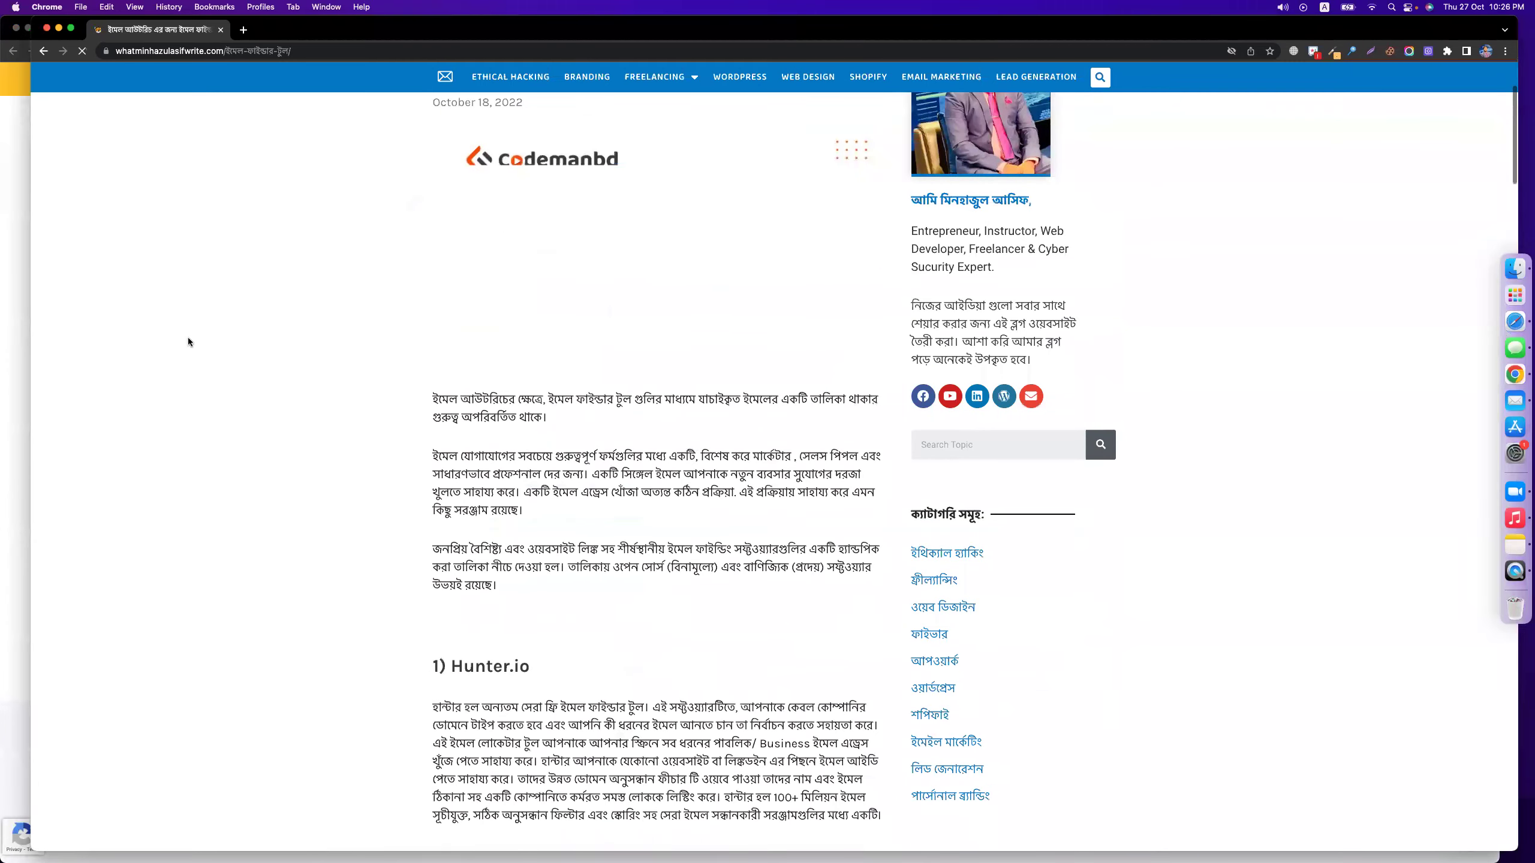
- Skim the article on email finder tools and close its browser window
scroll(188, 342, "down", 5)
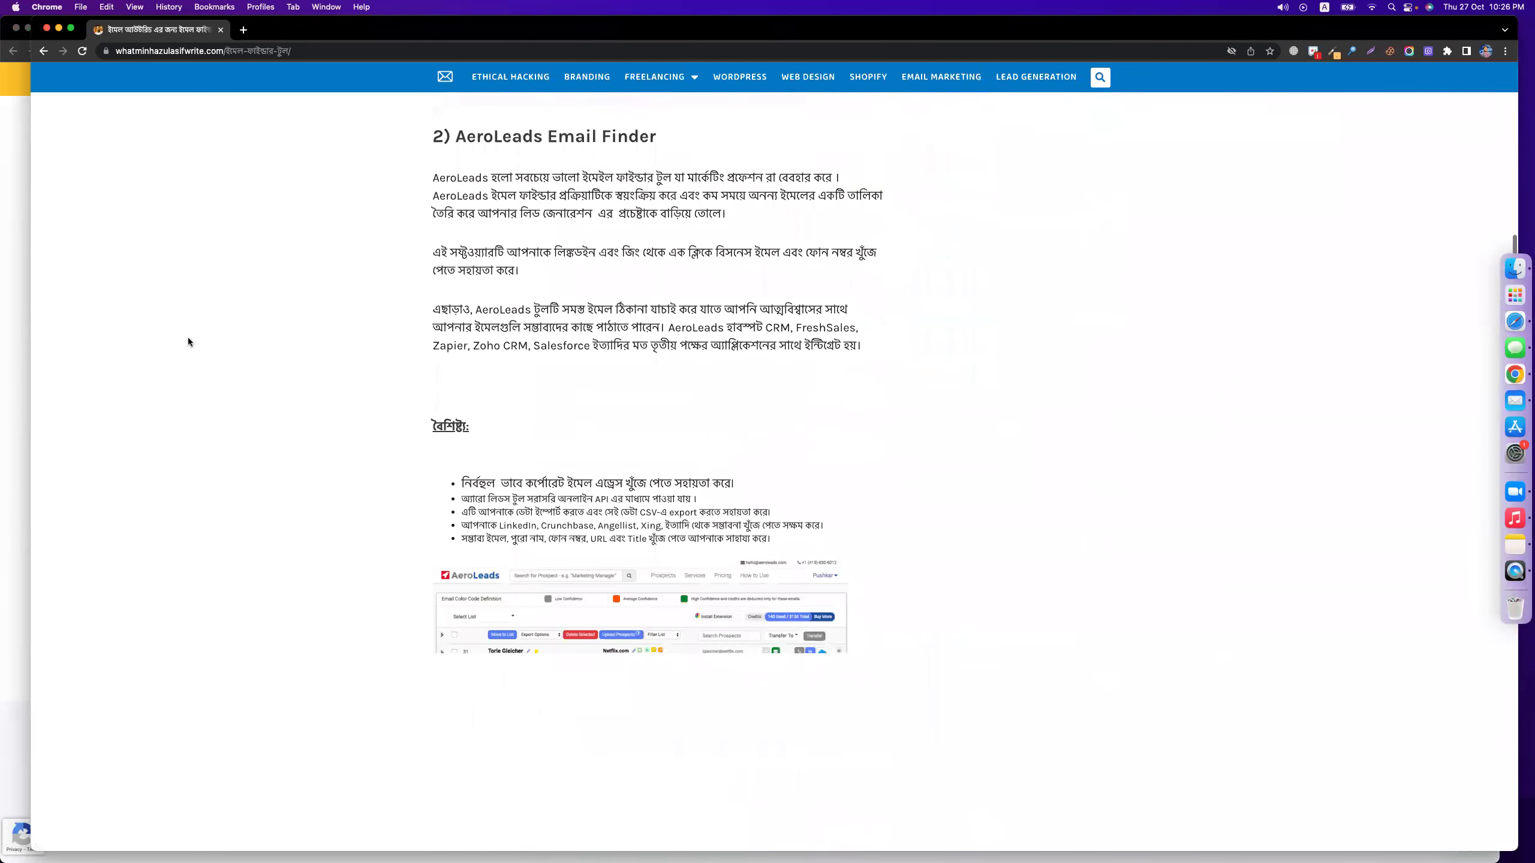
left_click(220, 29)
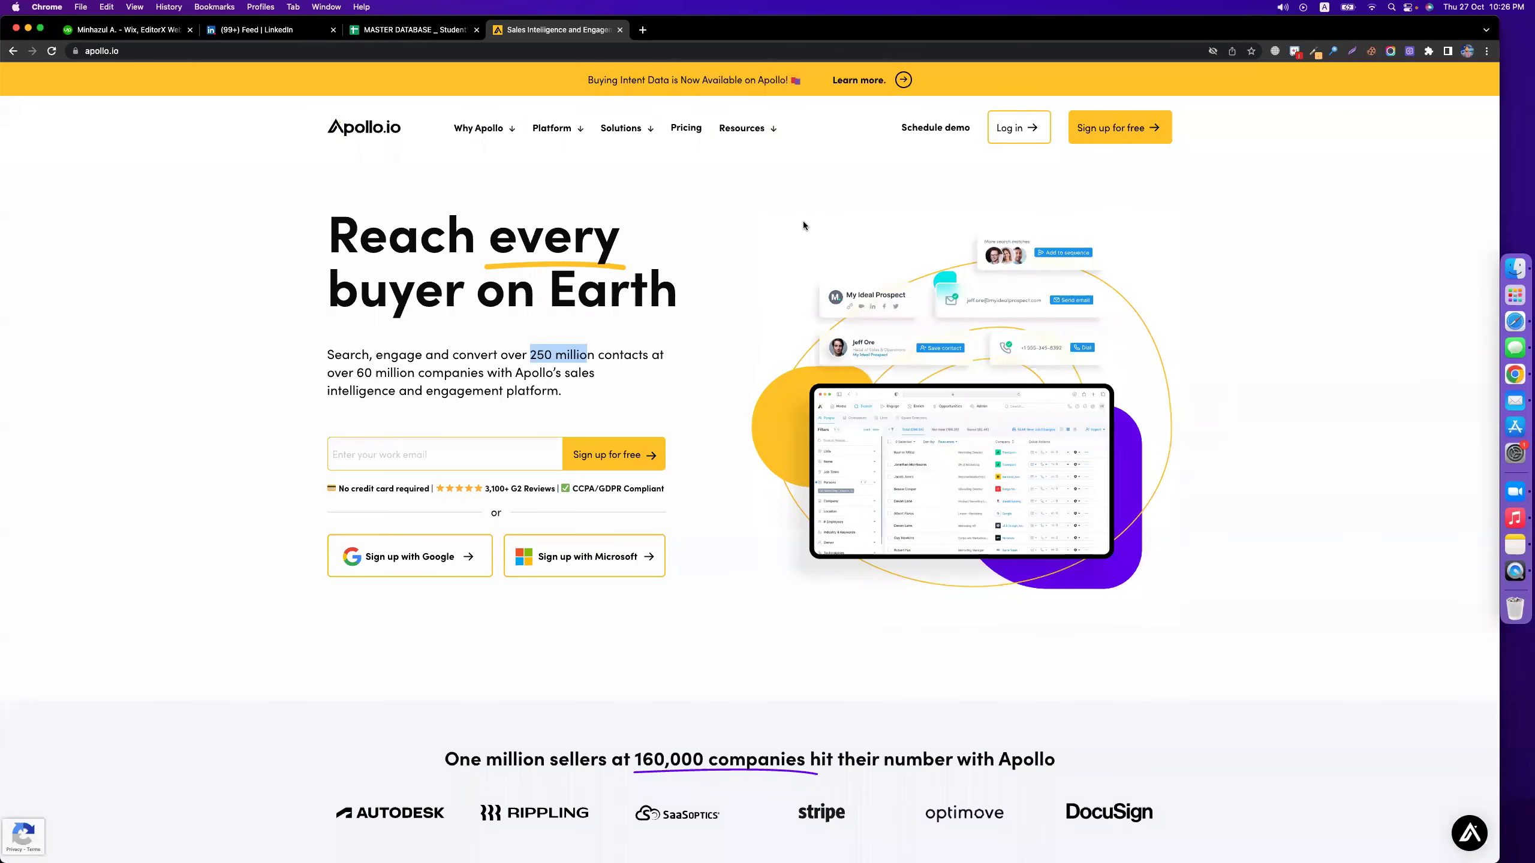
- Try to sign up for a free Apollo account with Google, reload the page and return to the sign-up page
left_click(1129, 137)
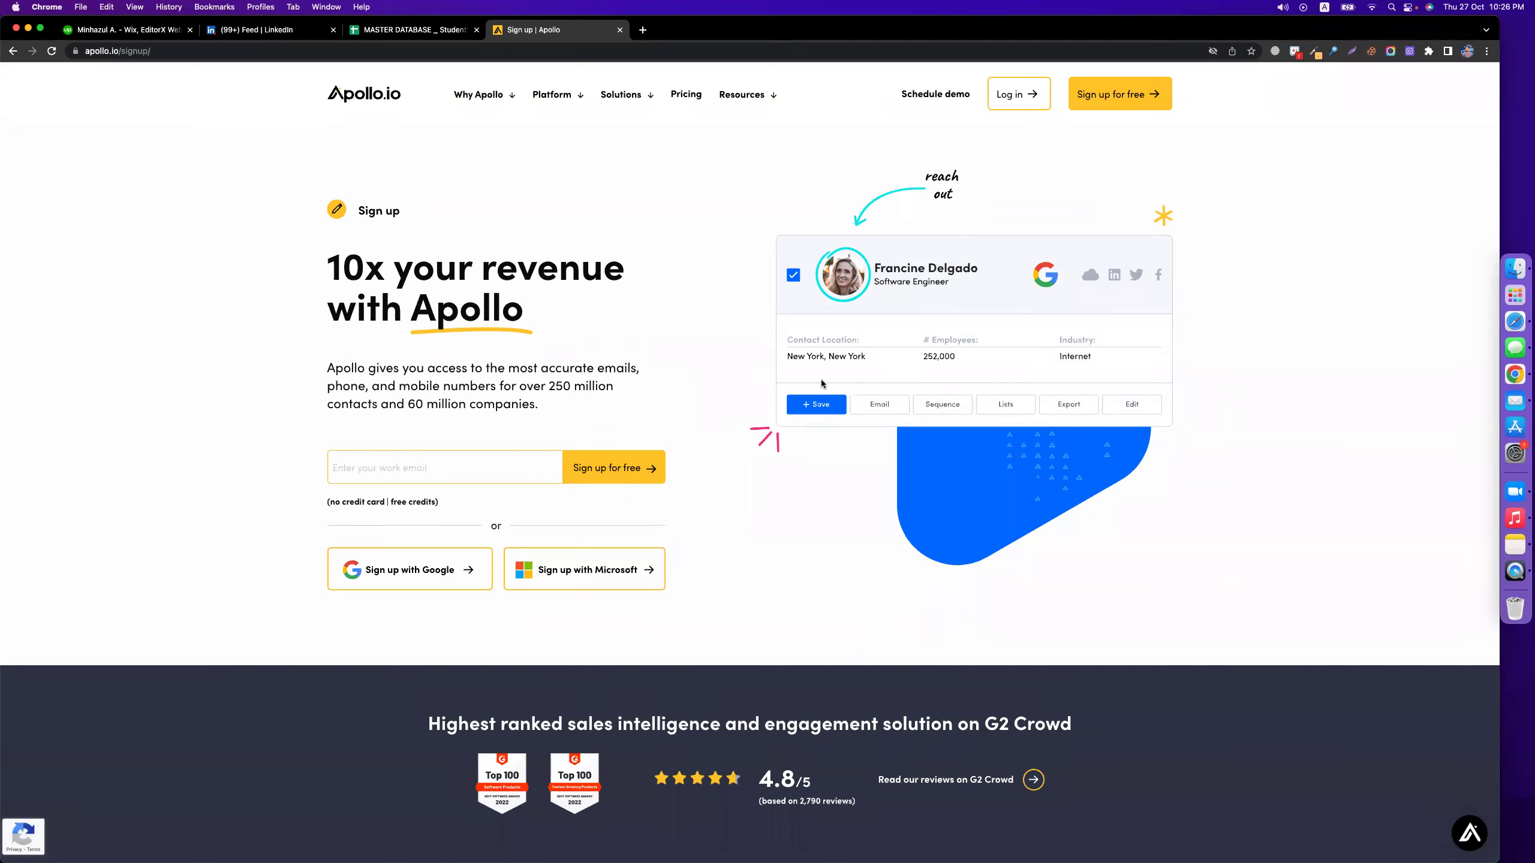
left_click(409, 584)
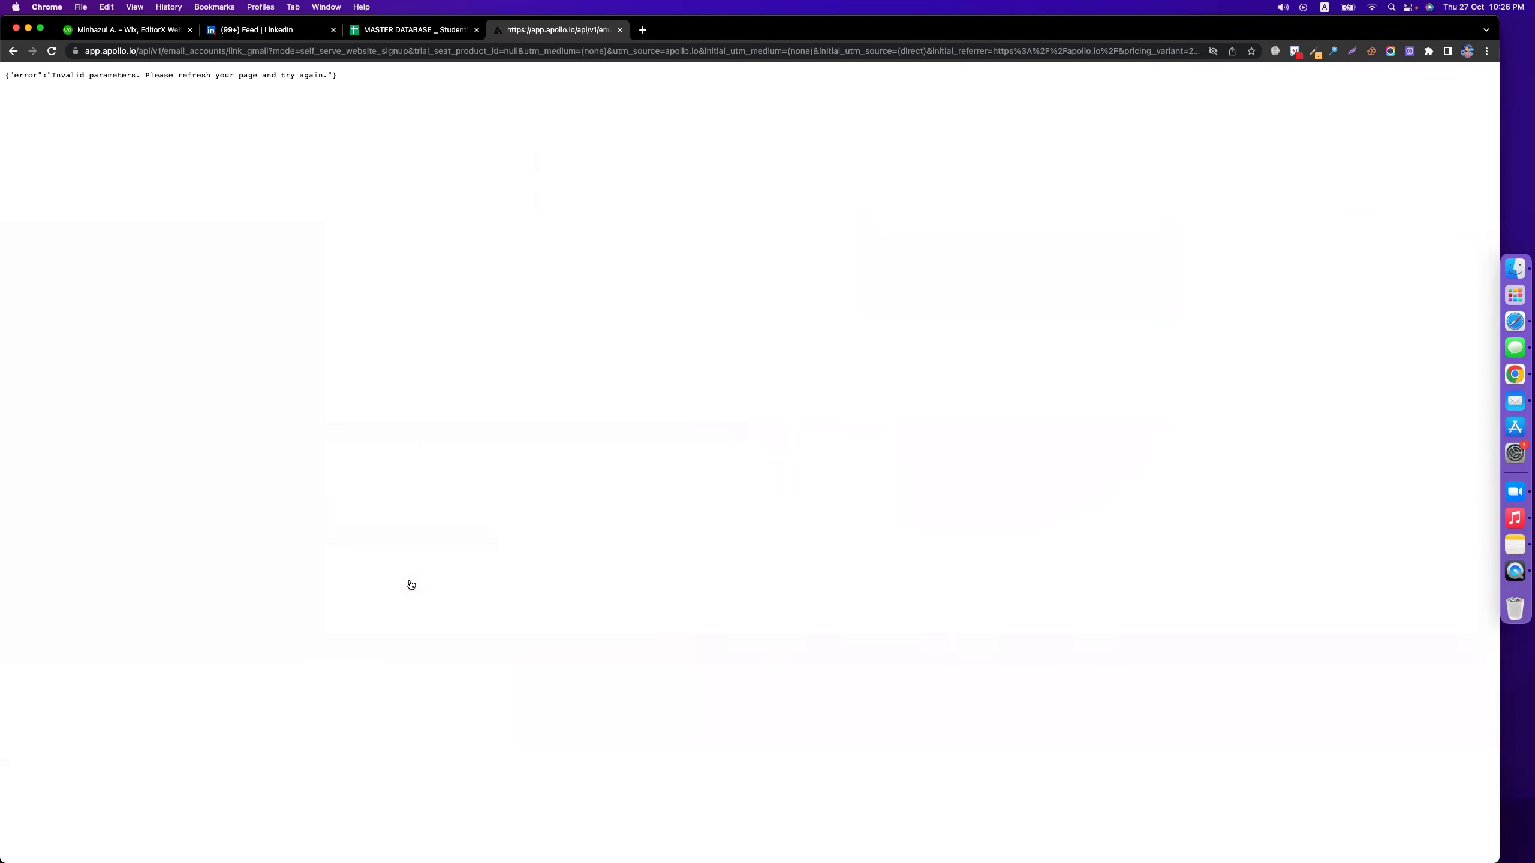
left_click(51, 52)
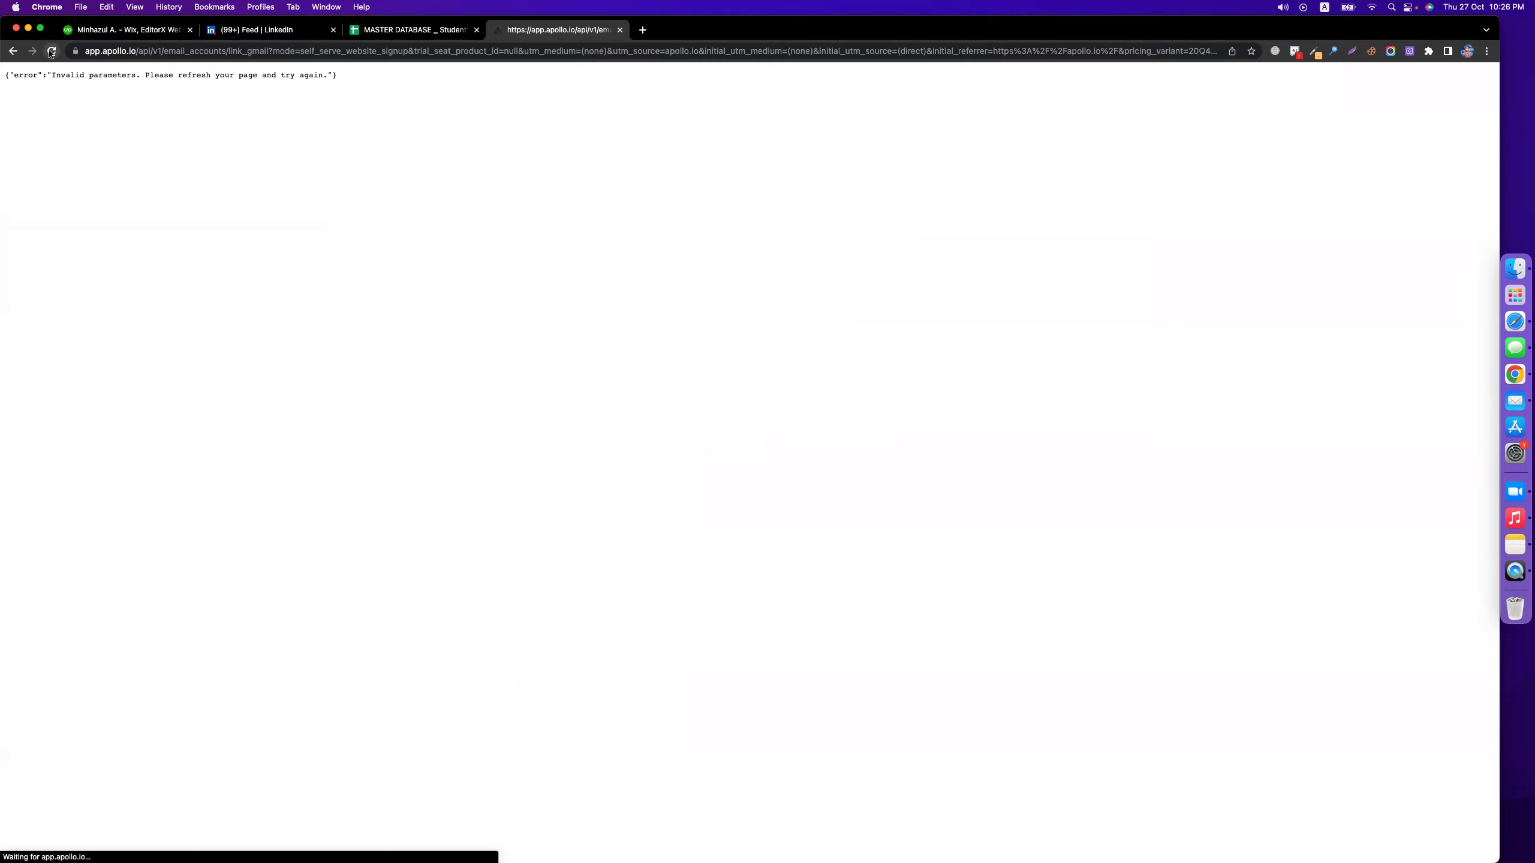
left_click(52, 52)
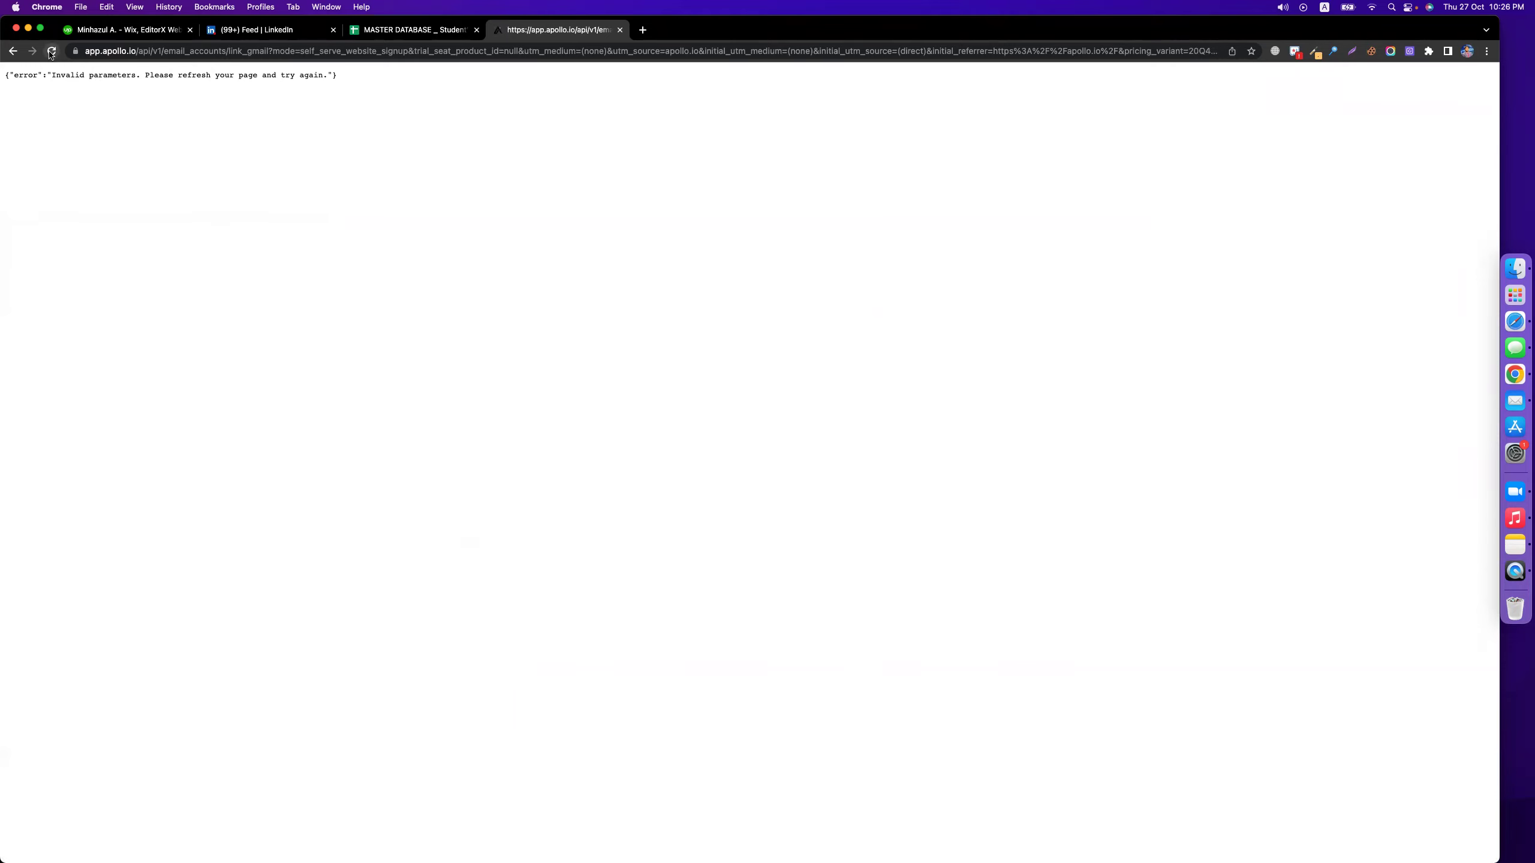
left_click(12, 51)
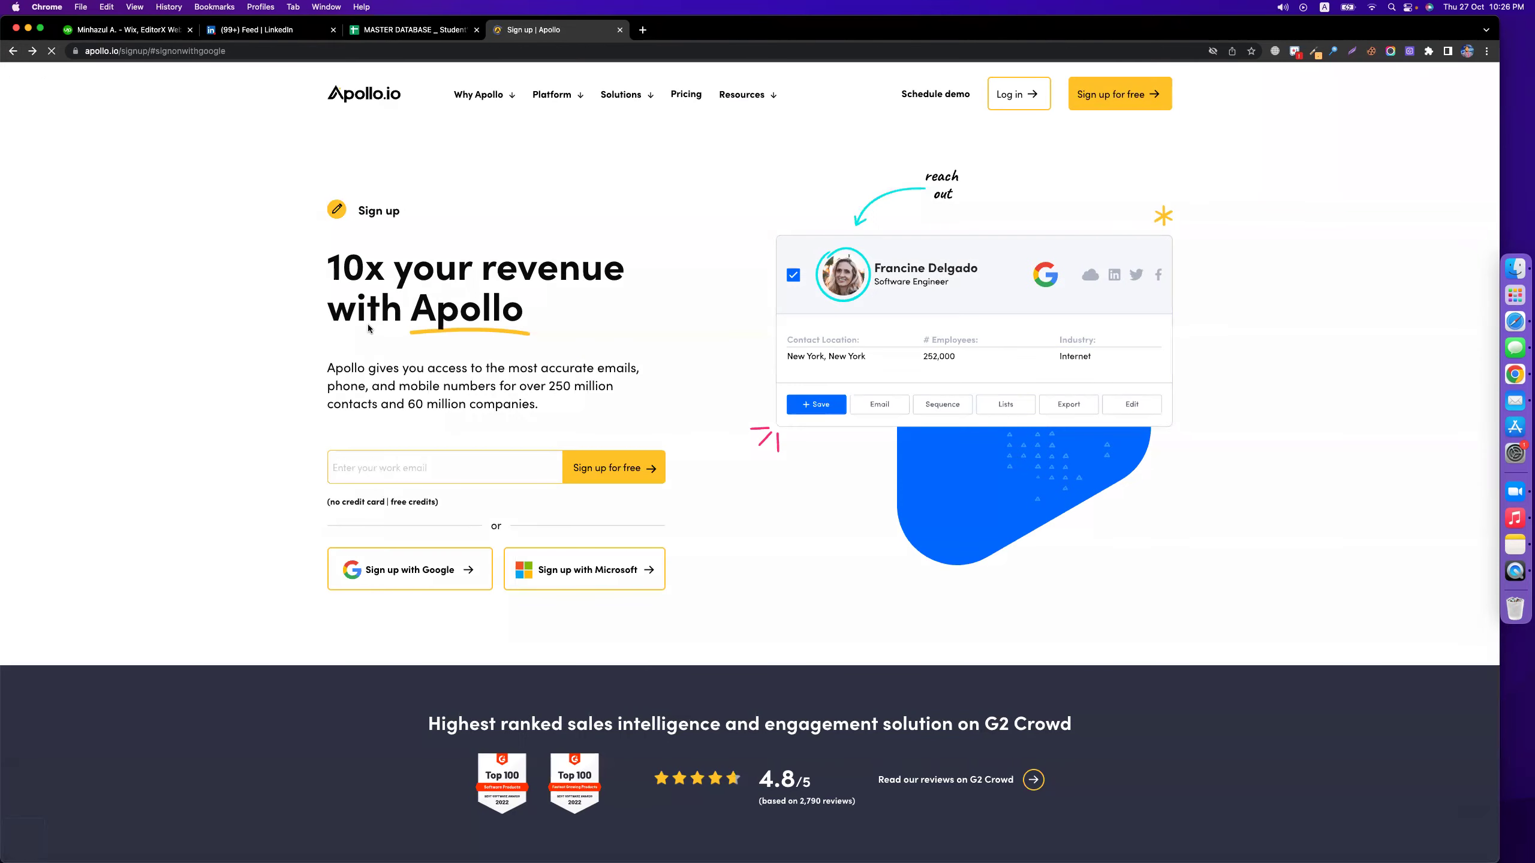
- Log in to the existing Apollo account and open the company search
left_click(1012, 104)
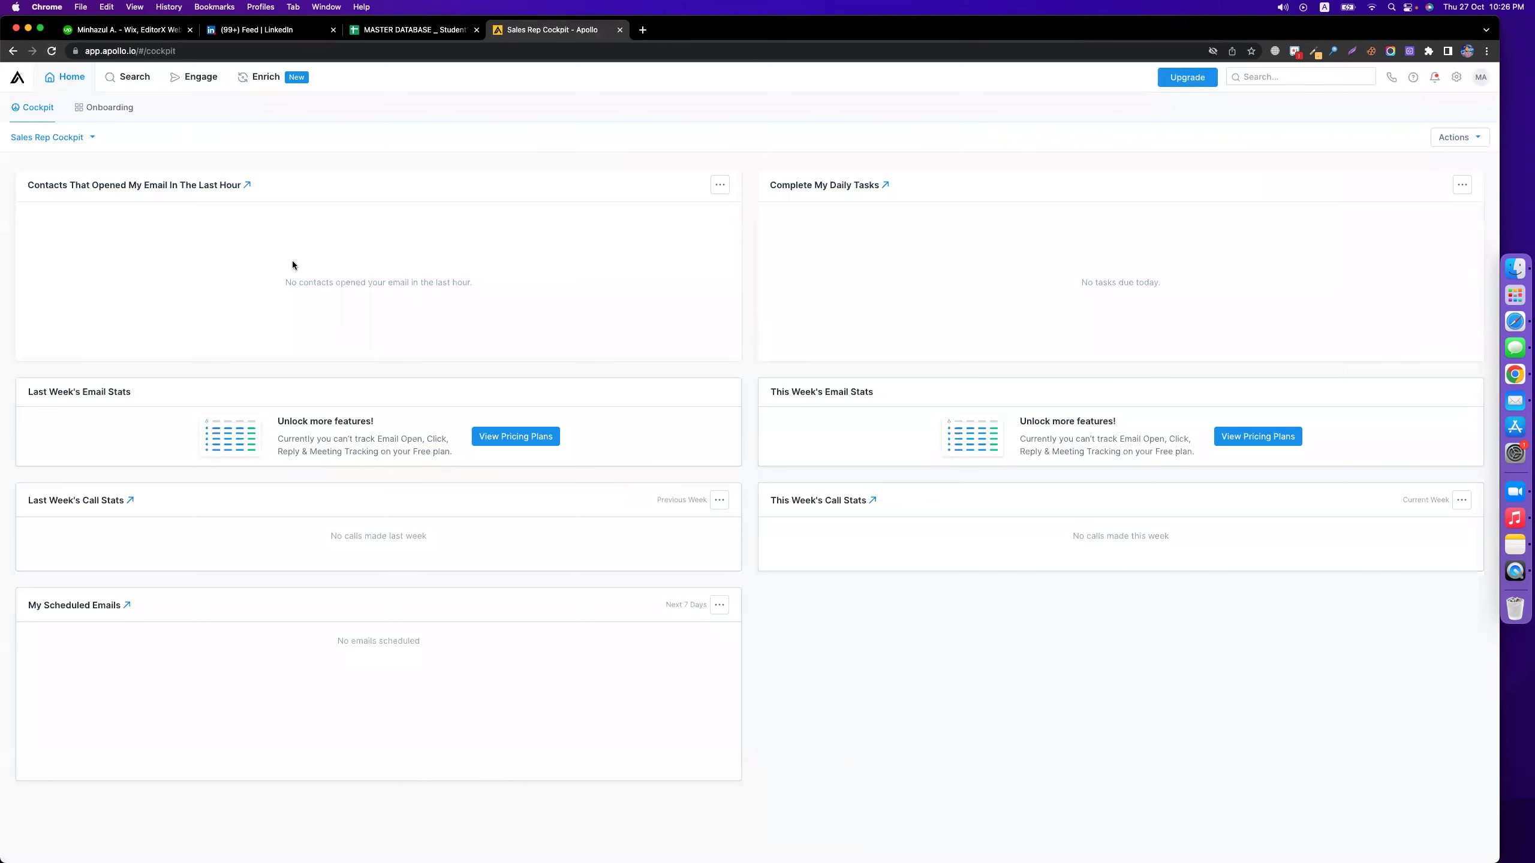
mouse_move(151, 80)
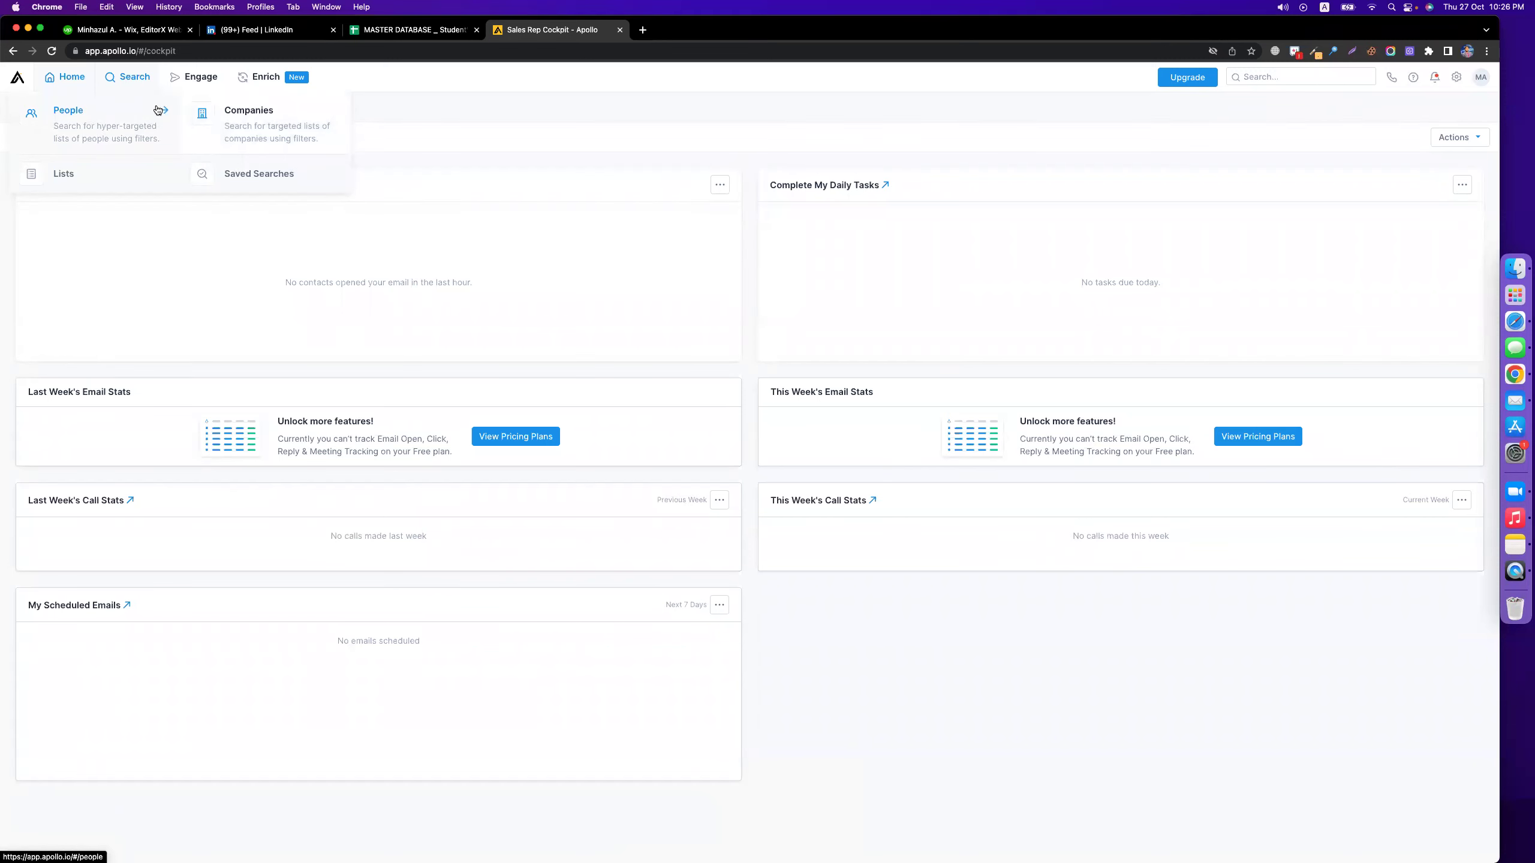
left_click(225, 110)
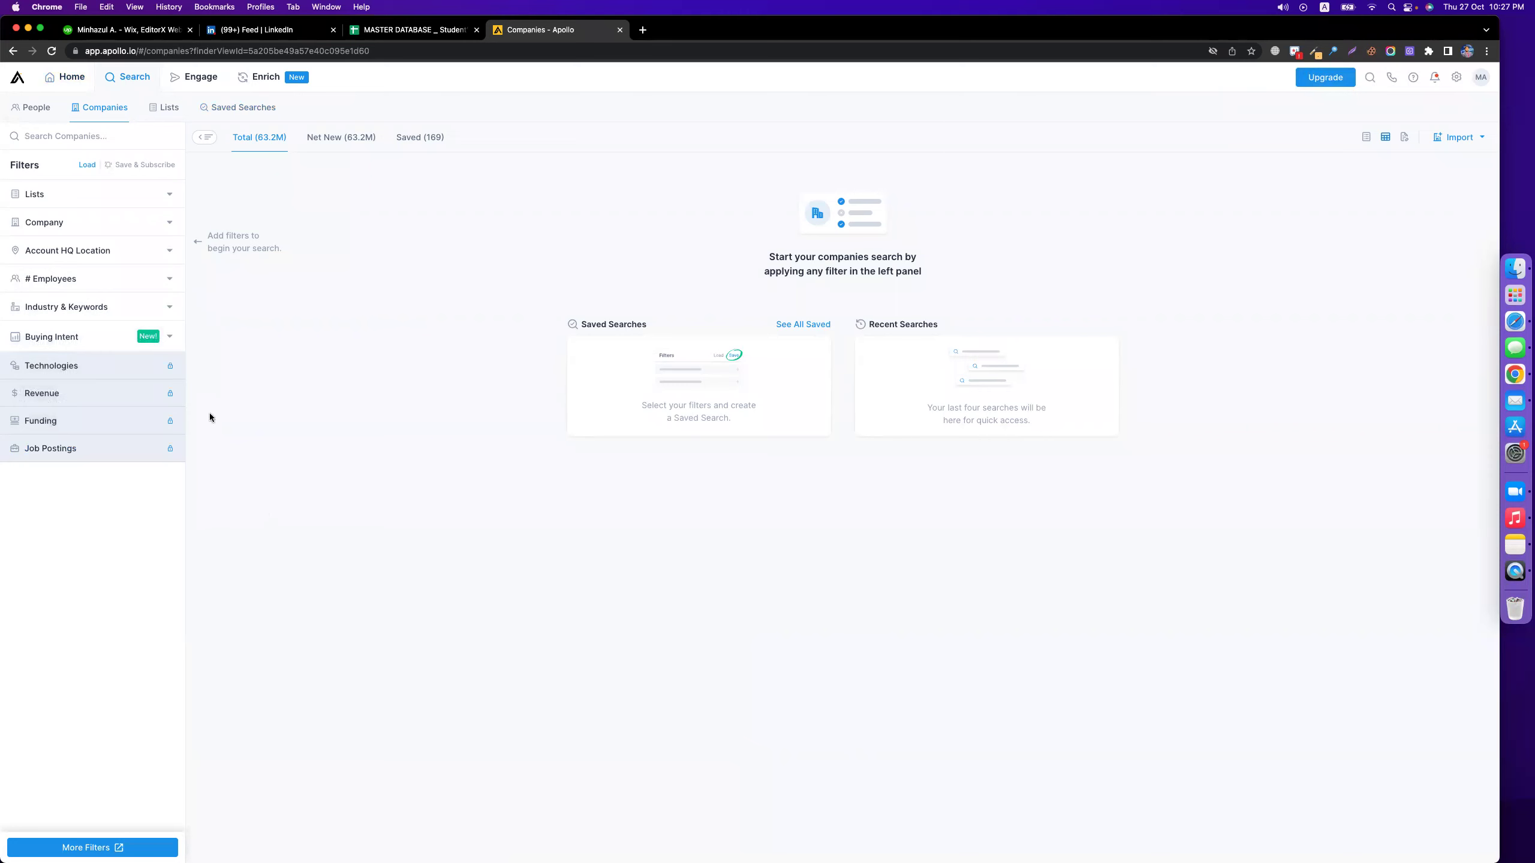
- Search the company filter for "face" and restrict the companies to Meta
left_click(99, 230)
left_click(96, 264)
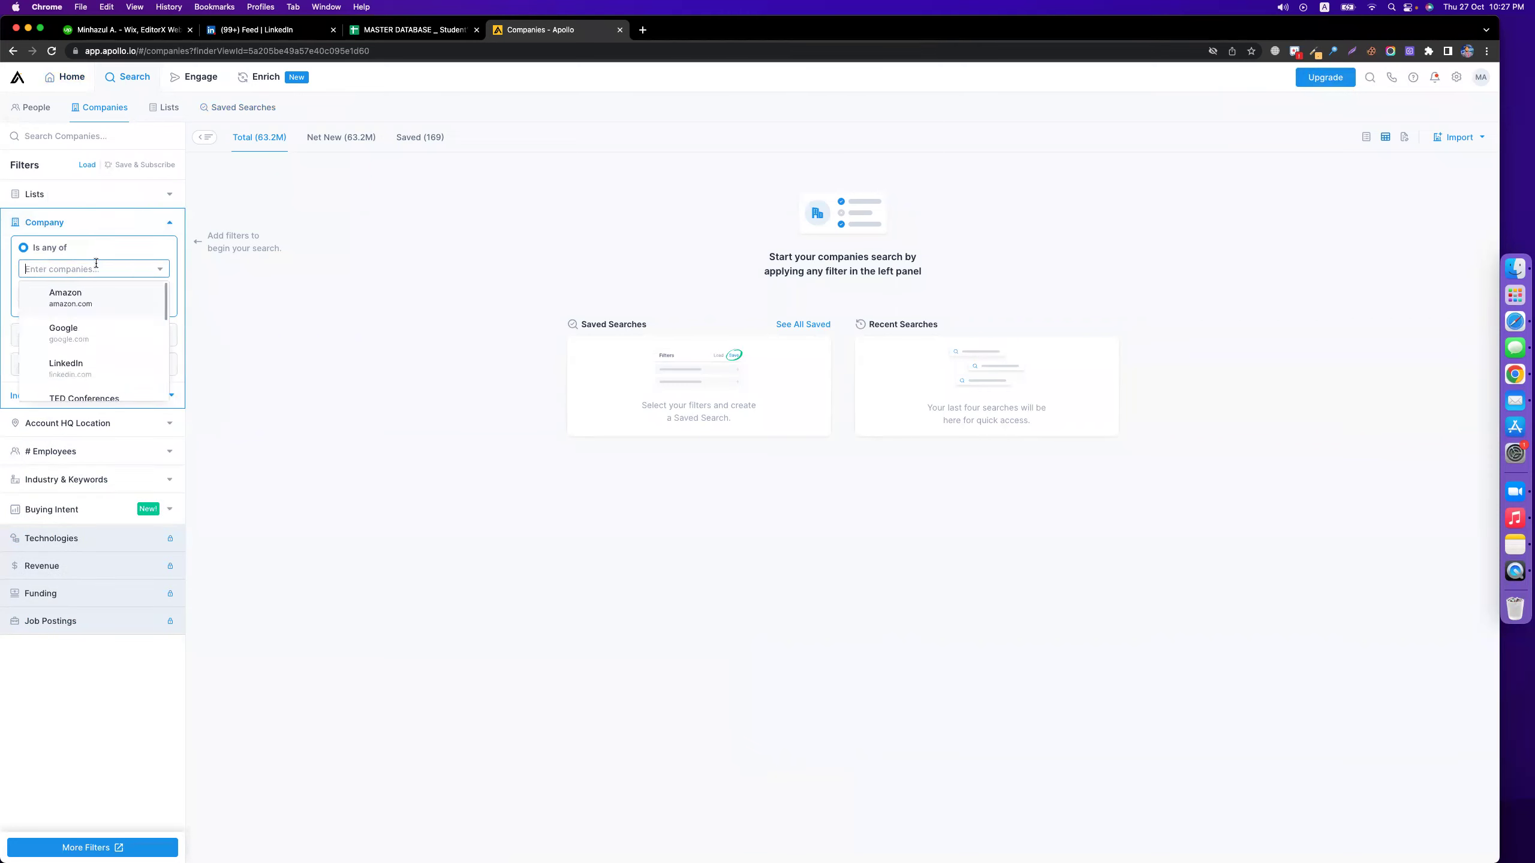
type("face")
left_click(107, 309)
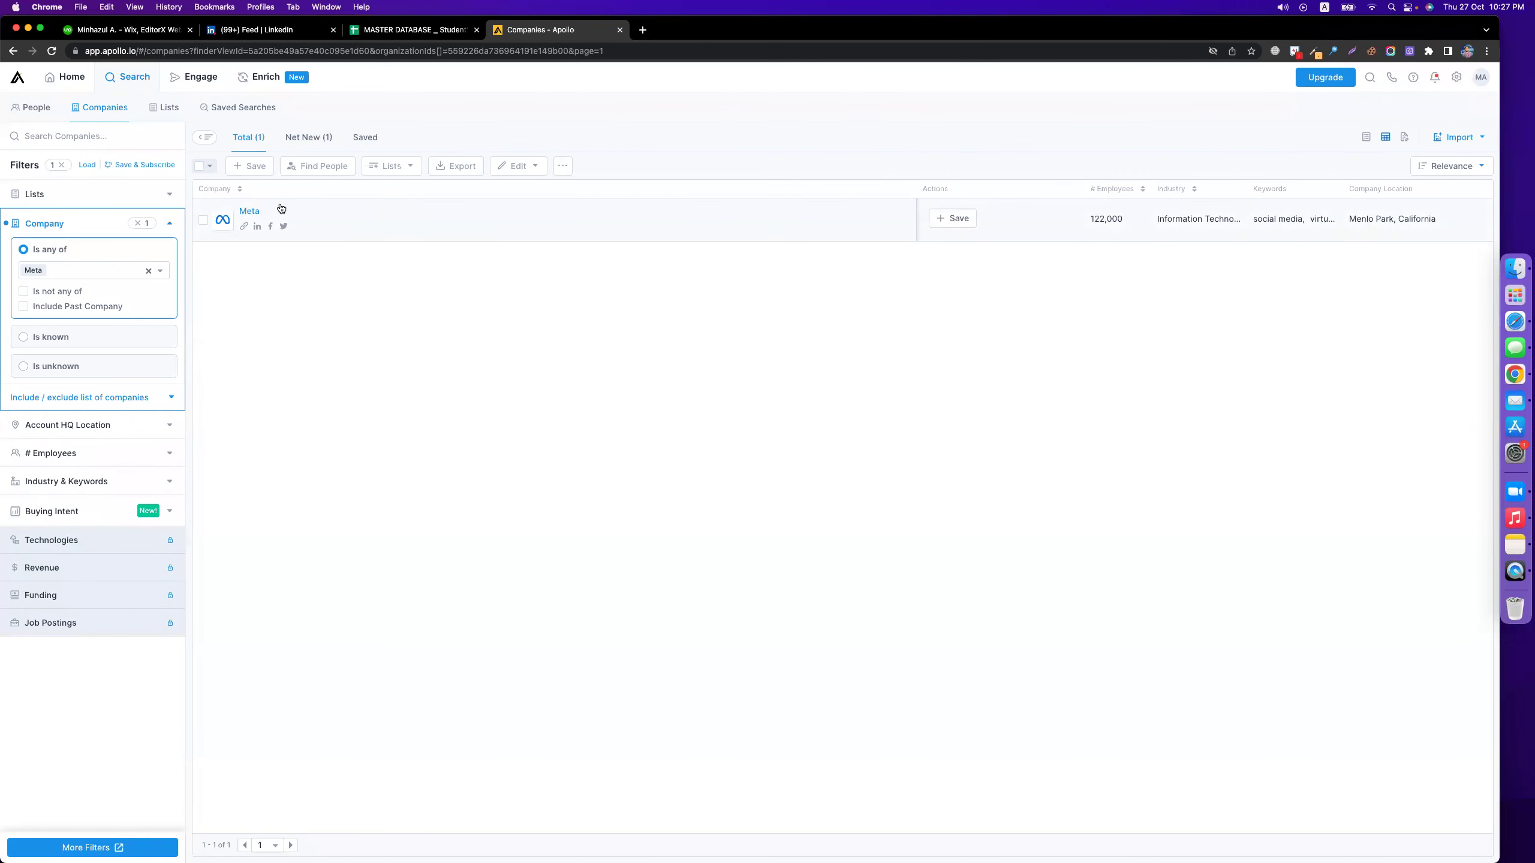
- View Meta's full company profile, return to the company list and preview its details beside the list
left_click(248, 211)
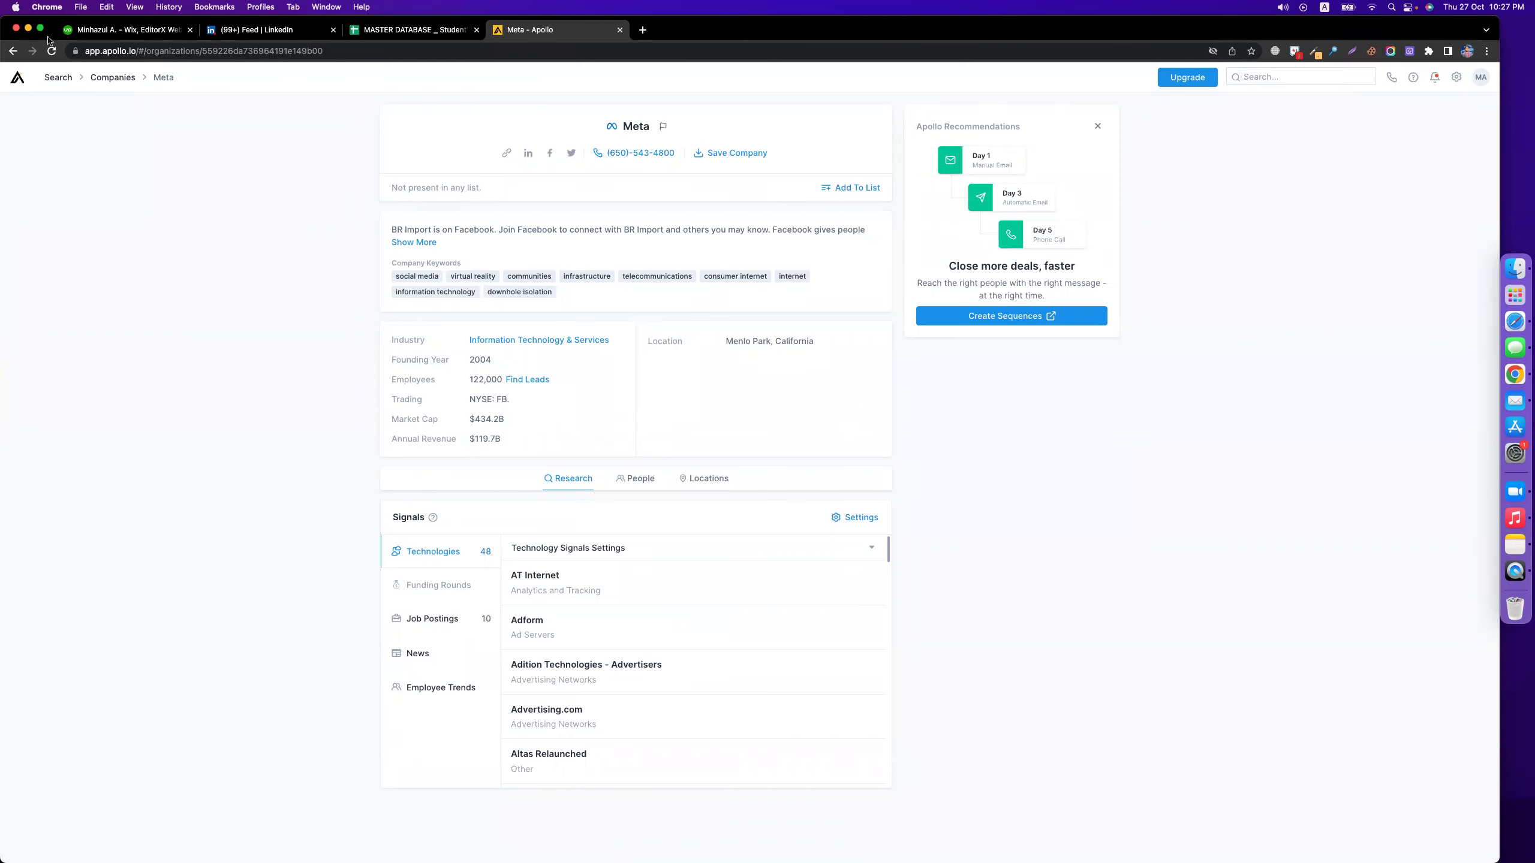
left_click(11, 52)
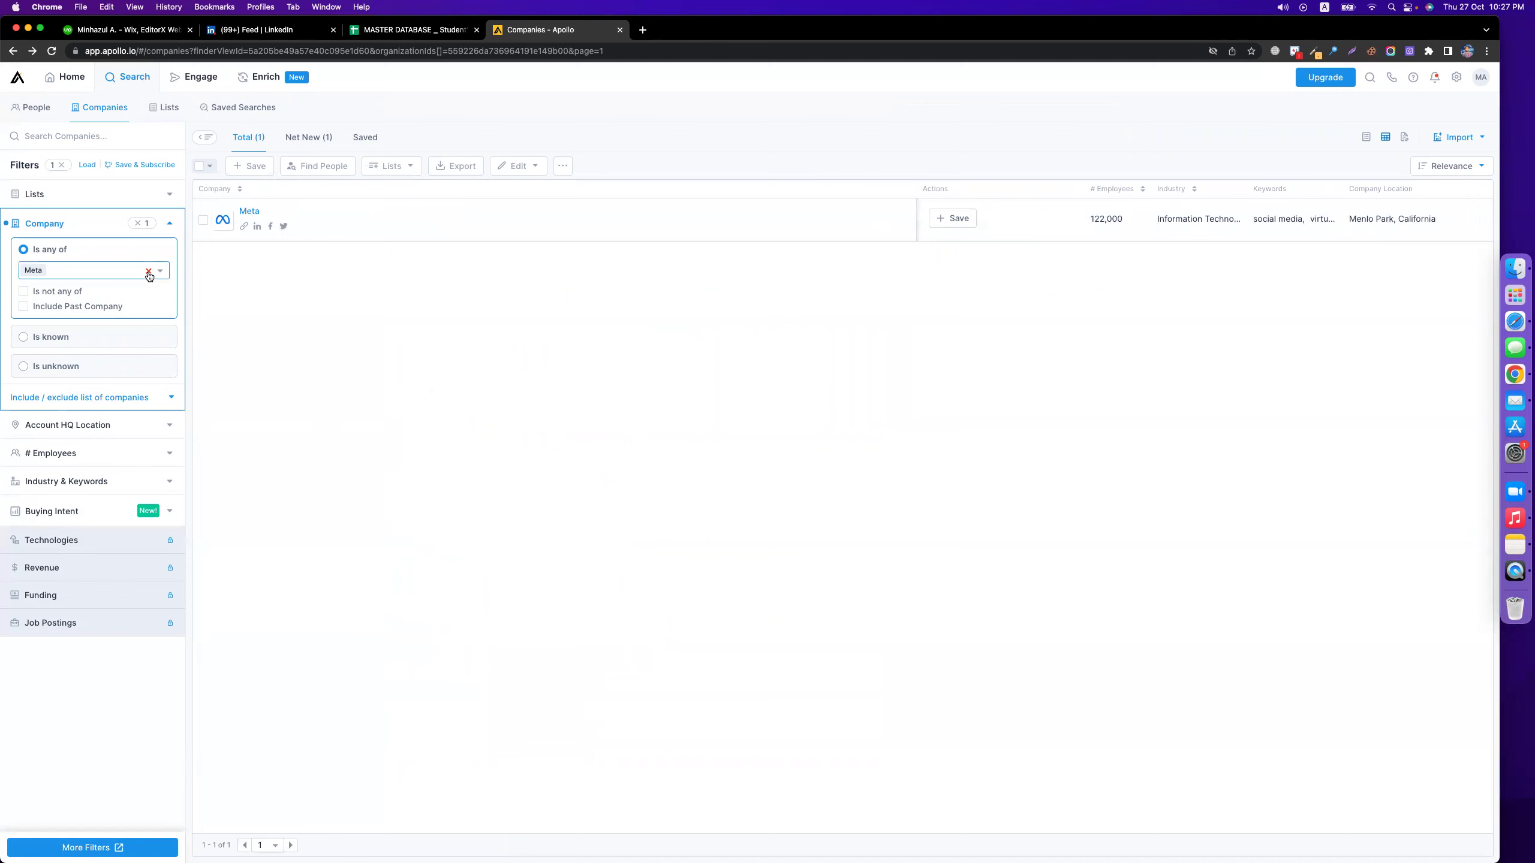
left_click(1105, 220)
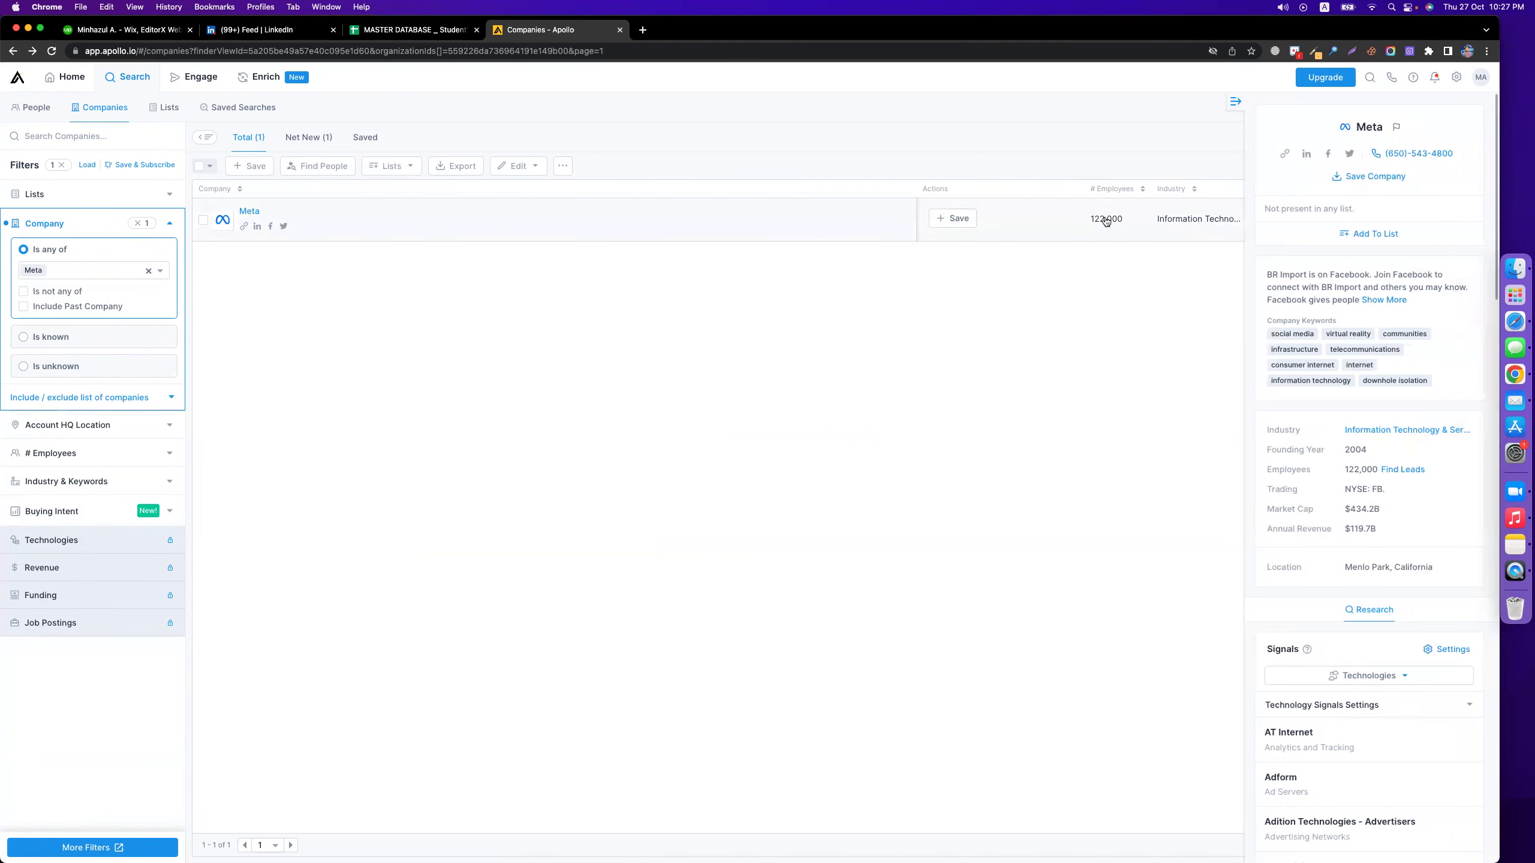
left_click(1106, 219)
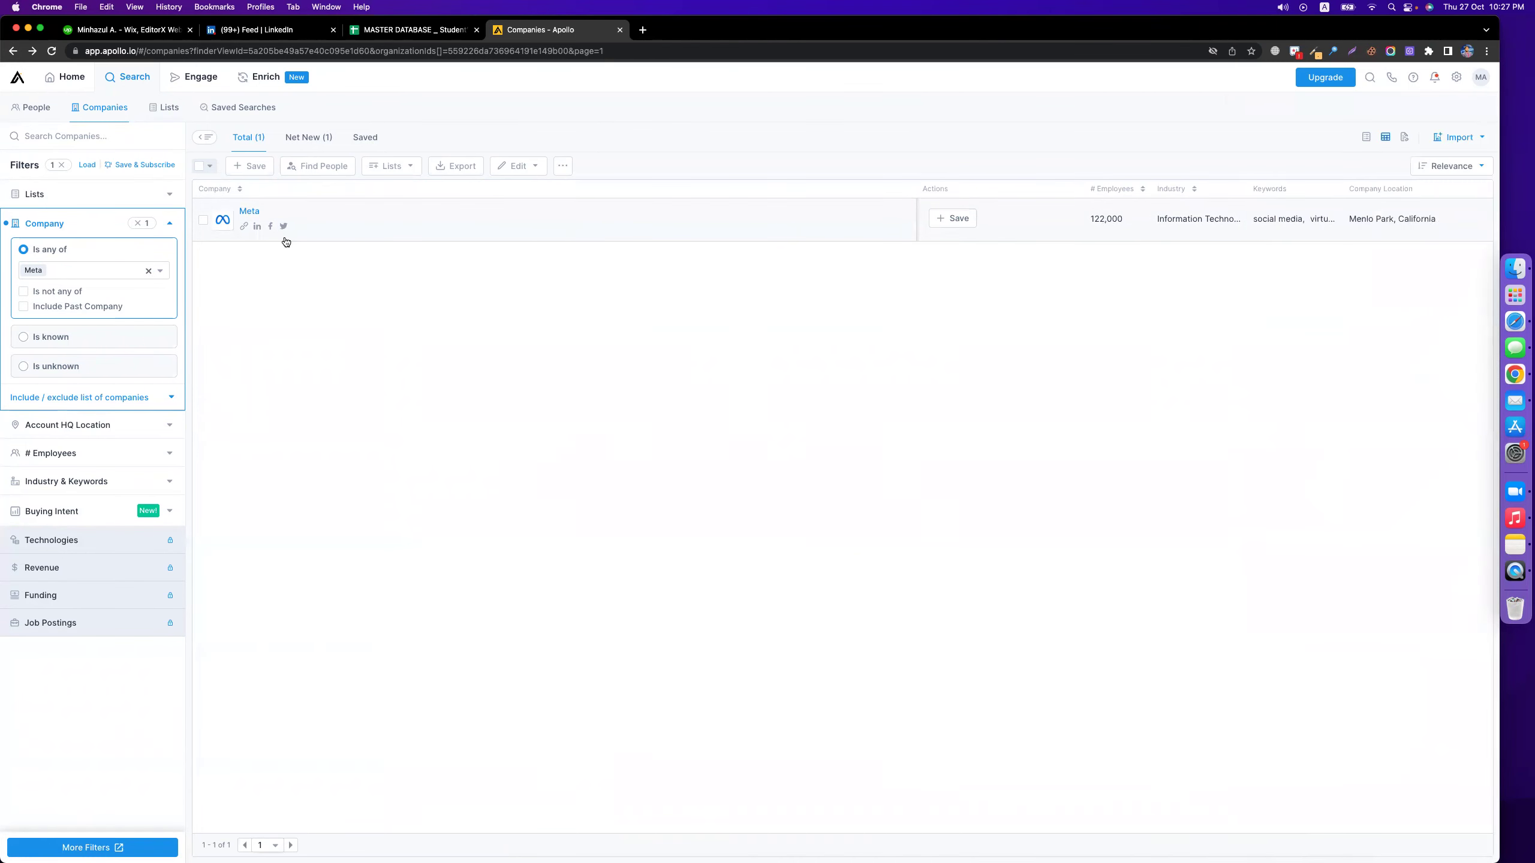
- Clear the Meta company filter and filter the companies by the agriculture industry
left_click(150, 272)
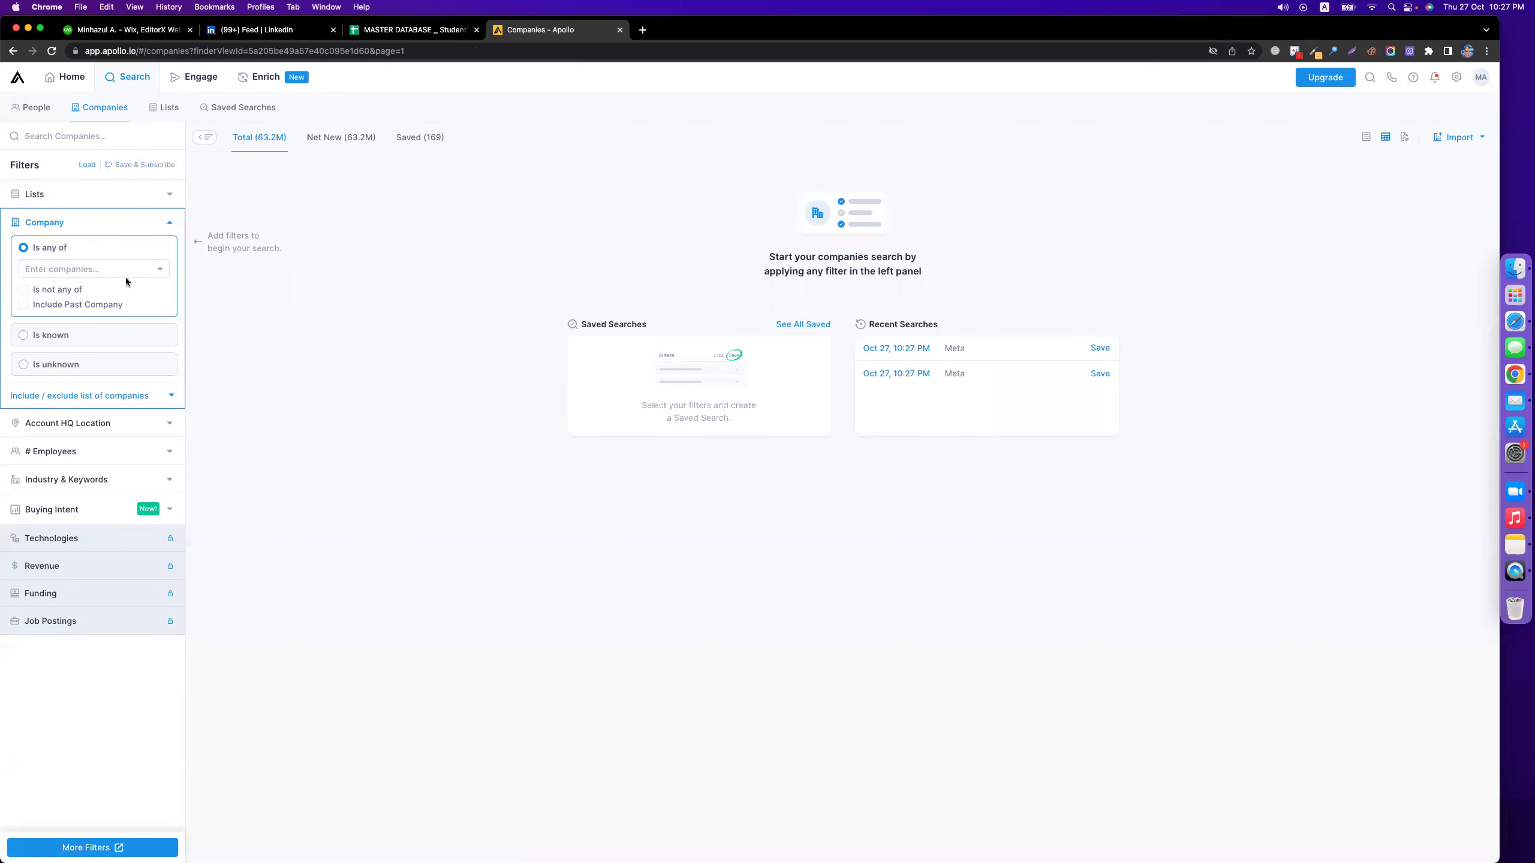
left_click(169, 222)
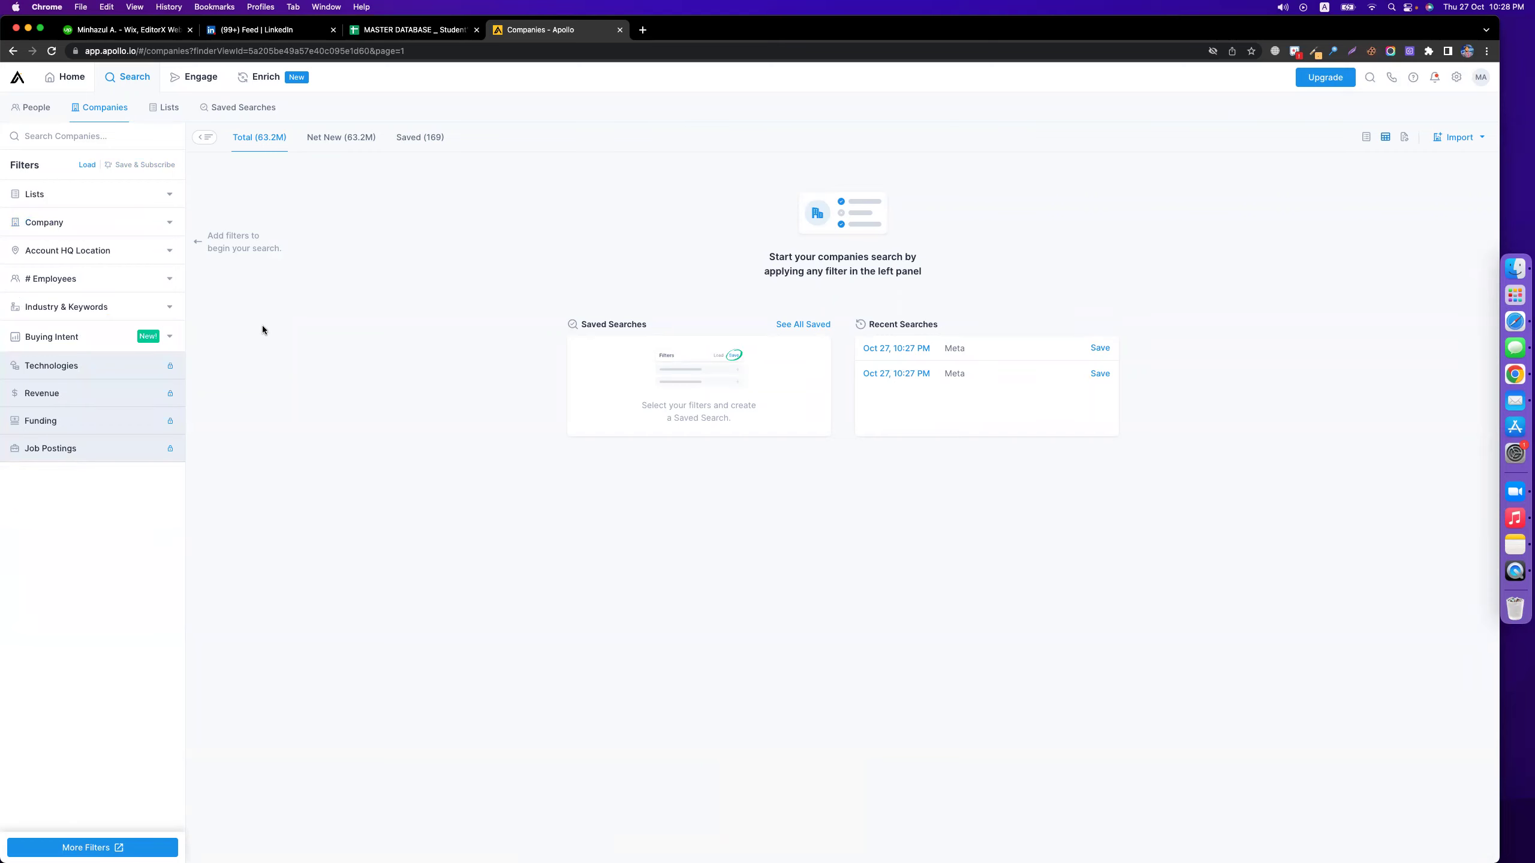
left_click(171, 308)
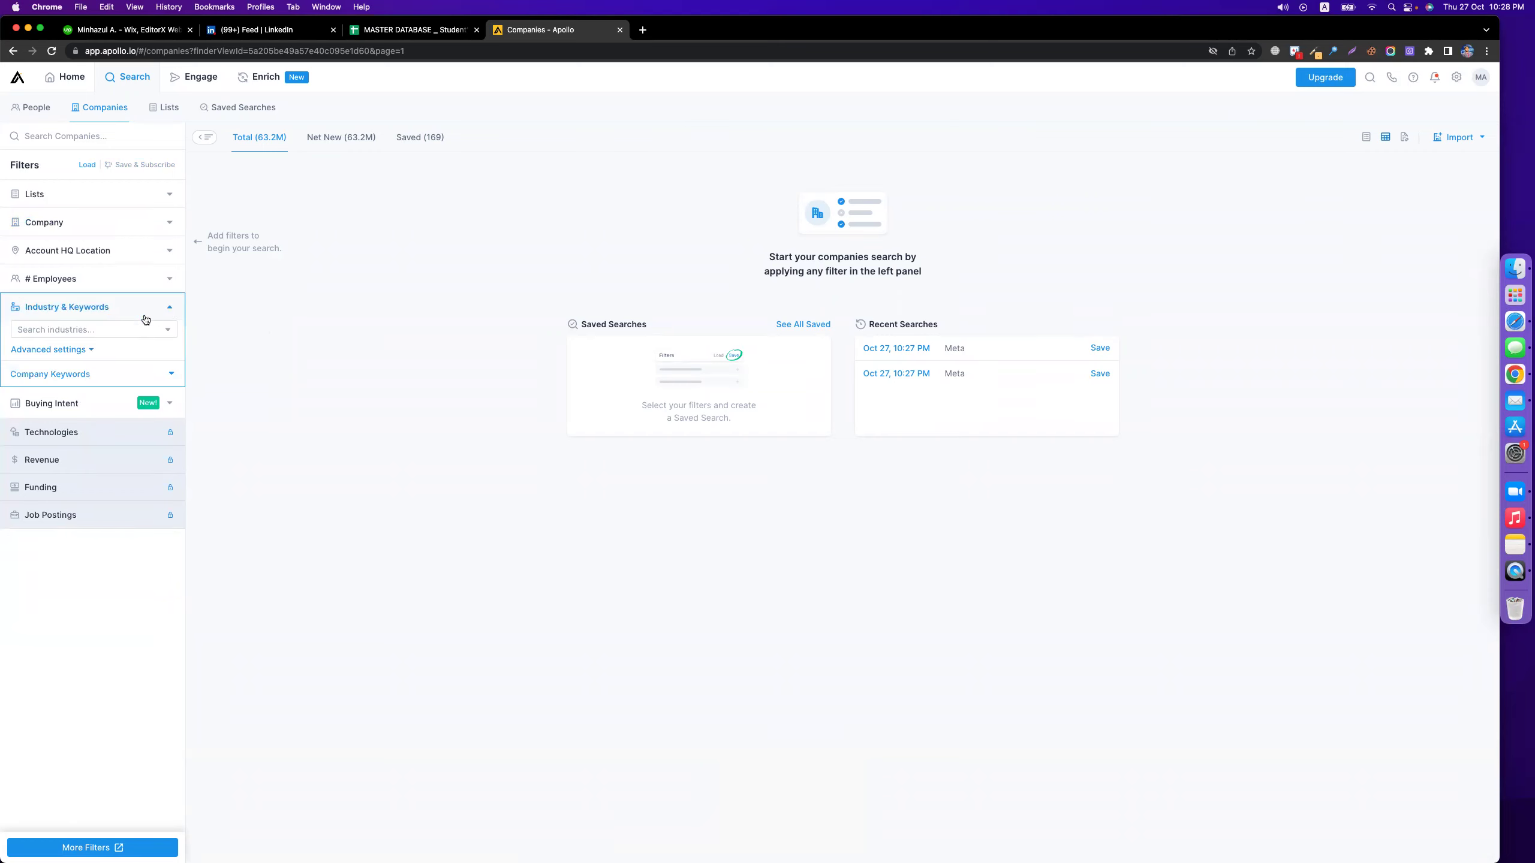
left_click(122, 328)
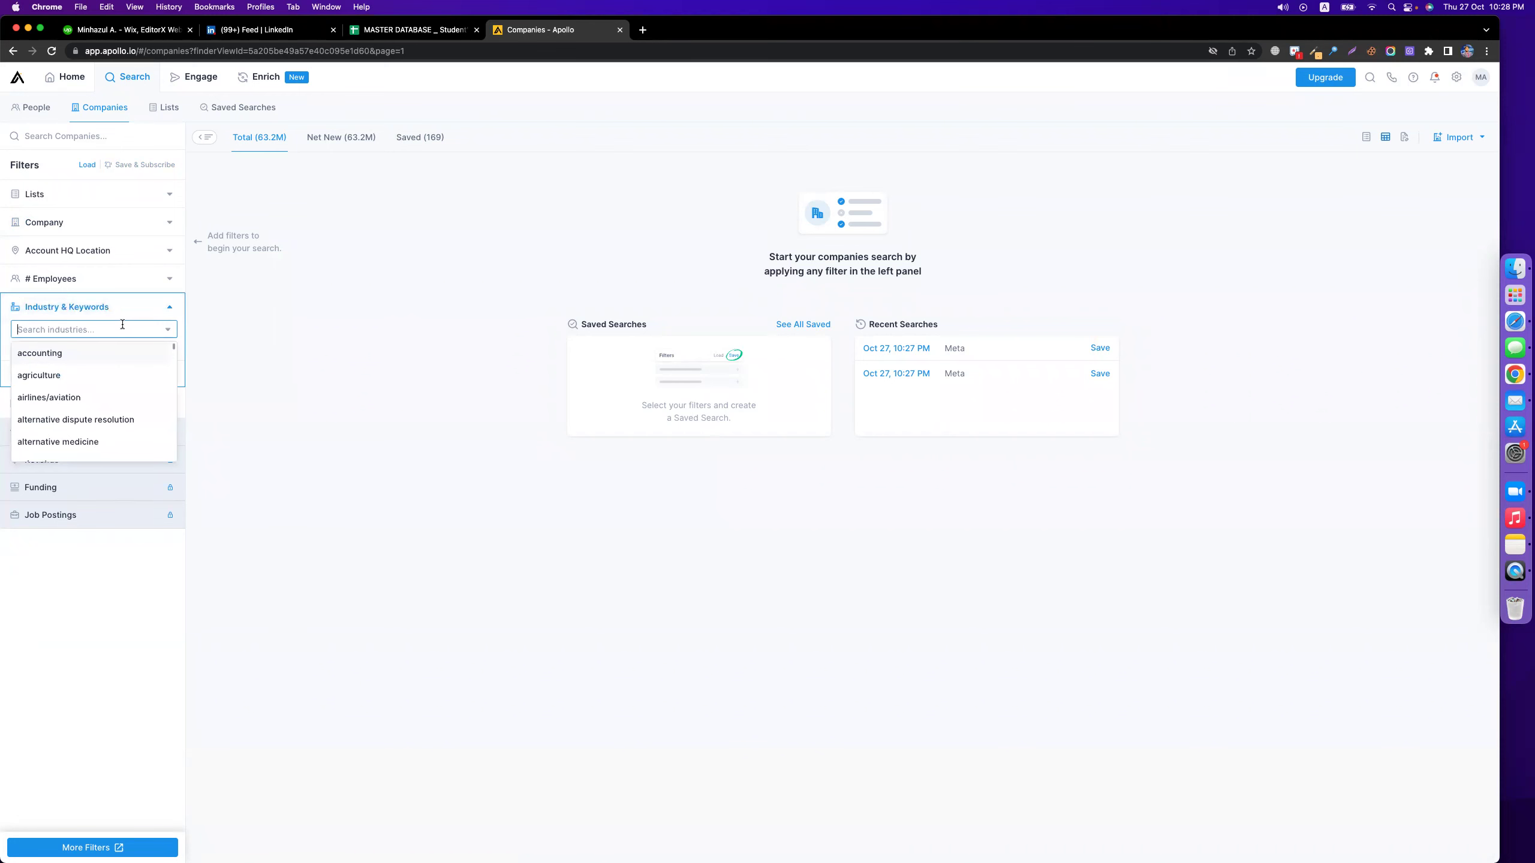
left_click(82, 374)
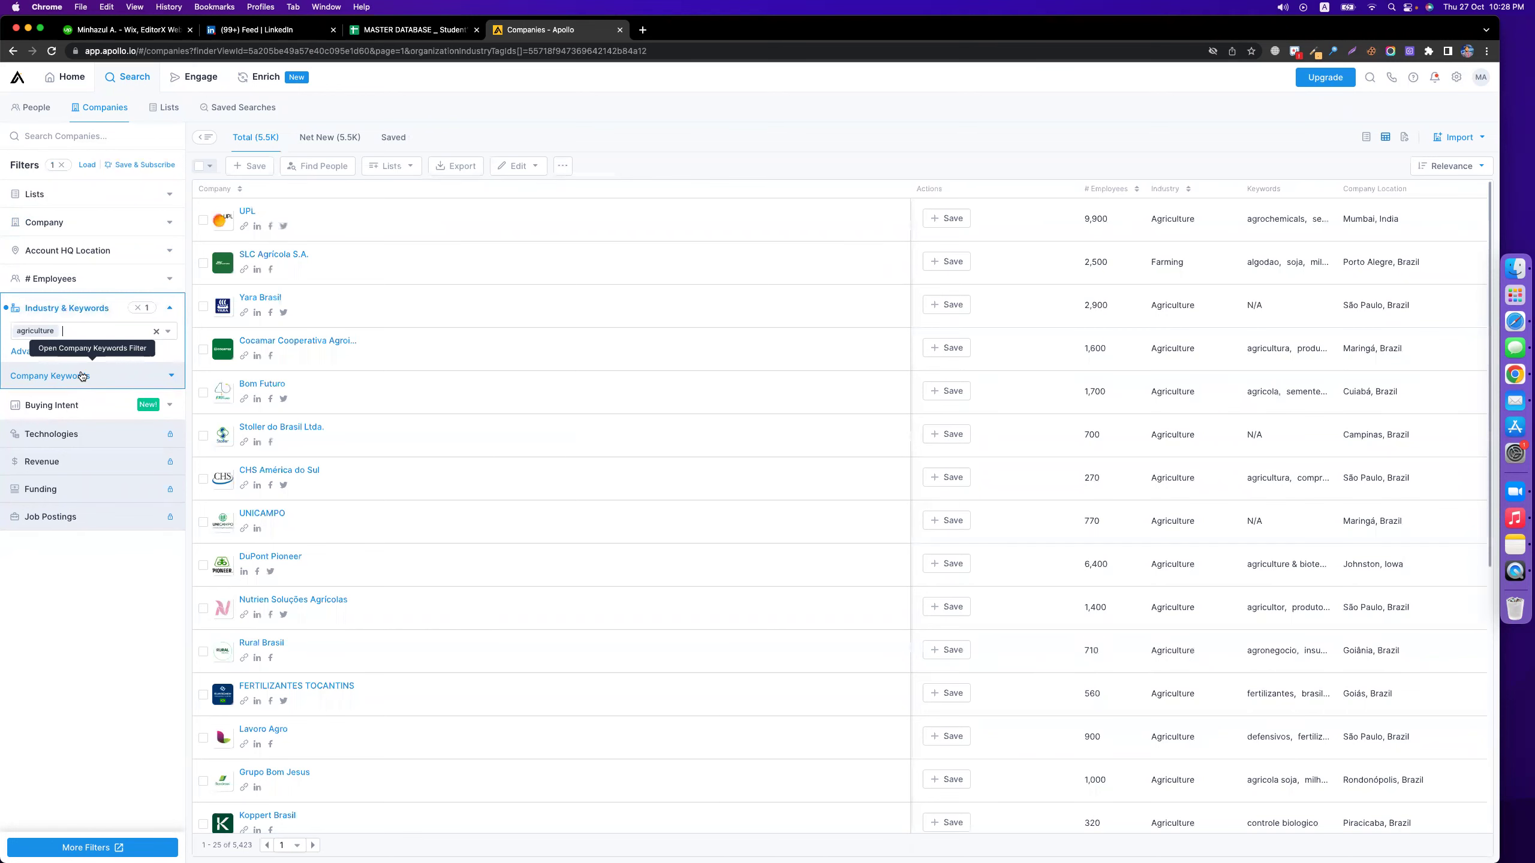
- Search Google in a new tab for "modern agriculture machine with name" and browse the image results
key("super+t")
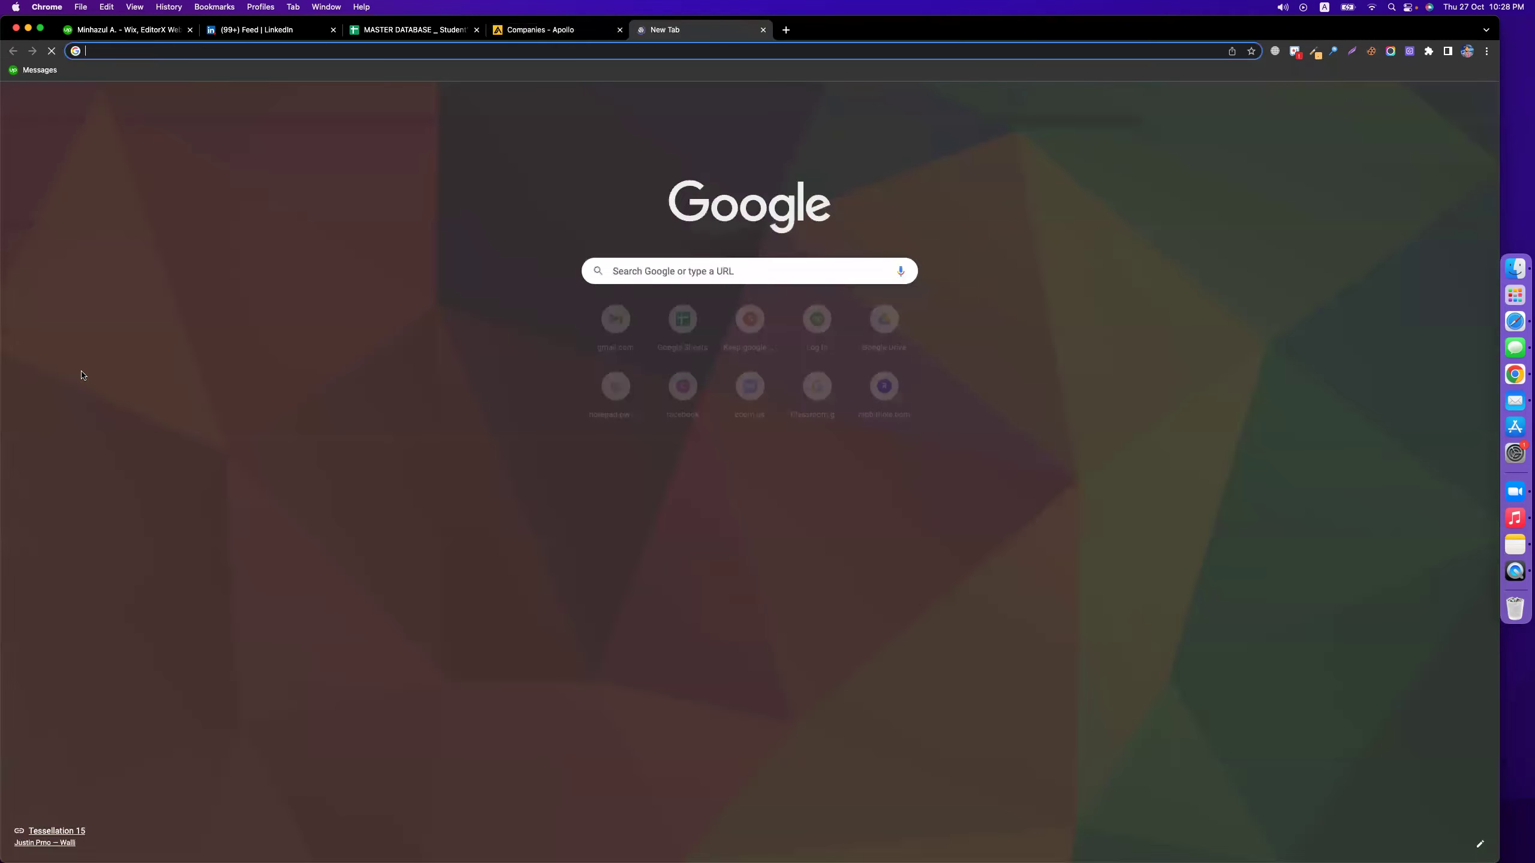
type("mod")
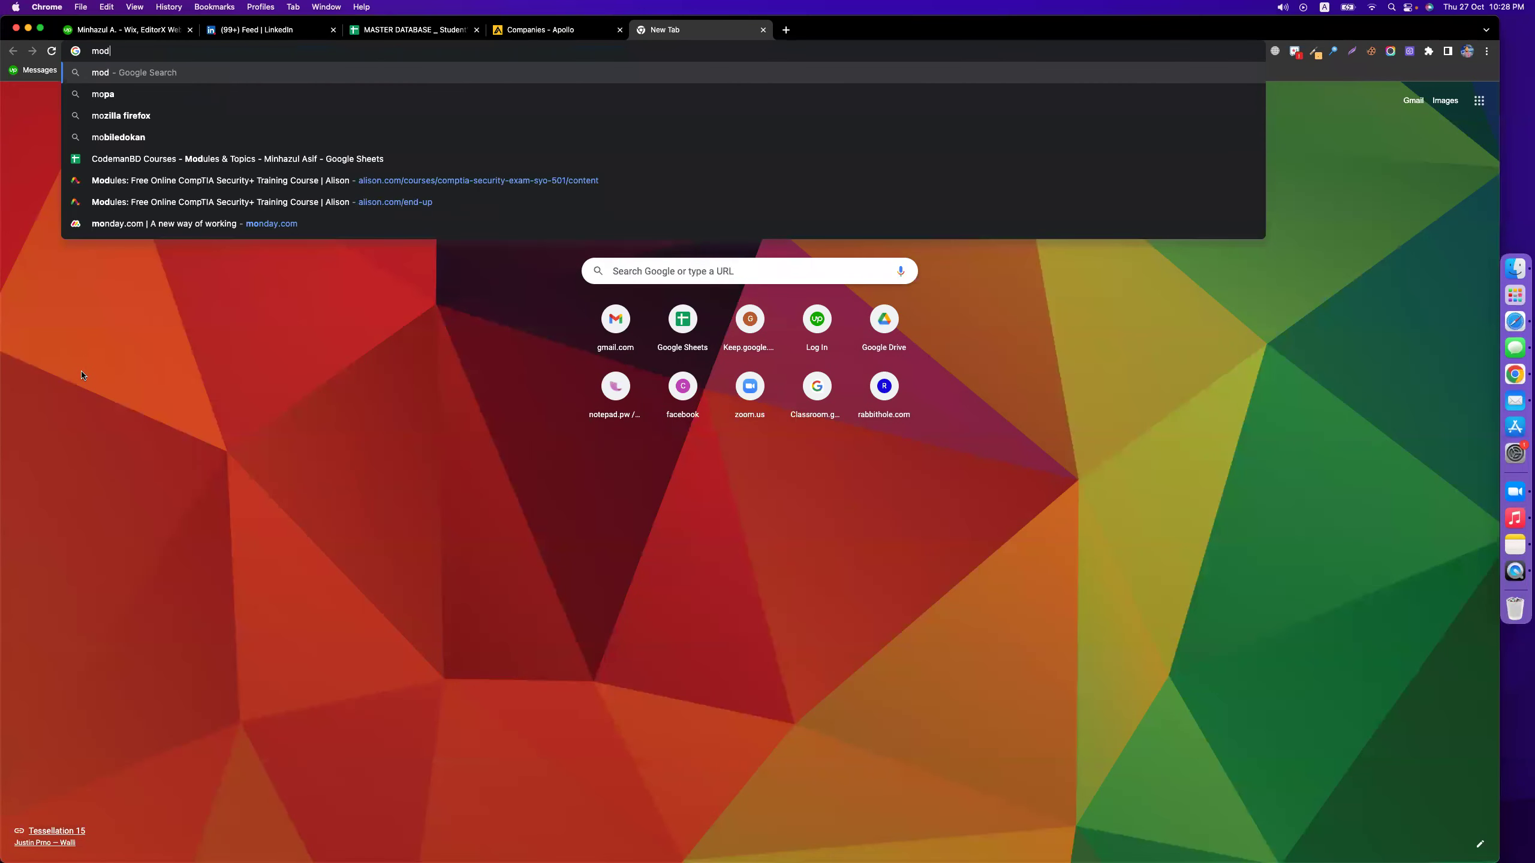
type("ern agric")
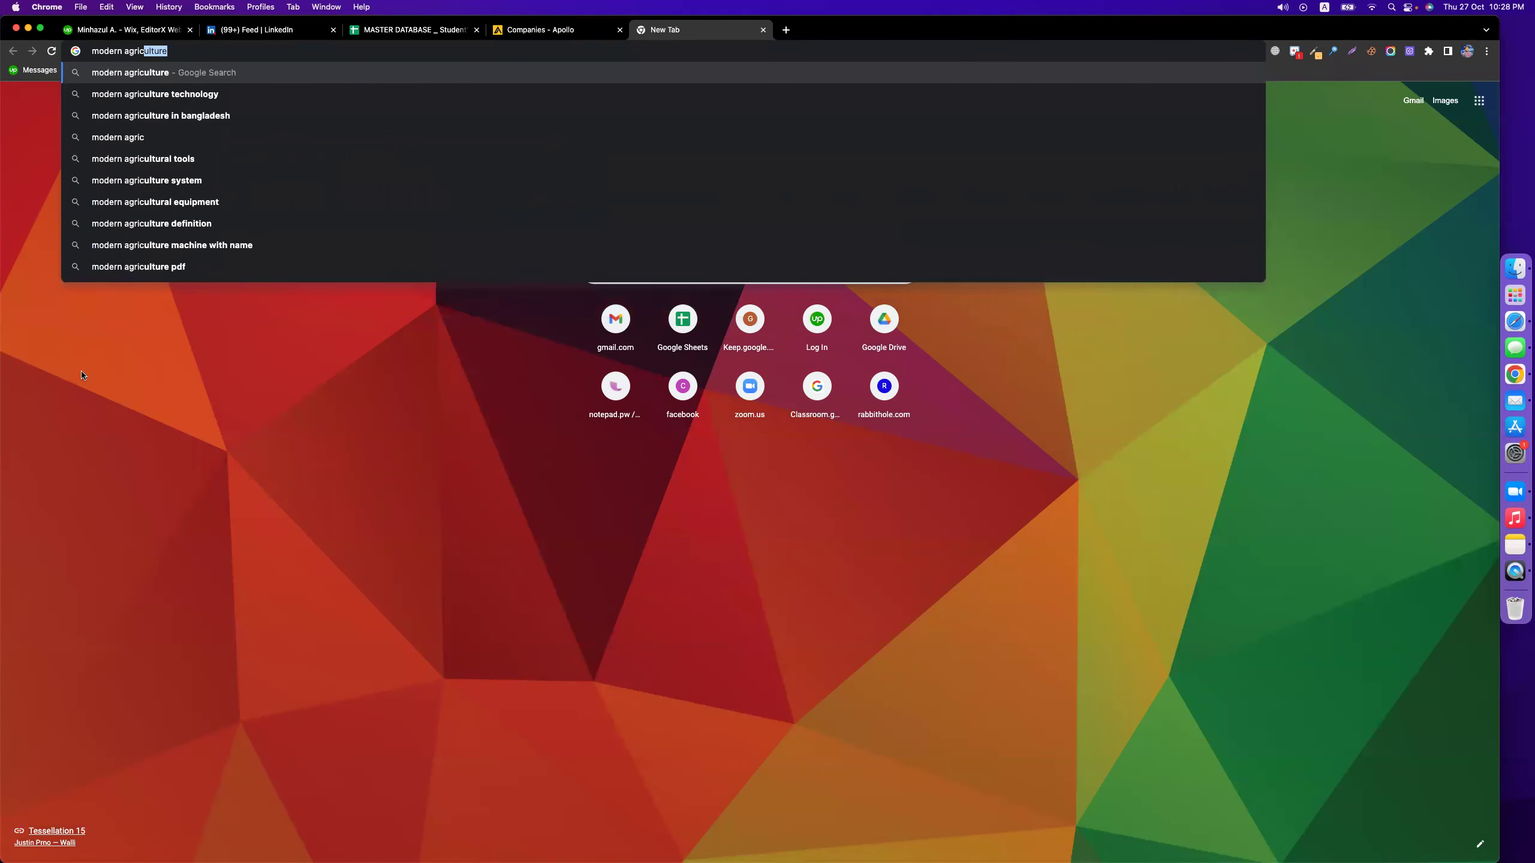
type("ulture machine")
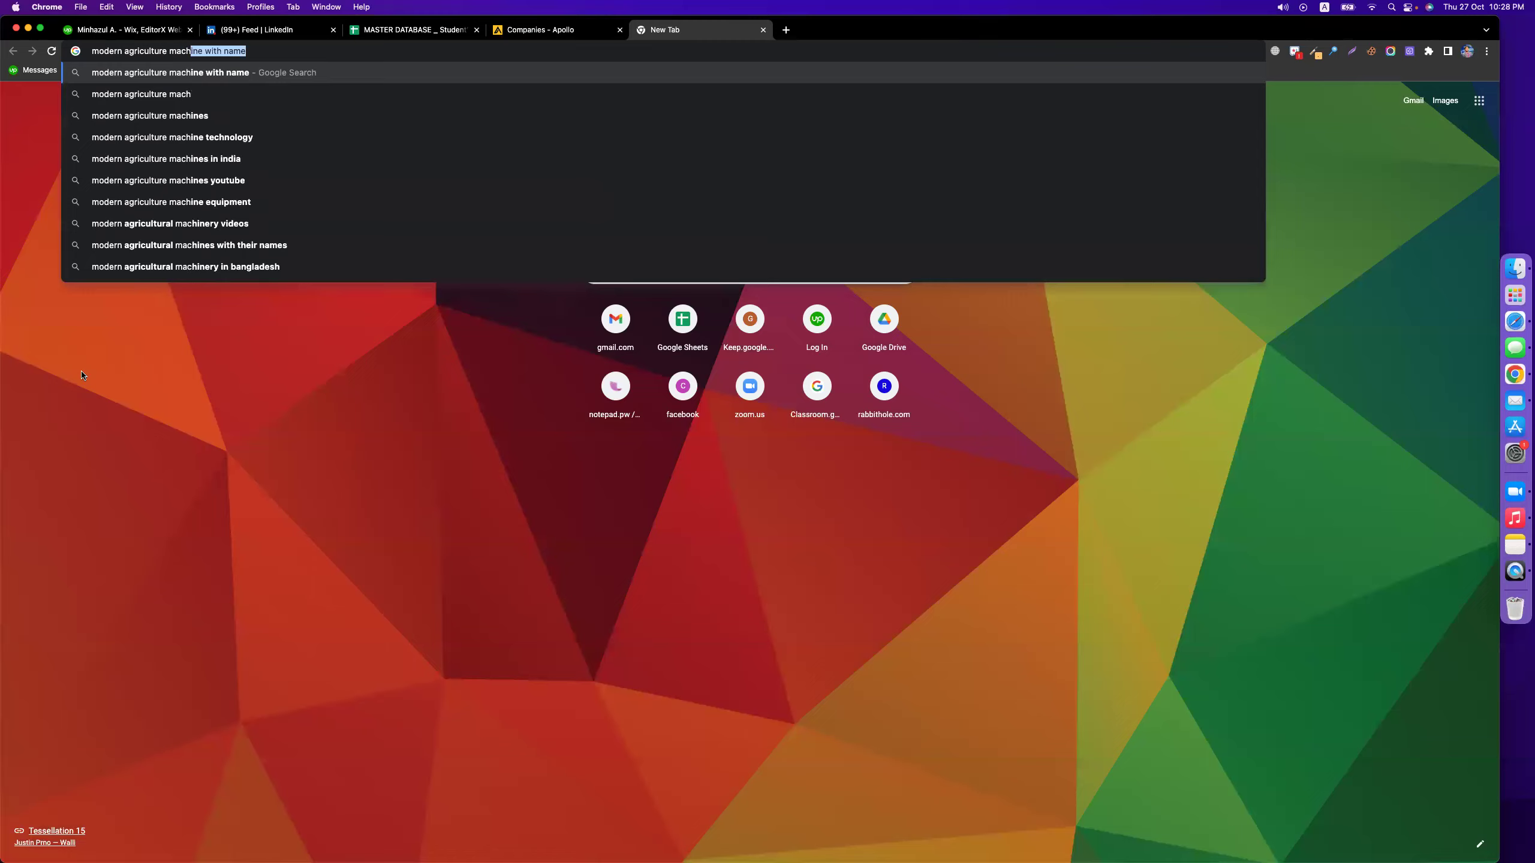
key("Return")
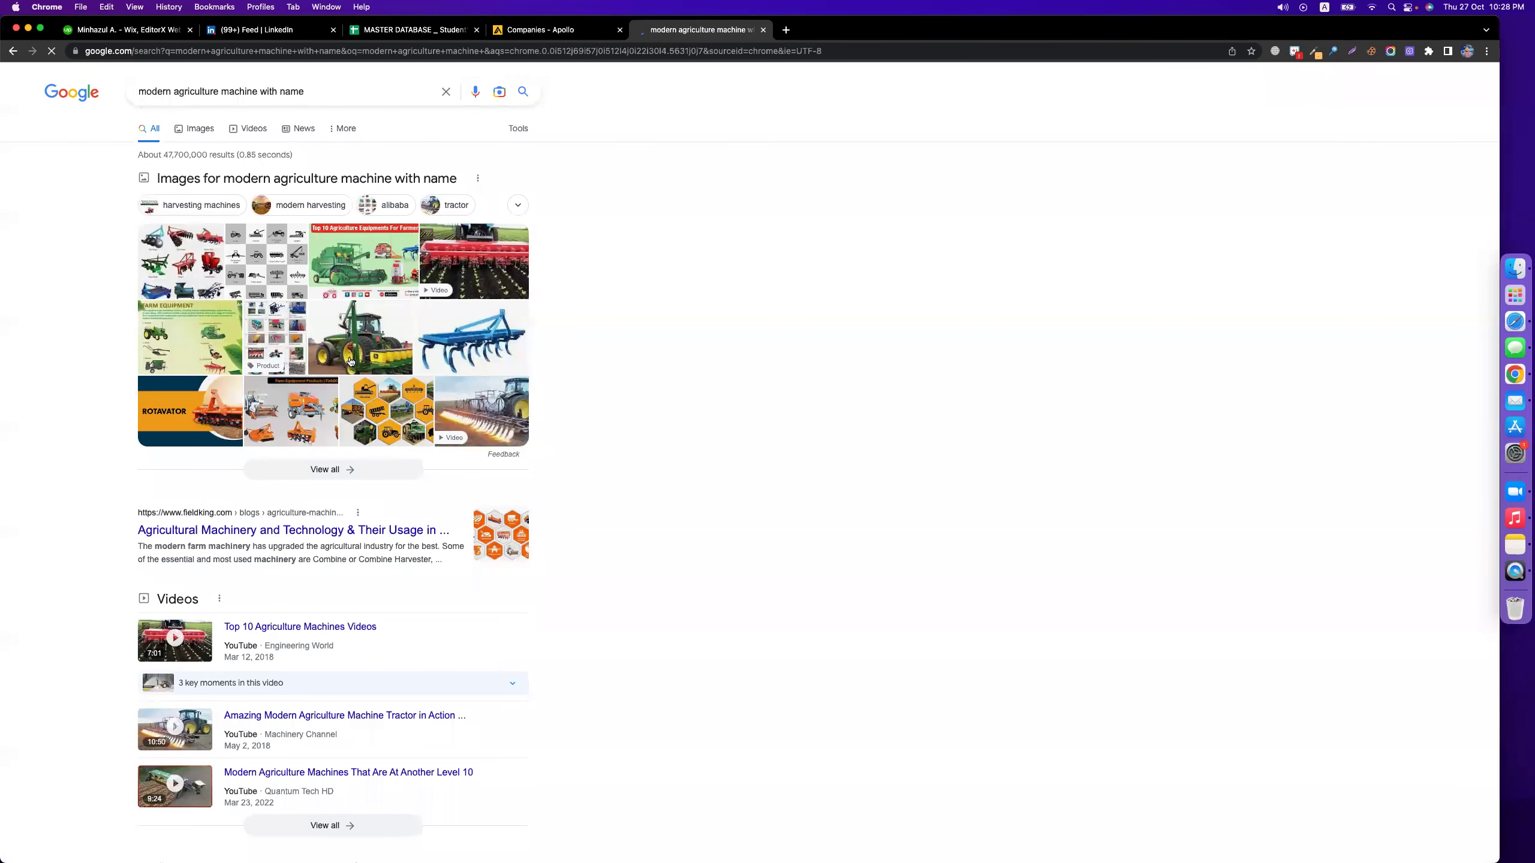
left_click(195, 129)
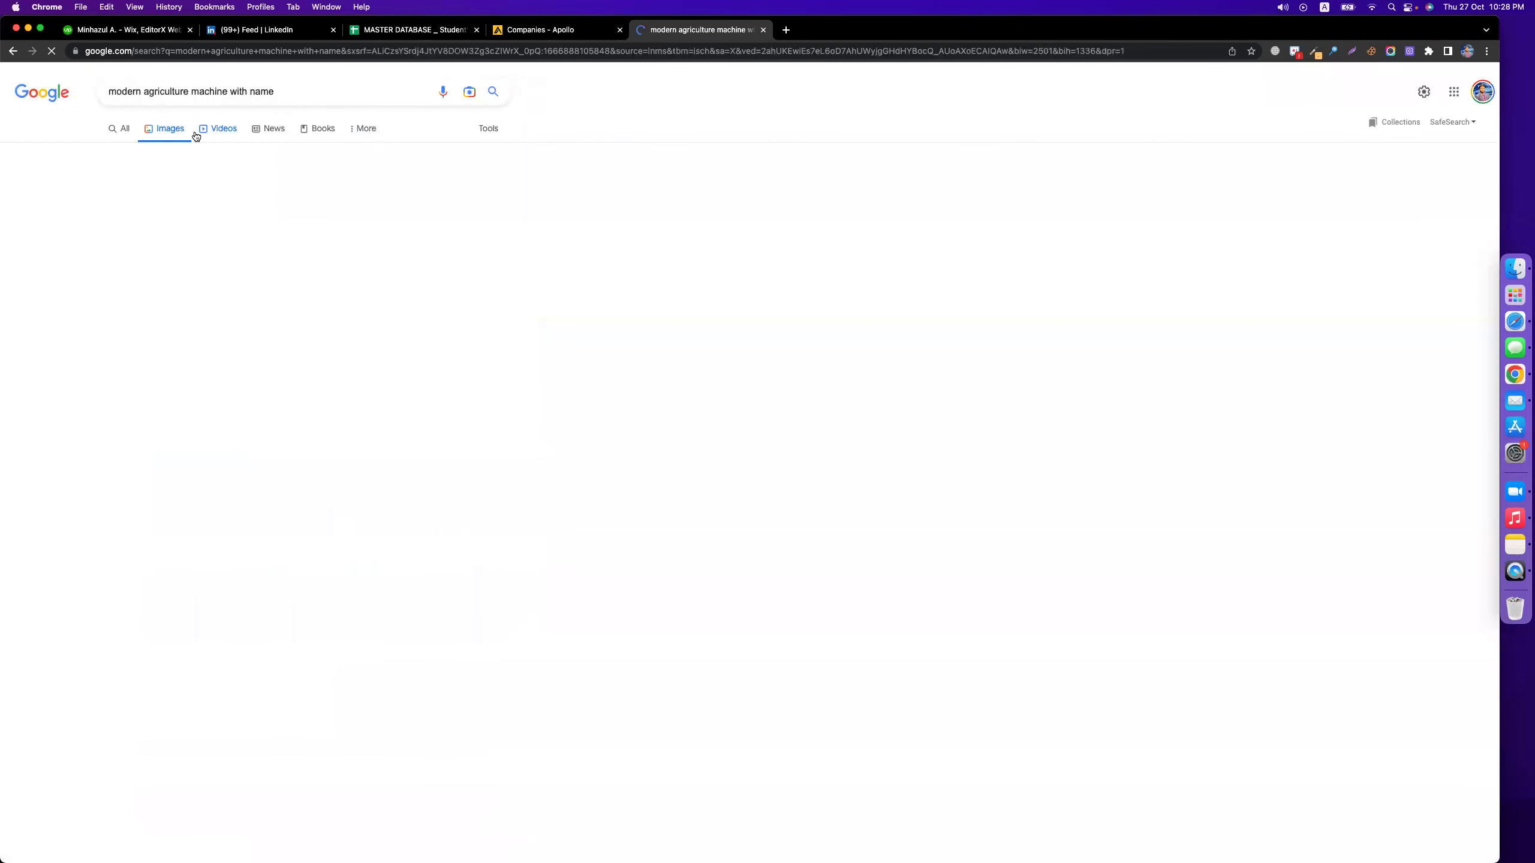
scroll(258, 467, "down", 1)
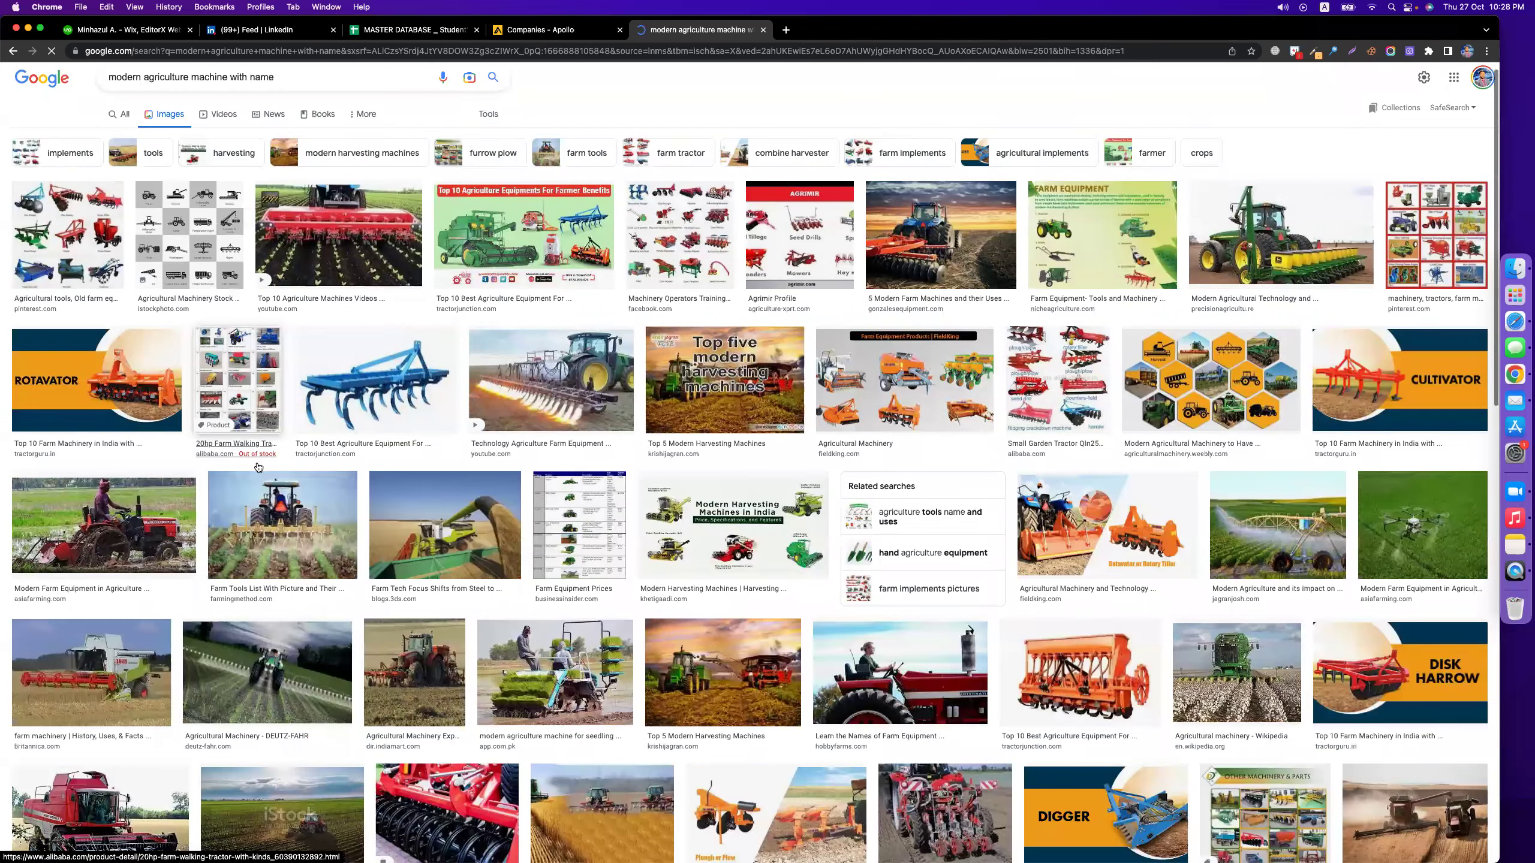
scroll(258, 467, "down", 5)
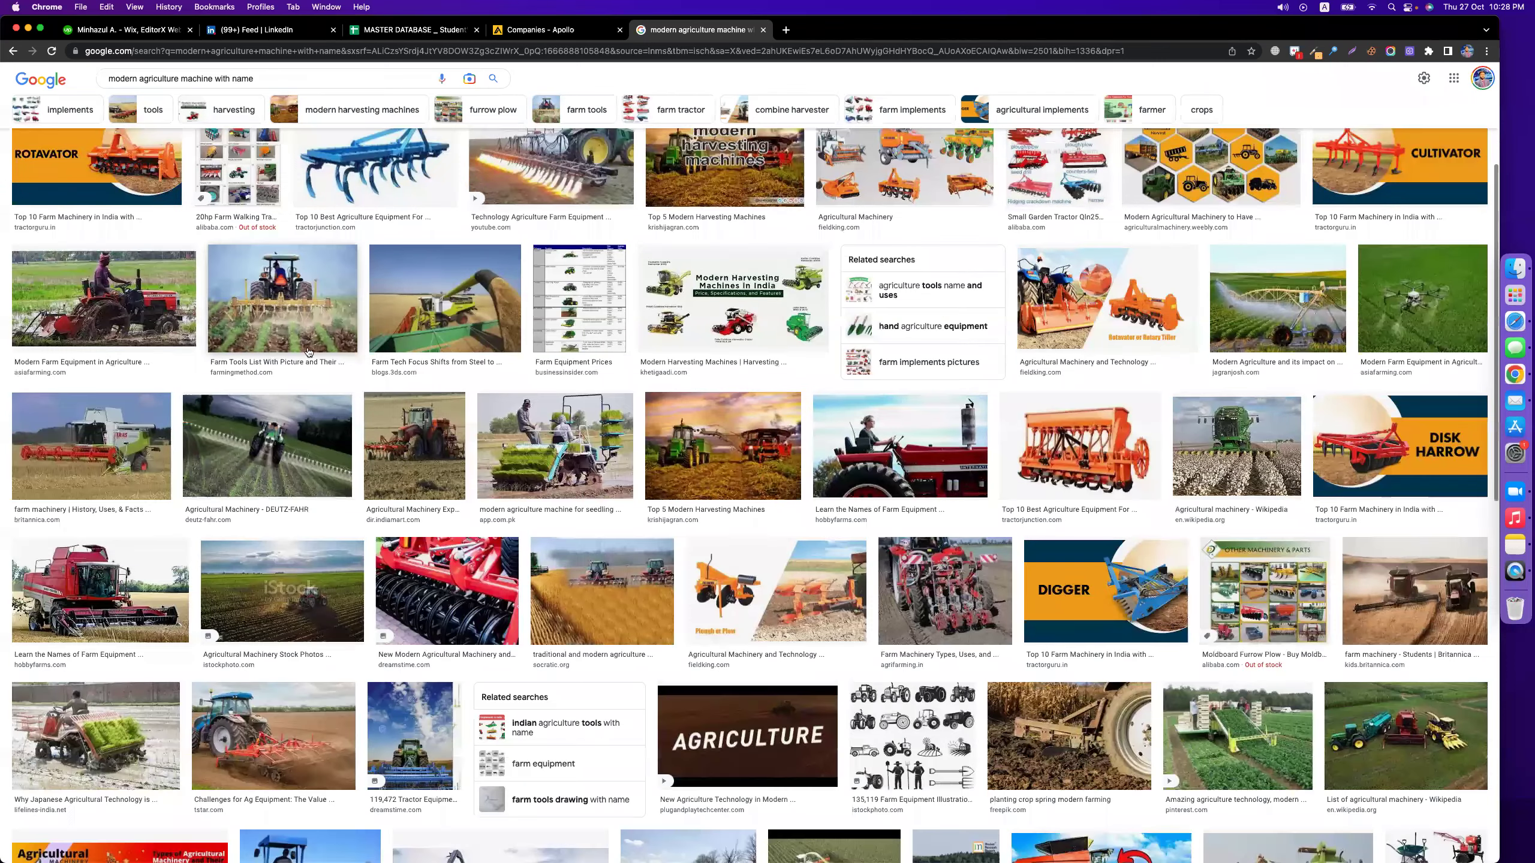
scroll(308, 352, "down", 1)
scroll(710, 471, "down", 6)
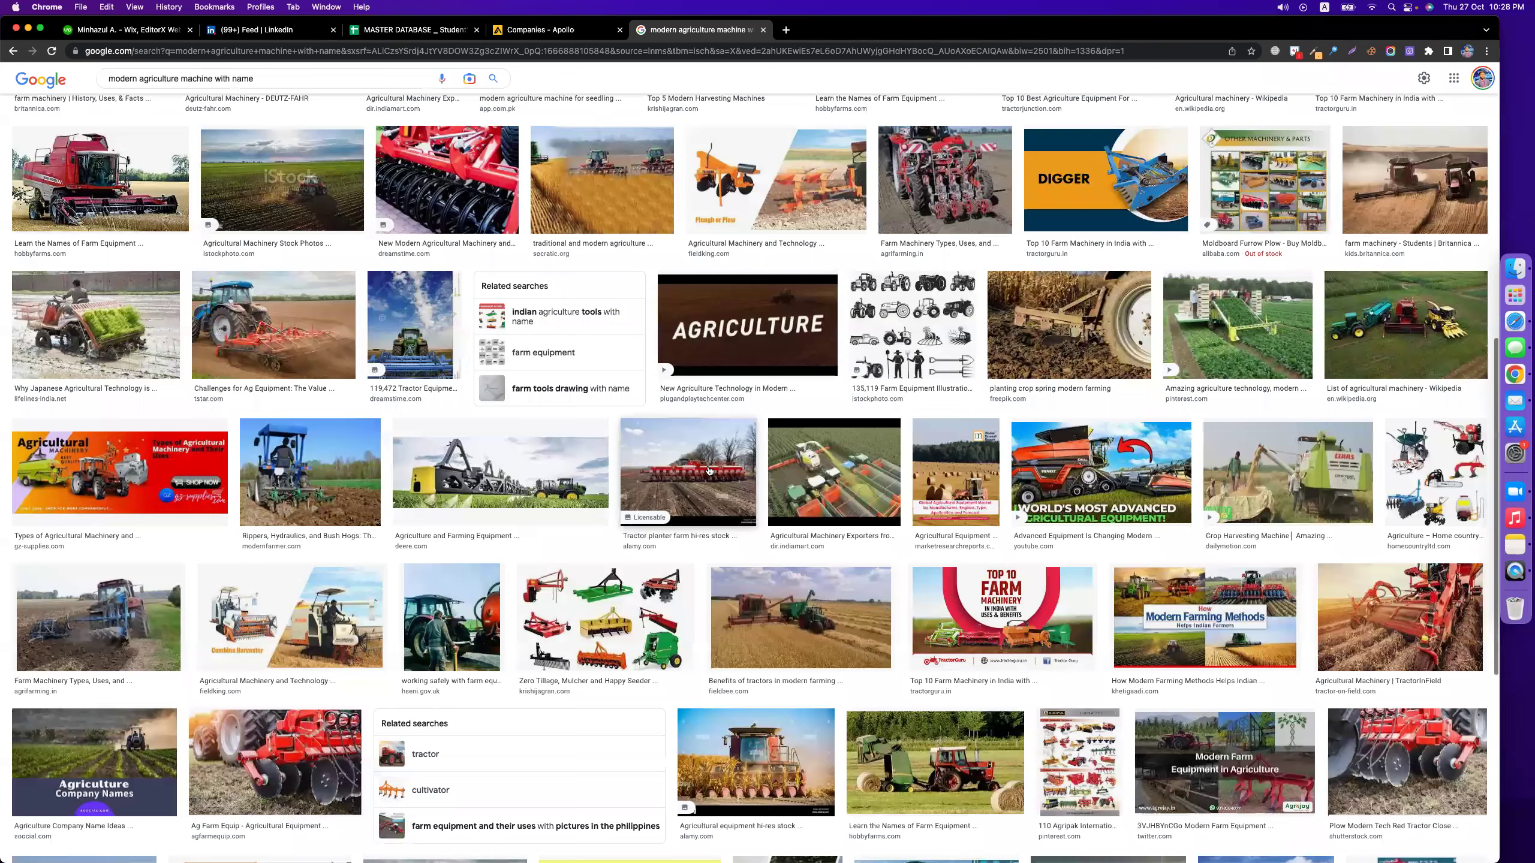
scroll(710, 471, "up", 10)
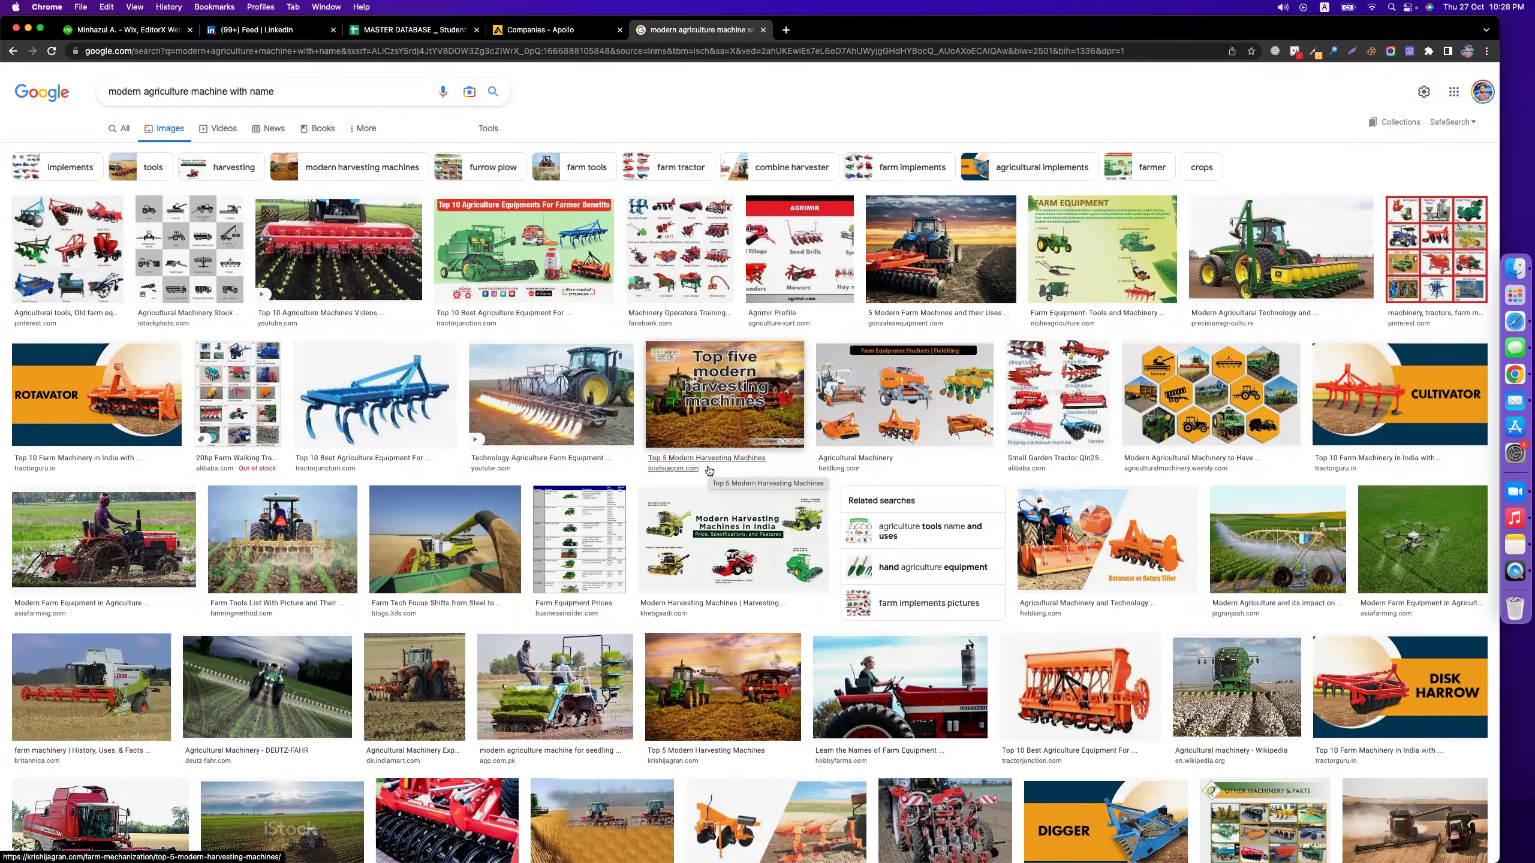
- Return to the Apollo company results and examine the company keyword options of the industry filter
left_click(551, 30)
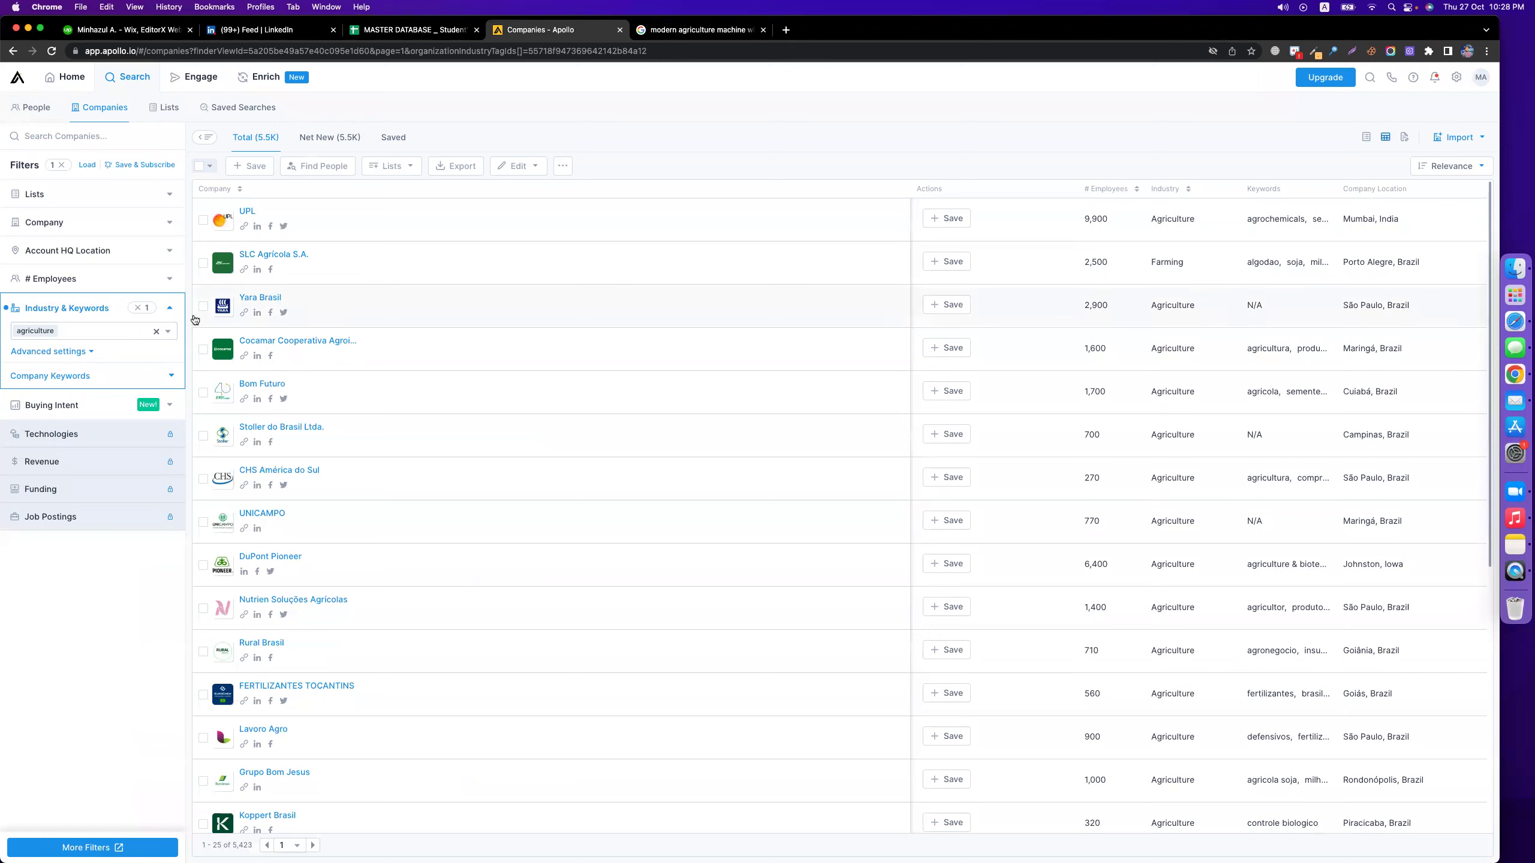
left_click(76, 353)
left_click(76, 354)
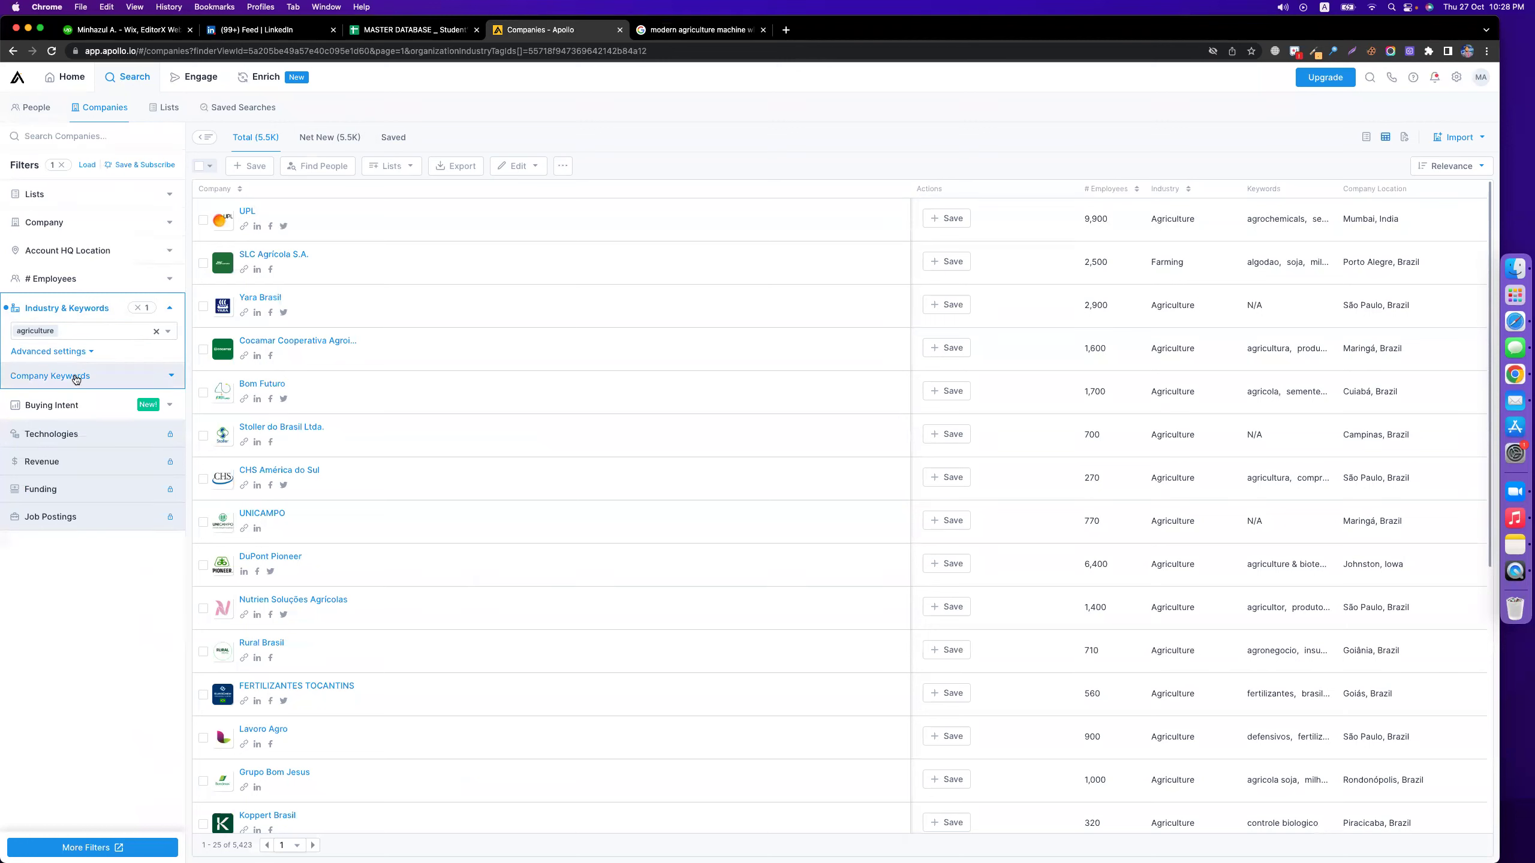
left_click(75, 377)
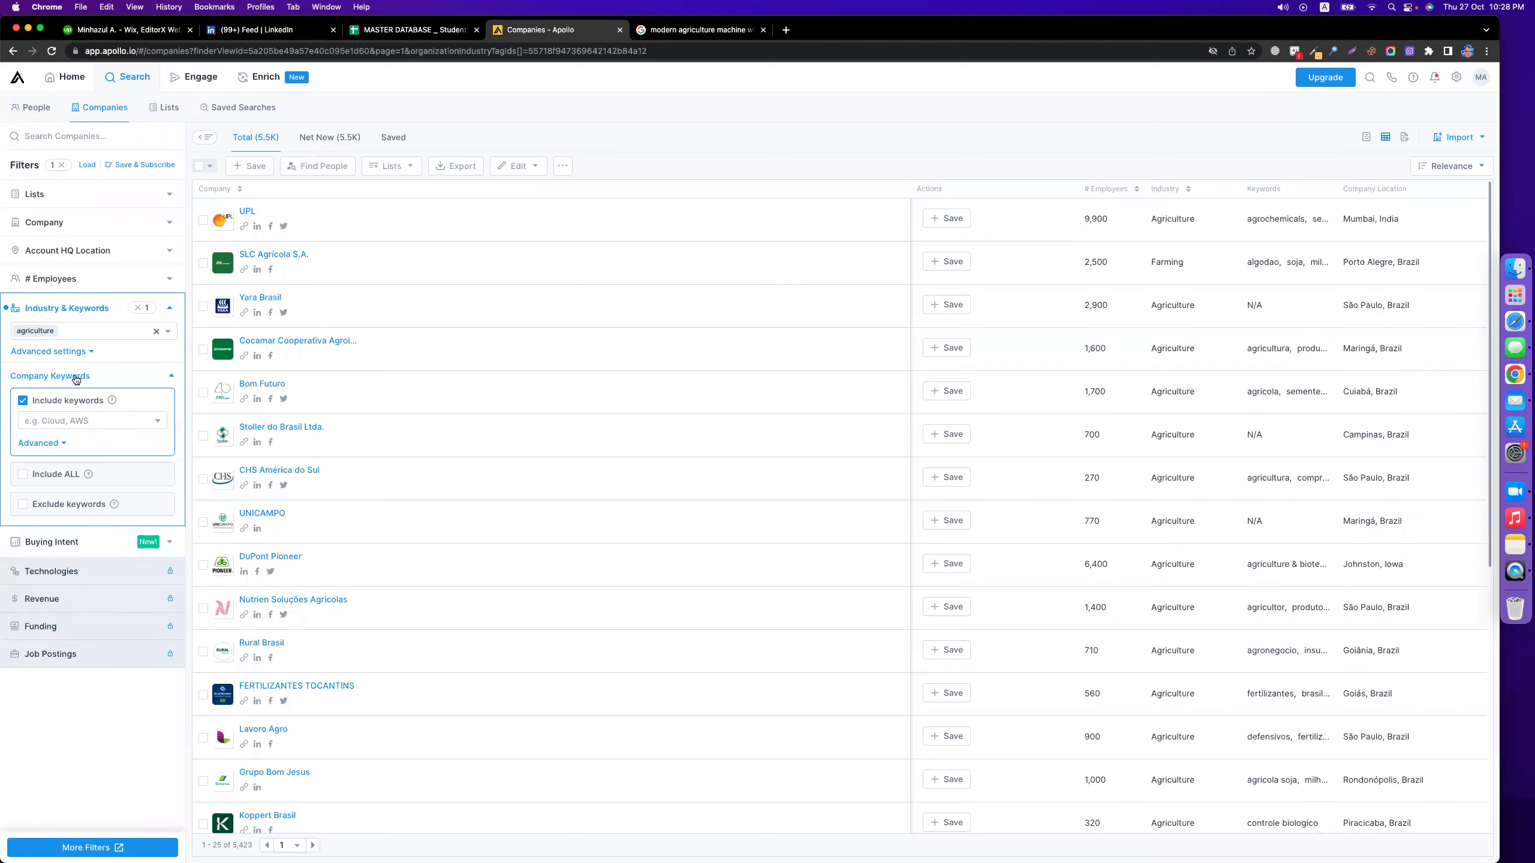
left_click(75, 377)
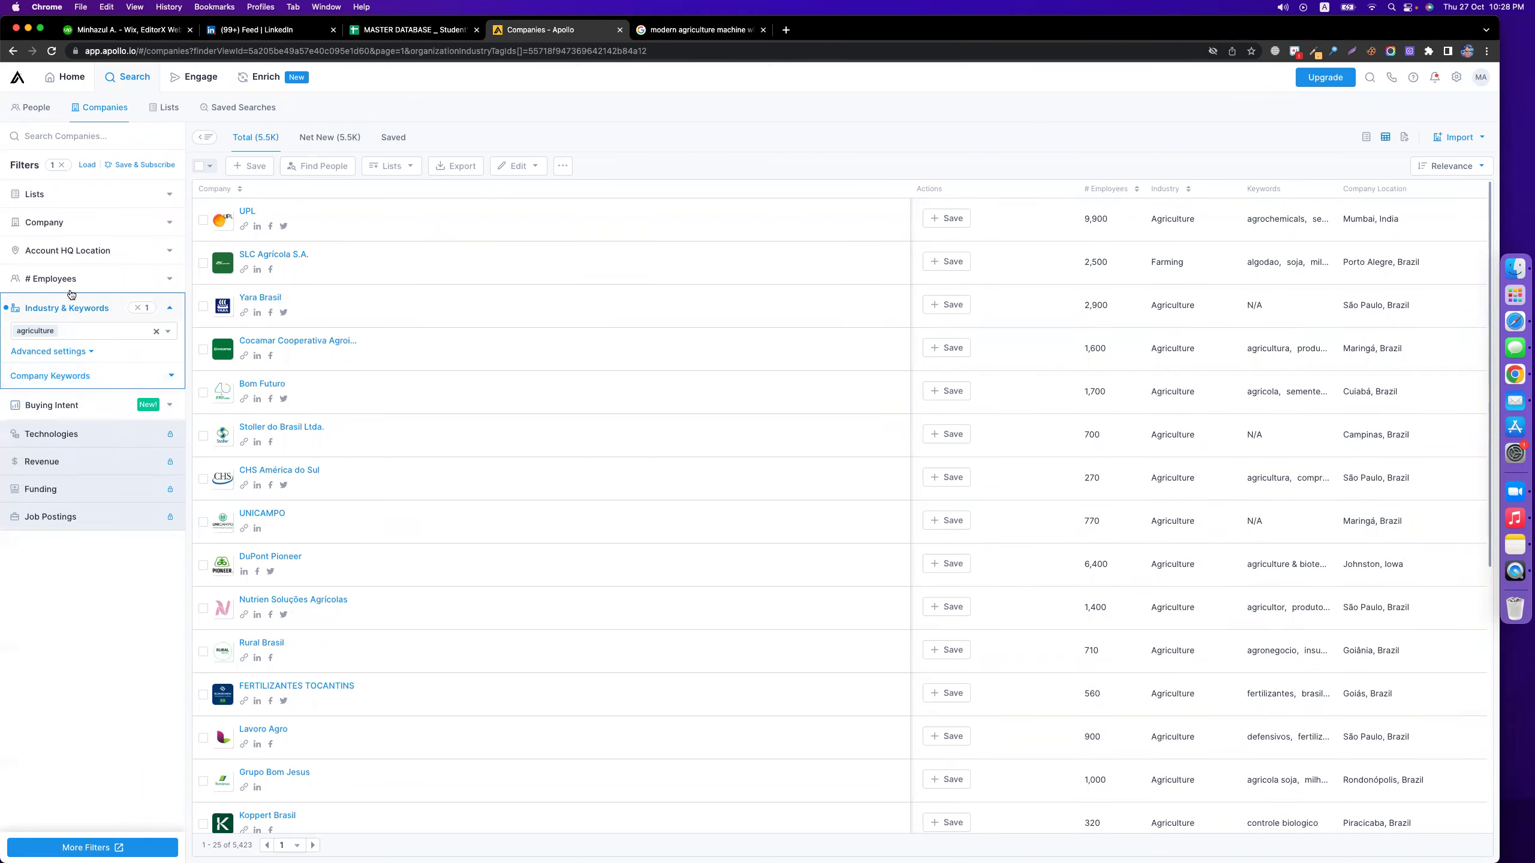
- Filter the companies by headquarters region, adding the locations United States and "bangadesh"
left_click(78, 262)
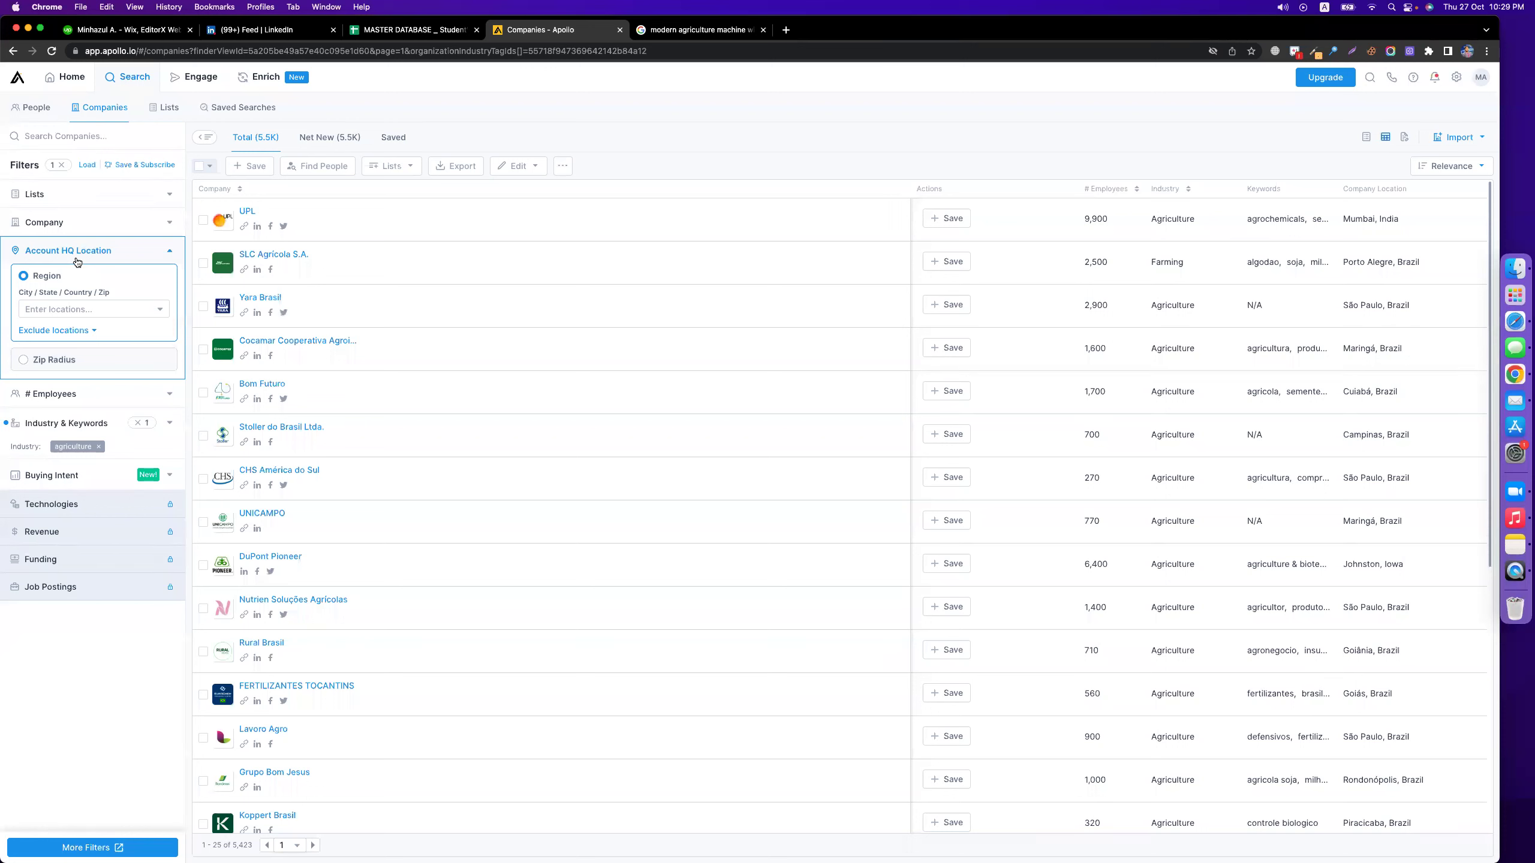
left_click(94, 309)
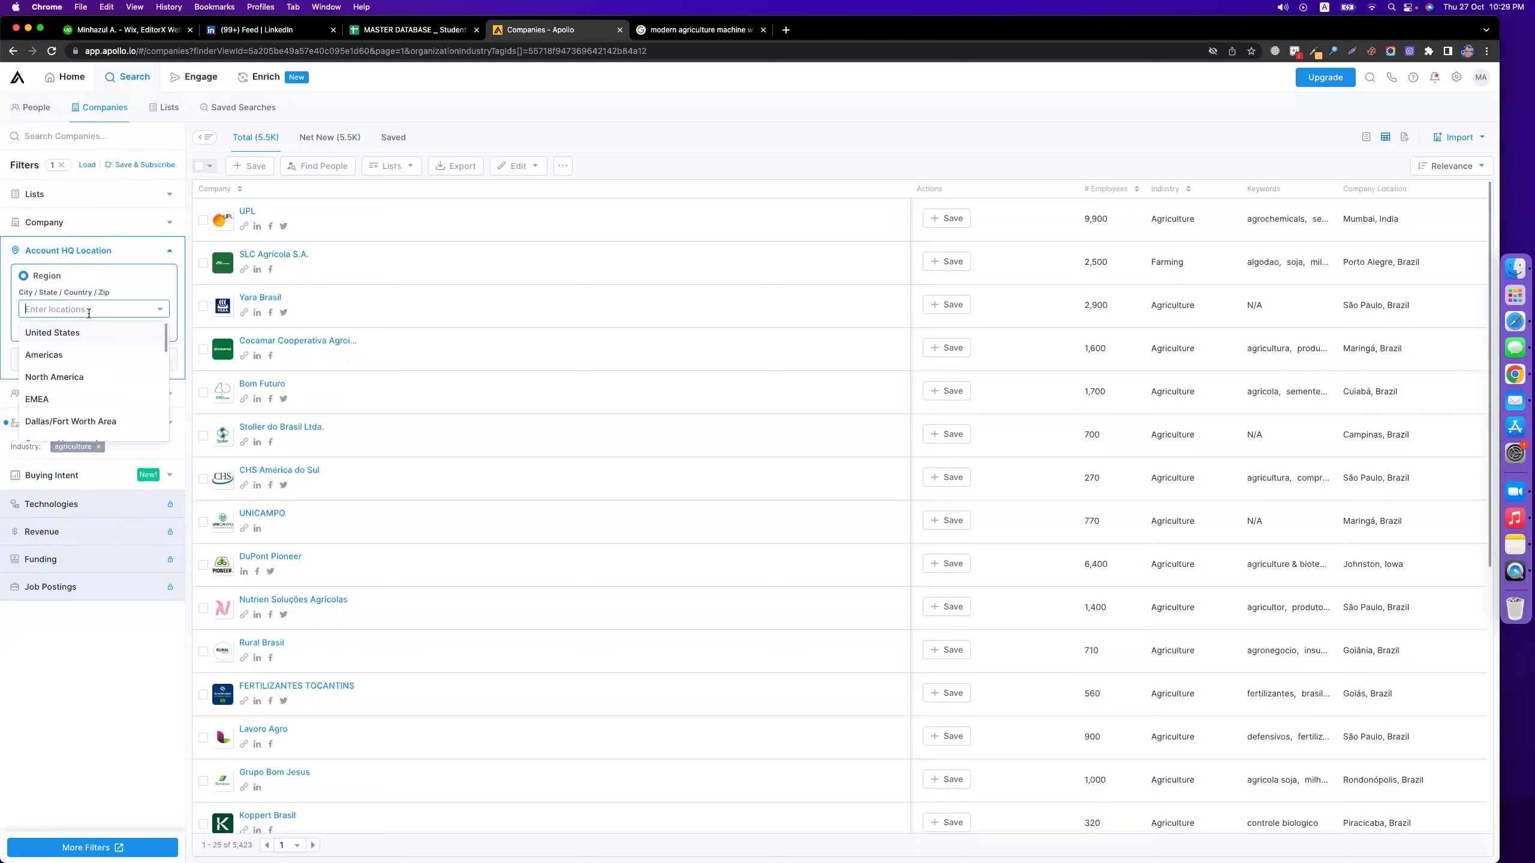
left_click(79, 333)
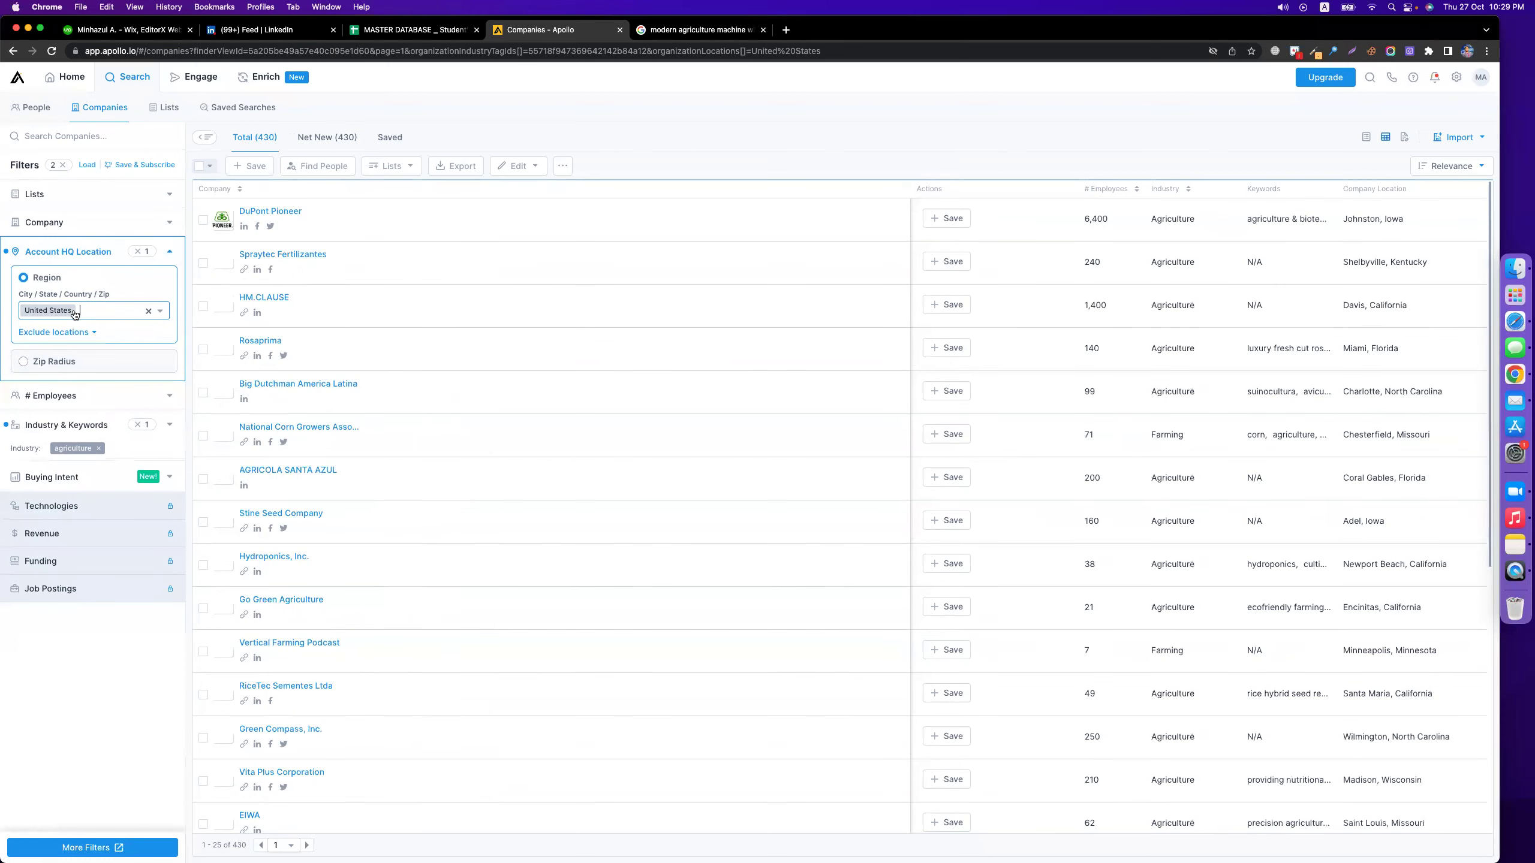
type("banga")
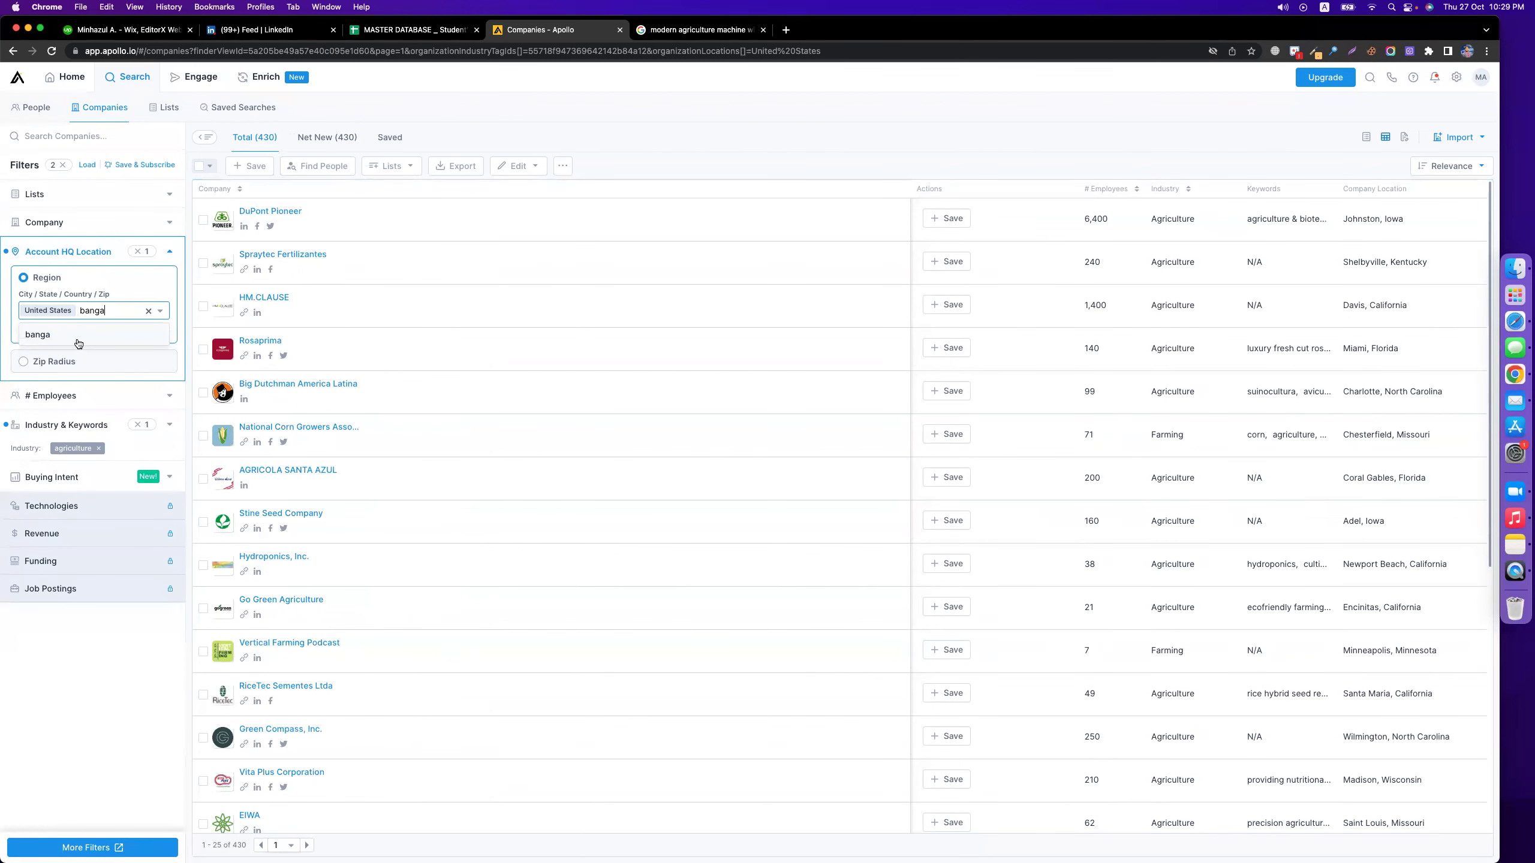
type("desh")
left_click(69, 333)
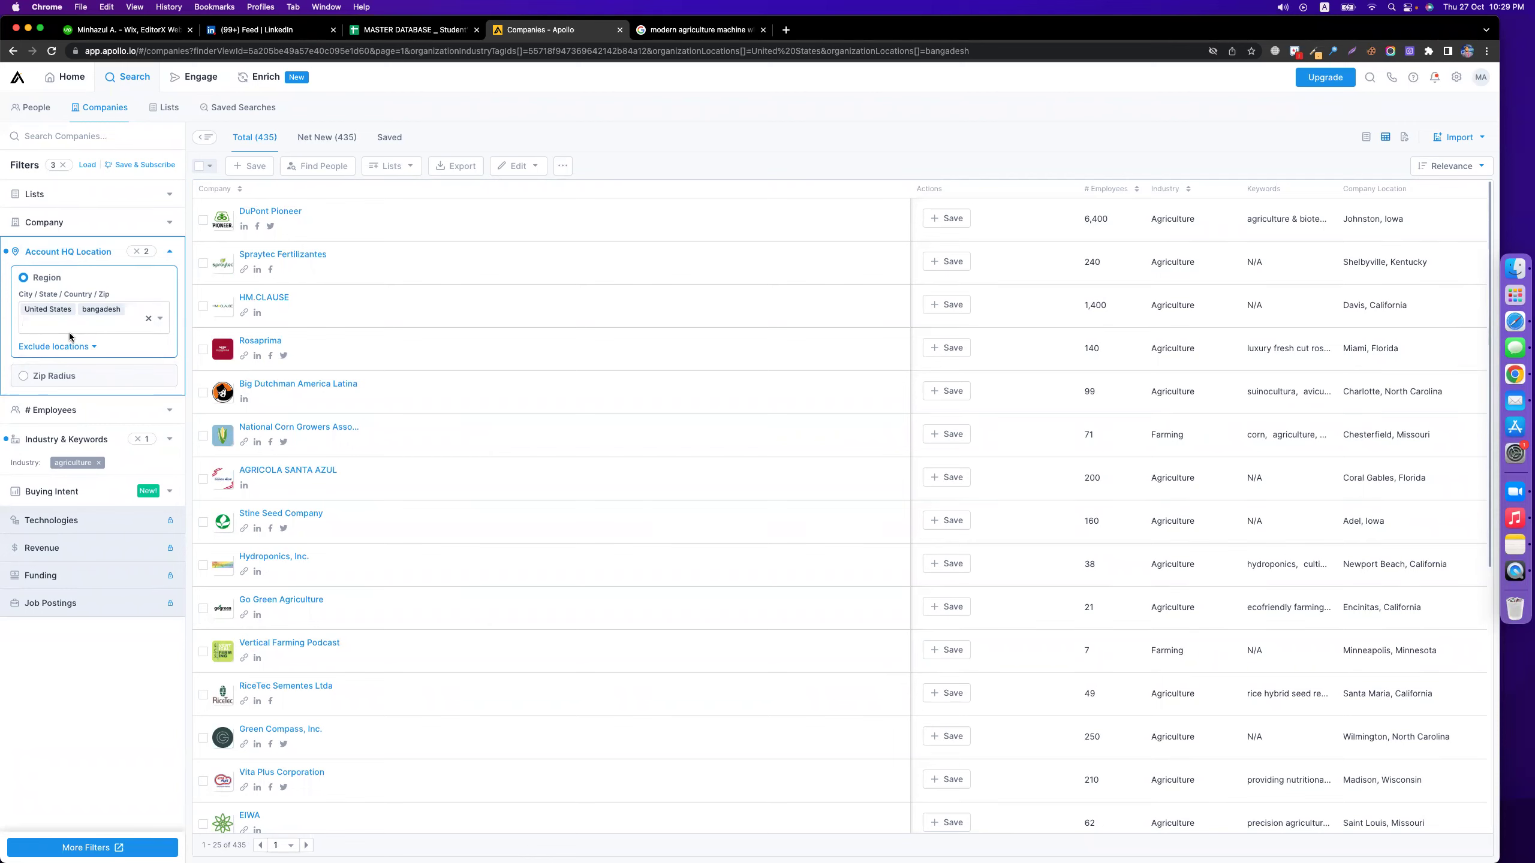
- Change the Google image search to "modern road and construction machine with name"
left_click(701, 30)
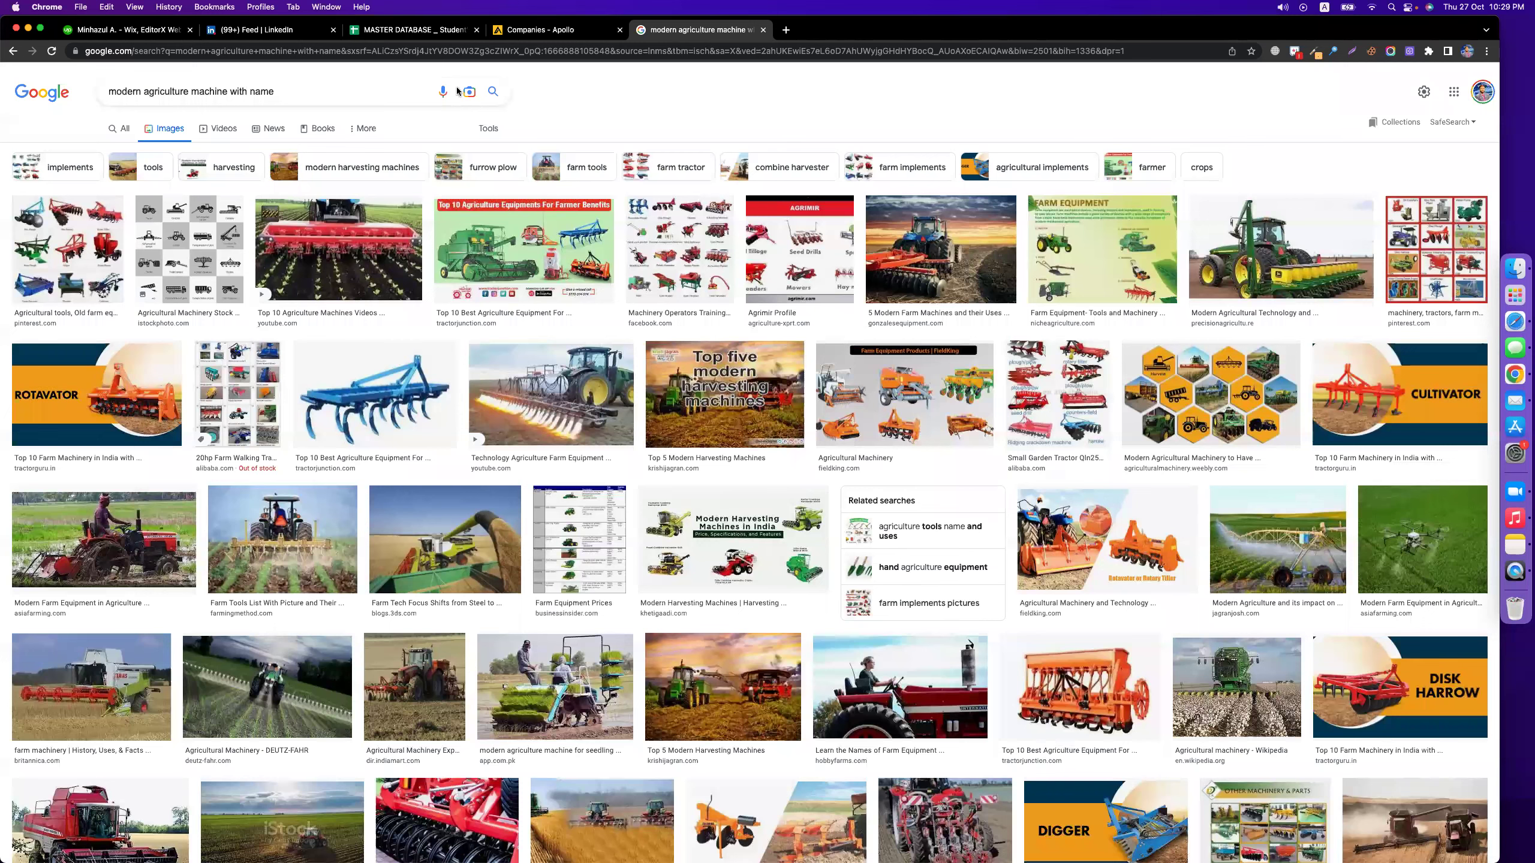
double_click(166, 92)
type("road an")
type("d con")
type("s")
type("truction")
key("Return")
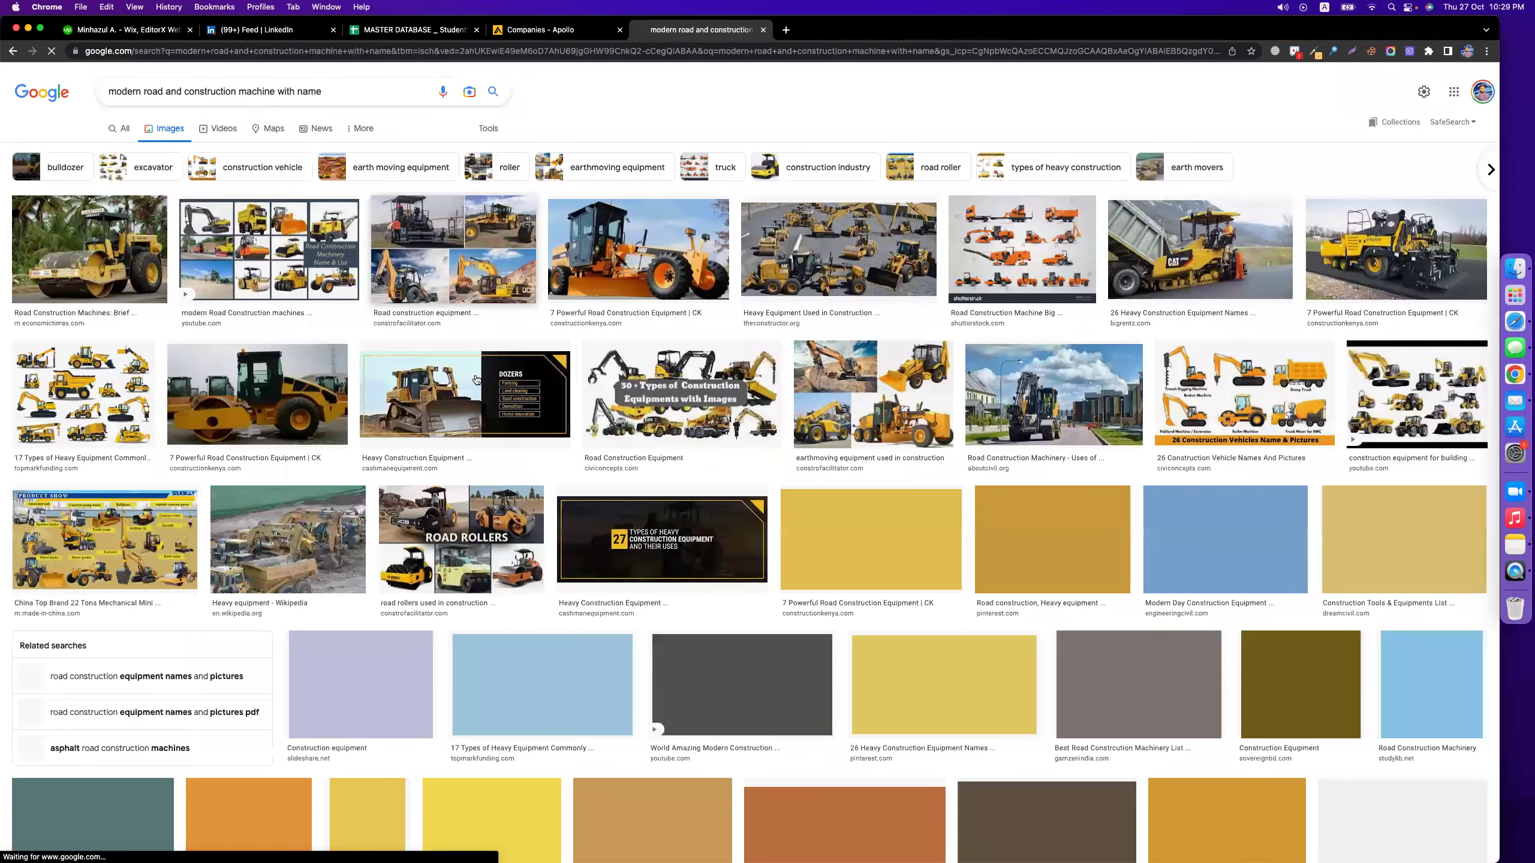
- Preview several road grader images from the results and their related images
left_click(635, 255)
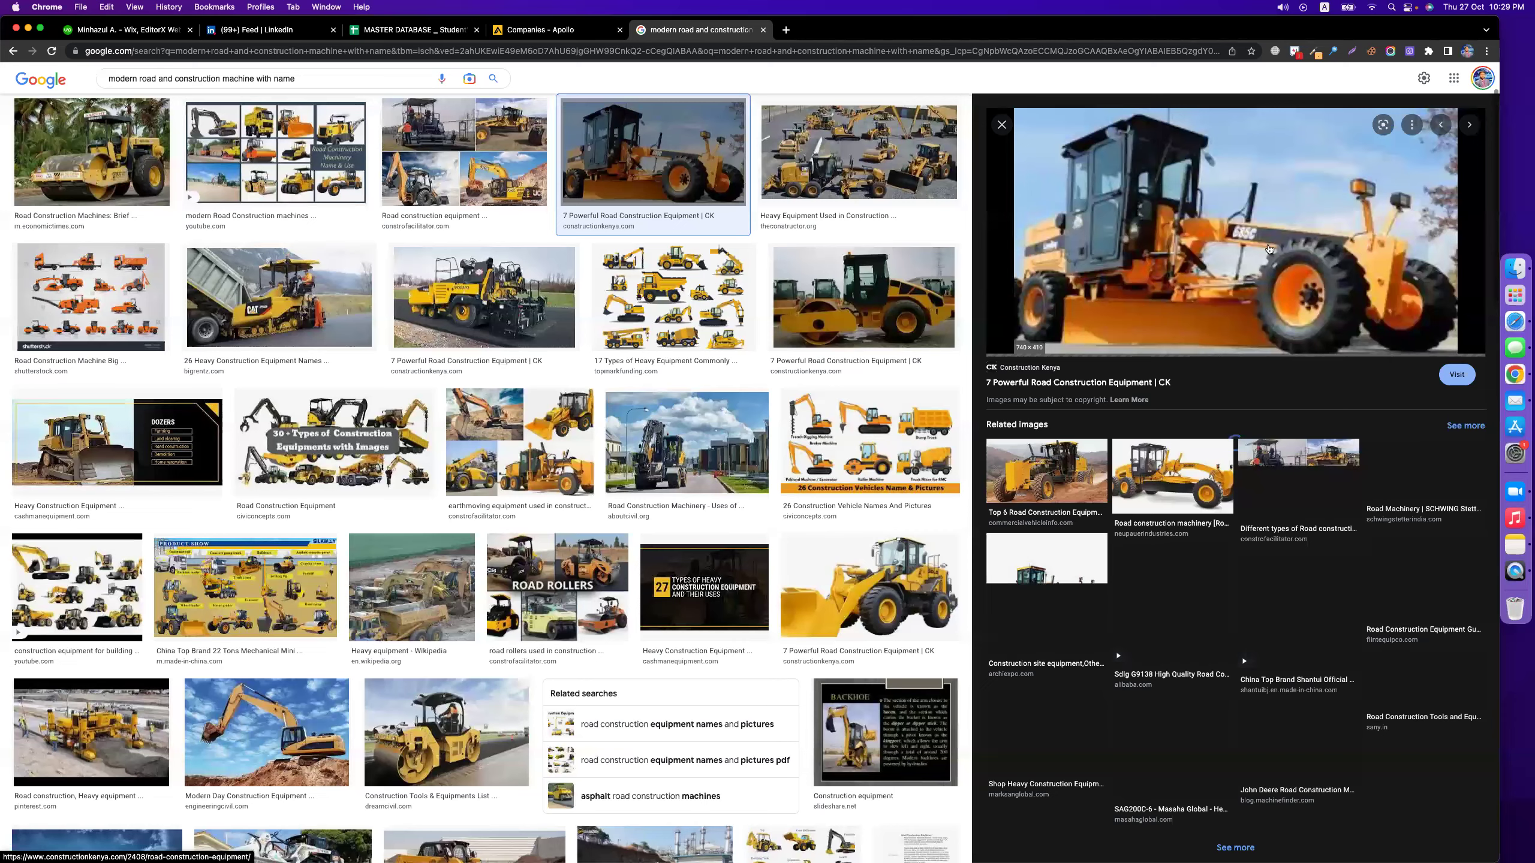
left_click(1200, 496)
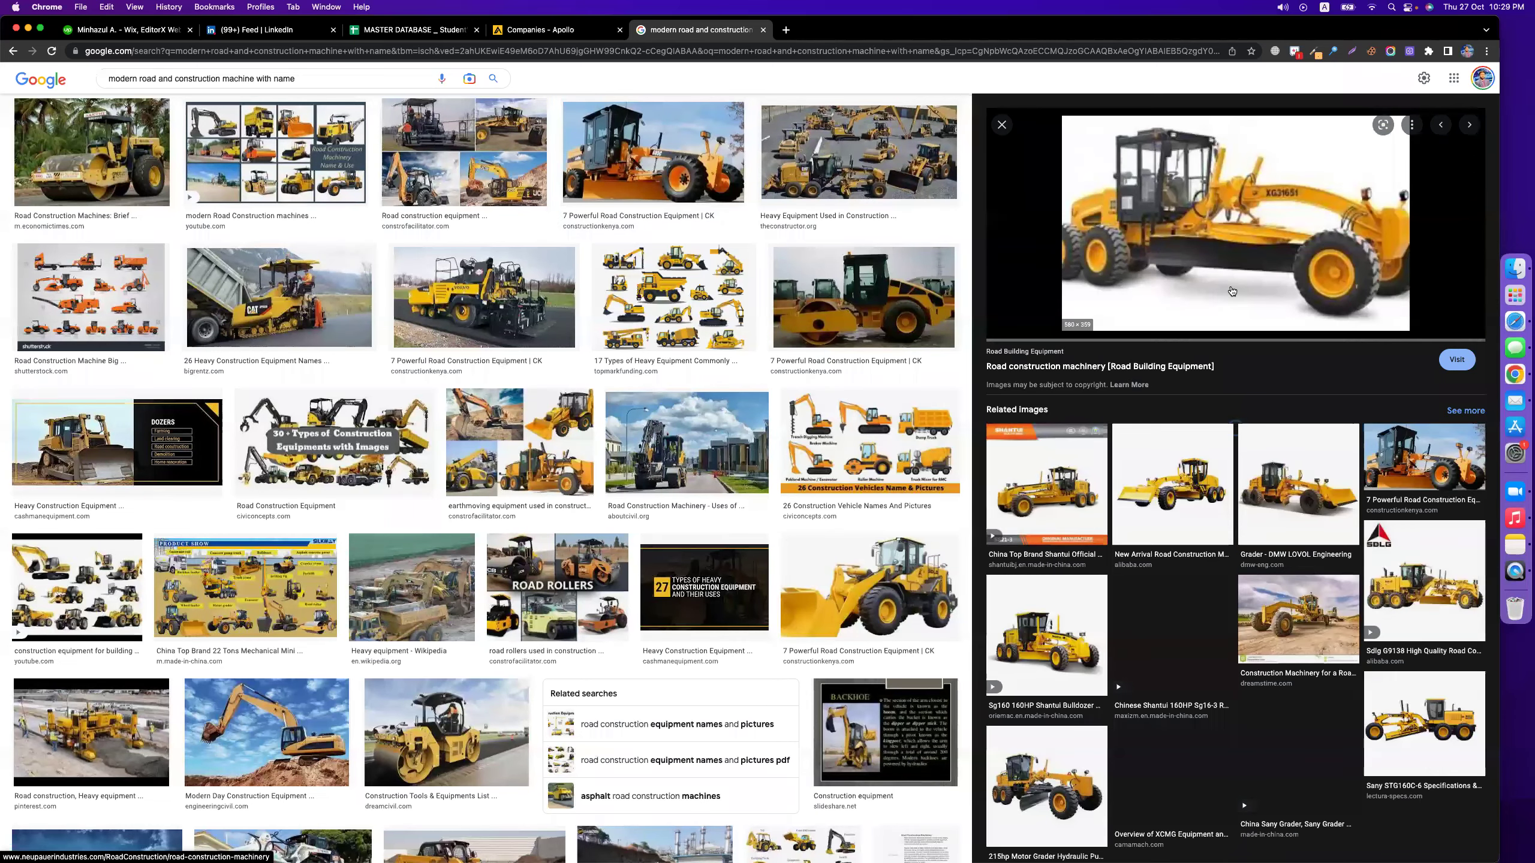
left_click(1172, 487)
left_click(1324, 756)
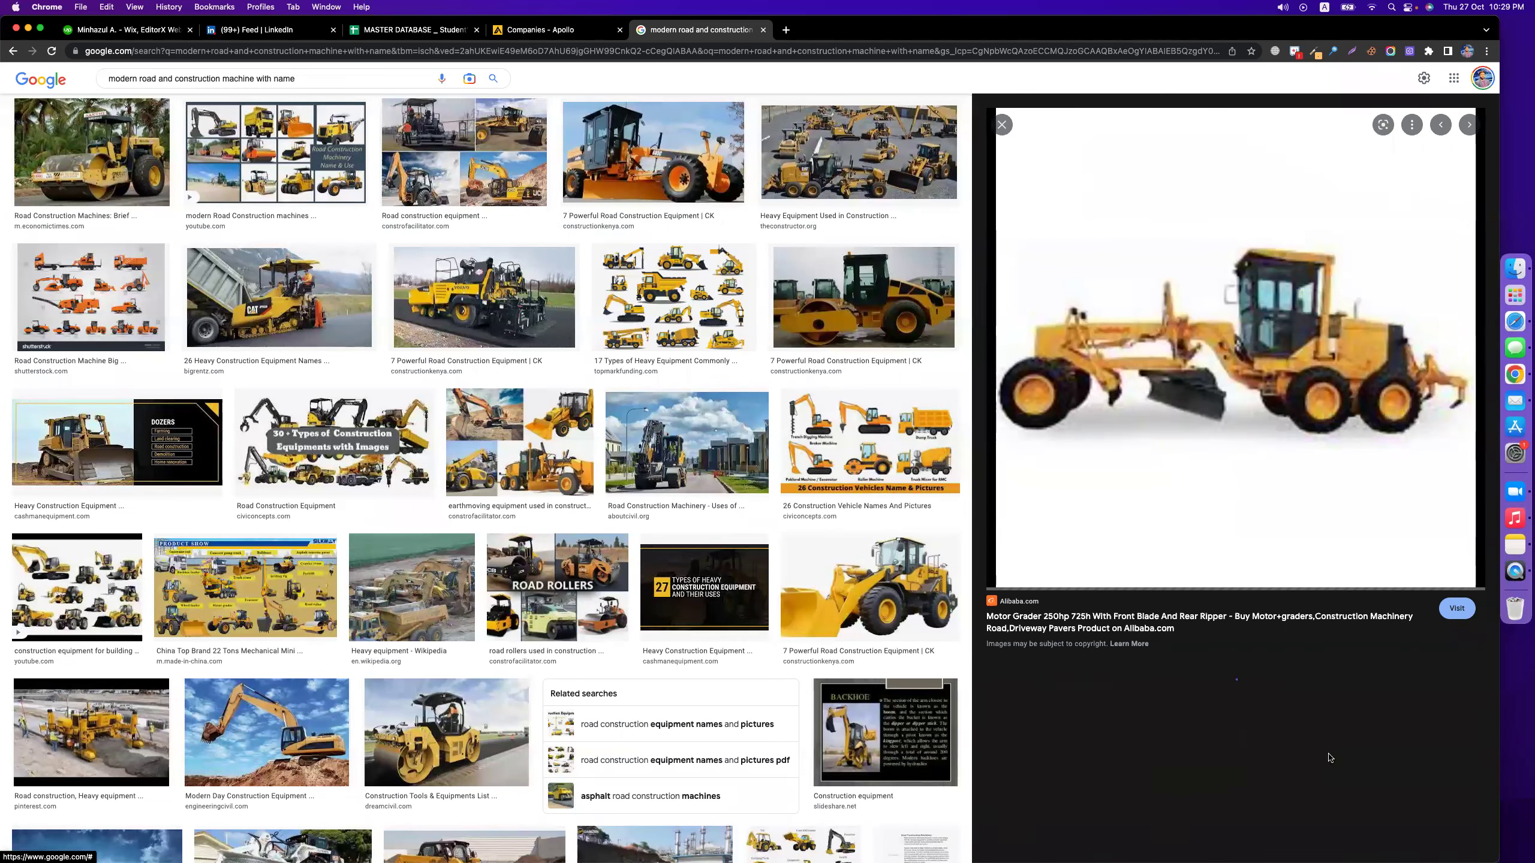
- Return to the Apollo company list, look through the filtered results and collapse the headquarters location filter
left_click(571, 30)
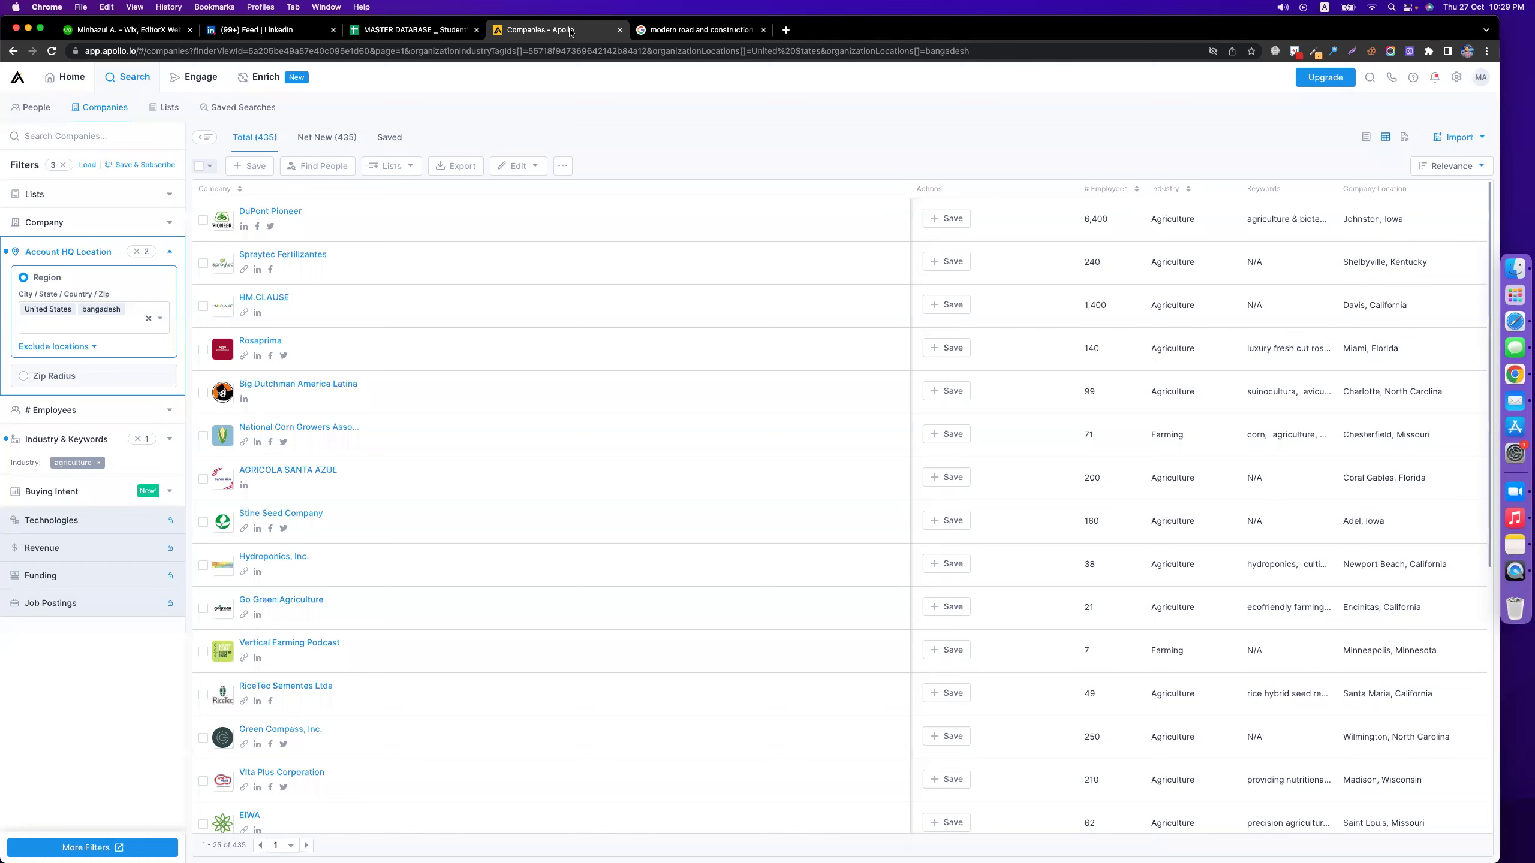
scroll(277, 415, "down", 7)
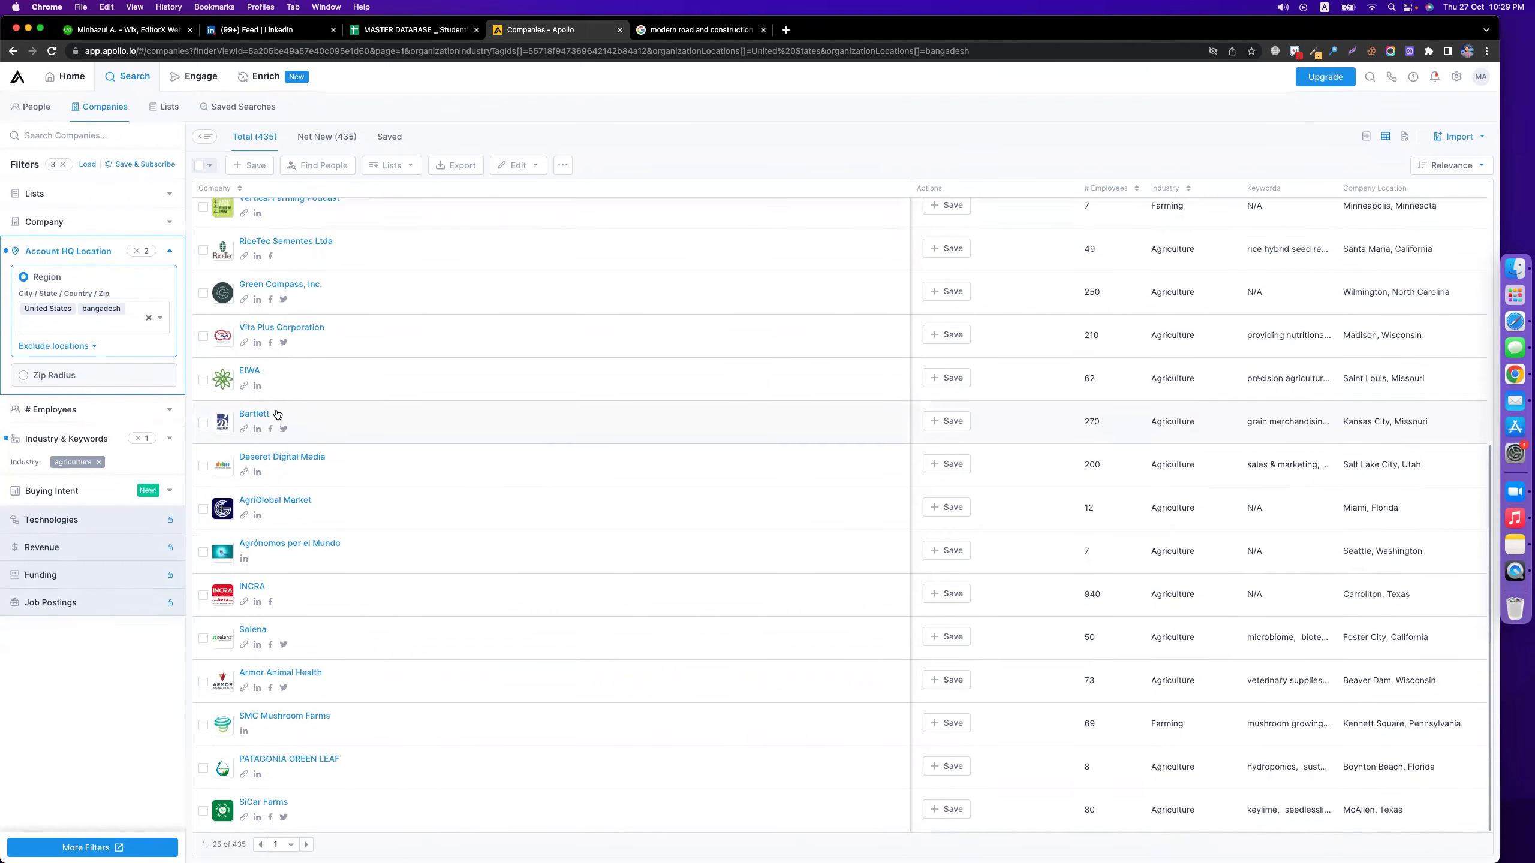
scroll(277, 414, "up", 7)
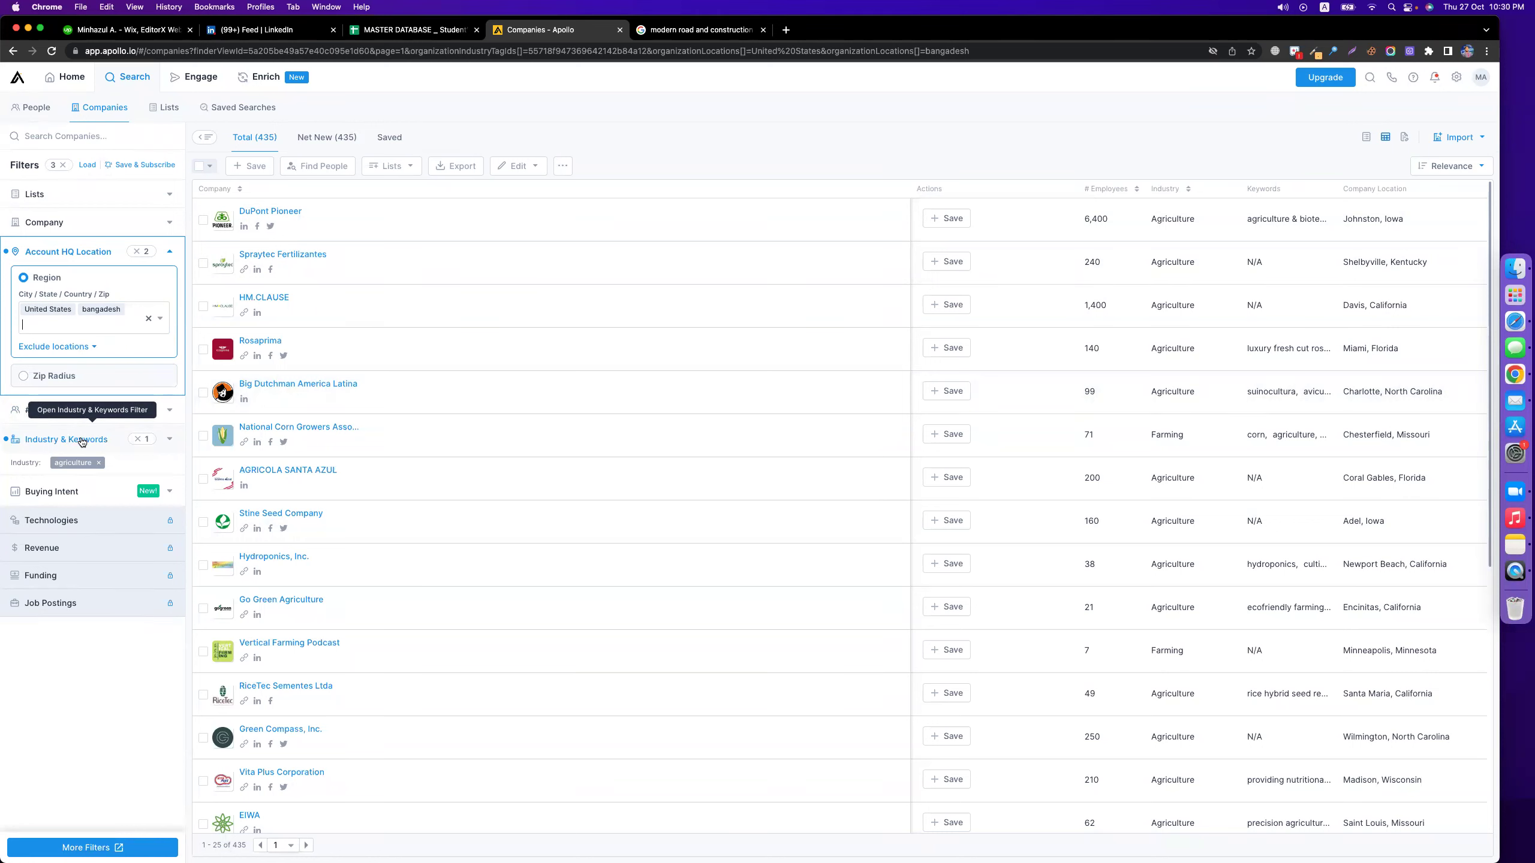
left_click(89, 326)
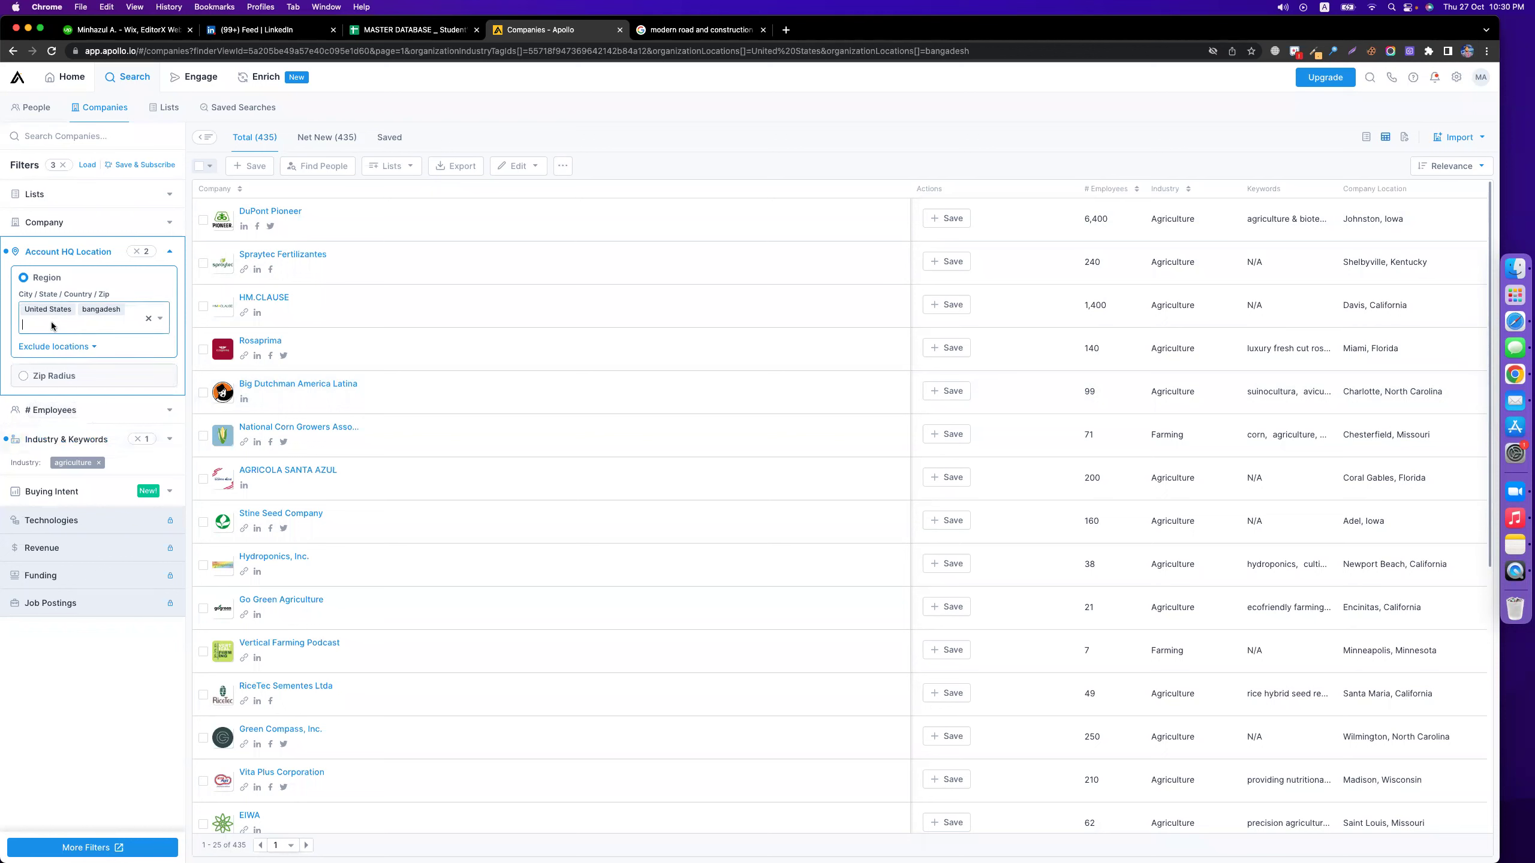
left_click(169, 251)
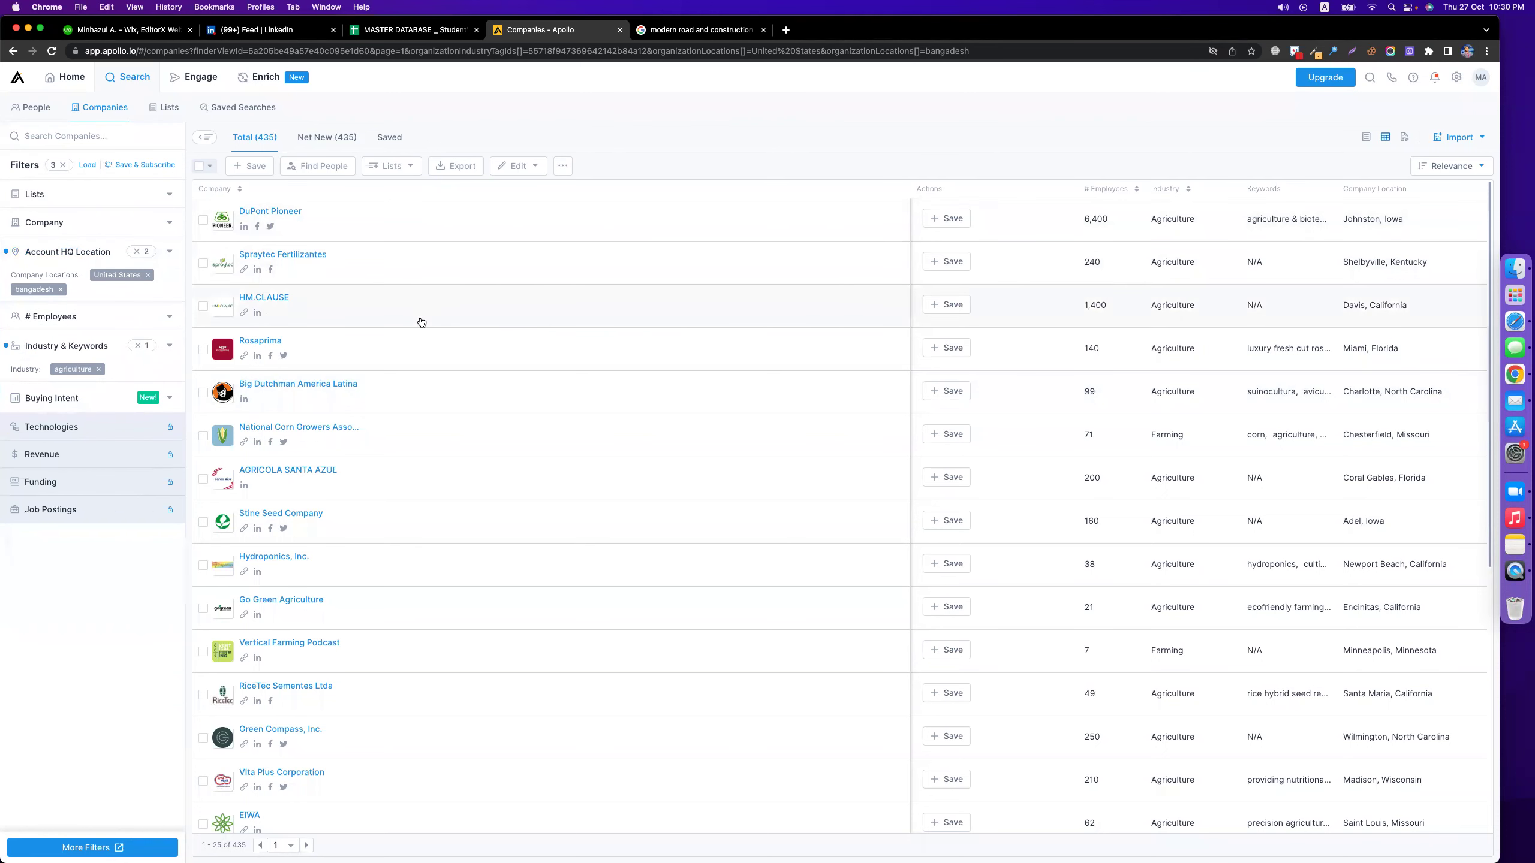
- Open DuPont Pioneer's company profile in a new tab and close the Google image search
right_click(270, 211)
left_click(291, 220)
left_click(679, 30)
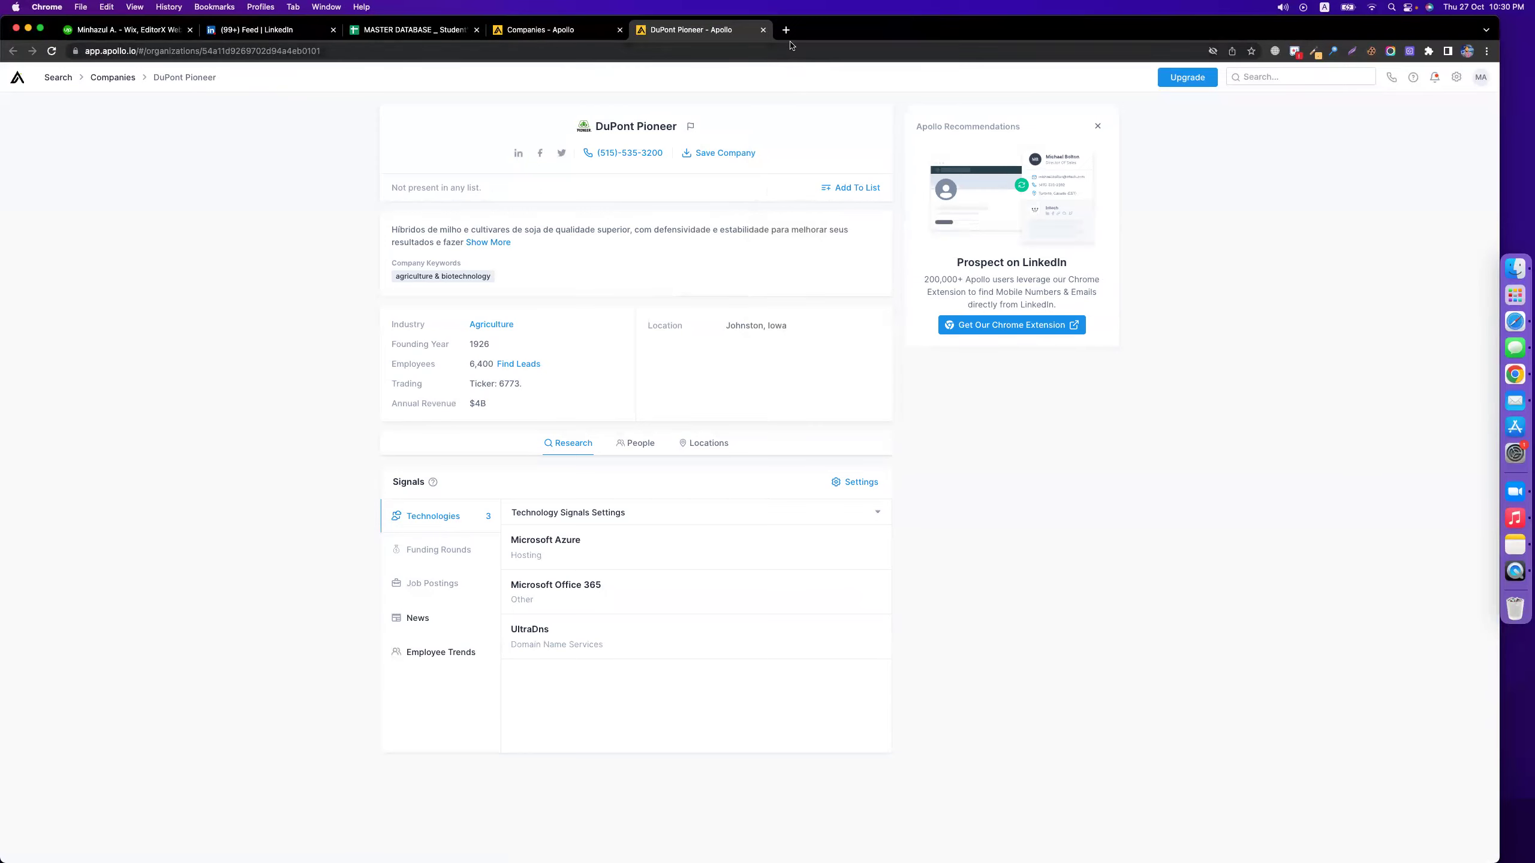
- Open Google Drive in a new tab and create a blank Google Sheets spreadsheet
left_click(786, 29)
type("drive")
key("Return")
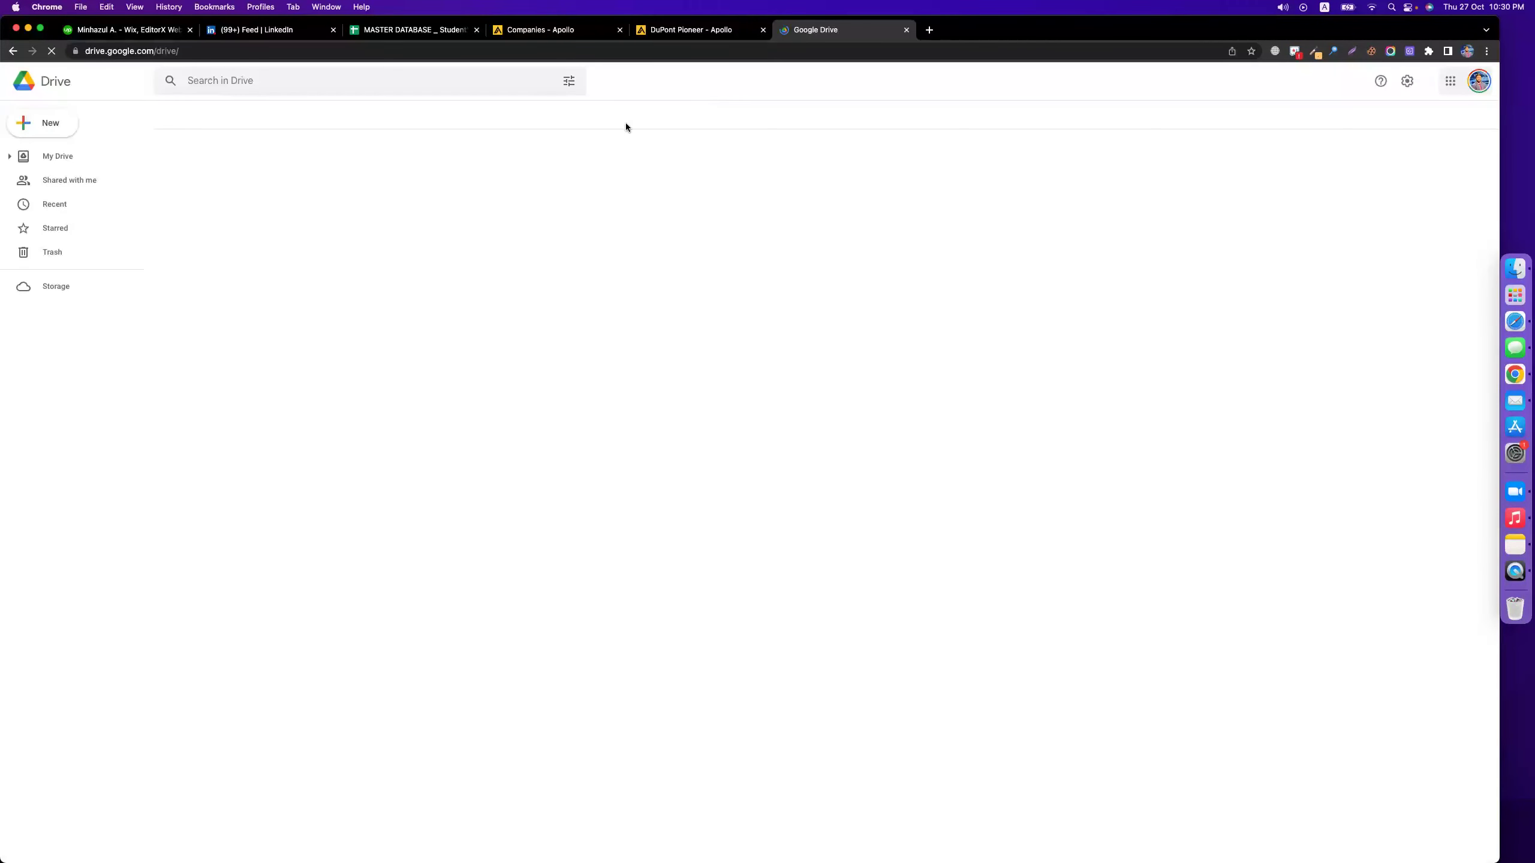
left_click(53, 129)
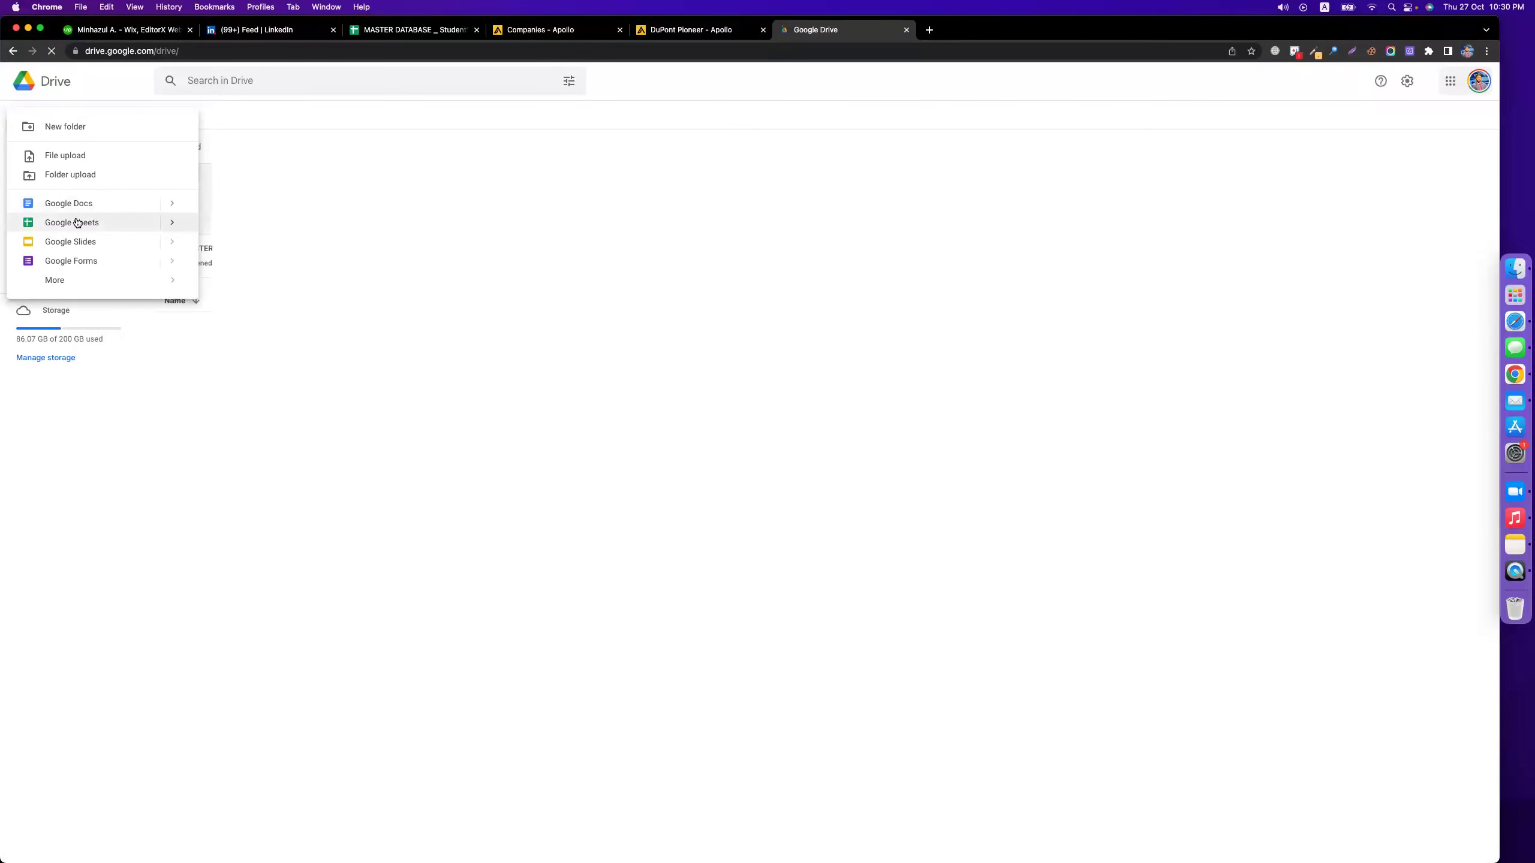
left_click(77, 222)
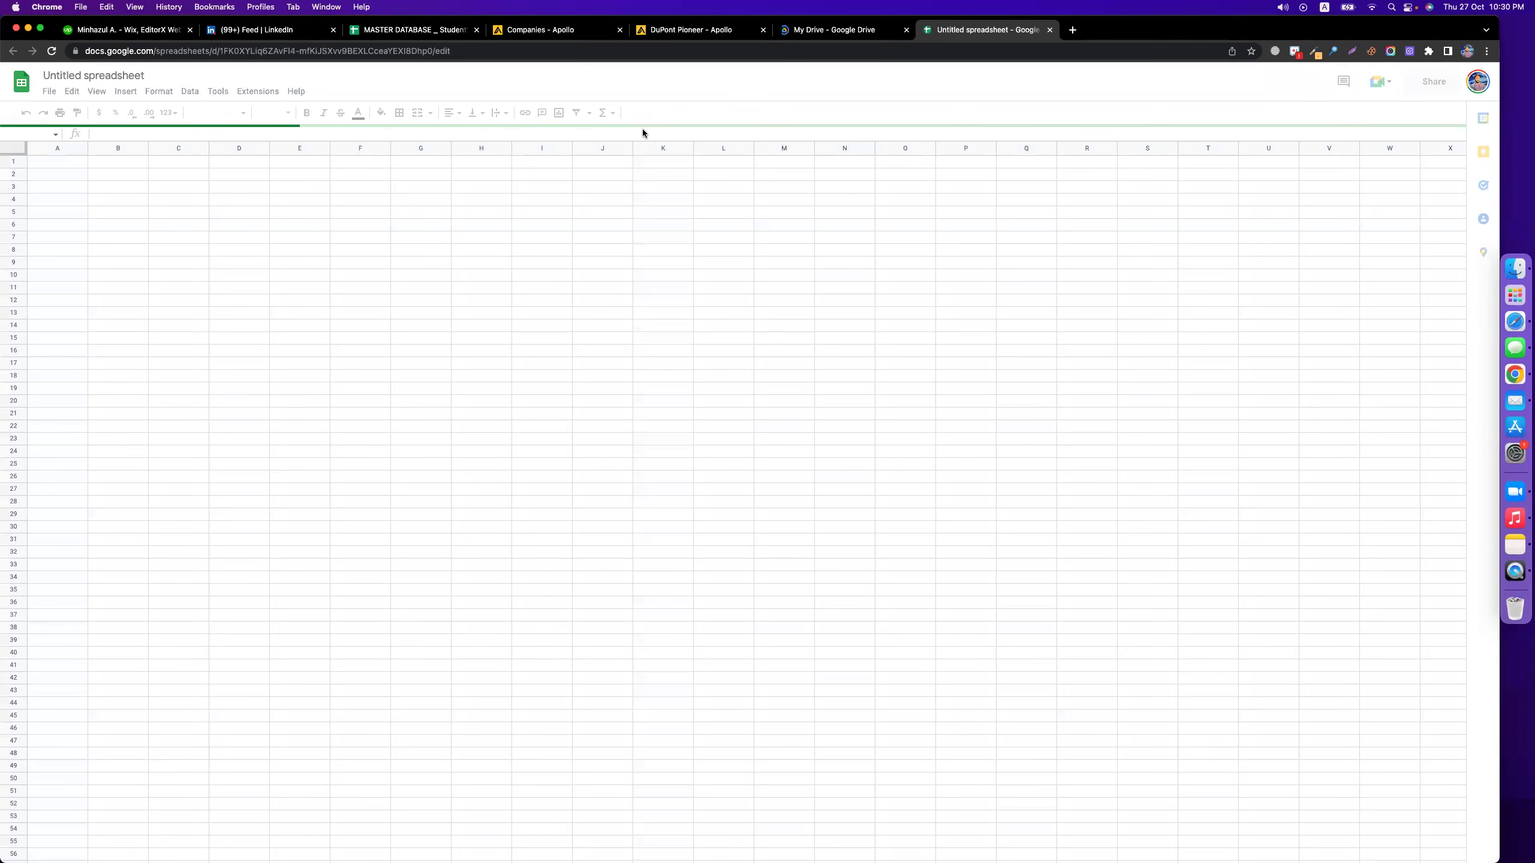
- Rename the spreadsheet to "agriculture company leads"
left_click(98, 77)
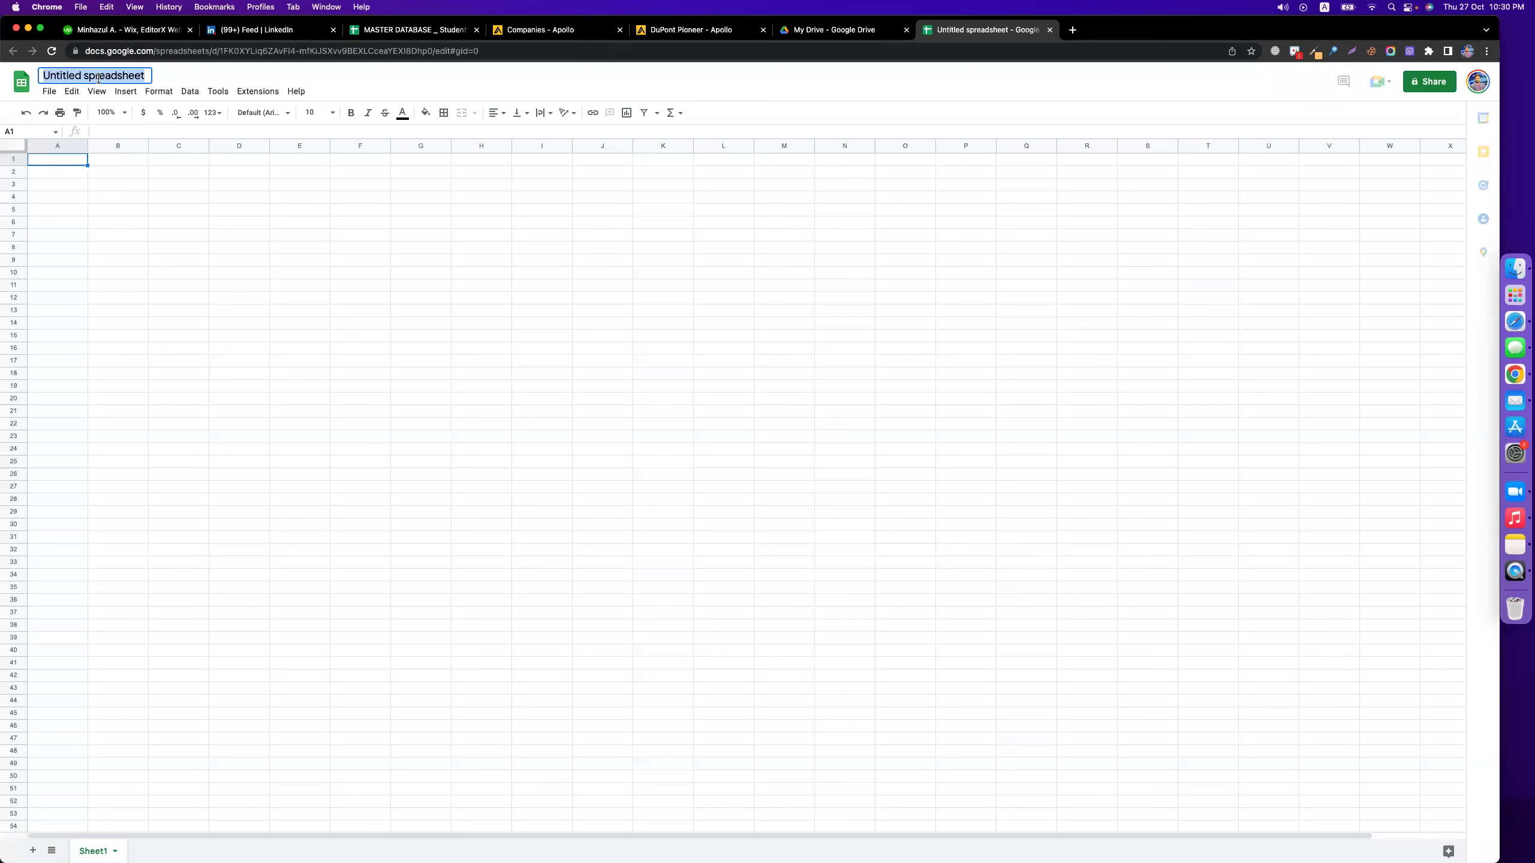
type("agriculture company")
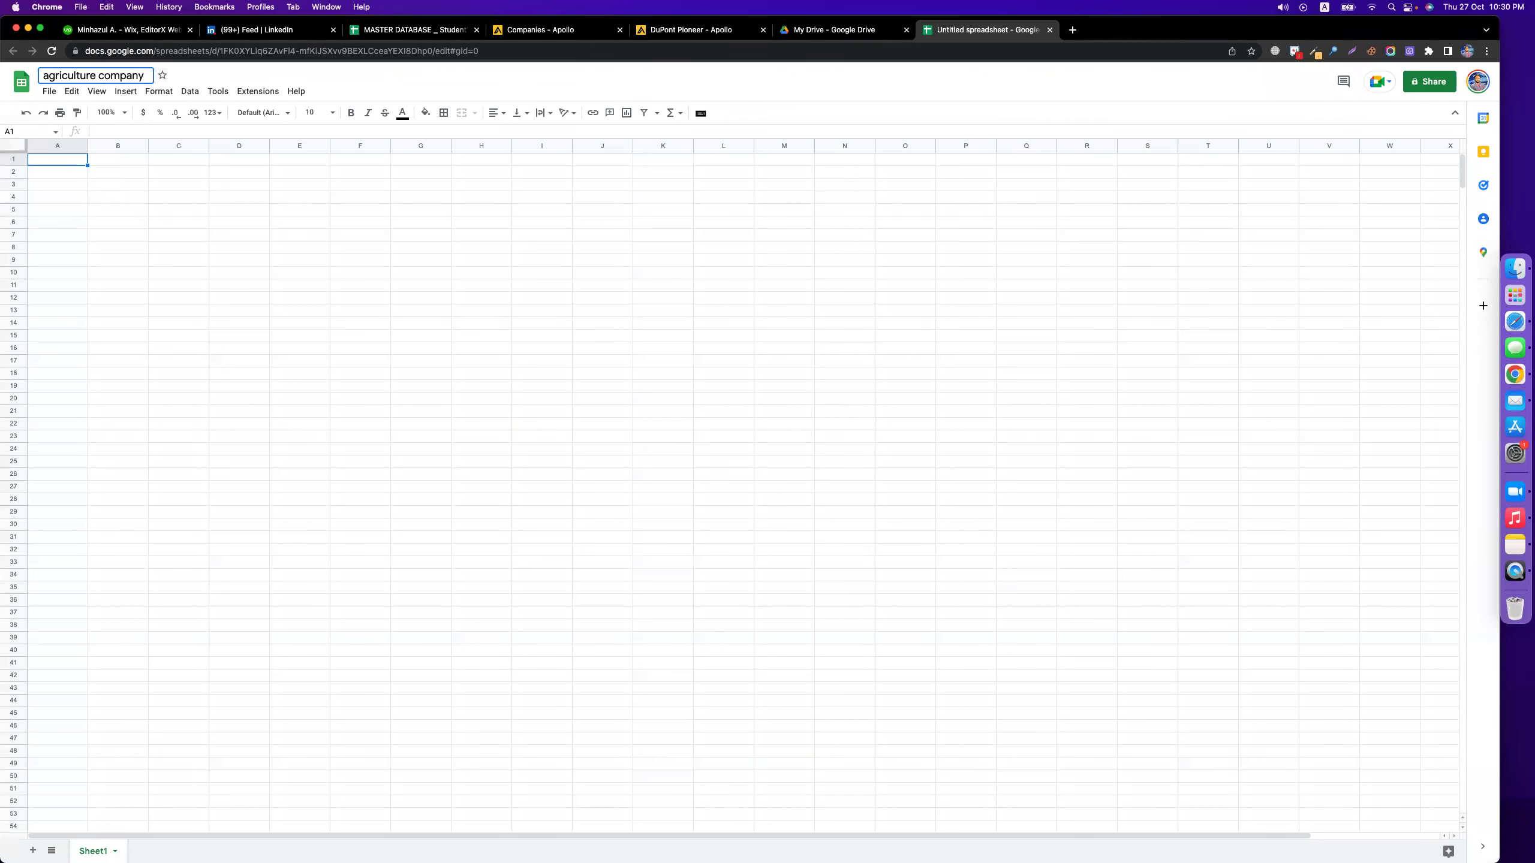
type(" leads")
- Enter the column headers "company name" in A1 and "website" in B1
left_click(54, 162)
type("com")
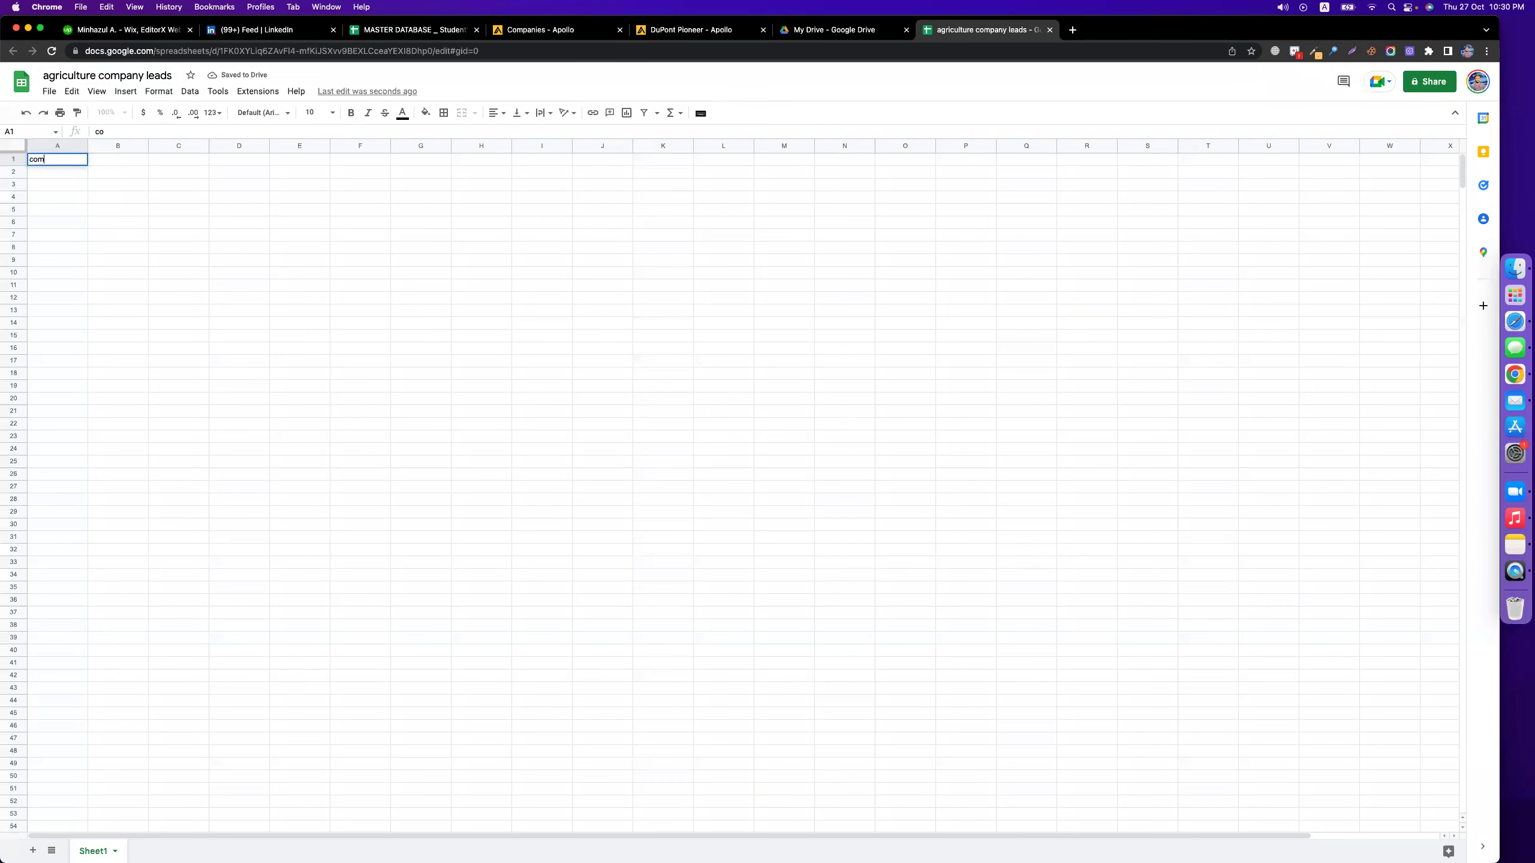
type("pany name")
key("Tab")
key("Tab")
key("shift+Tab")
type("we")
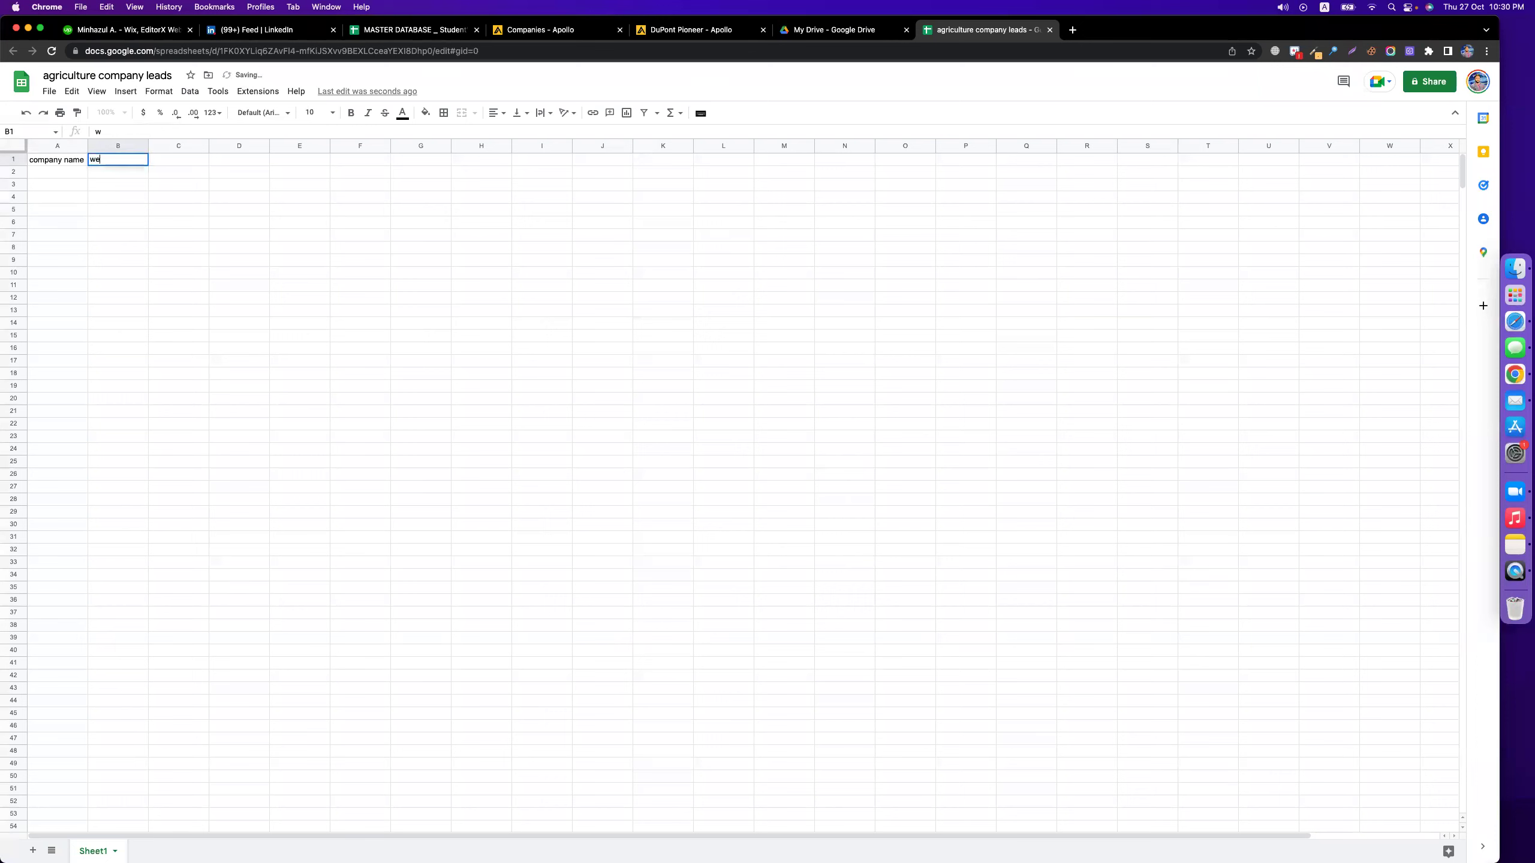
type("bsite")
key("Tab")
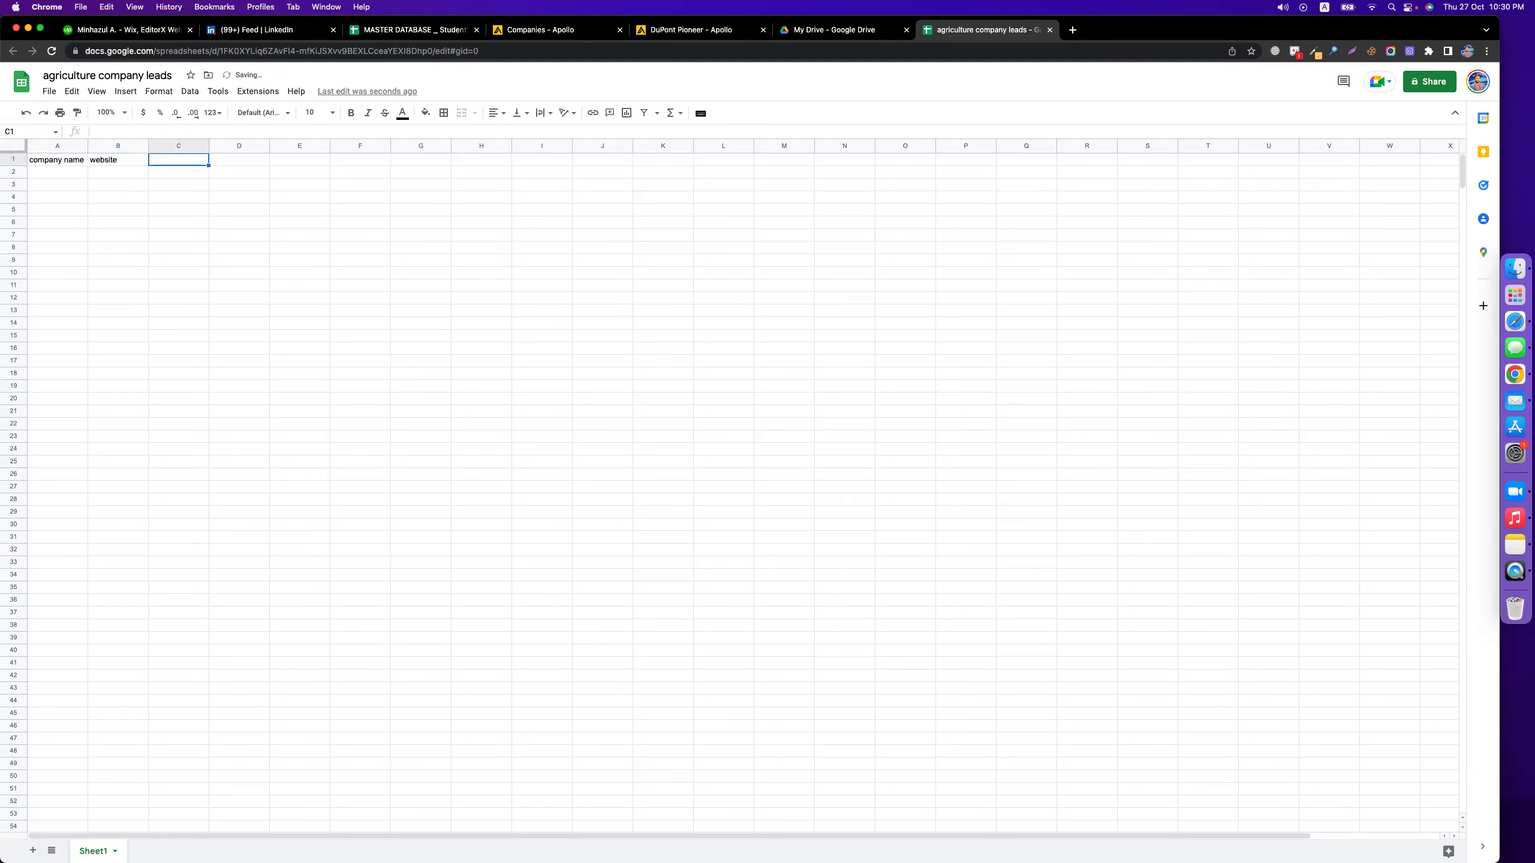
- Add the column headers "phone", "address" and "employee number" in cells C1 to E1
type("phj")
type("one")
key("Tab")
type("address")
key("Tab")
key("Left")
key("Right")
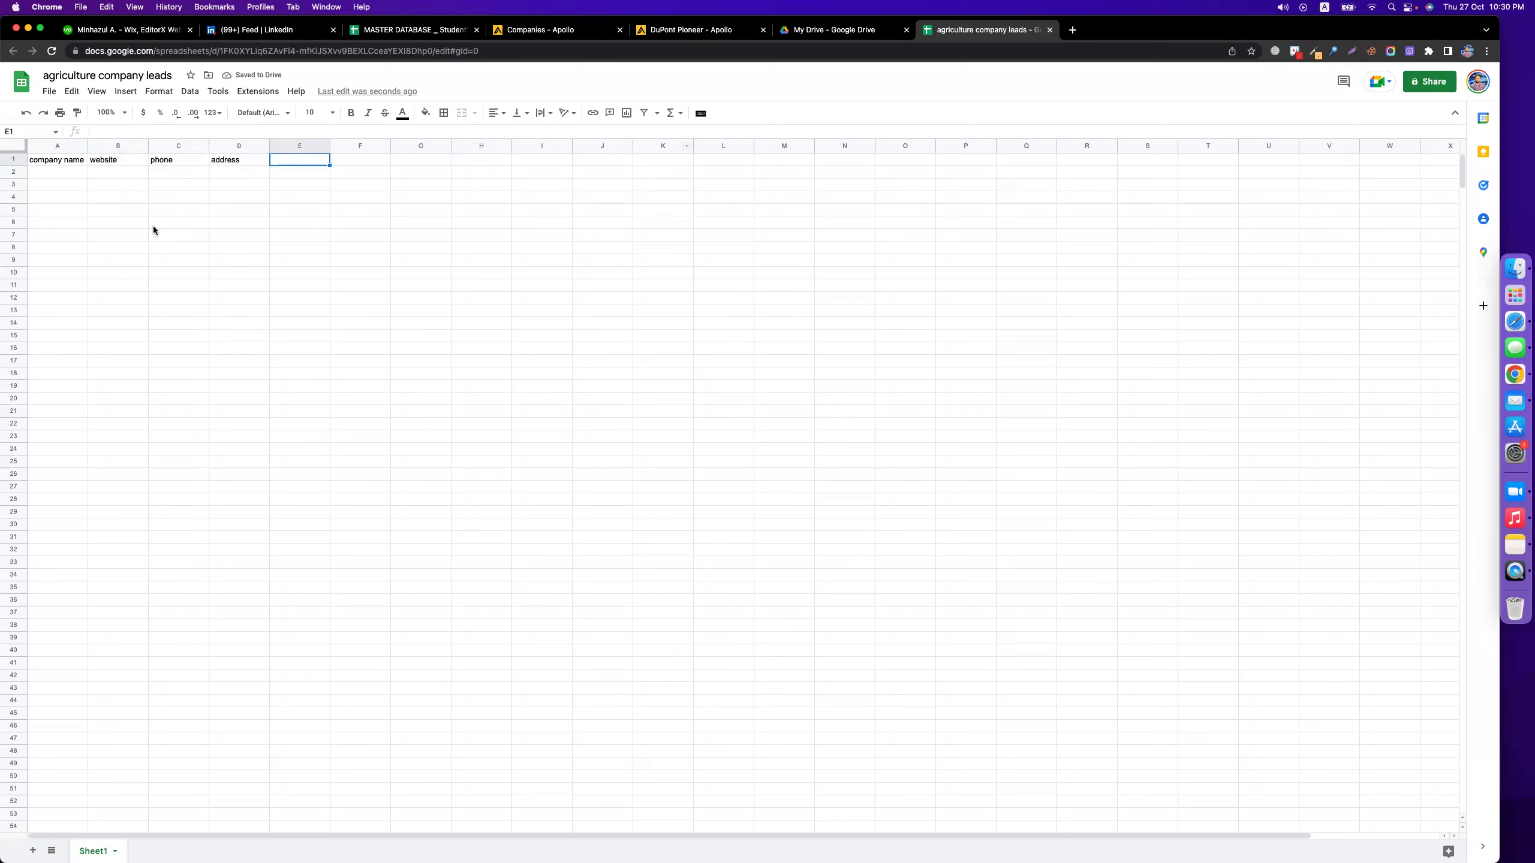
type("employee")
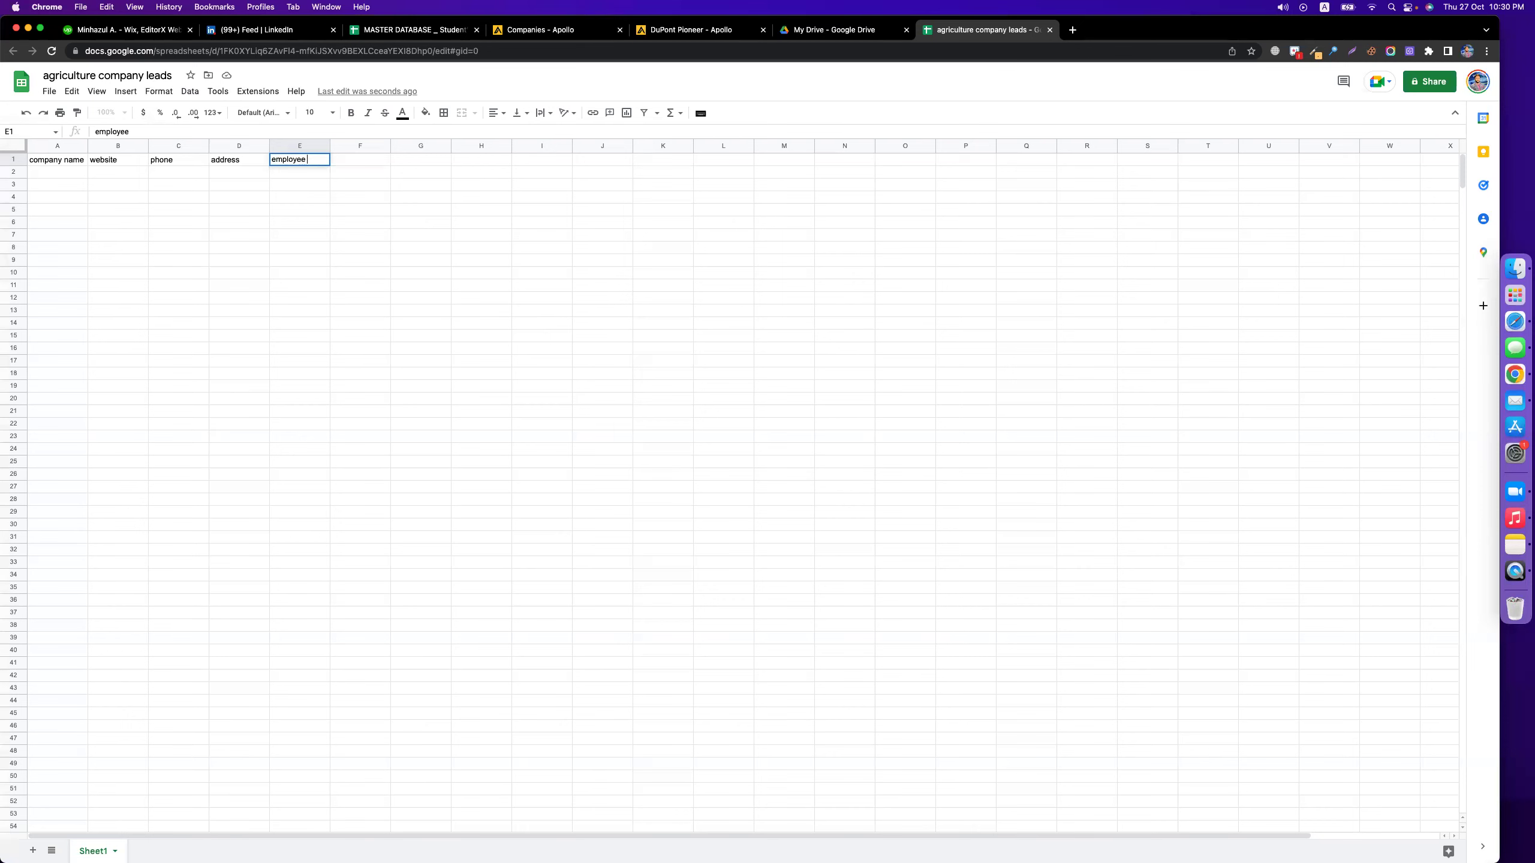
type(" number")
- Copy the company name DuPont Pioneer from its Apollo profile into cell A2, placing the spreadsheet's tab beside the profile's tab
left_click(711, 31)
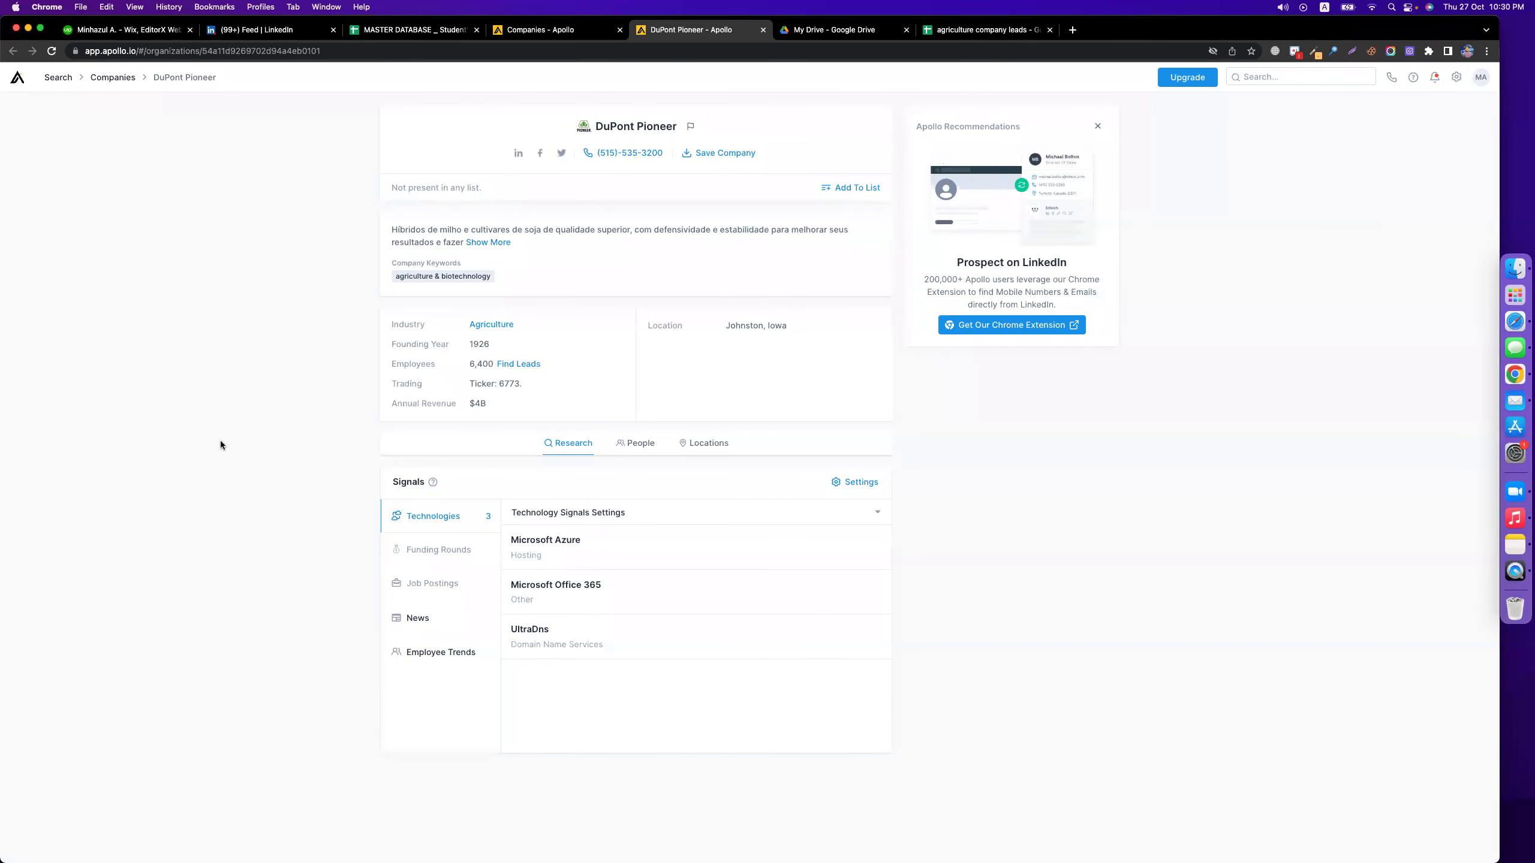
triple_click(653, 127)
key("super+c")
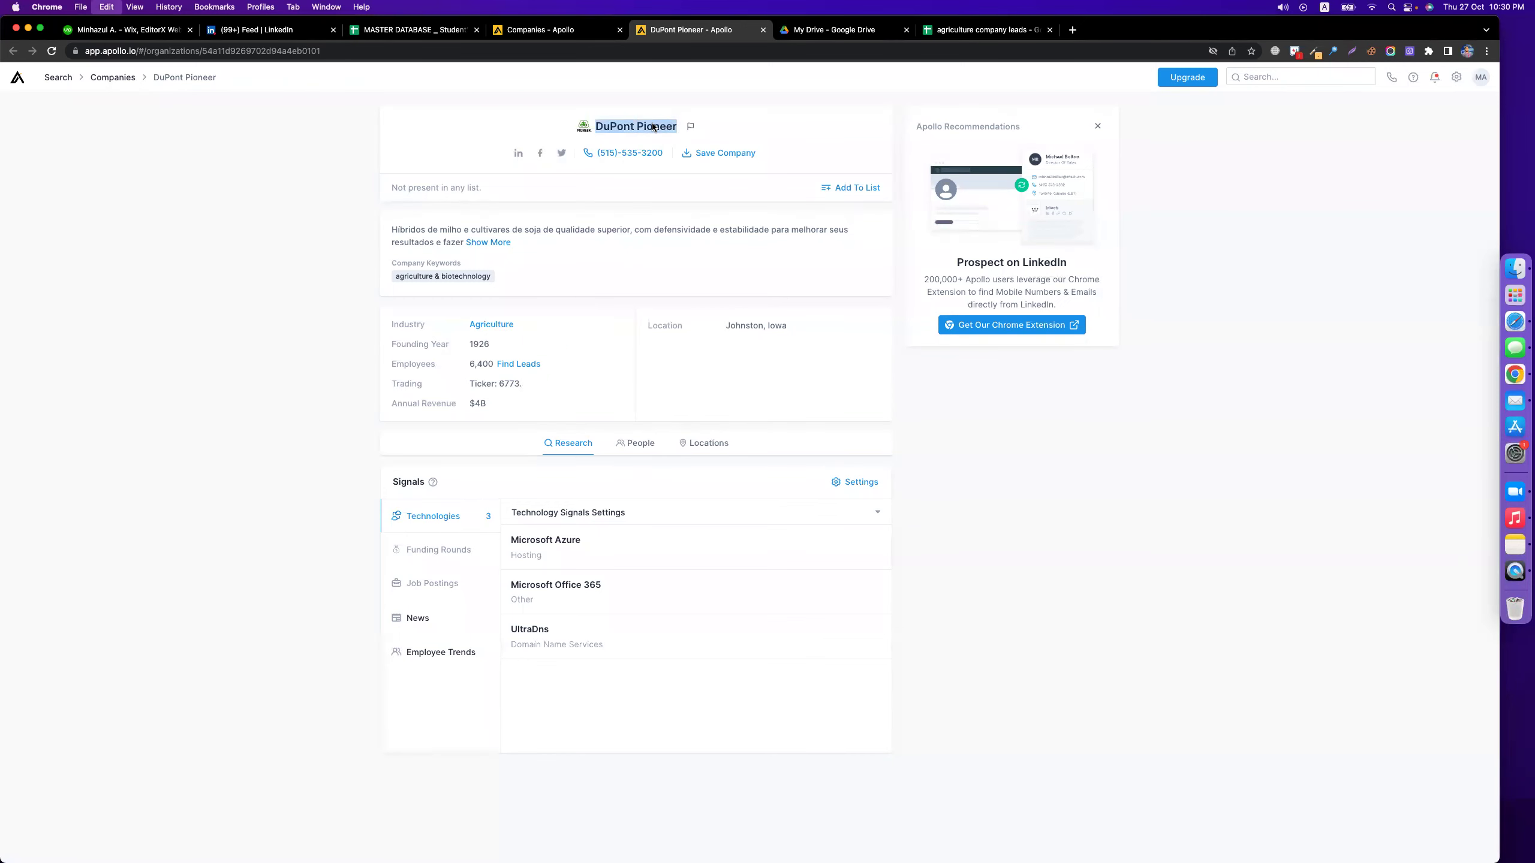
left_click_drag(990, 30, 846, 30)
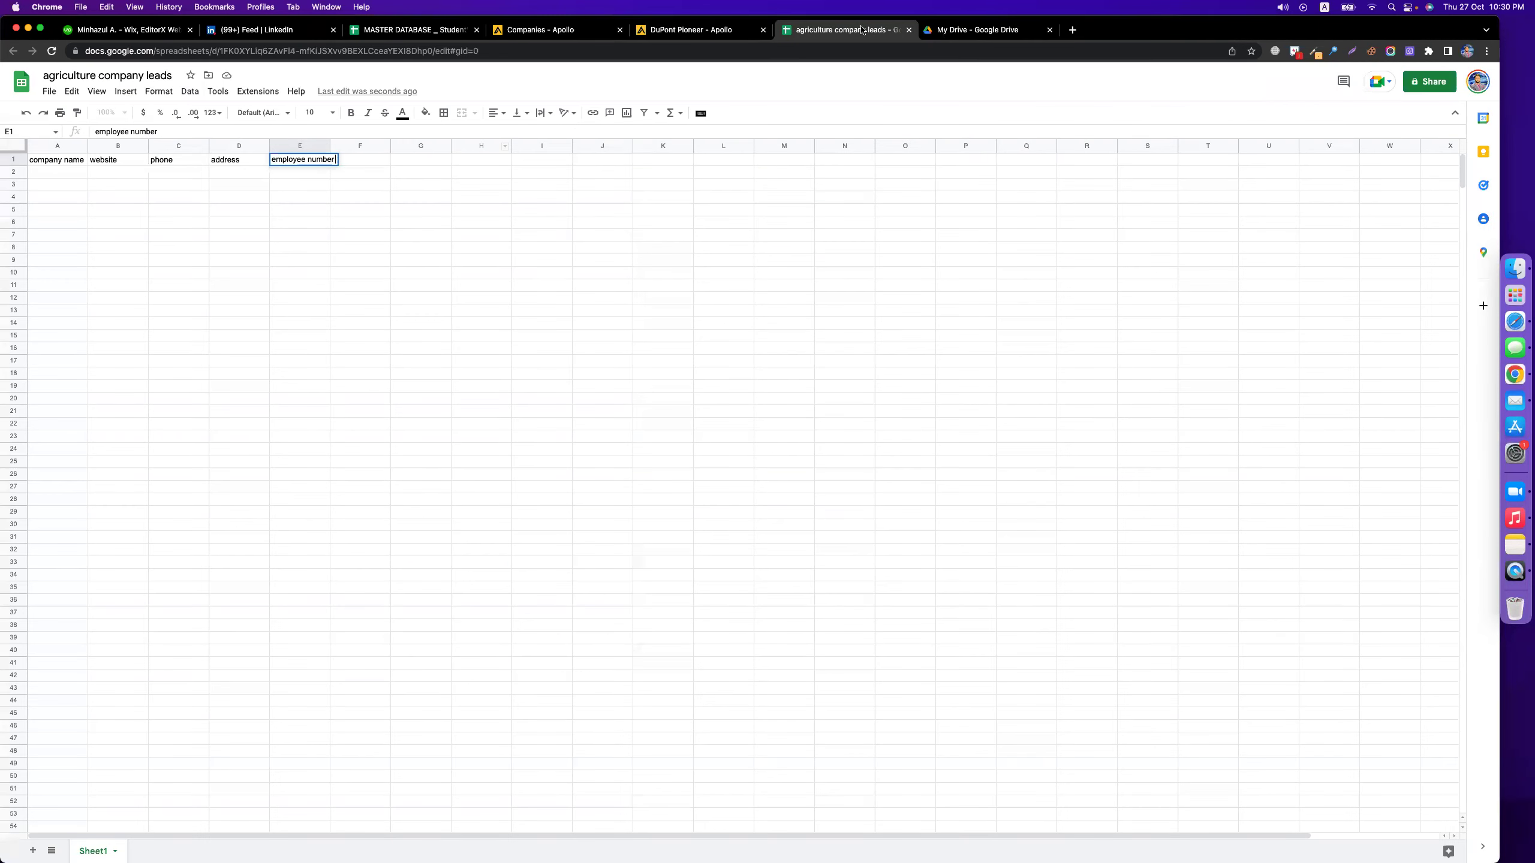
double_click(82, 173)
key("super+v")
left_click(124, 176)
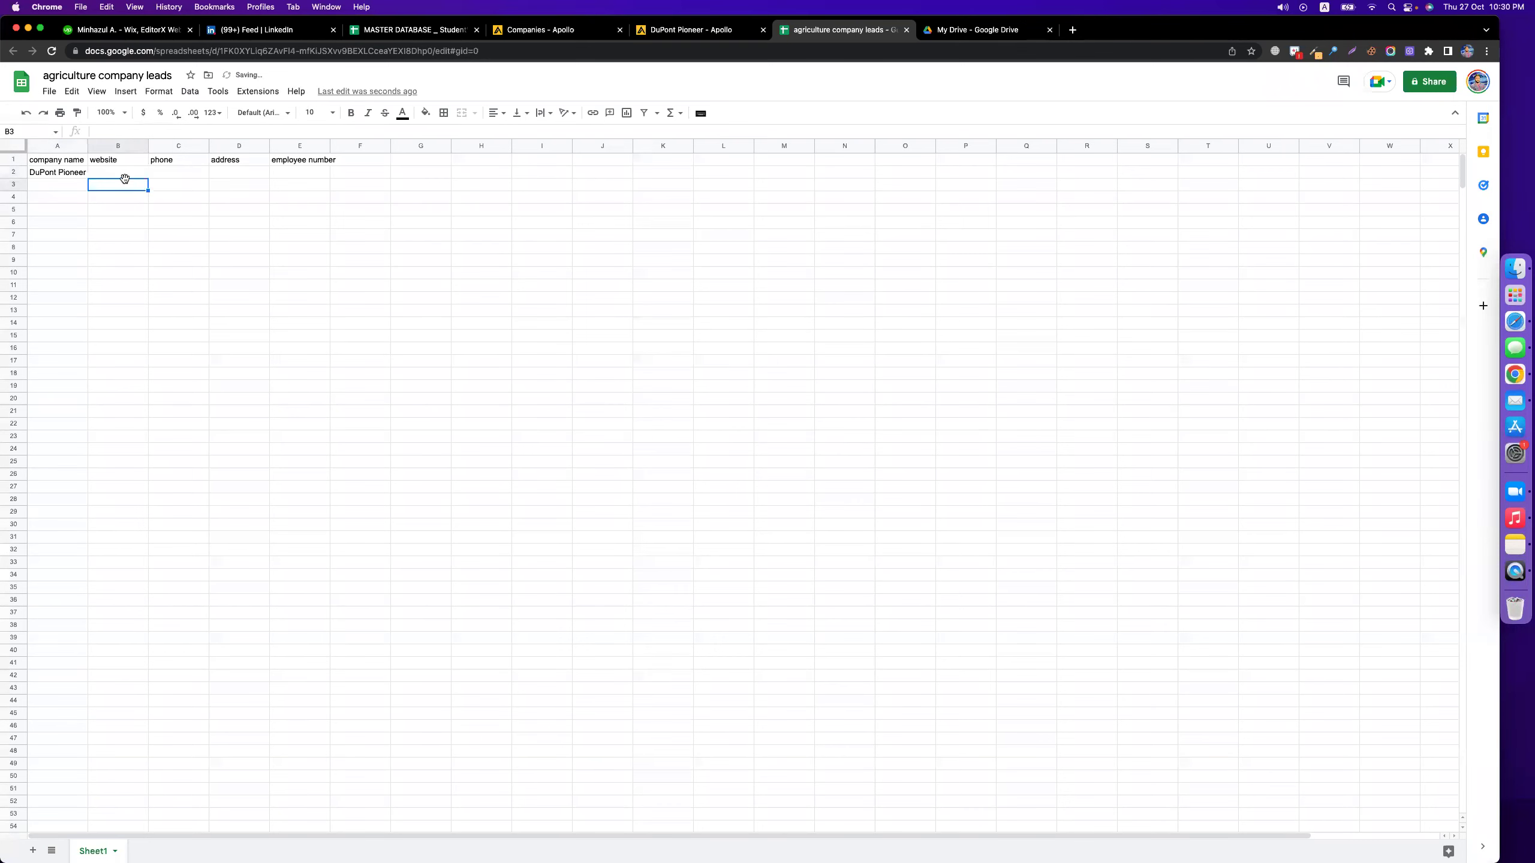
left_click(183, 172)
left_click(662, 31)
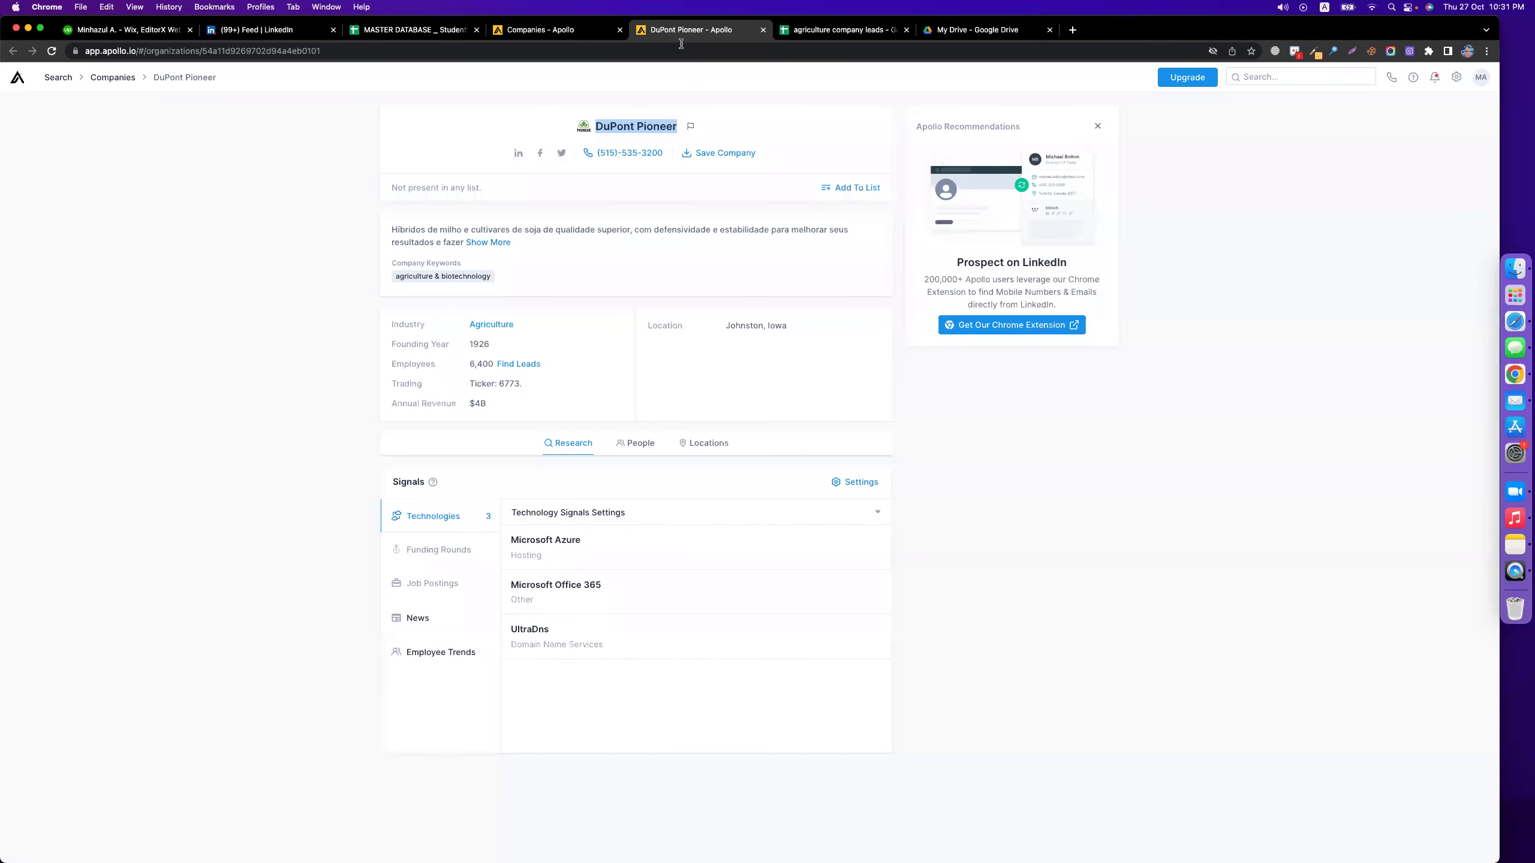
left_click(626, 154)
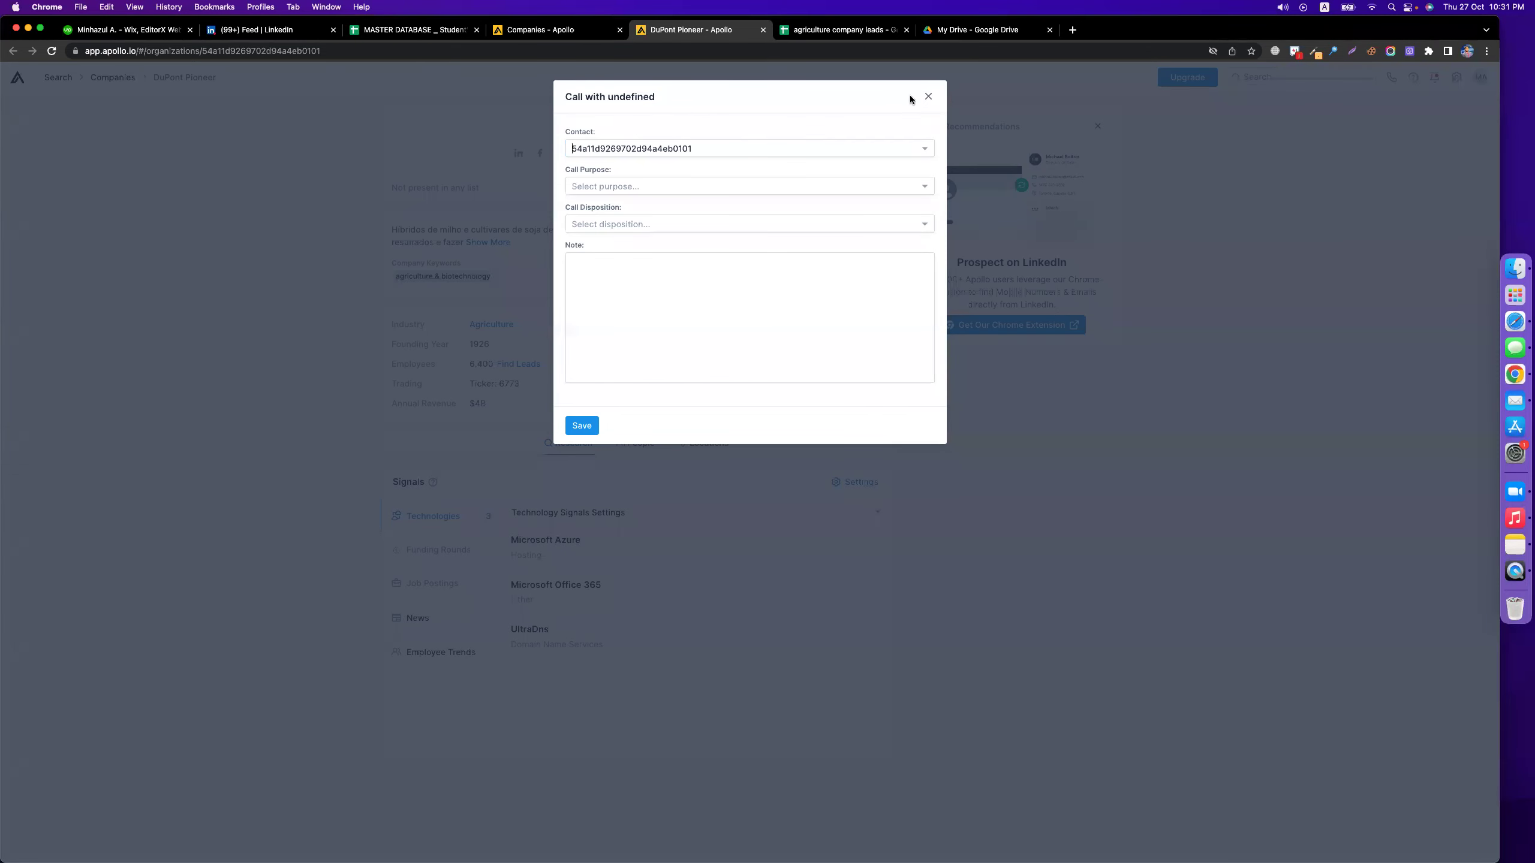
left_click(928, 96)
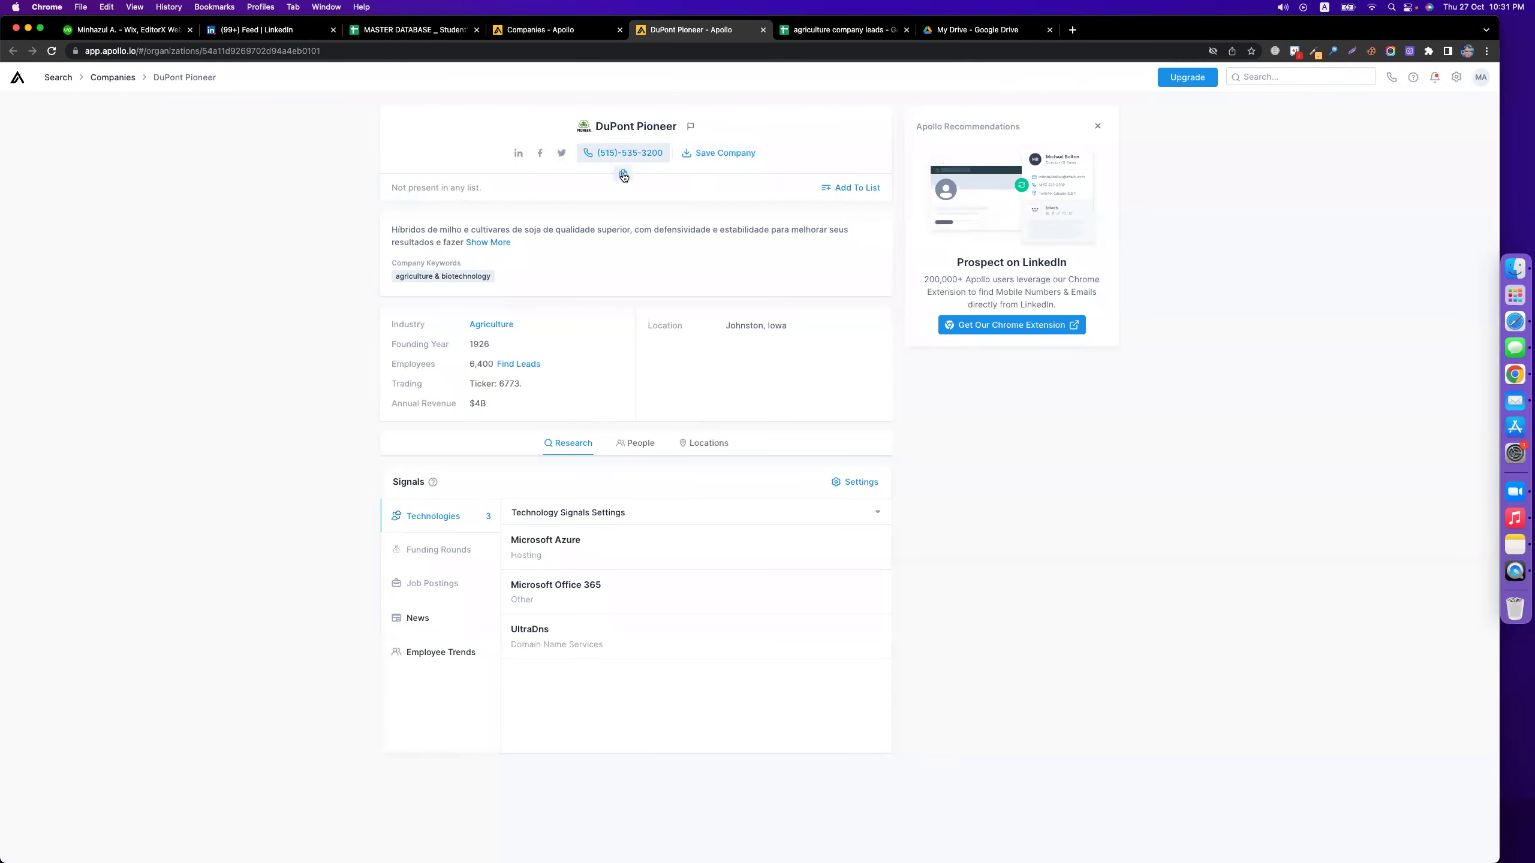
left_click(622, 173)
left_click(792, 29)
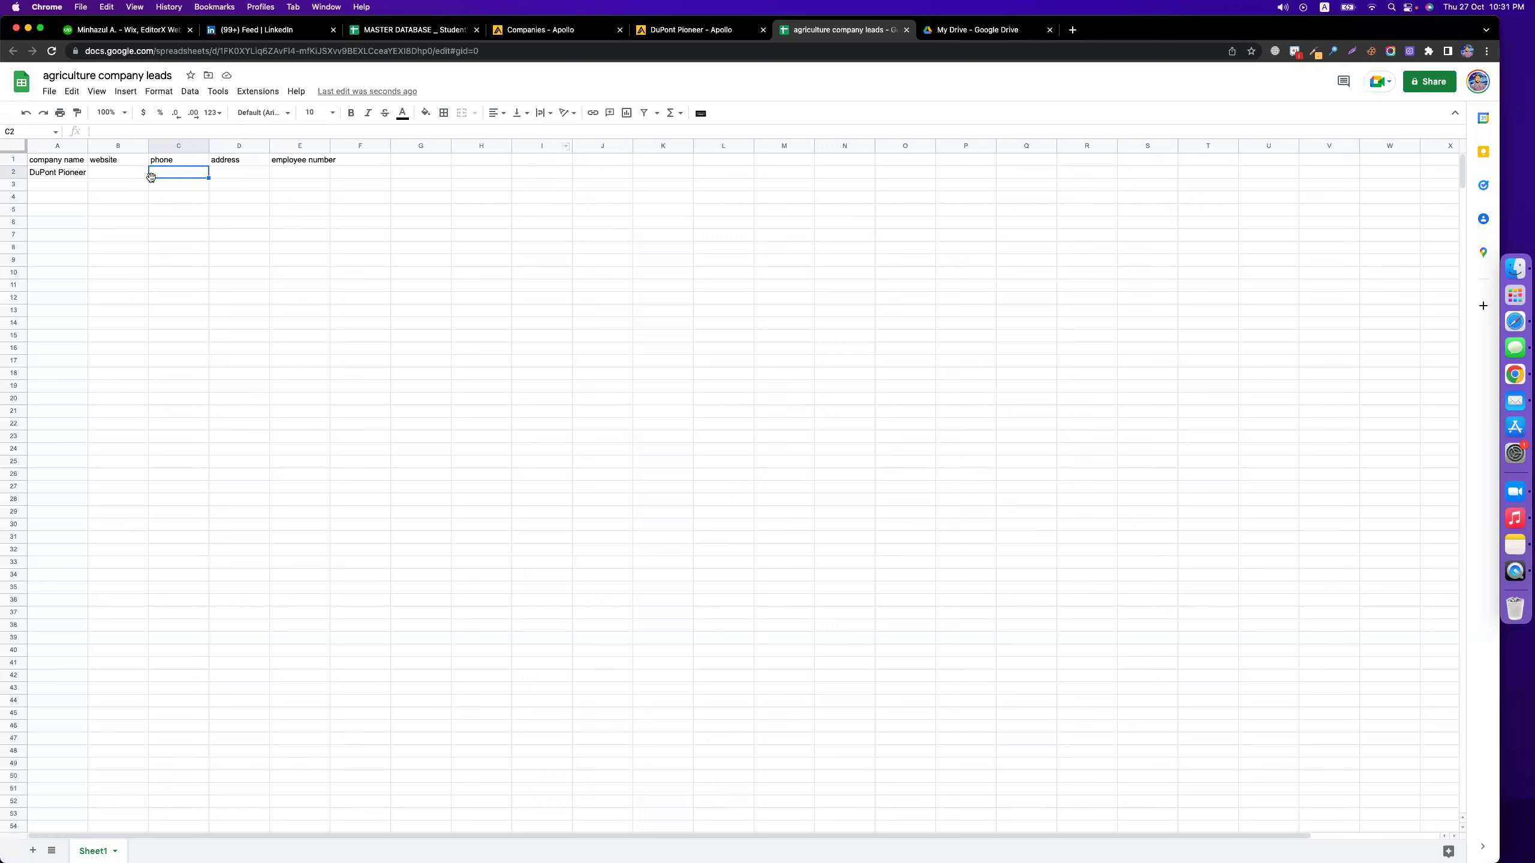
double_click(171, 171)
key("super+v")
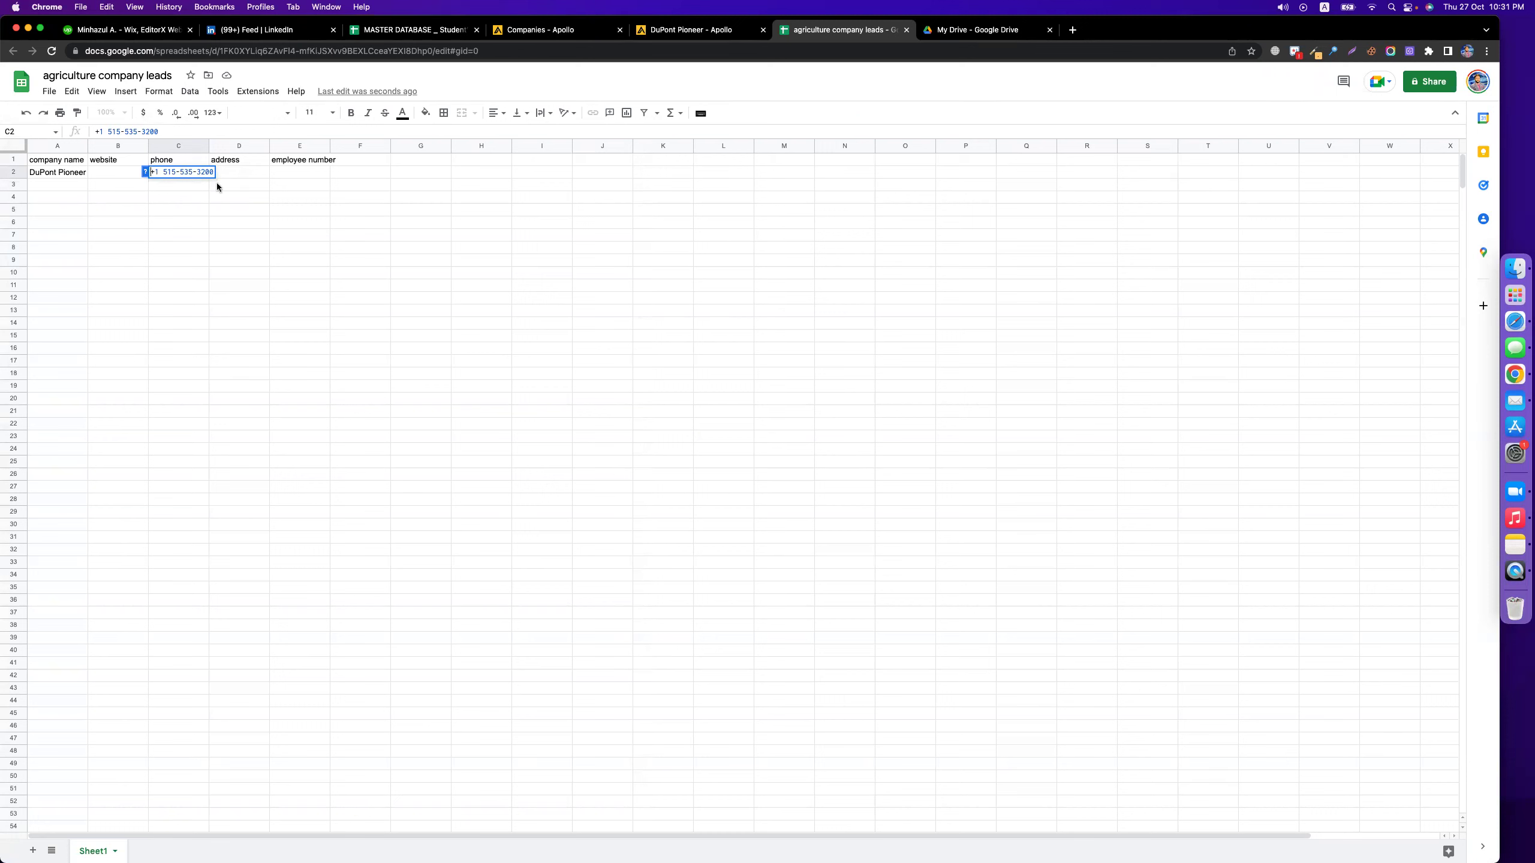
- Prefix the phone number in cell C2 with an apostrophe so it is stored as plain text
key("super+Left")
type("'")
key("Return")
- Copy the company name from its Apollo profile and search Google for "DuPont Pioneer website"
left_click(645, 33)
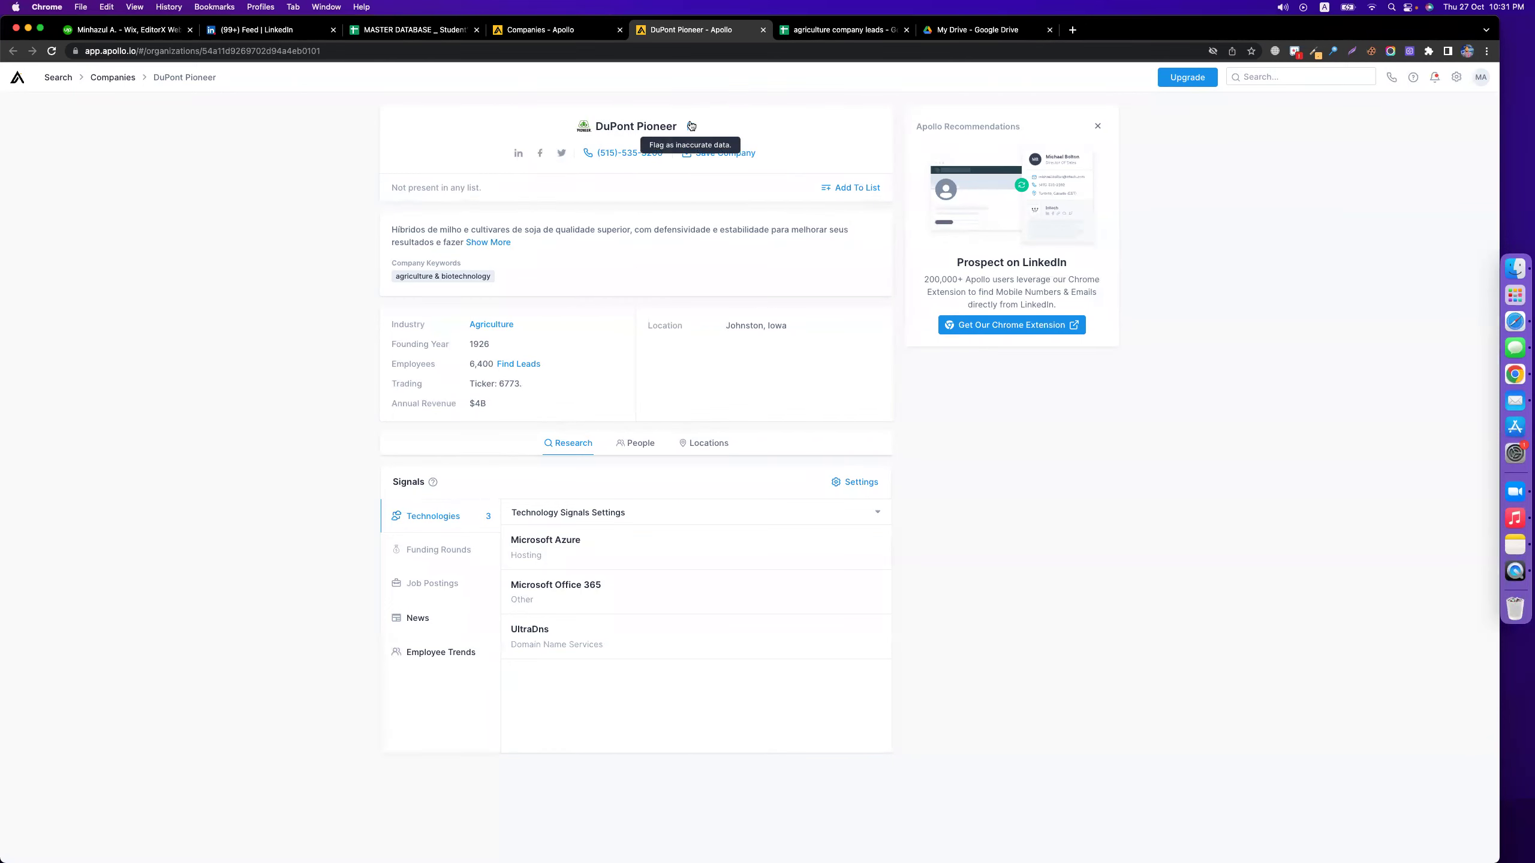
triple_click(648, 127)
key("super+c")
key("super+t")
key("super+v")
type("website")
key("Return")
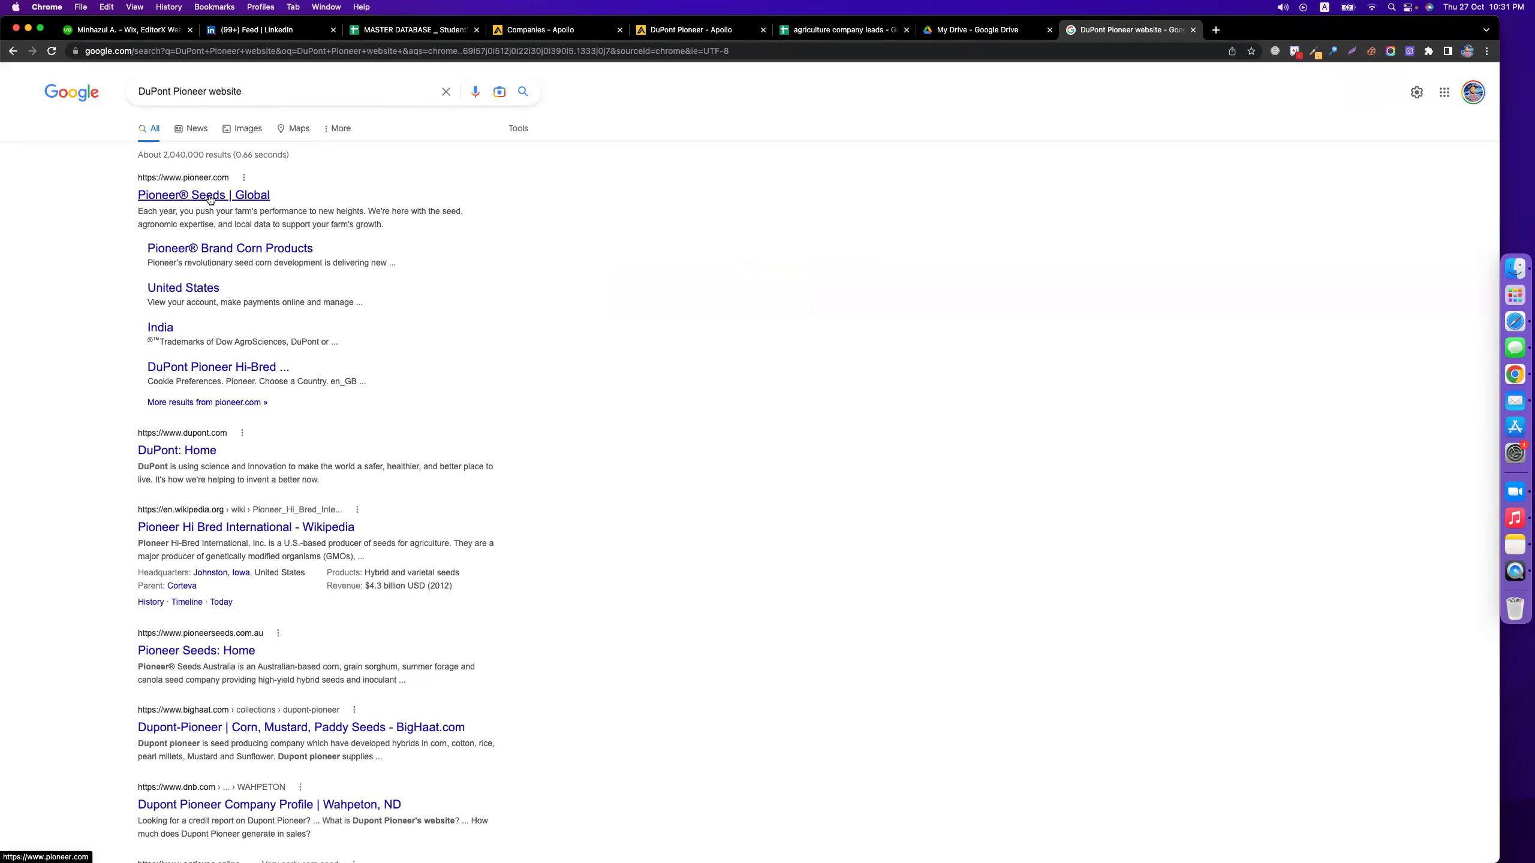
- Copy the link address of the "DuPont: Home" search result into website cell B2 of the leads sheet
scroll(421, 394, "down", 2)
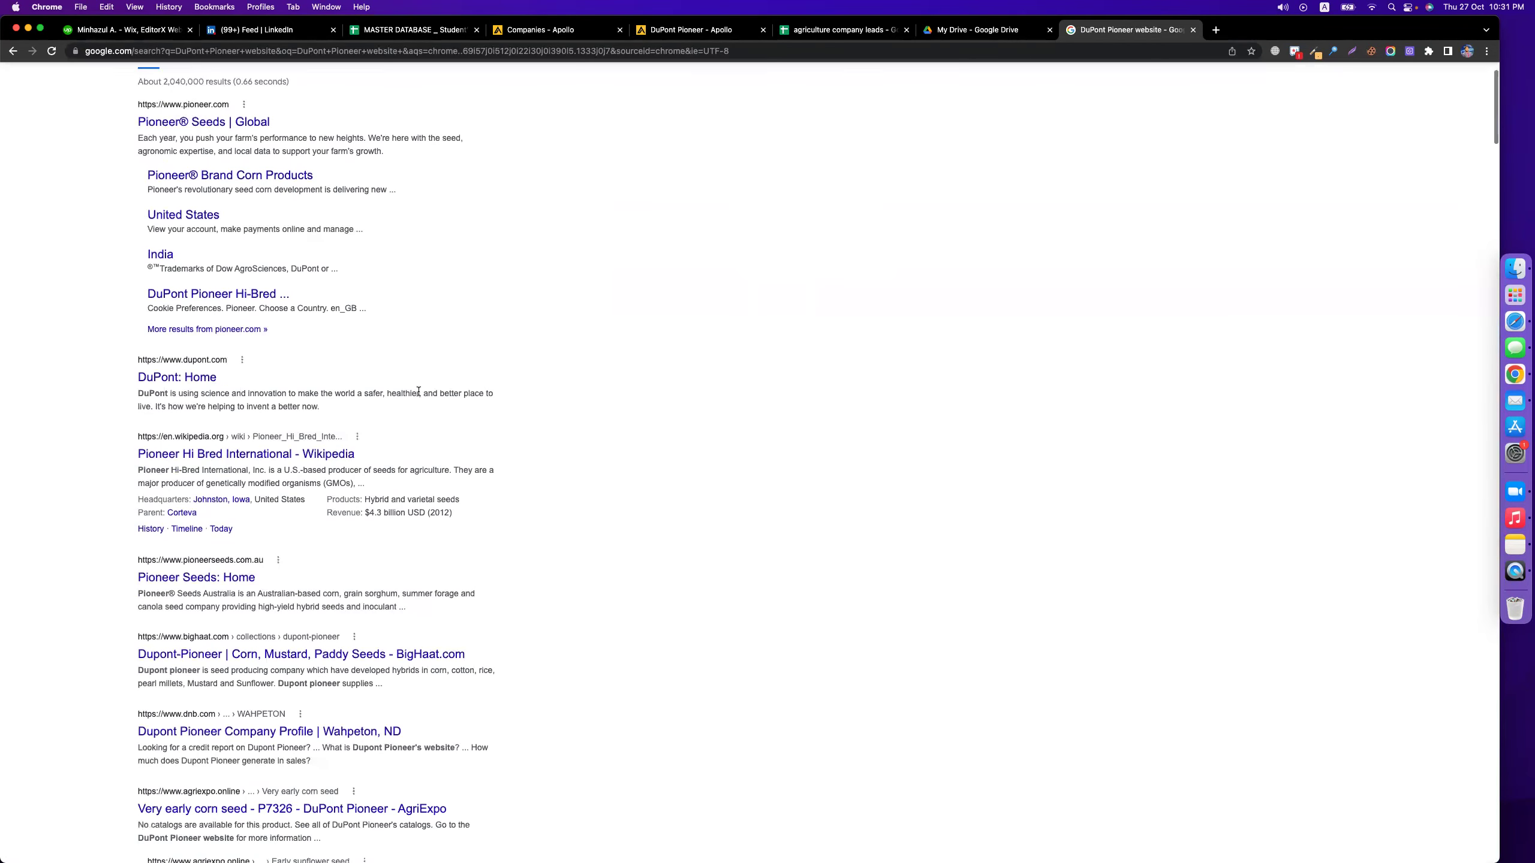
right_click(189, 383)
left_click(249, 460)
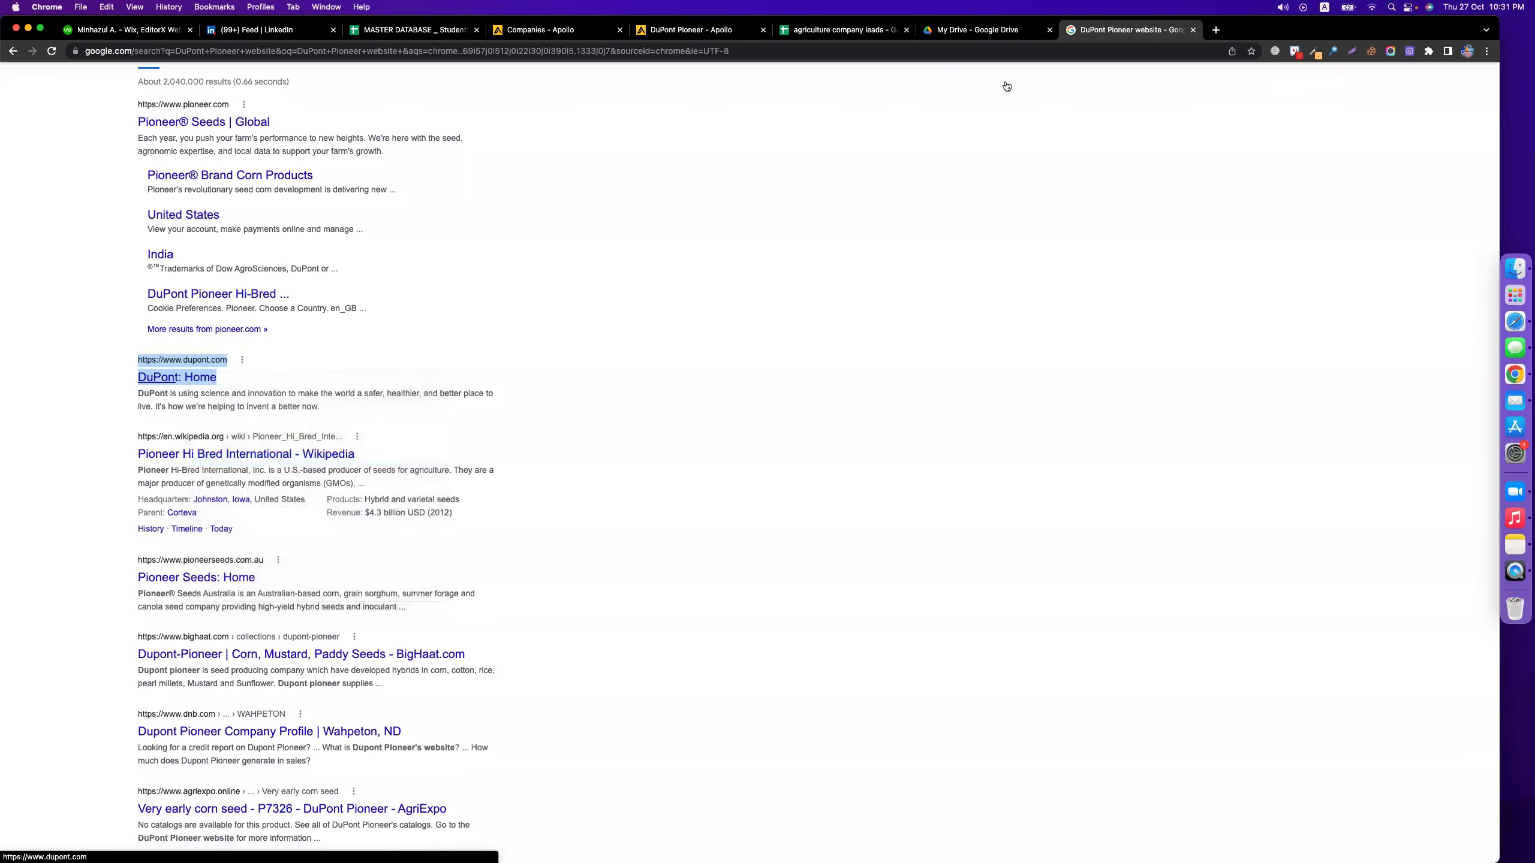
left_click(870, 33)
left_click(103, 174)
key("super+v")
left_click(206, 223)
left_click(226, 162)
left_click(239, 174)
- Show the list of people working at DuPont Pioneer on its Apollo profile and look through it
left_click(695, 29)
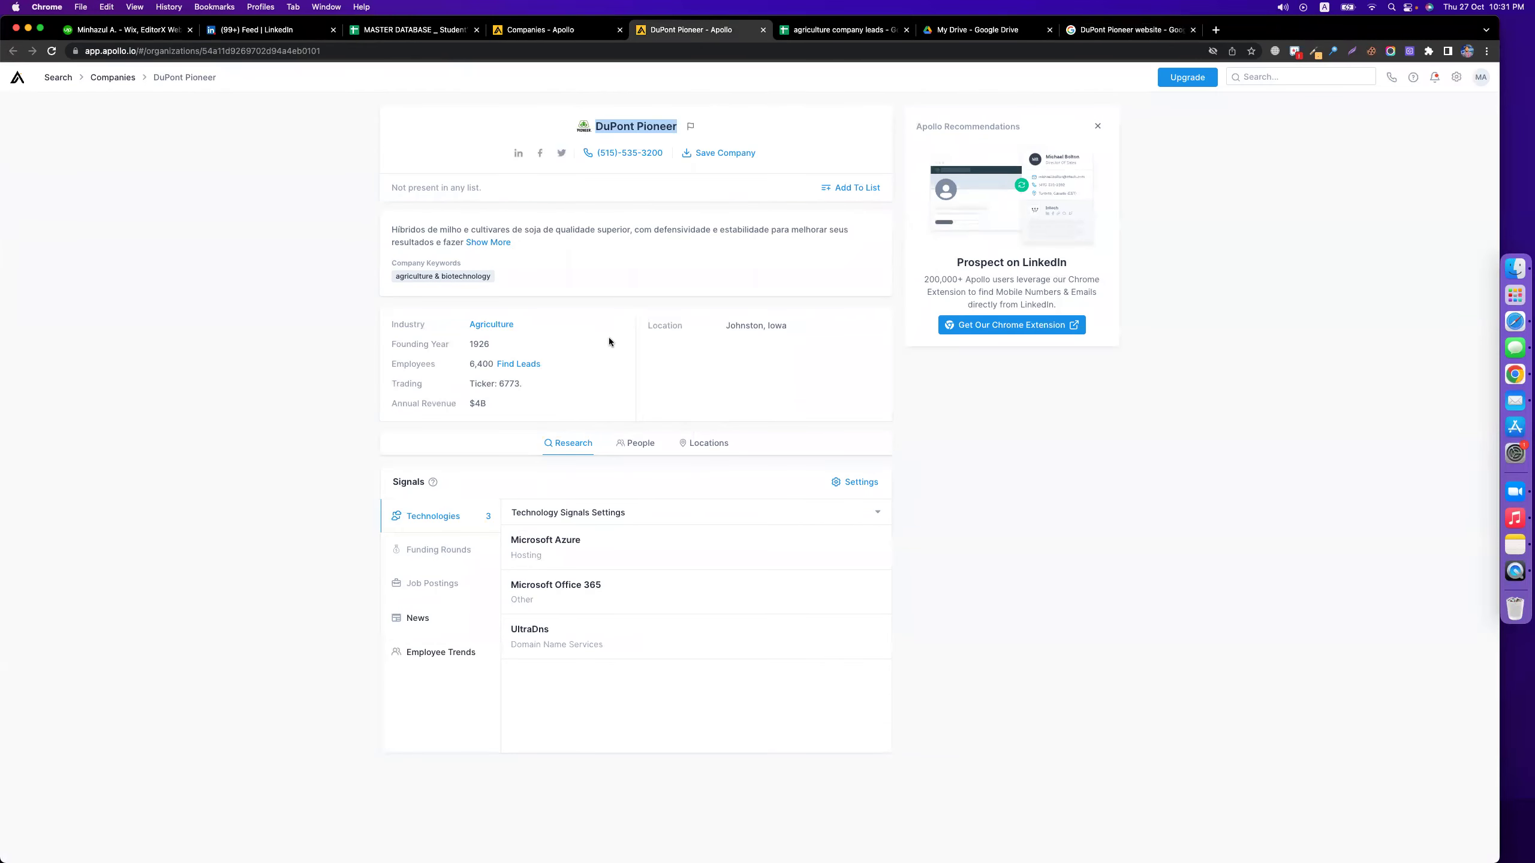
left_click(637, 443)
left_click(705, 444)
left_click(644, 445)
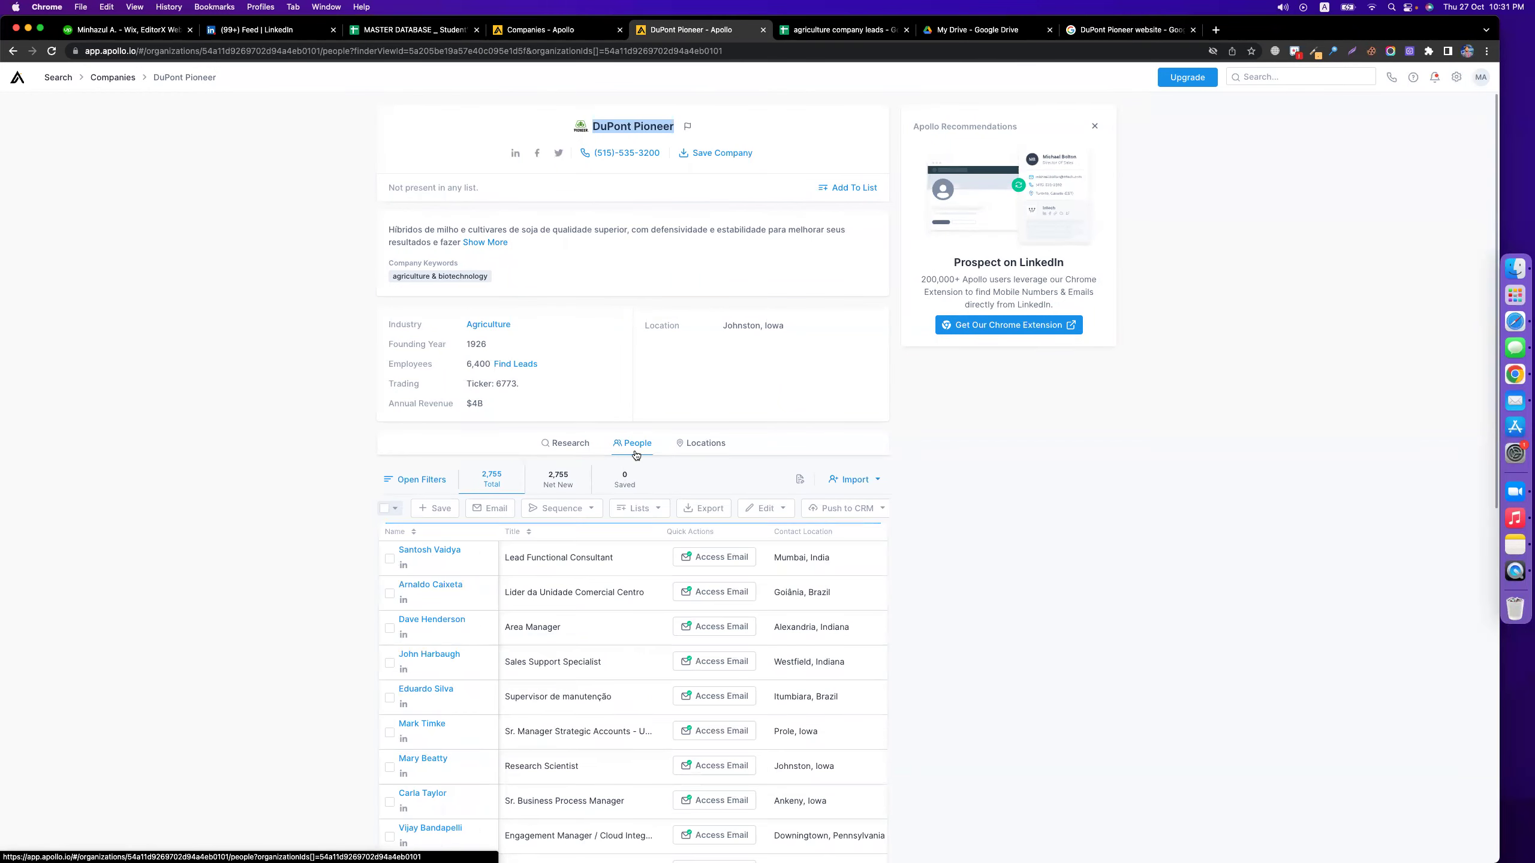
scroll(404, 689, "down", 10)
scroll(357, 604, "up", 10)
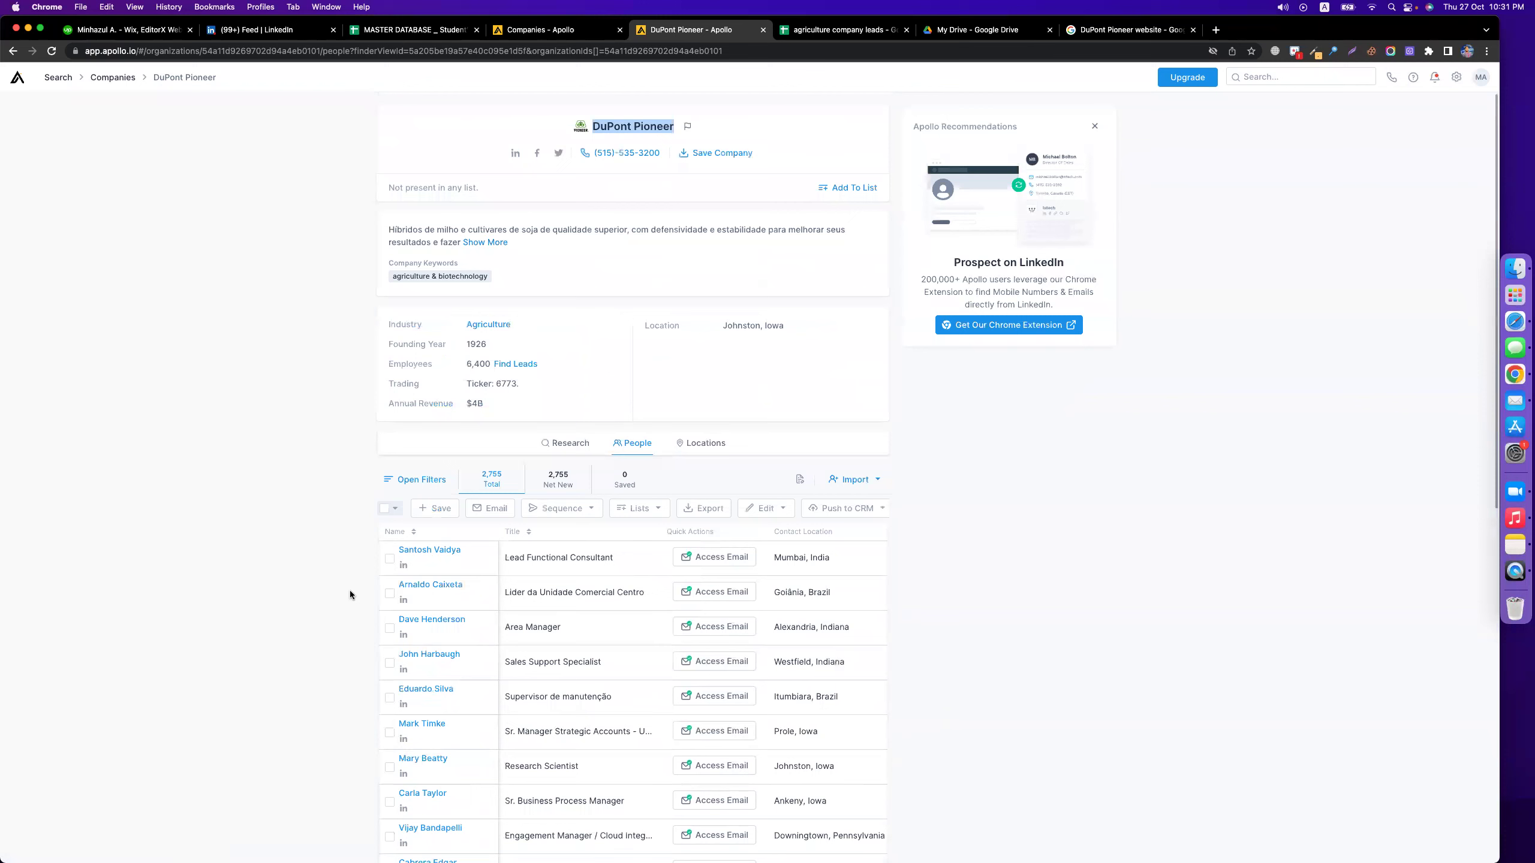
- Reveal the email addresses of the first two listed people and copy the second person's business email
left_click(702, 559)
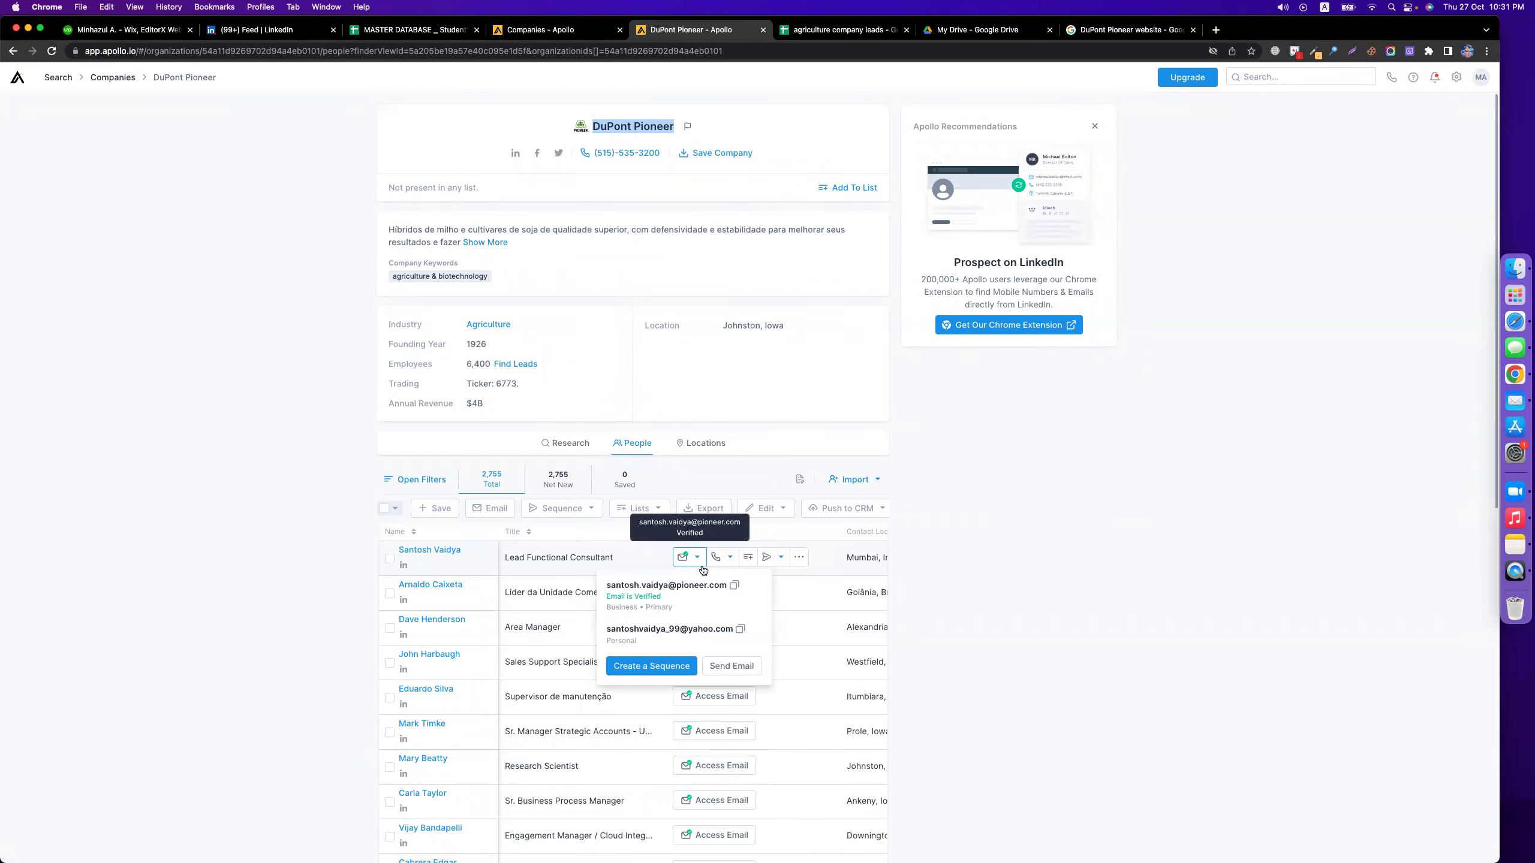
left_click(705, 587)
left_click(702, 590)
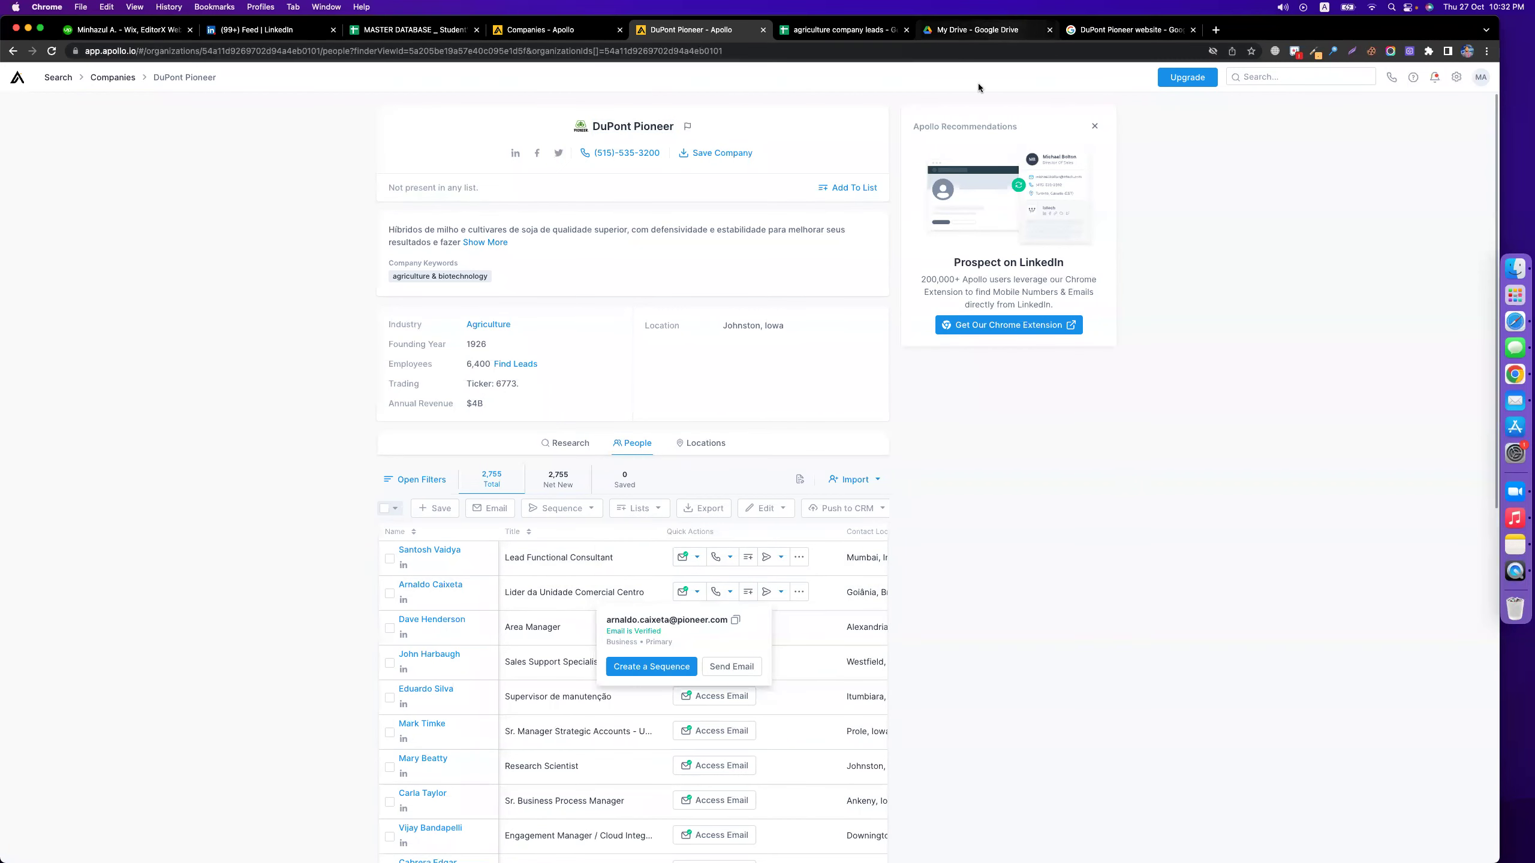
left_click(736, 620)
left_click(844, 35)
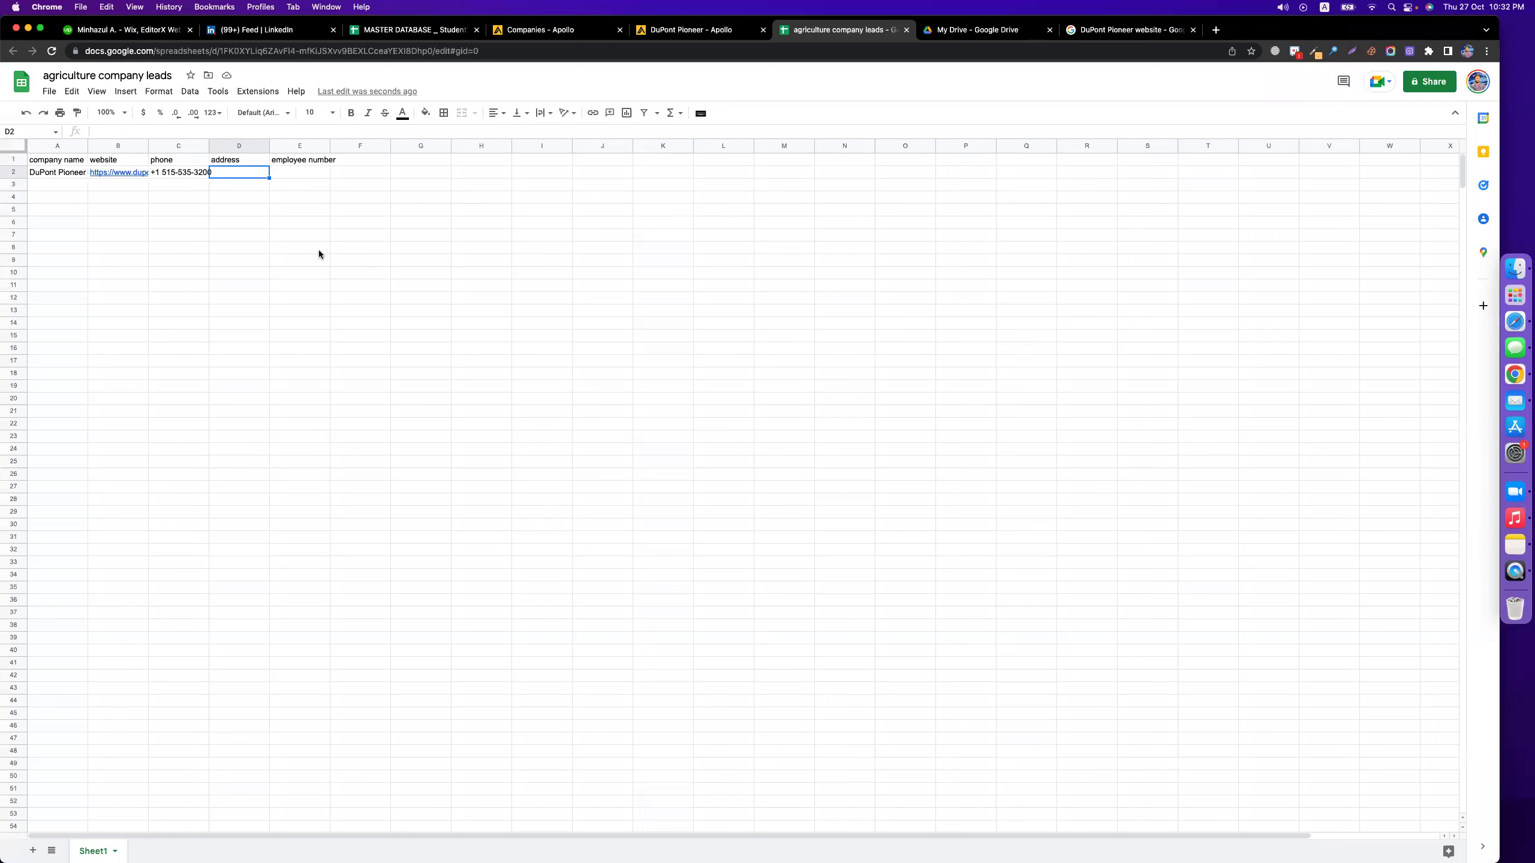
left_click(121, 172)
key("super+v")
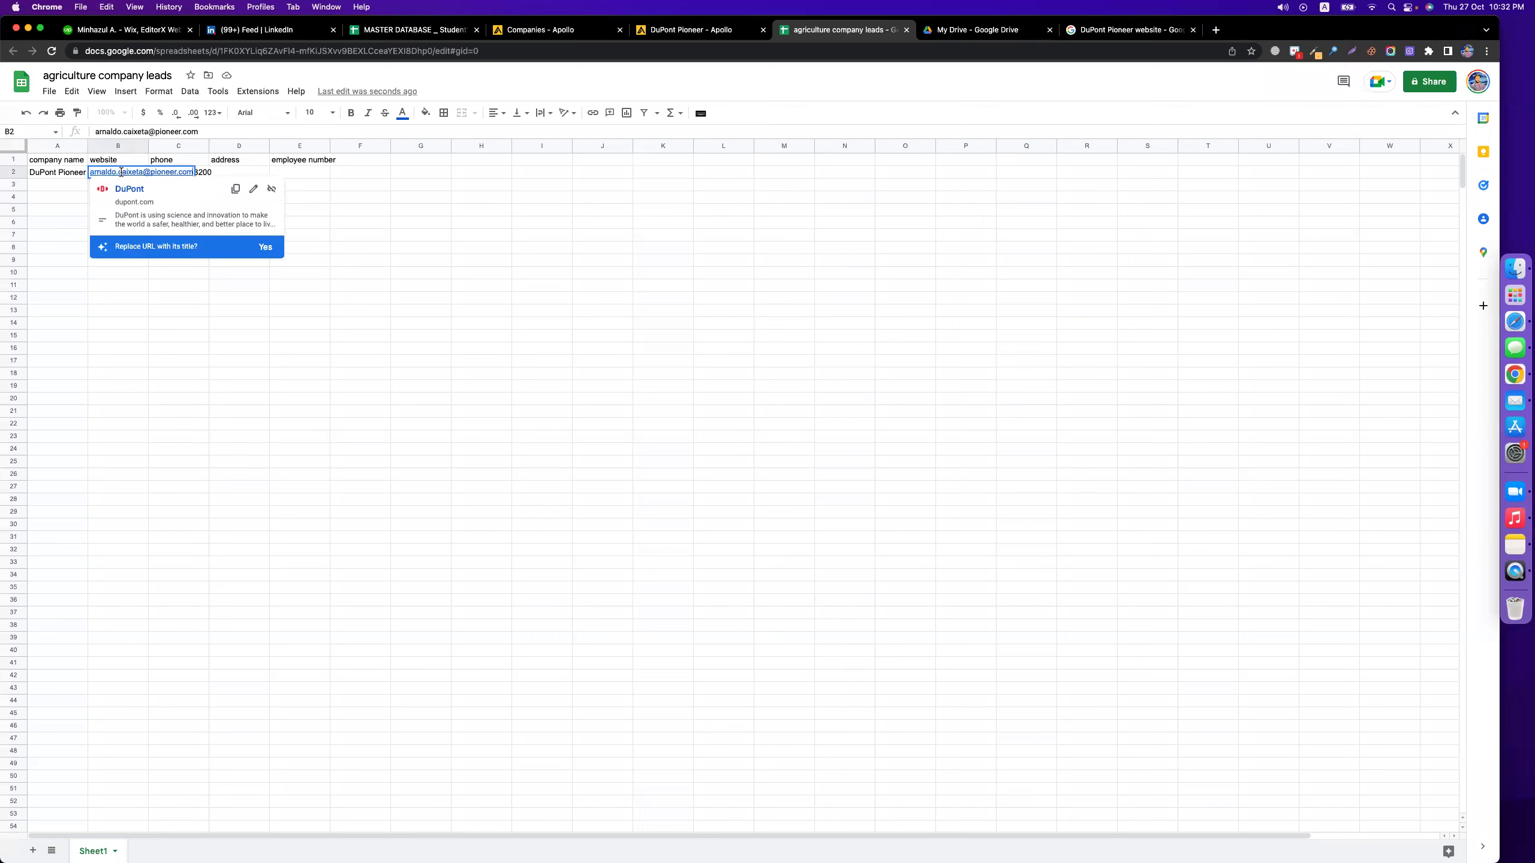
left_click_drag(150, 172, 89, 172)
type("www.")
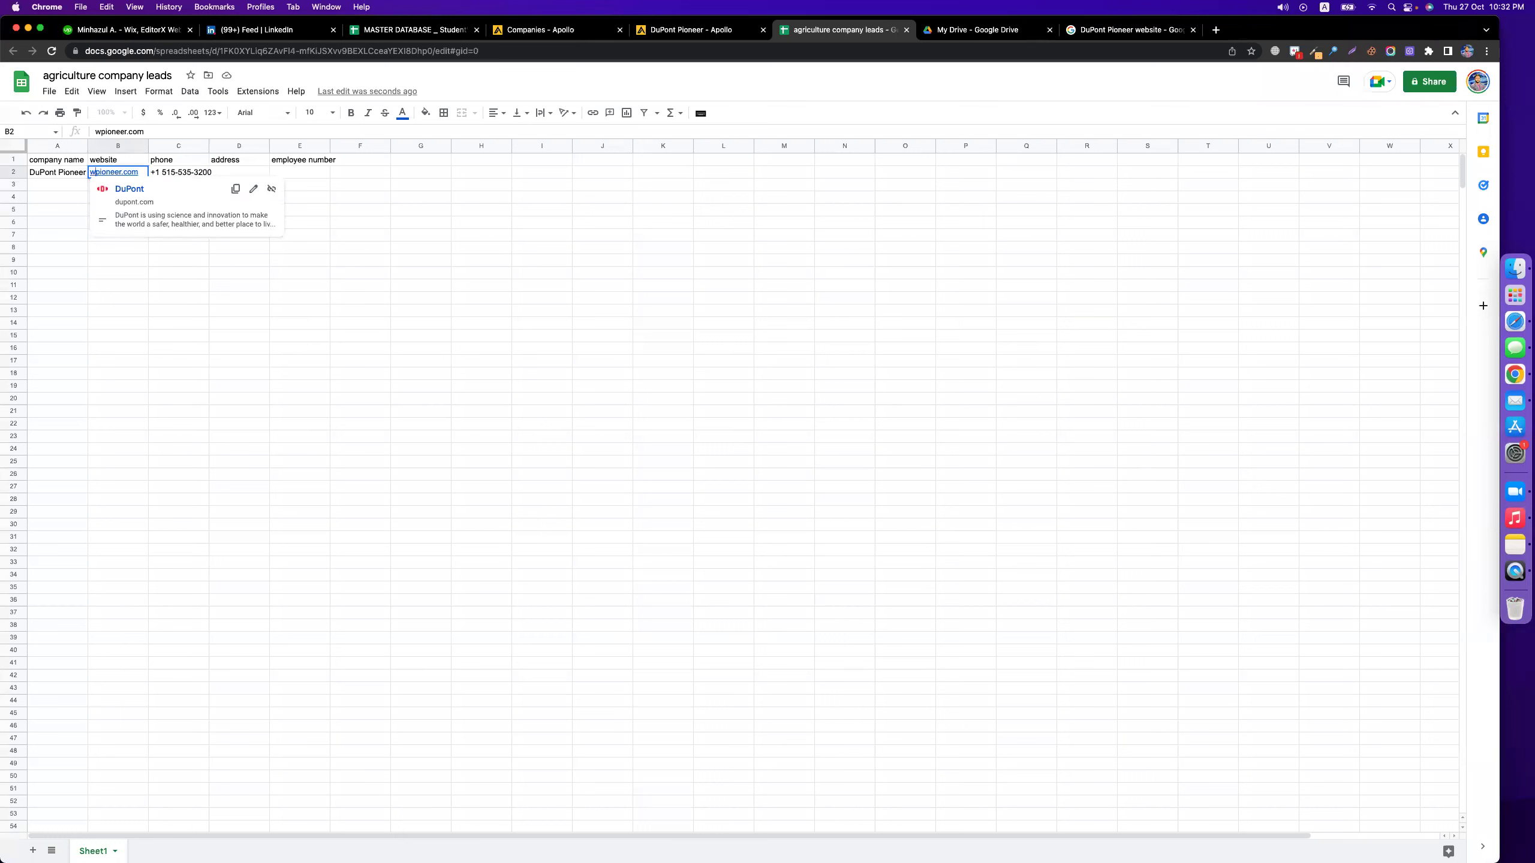
left_click(400, 372)
left_click(114, 173)
left_click(279, 192)
left_click(315, 262)
- Copy the employee count 6,400 from DuPont Pioneer's Apollo profile into cell E2 of the leads sheet
left_click(243, 175)
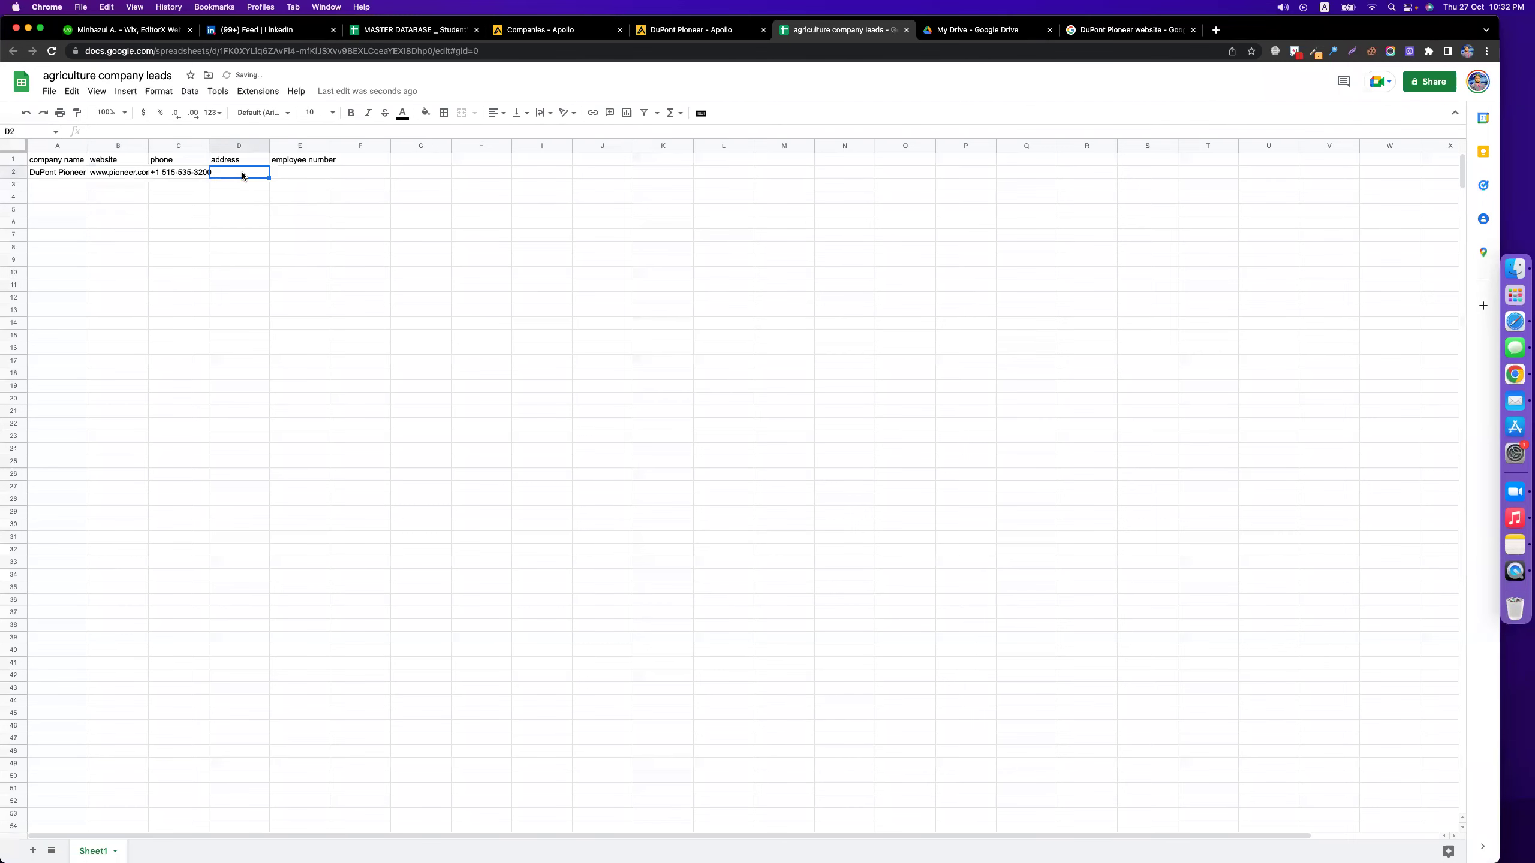
left_click(695, 29)
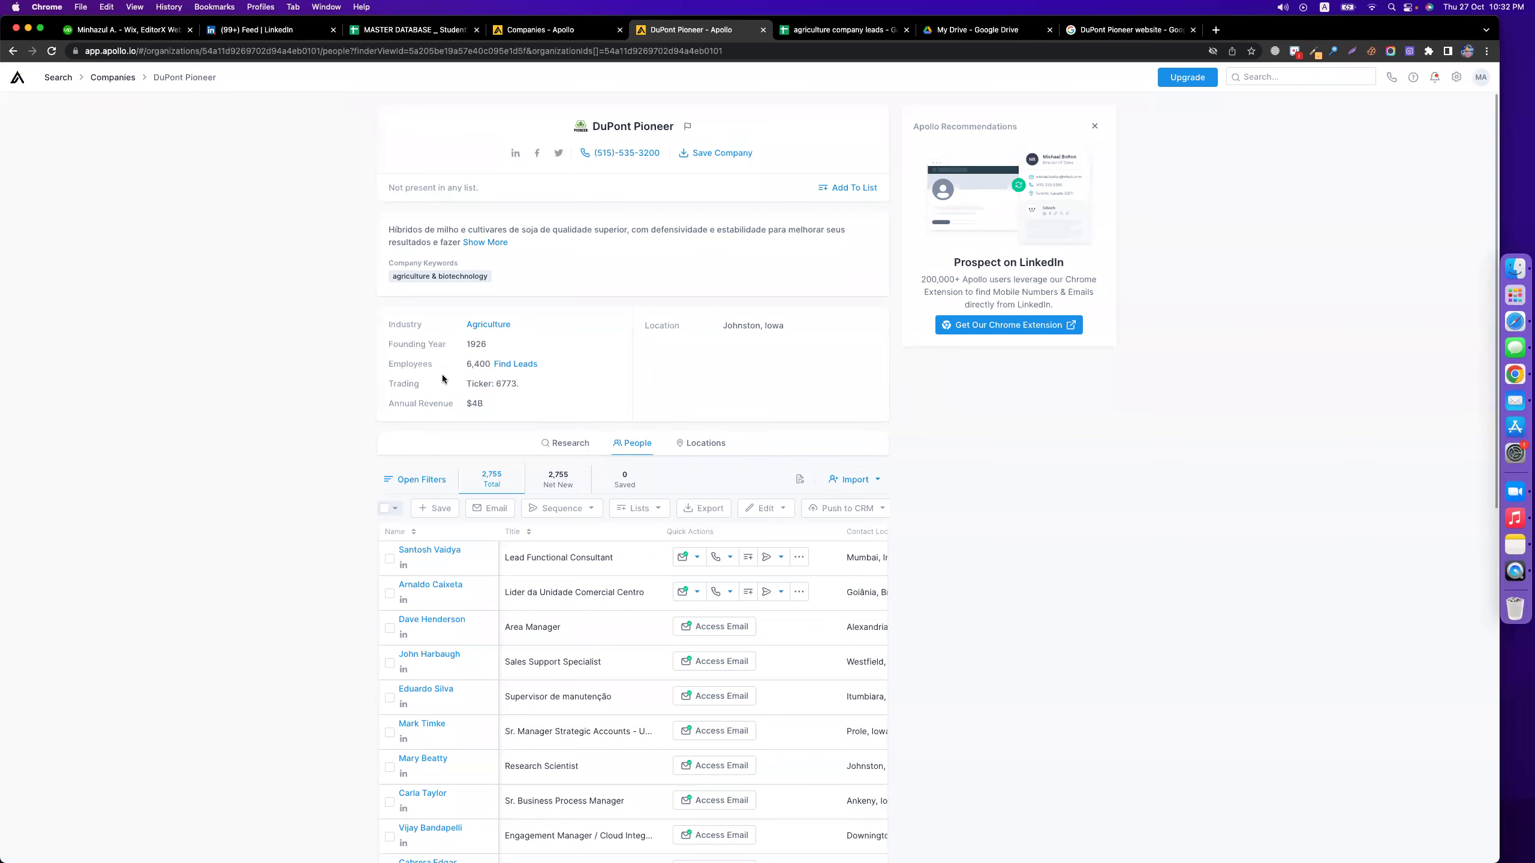
left_click_drag(459, 365, 490, 366)
left_click(812, 31)
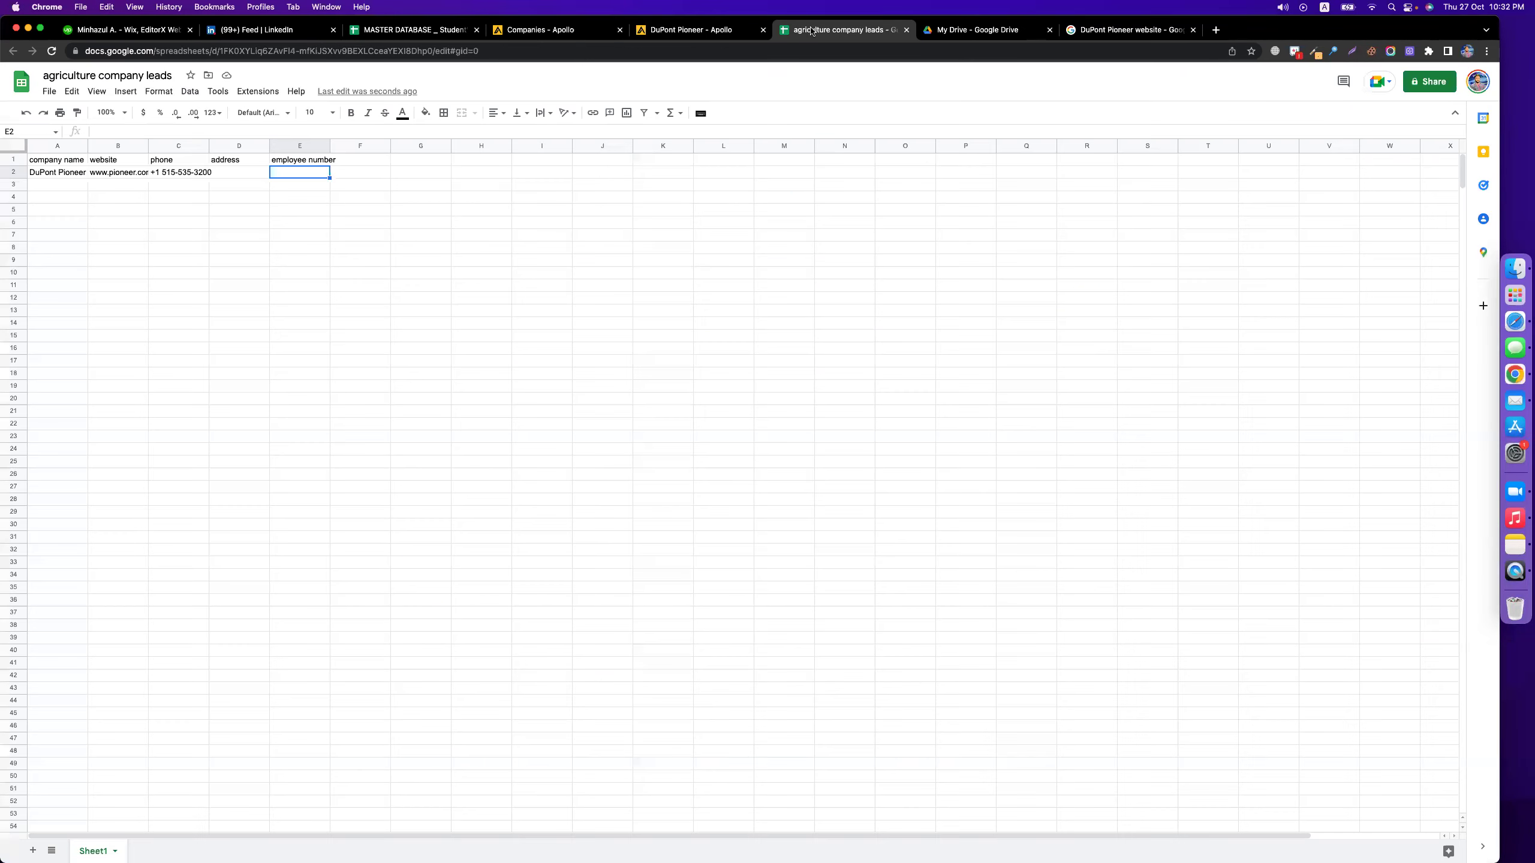
double_click(312, 176)
key("super+v")
- Add the column header "Industry" in cell F1
left_click(370, 163)
type("Industry")
key("Return")
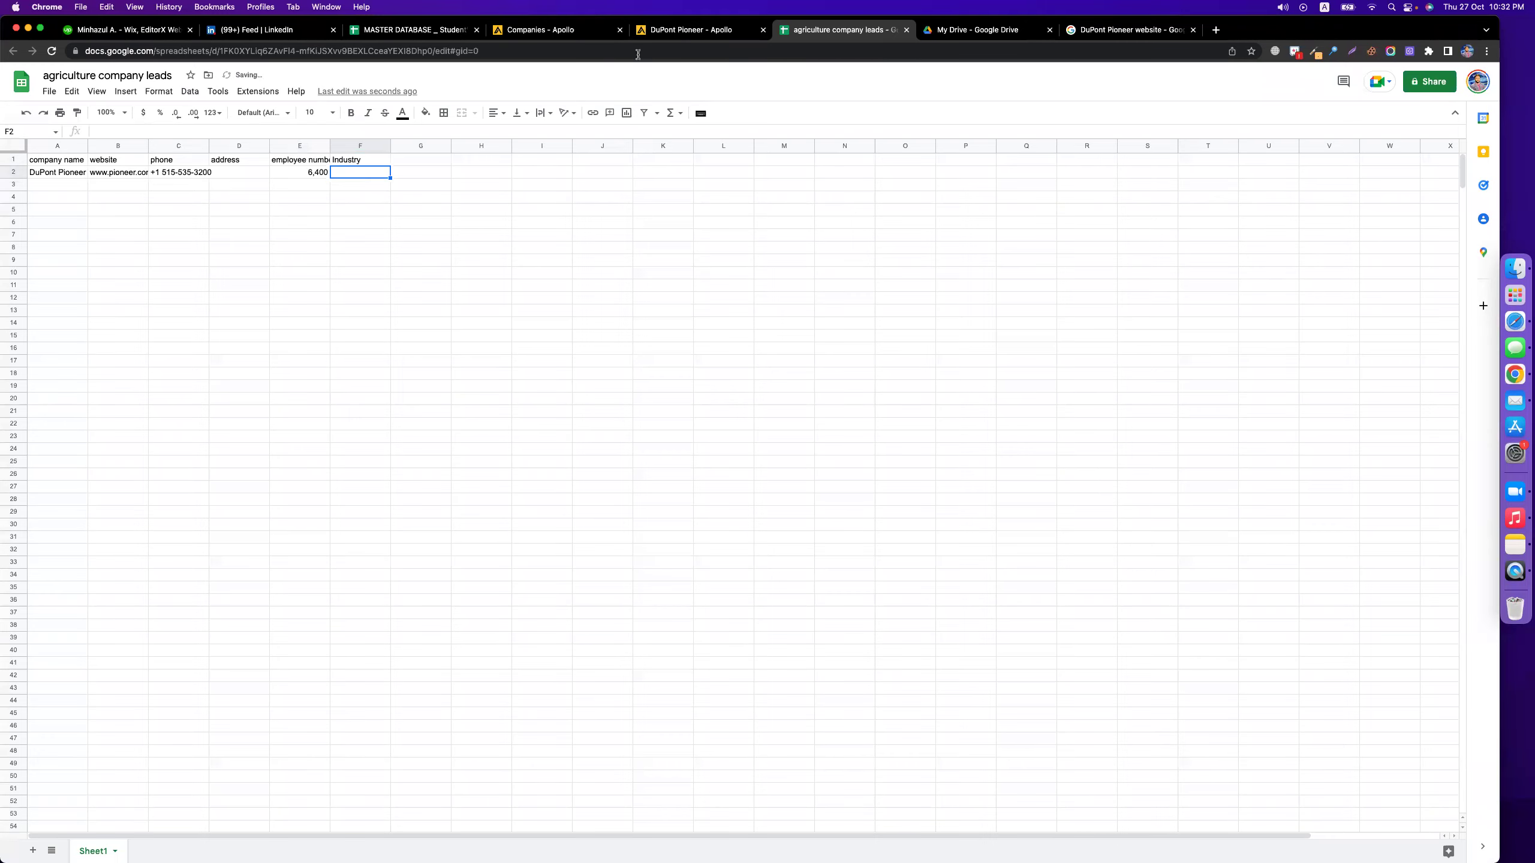
- Copy the industry Agriculture from the Apollo profile into cell F2 and remove the extra line break from the pasted text
left_click(672, 33)
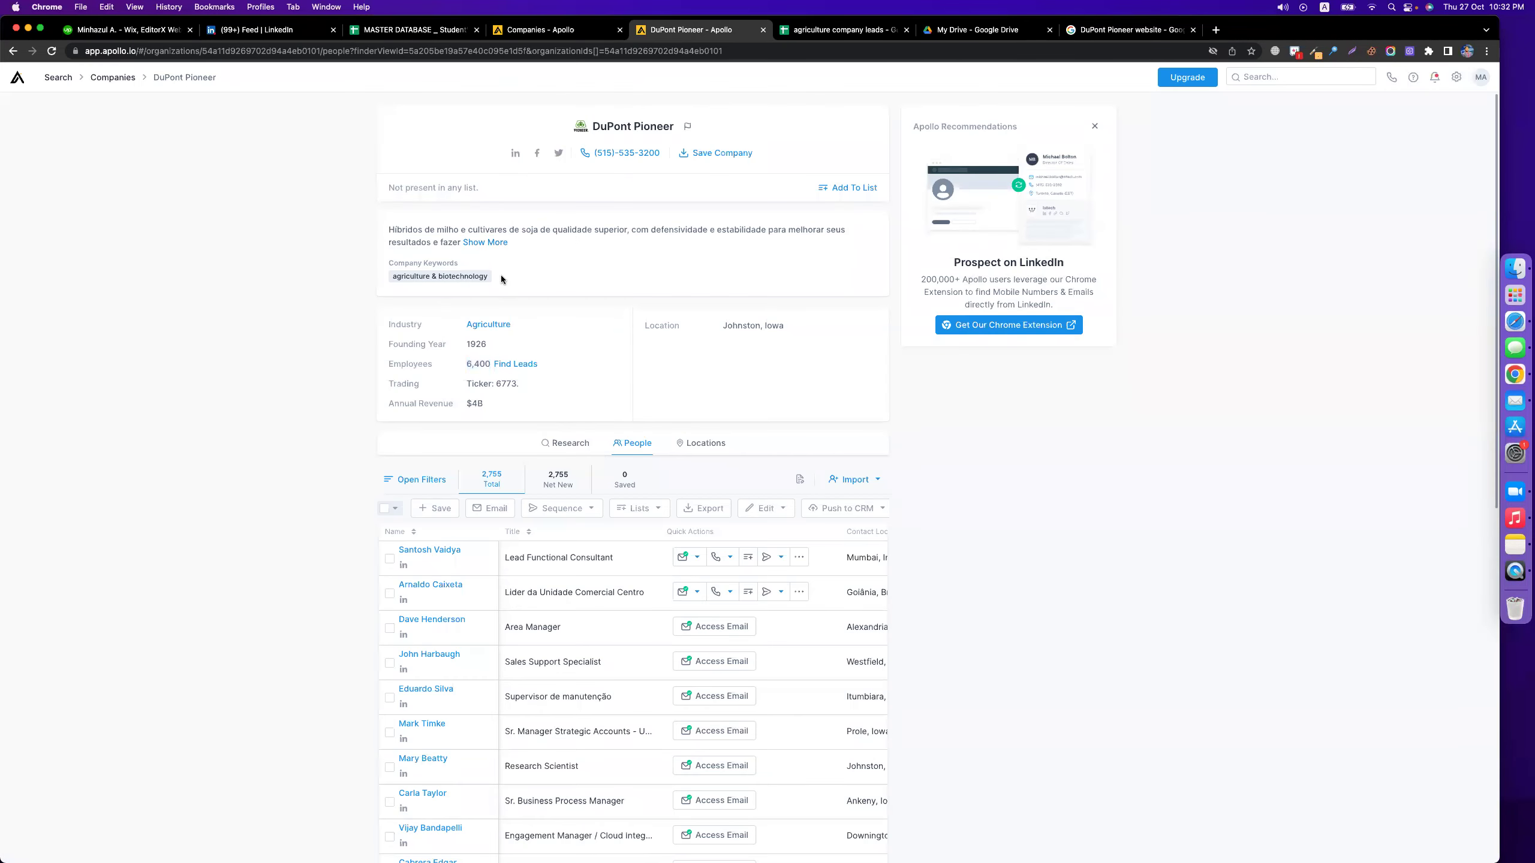
left_click_drag(502, 275, 373, 280)
left_click_drag(536, 322, 459, 322)
left_click(799, 33)
double_click(361, 172)
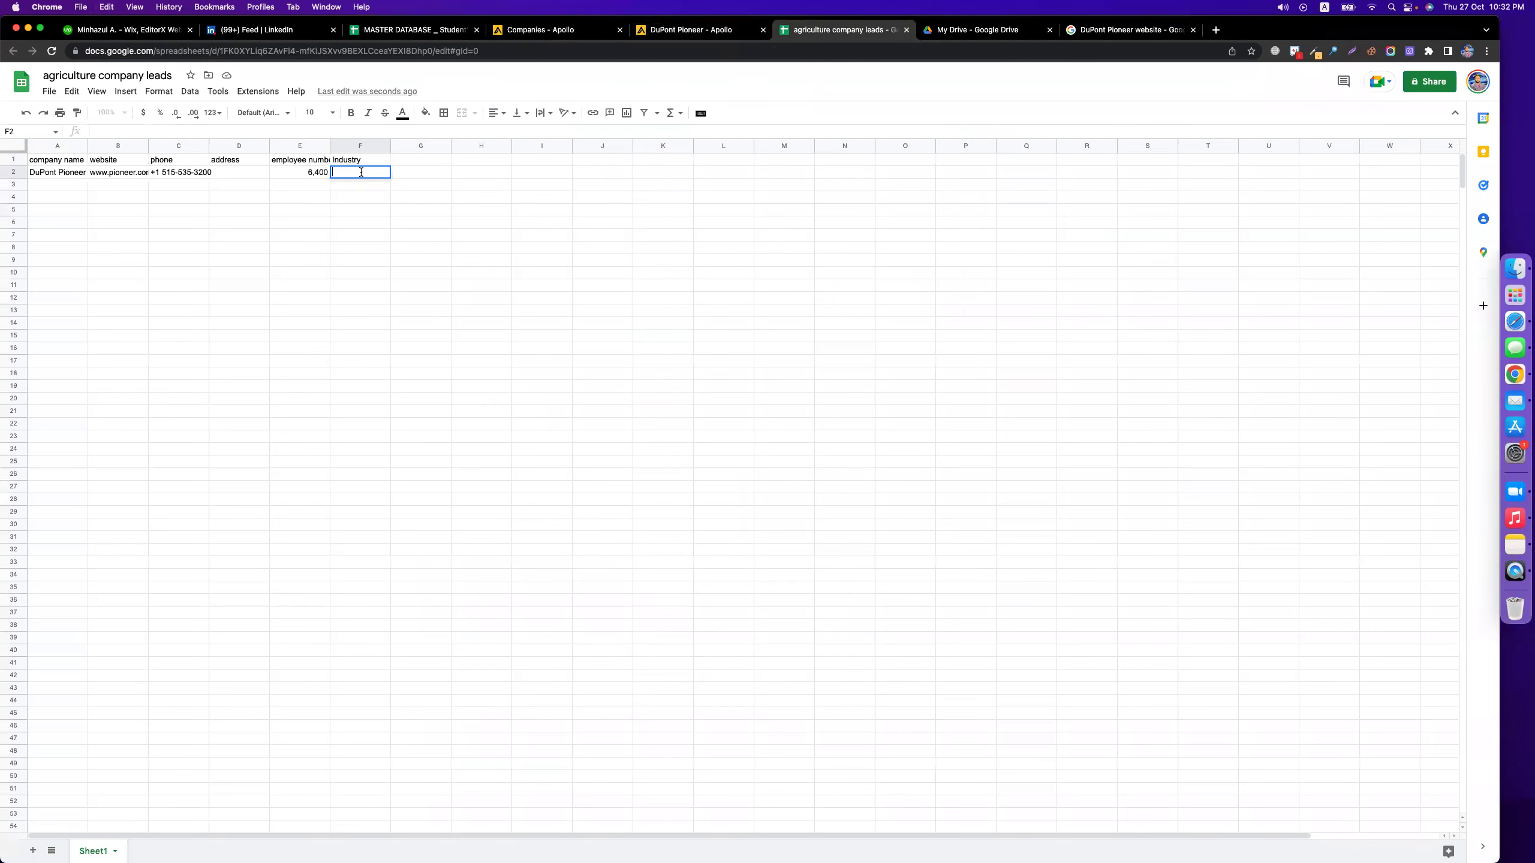
key("super+v")
left_click(445, 244)
double_click(352, 170)
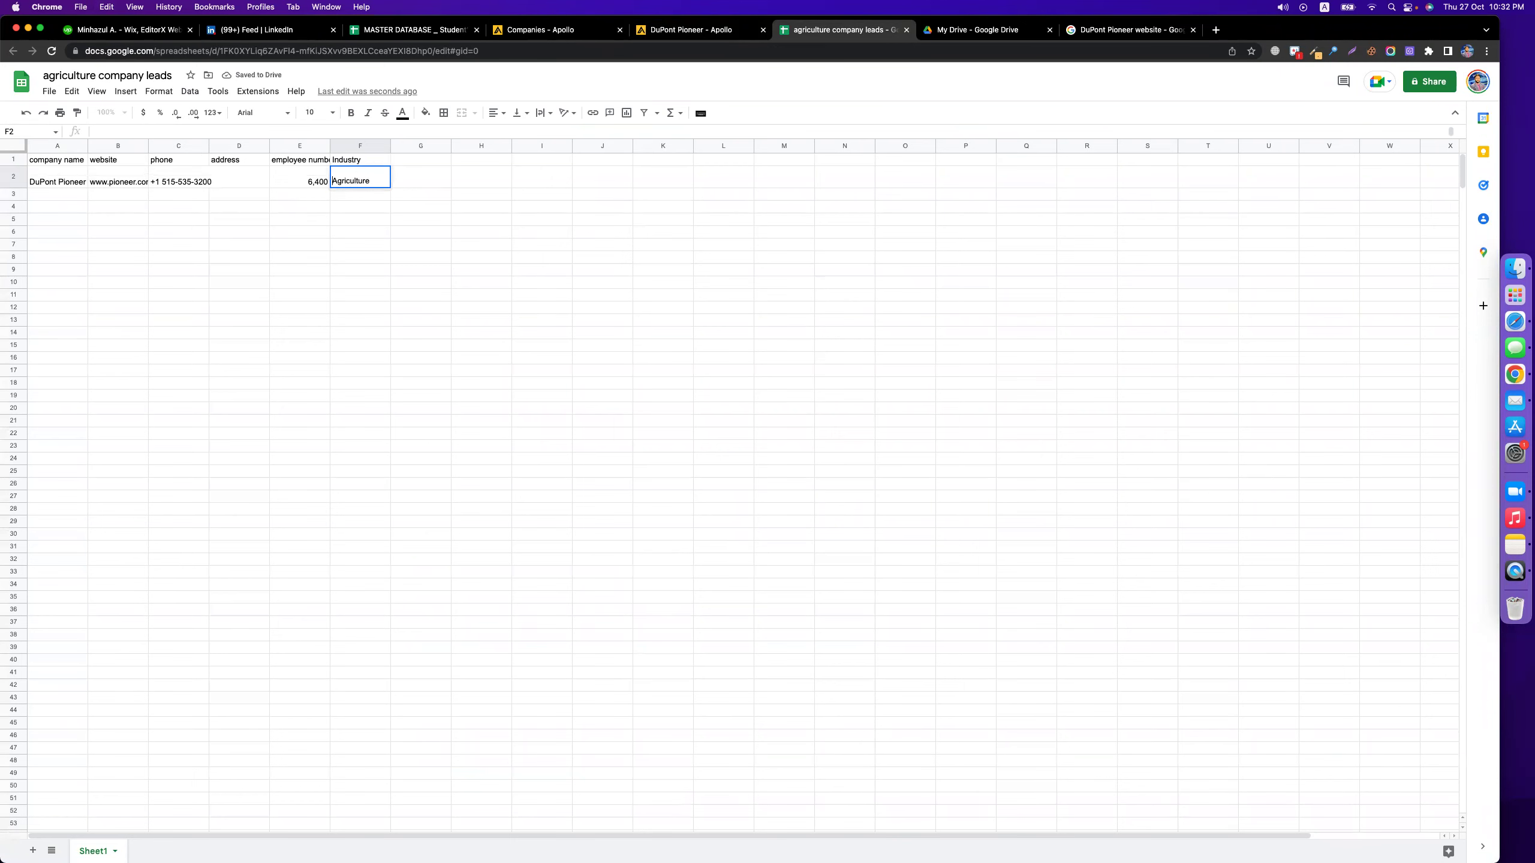
left_click(458, 228)
left_click(399, 172)
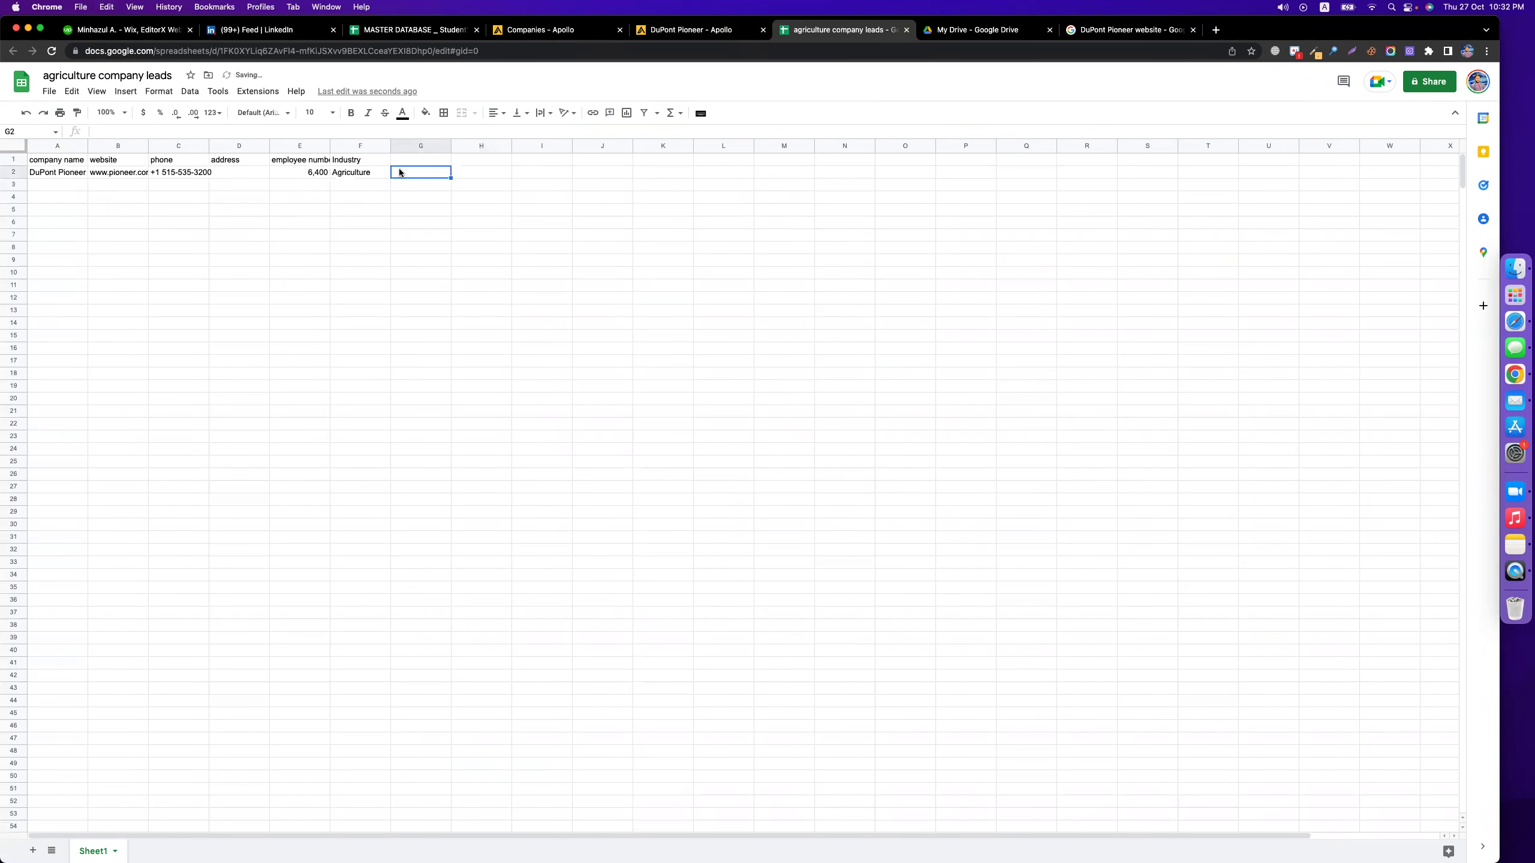
- Look further through DuPont Pioneer's people list in Apollo, viewing the Tech Lead, DevOps contact's details and closing them
left_click(692, 30)
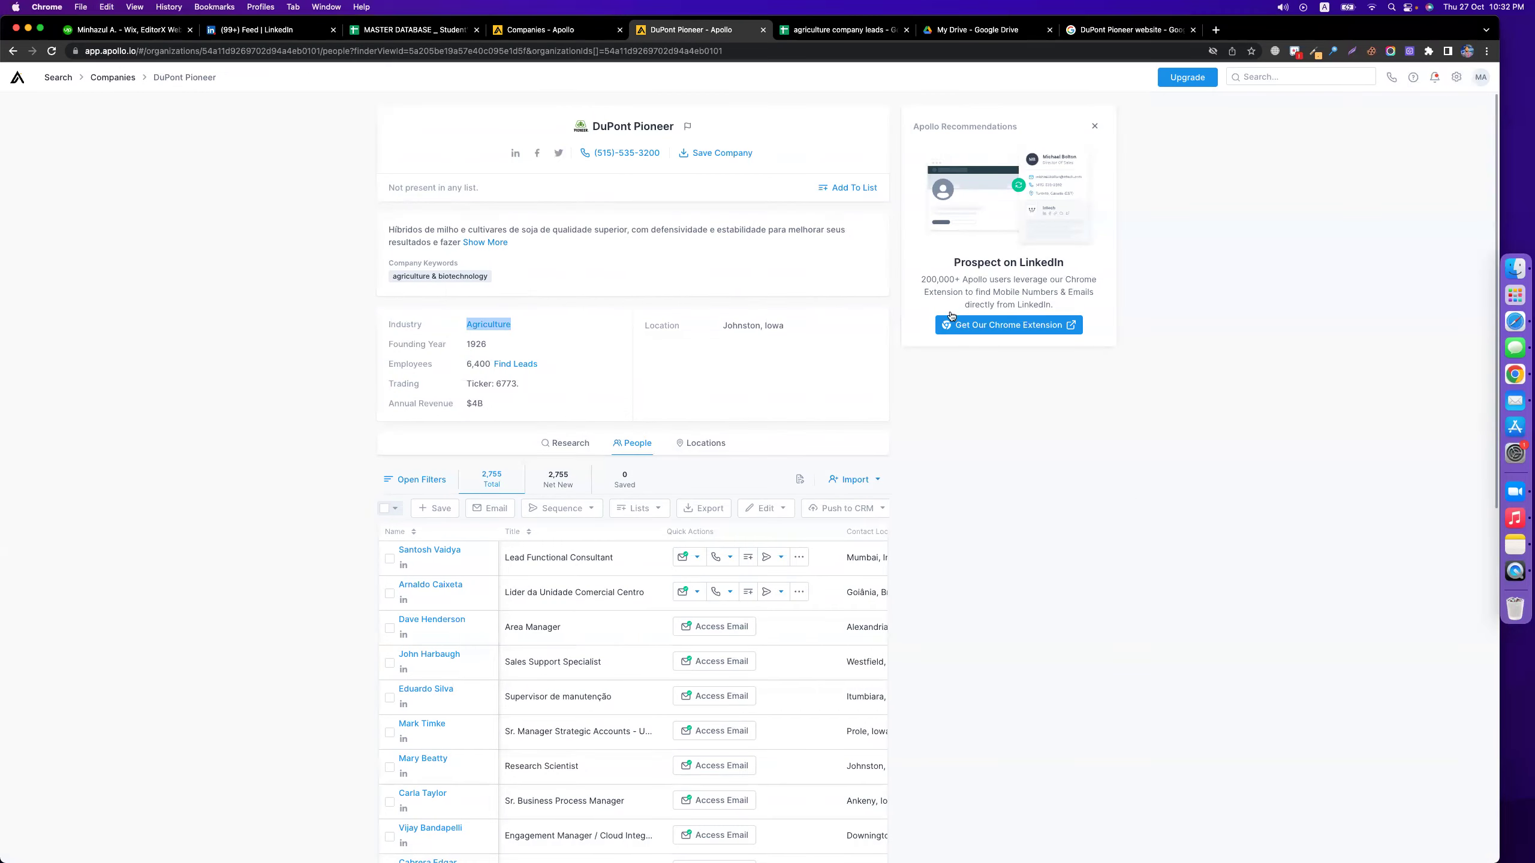
scroll(389, 433, "down", 8)
left_click(389, 433)
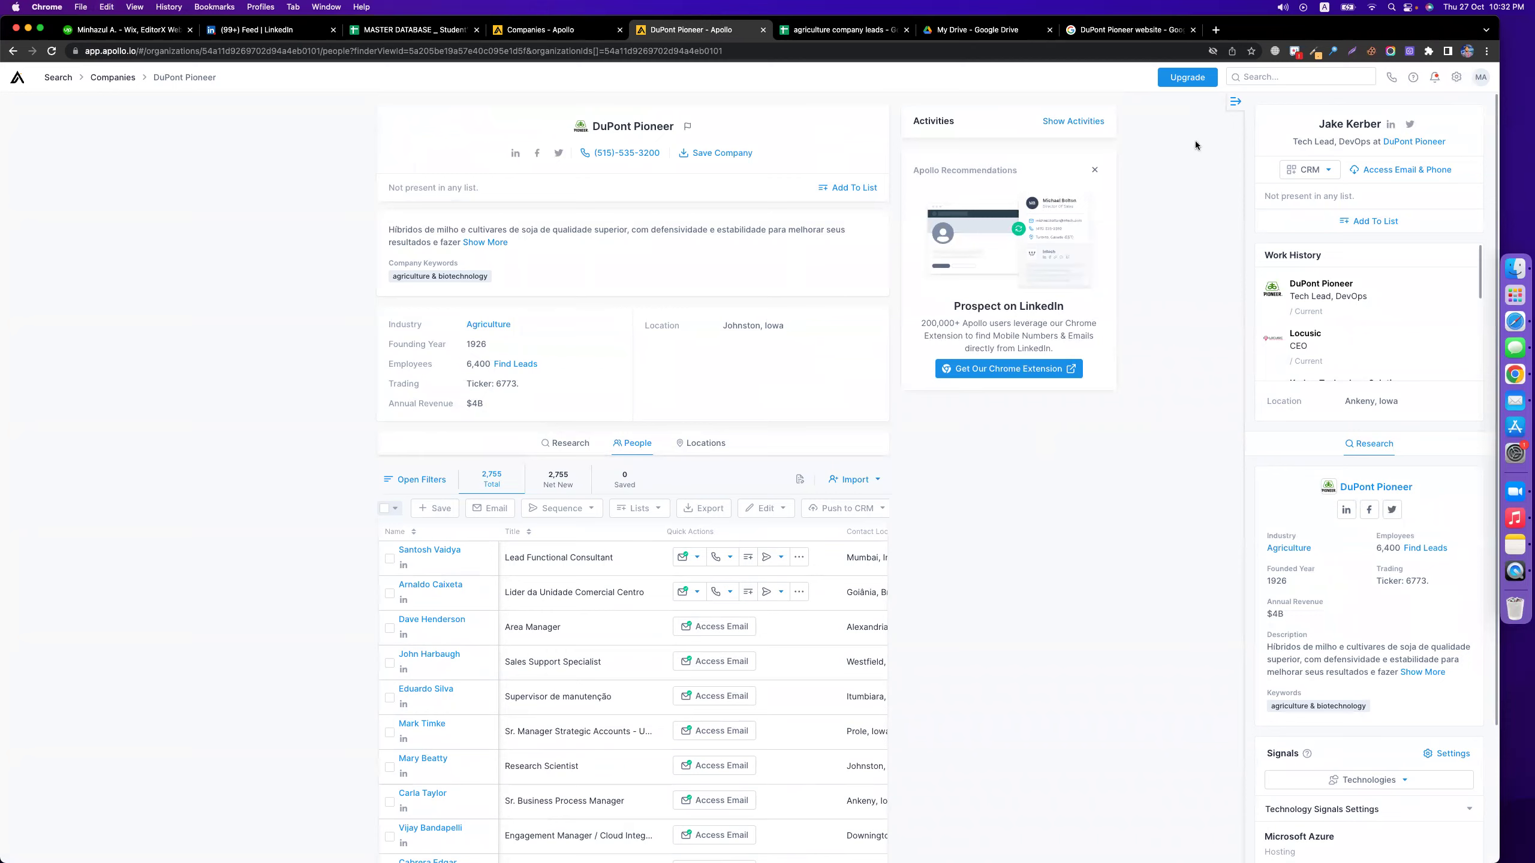
left_click(1234, 102)
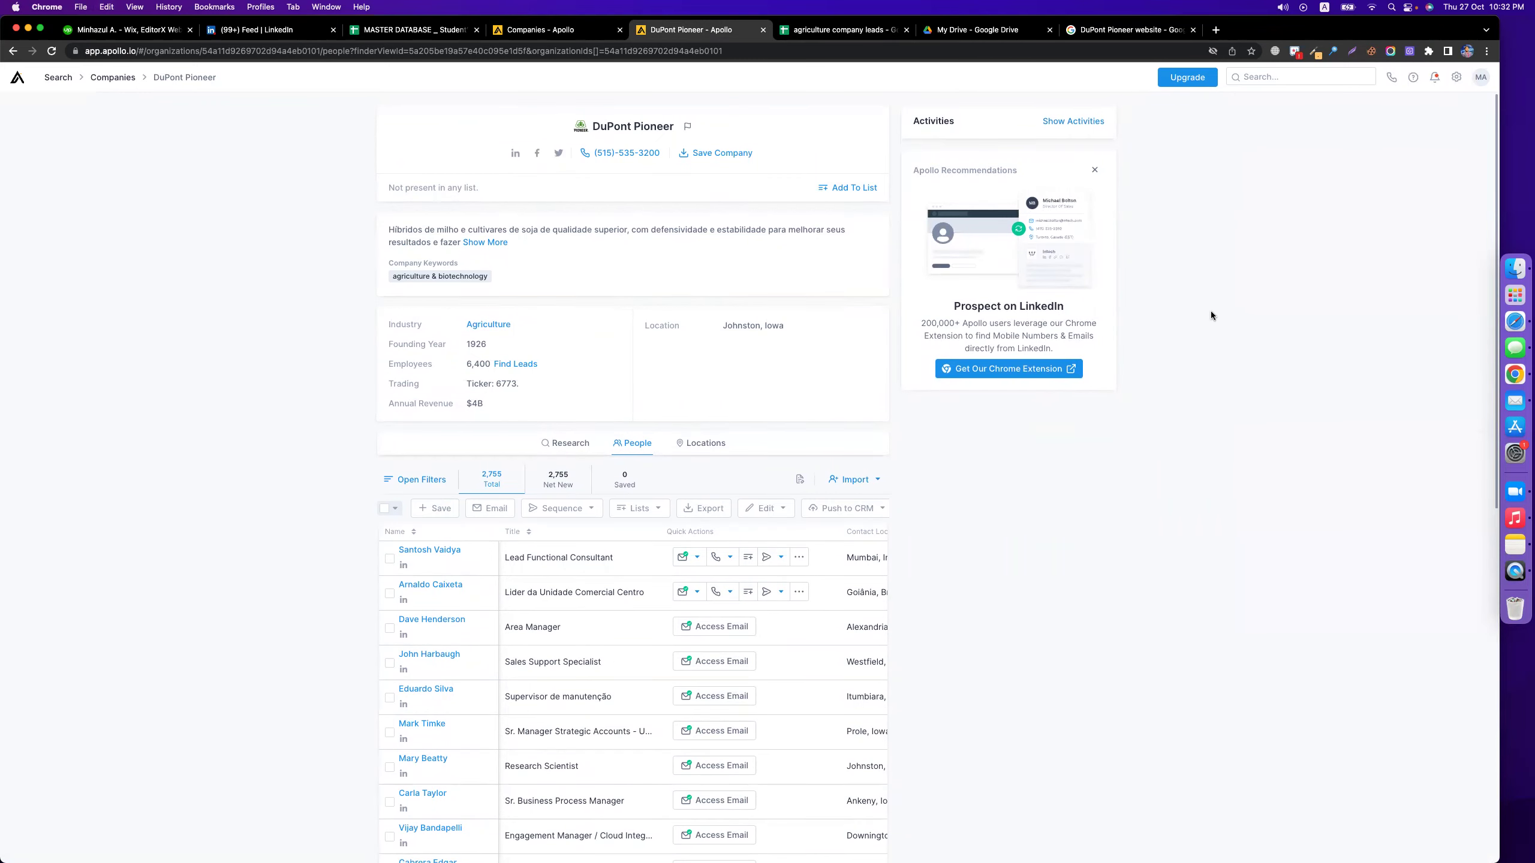
- Copy the domain pioneer.com from cell B2 and search Google for "zoominfo pioneer.com" in a new browser tab
left_click(865, 35)
left_click(125, 175)
left_click_drag(115, 131, 158, 131)
key("super+c")
key("super+t")
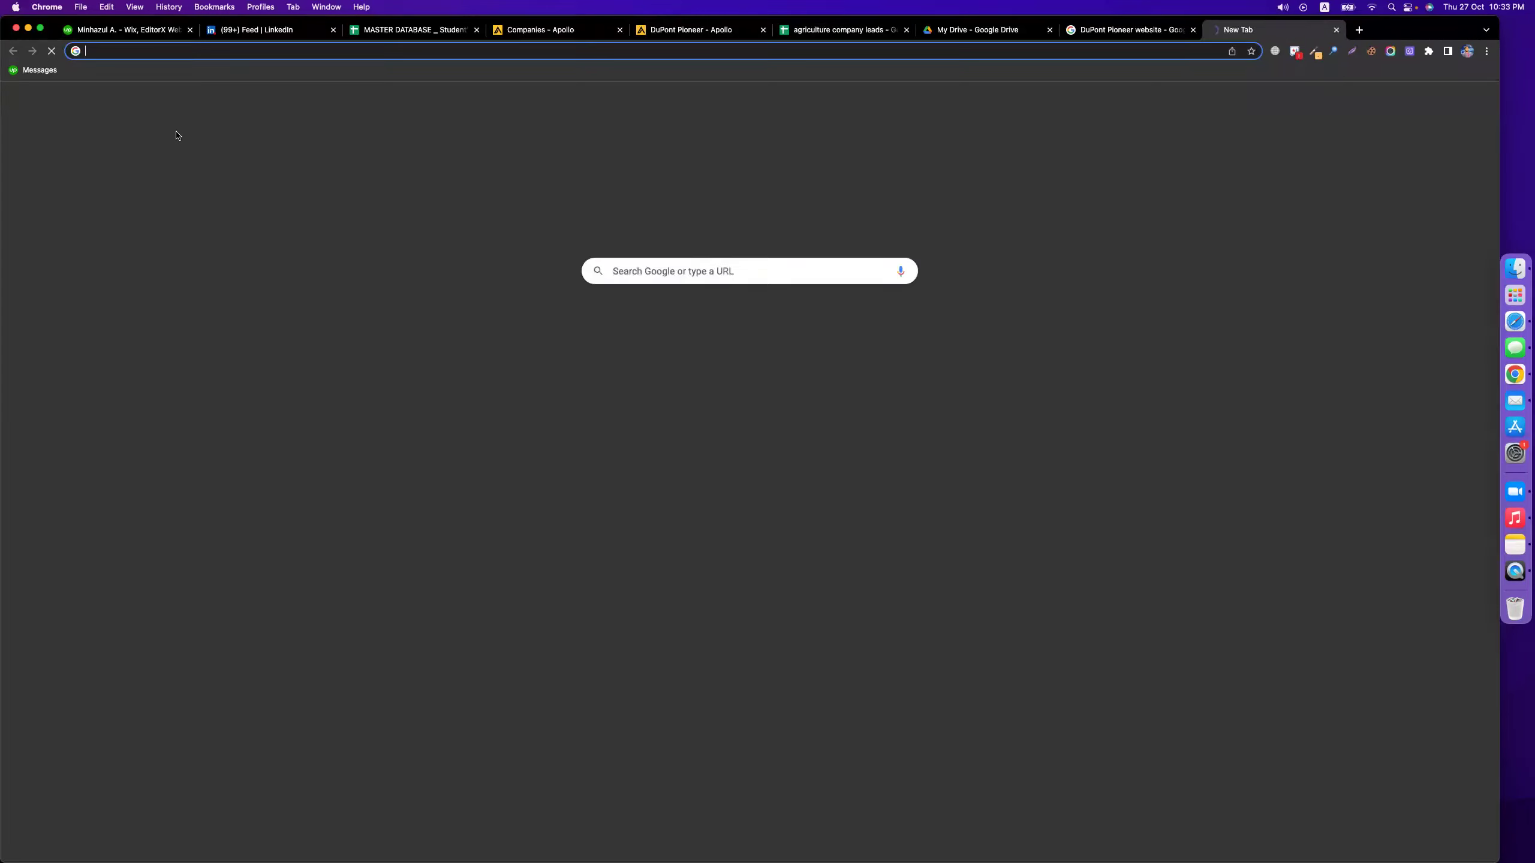
type("zoominfo")
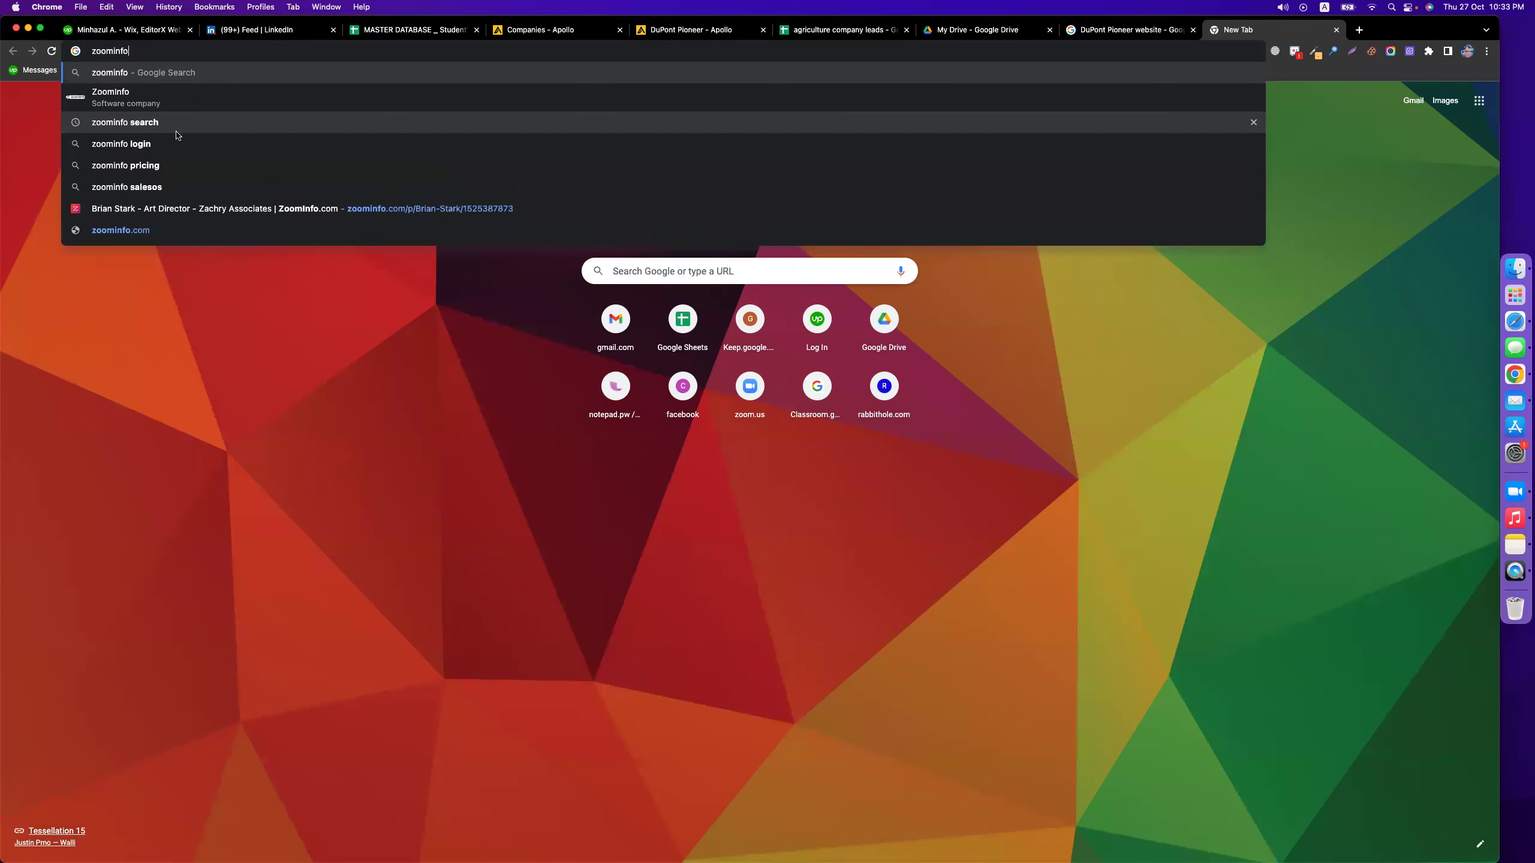
key("super+v")
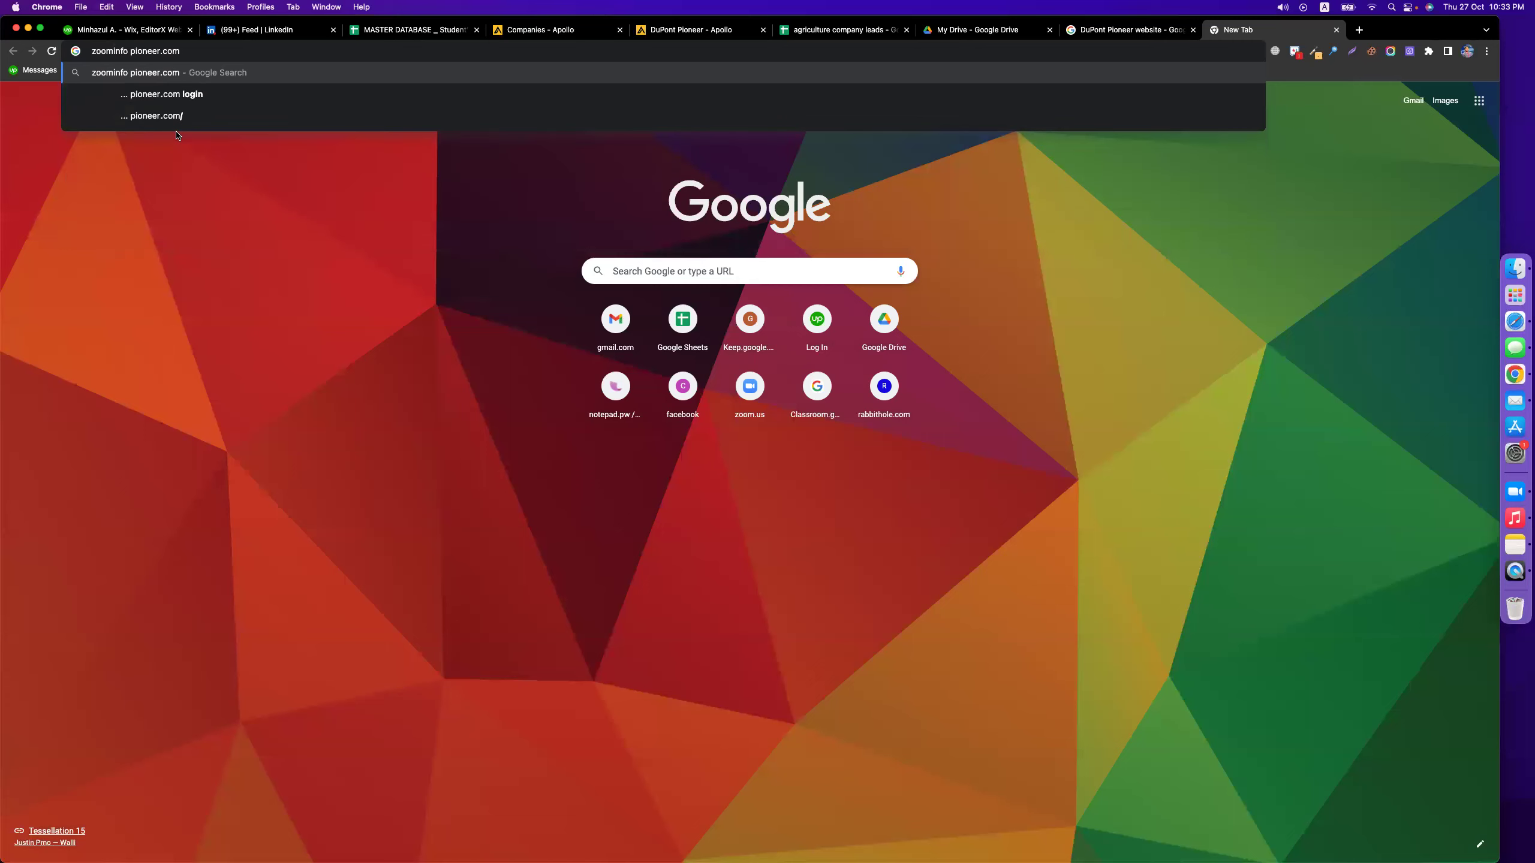
key("Return")
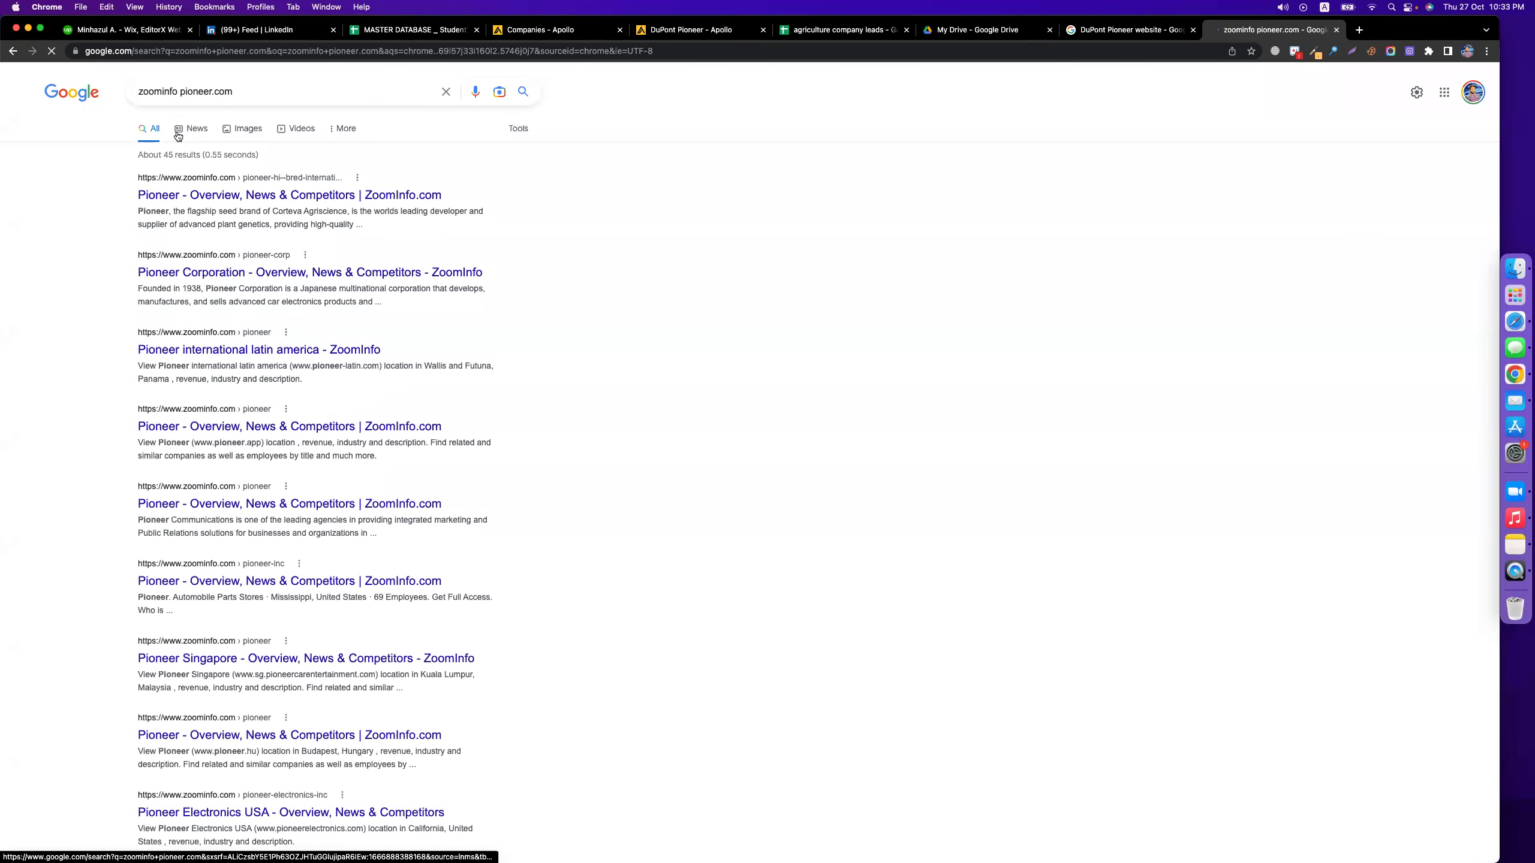
- Open the first ZoomInfo result for Pioneer and complete the security check by selecting every horse image in both rounds
left_click(174, 194)
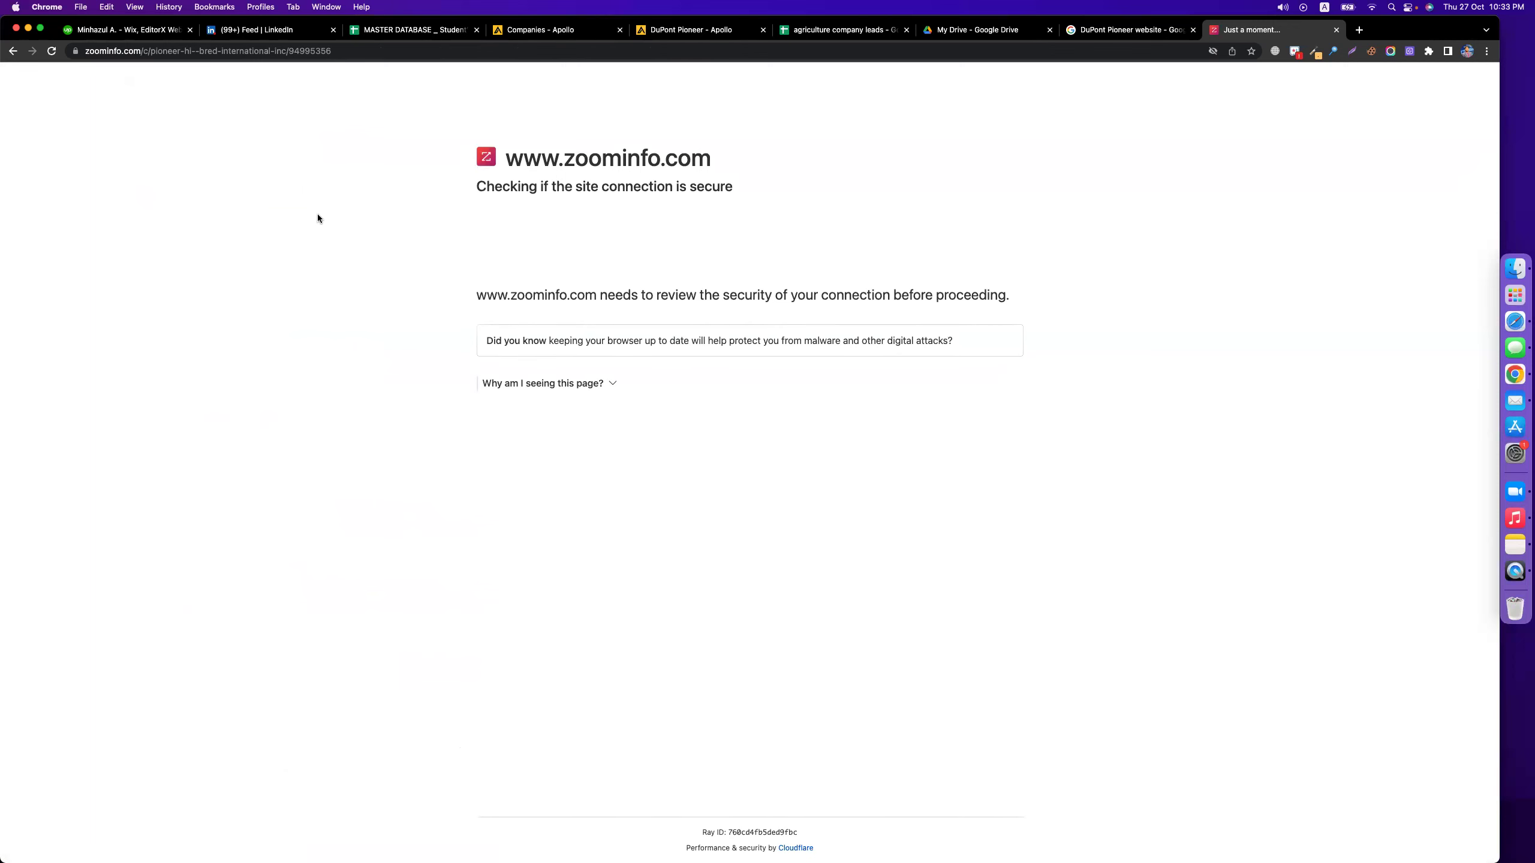
left_click(494, 239)
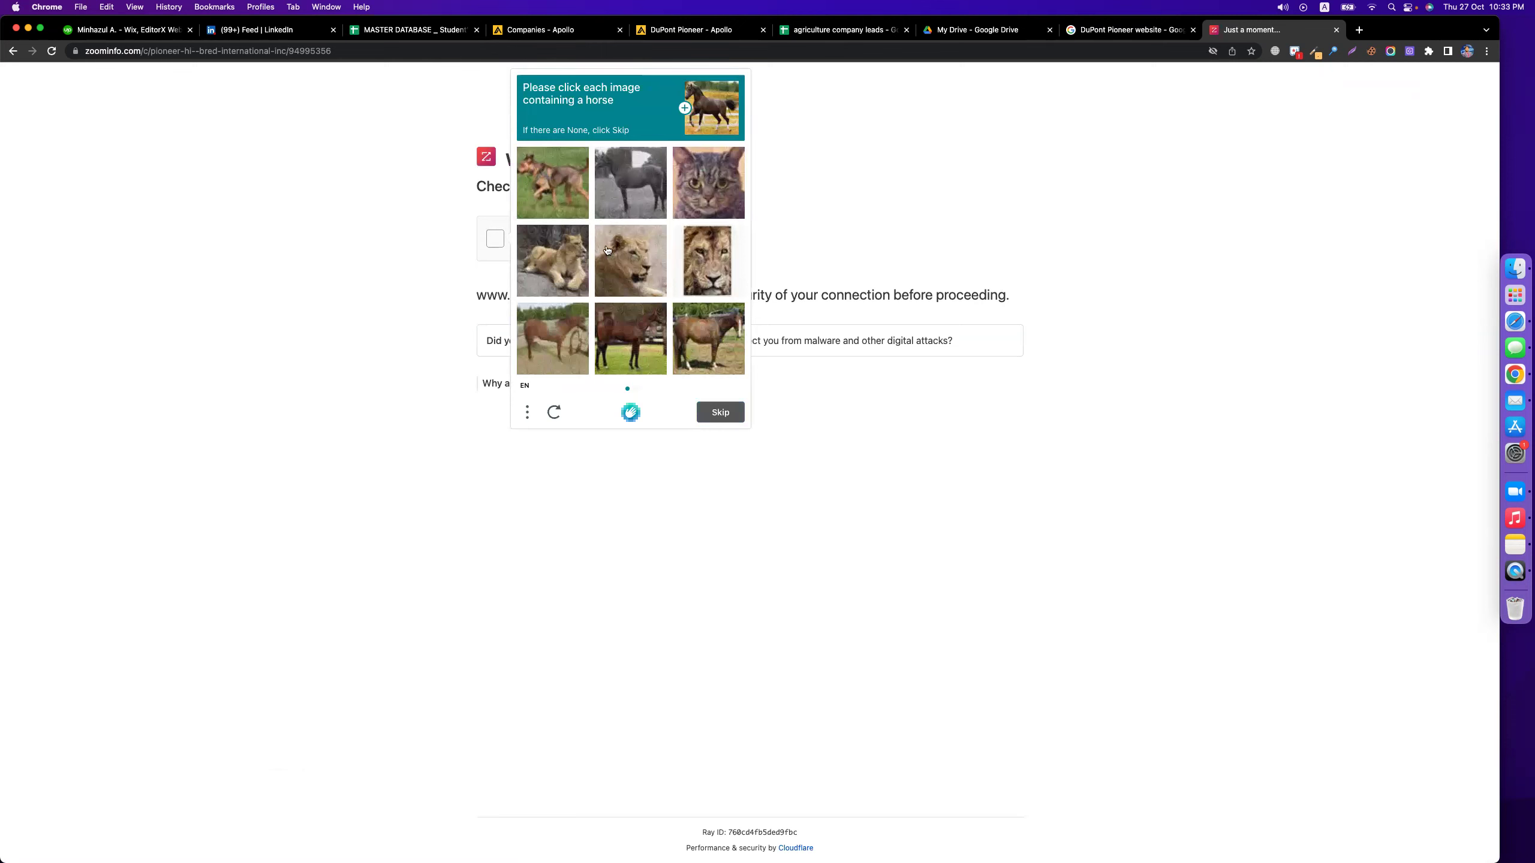
left_click(679, 332)
left_click(648, 317)
left_click(566, 330)
left_click(641, 195)
left_click(720, 413)
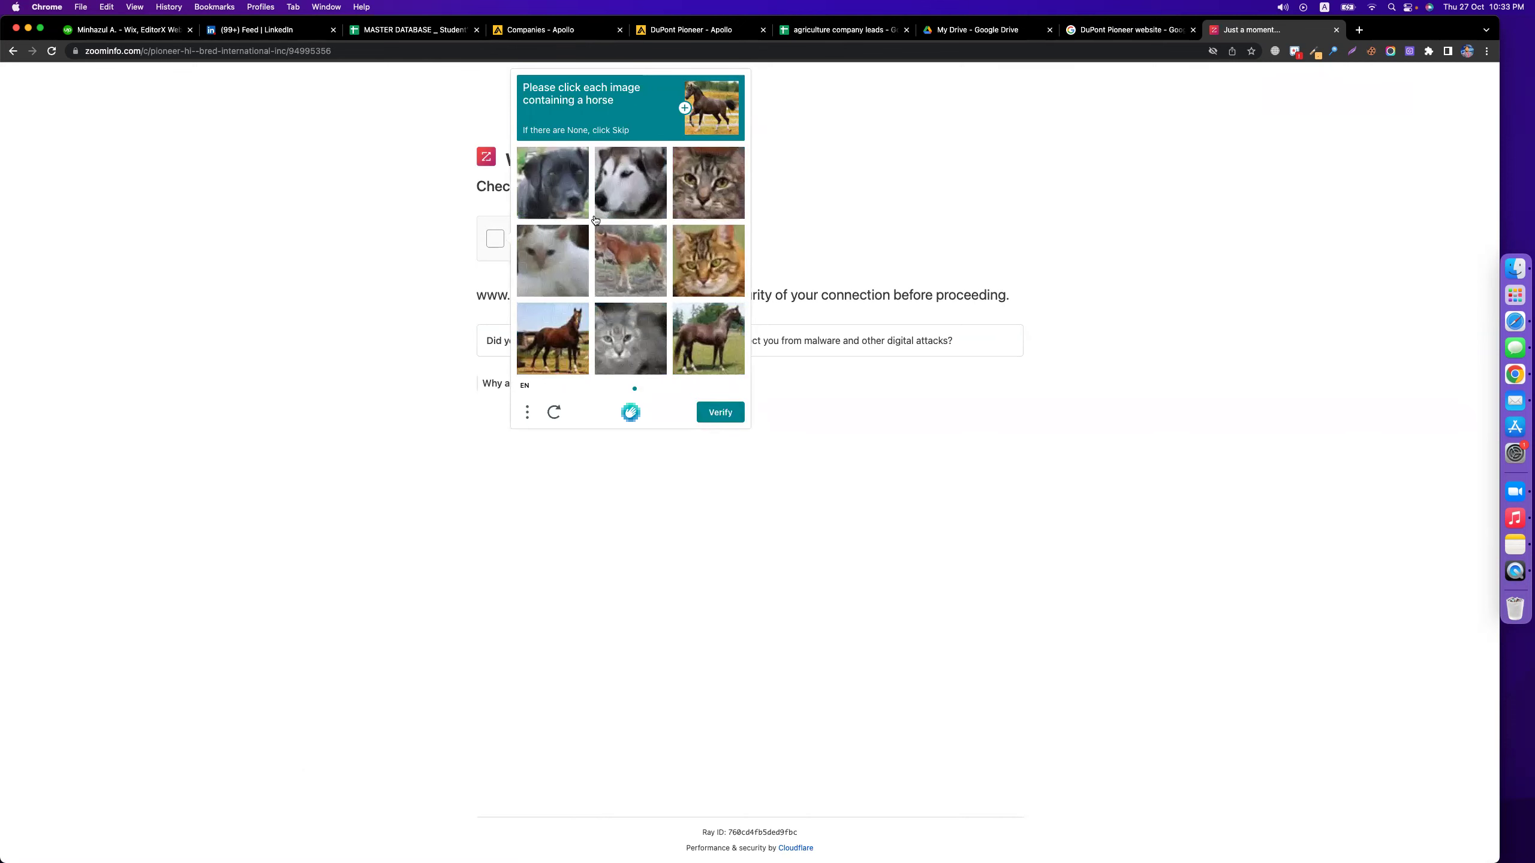
left_click(696, 349)
left_click(644, 283)
left_click(574, 334)
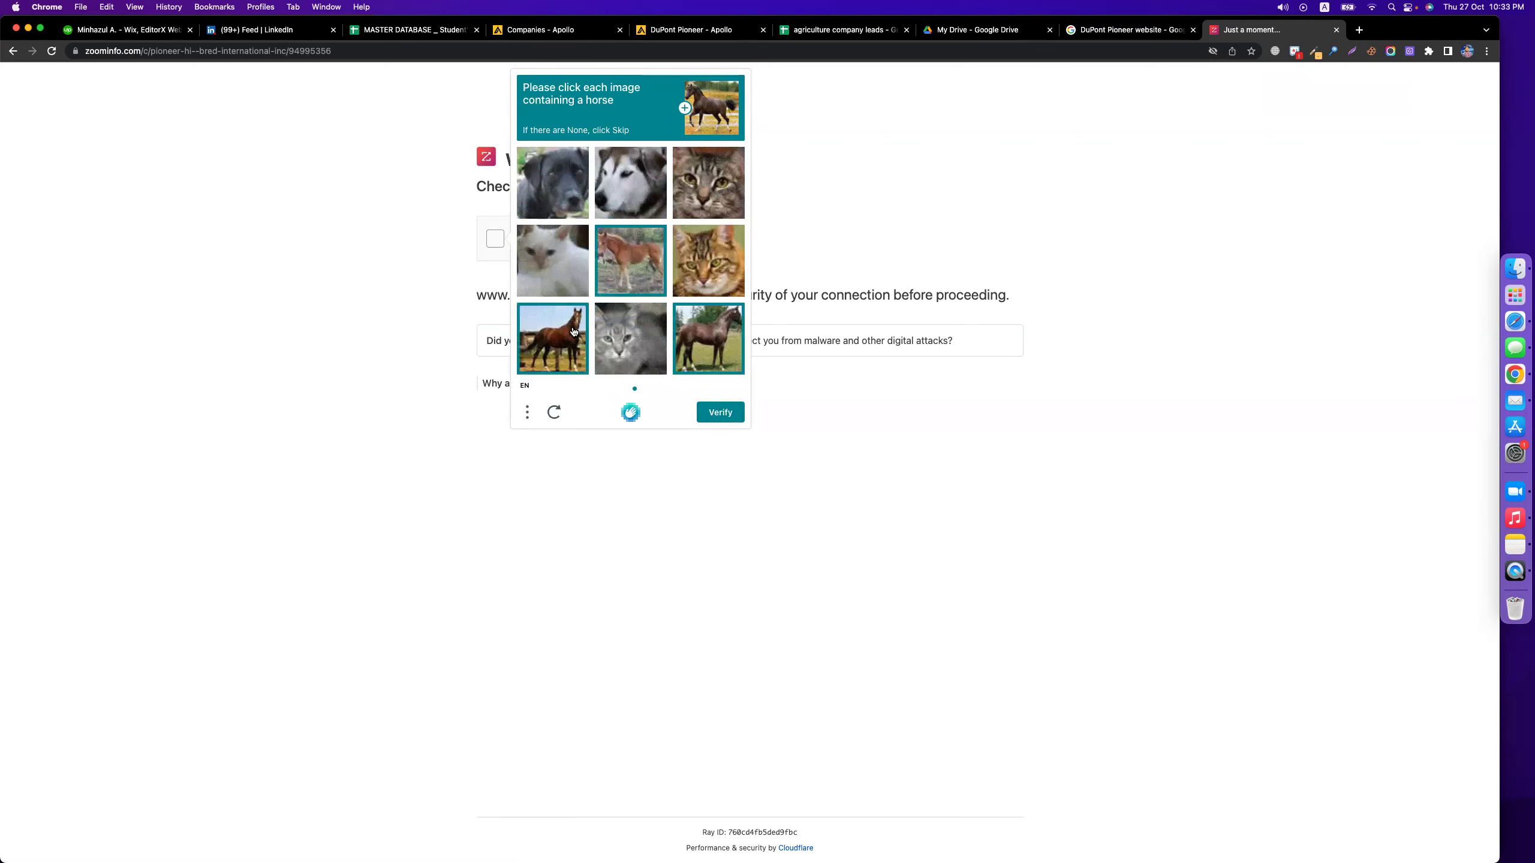
left_click(720, 411)
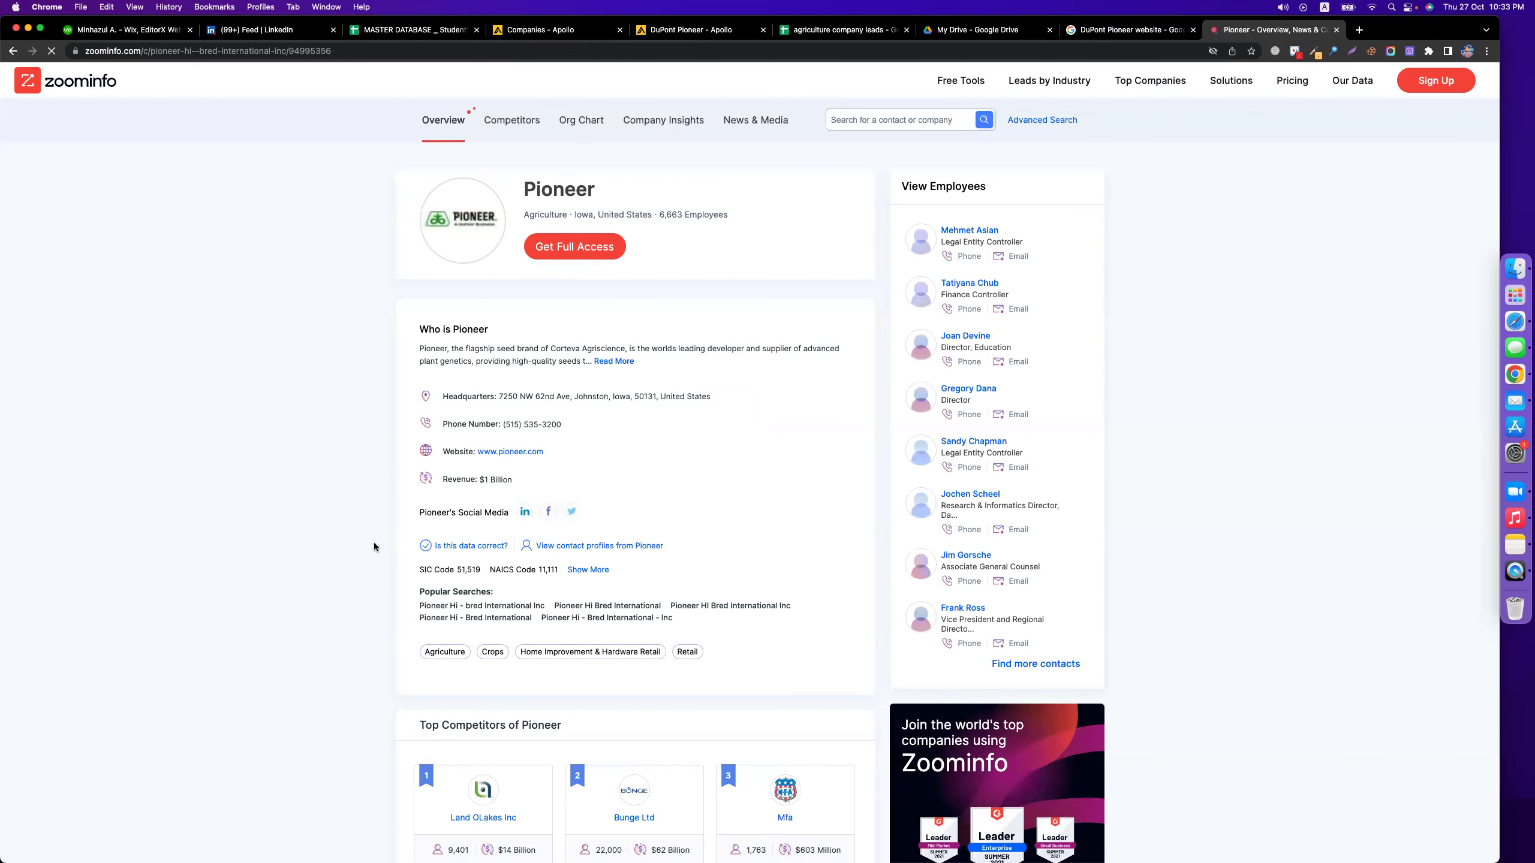
- Copy the first company, Land OLakes Inc, from Pioneer's top competitors on ZoomInfo
scroll(375, 543, "down", 6)
scroll(374, 543, "down", 3)
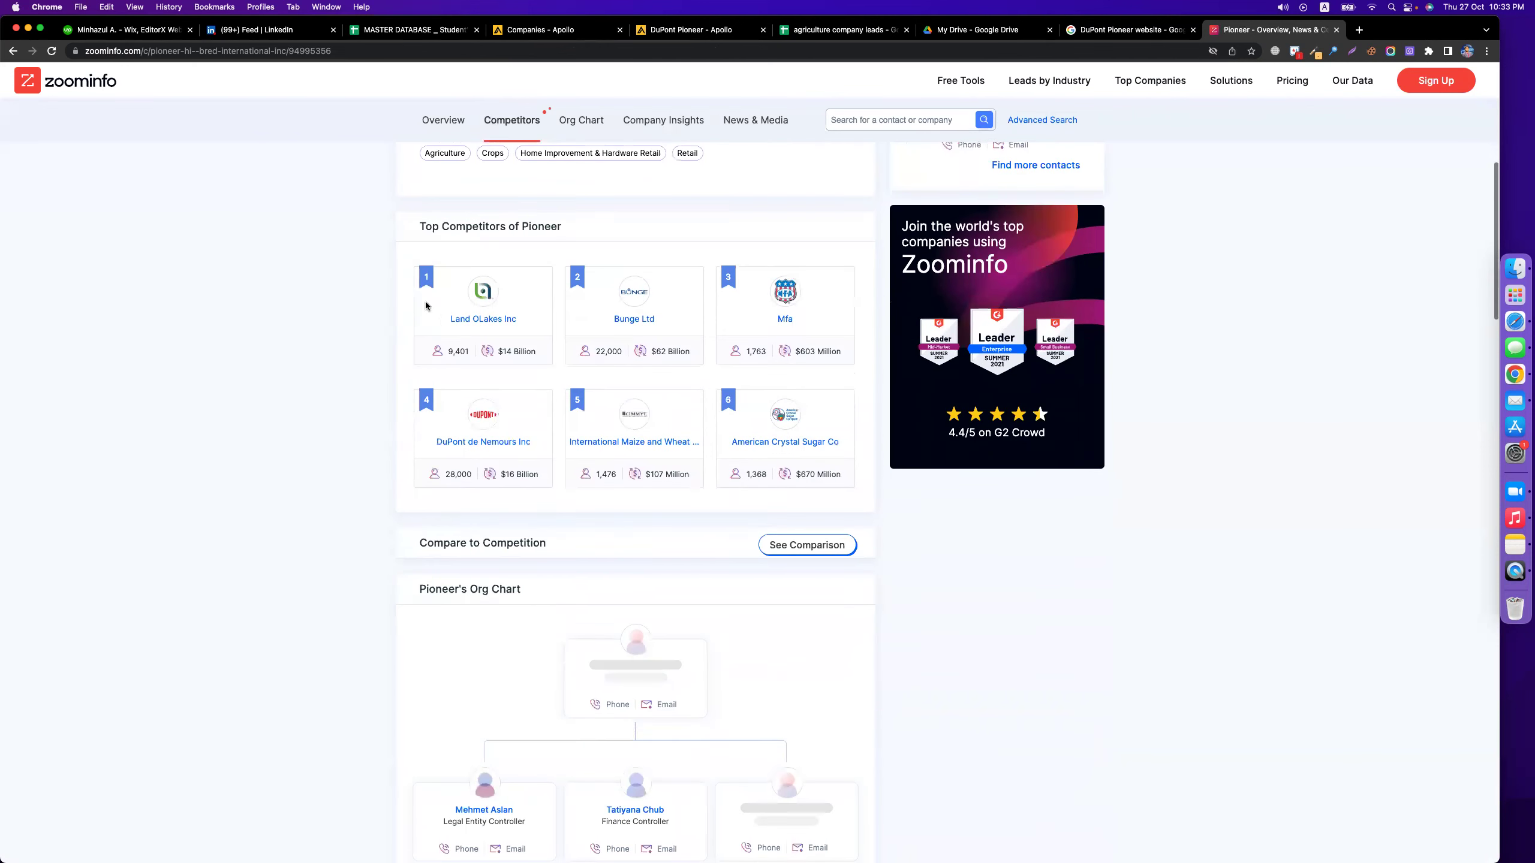
left_click_drag(417, 227, 565, 235)
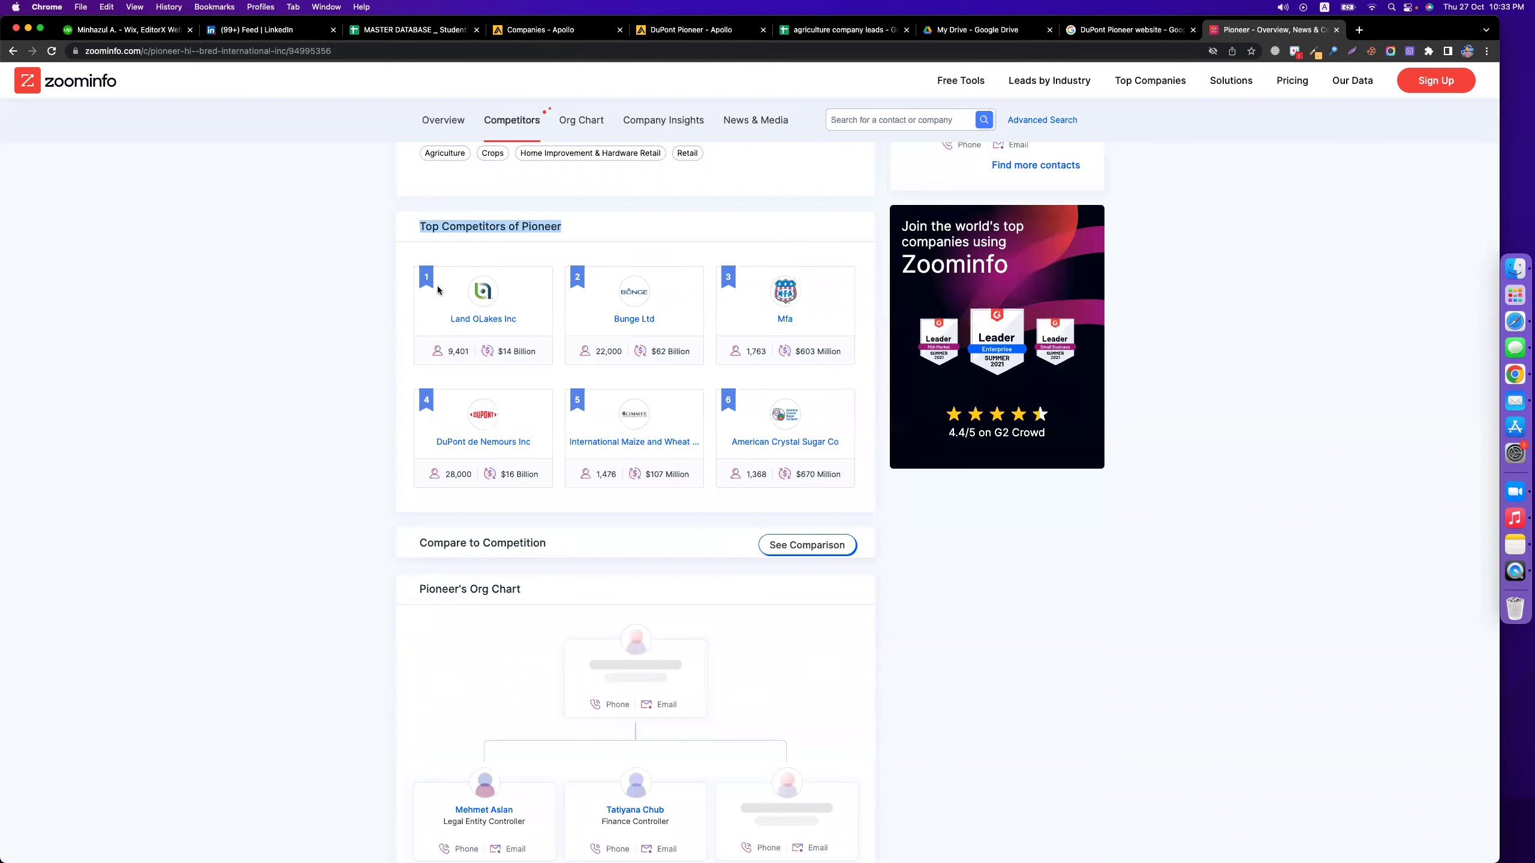
left_click_drag(397, 325, 536, 325)
key("super+c")
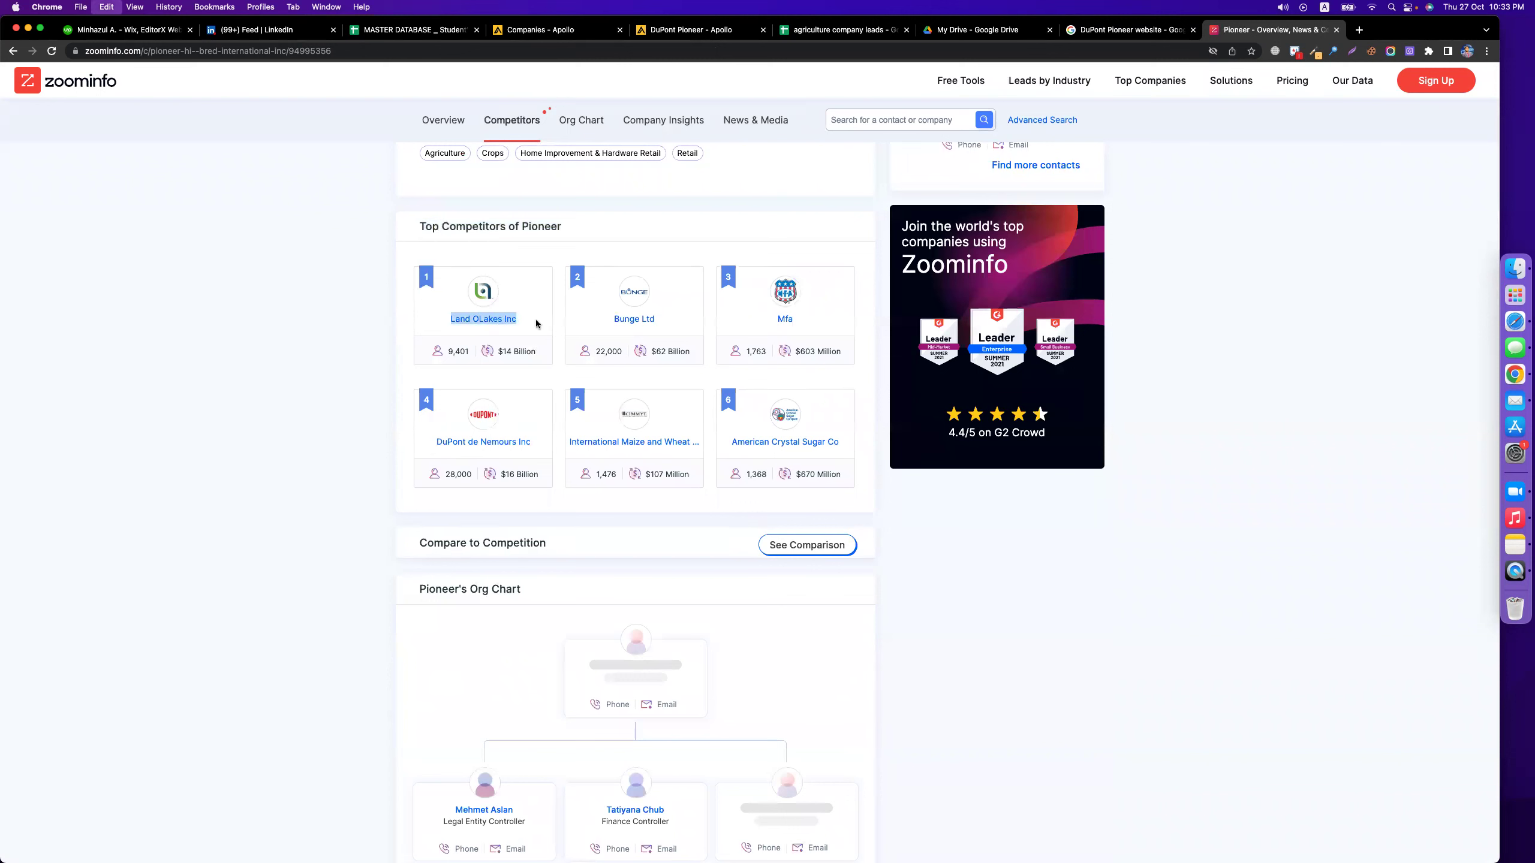
- Add a column header "compititor 01" in cell G1 of the agriculture company leads sheet
left_click(828, 33)
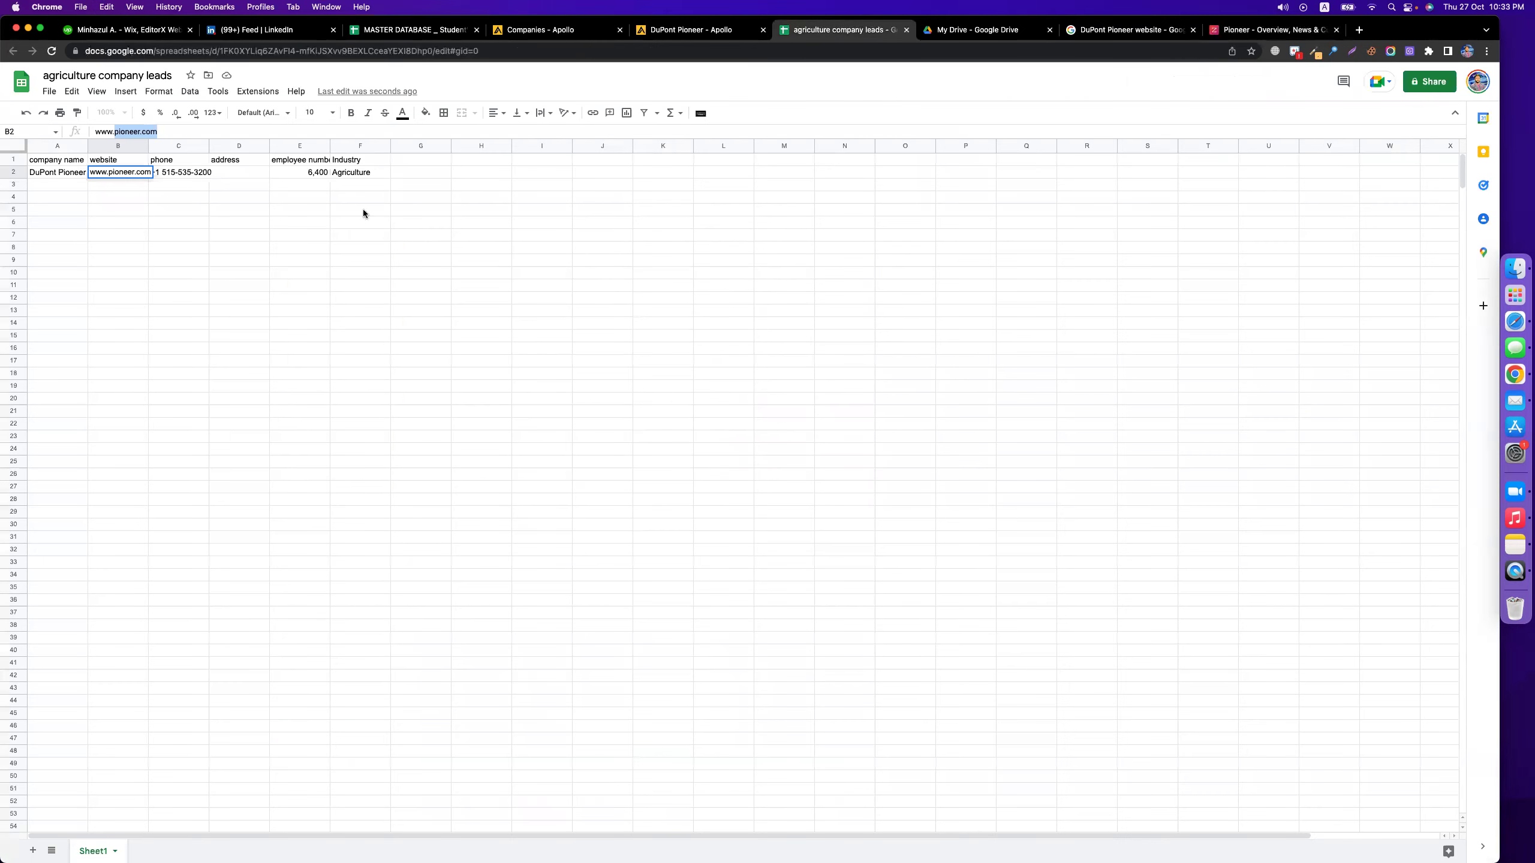
left_click(405, 159)
type("comp")
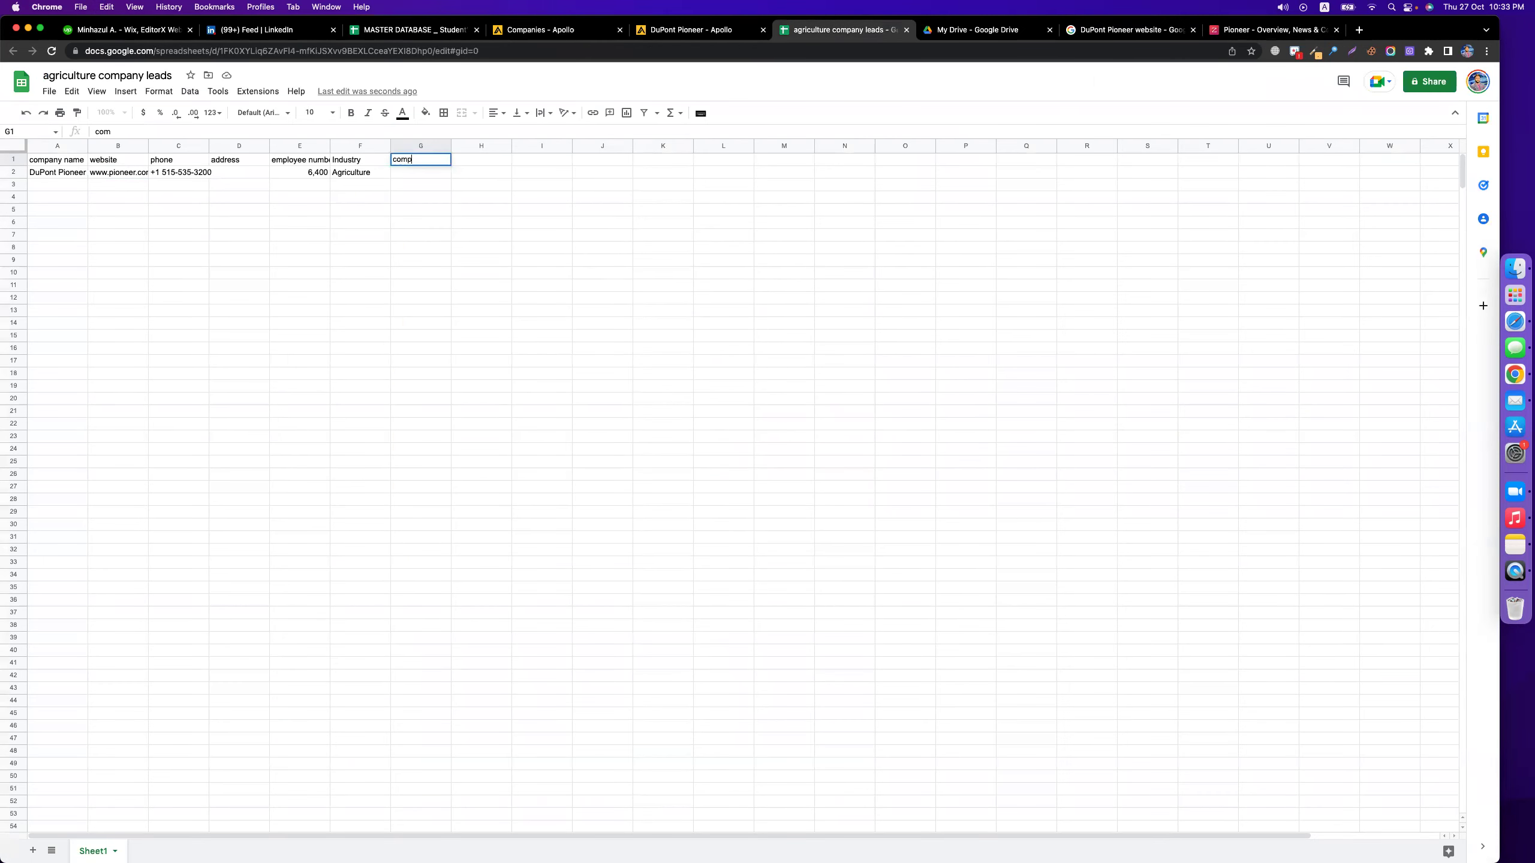
type("ititor 01")
key("Tab")
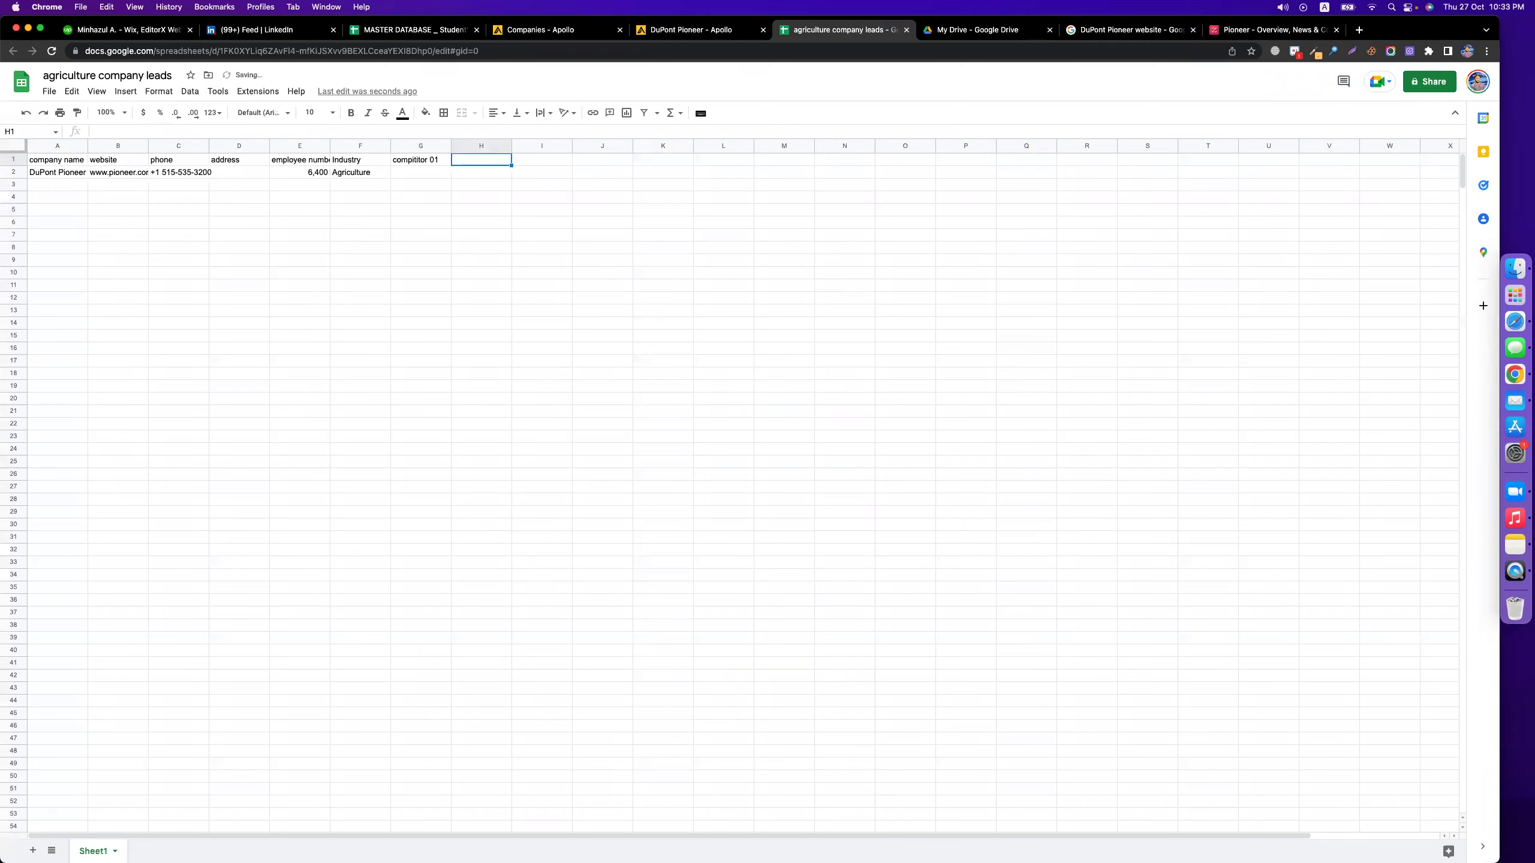
- Paste Land OLakes Inc into cell G2 as DuPont Pioneer's first competitor
left_click(416, 172)
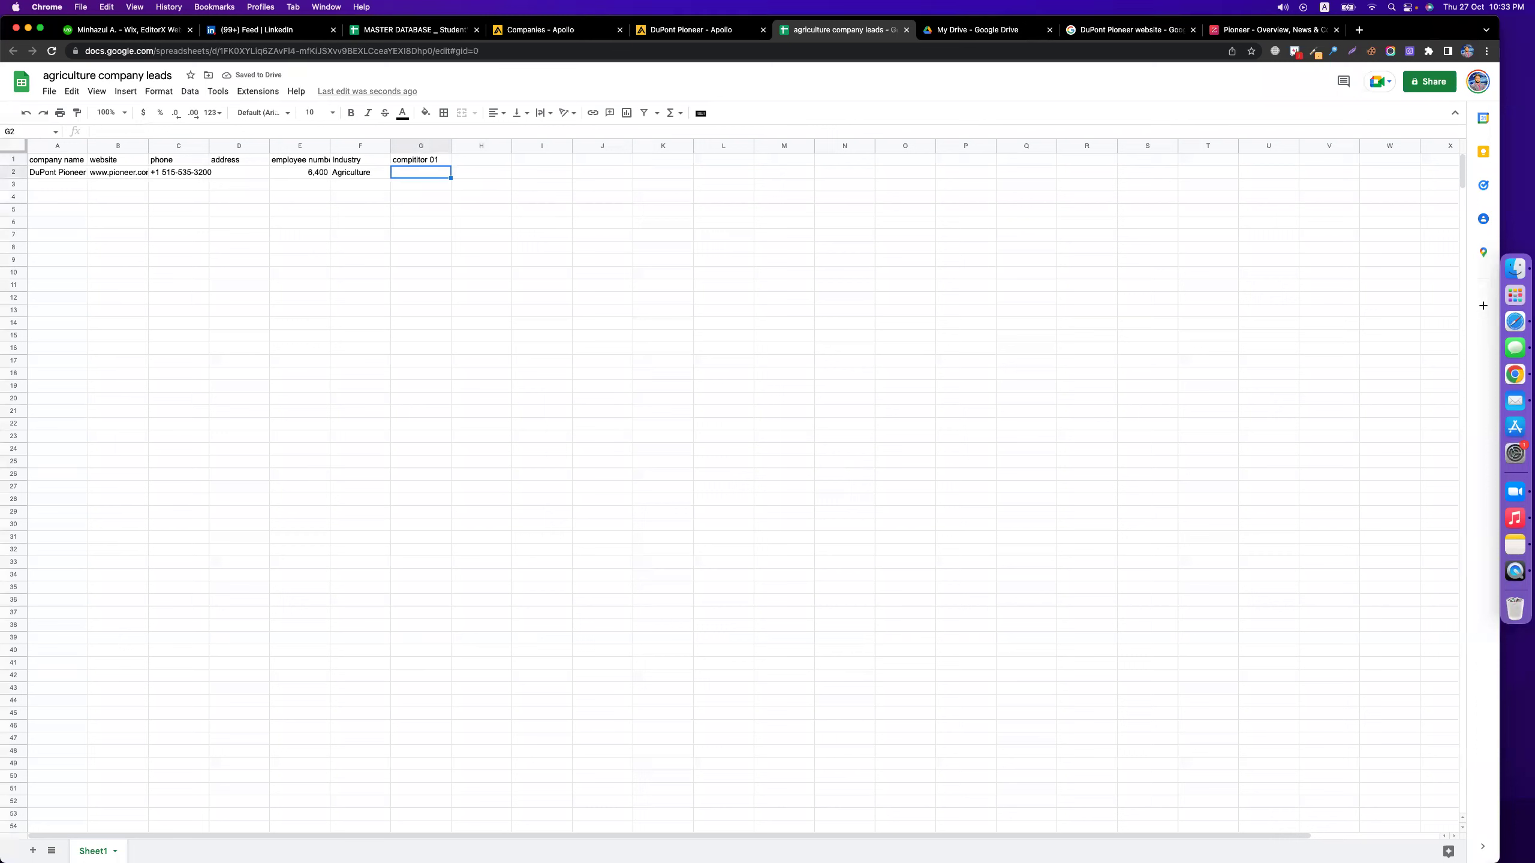
double_click(428, 172)
key("super+v")
left_click(479, 233)
- Duplicate the competitor header and value from G1:G2 into H1:H2
left_click(433, 162)
left_click(433, 172)
key("super+c")
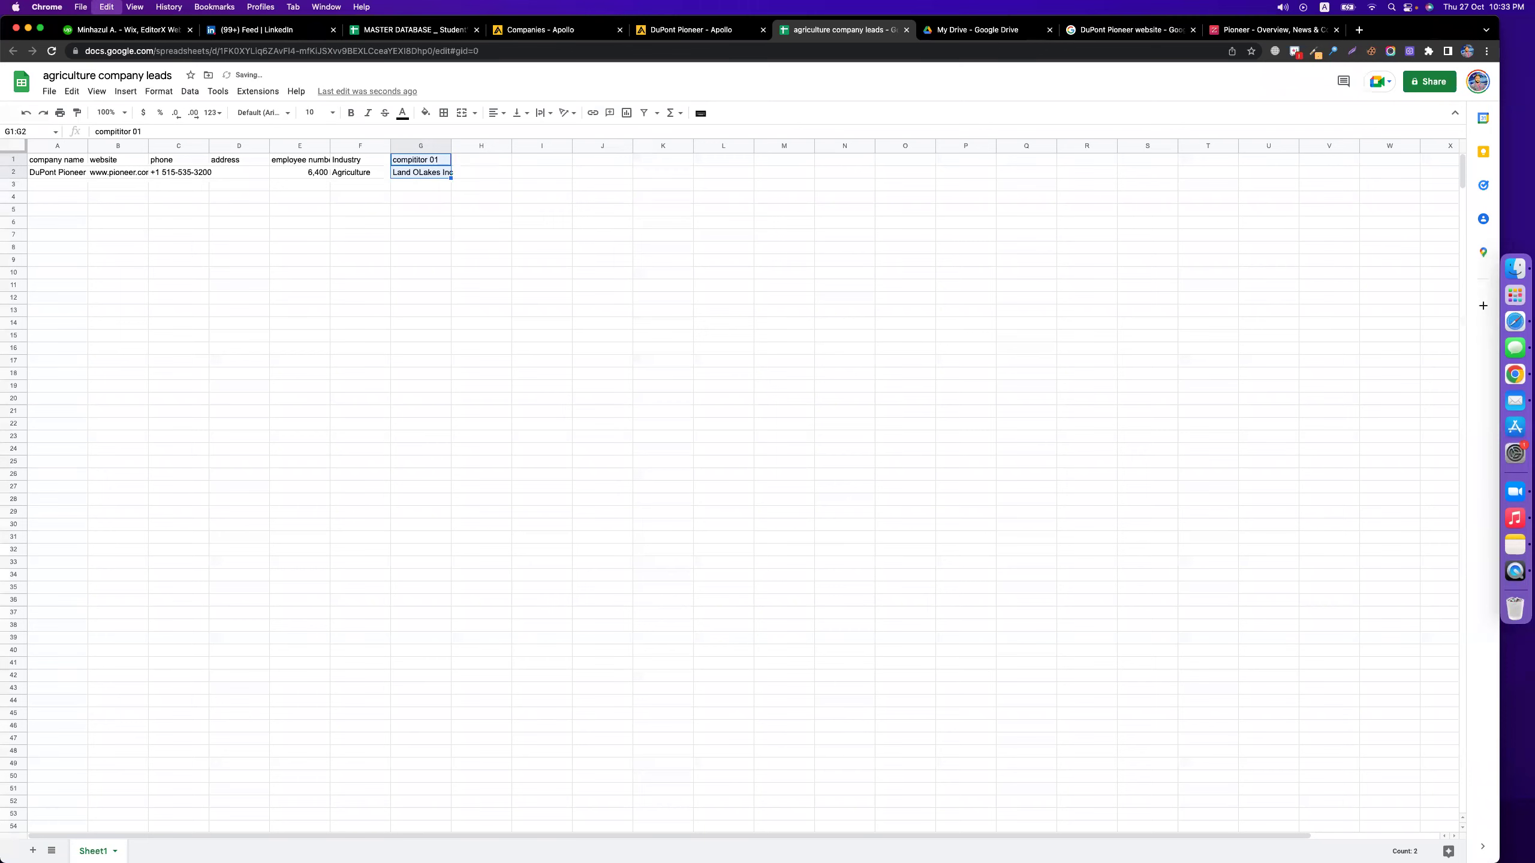
left_click(481, 160)
key("super+v")
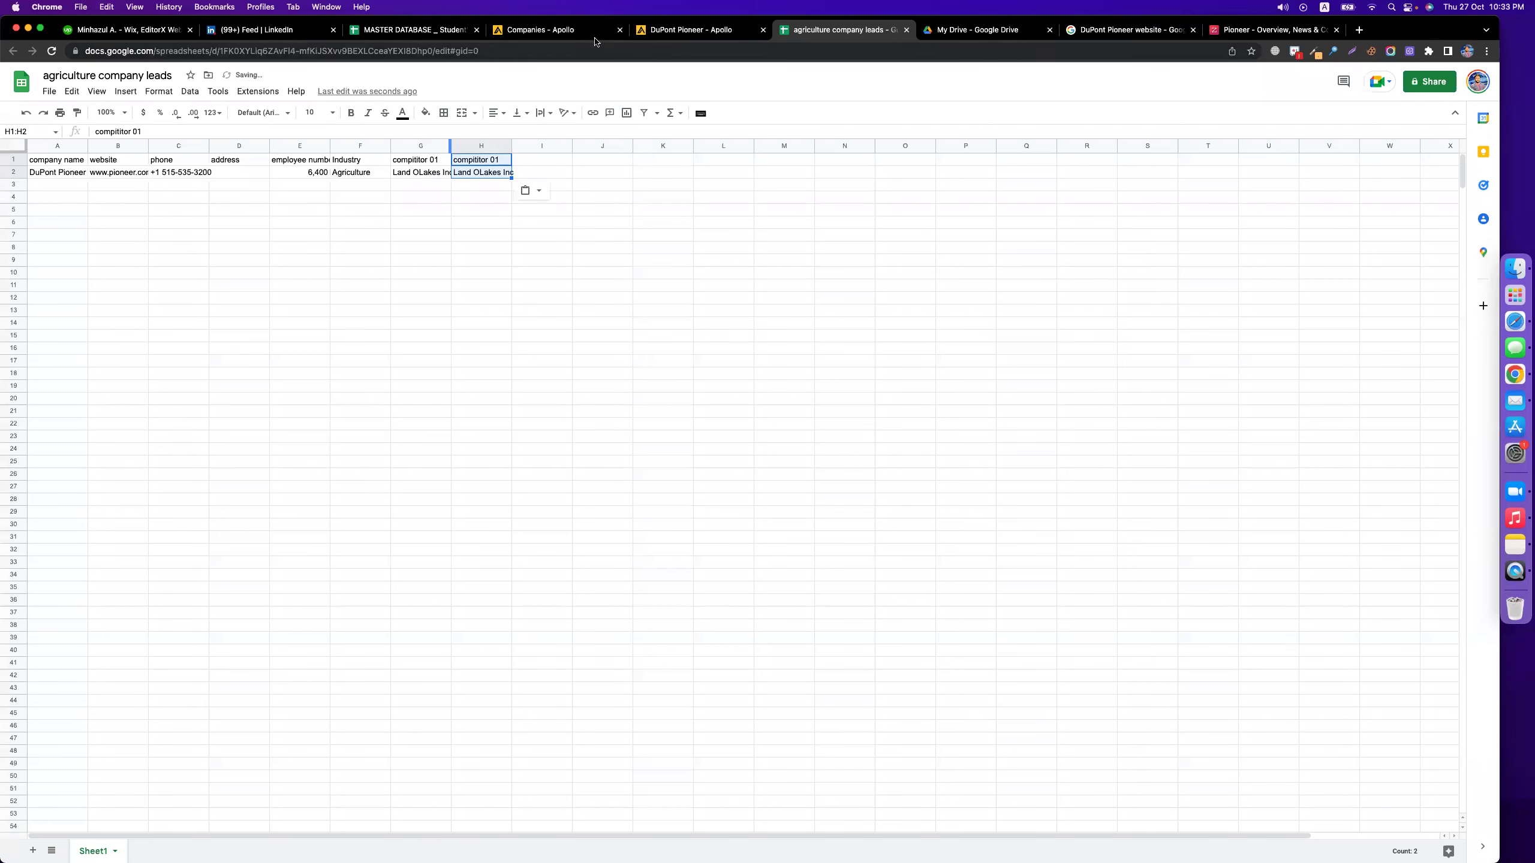
- Copy the second top competitor, Bunge Ltd, from Pioneer's ZoomInfo page and paste it into cell H2
left_click(674, 31)
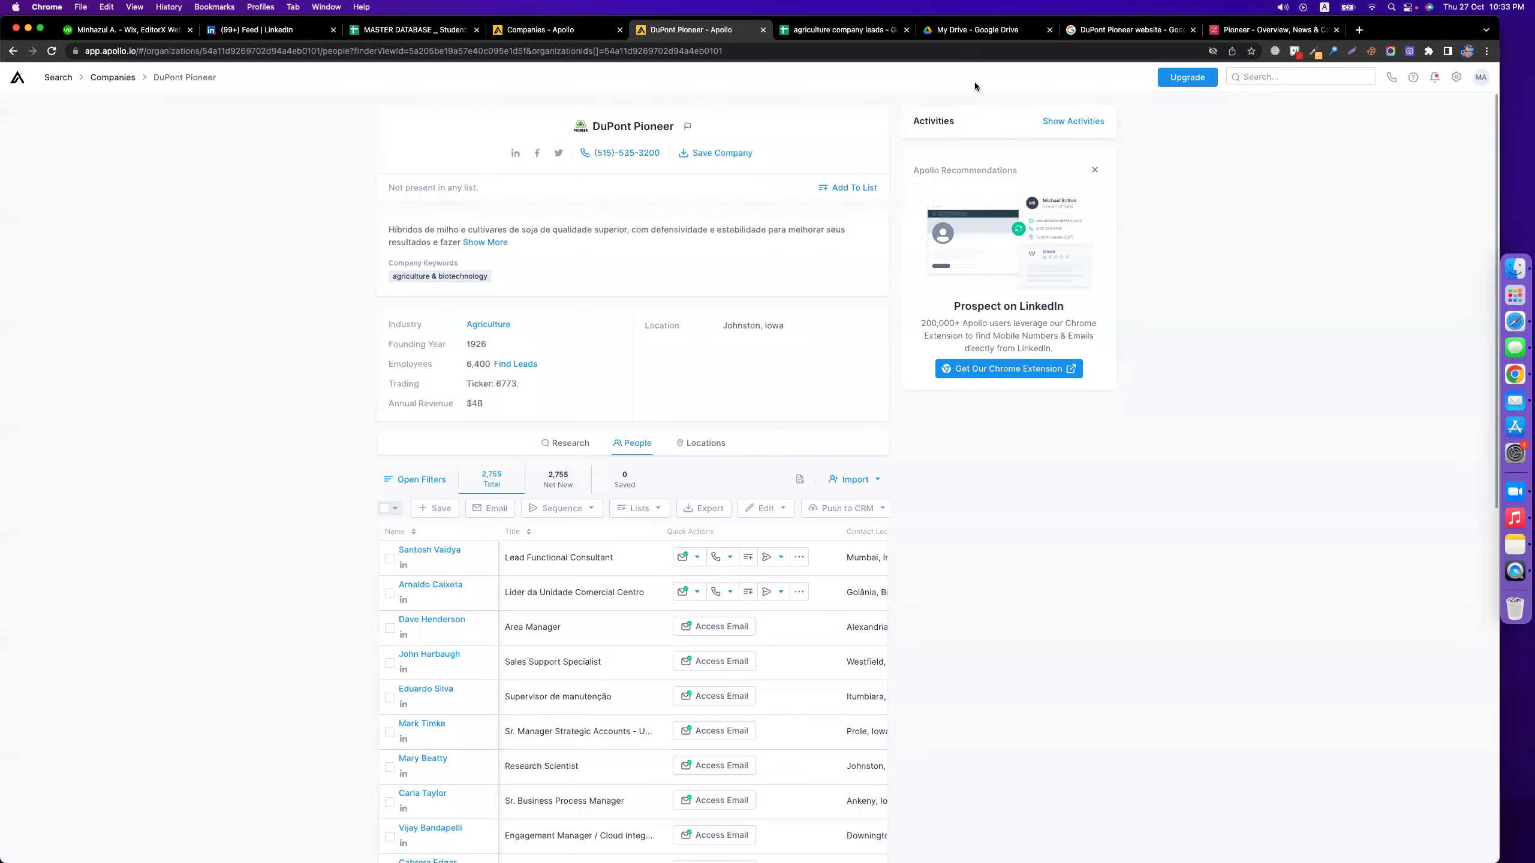
left_click(1272, 30)
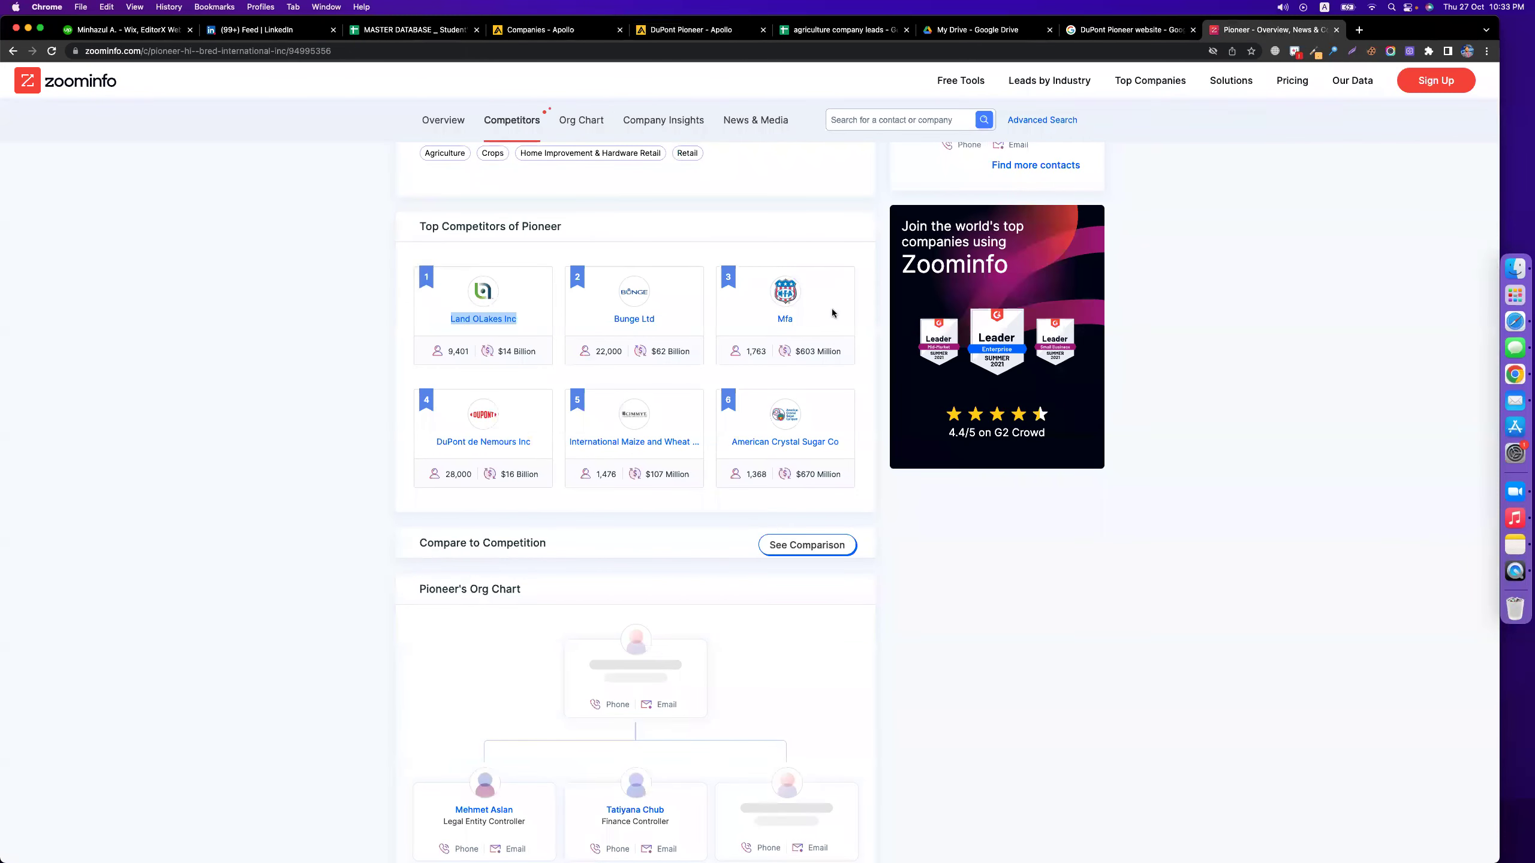
left_click(667, 229)
triple_click(623, 317)
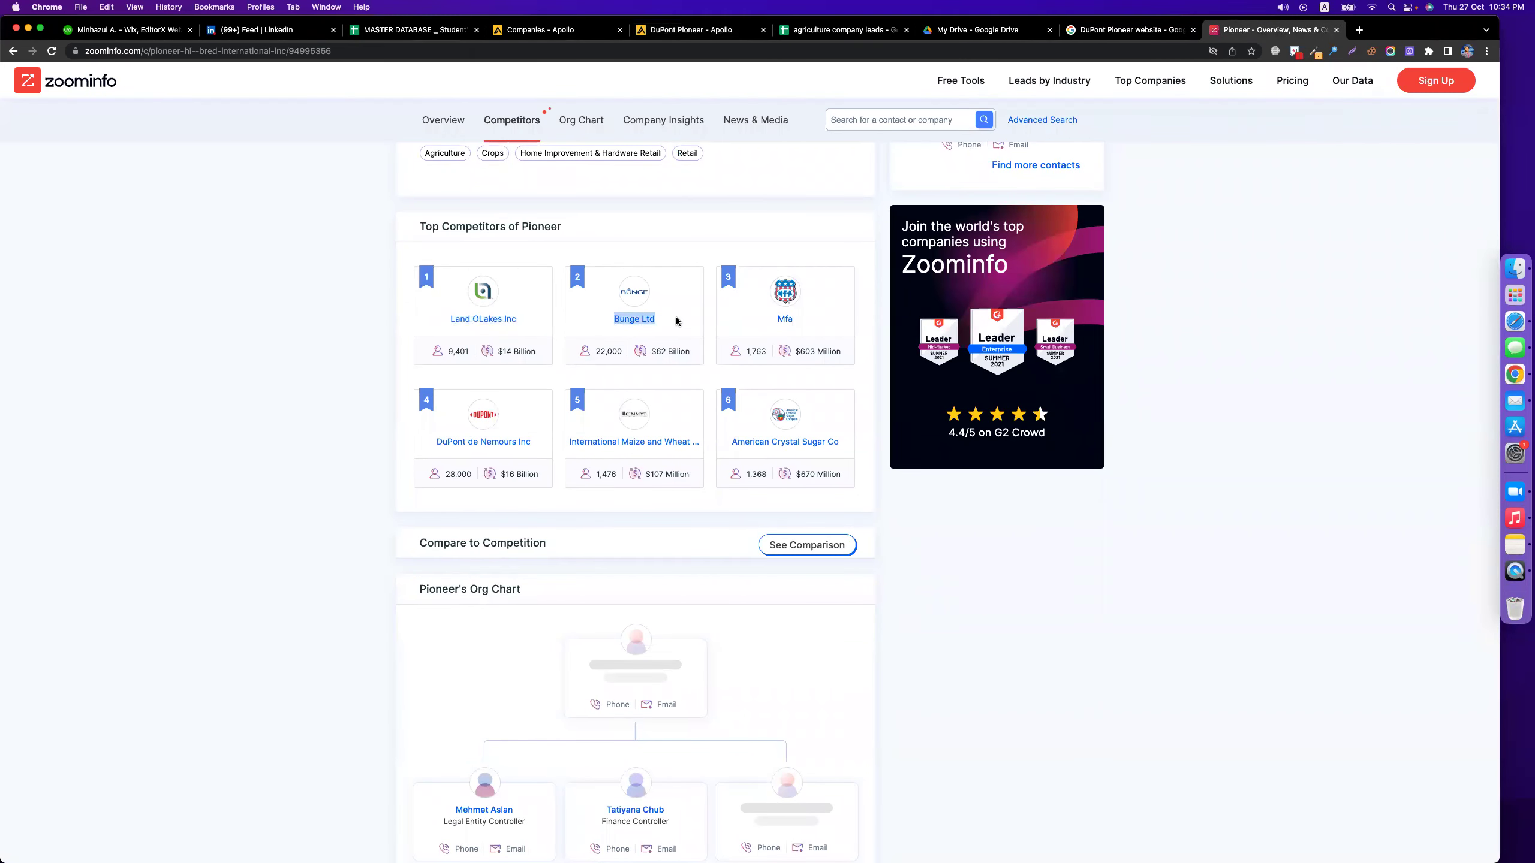
left_click(979, 29)
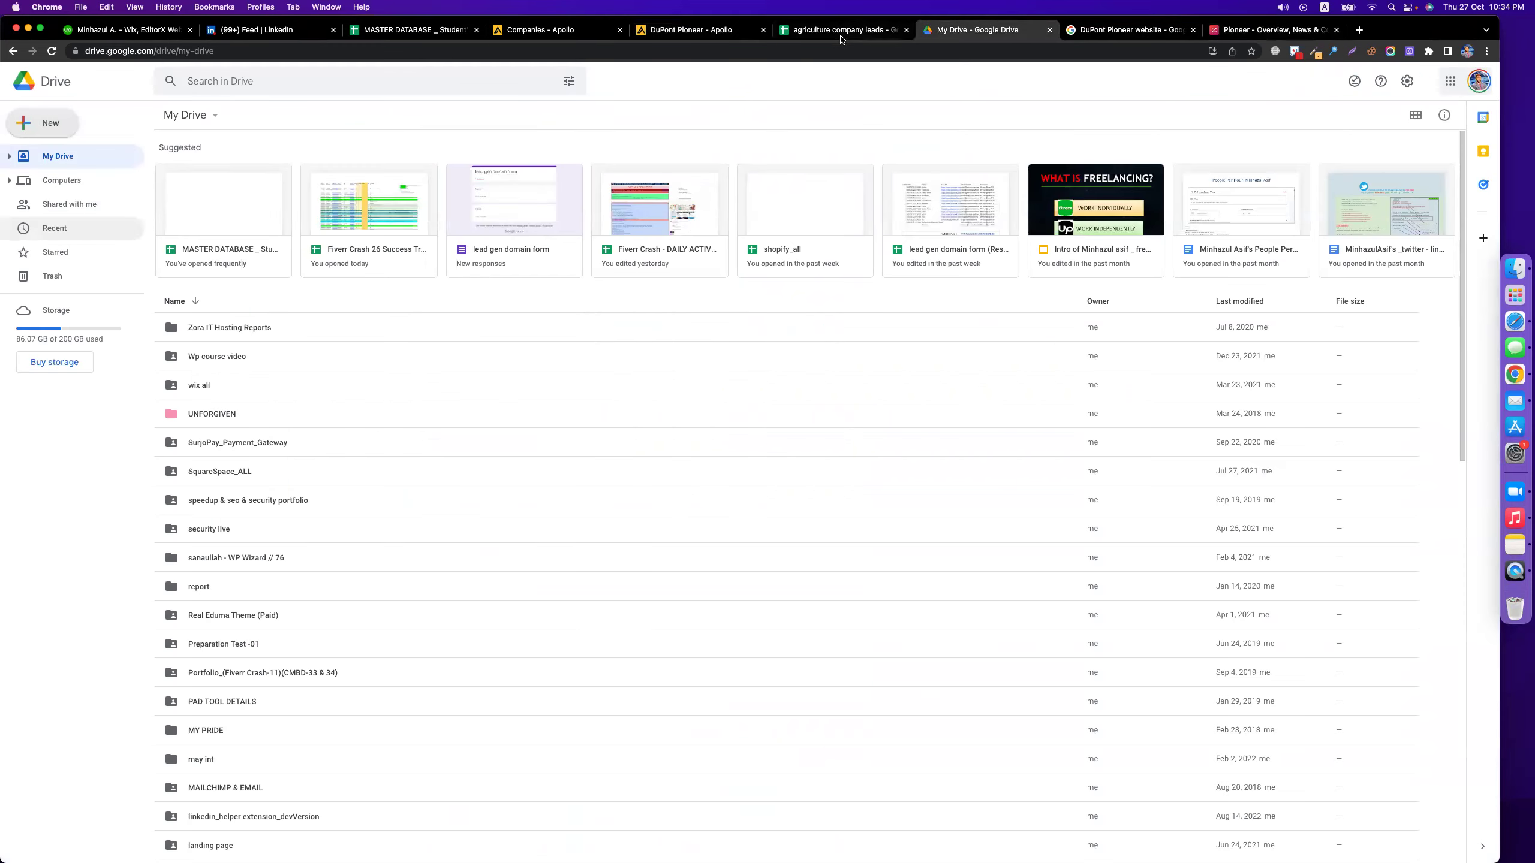
left_click(840, 29)
left_click(502, 173)
key("super+v")
- Change the header in cell H1 to "compititor 02"
left_click(506, 161)
double_click(507, 160)
type("2")
left_click(578, 211)
- Review the DuPont Pioneer row, checking its company name, phone and both competitor cells
left_click(63, 175)
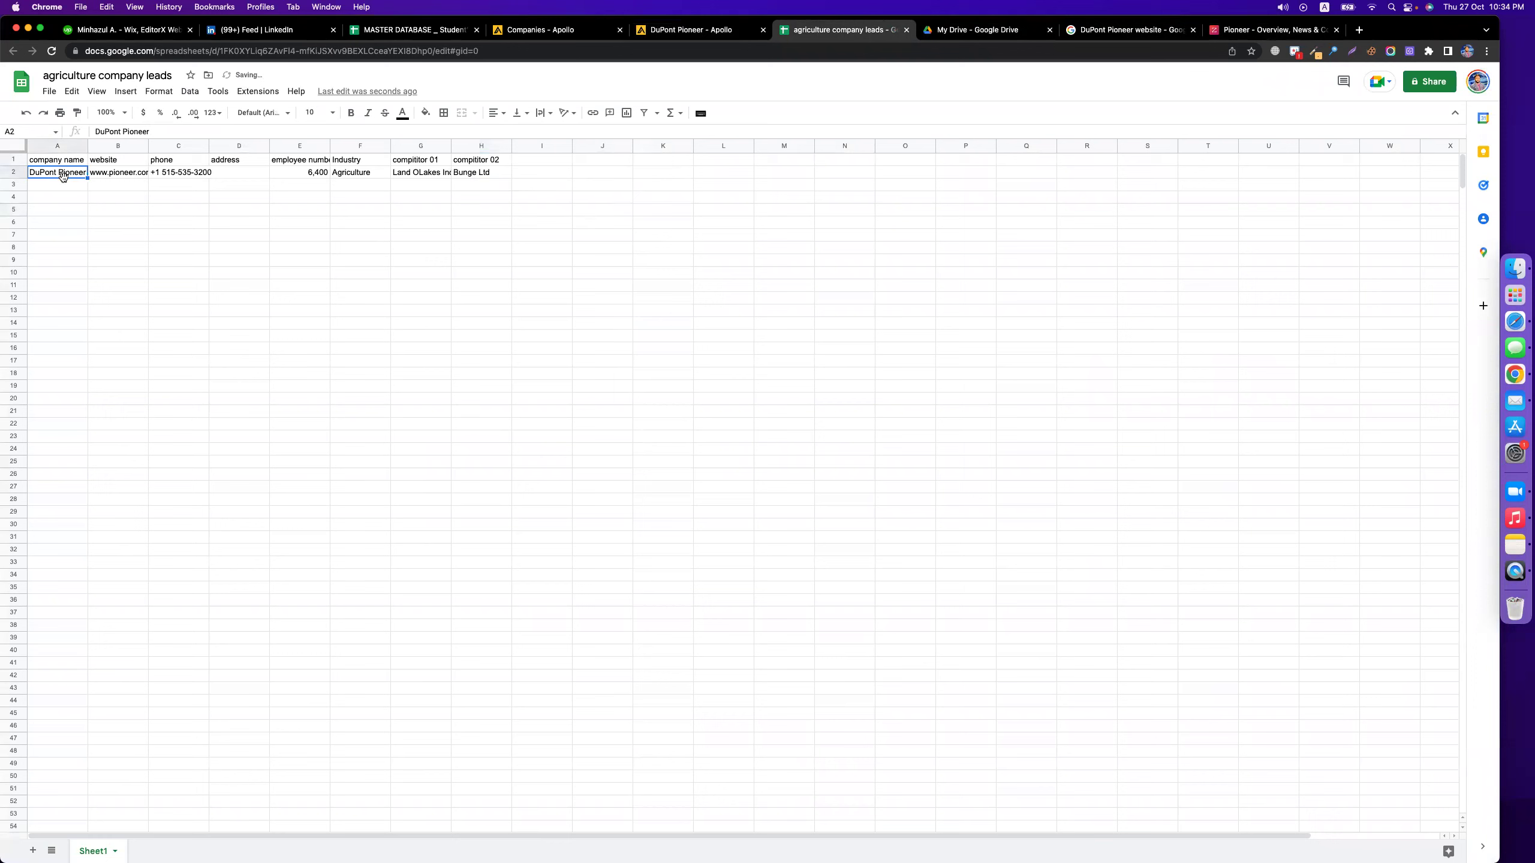
left_click(210, 237)
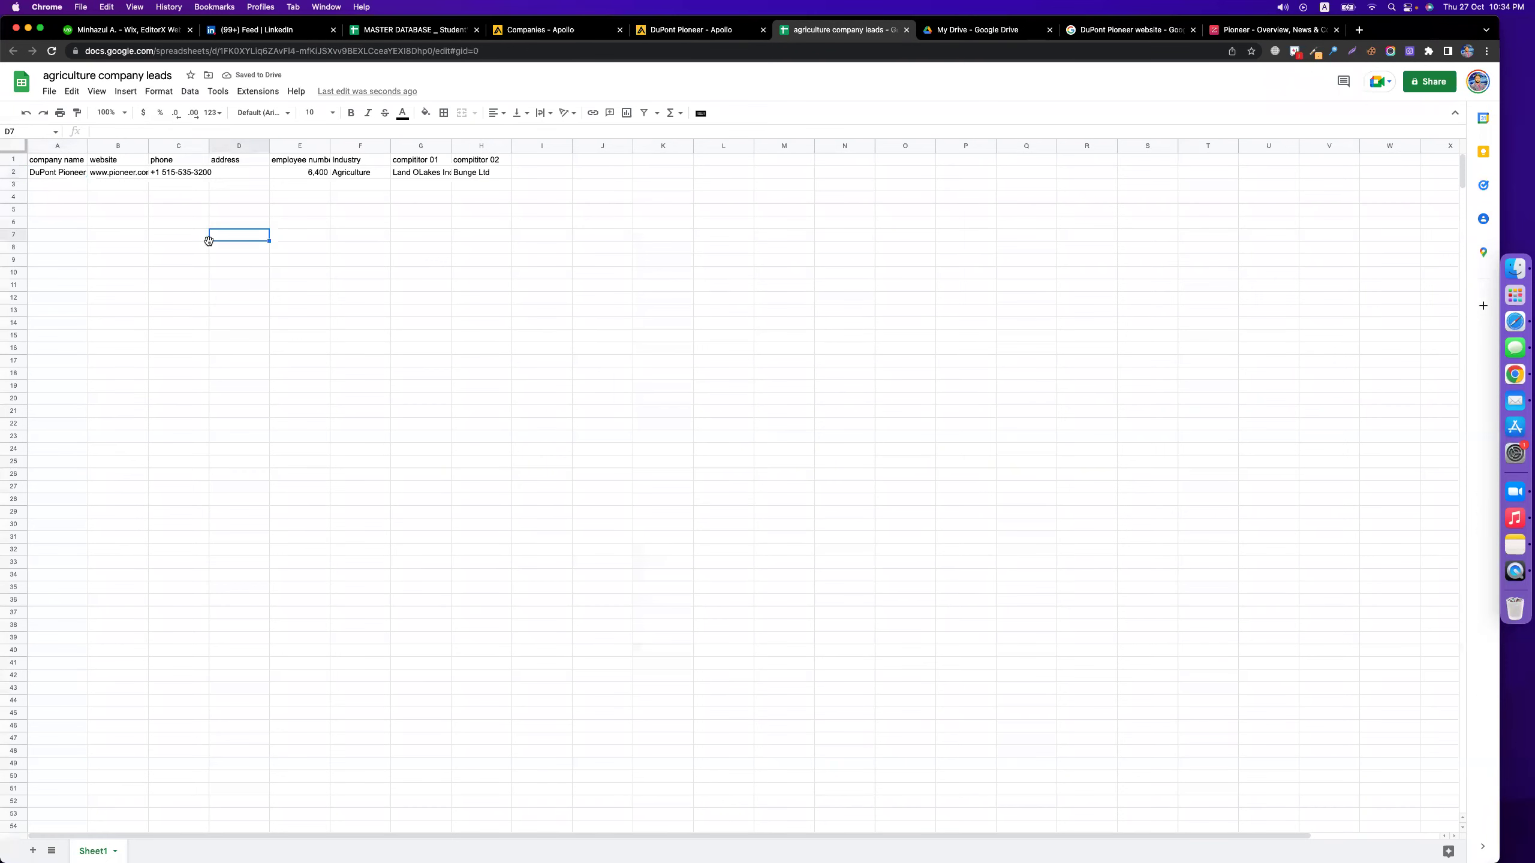
left_click(56, 174)
left_click(245, 220)
left_click(177, 175)
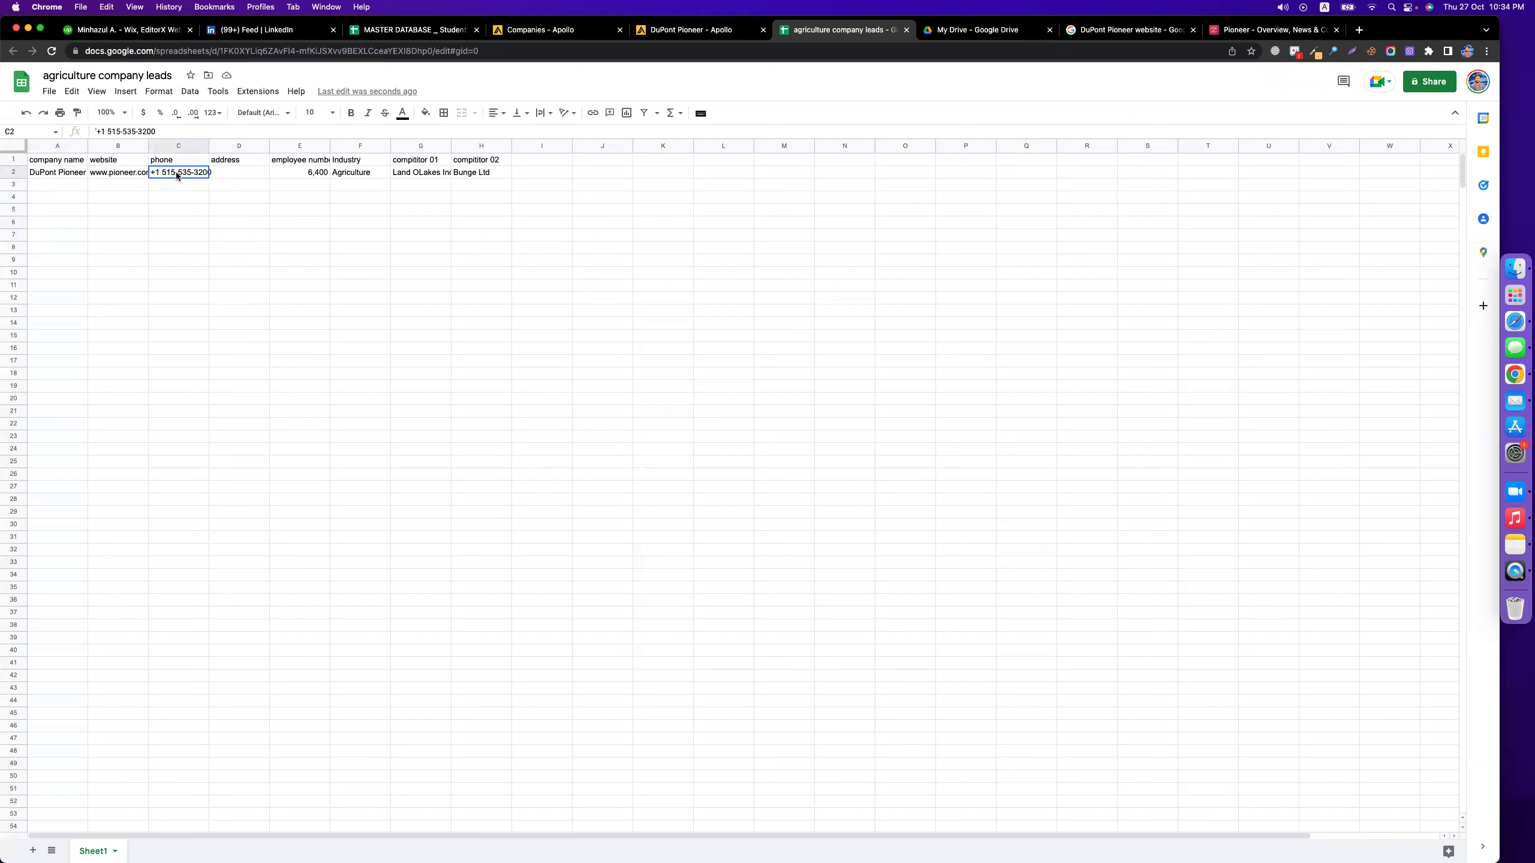
left_click(301, 207)
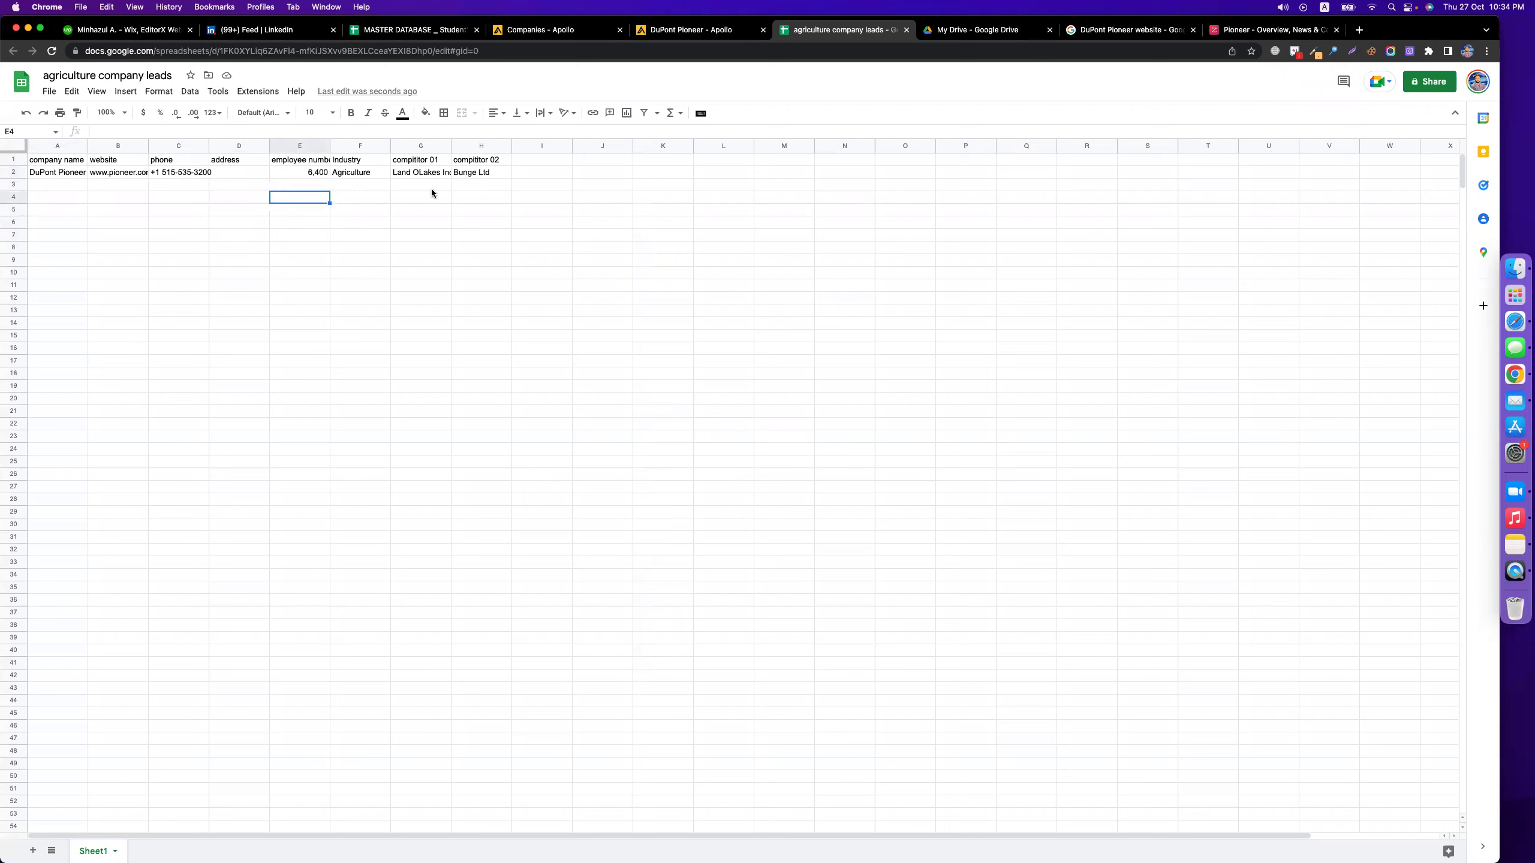
left_click(412, 174)
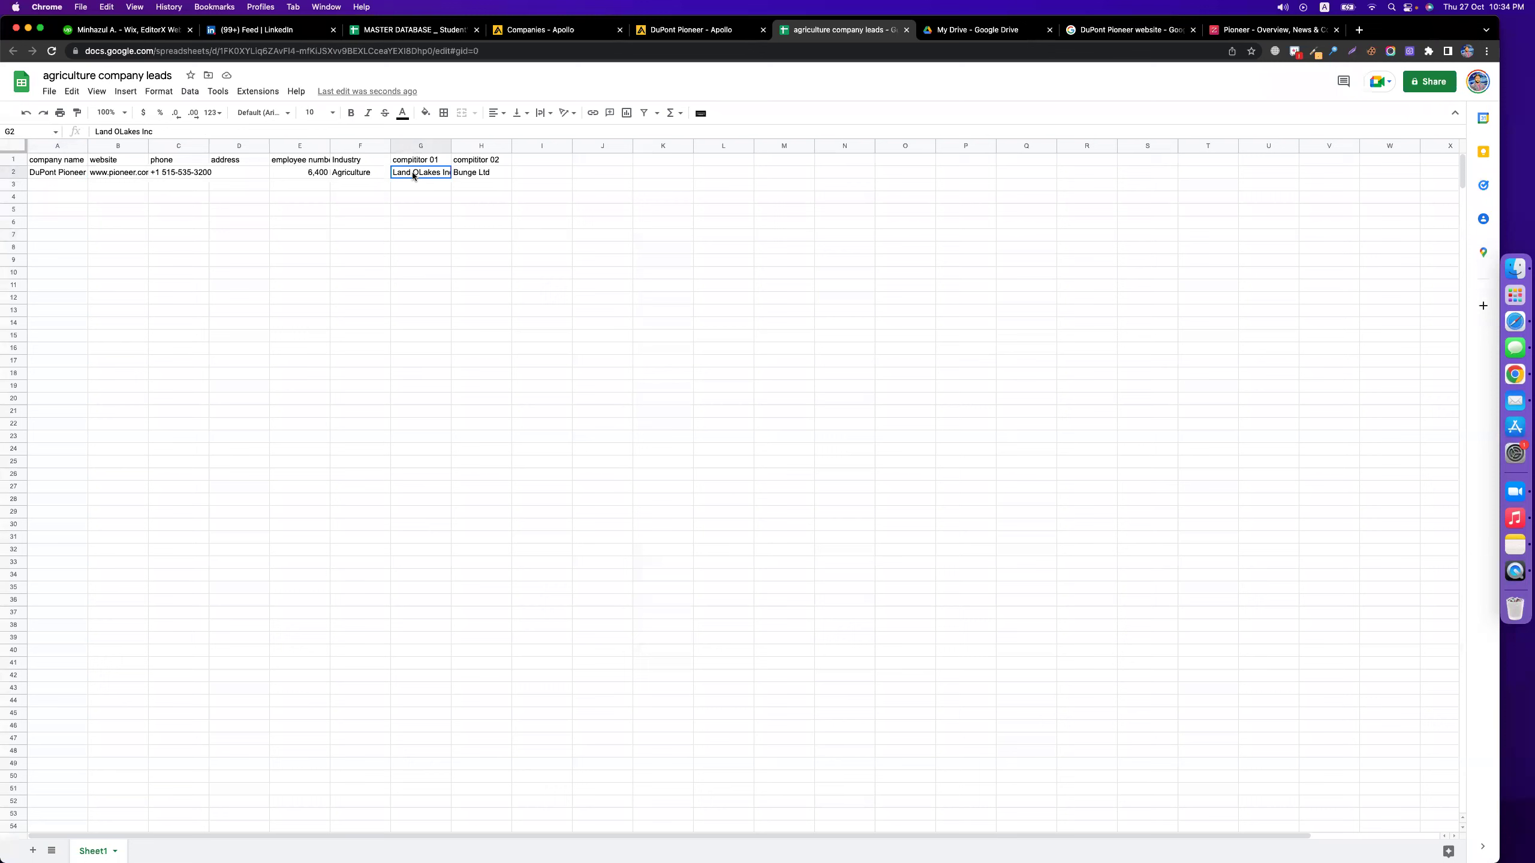
left_click(483, 174)
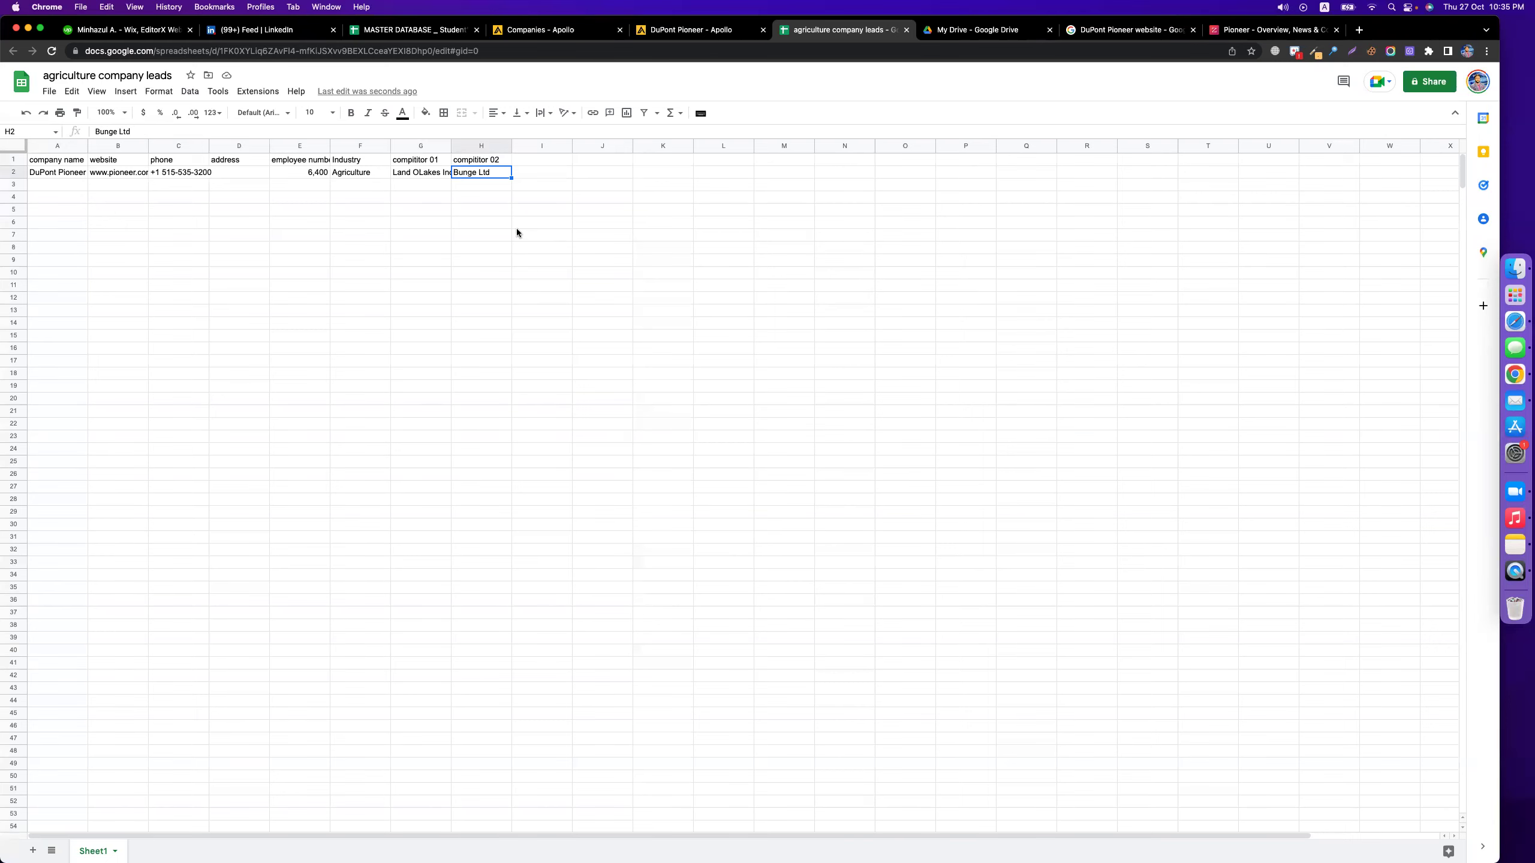
- Check DuPont Pioneer's Apollo profile for an address and copy the full headquarters address from Pioneer's ZoomInfo overview
left_click(261, 170)
left_click(674, 32)
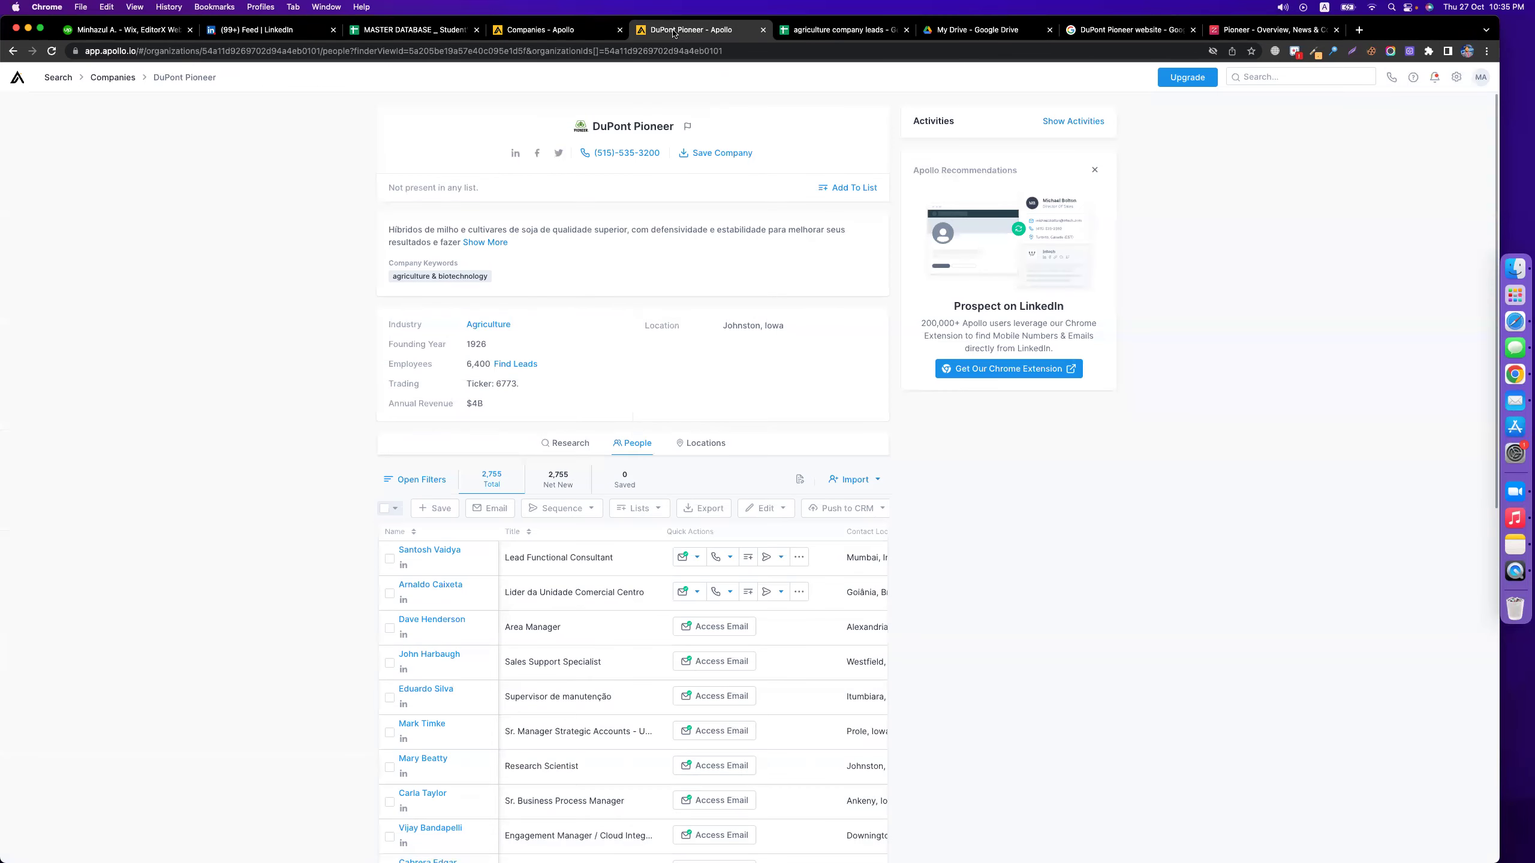
scroll(217, 470, "down", 3)
scroll(217, 473, "up", 3)
scroll(1024, 549, "down", 10)
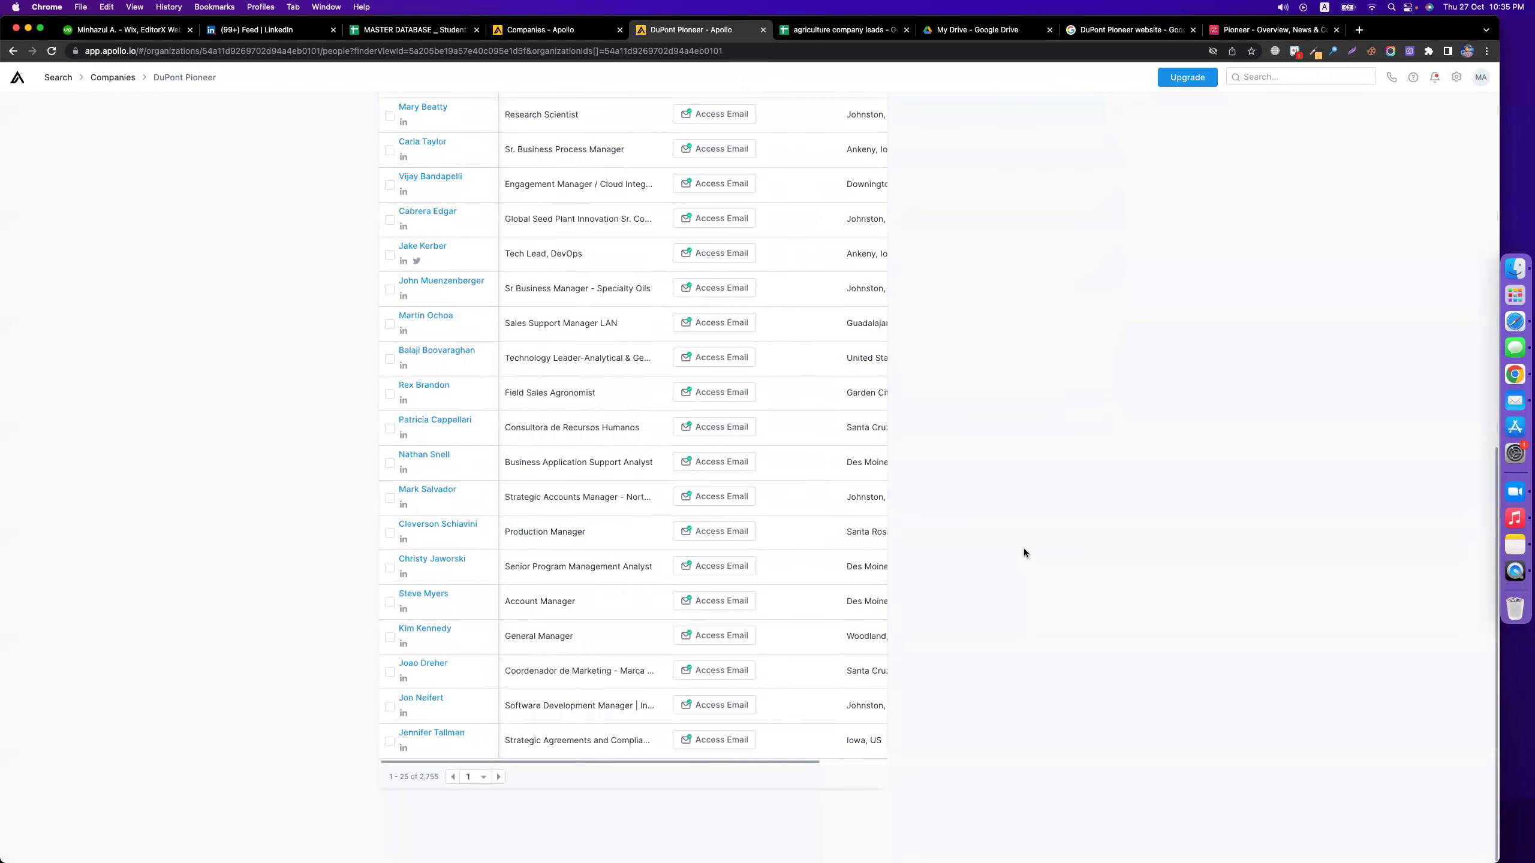
scroll(1024, 548, "up", 10)
left_click(1272, 29)
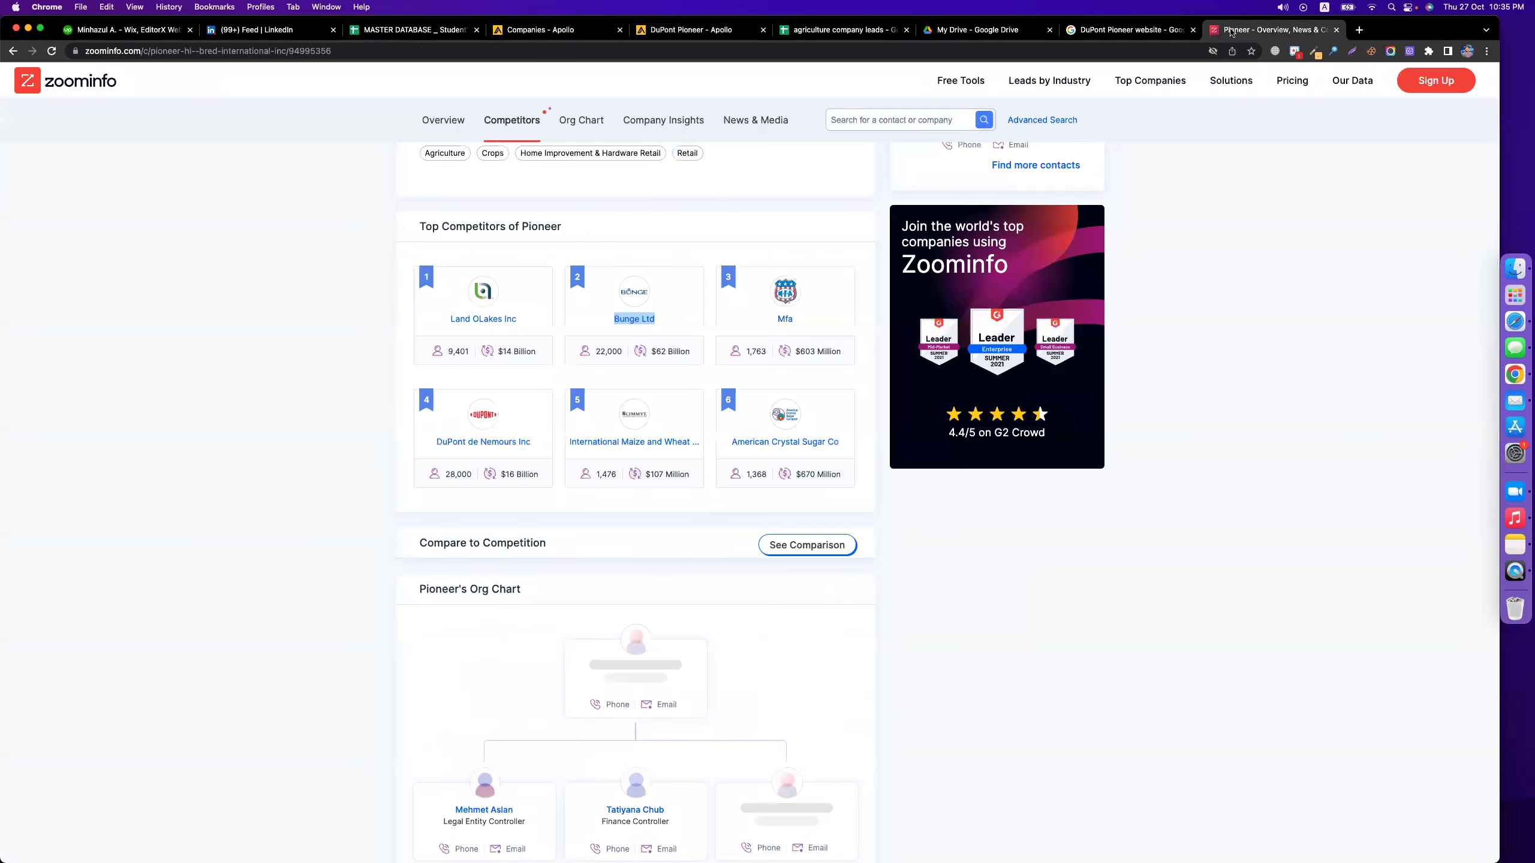
scroll(340, 353, "up", 8)
left_click_drag(501, 399, 707, 400)
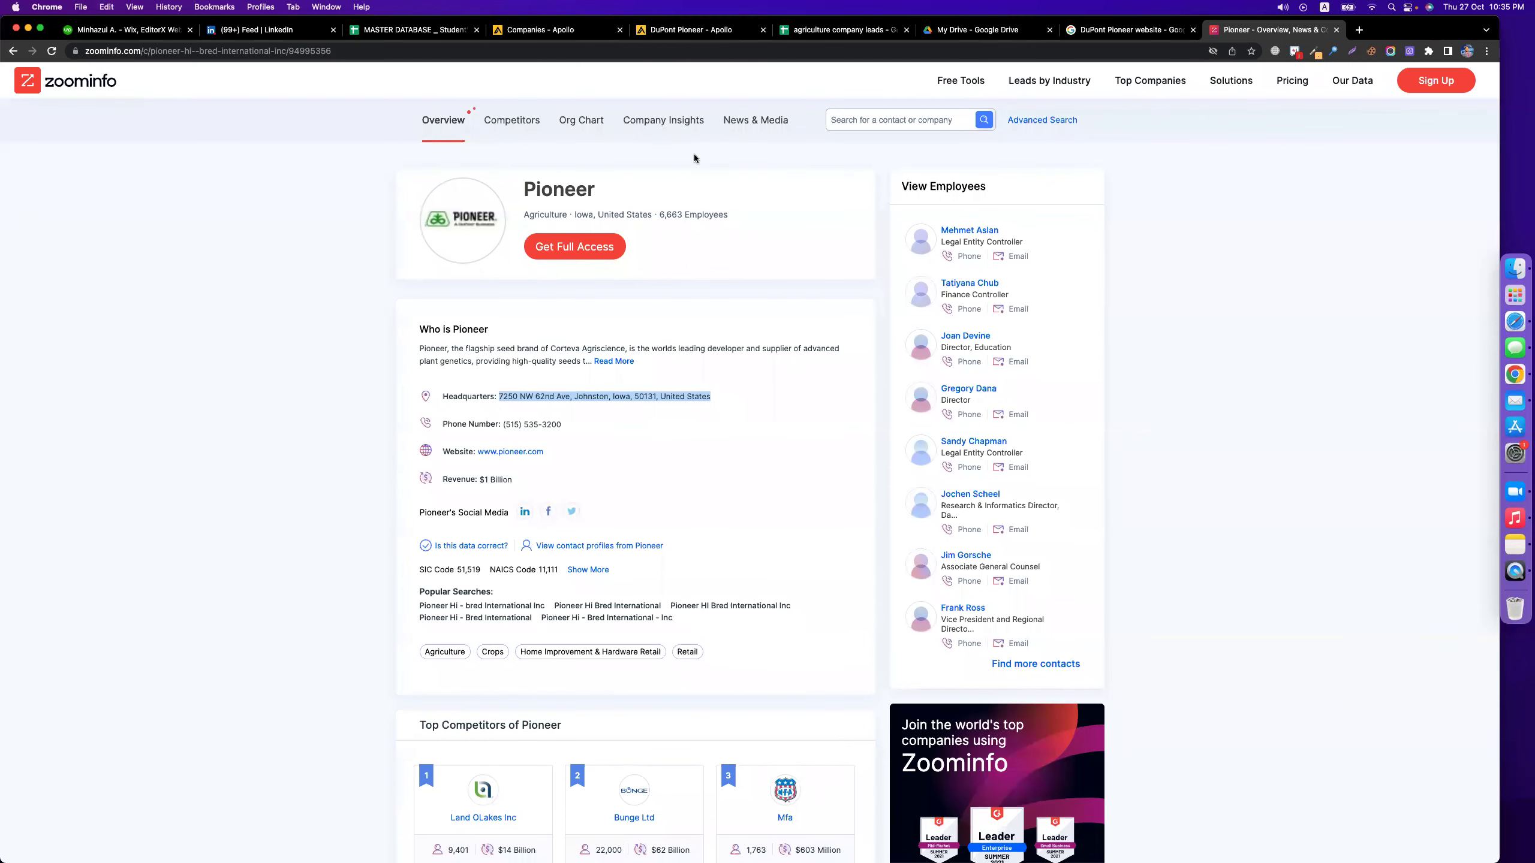
scroll(504, 484, "down", 10)
scroll(494, 523, "up", 10)
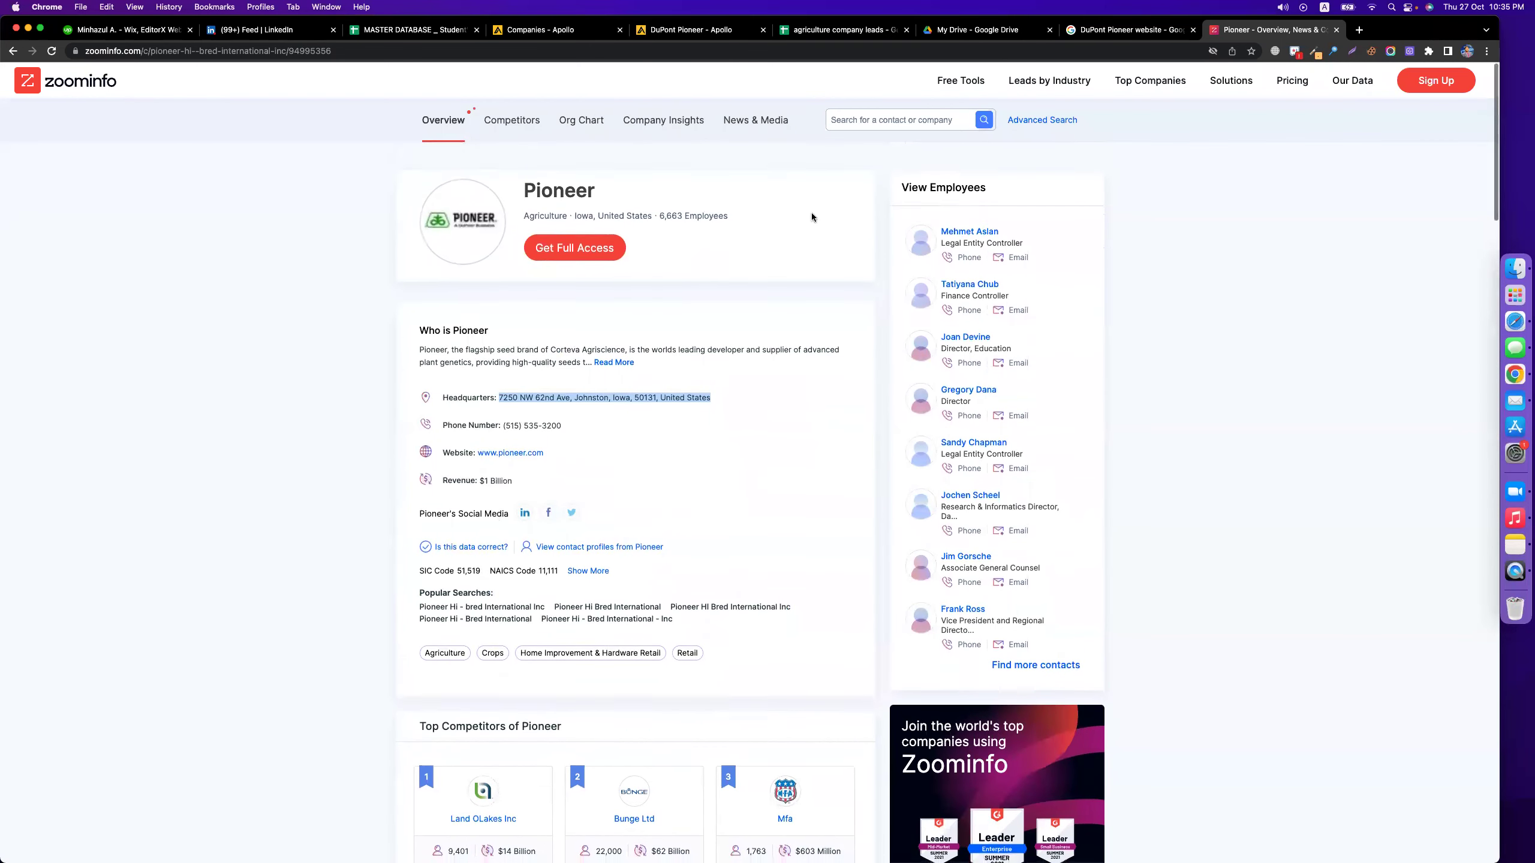
- Paste the company's headquarters address into cell D2 of the leads sheet
left_click(840, 29)
double_click(250, 173)
key("super+v")
left_click(346, 296)
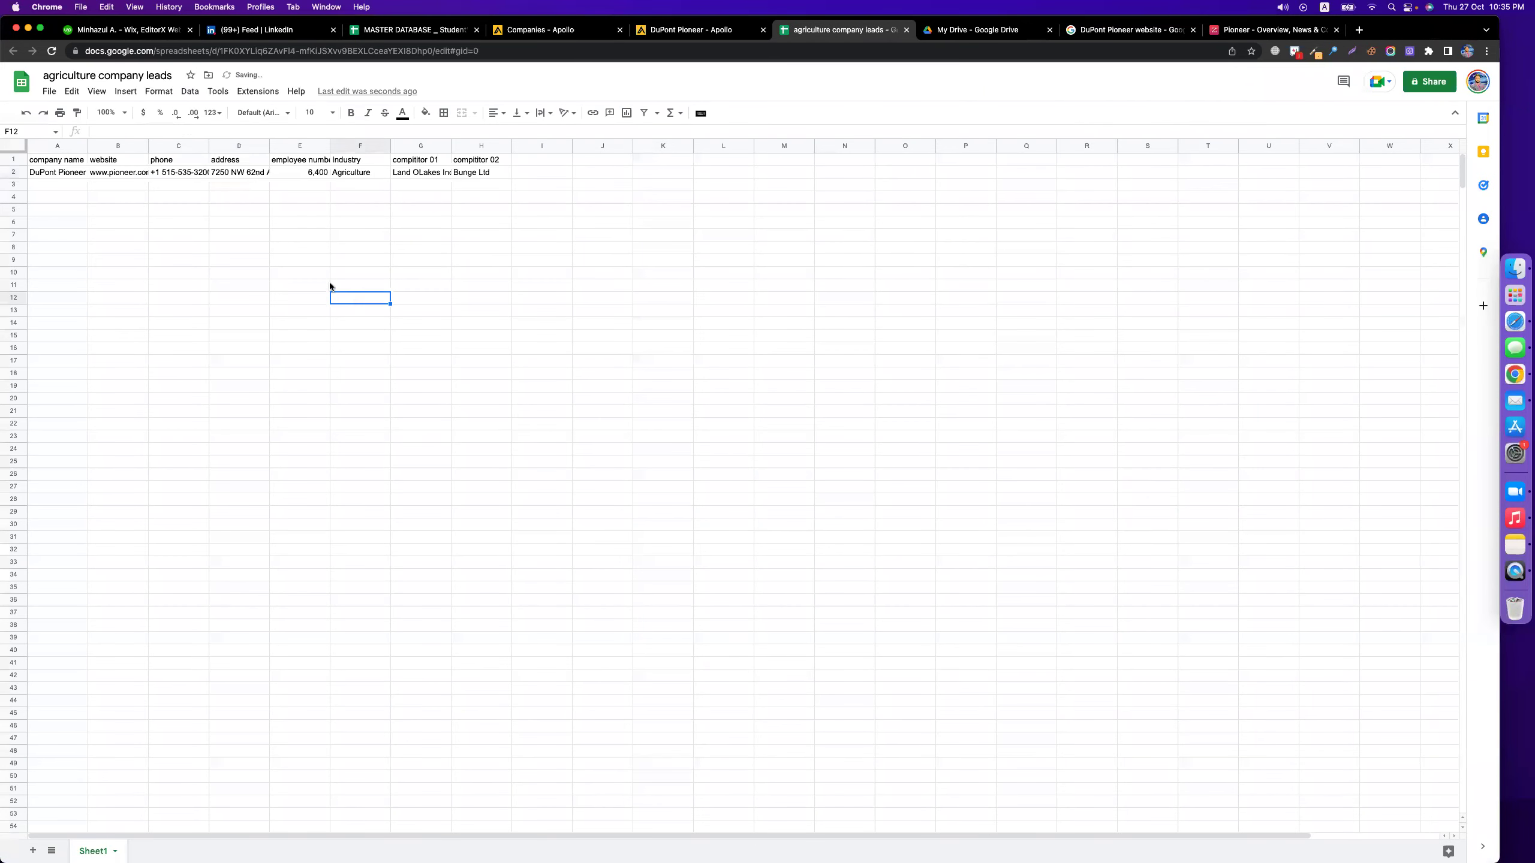
left_click(369, 183)
left_click(286, 223)
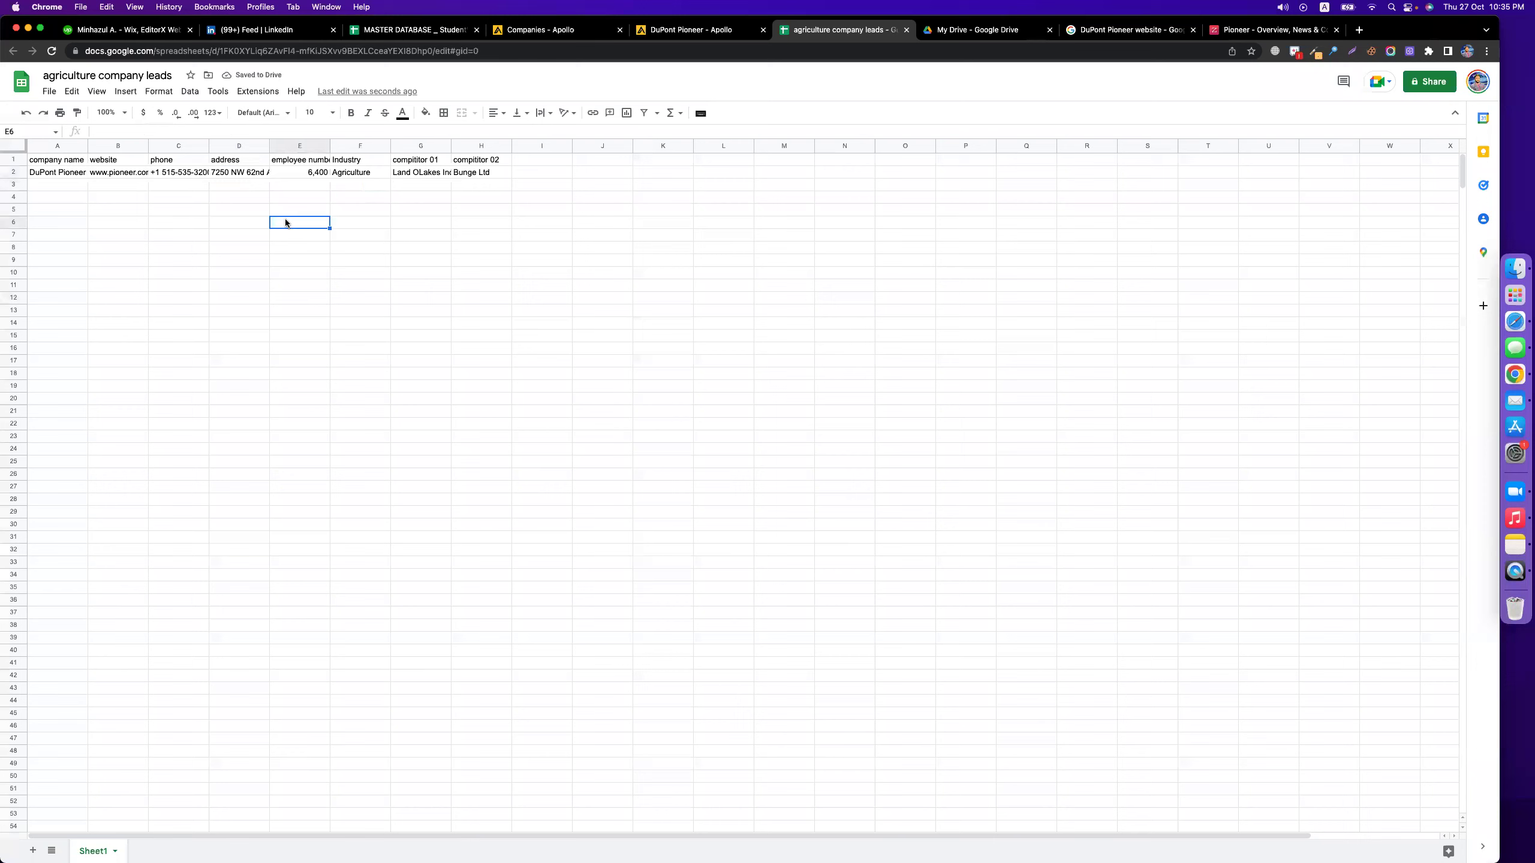
- Add a column header "contact email" in cell I1 of the leads sheet
left_click(697, 32)
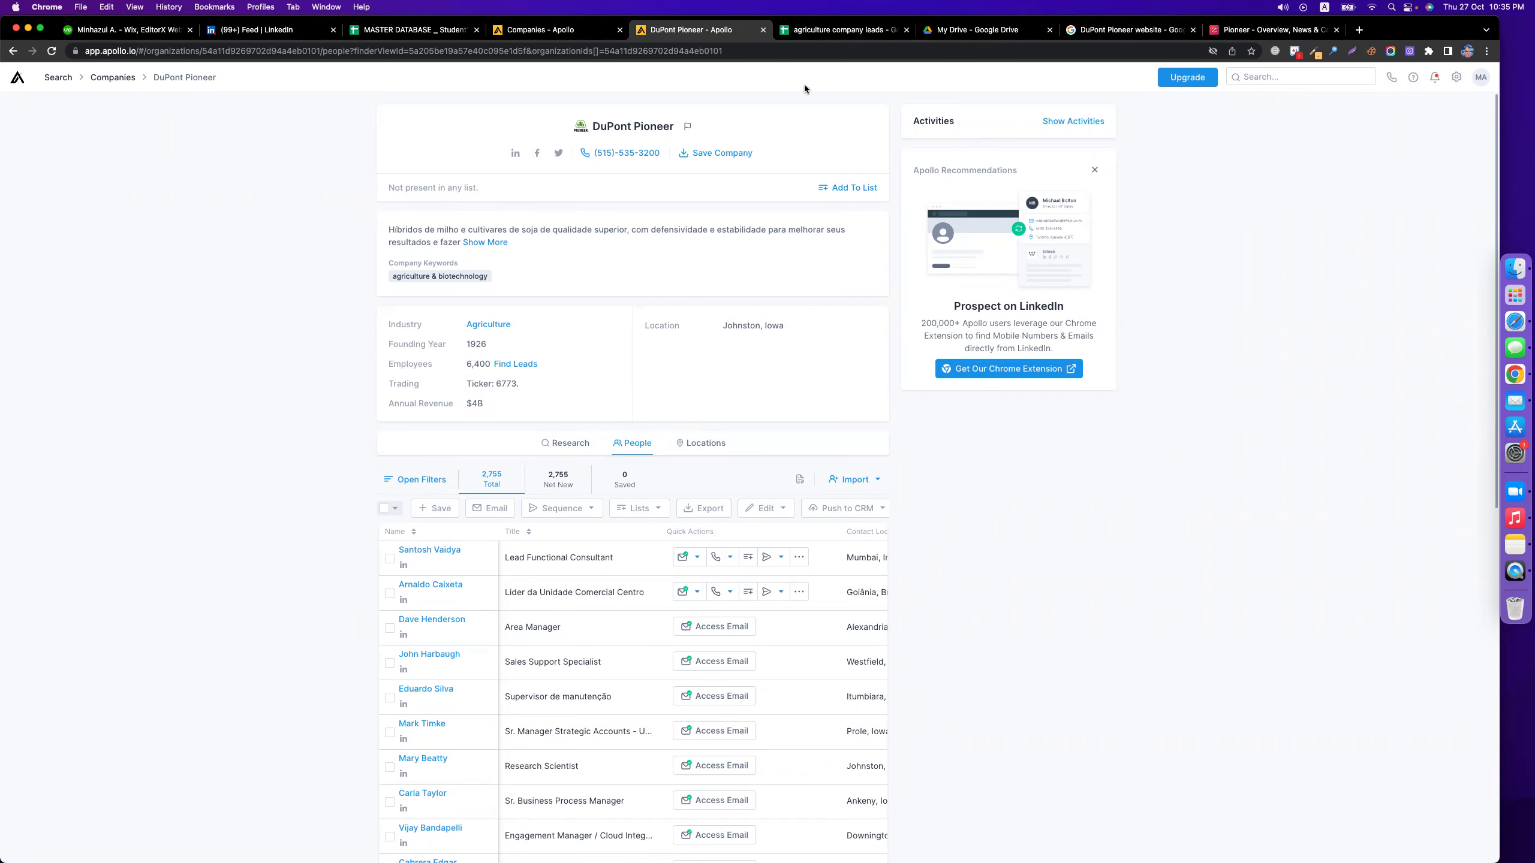
left_click(840, 30)
left_click(537, 161)
type("contact email")
left_click(650, 202)
left_click(553, 173)
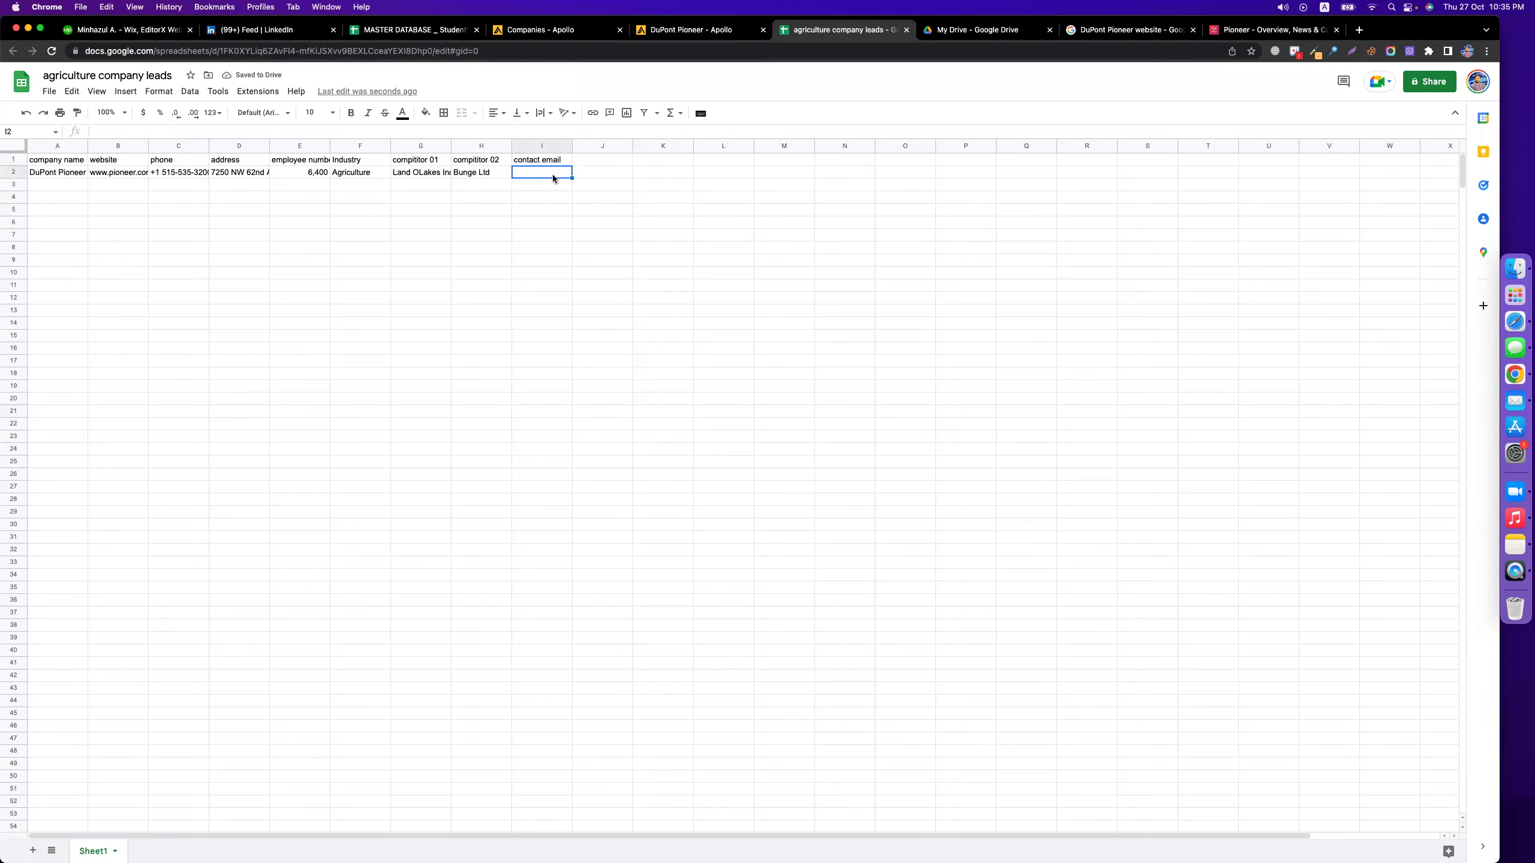
- Extend the I1 header with "(if 100+ mkt manager, <100 founder)" and widen column I to fit the text
double_click(561, 161)
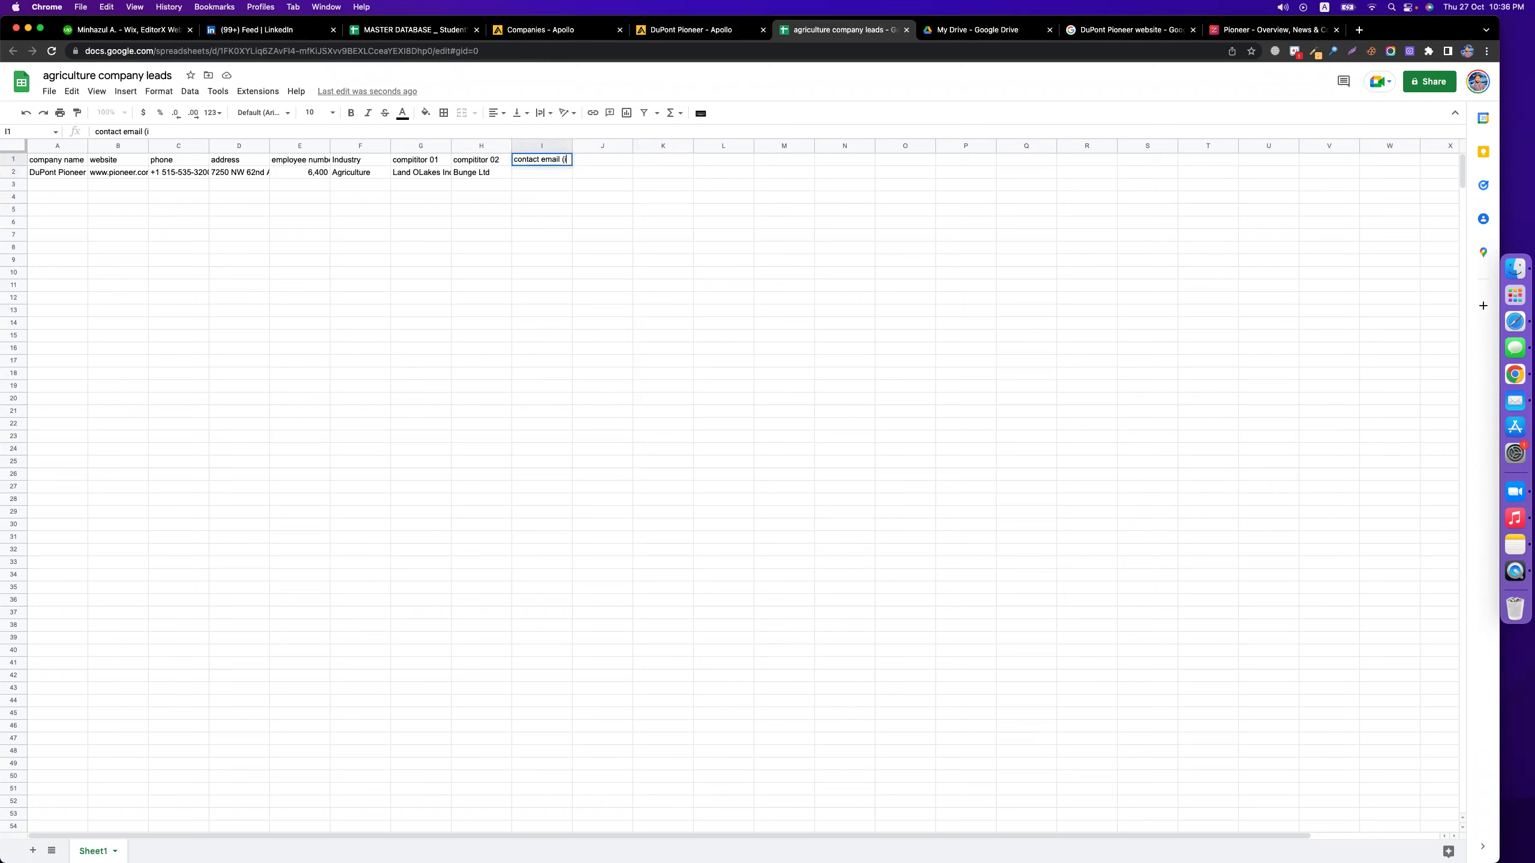
type("(if 100+ m")
type("kt manager, <100")
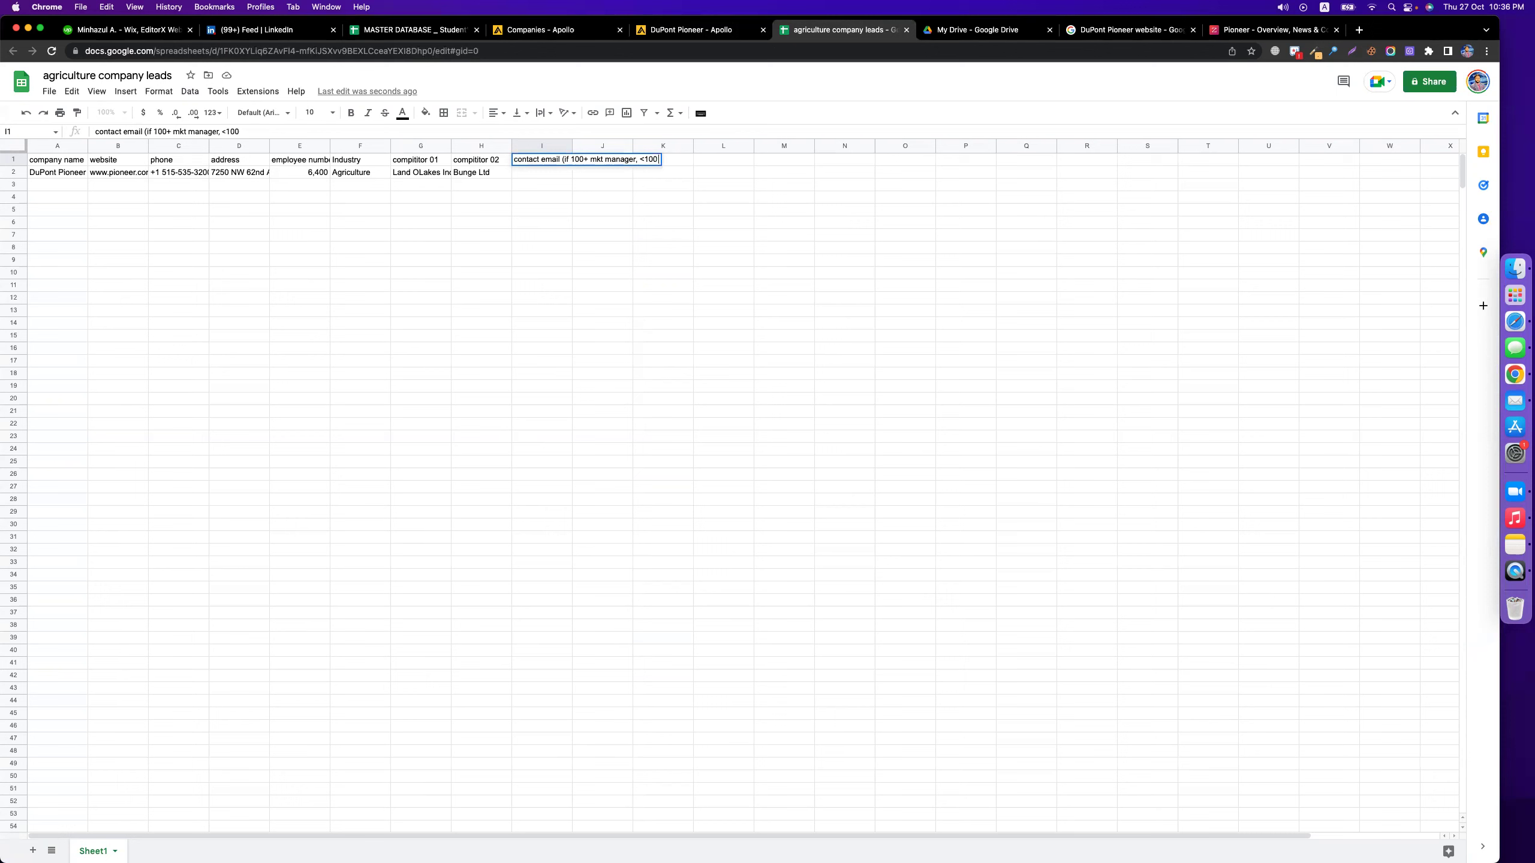
type(" founder)")
left_click(532, 175)
left_click_drag(571, 148, 718, 145)
- Confirm the I1 header, select cell I2 and examine the people listed on DuPont Pioneer's Apollo profile for a suitable contact
left_click(310, 174)
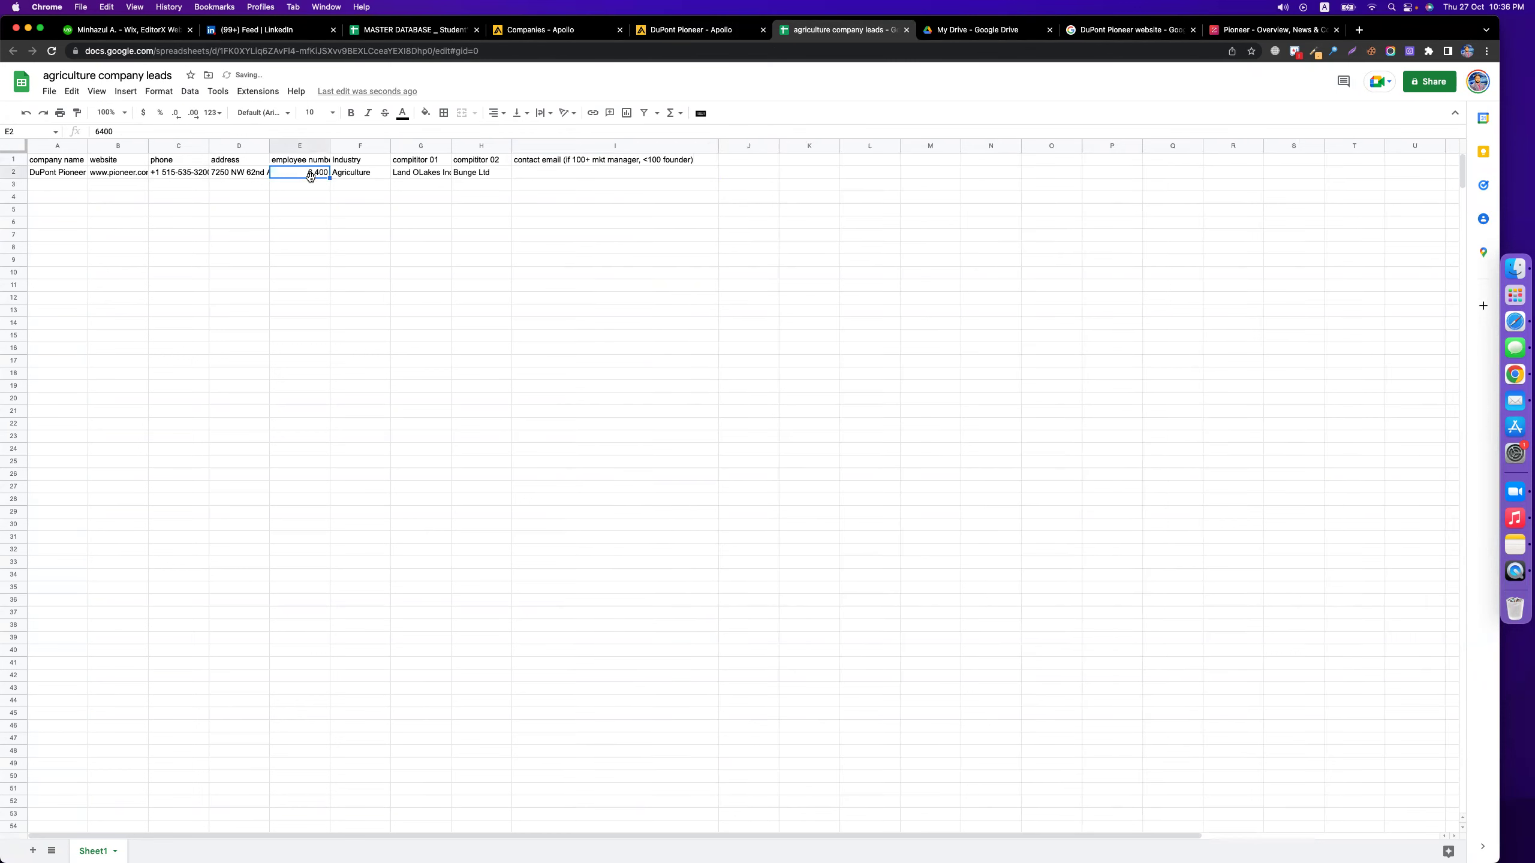
left_click(524, 174)
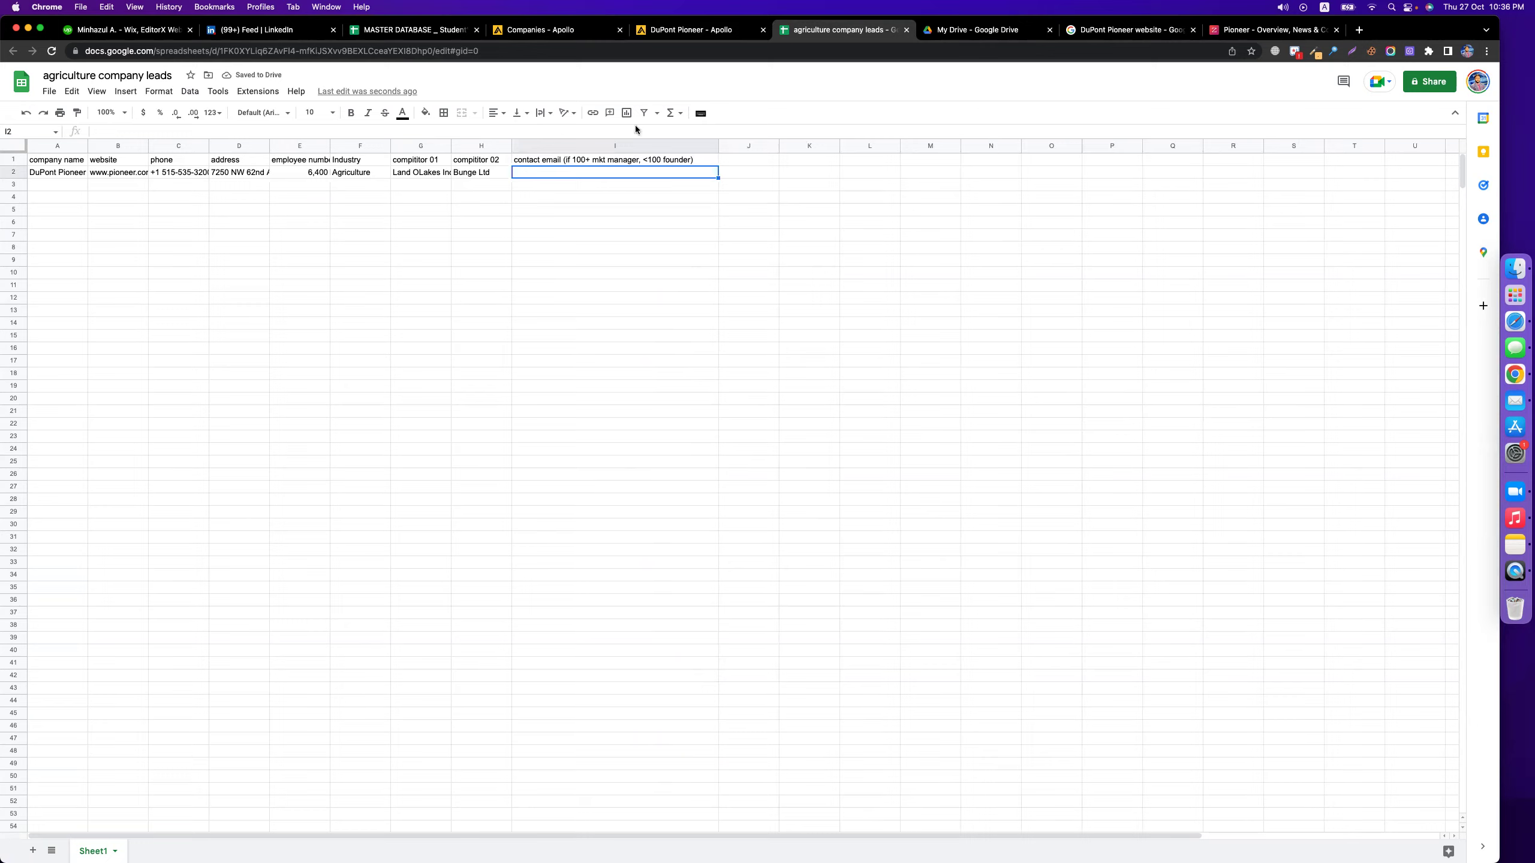
left_click(654, 30)
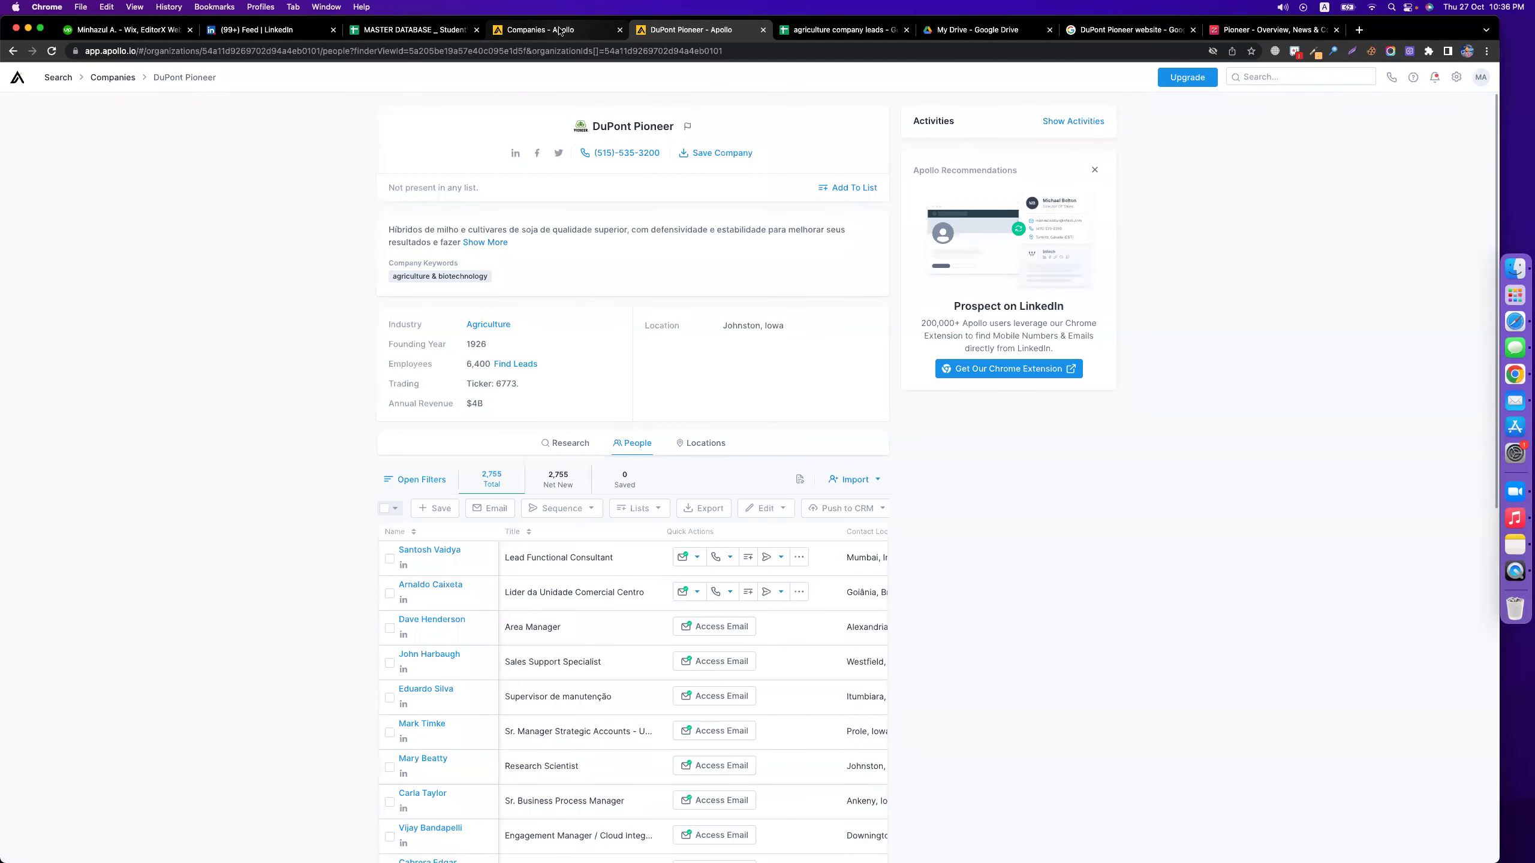
left_click(560, 30)
left_click(684, 30)
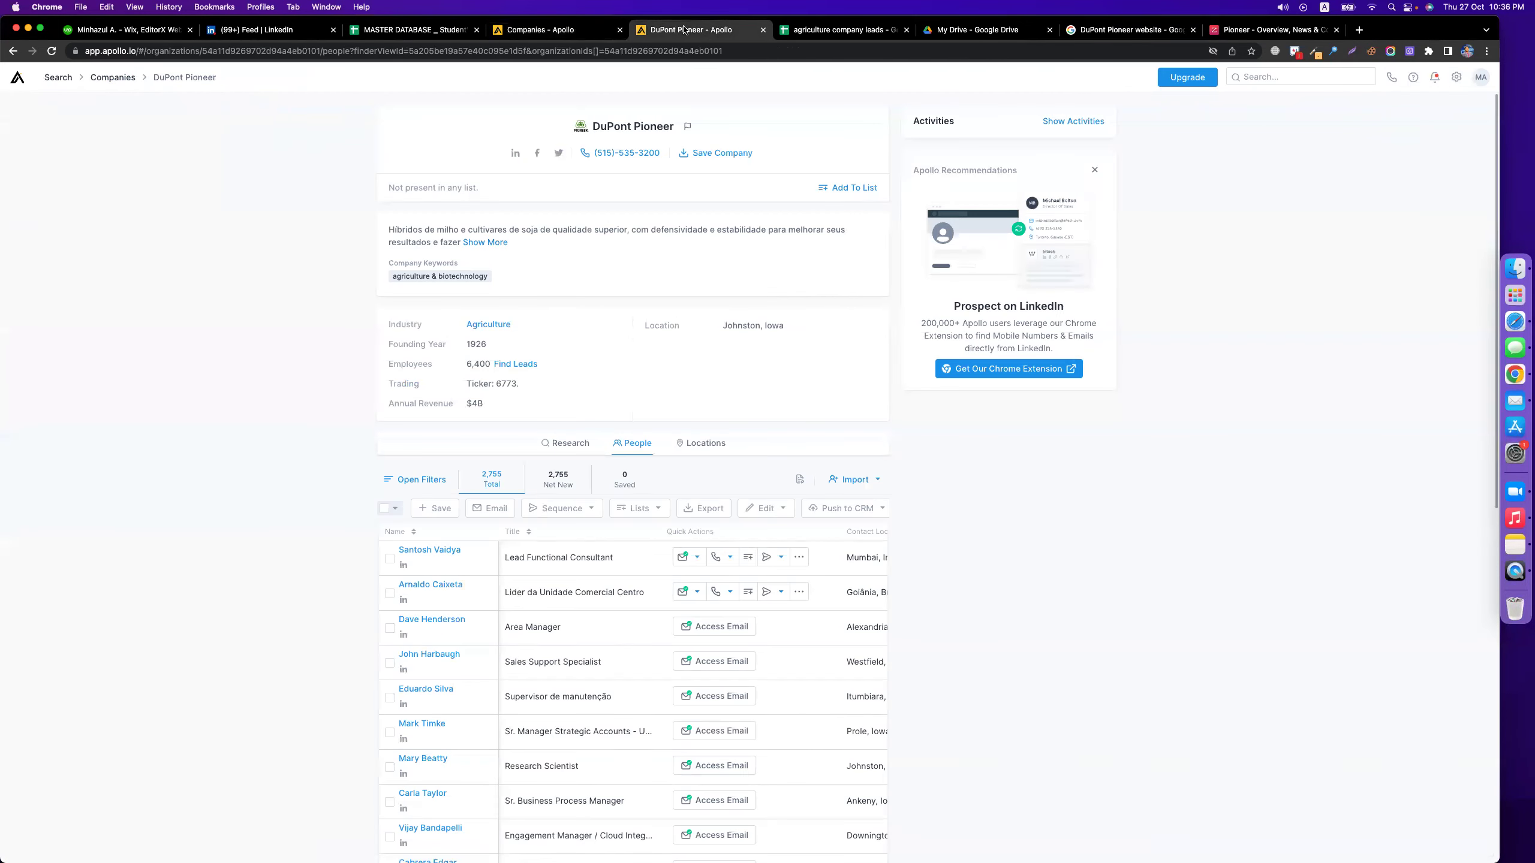
scroll(240, 483, "down", 5)
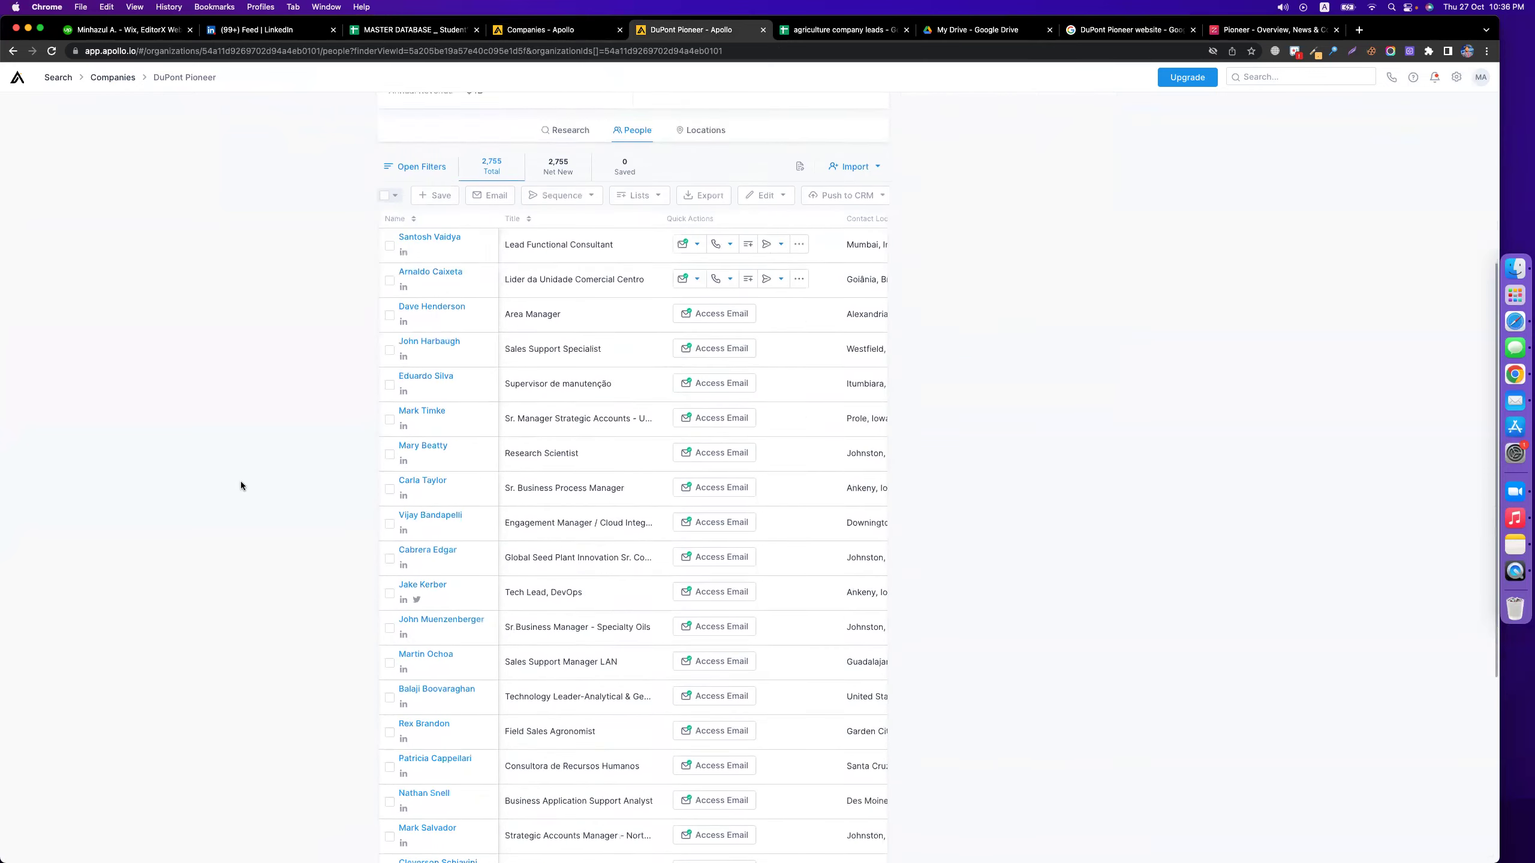
scroll(240, 484, "up", 5)
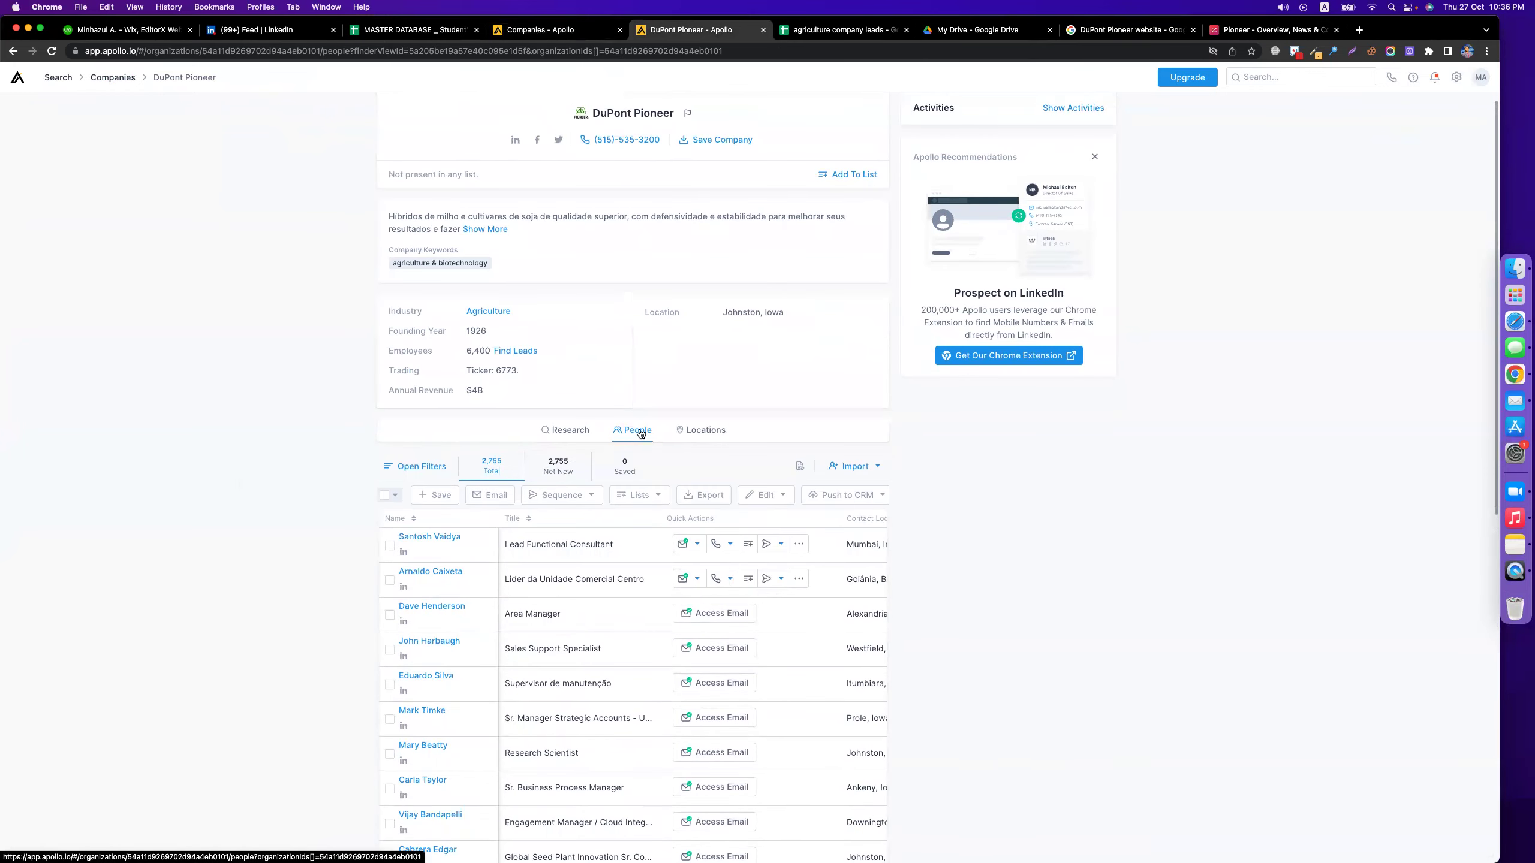
scroll(907, 522, "down", 4)
scroll(1053, 432, "down", 3)
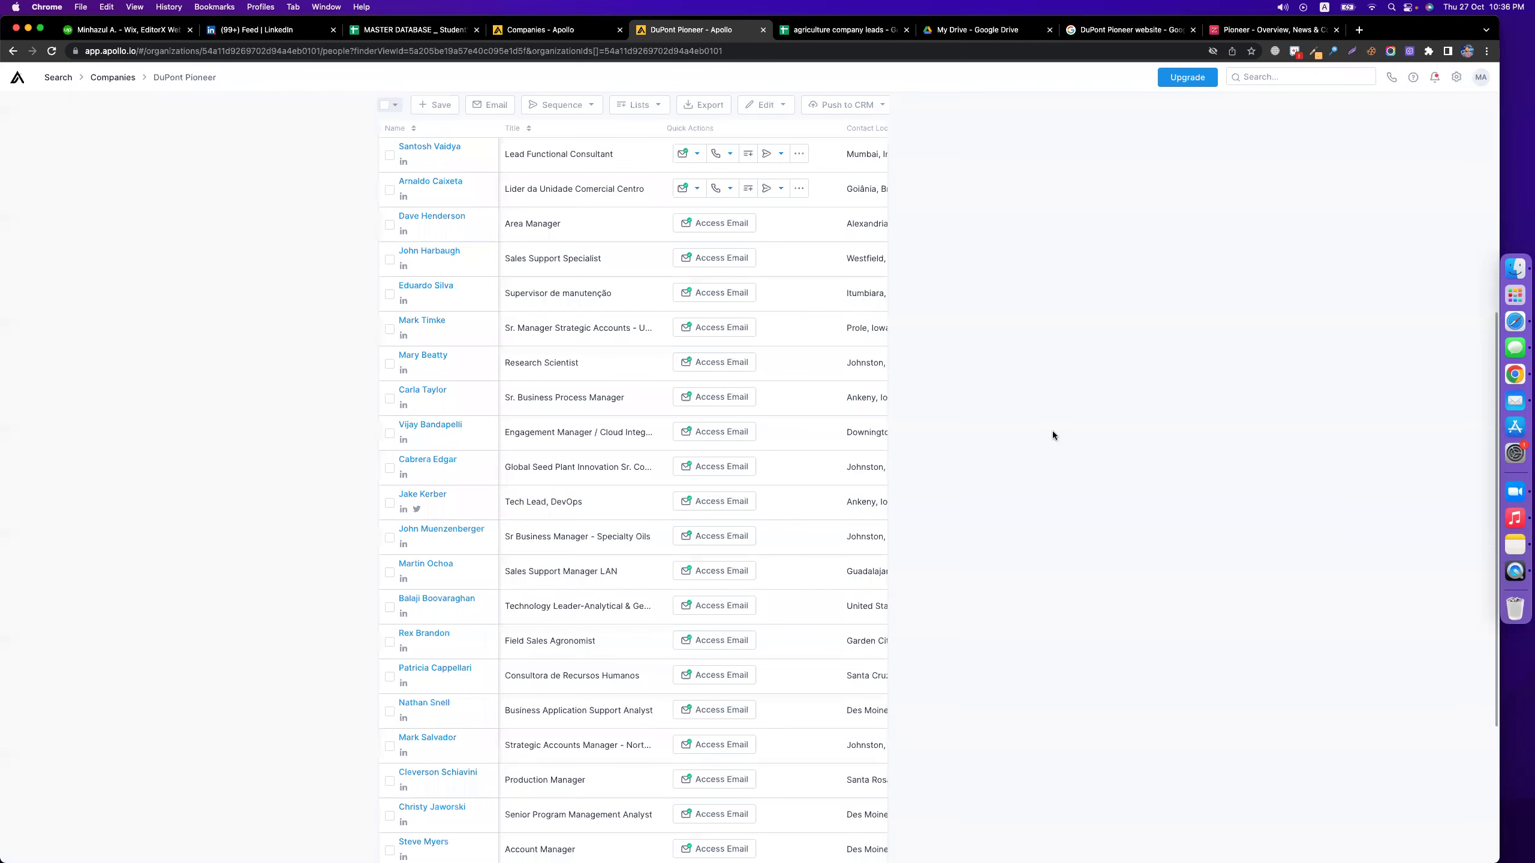
scroll(1053, 435, "down", 4)
scroll(1053, 435, "up", 10)
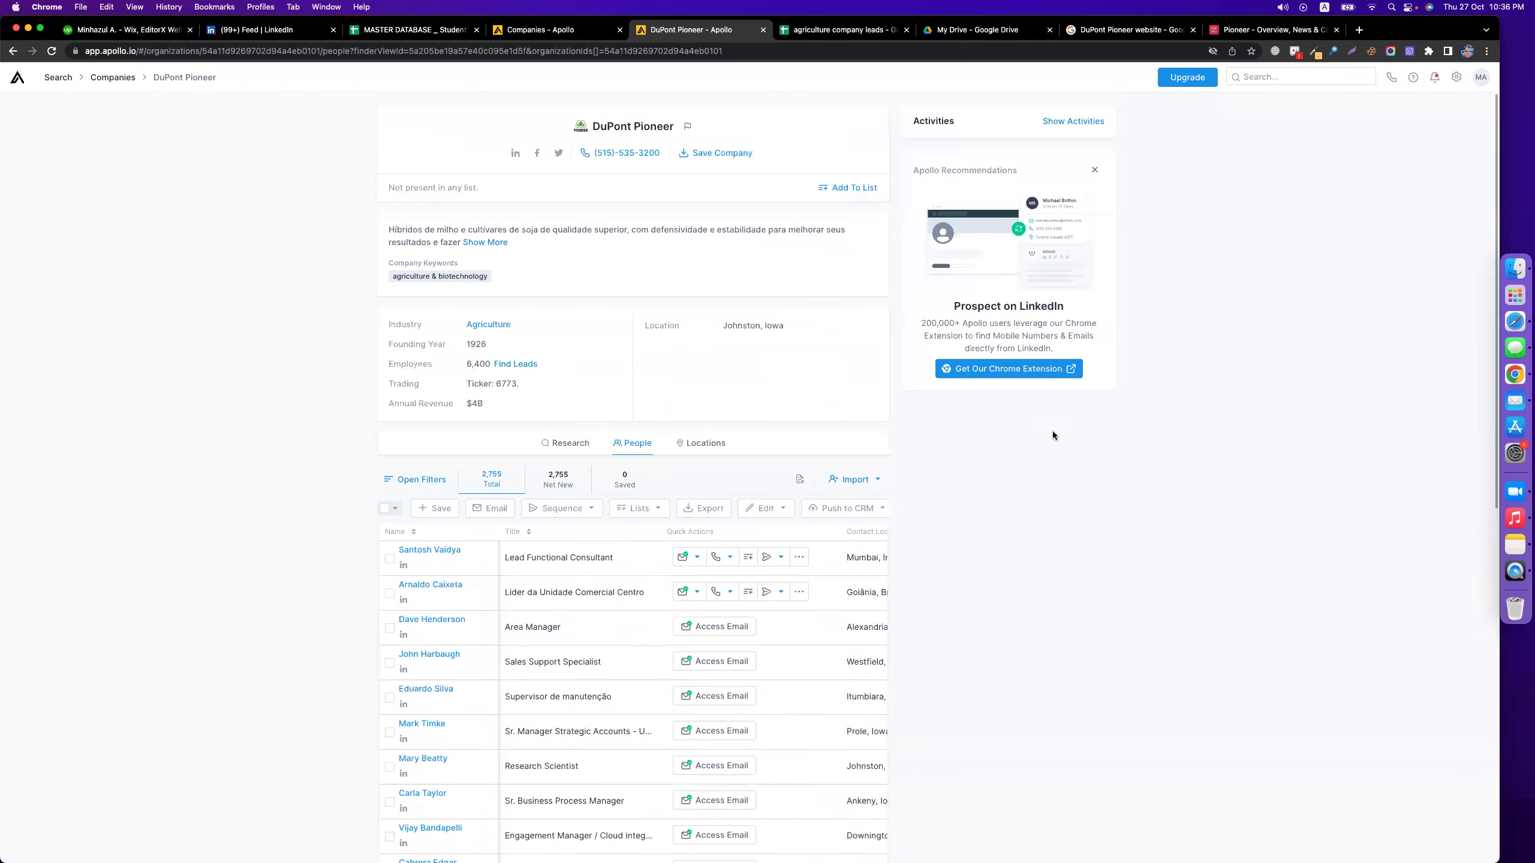
scroll(1053, 435, "down", 6)
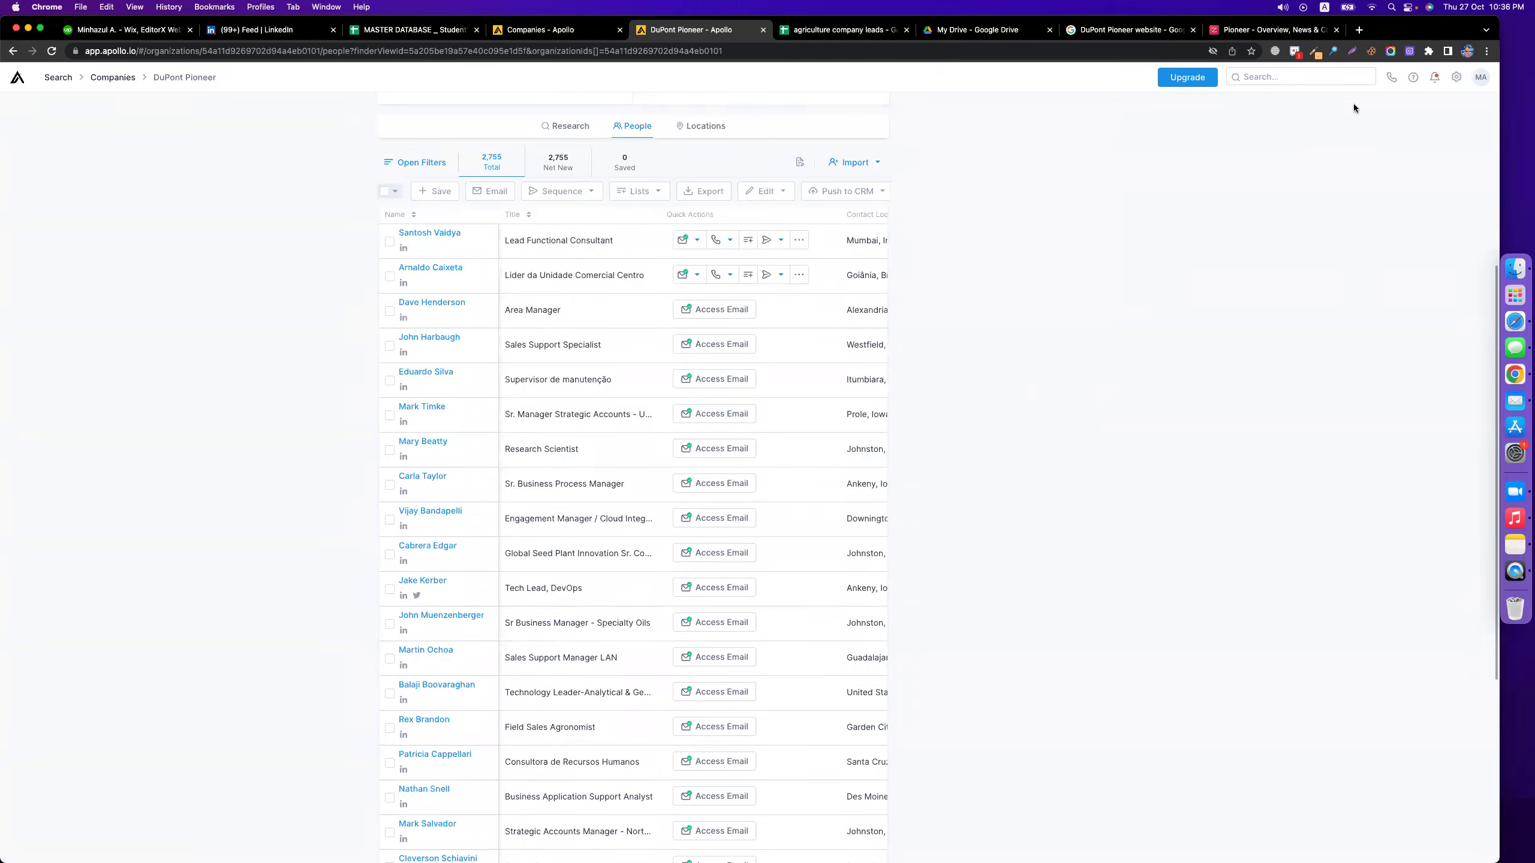
- Open Apollo in a new browser tab, go to its people search and expand the Company filter
left_click(1359, 29)
type("ap")
key("Return")
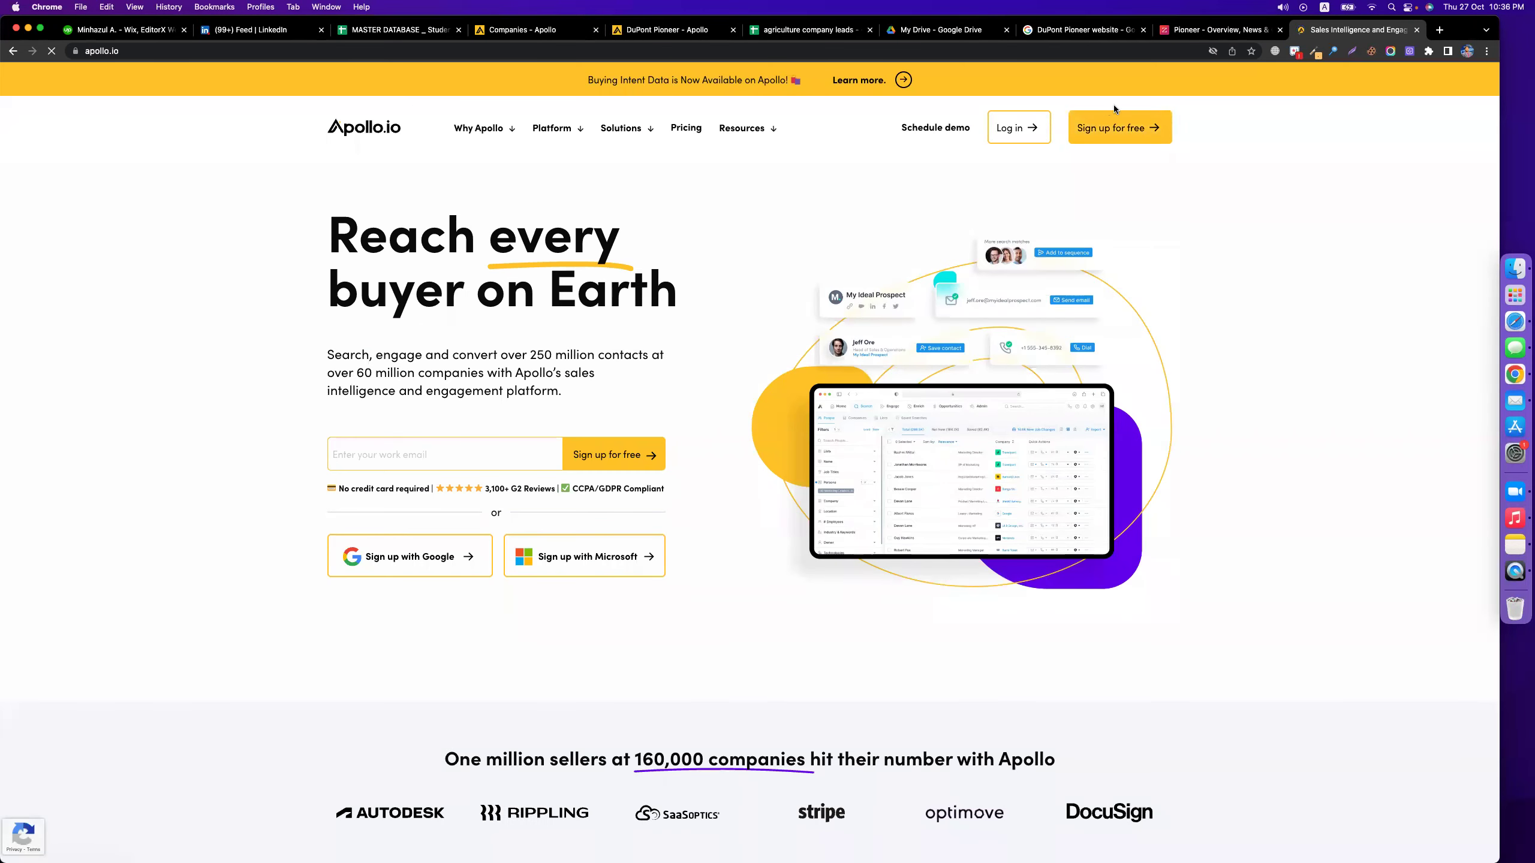
left_click(1037, 127)
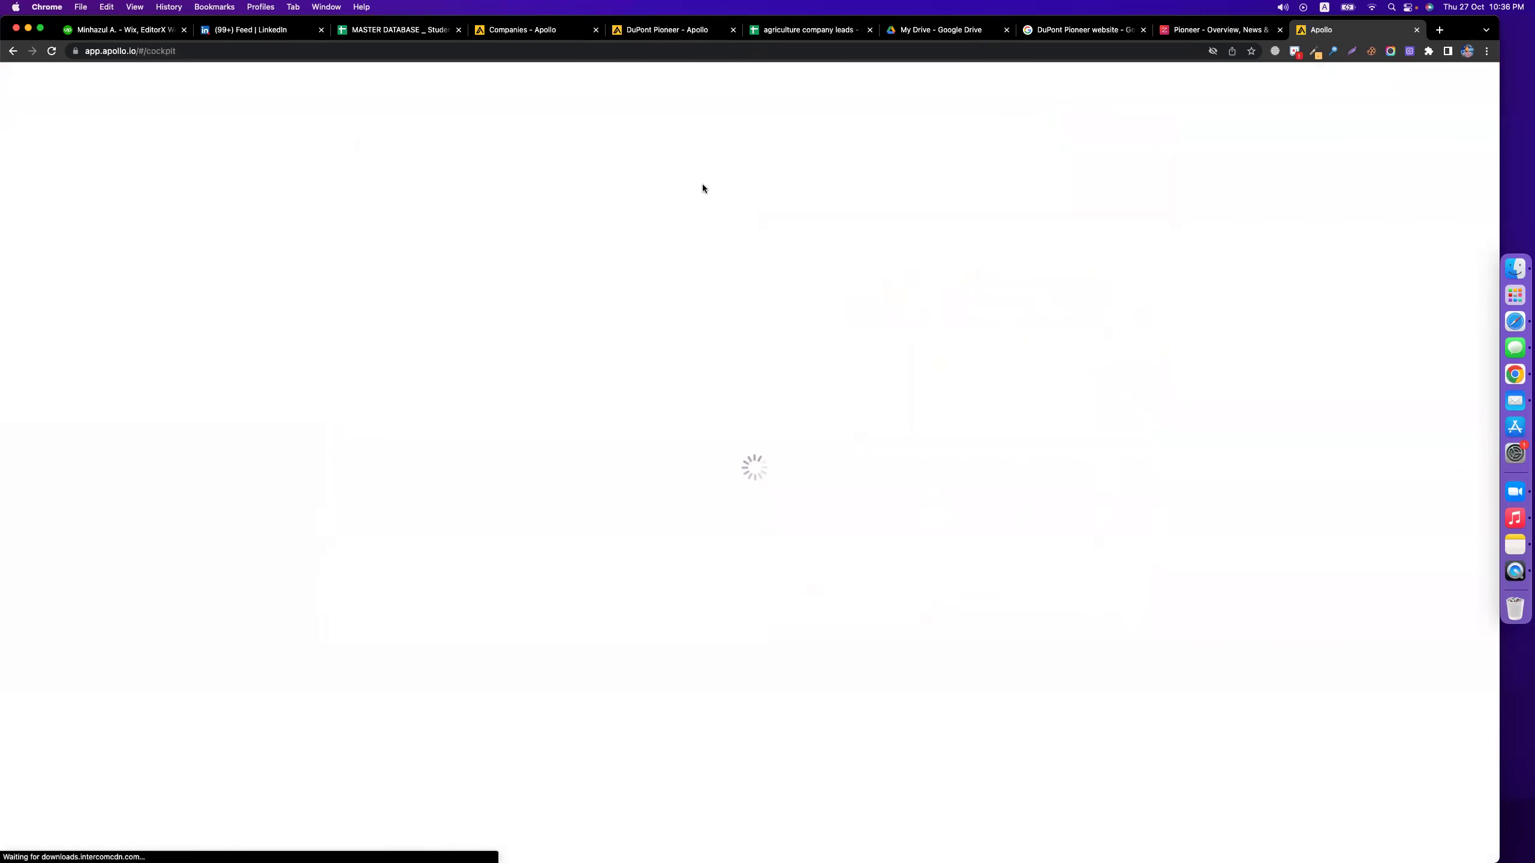
mouse_move(124, 80)
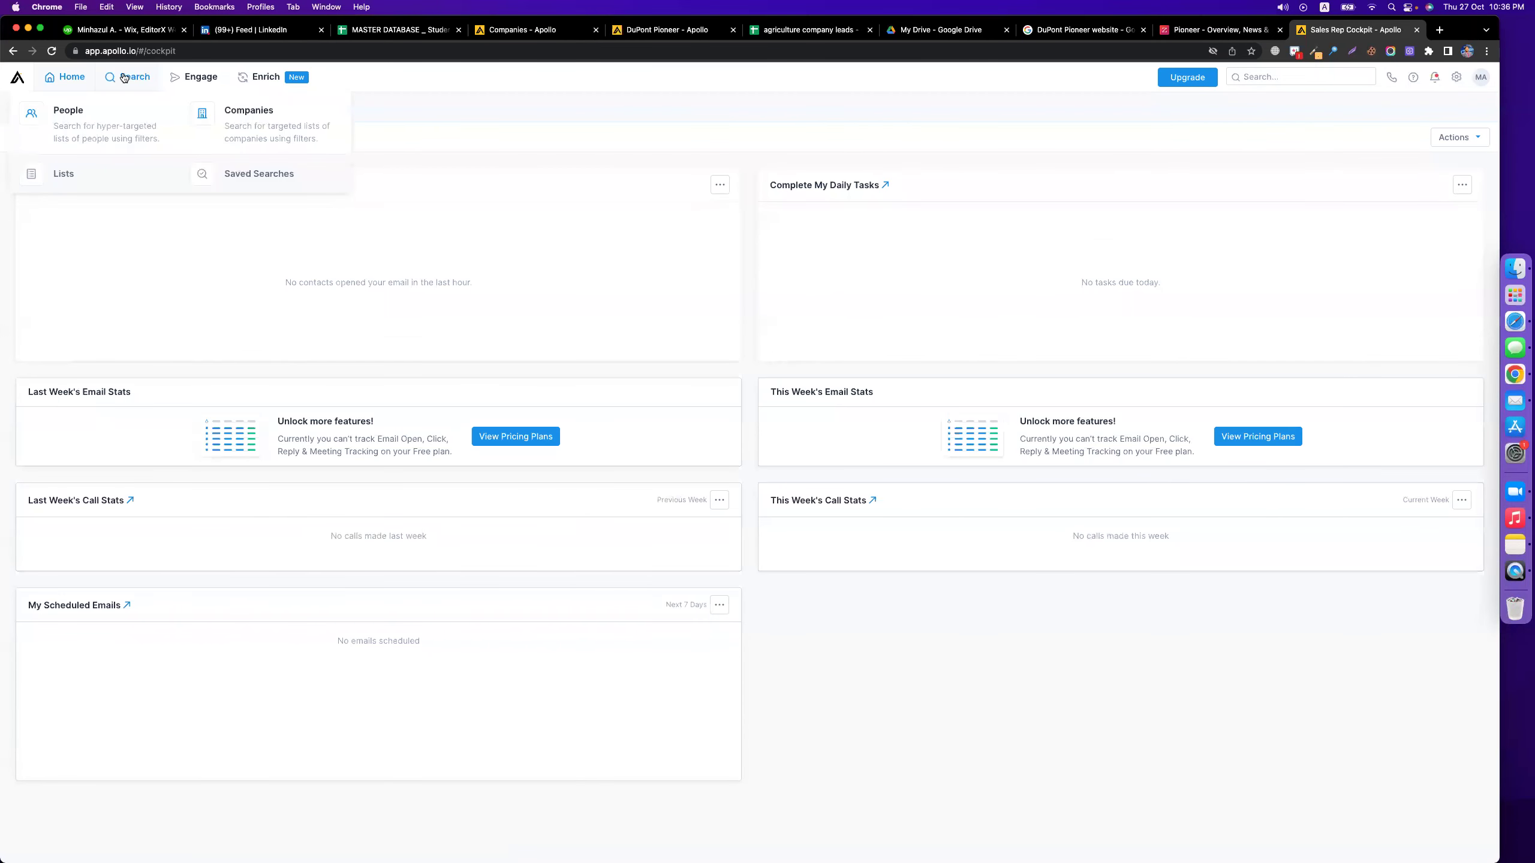
left_click(91, 112)
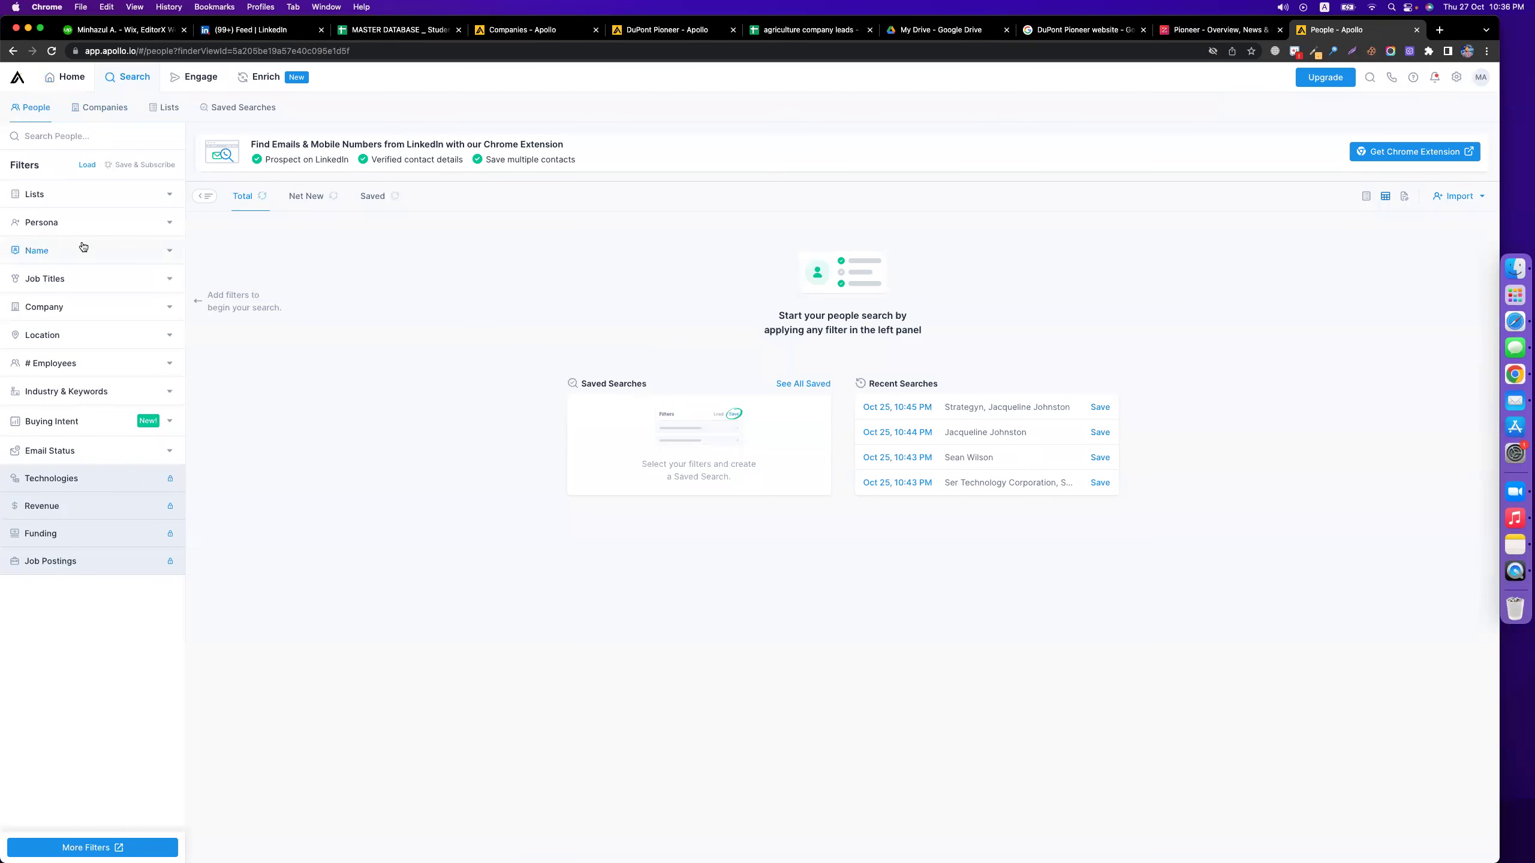
left_click(75, 308)
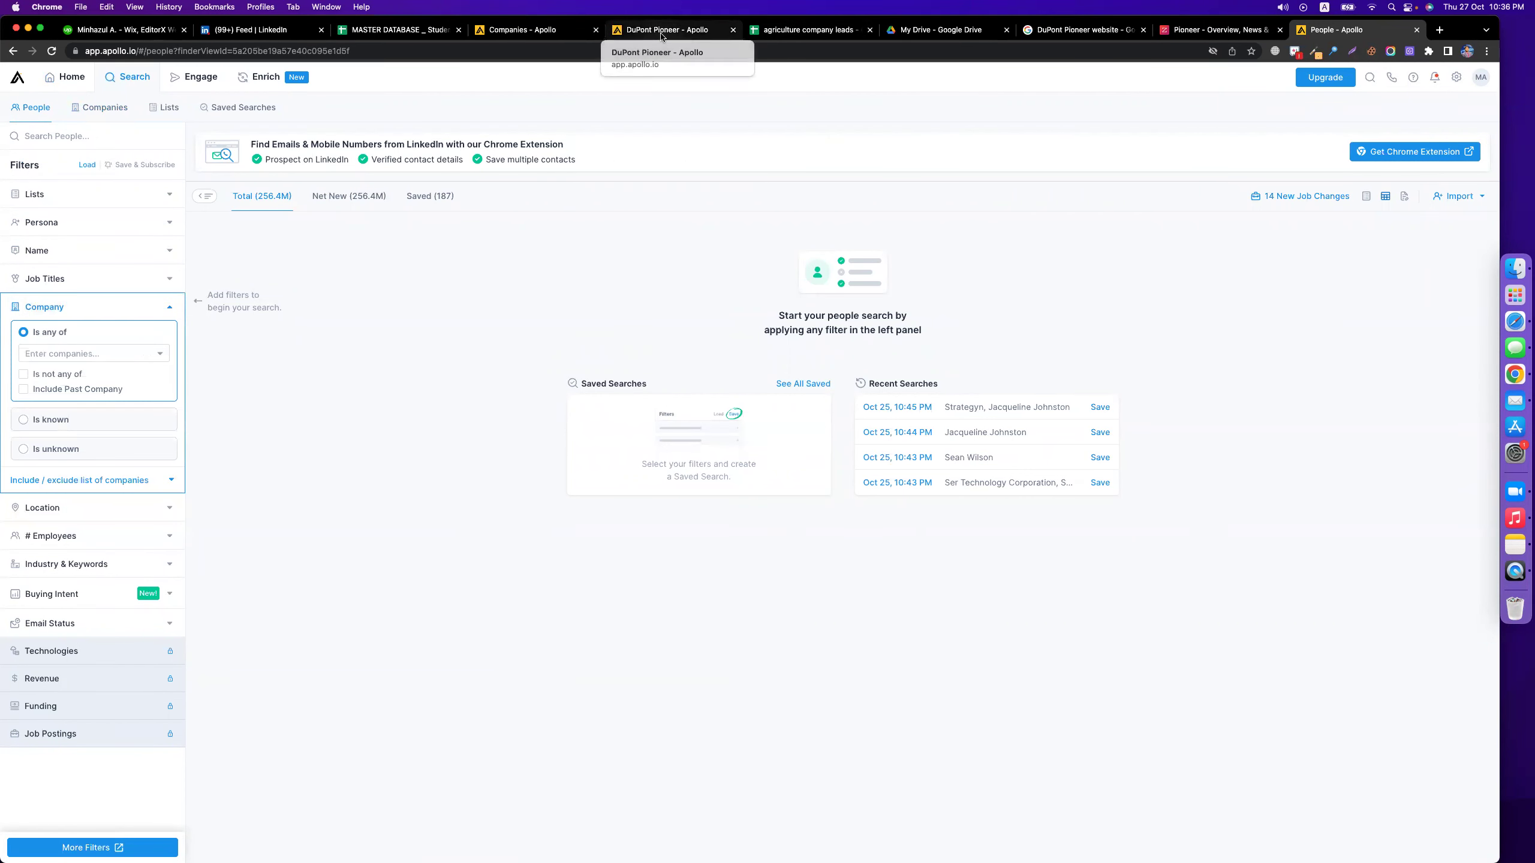
- Try to find the company in the people search's Company filter with "dupoint"
left_click(84, 352)
type("dupoint")
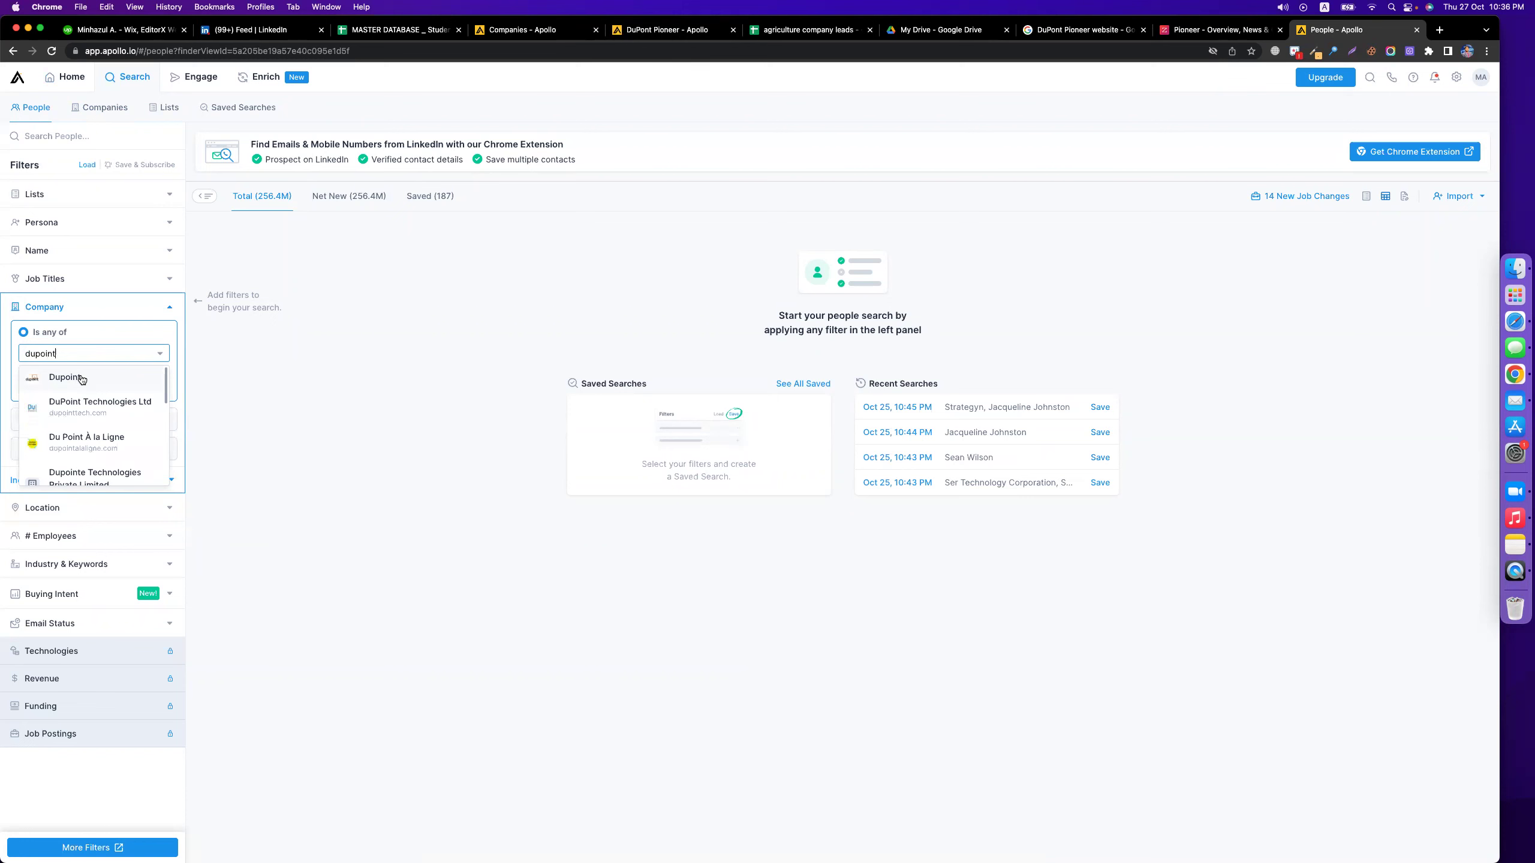
scroll(120, 385, "down", 2)
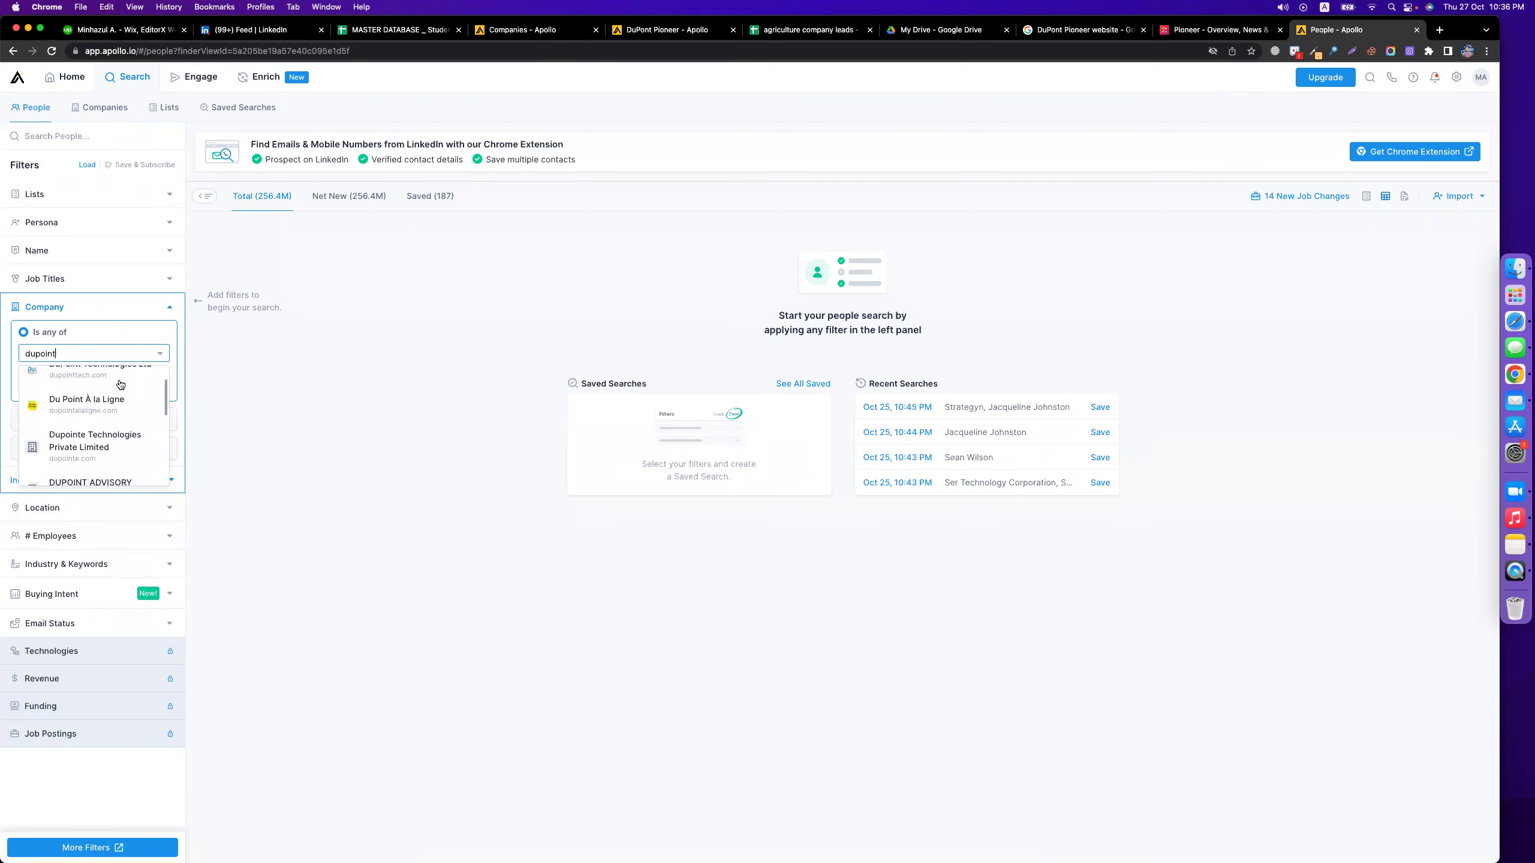
scroll(120, 385, "down", 2)
scroll(120, 384, "up", 5)
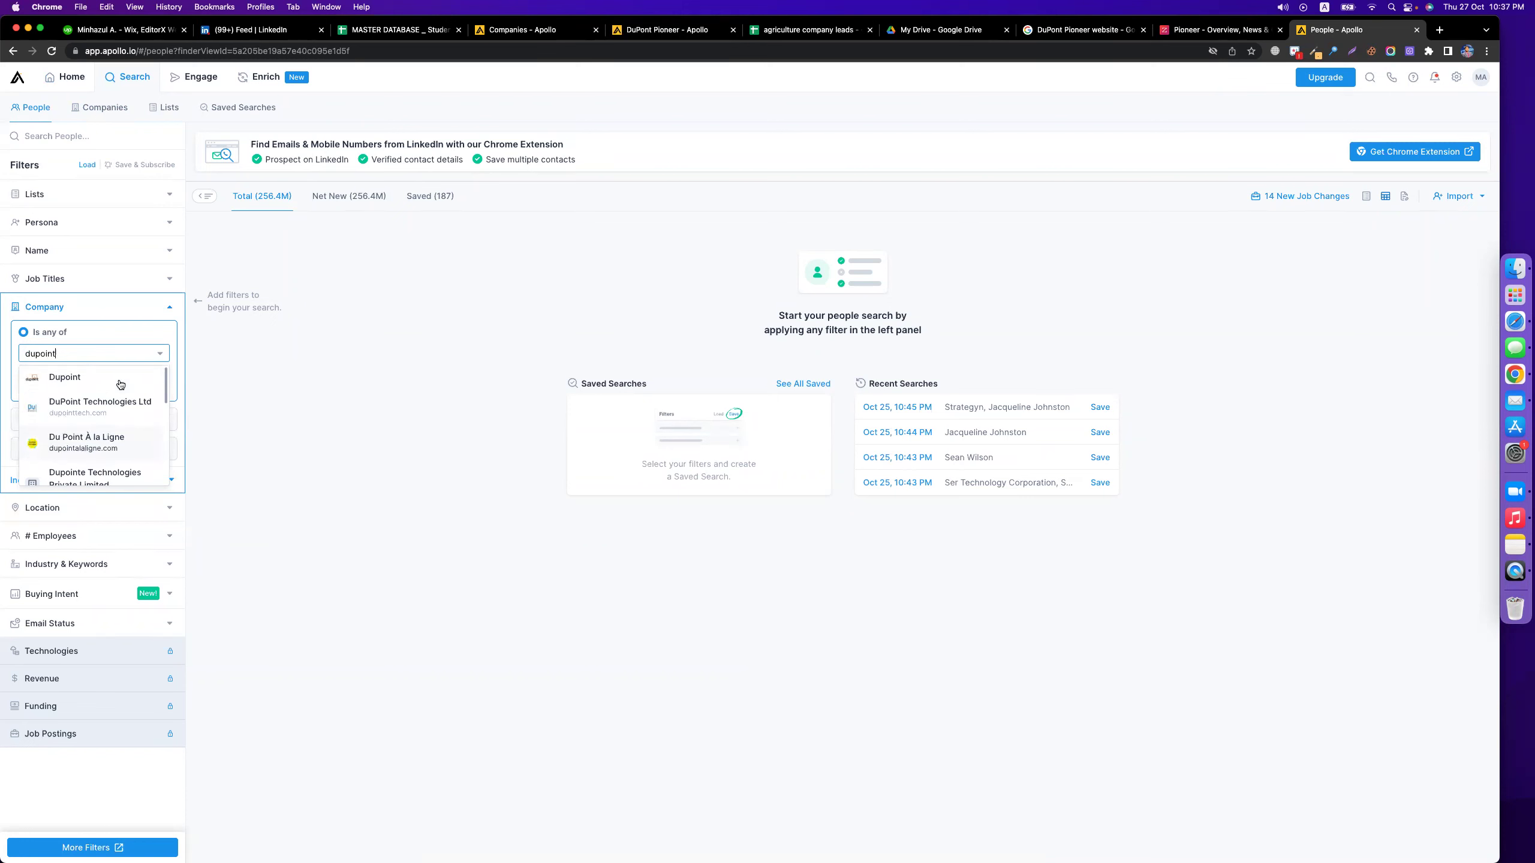
- Copy "Pioneer" from the company name on the Apollo profile and try to find the company with it in the Company filter
left_click(638, 31)
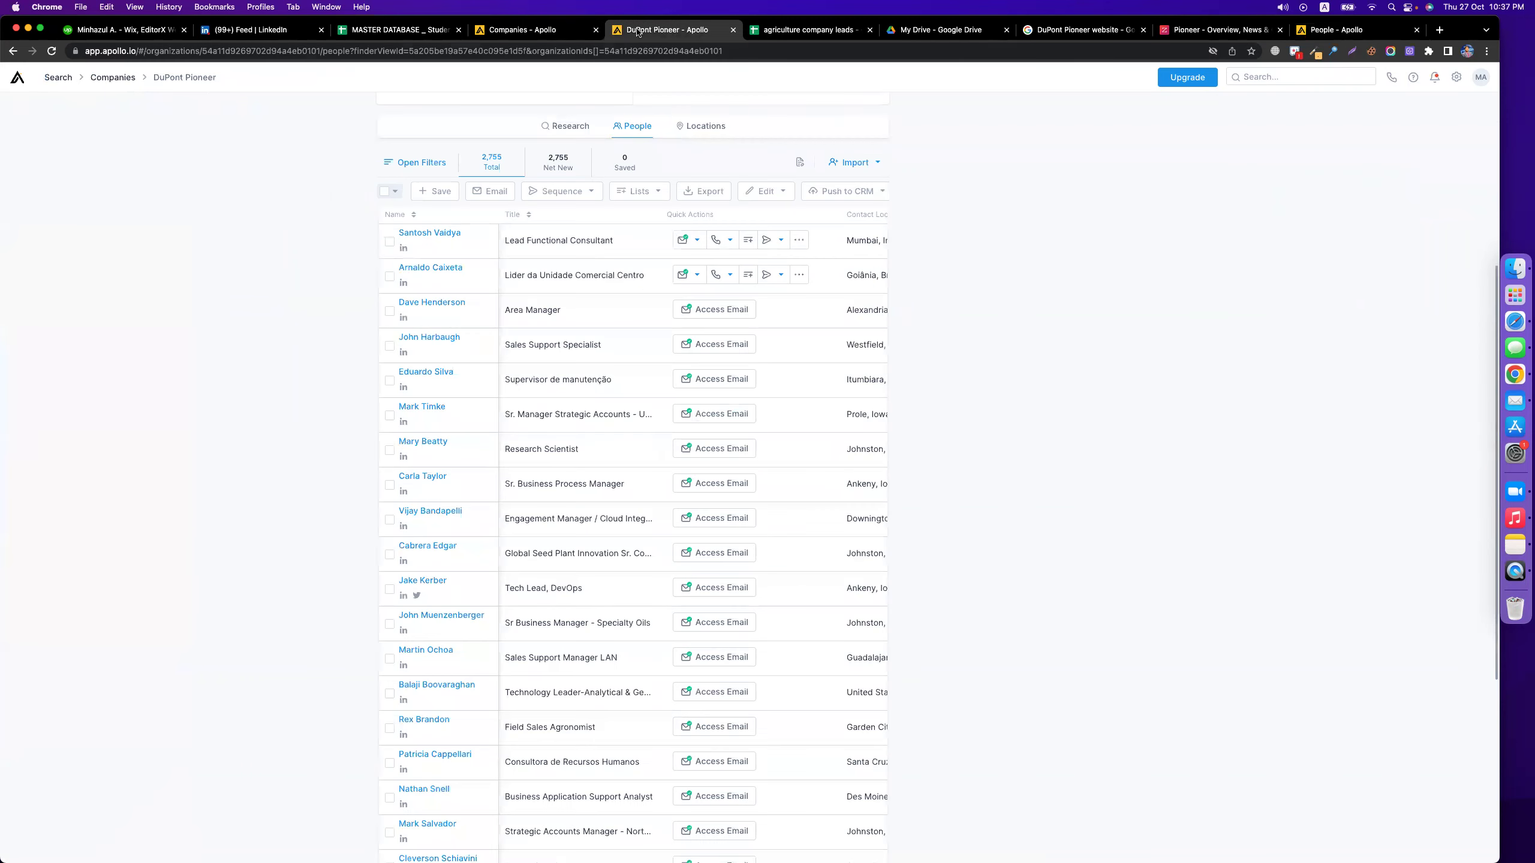
scroll(456, 214, "up", 5)
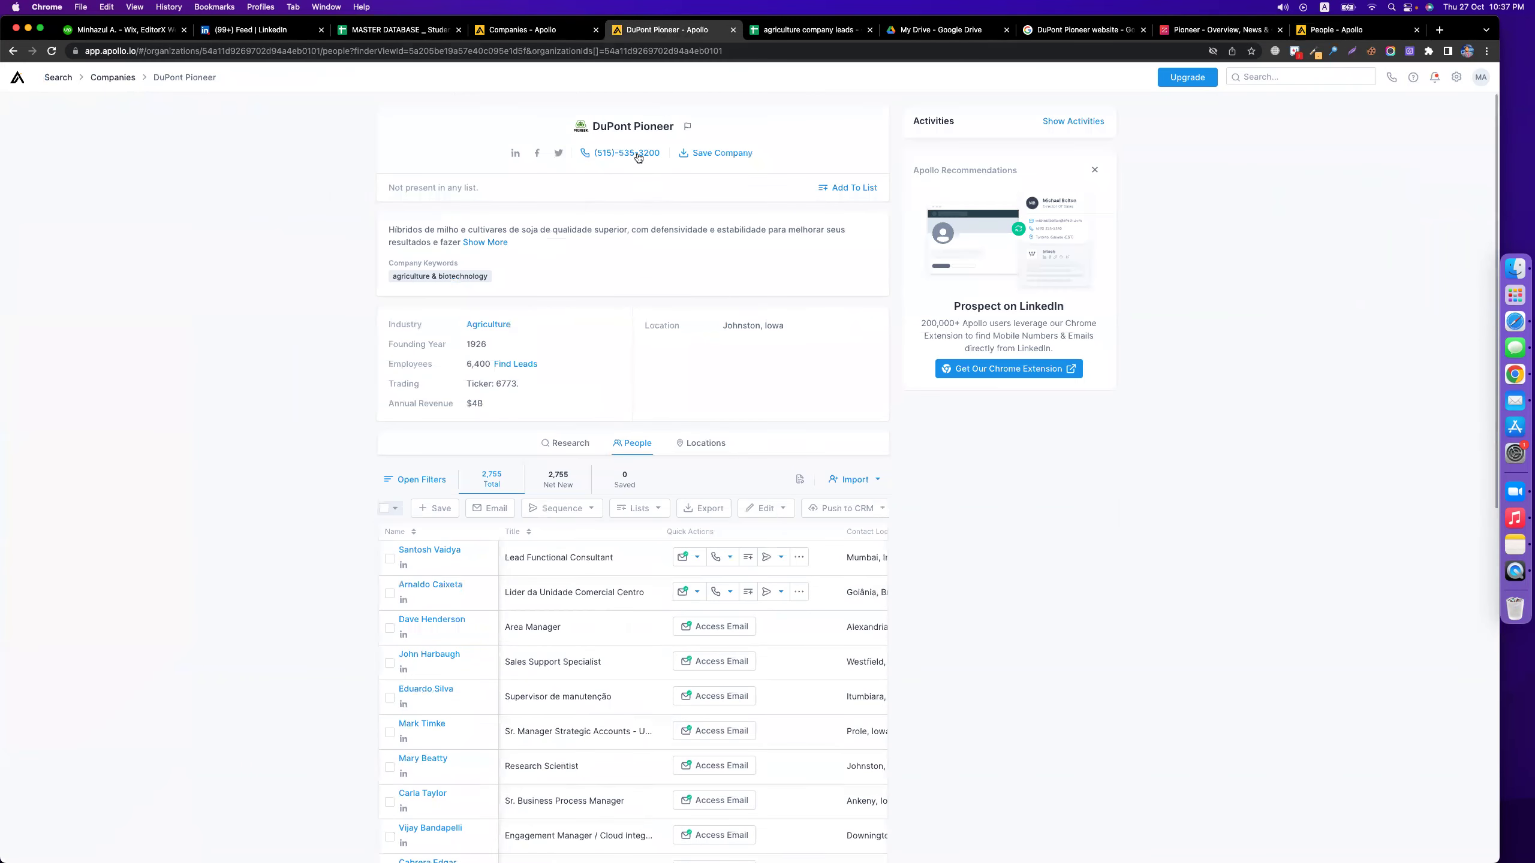
double_click(659, 128)
key("super+c")
left_click(1082, 30)
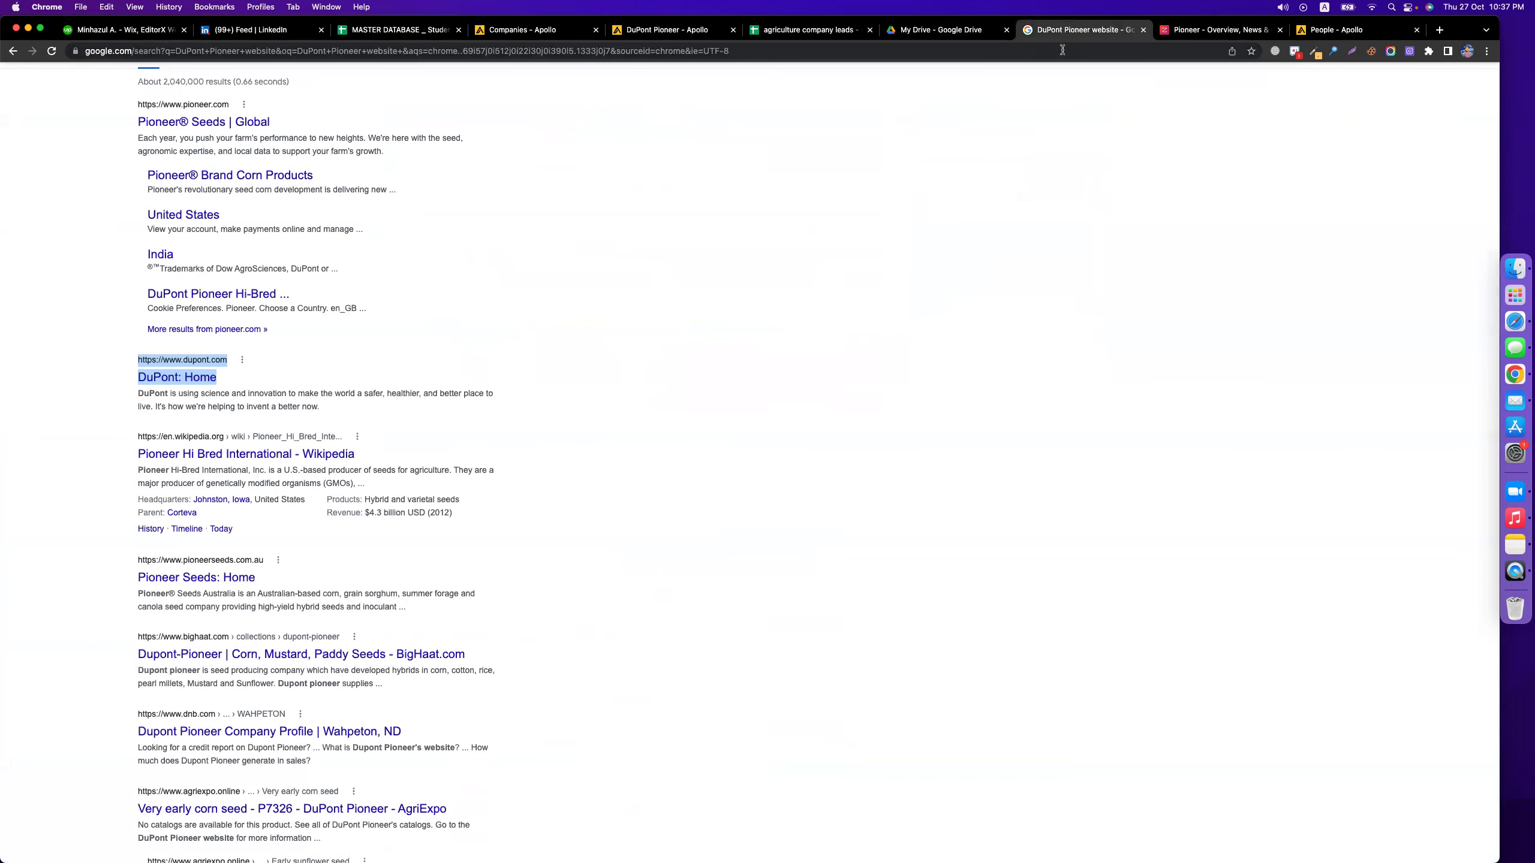
left_click(1216, 29)
left_click_drag(1399, 24, 846, 27)
left_click(70, 354)
key("super+v")
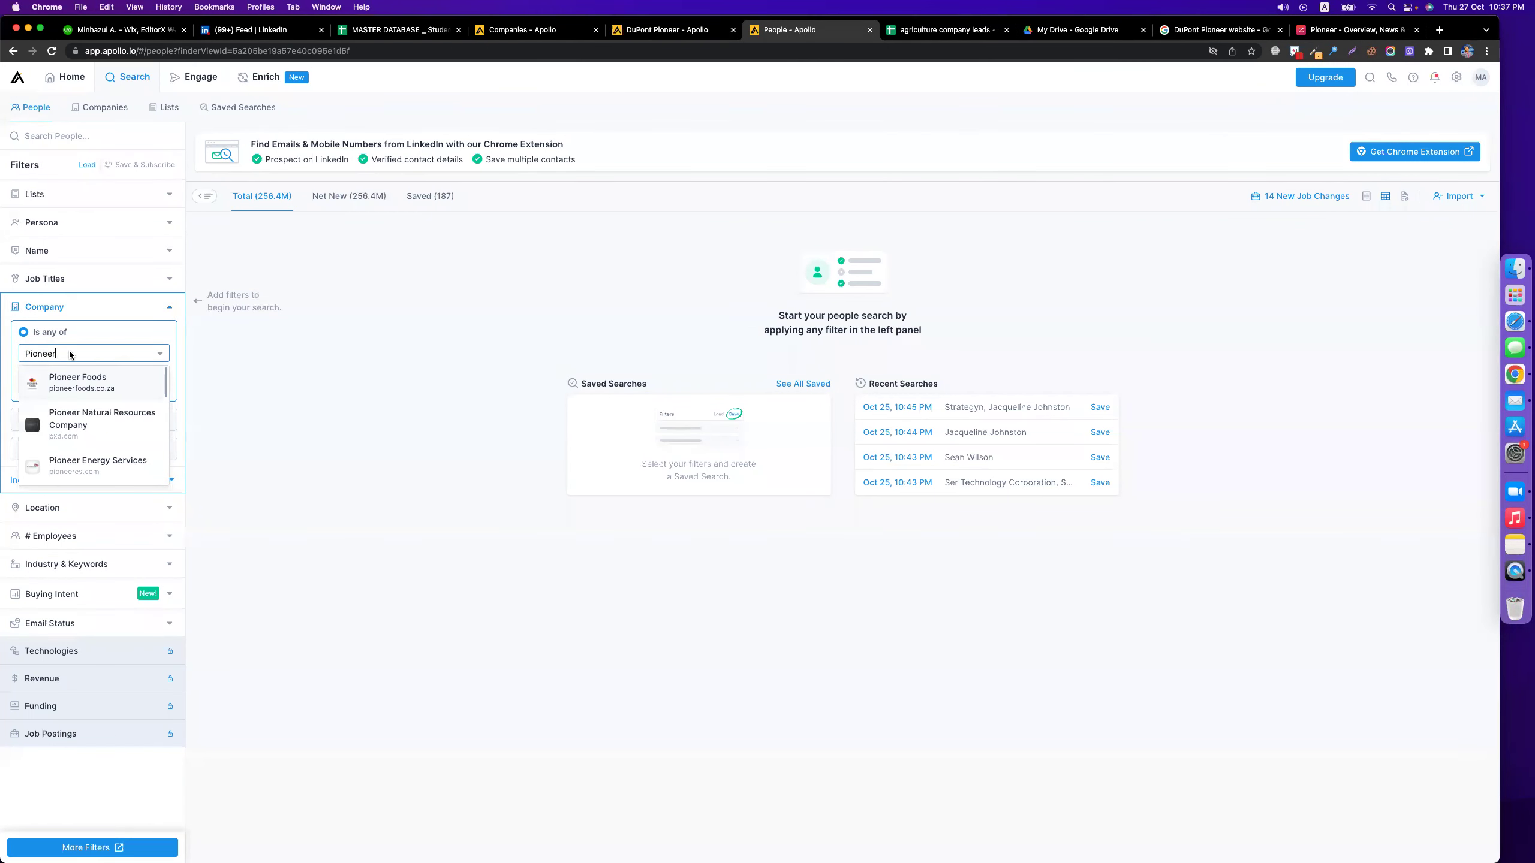
scroll(68, 417, "down", 3)
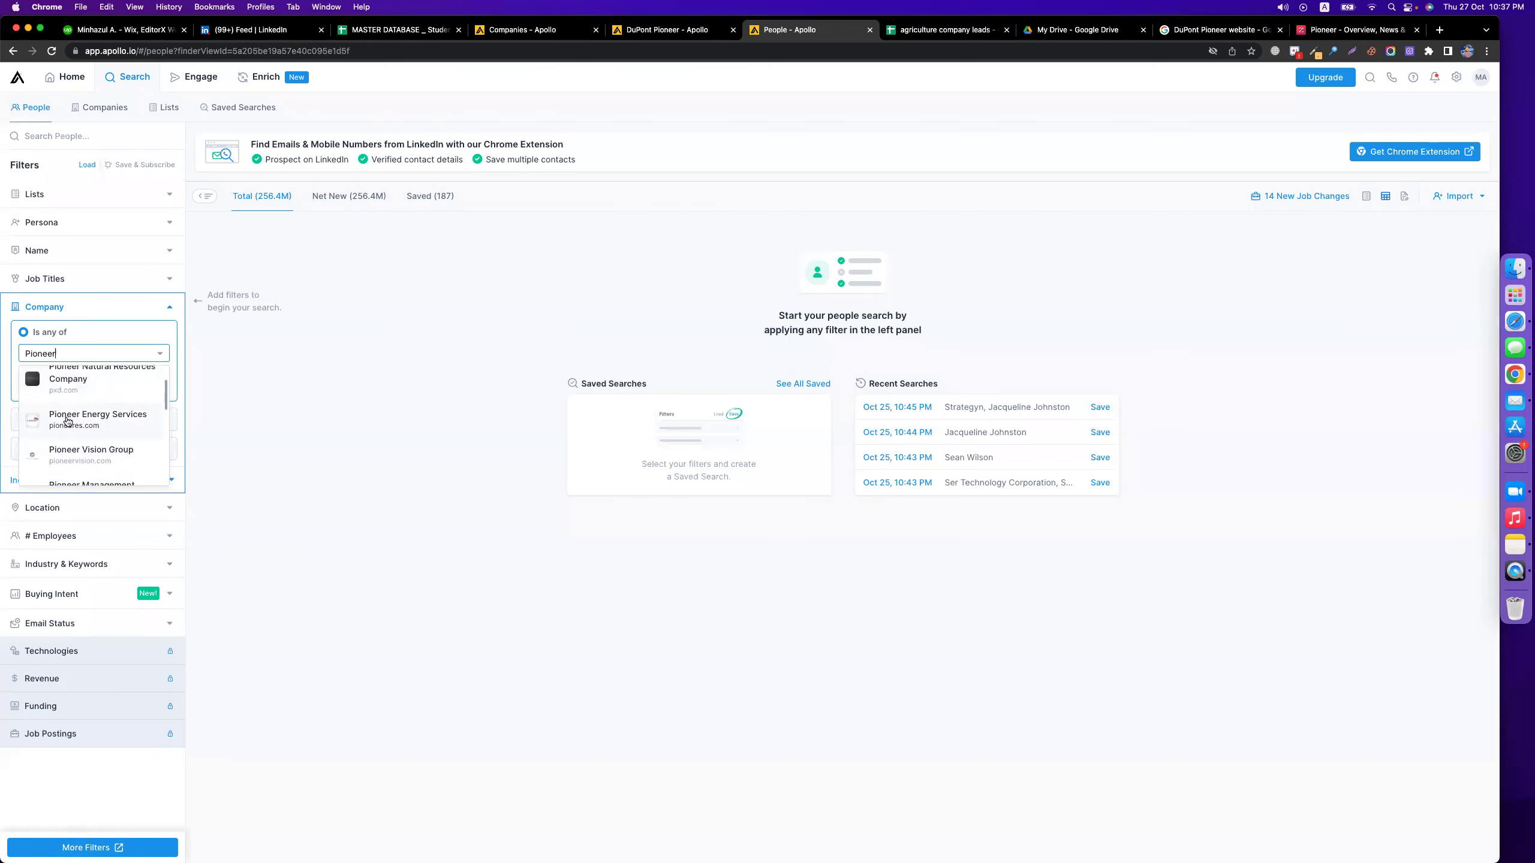
scroll(68, 421, "down", 5)
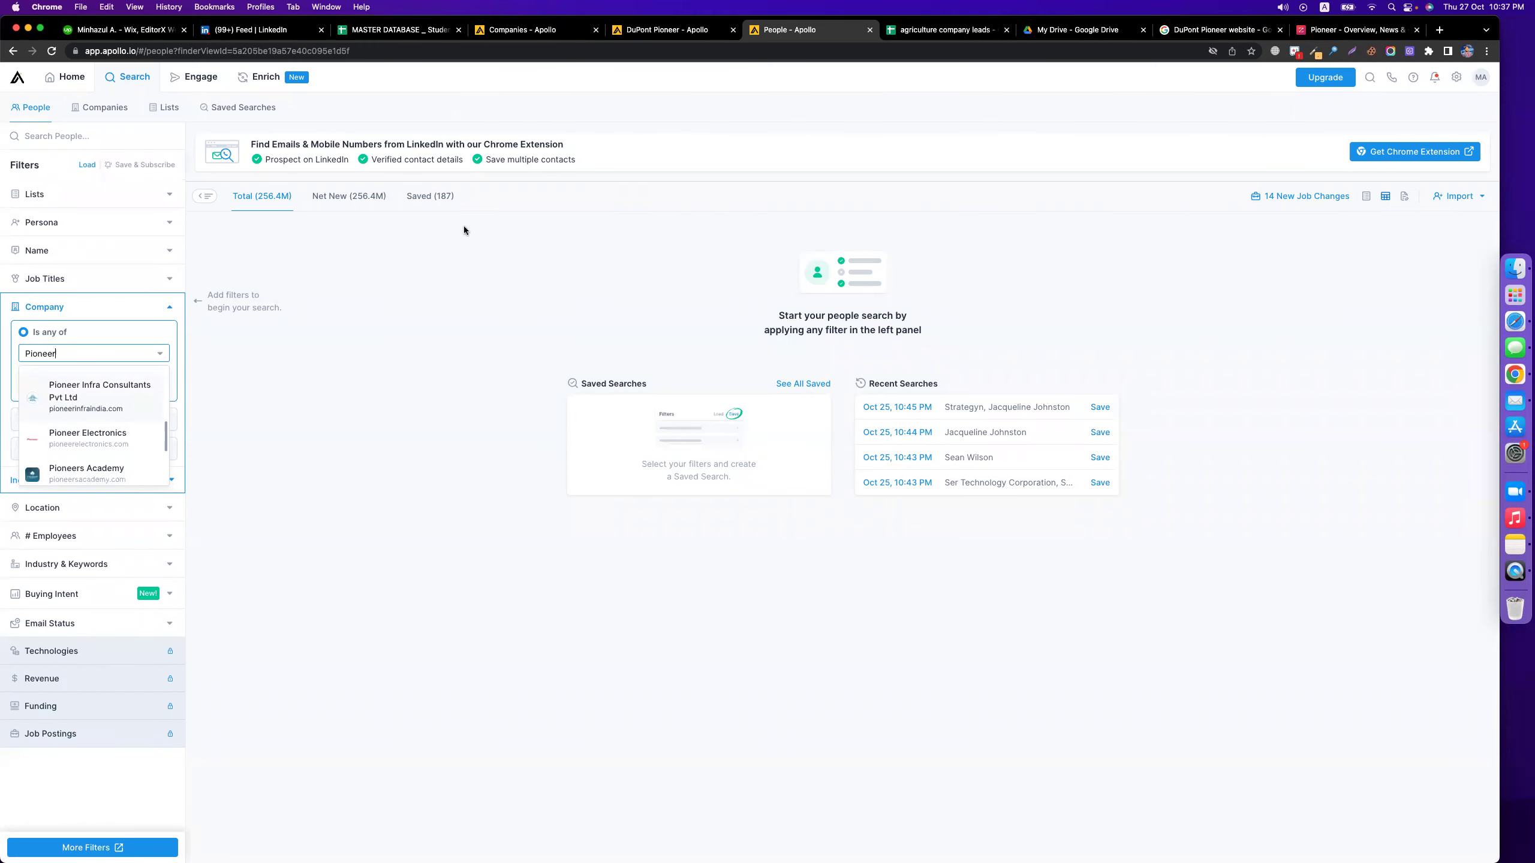
- Copy the full company name "DuPont Pioneer" from the heading of its Apollo profile
left_click(668, 31)
double_click(600, 128)
key("shift+Right")
key("shift+Right")
key("shift+Right")
key("shift+Right")
key("shift+Right")
key("shift+Right")
key("shift+Right")
key("shift+Right")
key("super+c")
- Filter the Apollo people search by the company DuPont Pioneer, using the copied name and choosing the first match
left_click(788, 29)
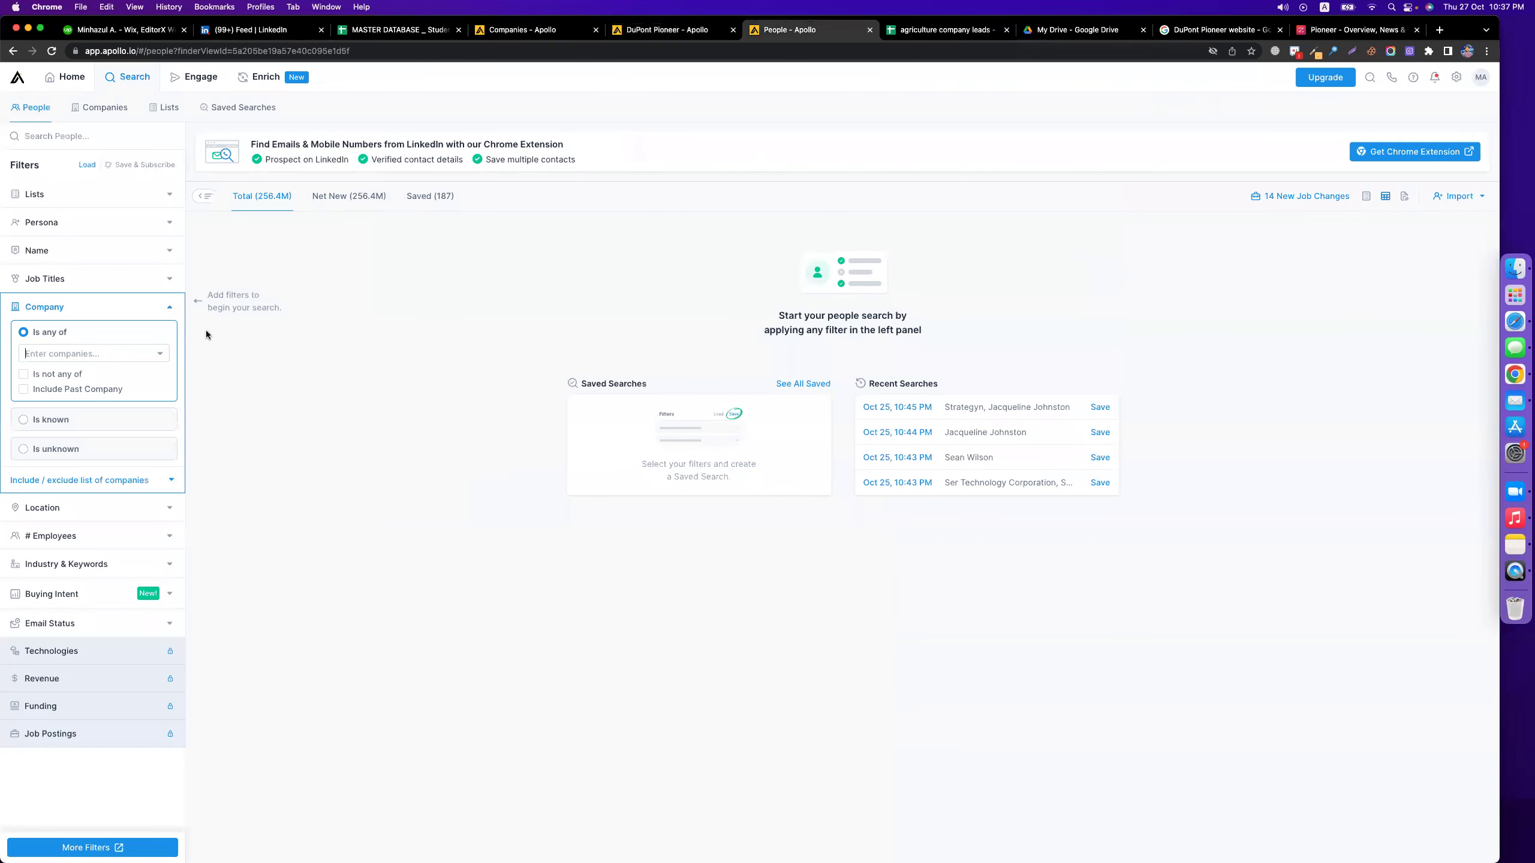
left_click(100, 351)
key("super+v")
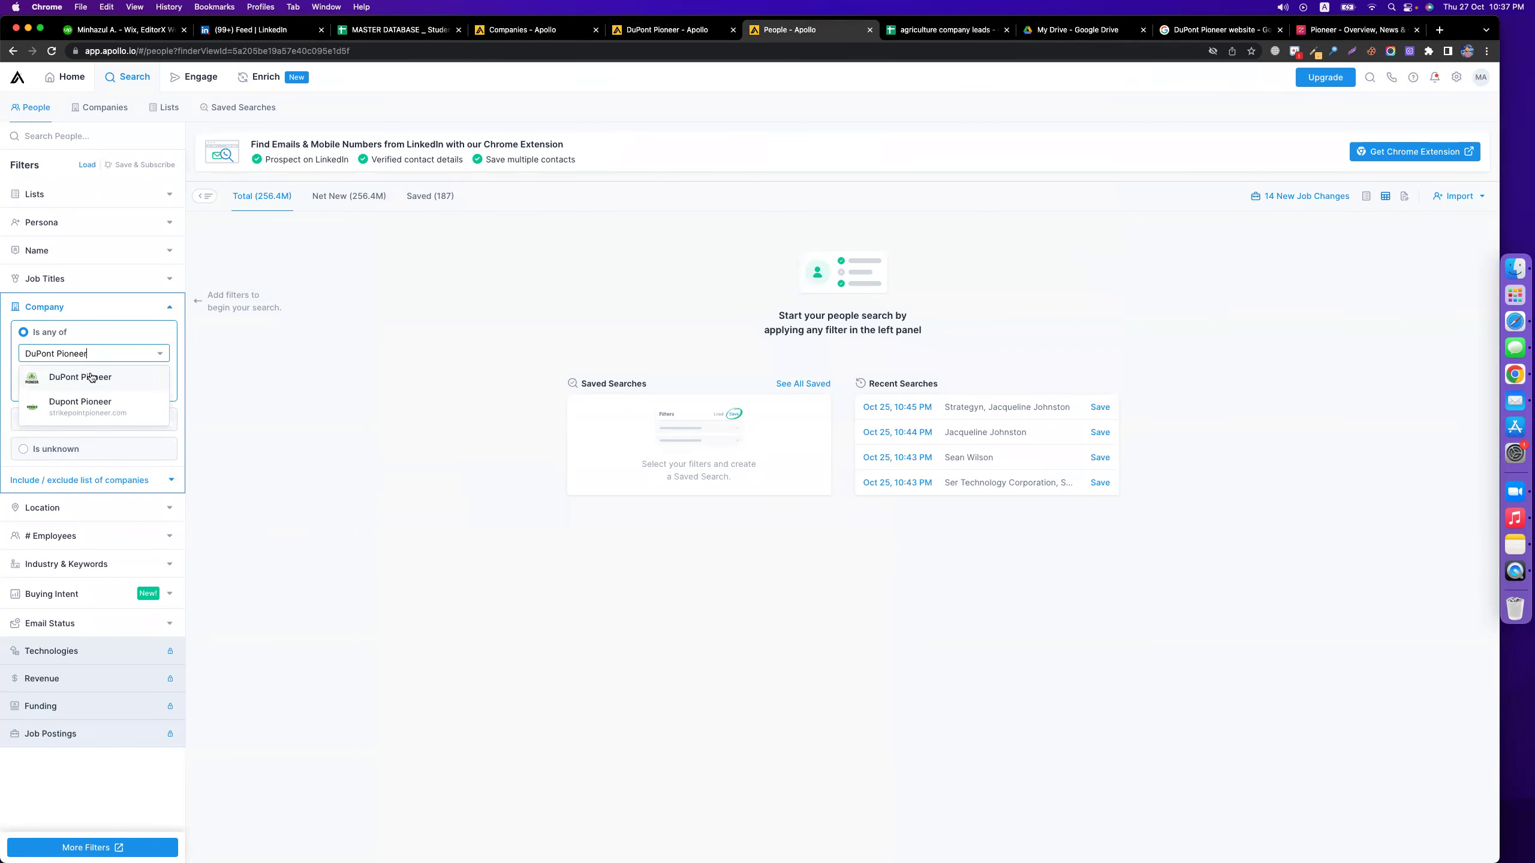
left_click(646, 29)
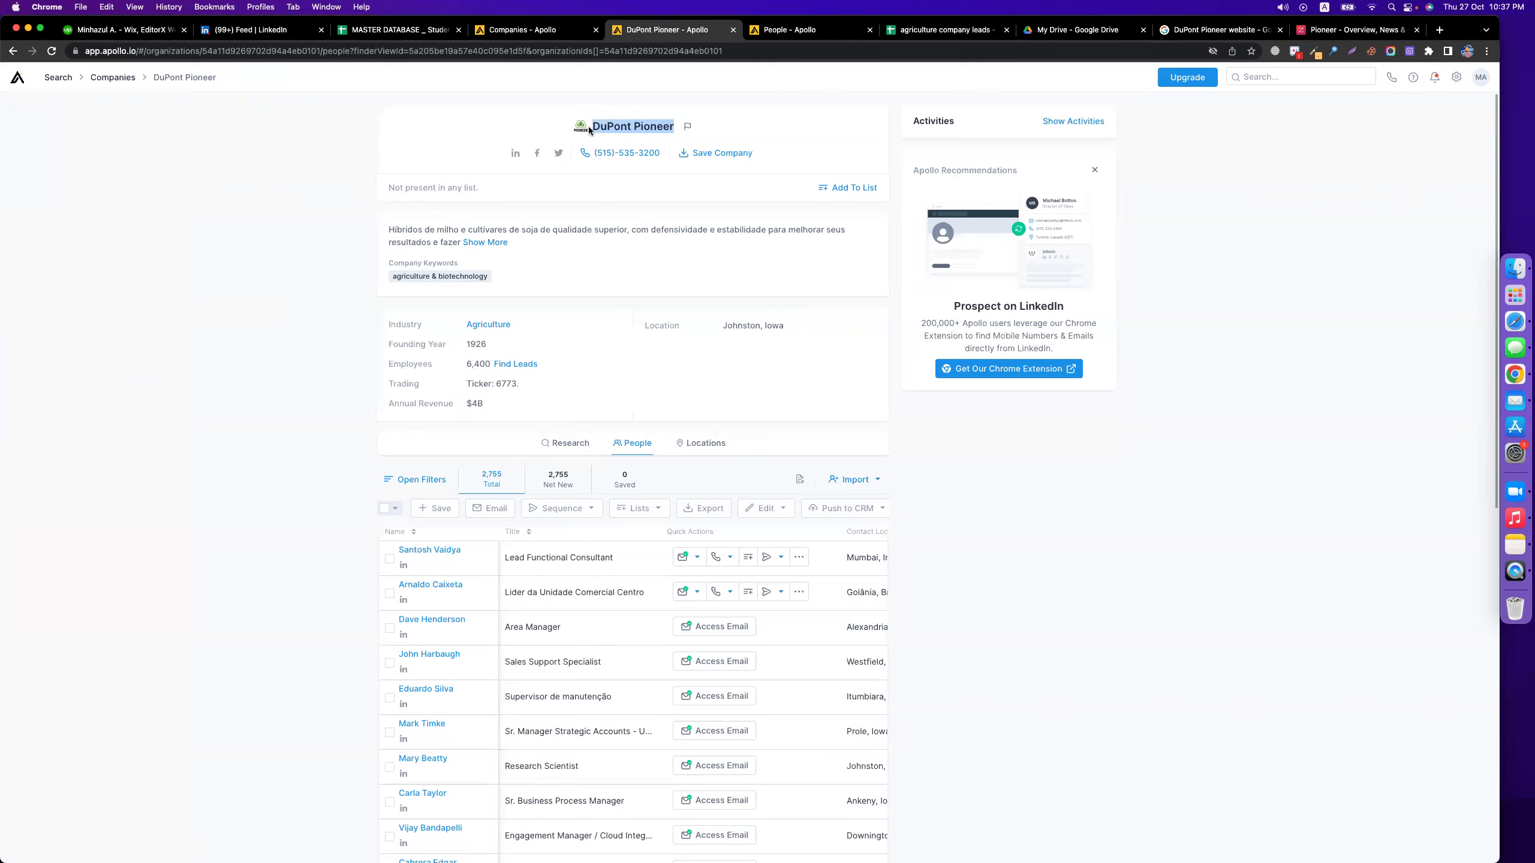
left_click(804, 29)
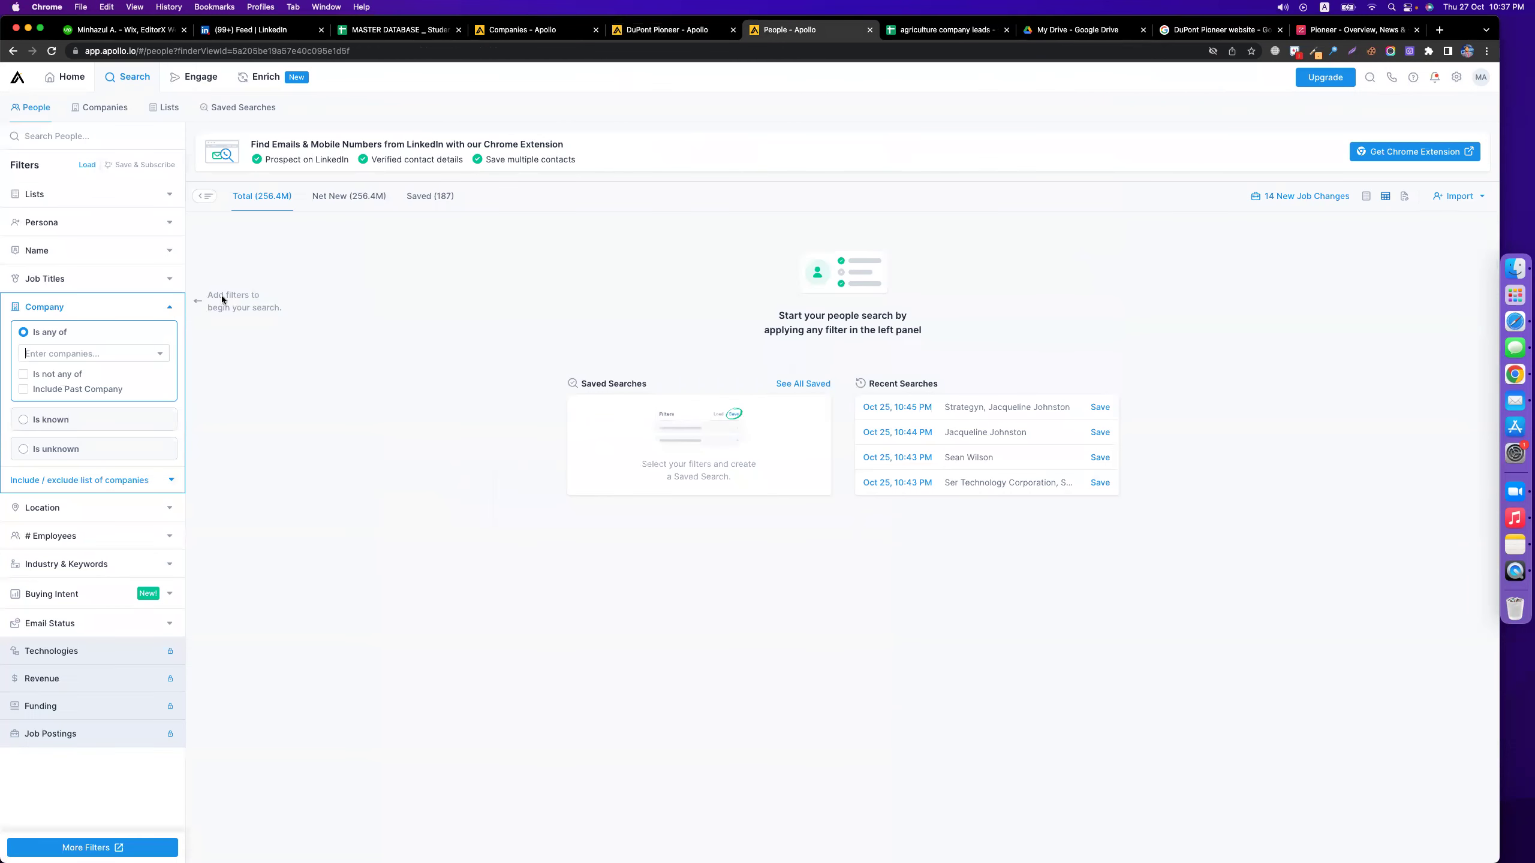
key("super+v")
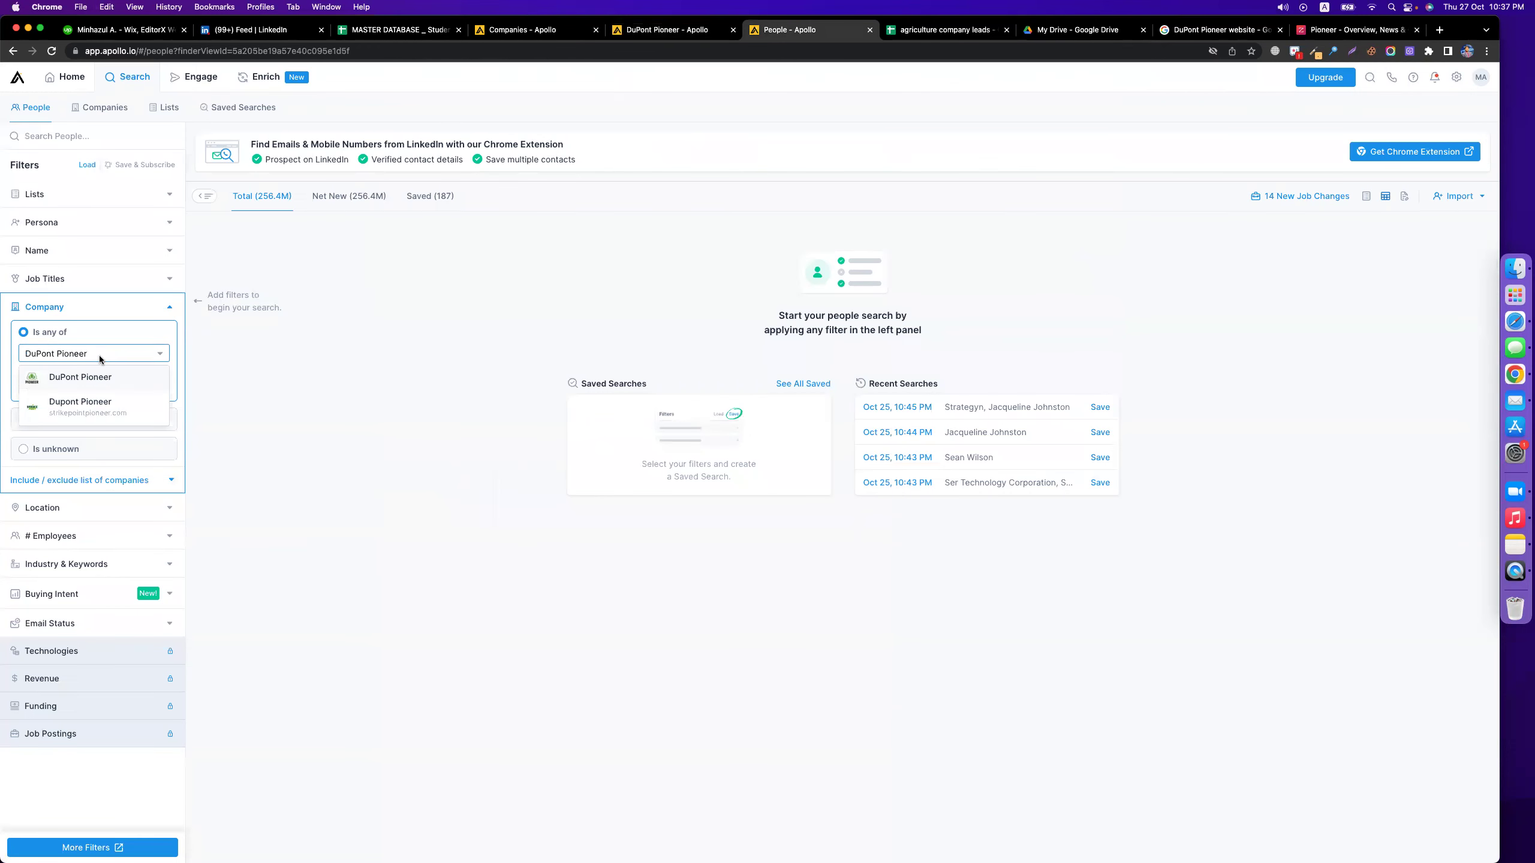
left_click(84, 376)
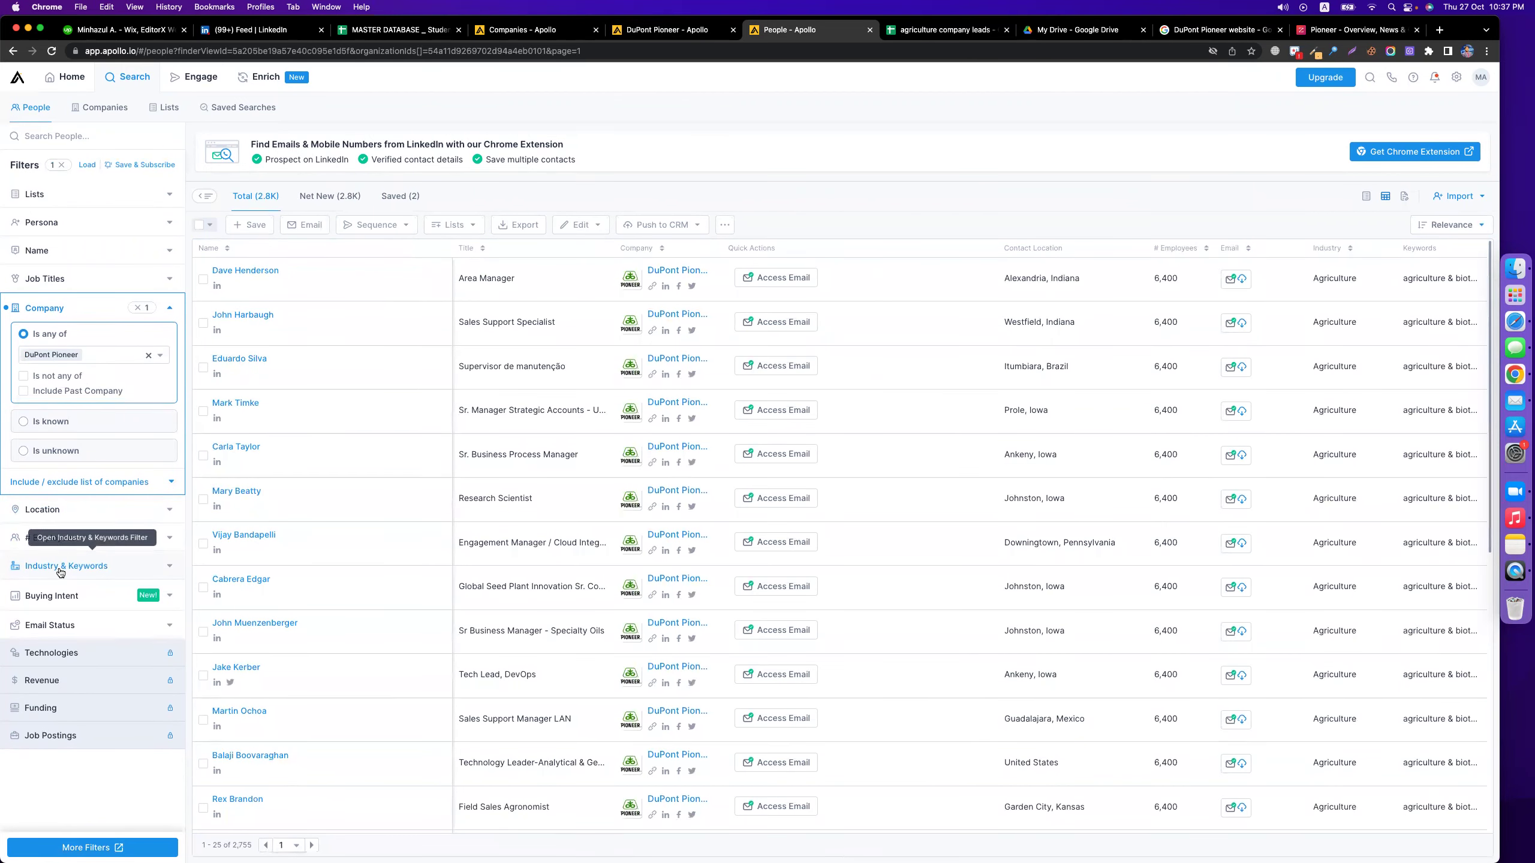
left_click(104, 571)
left_click(59, 438)
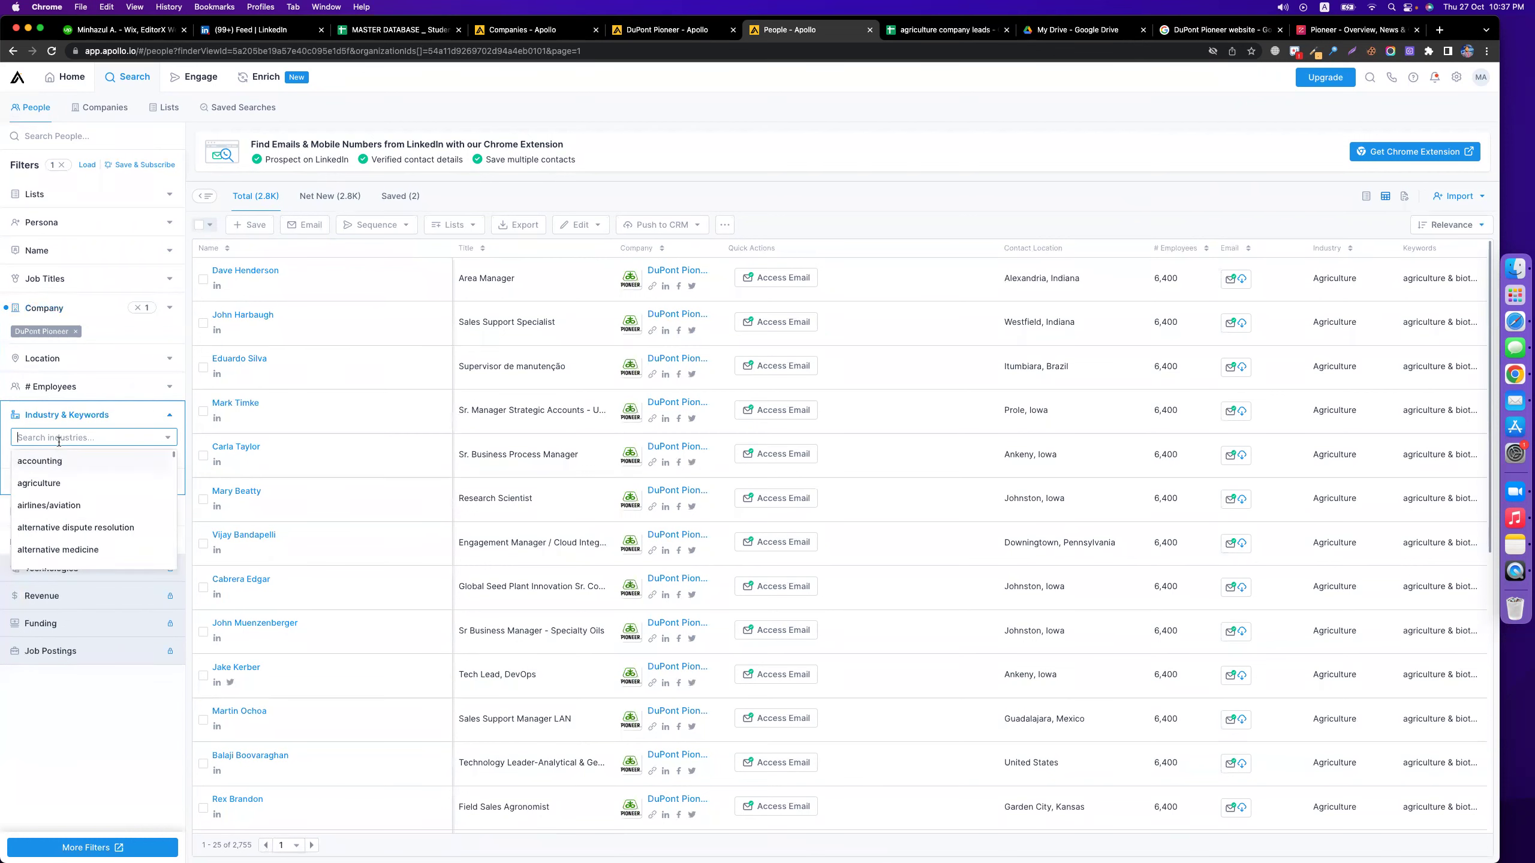
left_click(181, 418)
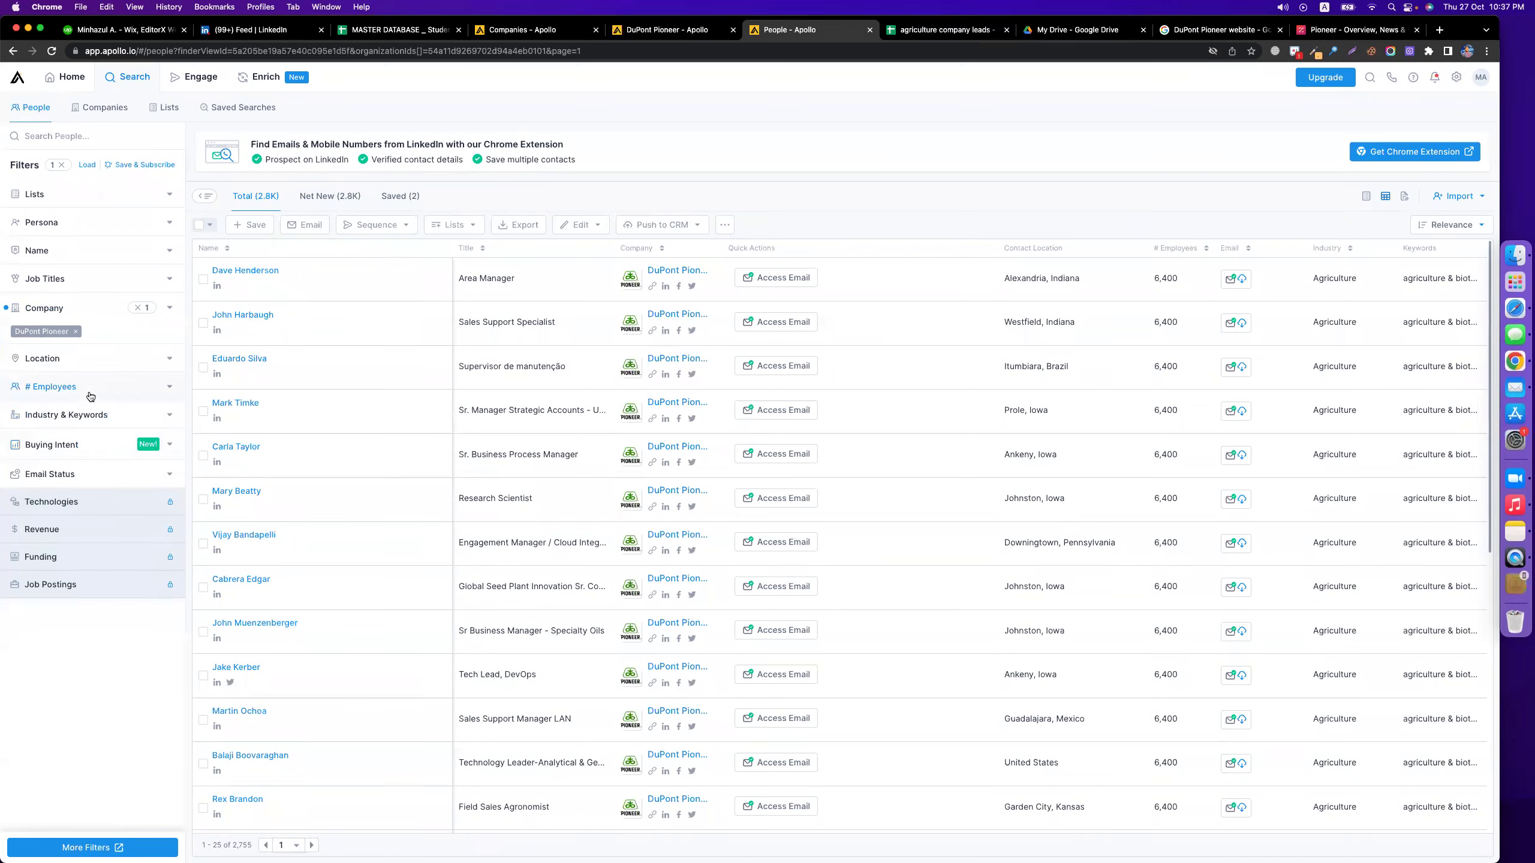
- Filter the DuPont Pioneer people by the job title "marketing manager"
left_click(67, 282)
left_click(66, 302)
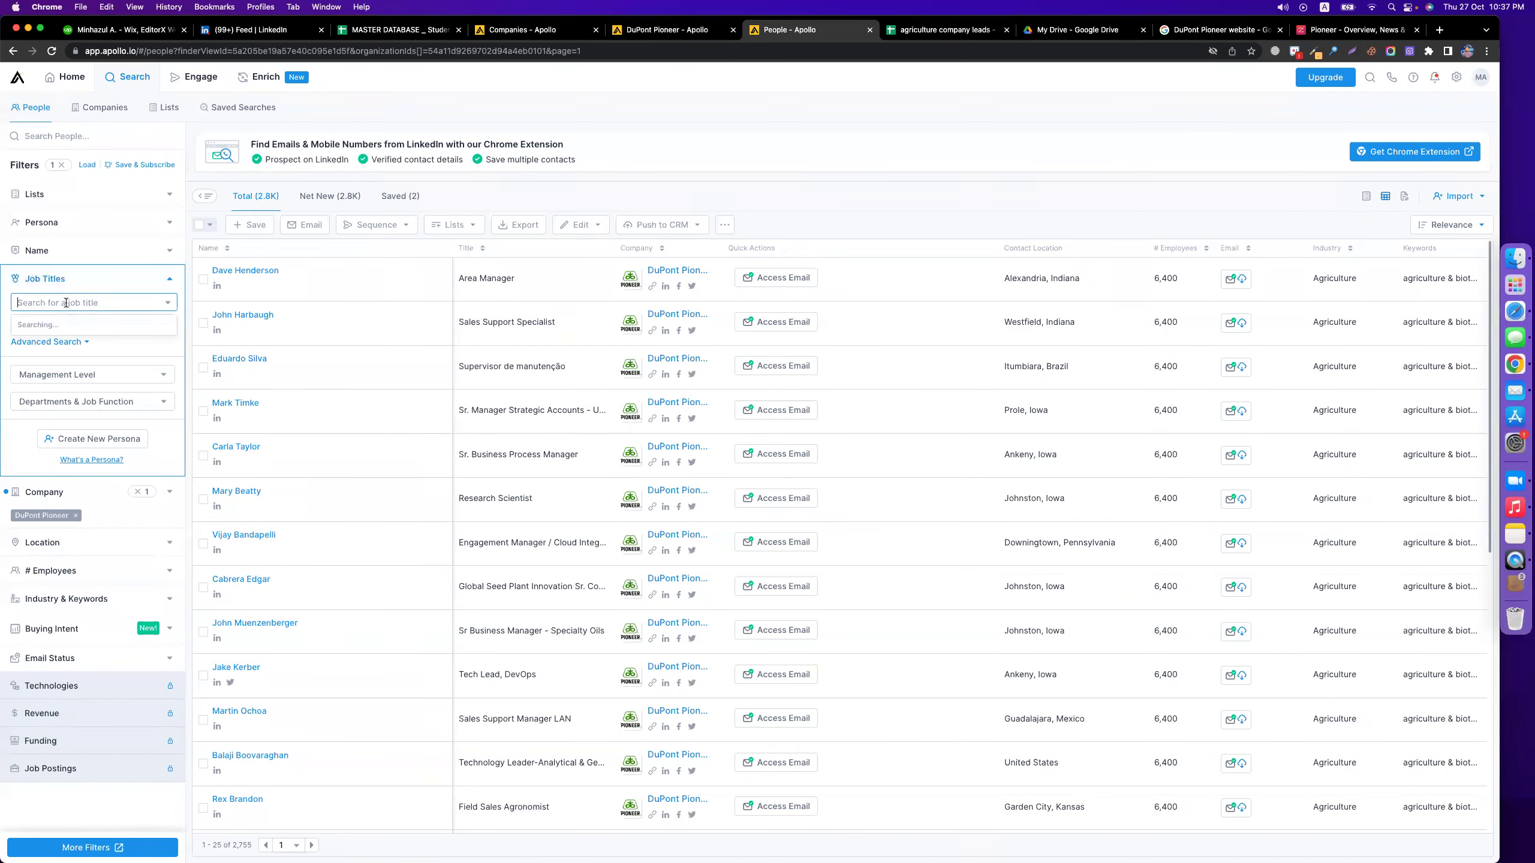
type("marketing m")
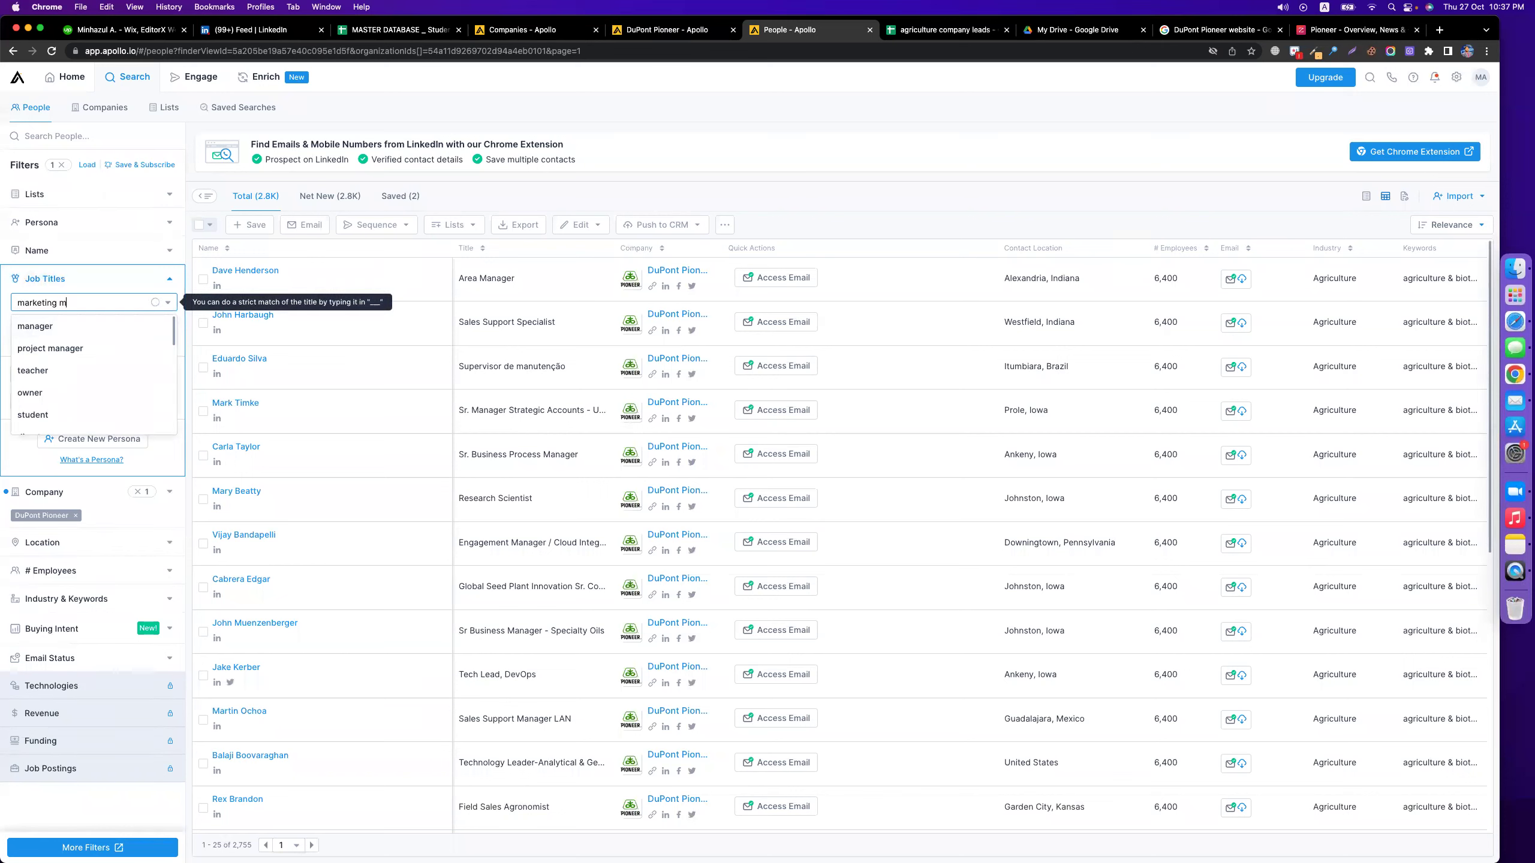
type("a")
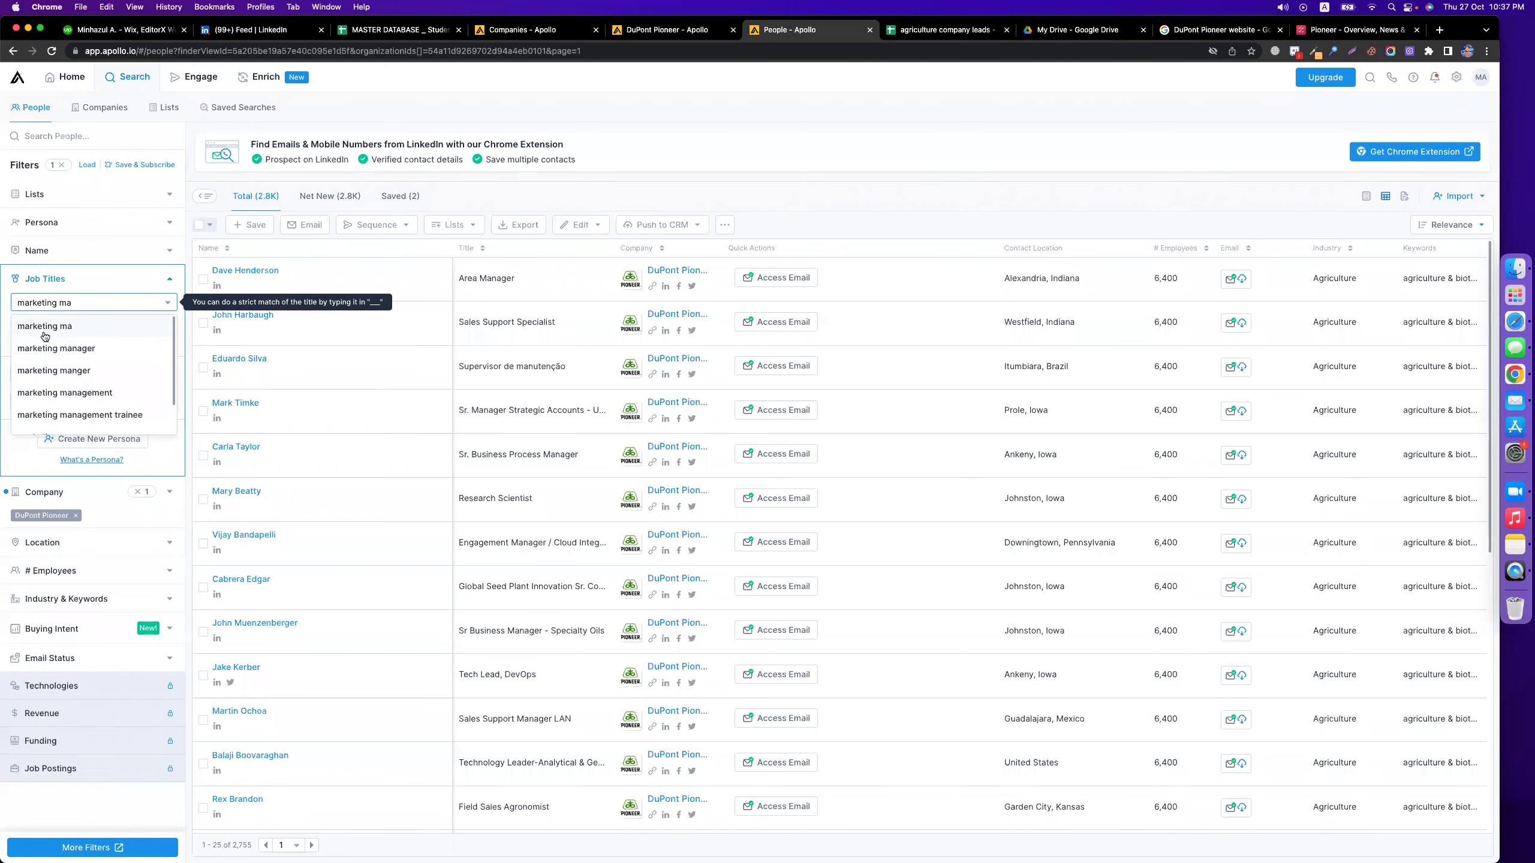
left_click(45, 349)
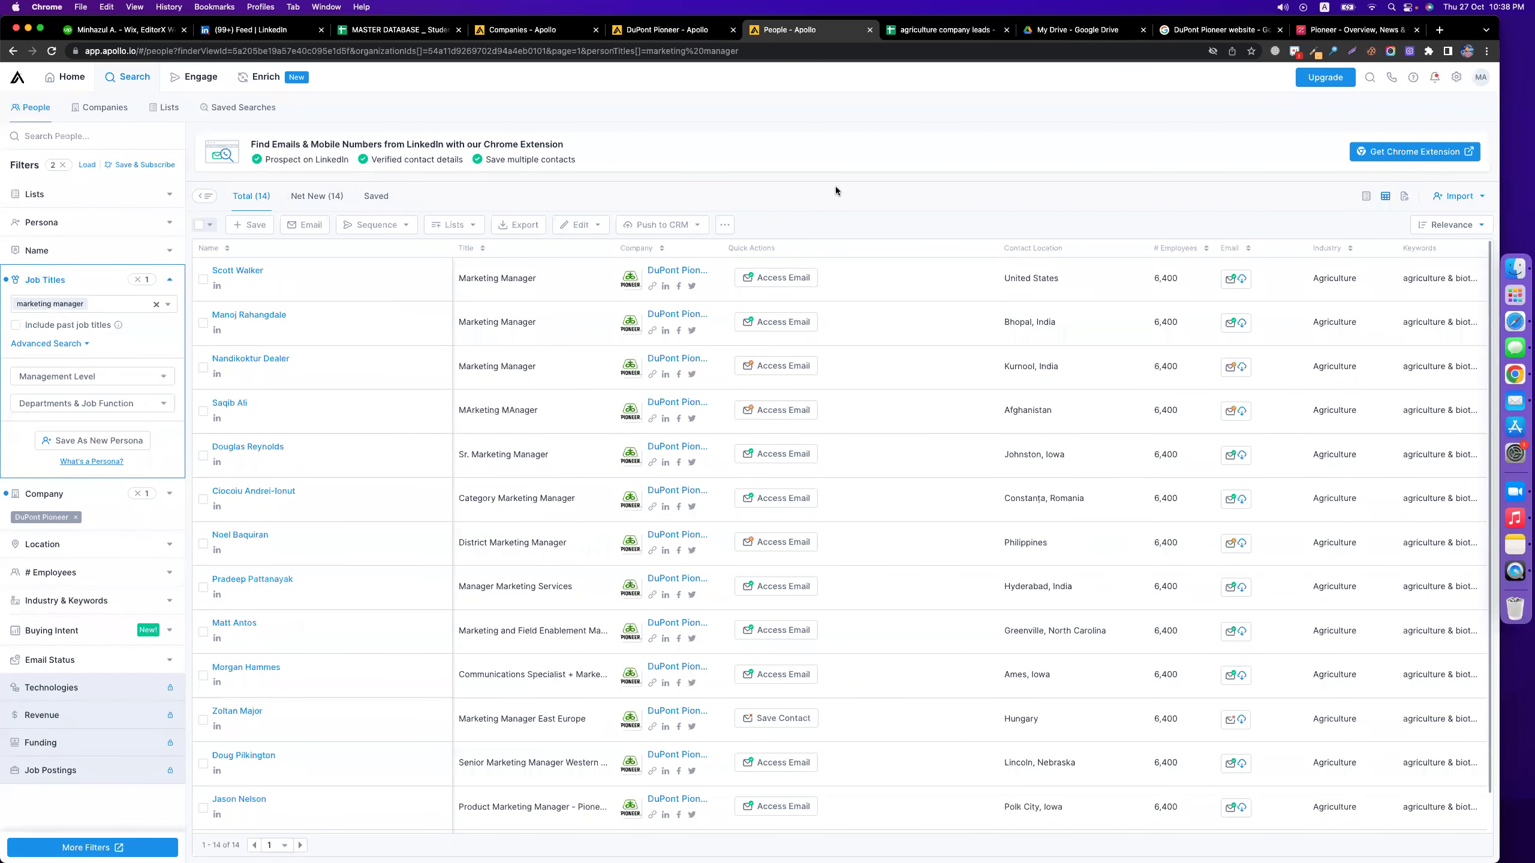
- Check the lead sheet and the Apollo company profile, and copy the state "Iowa" from the headquarters address on ZoomInfo
left_click(967, 33)
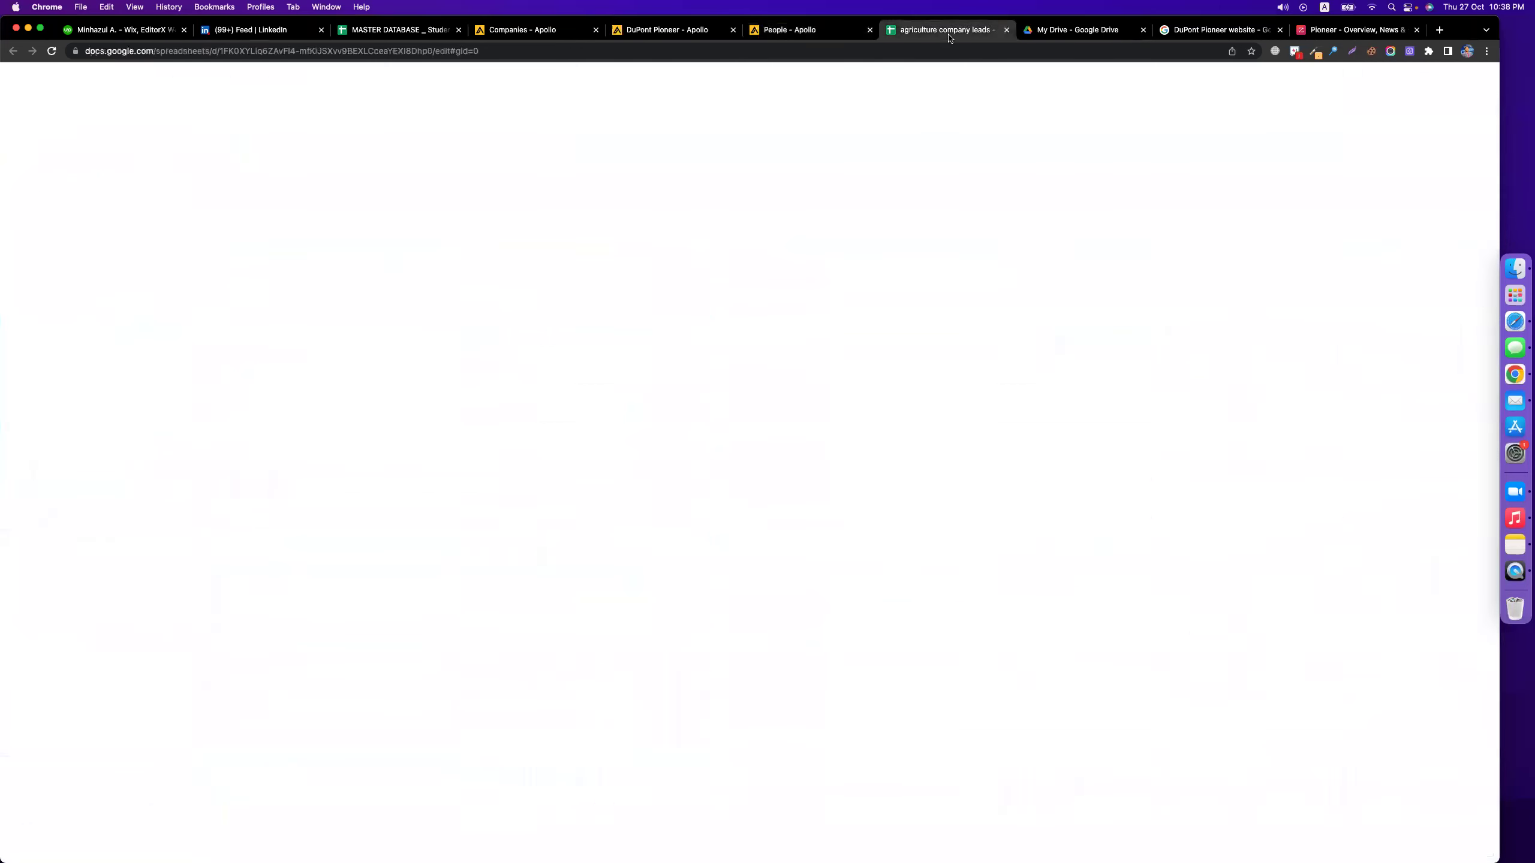
left_click(288, 214)
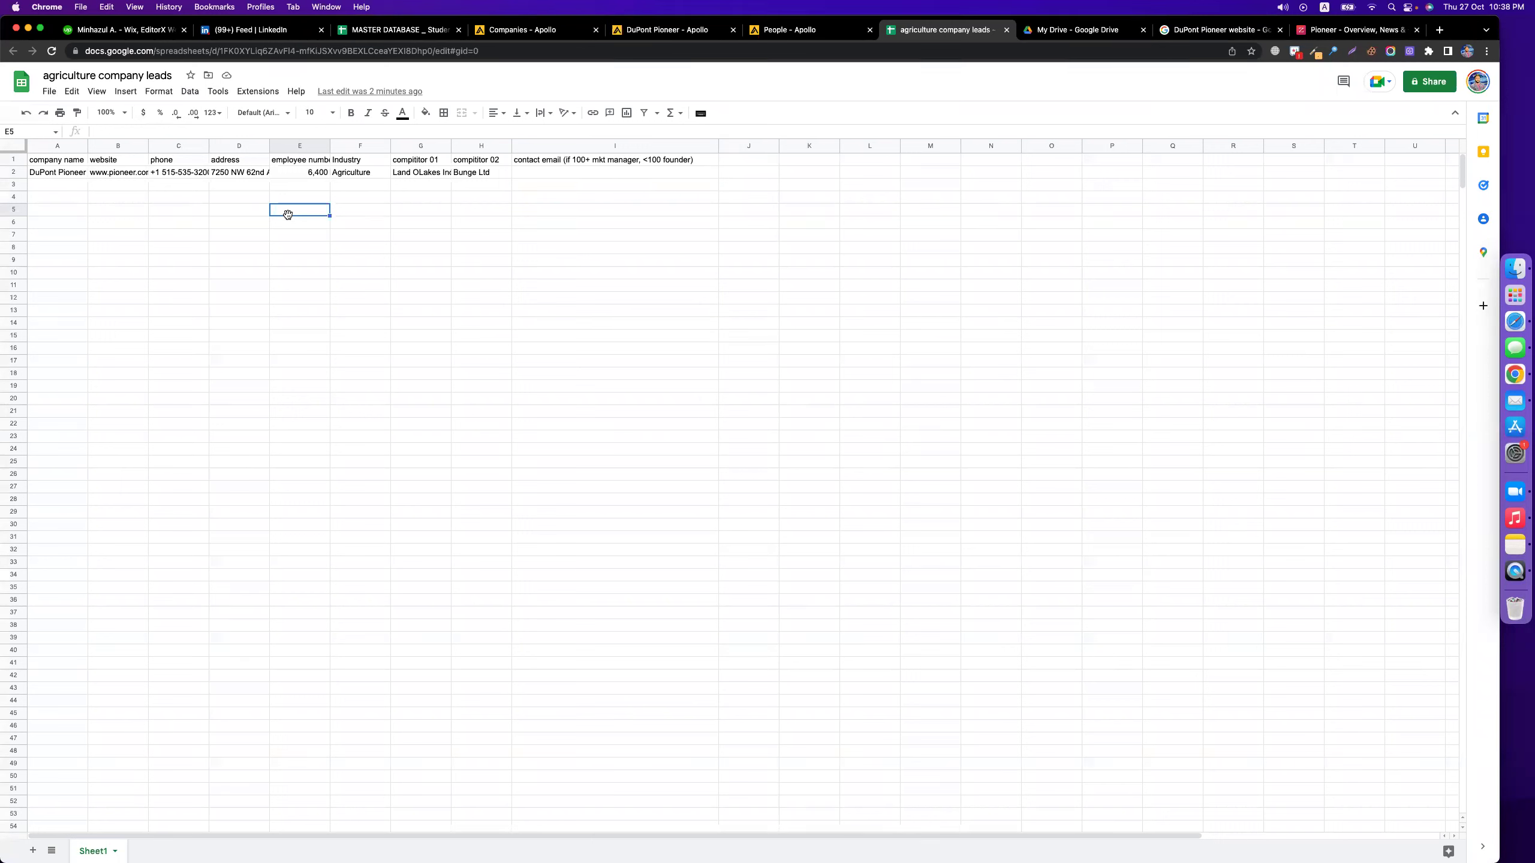
left_click(665, 30)
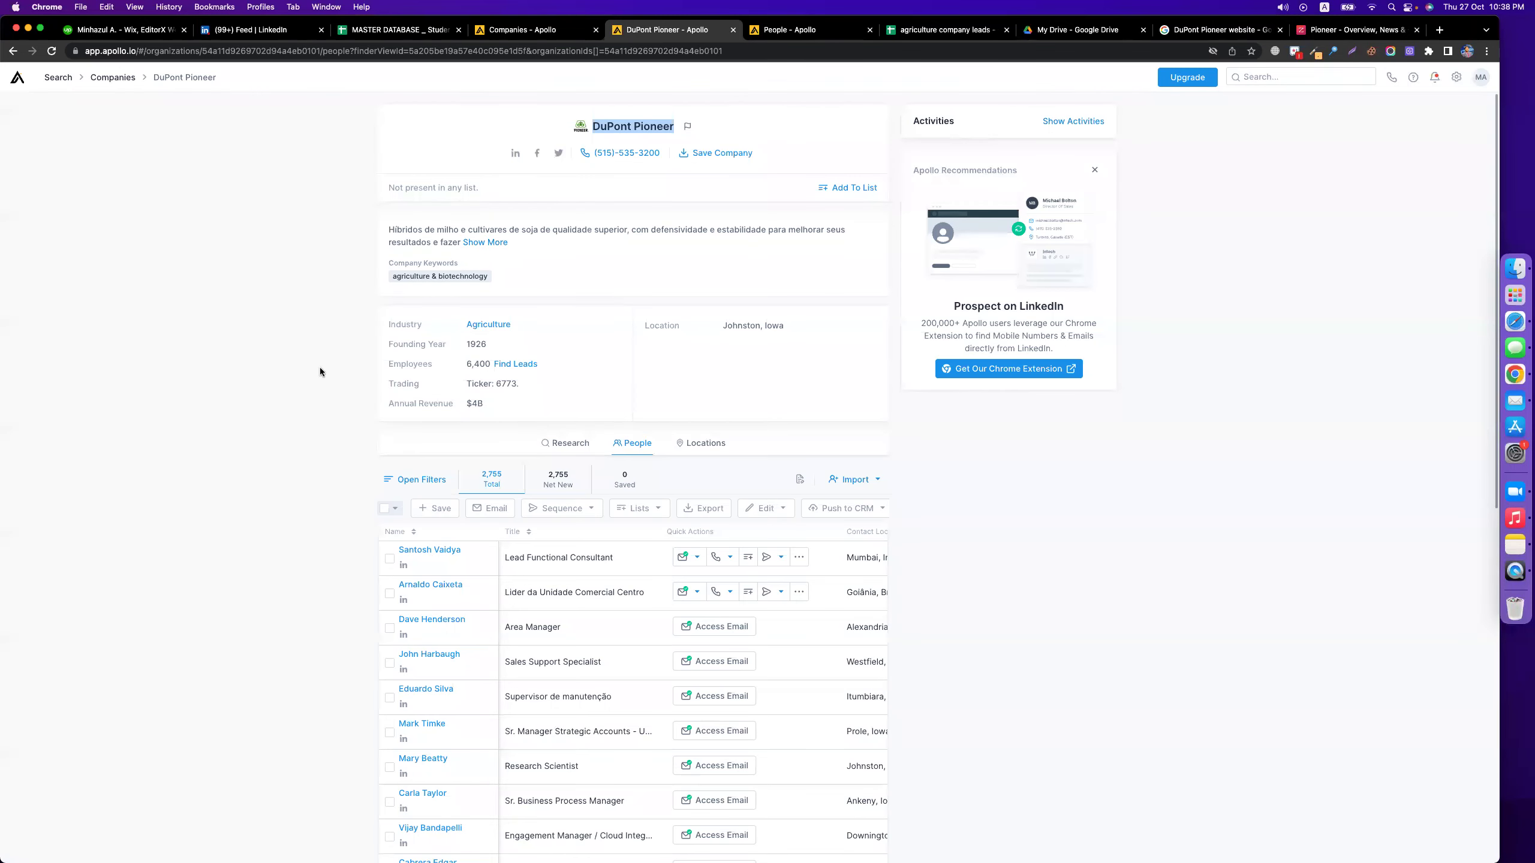
left_click(1354, 30)
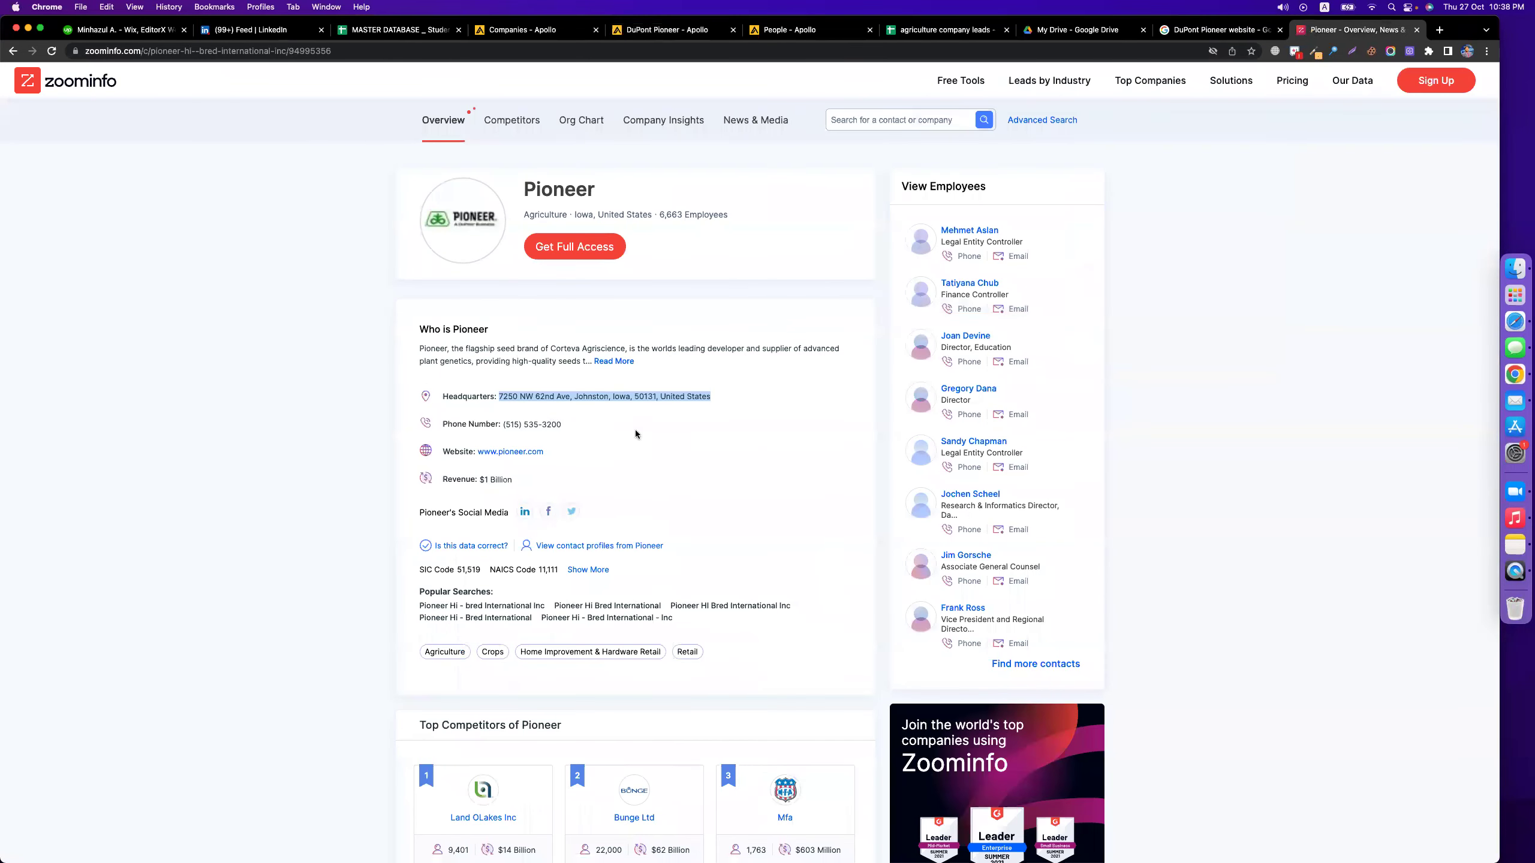
left_click(646, 400)
double_click(619, 398)
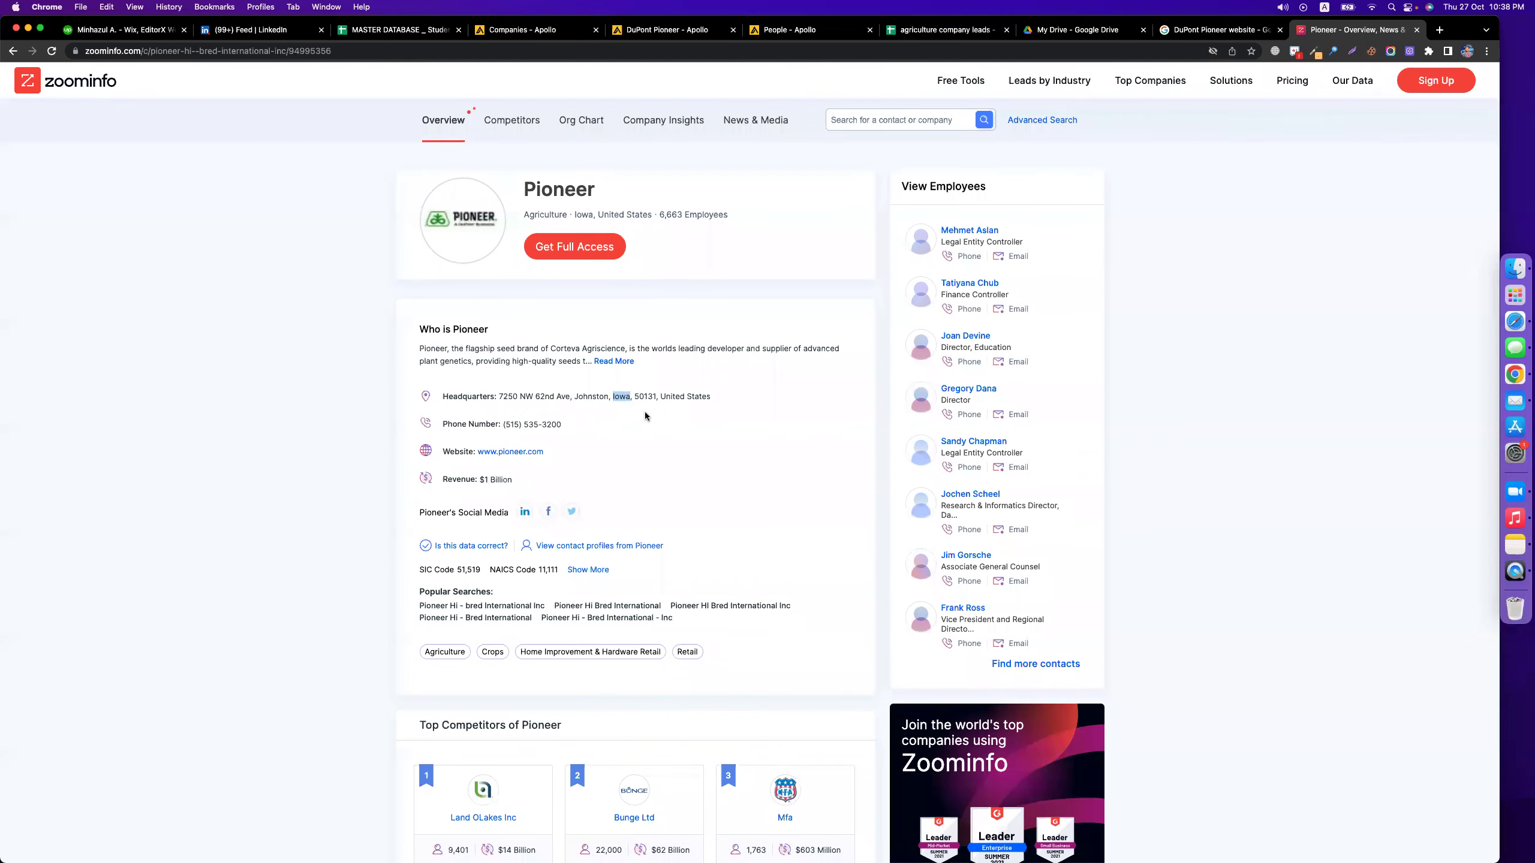
- Filter the DuPont Pioneer marketing managers on Apollo by the contact location "Iowa, US"
left_click(810, 30)
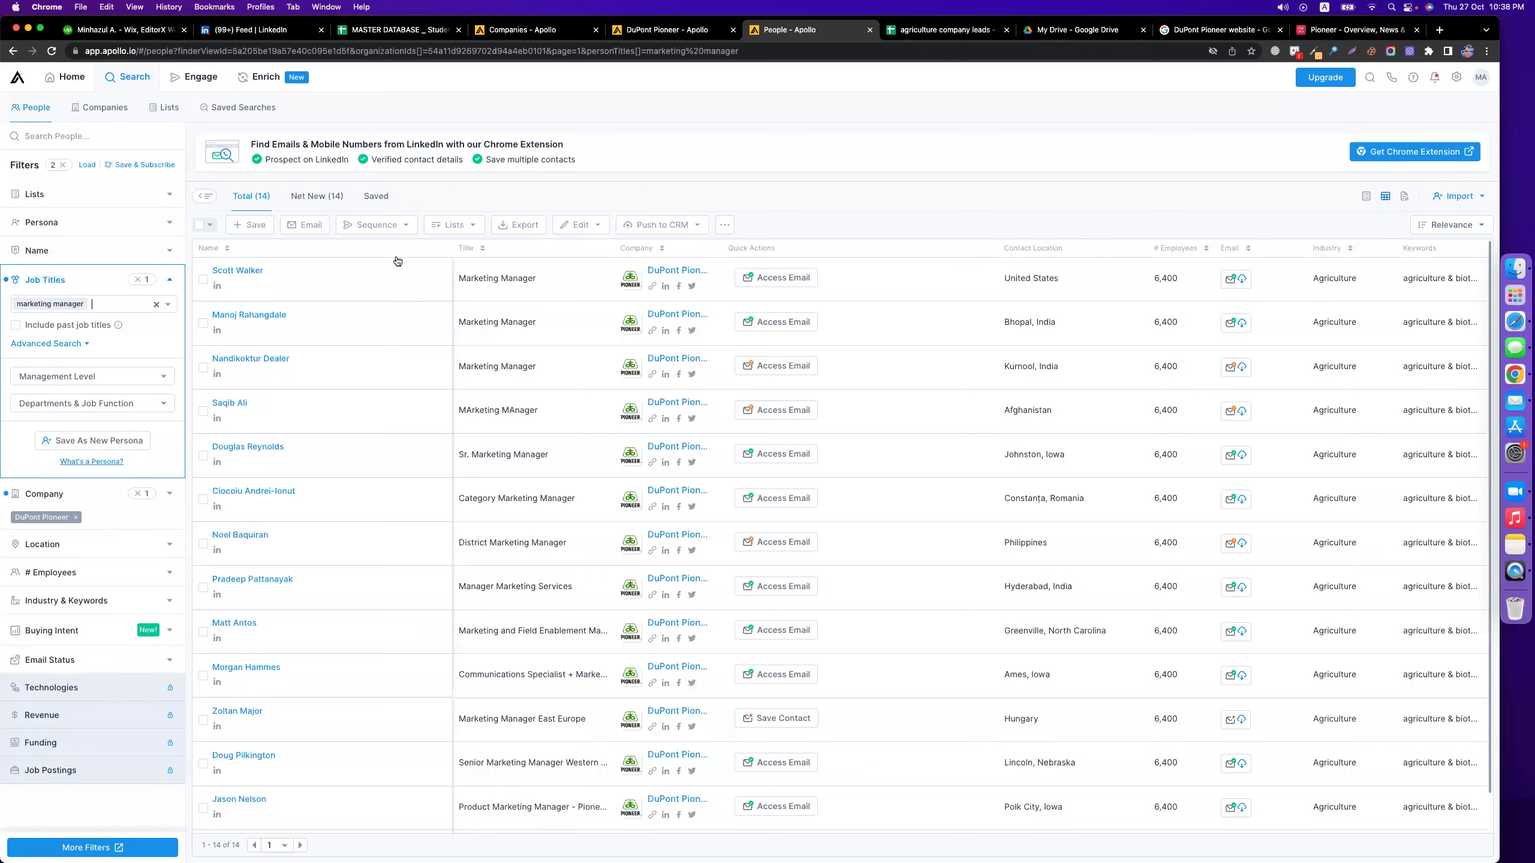
left_click(170, 279)
left_click(100, 389)
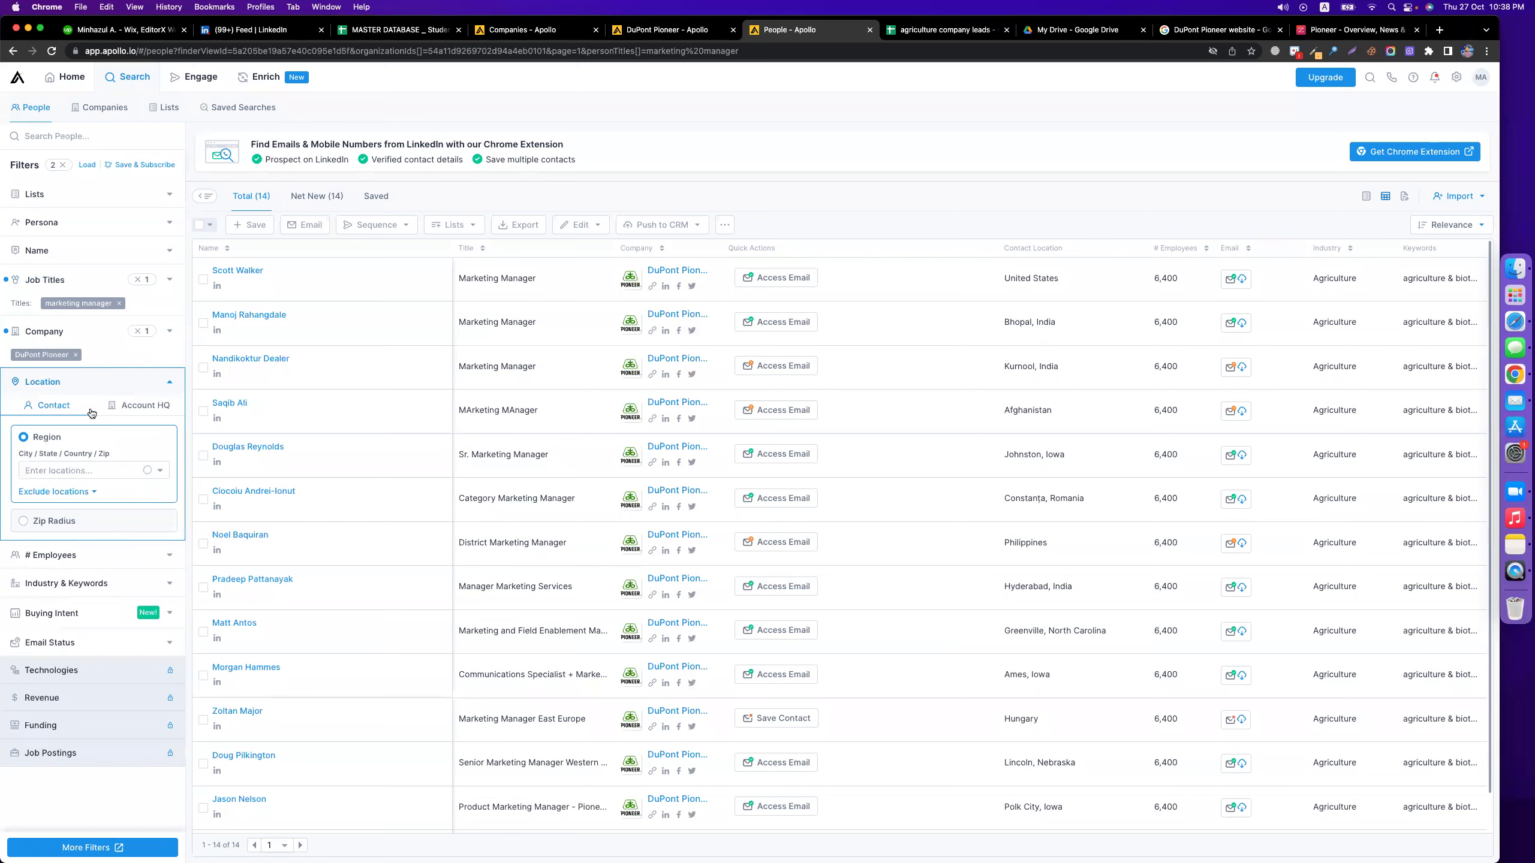
left_click(65, 470)
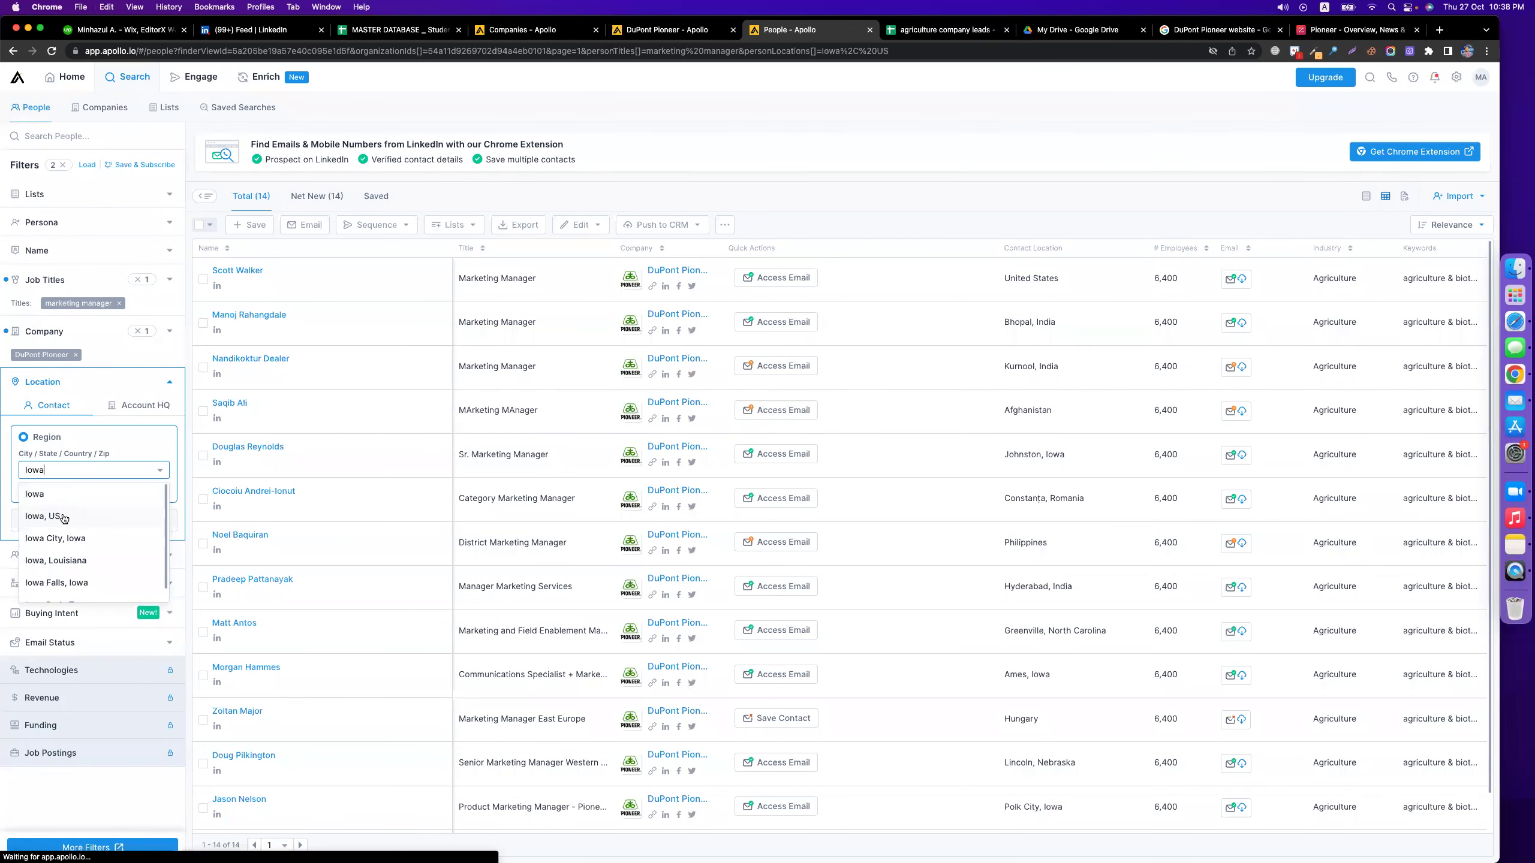
left_click(65, 517)
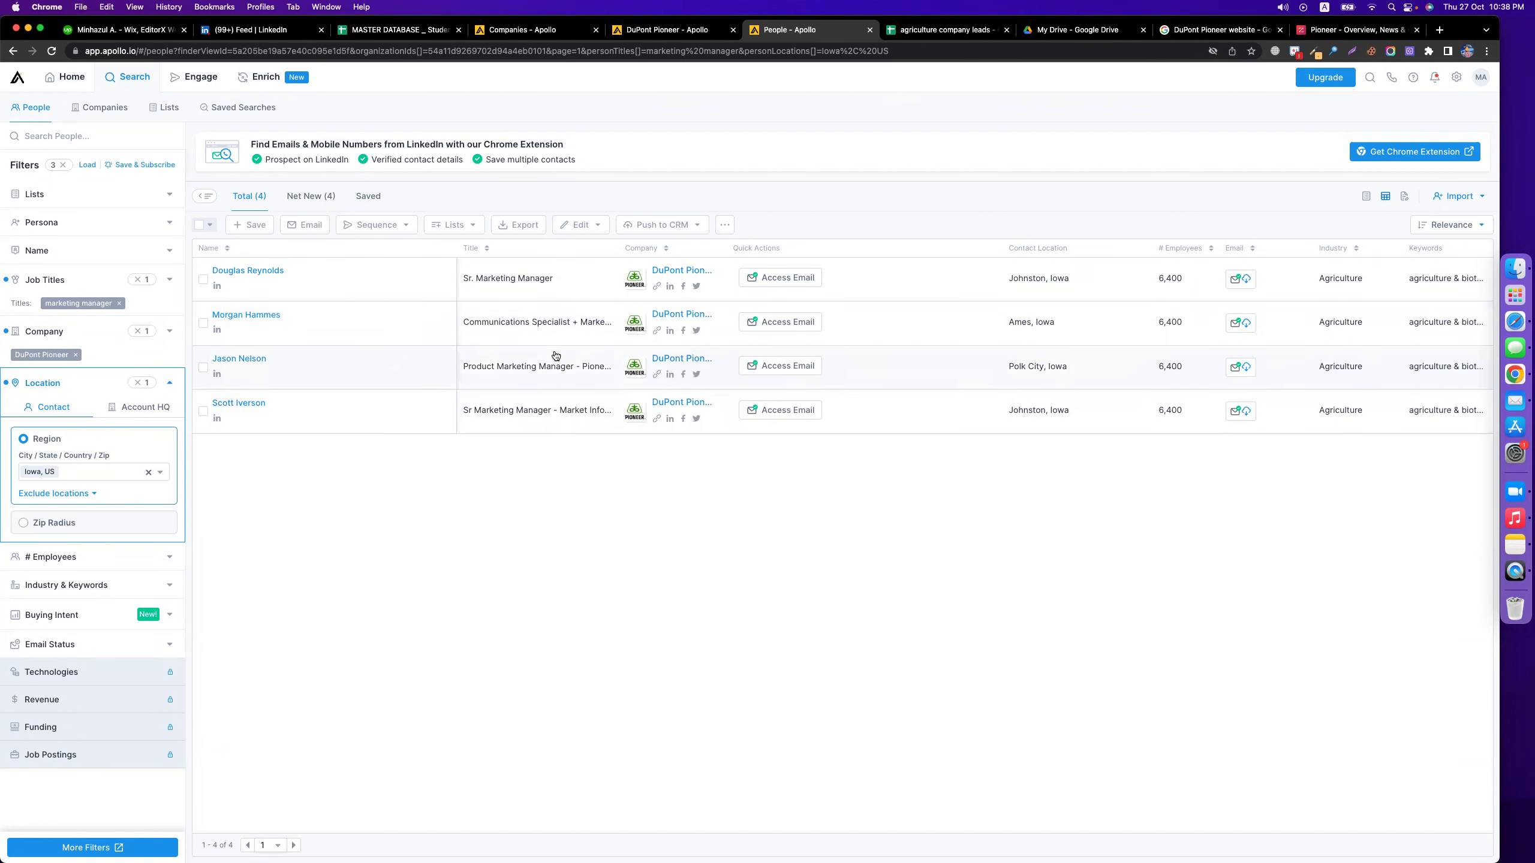
- Reveal the email of the Sr. Marketing Manager in the first Apollo result and copy it for the lead sheet
left_click(766, 278)
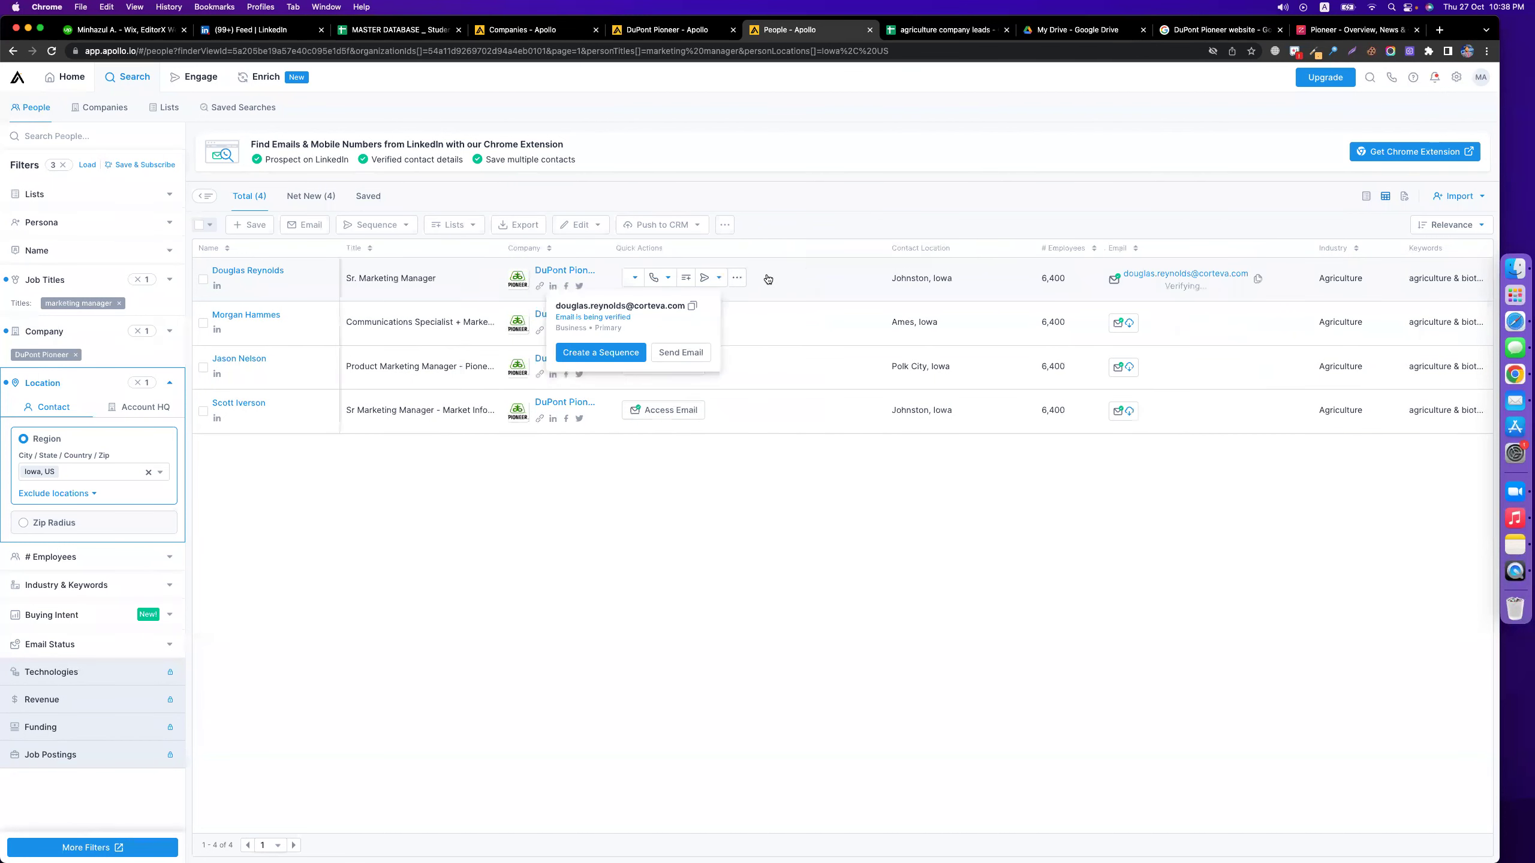
left_click(692, 308)
left_click(953, 35)
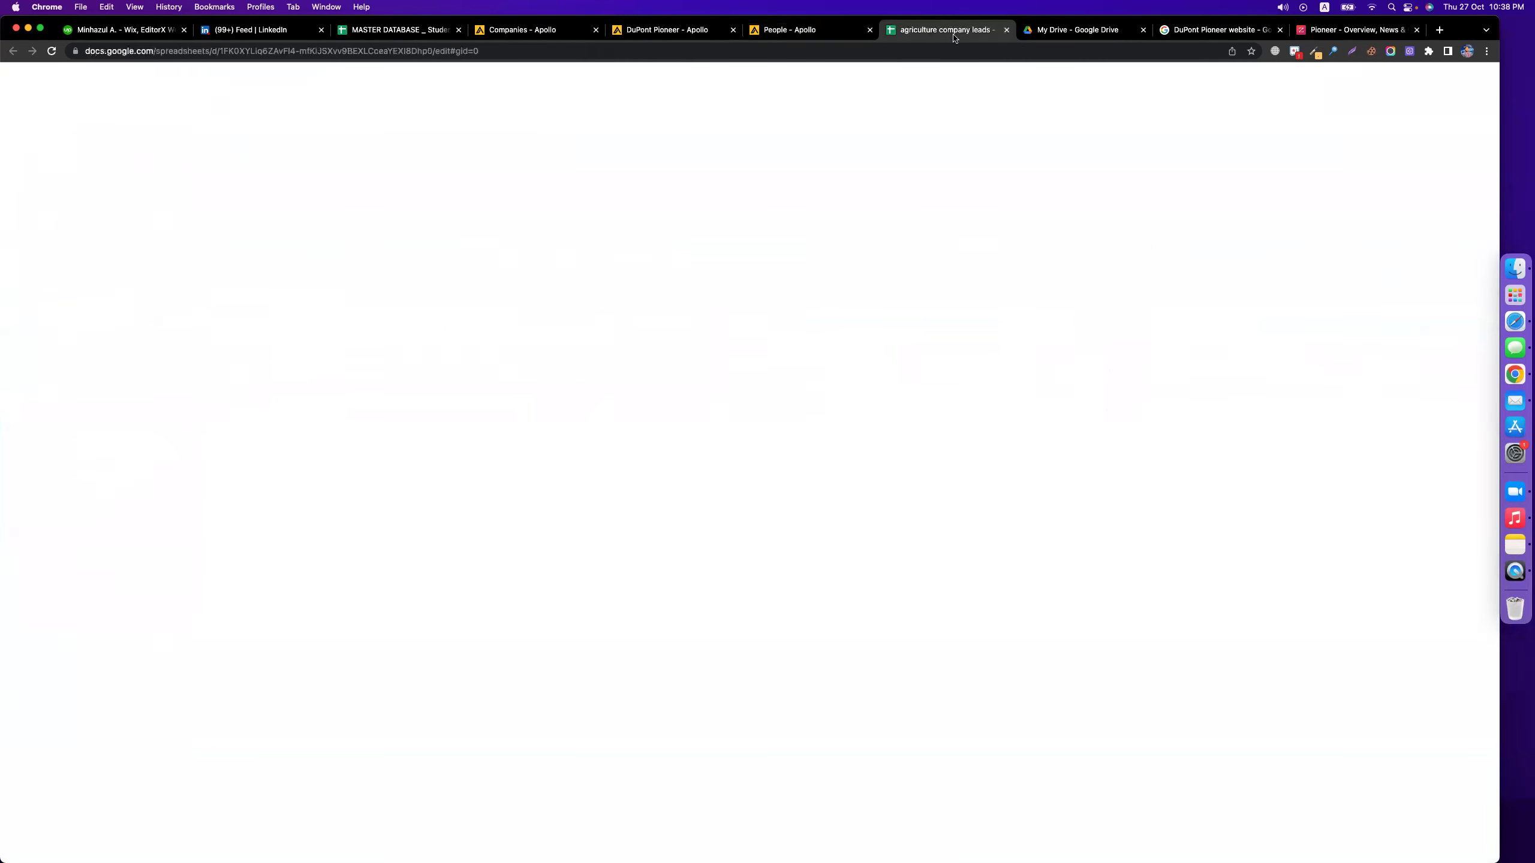
- Add a "contact name" header in J1 and paste the copied contact email into I2 of the lead sheet
left_click(535, 158)
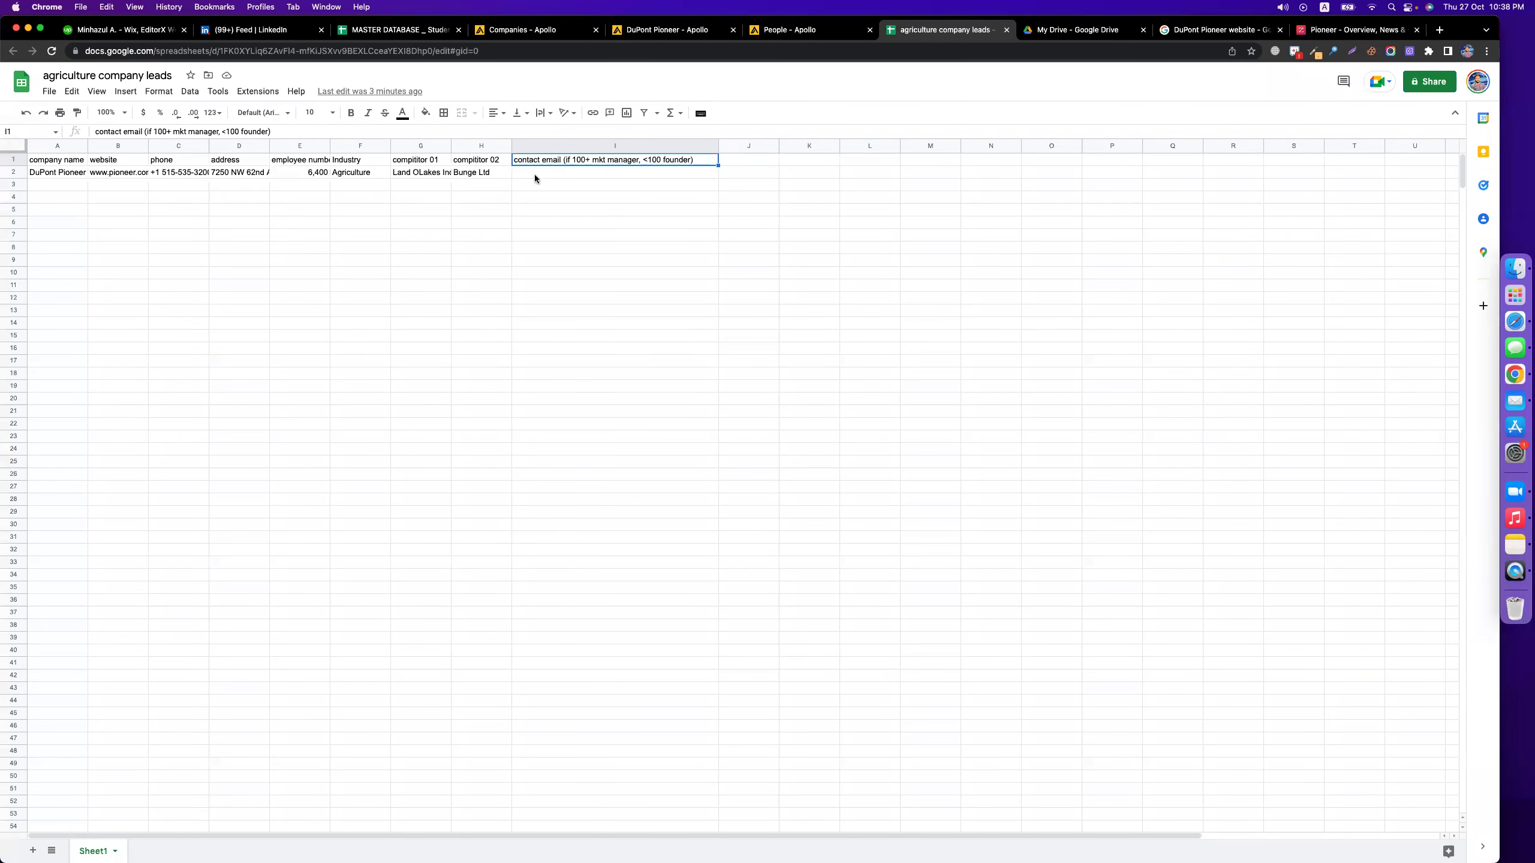
left_click(740, 160)
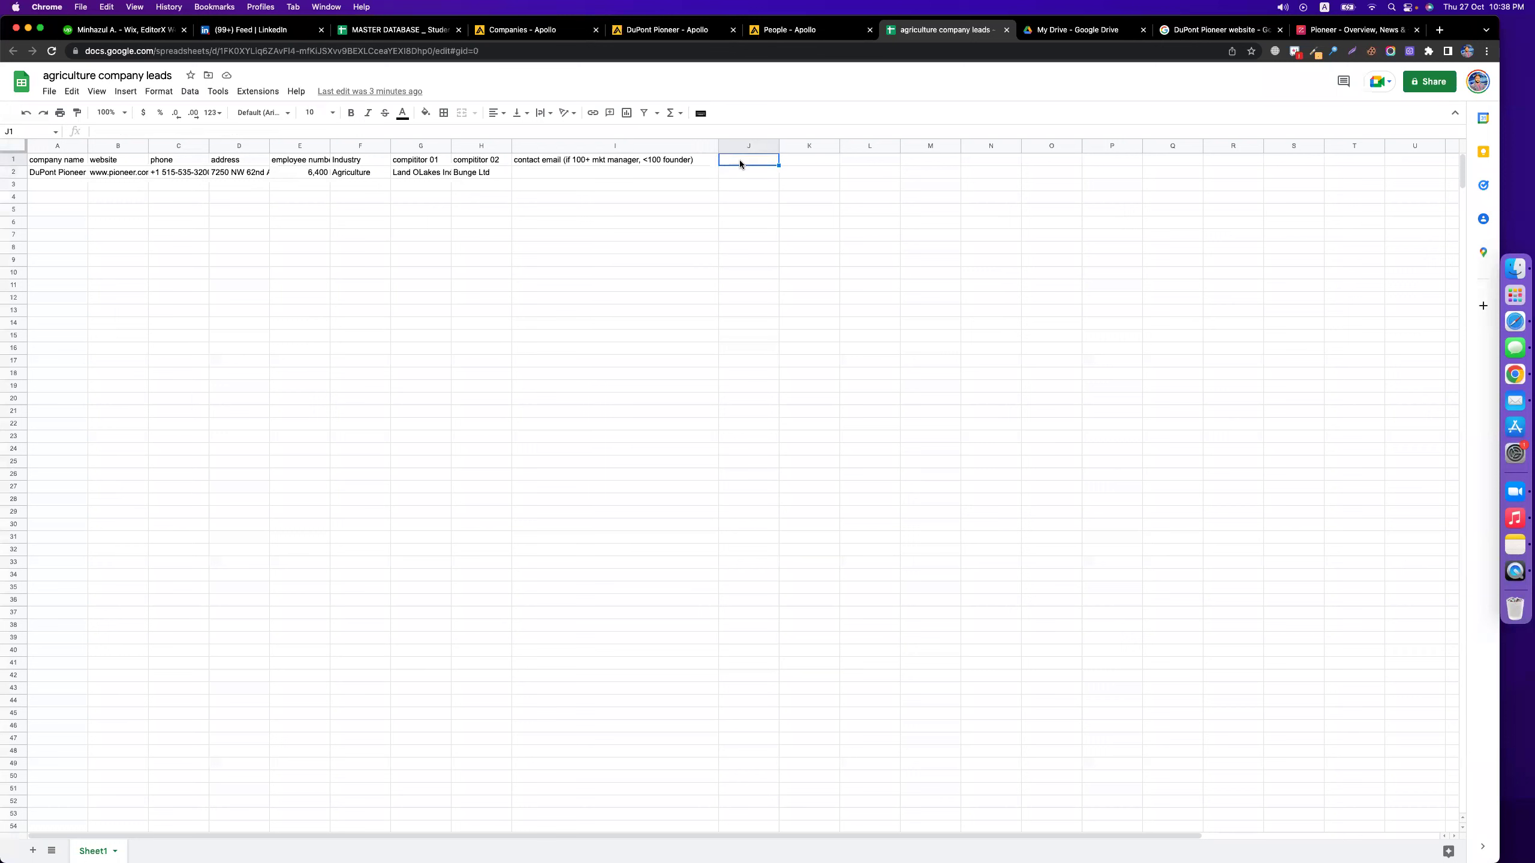
type("contact name")
double_click(606, 171)
key("super+v")
left_click(749, 210)
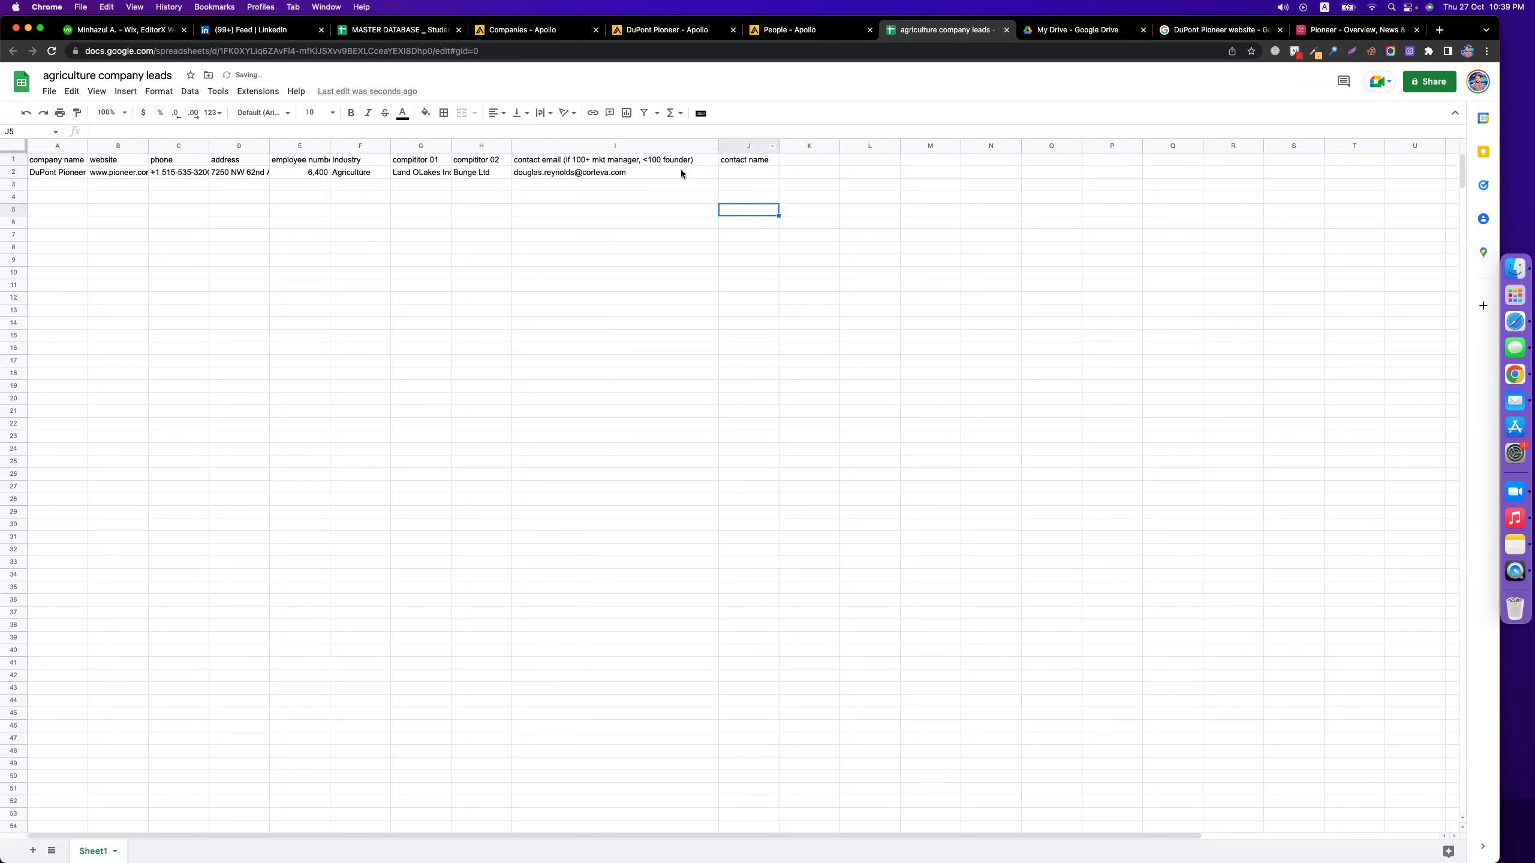
- Add a "contact title" header in K1 and fill K2 with the title "Sr. Marketing Manager" copied from the contact's Apollo row
left_click(789, 159)
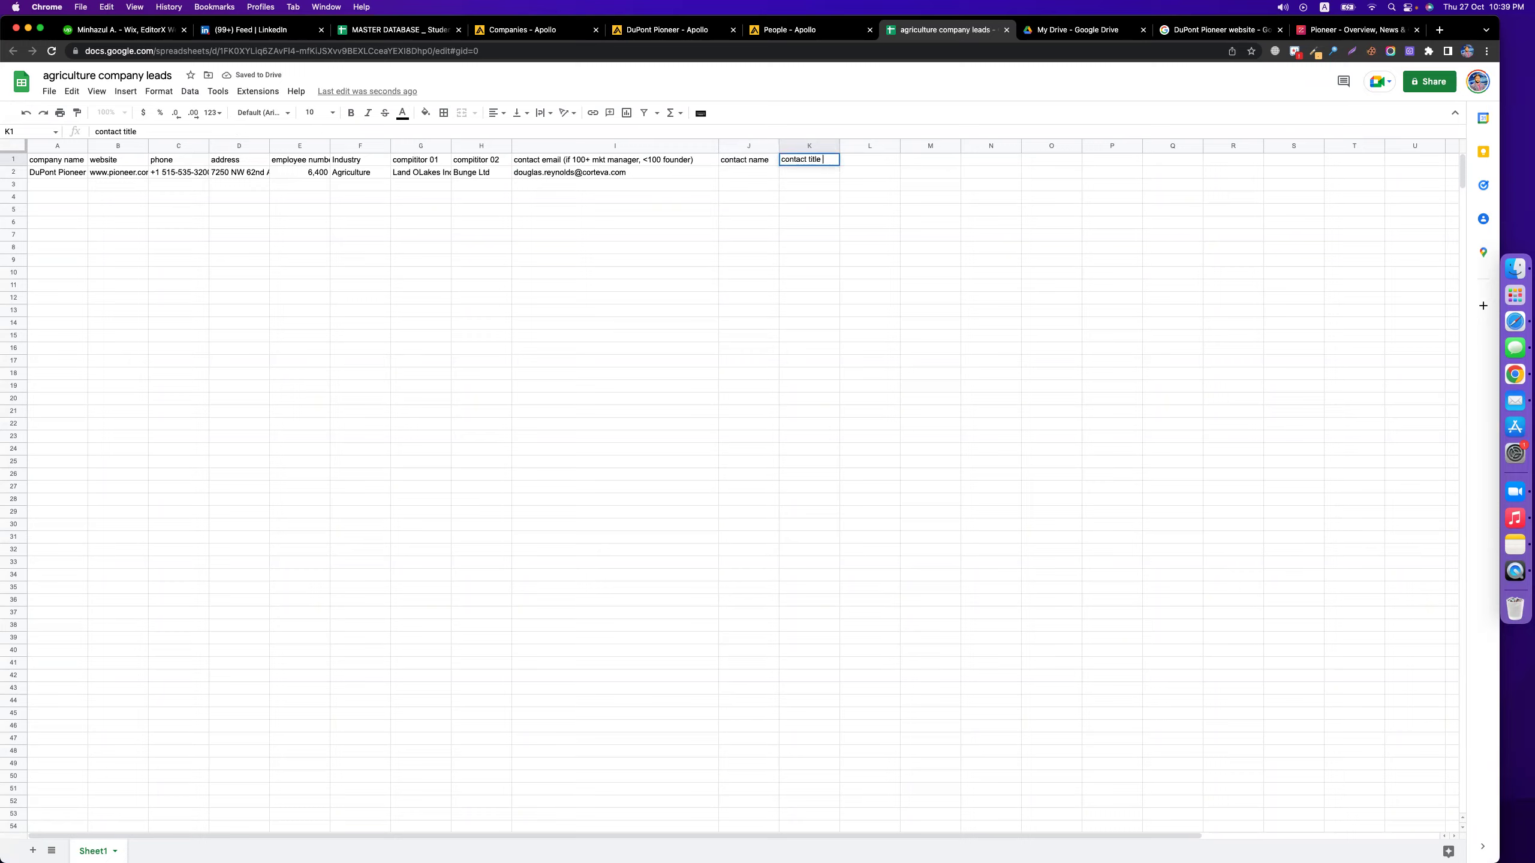
left_click(810, 29)
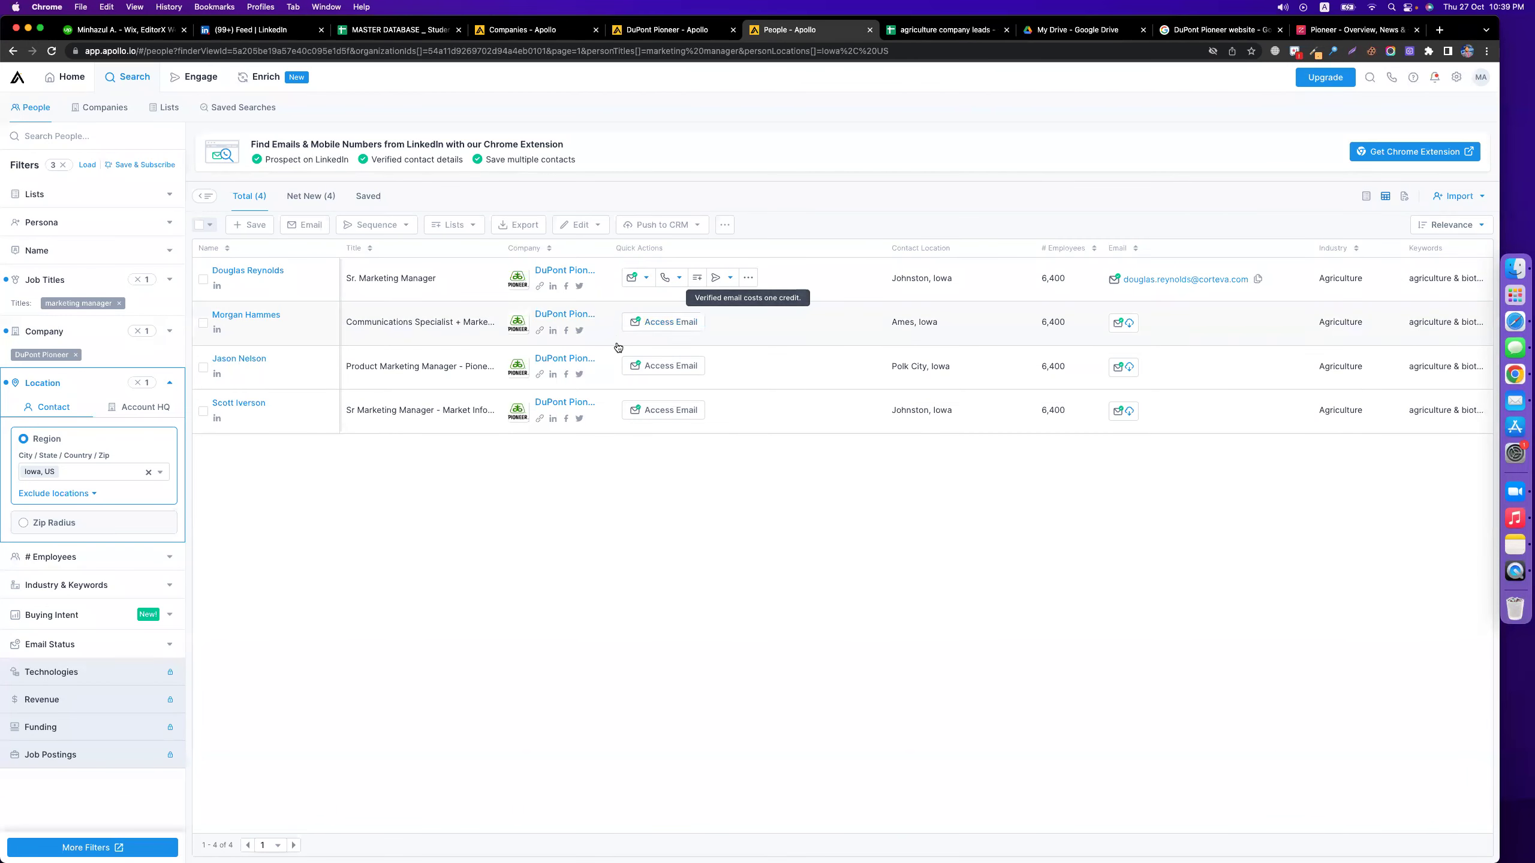
triple_click(403, 280)
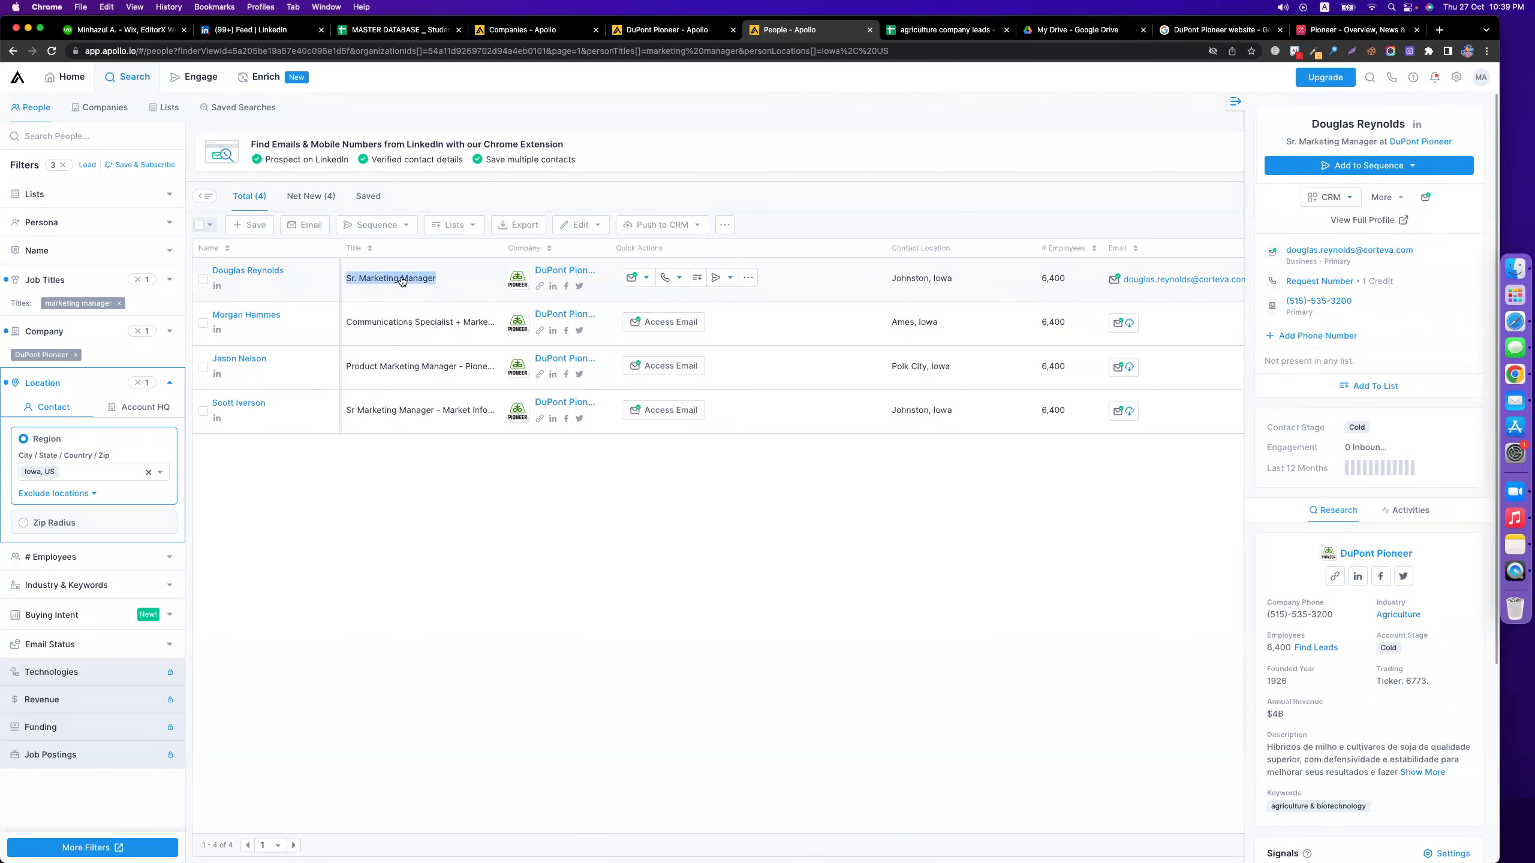
left_click(946, 30)
left_click(809, 174)
key("super+v")
key("BackSpace")
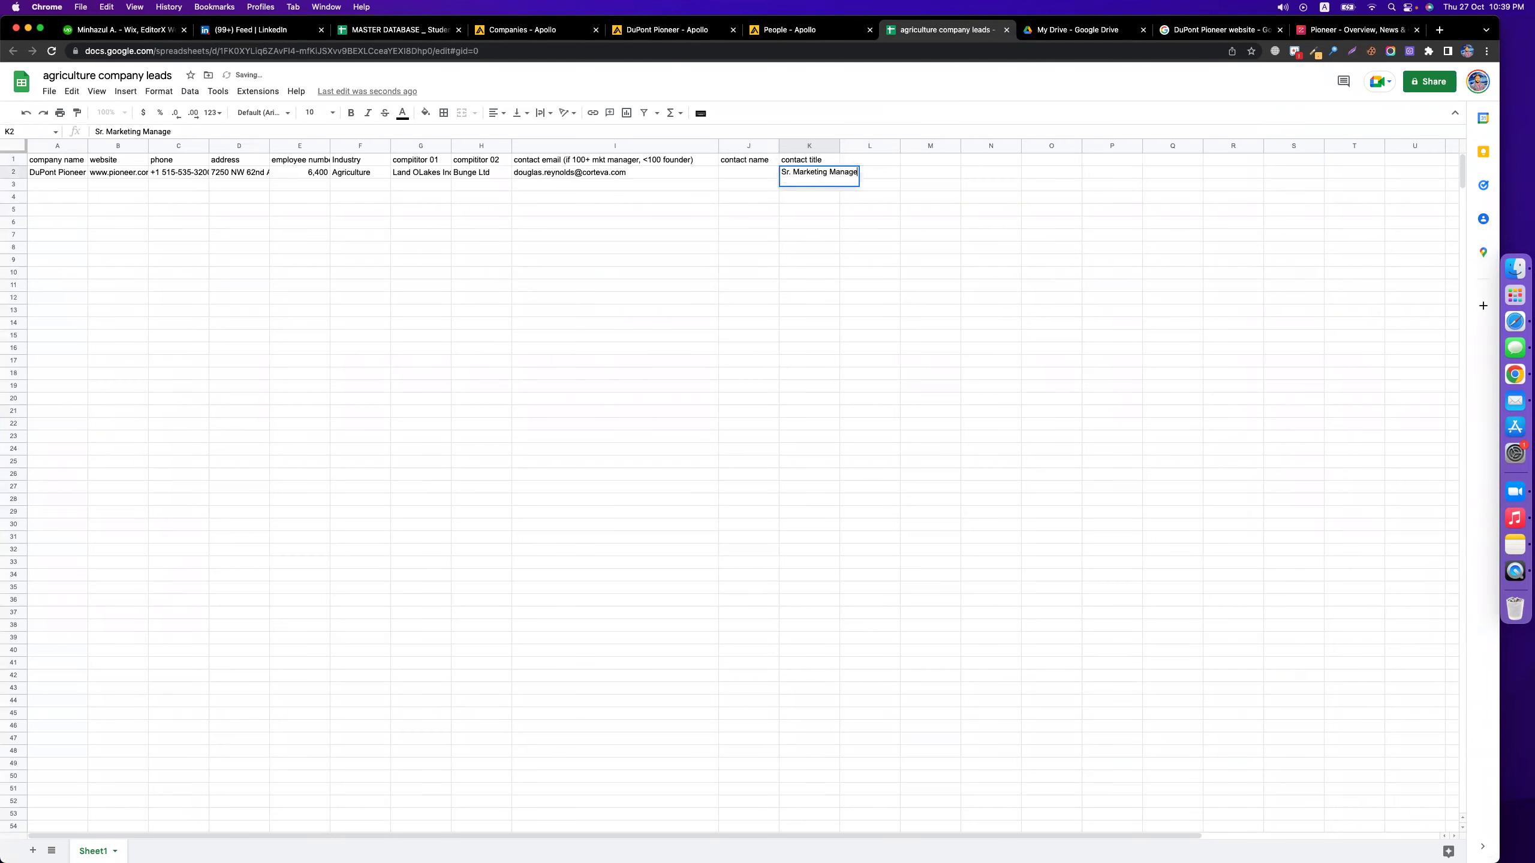
type("r")
- Copy the contact's full name from the first Apollo result and paste it into J2 of the lead sheet
left_click(755, 173)
left_click(774, 37)
left_click_drag(305, 273, 203, 273)
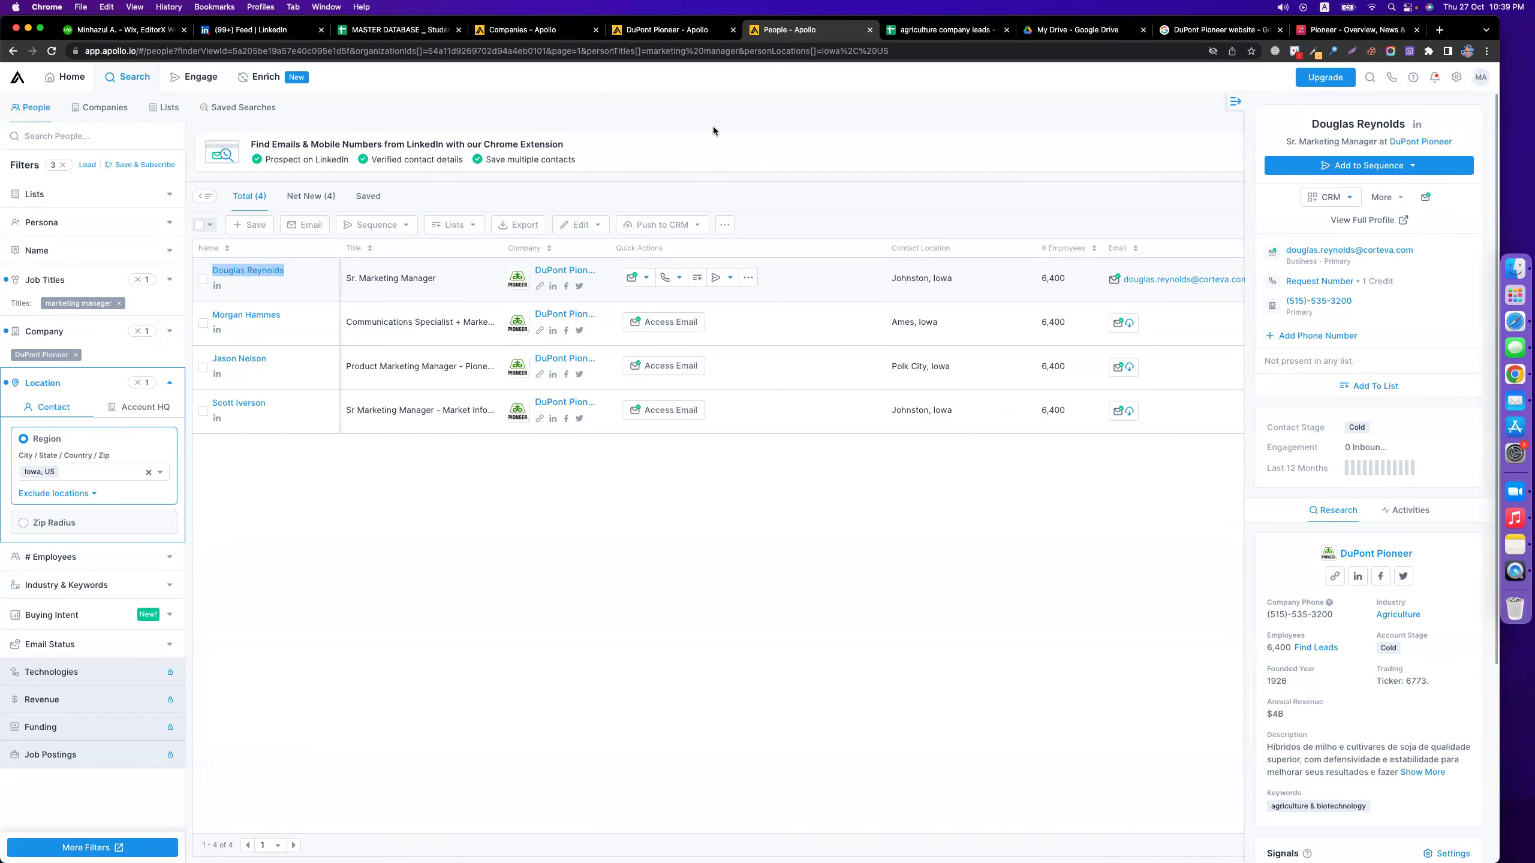
left_click(940, 29)
double_click(741, 182)
key("super+v")
left_click(804, 240)
- Remove the trailing line break after "Sr. Marketing Manager" in K2
left_click(807, 172)
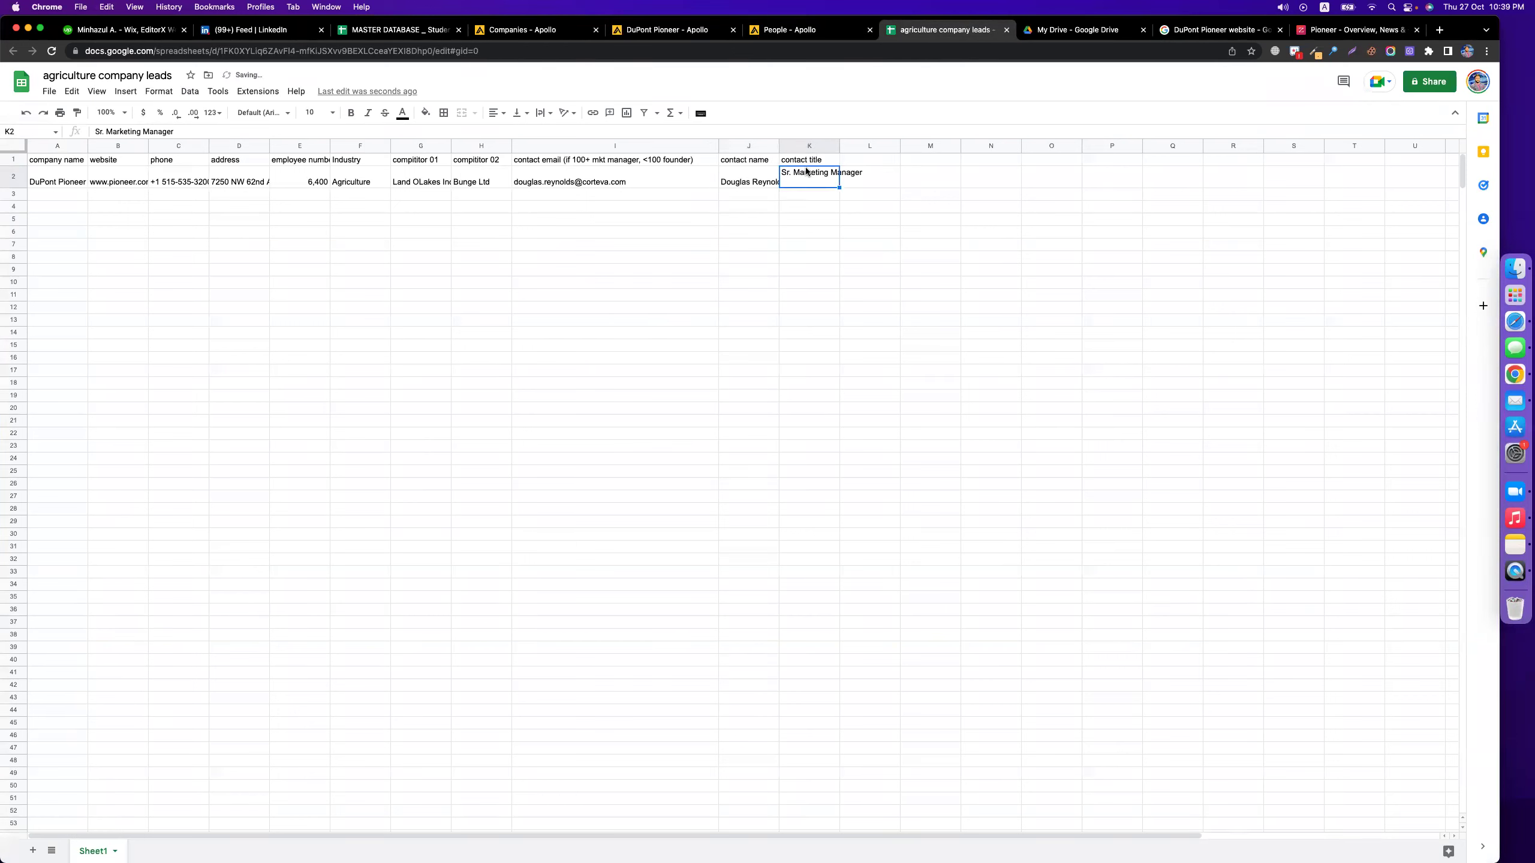
double_click(806, 183)
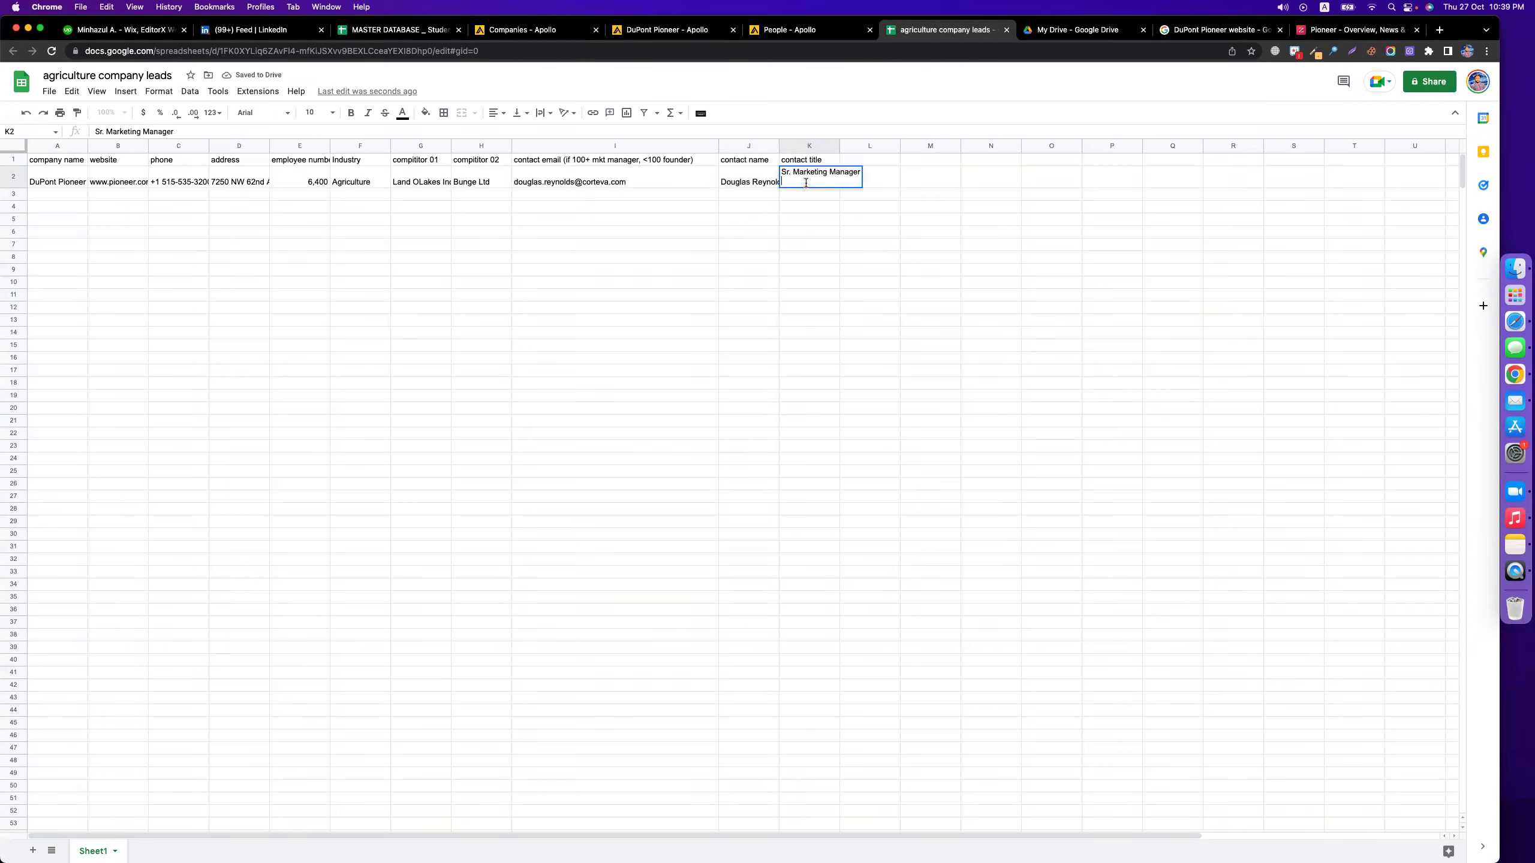
left_click(798, 262)
- Format all the data in the lead sheet with the Fira Sans font at size 10
left_click_drag(580, 158, 798, 159)
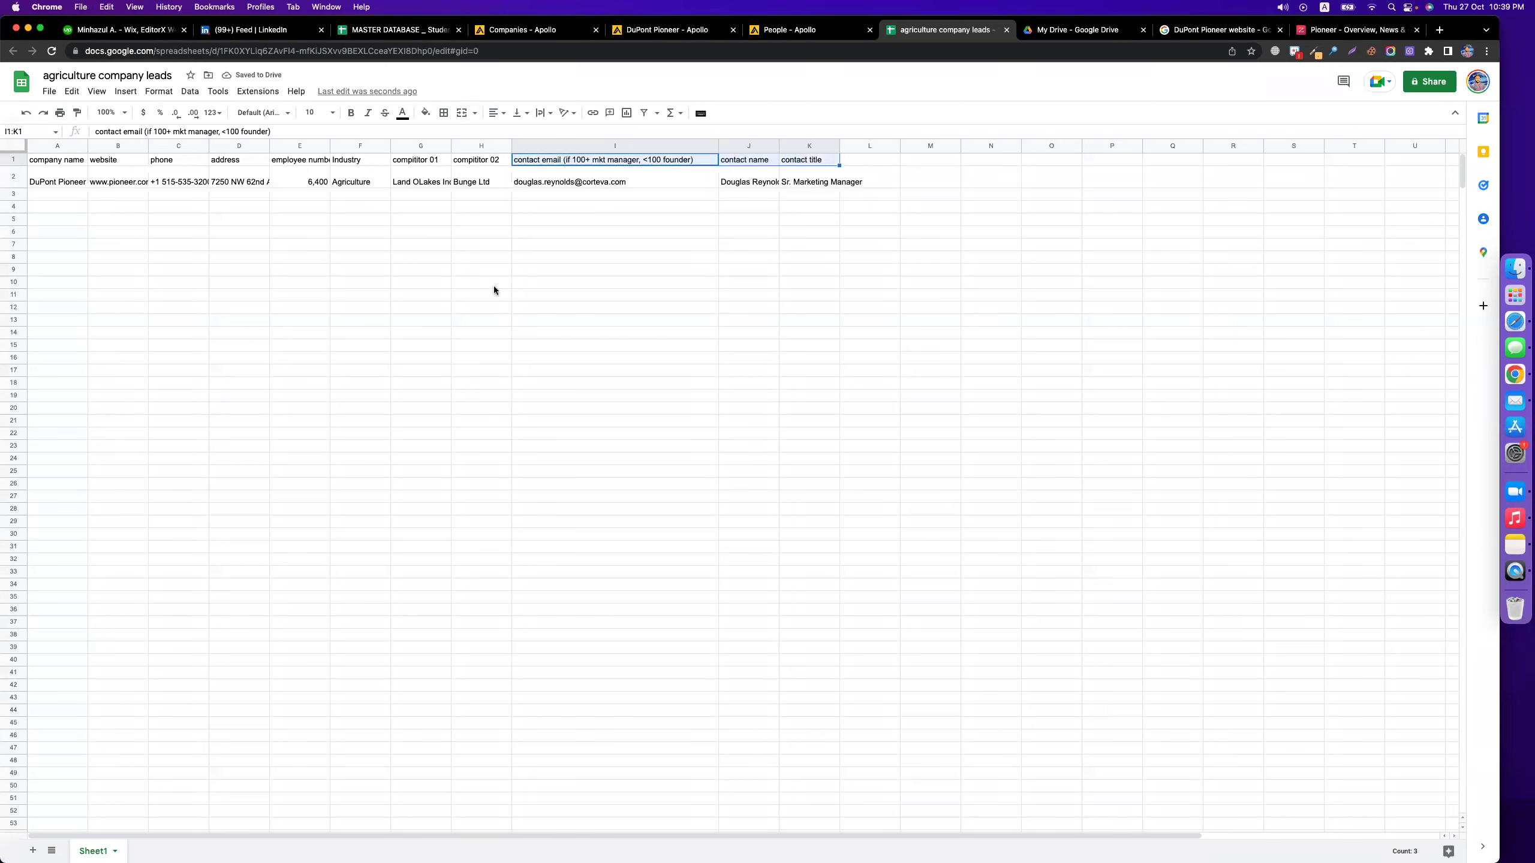
key("super+a")
left_click(314, 112)
left_click(313, 216)
left_click(273, 116)
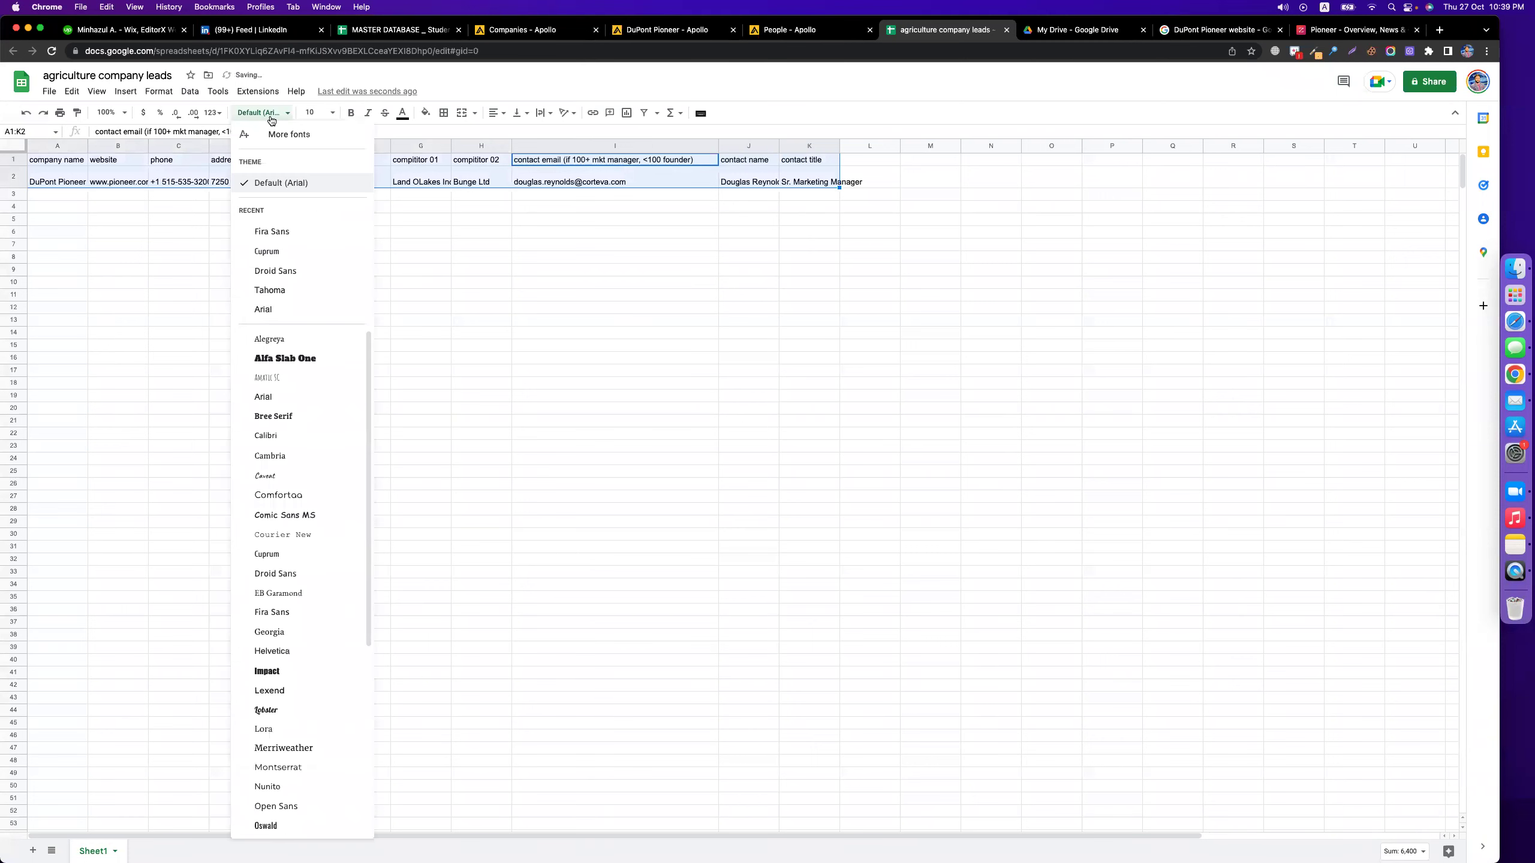
left_click(273, 232)
left_click(538, 257)
left_click(566, 162)
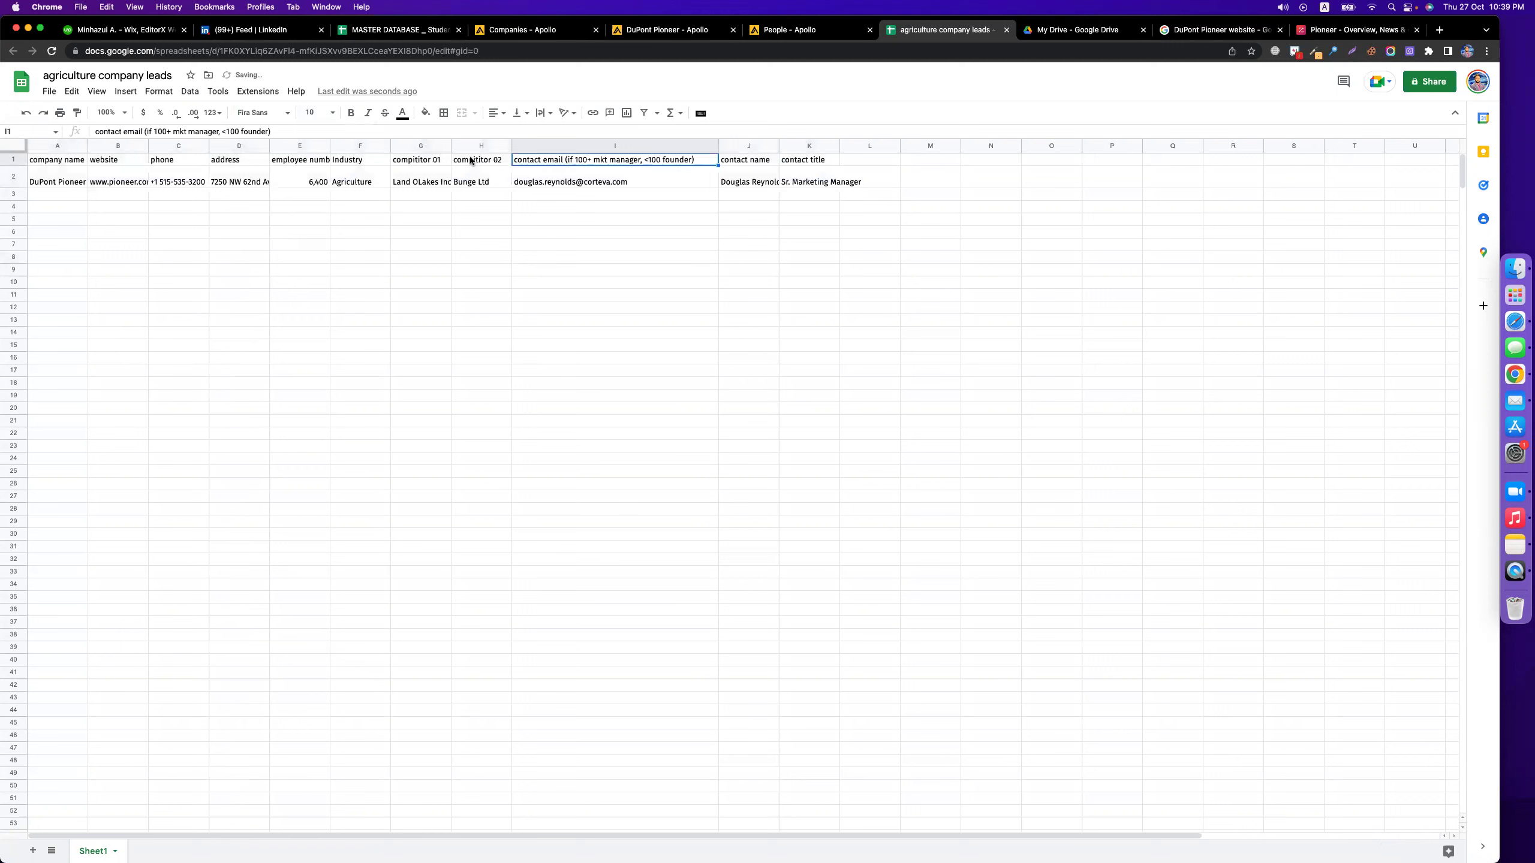
key("shift+Right")
key("shift+Right")
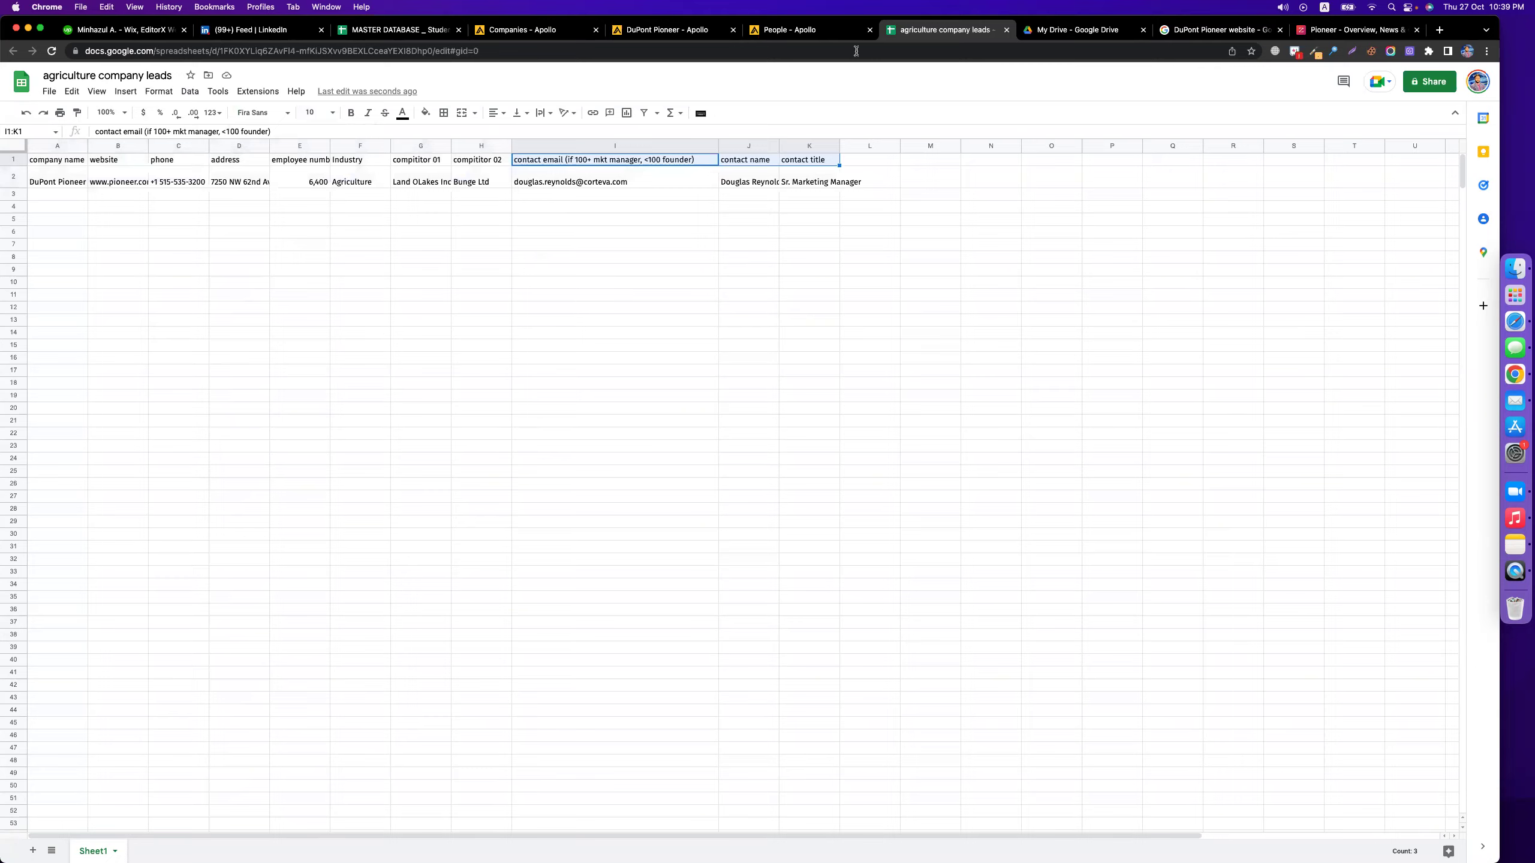
- Copy the HQ phone number of the Sr. Marketing Manager from Apollo and return to the lead sheet
left_click(811, 31)
mouse_move(667, 285)
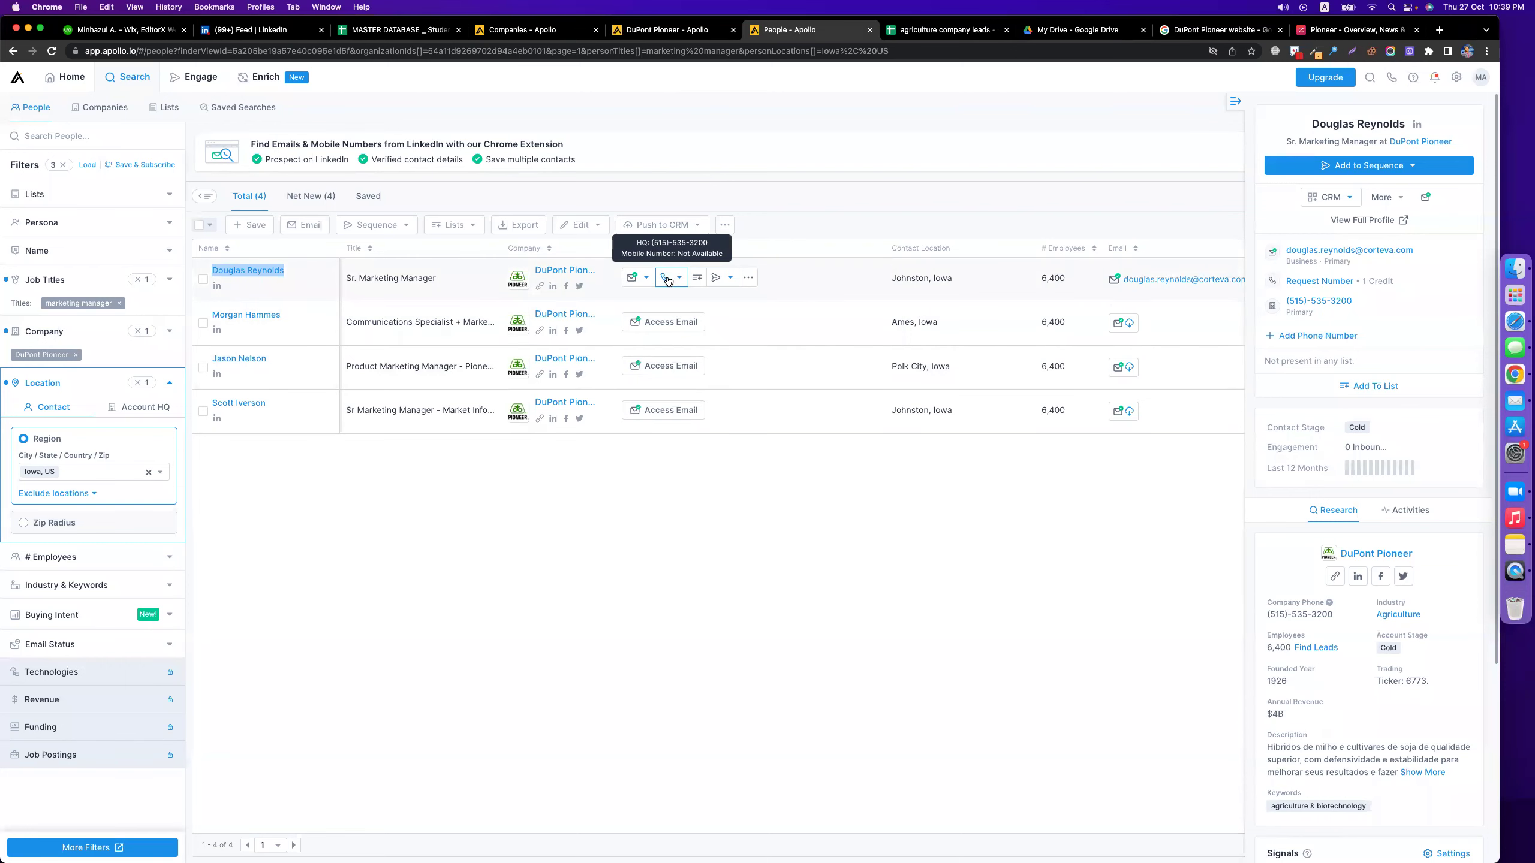
left_click(667, 281)
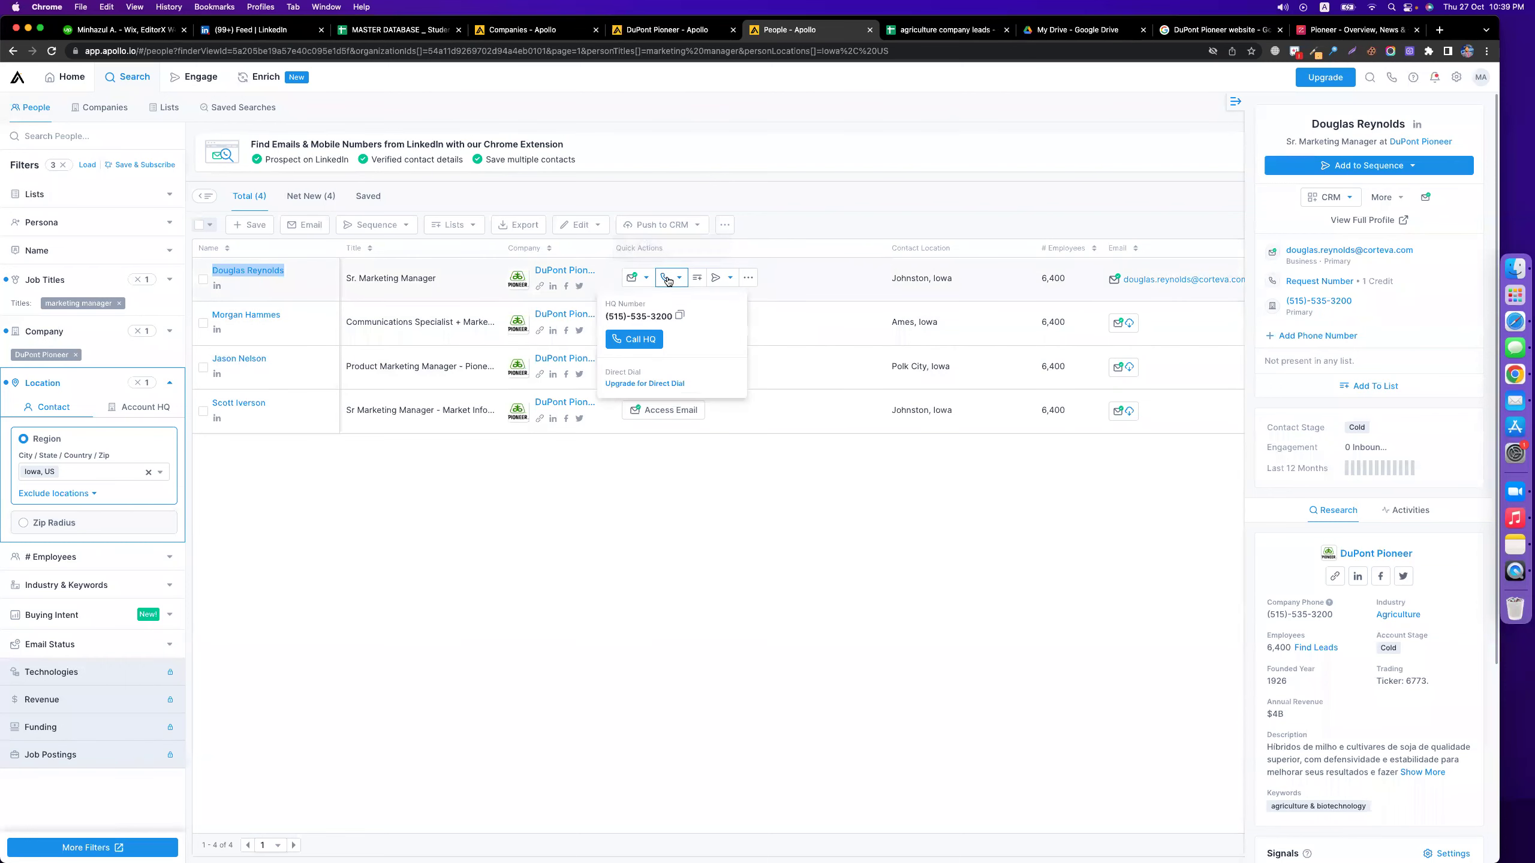
left_click(679, 314)
left_click(918, 31)
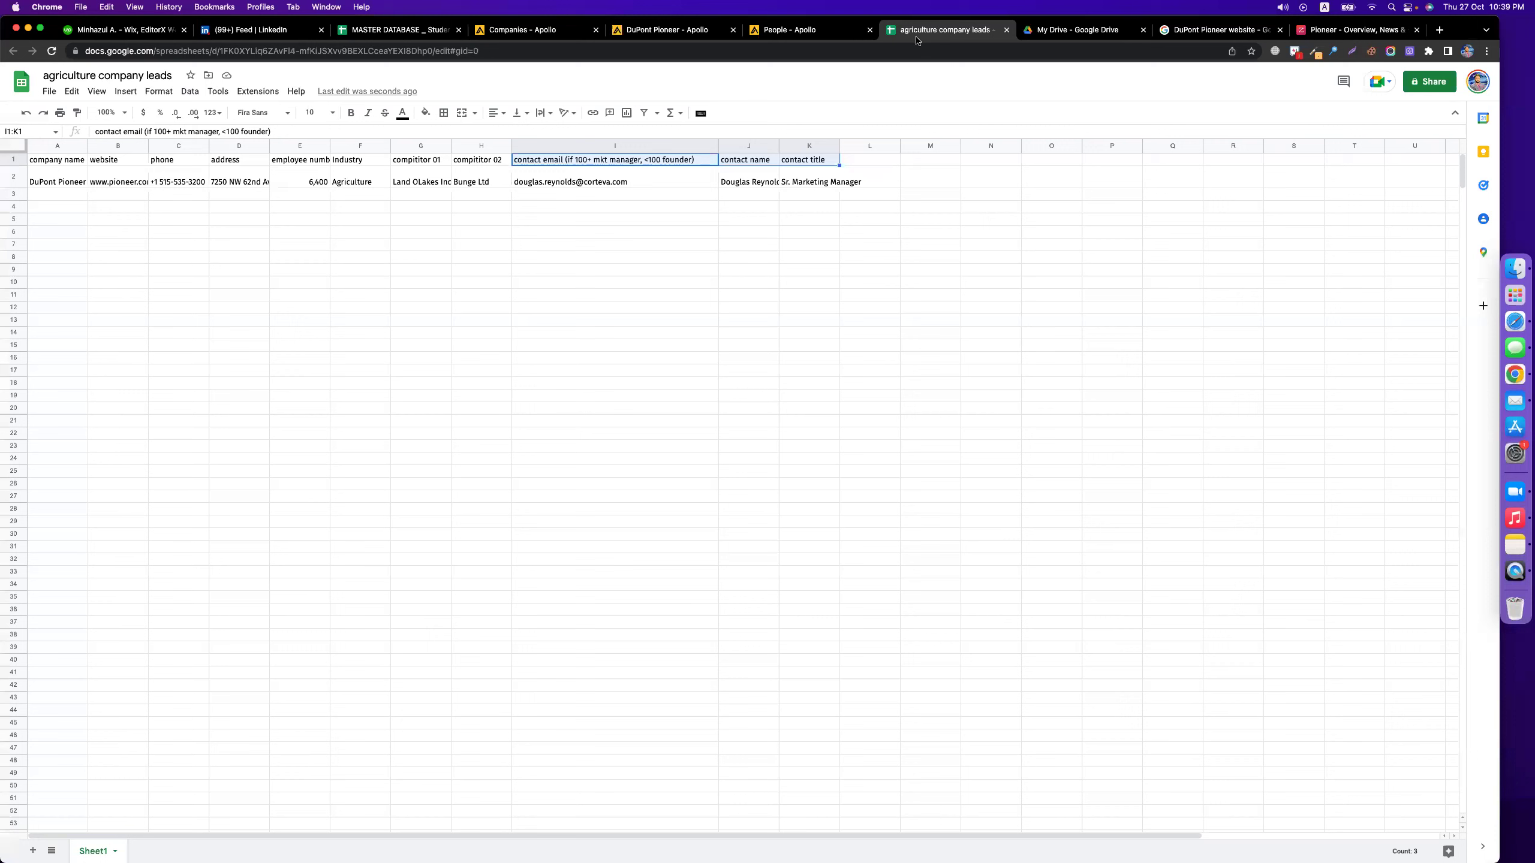
- Add a "contact phone" header in L1 and enter the contact's phone number as text in L2
left_click(202, 178)
double_click(200, 175)
left_click(870, 160)
type("contact phon")
double_click(876, 177)
key("super+v")
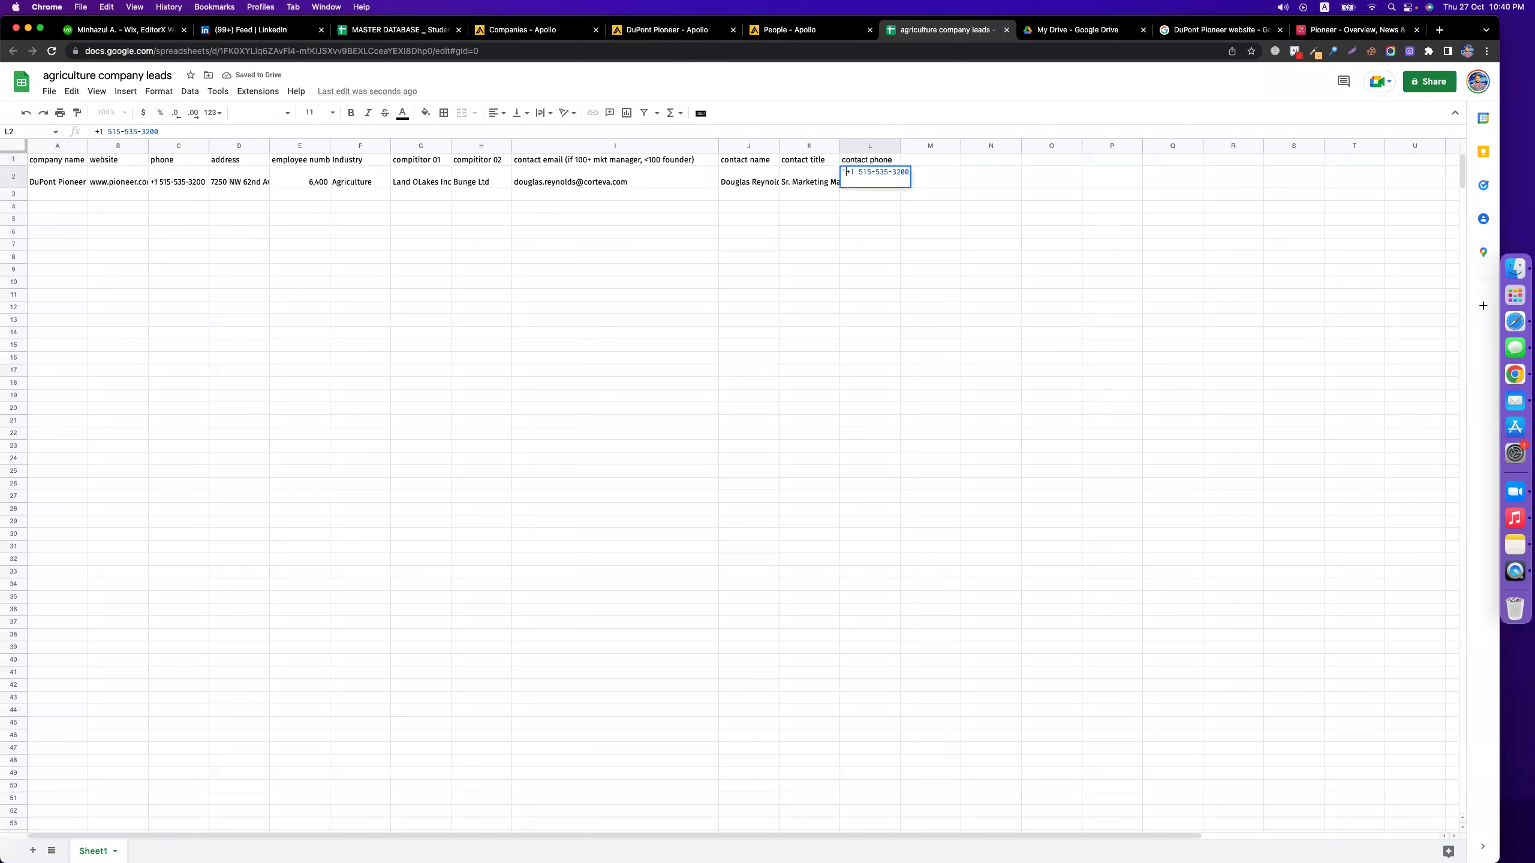
left_click(909, 244)
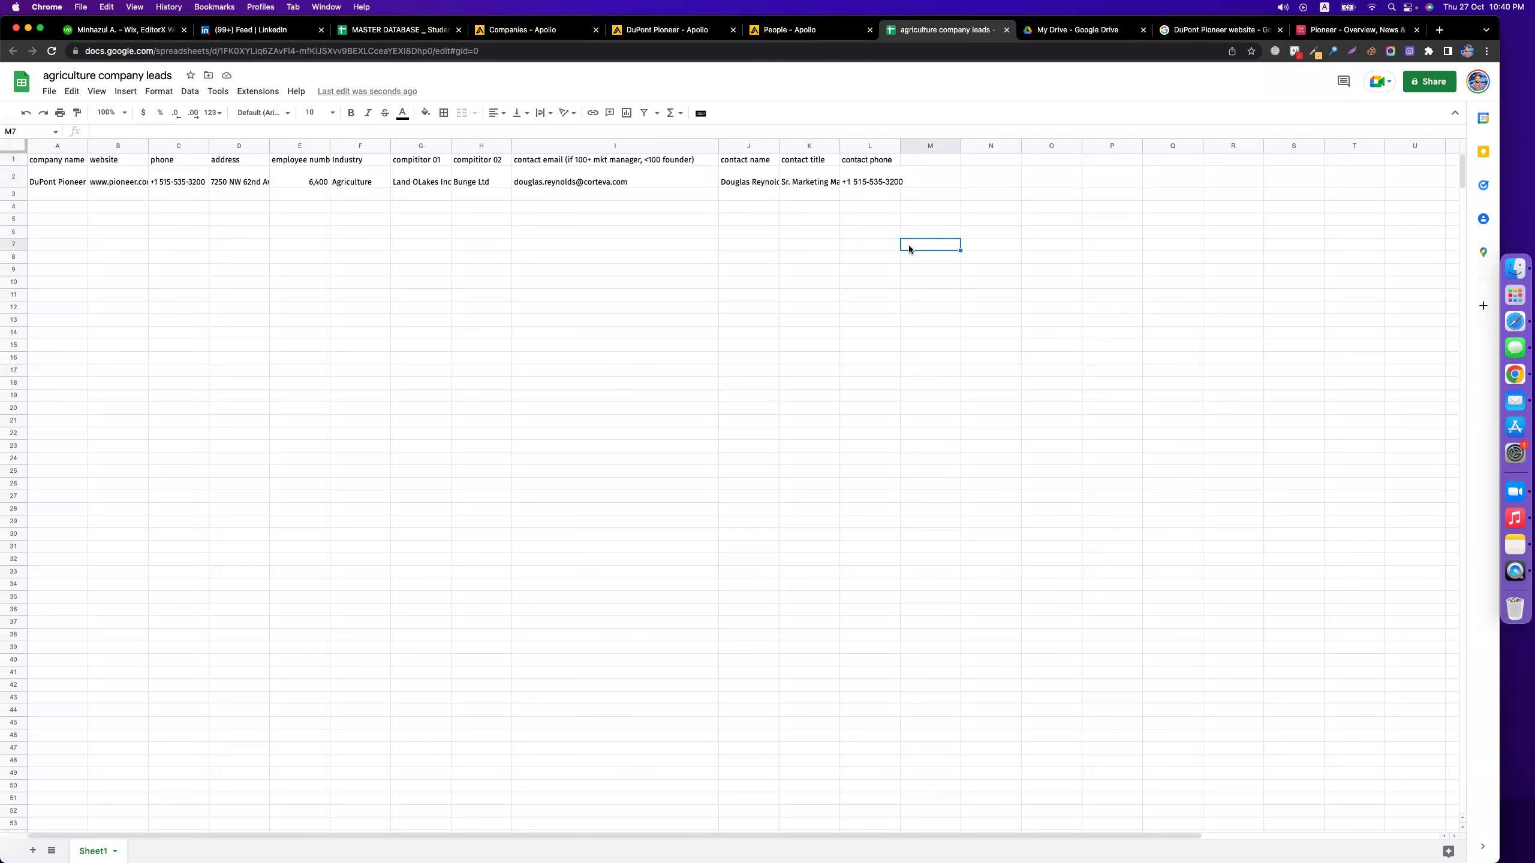
left_click(186, 176)
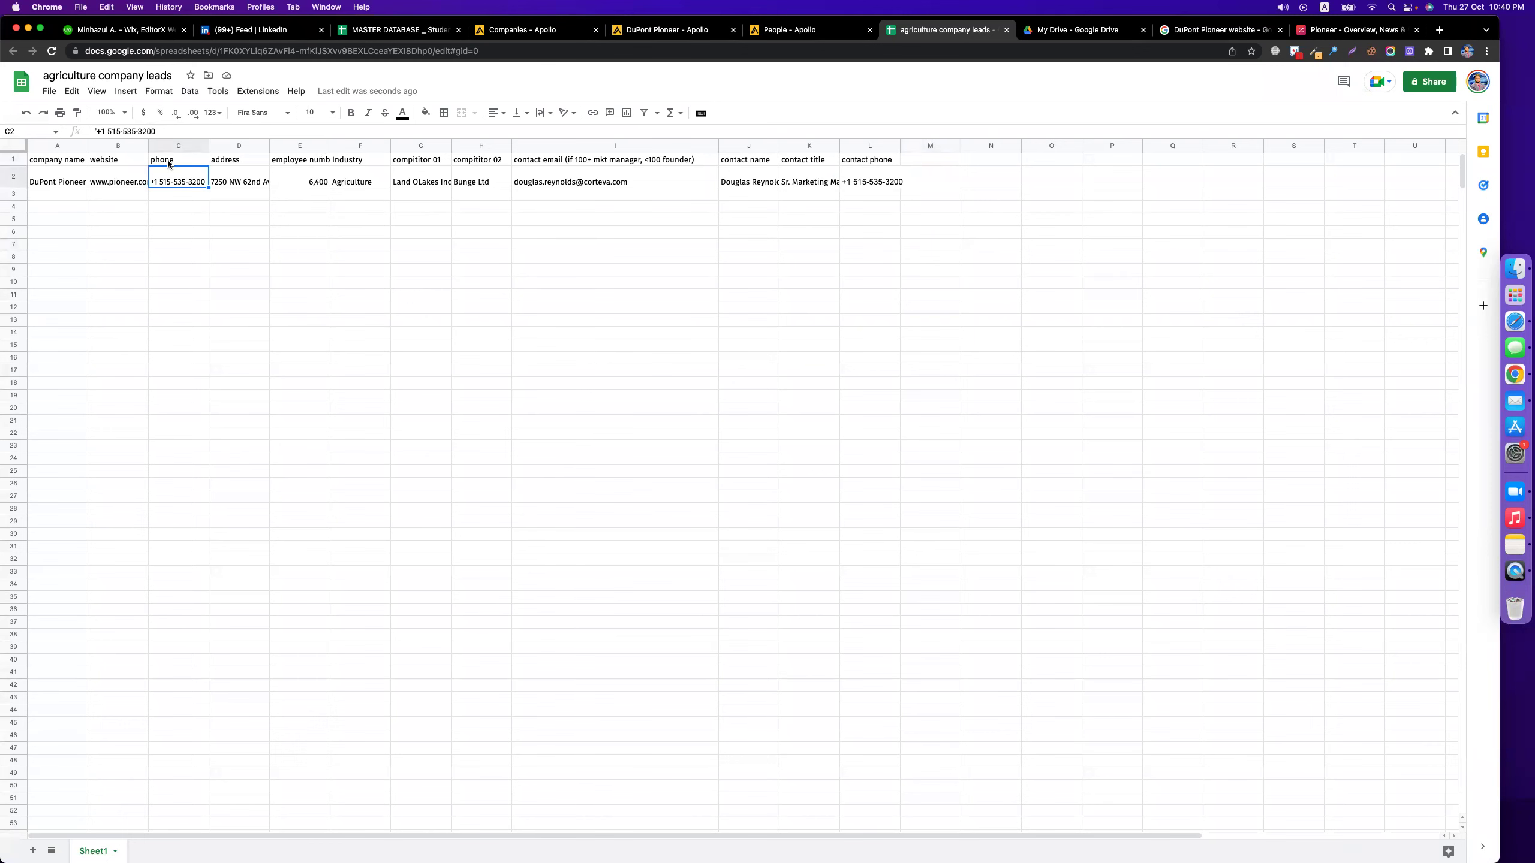
left_click(872, 175)
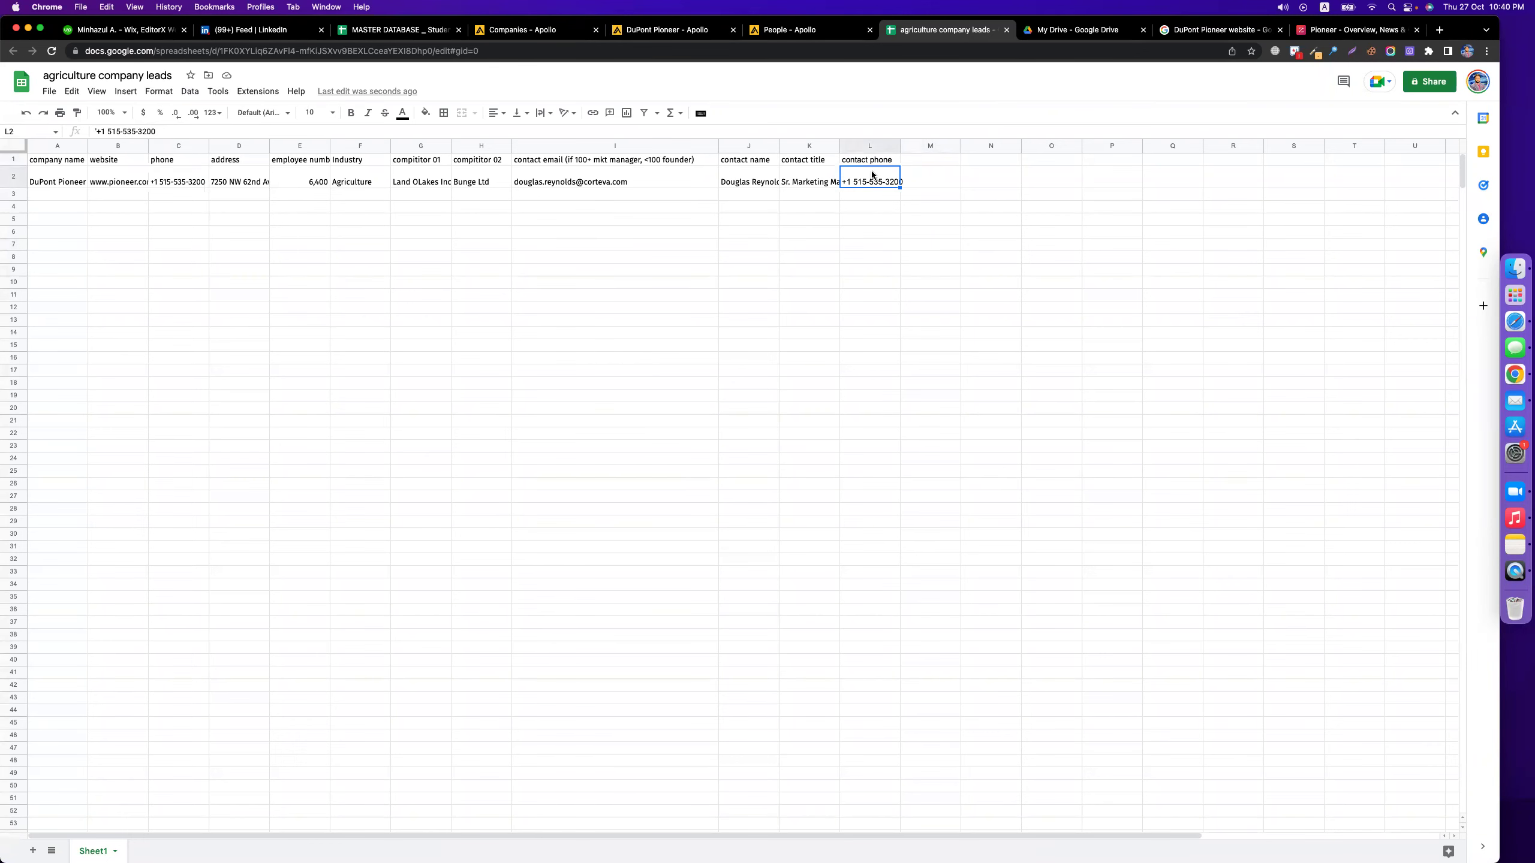
left_click(785, 29)
mouse_move(665, 283)
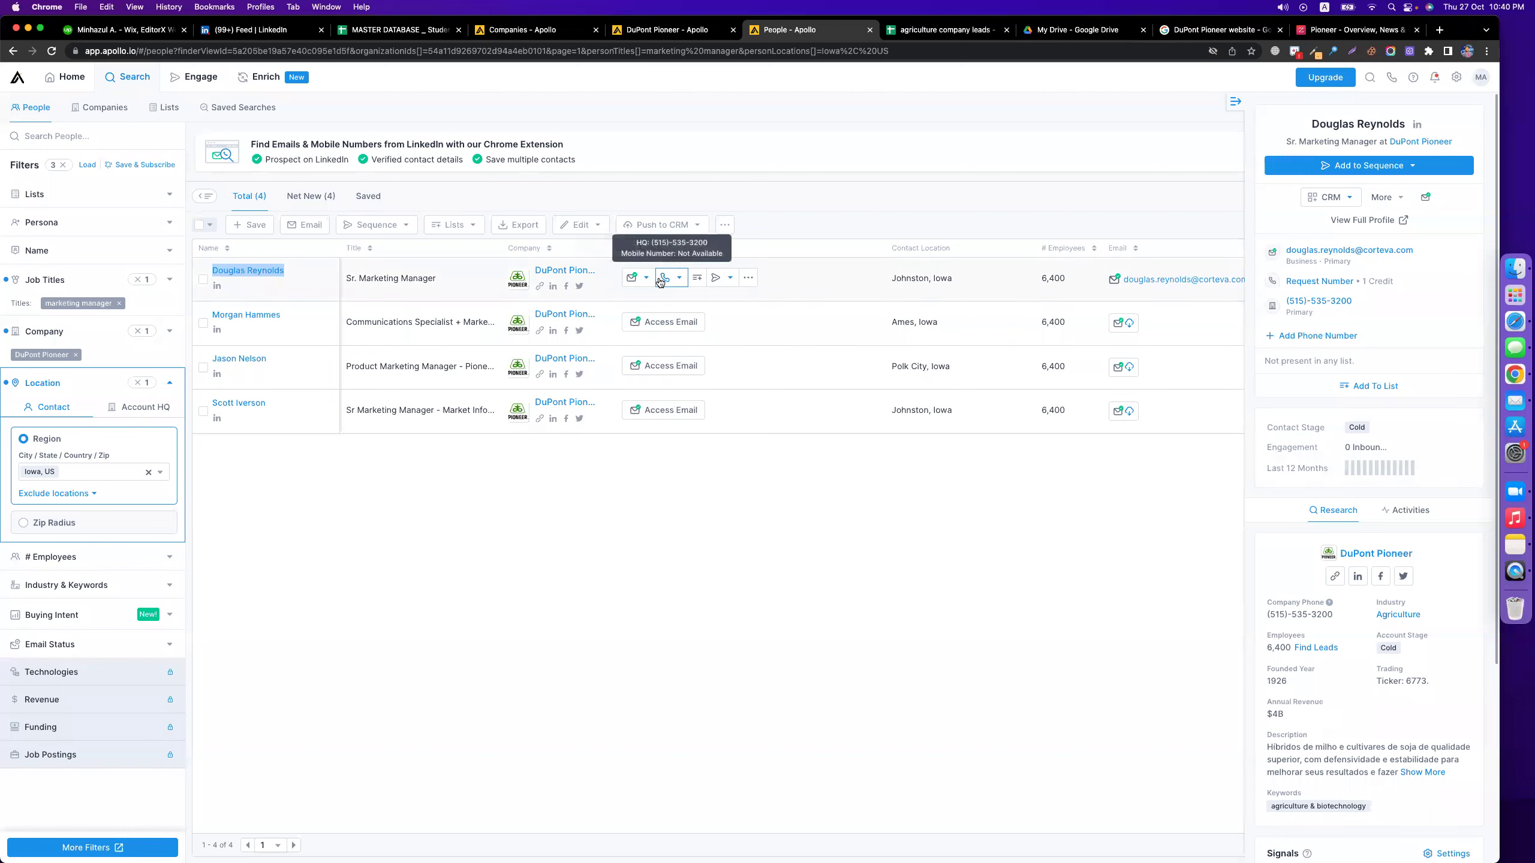
- Request the emails of the Communications Specialist and Product Marketing Manager in Apollo, check the phone details, and return to the lead sheet
left_click(661, 323)
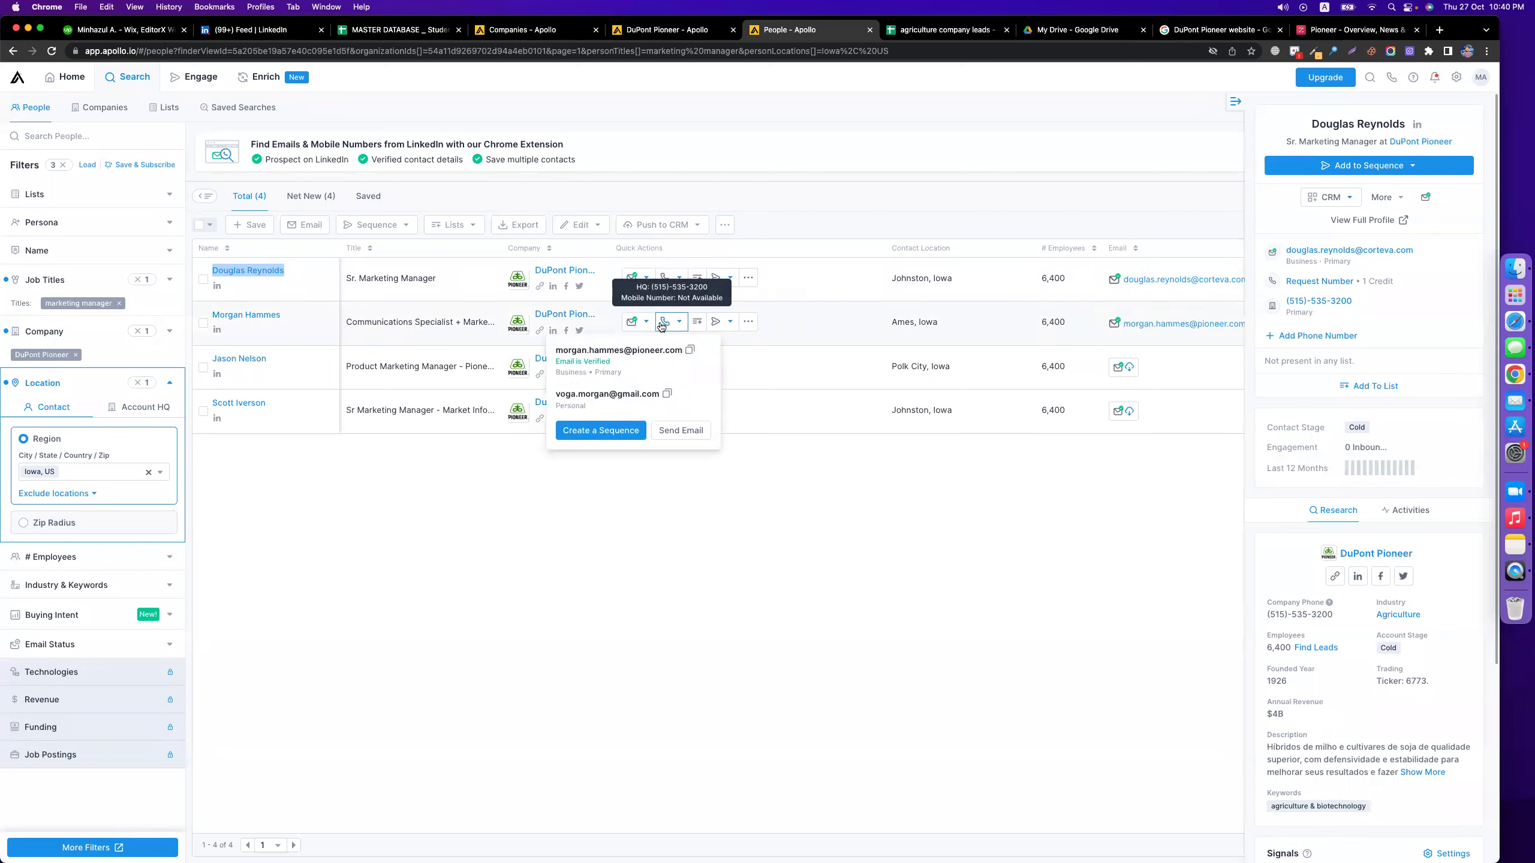
mouse_move(675, 325)
left_click(692, 367)
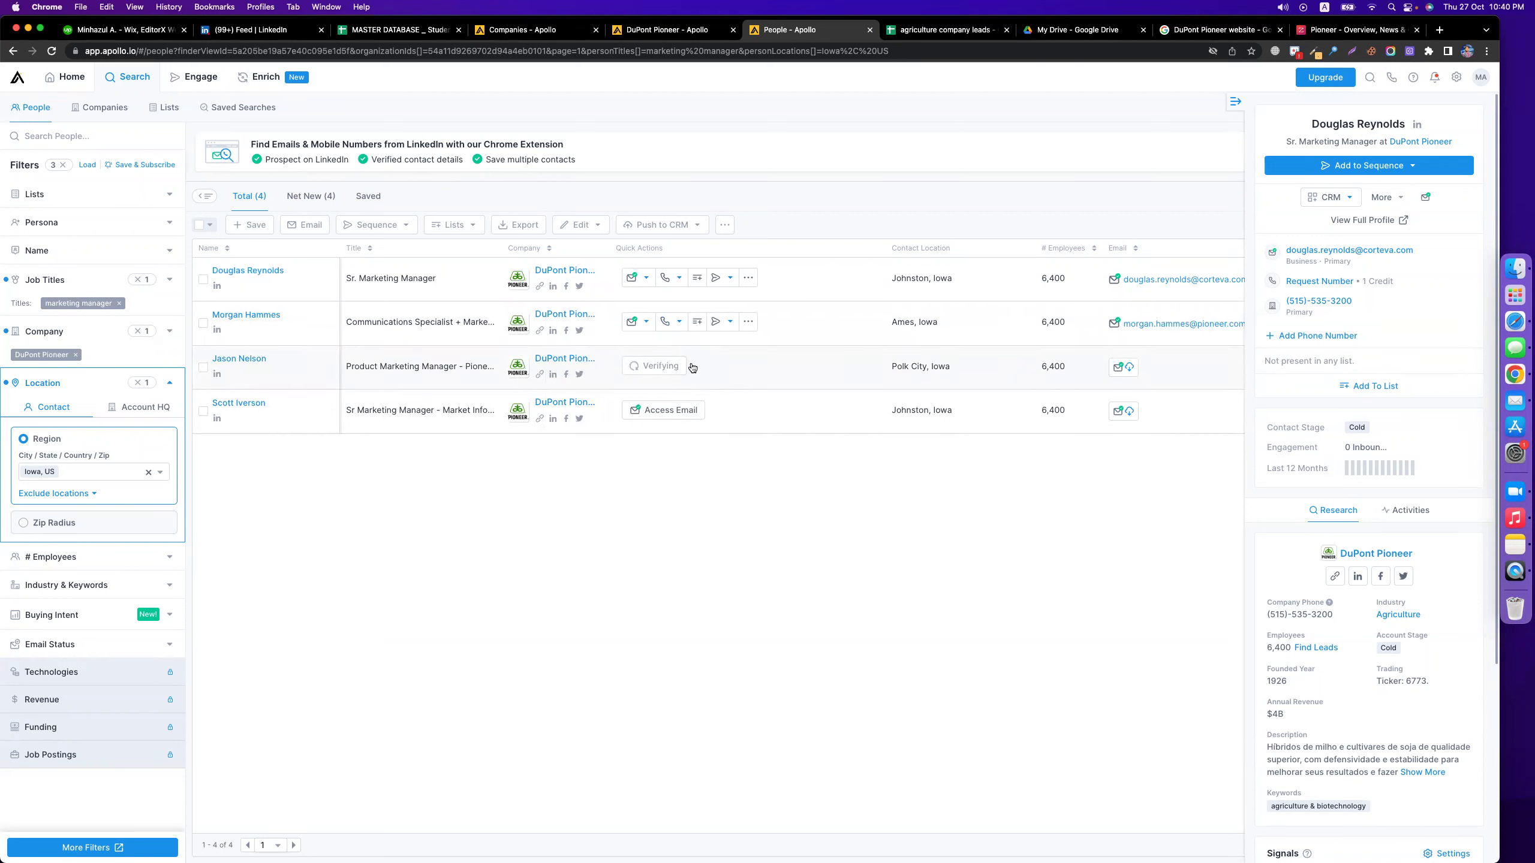
mouse_move(1389, 306)
left_click_drag(1360, 304, 1276, 301)
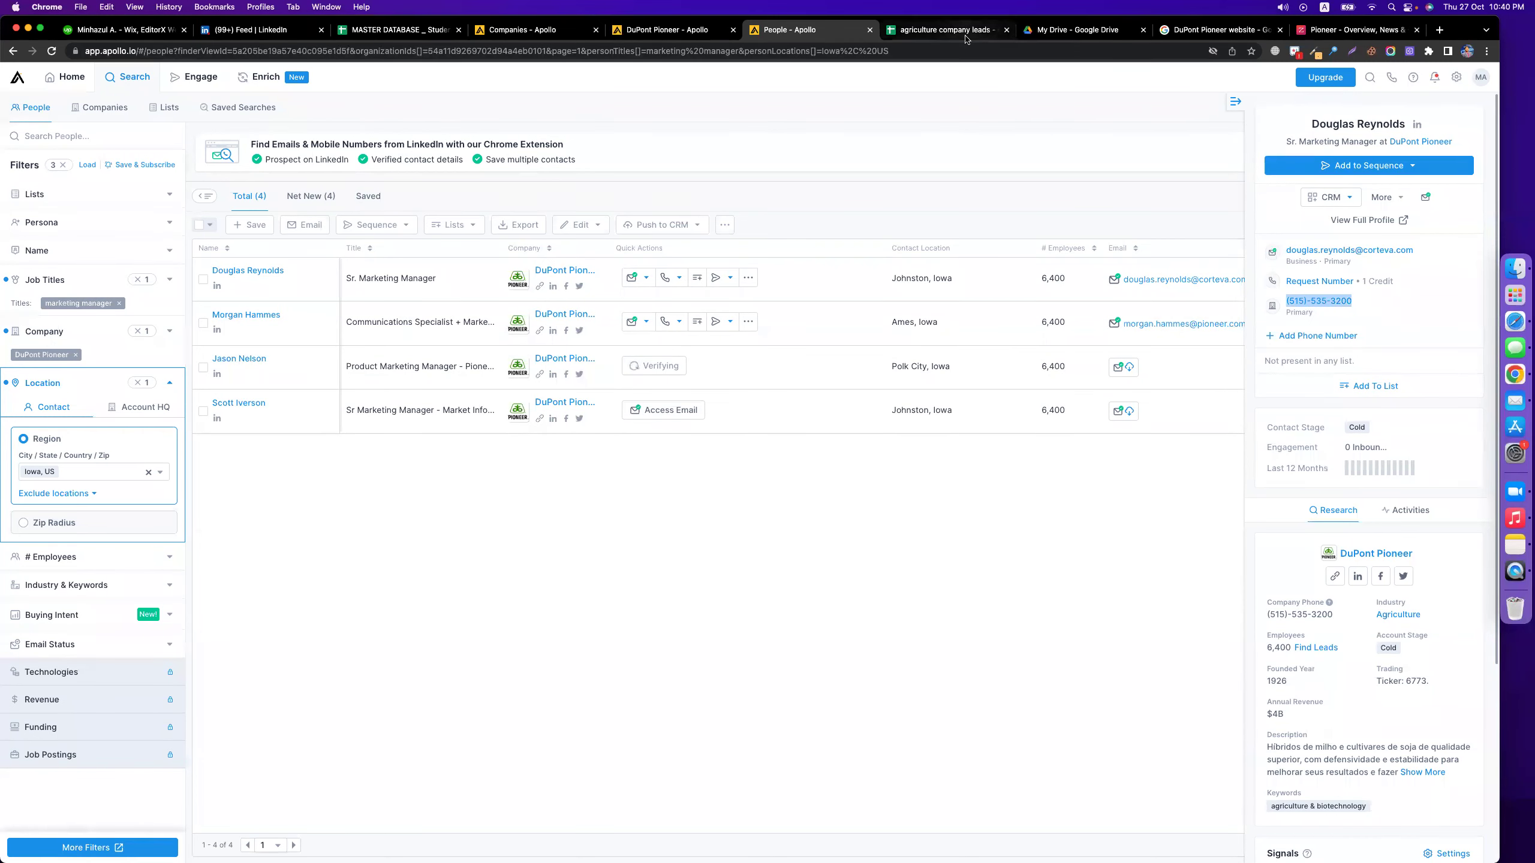
left_click(946, 30)
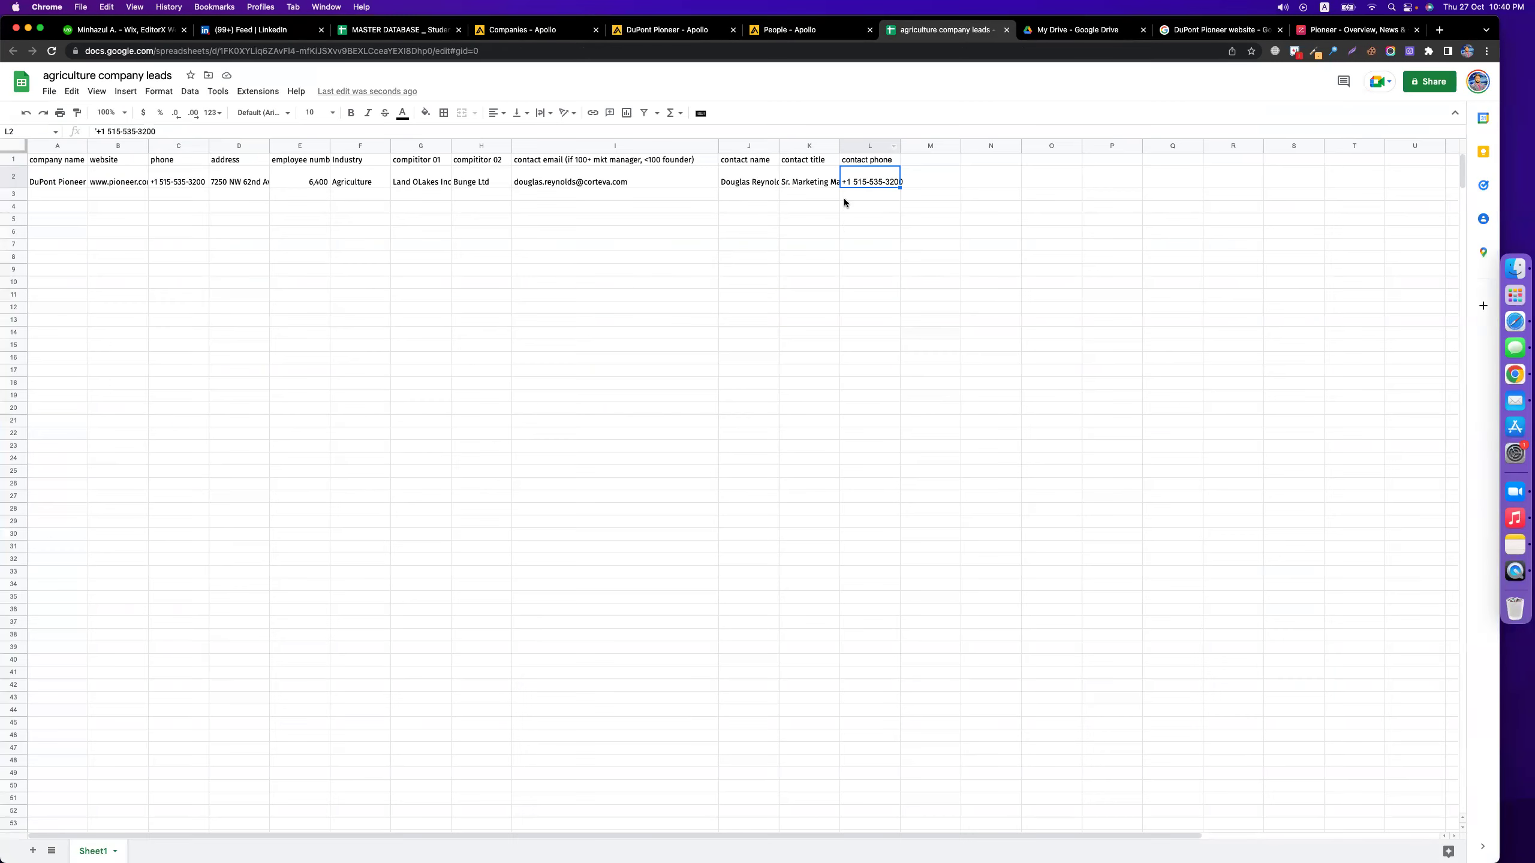
- Widen column L slightly and fill the contact headers I1:L1 with light green
left_click(872, 219)
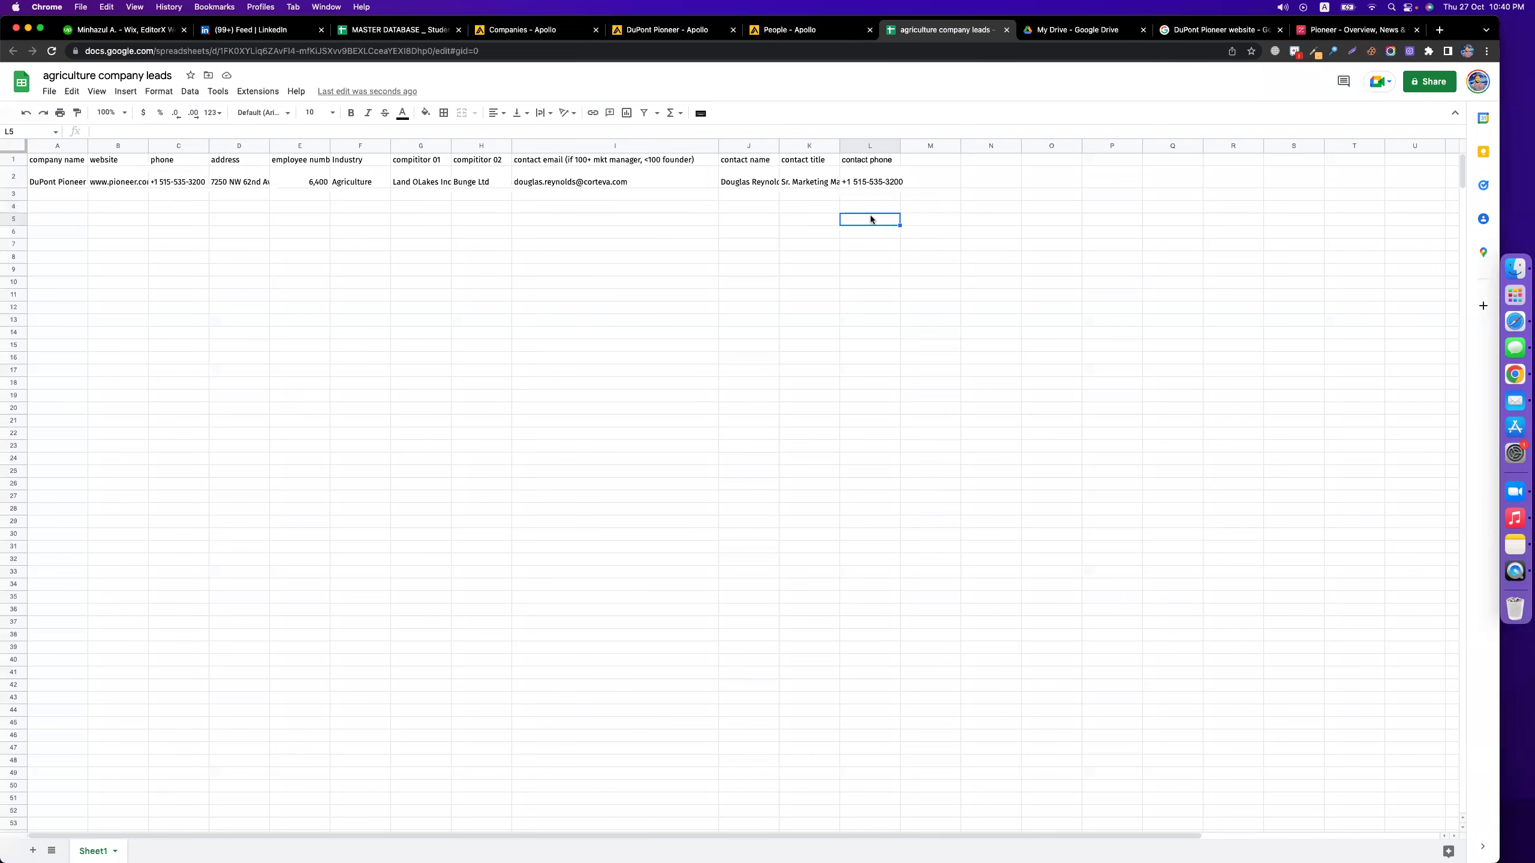
mouse_move(899, 146)
left_mouse_down()
mouse_move(922, 146)
mouse_move(634, 159)
left_mouse_up()
left_click(895, 257)
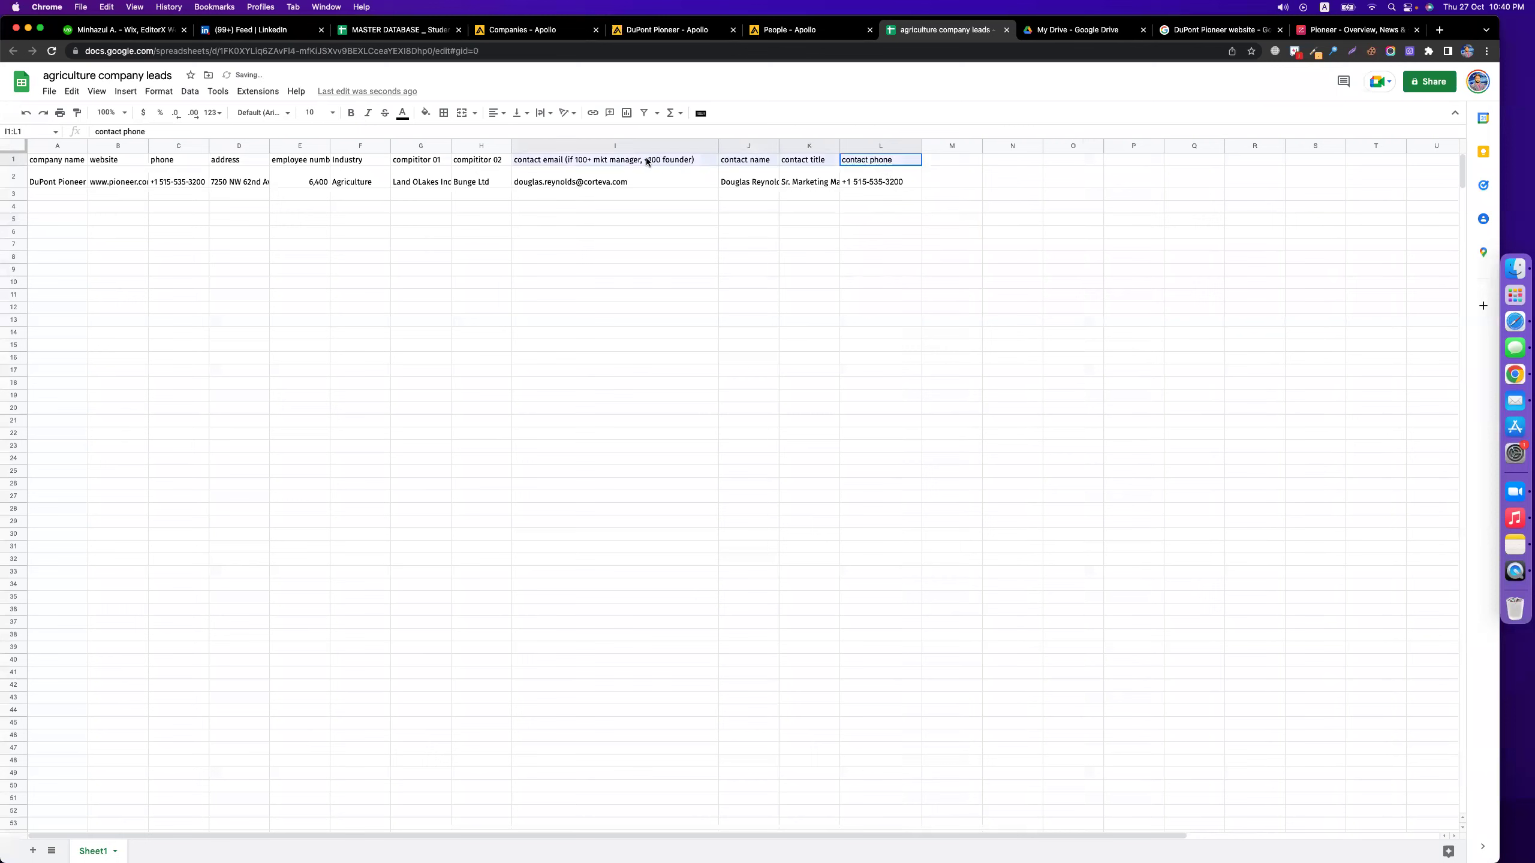
left_click(424, 113)
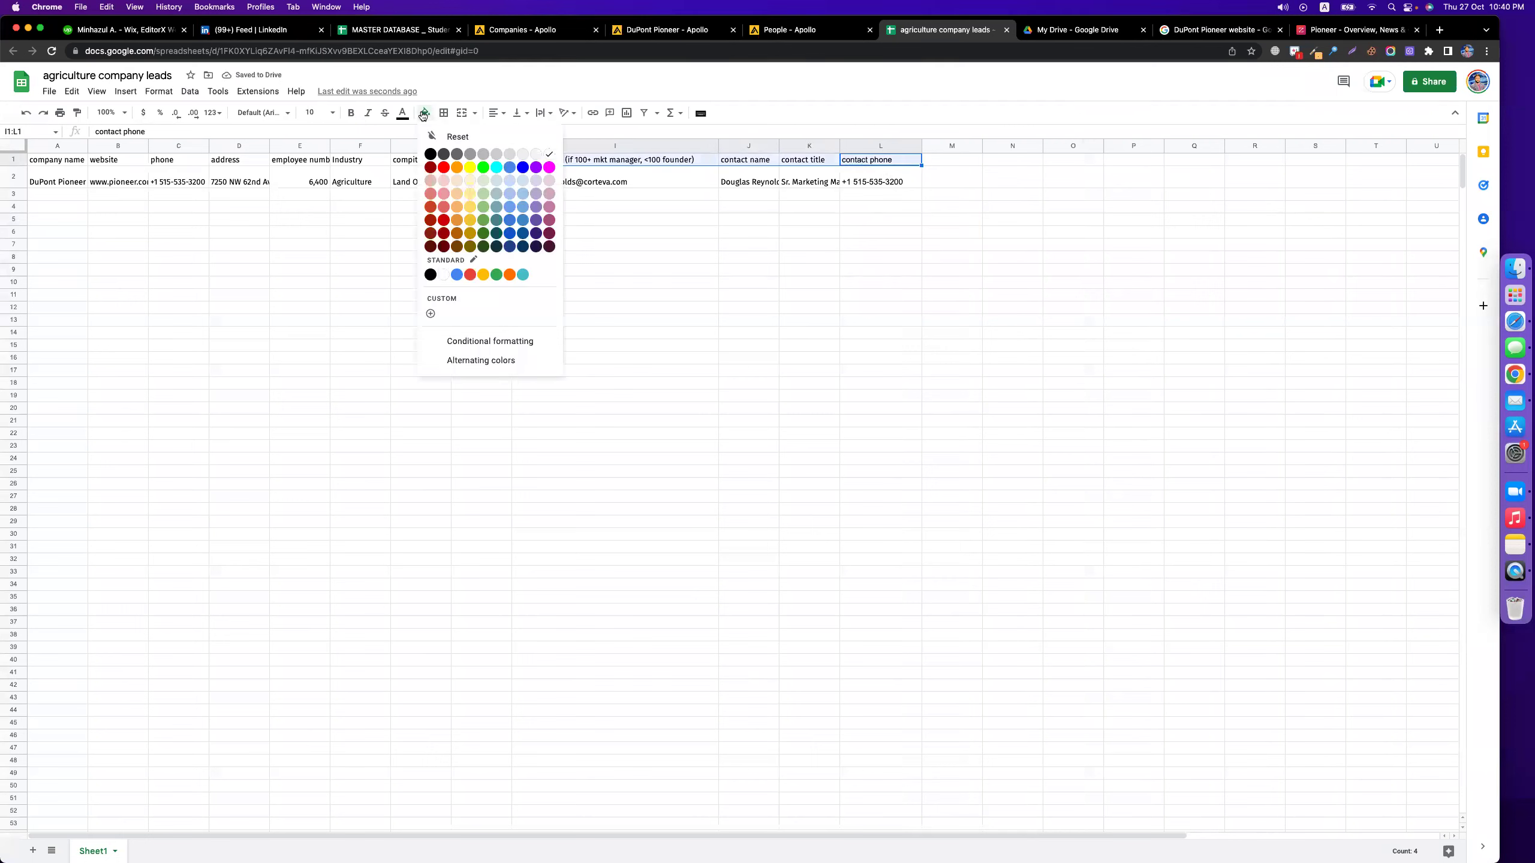
left_click(483, 180)
left_click(691, 296)
left_click_drag(573, 158, 834, 161)
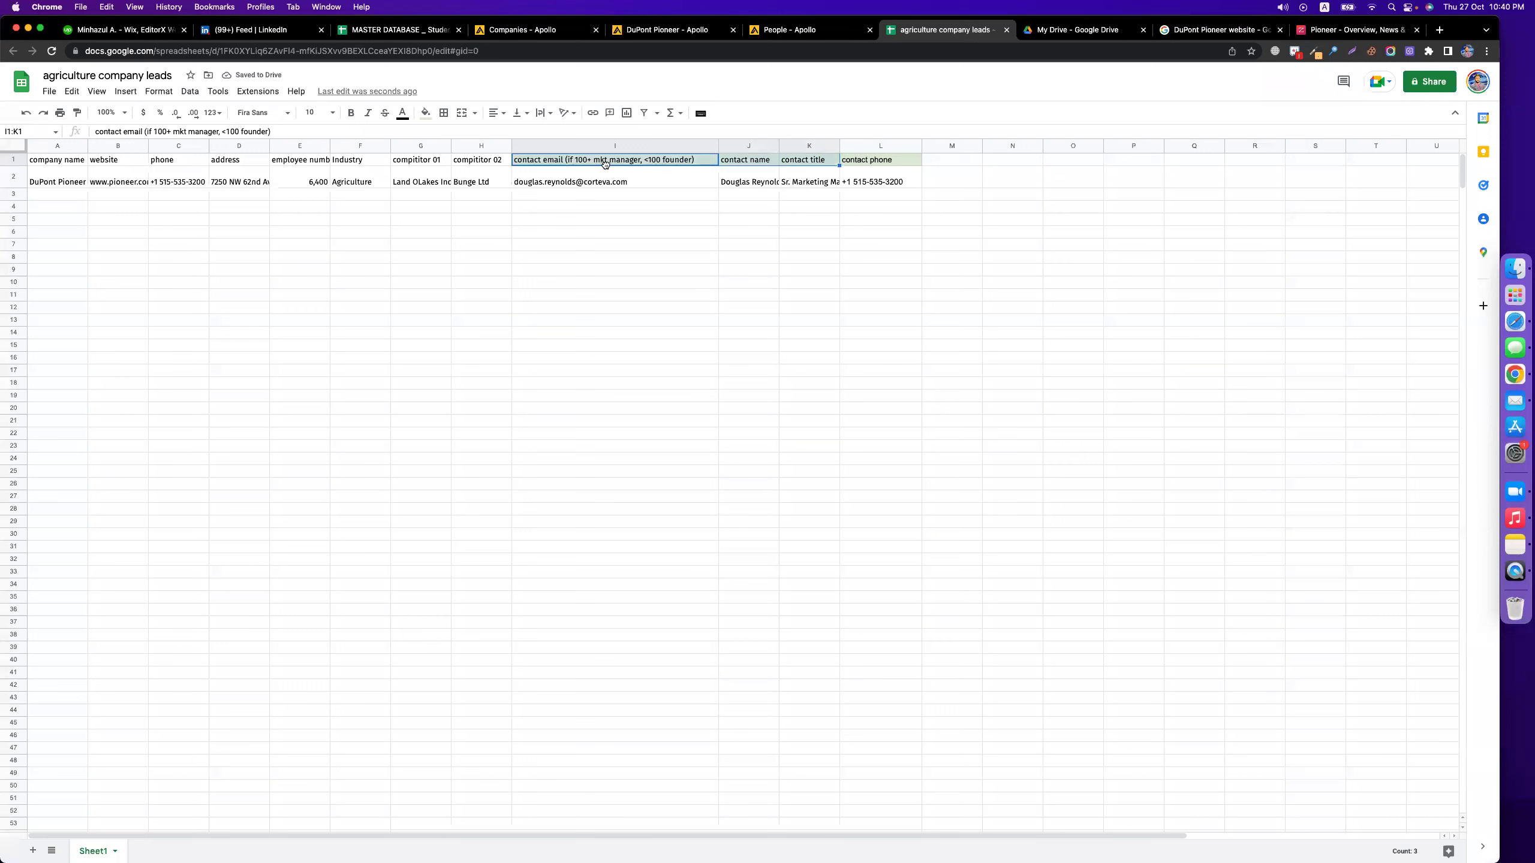
left_click(735, 162)
left_click(786, 160)
left_click(854, 159)
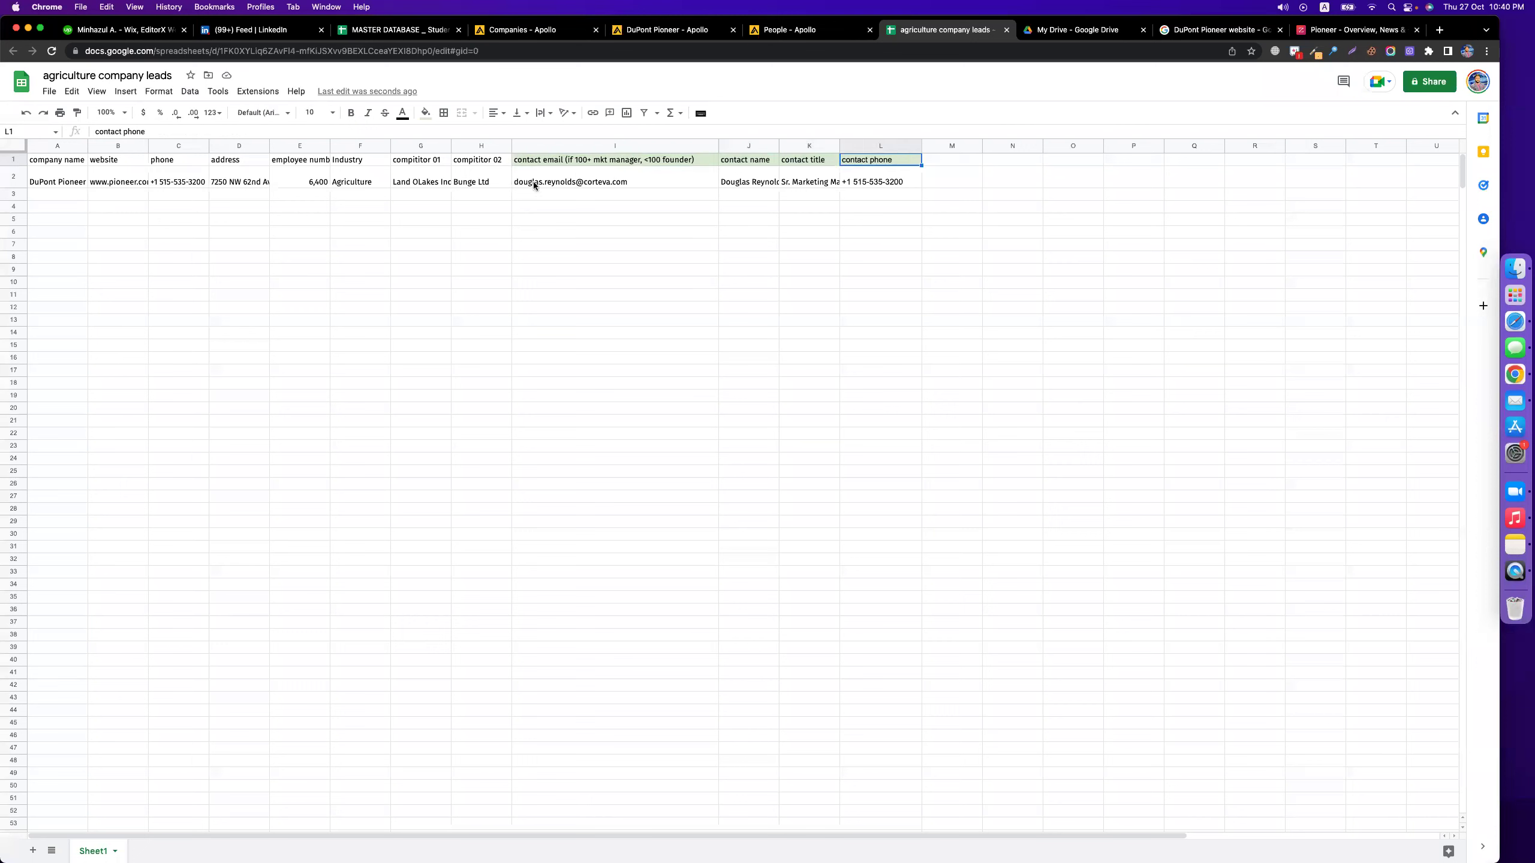
- Fill the two competitor headers G1:H1 with light blue
left_click_drag(405, 160, 483, 159)
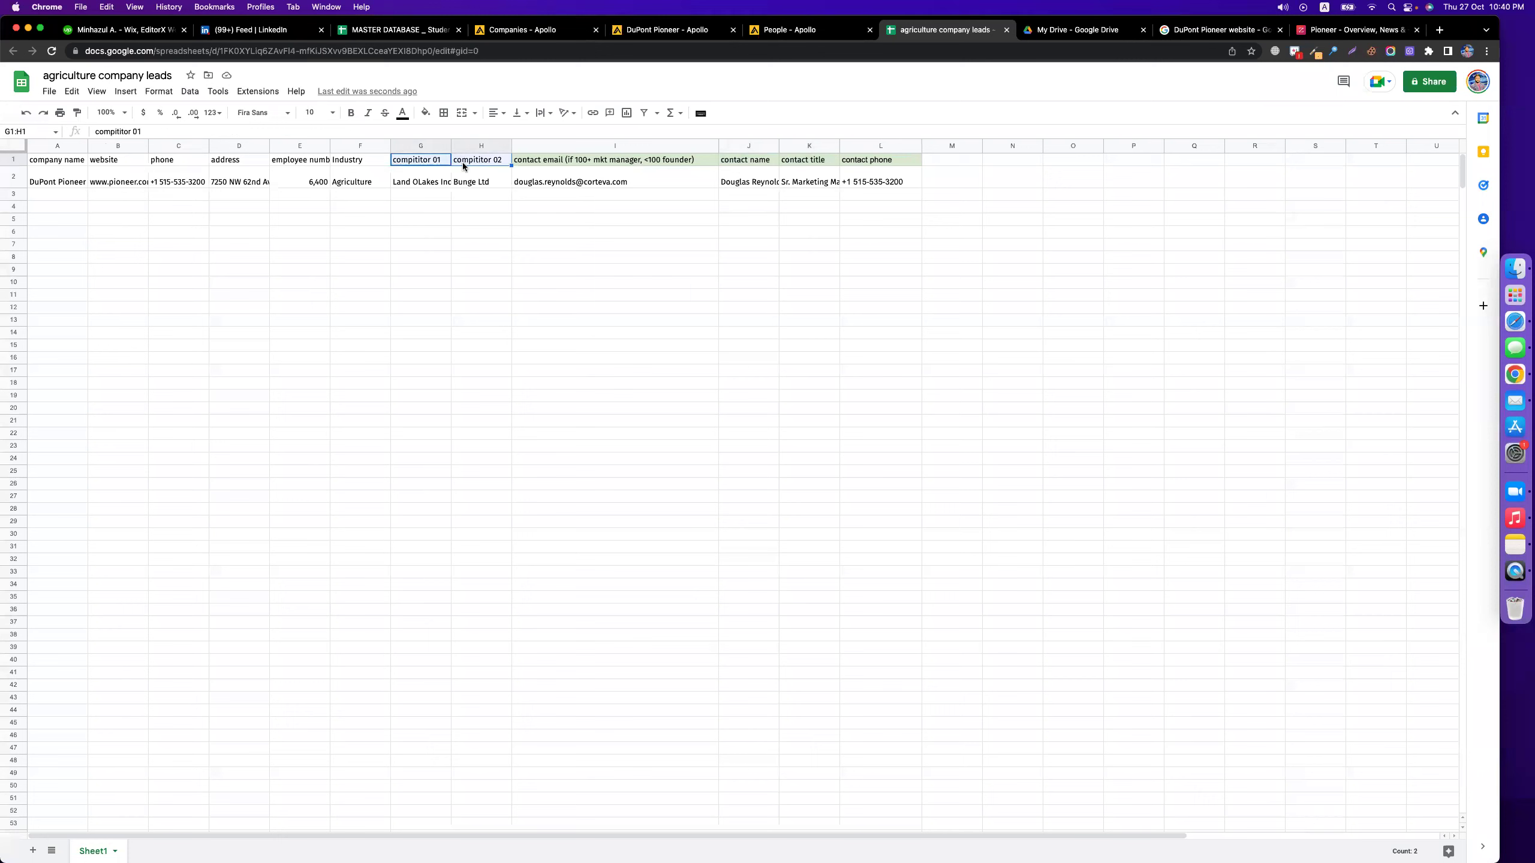
left_click(425, 113)
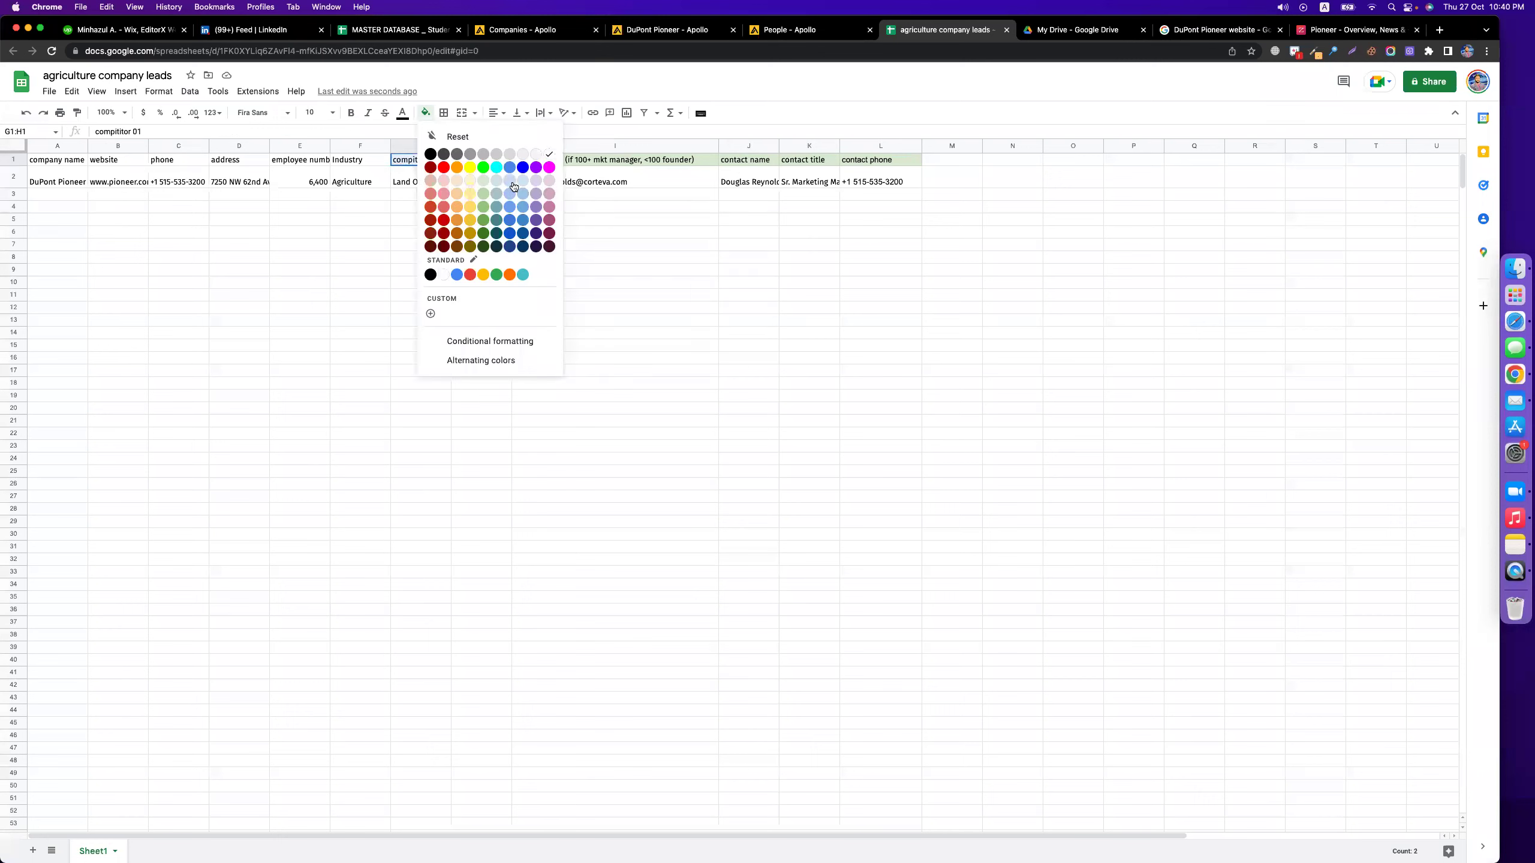
left_click(508, 185)
left_click(502, 257)
- Fill the company detail headers A1:F1, from company name to Industry, with light orange
left_click_drag(48, 160, 371, 151)
left_click(425, 112)
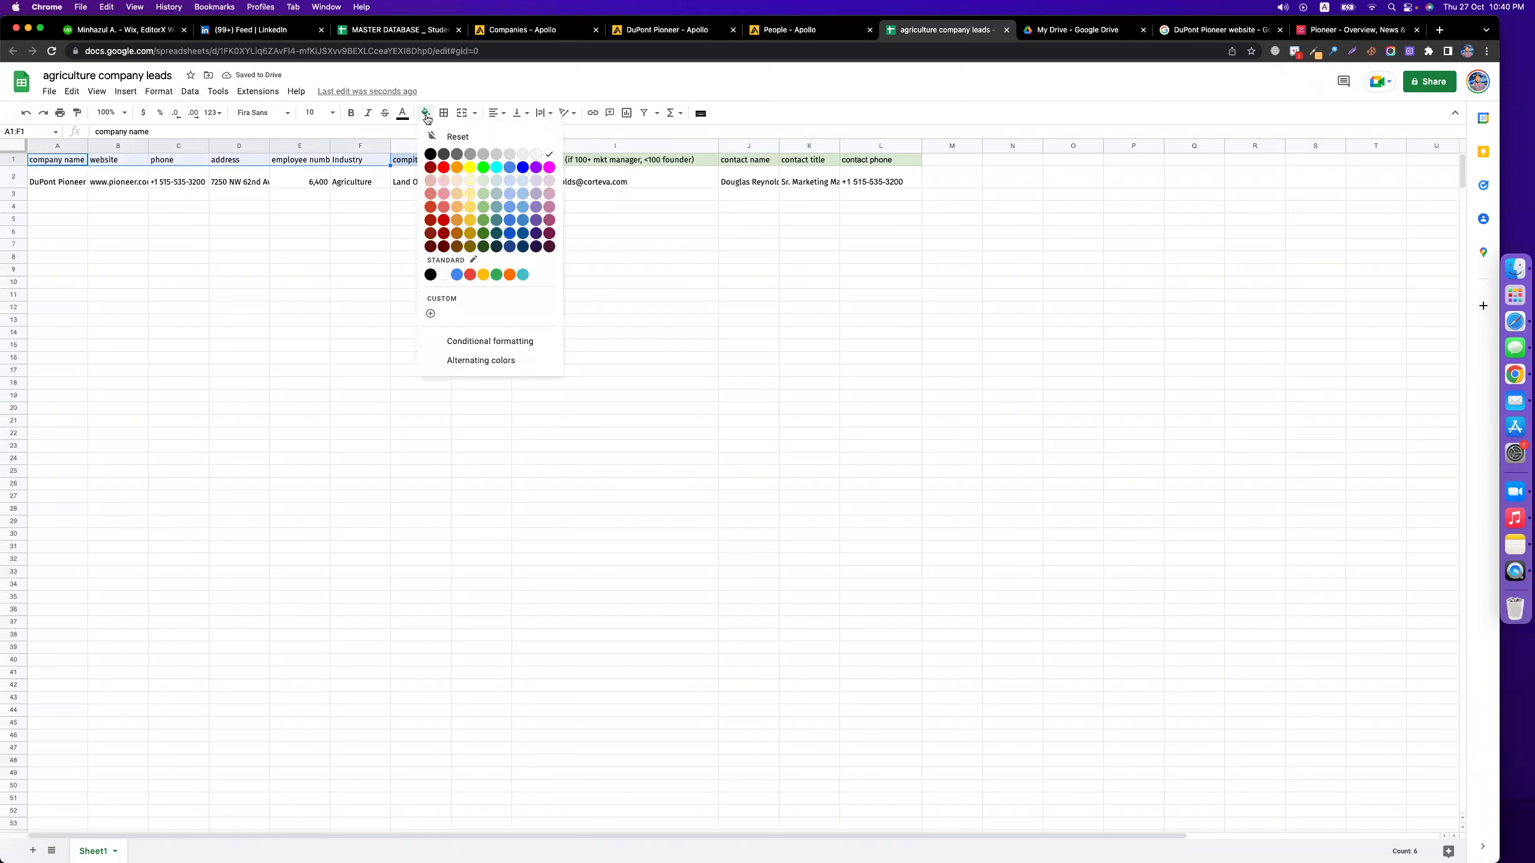
left_click(461, 177)
left_click(404, 273)
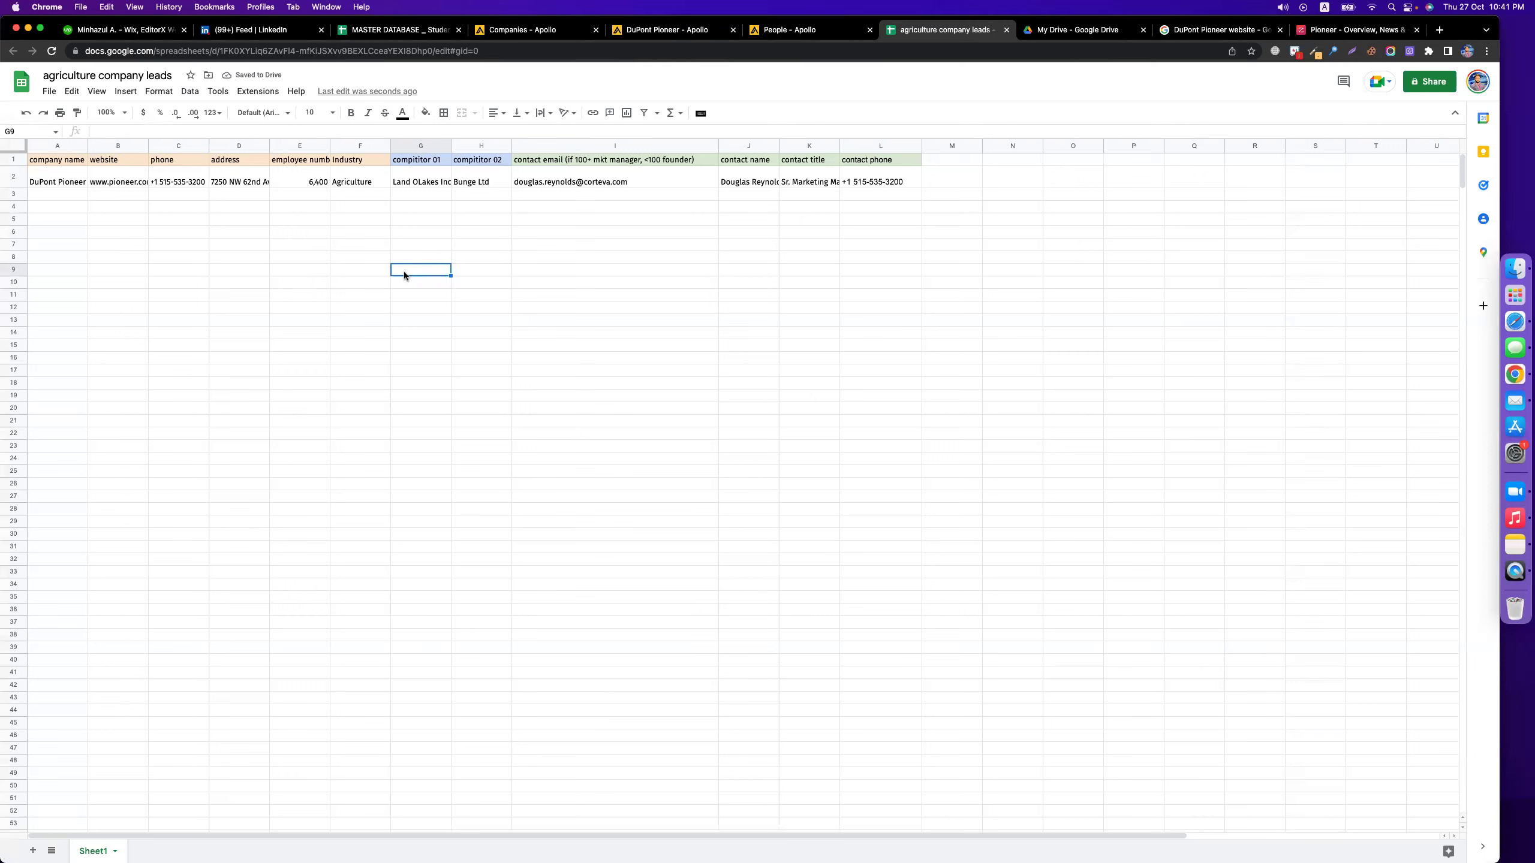
left_click(204, 346)
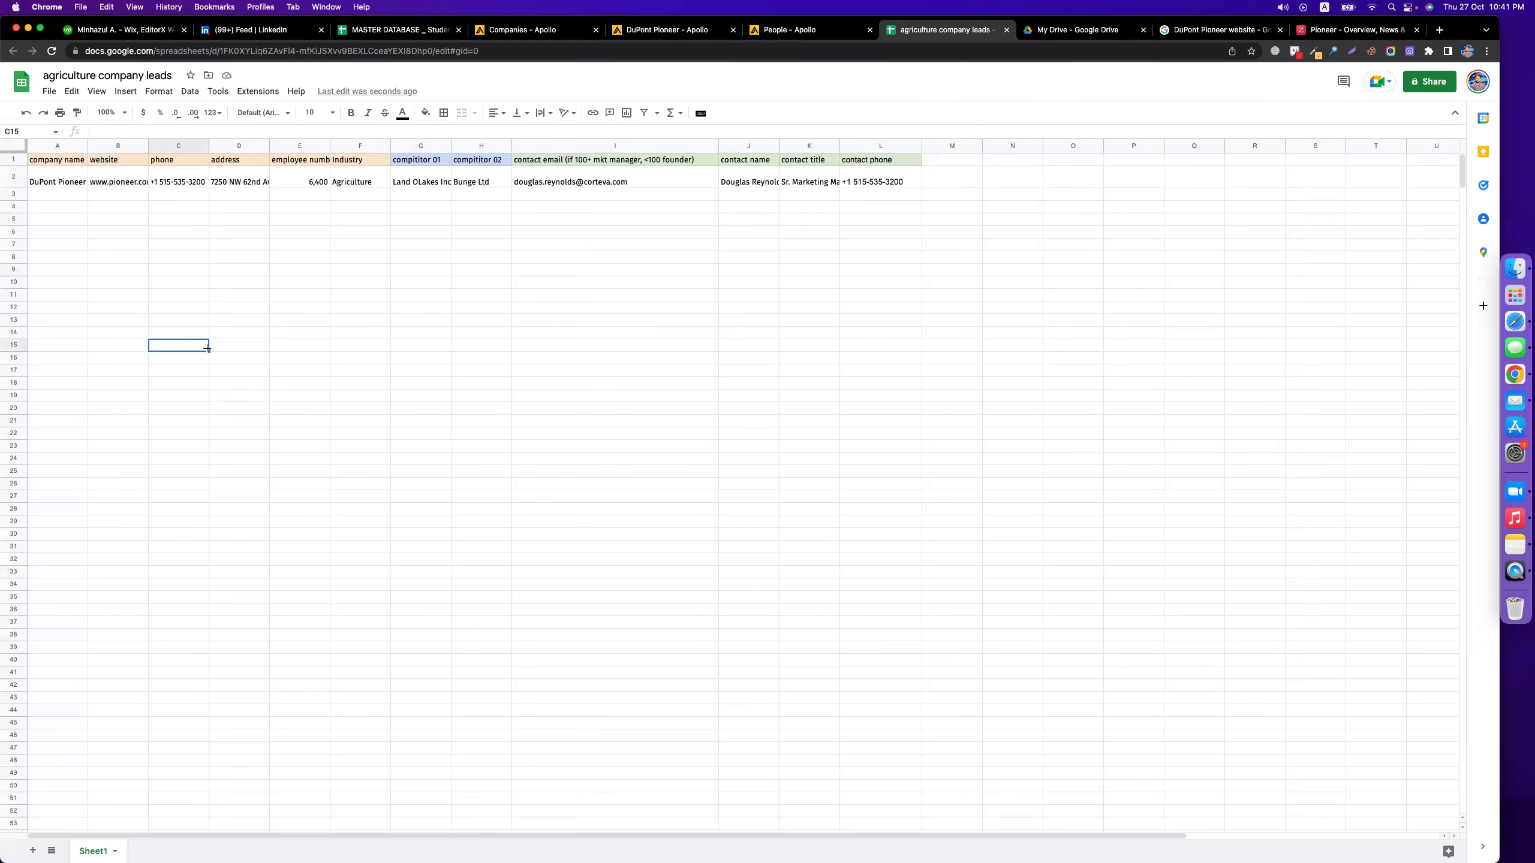
left_click(599, 373)
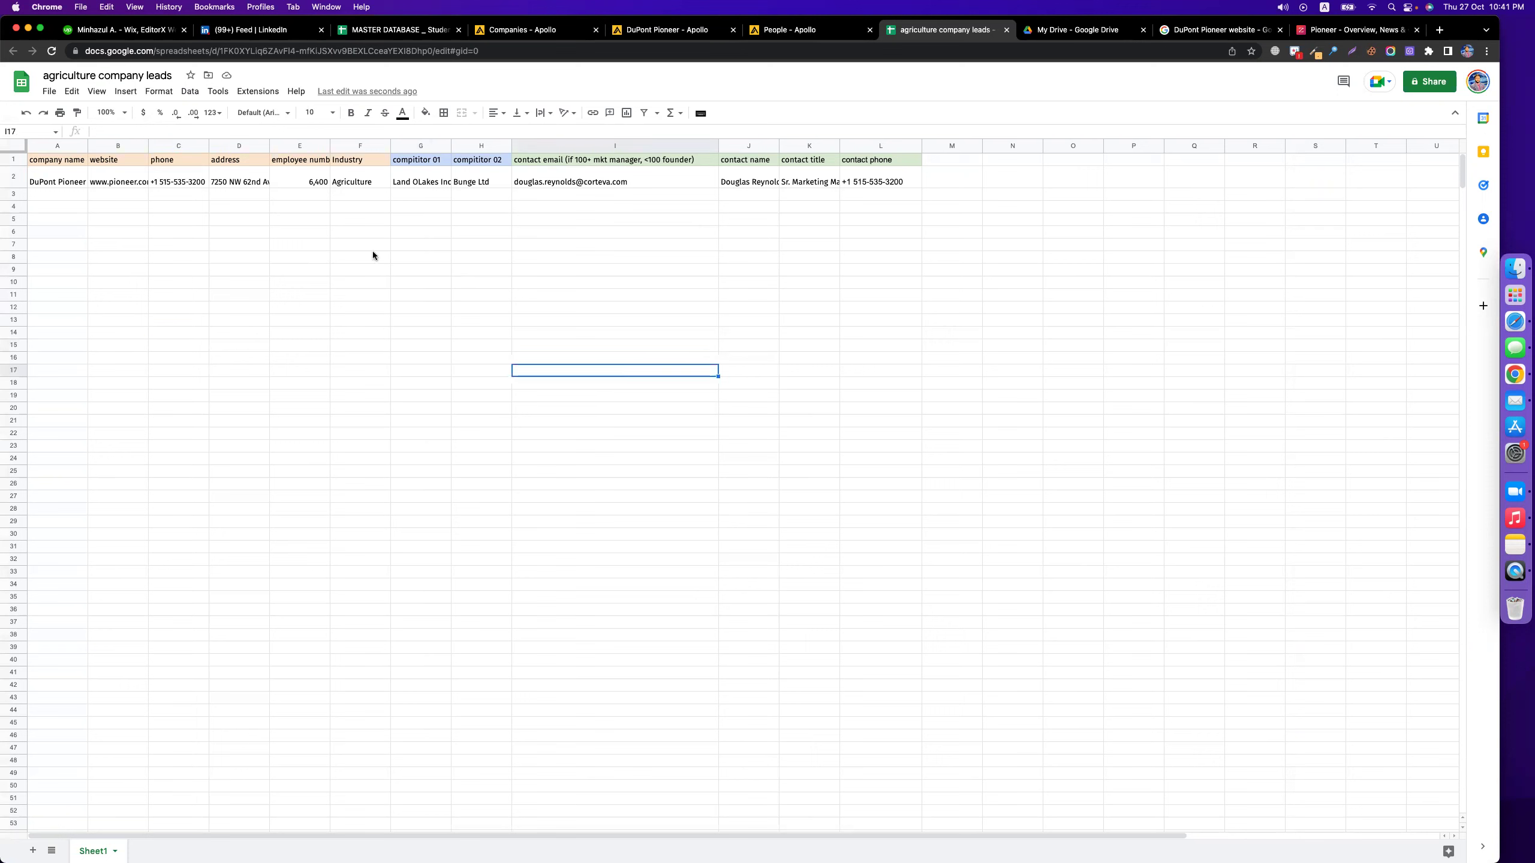
- Rename the spreadsheet "agriculture (US) company leads"
left_click(99, 75)
type("US)")
key("BackSpace")
key("BackSpace")
key("BackSpace")
type("(US)")
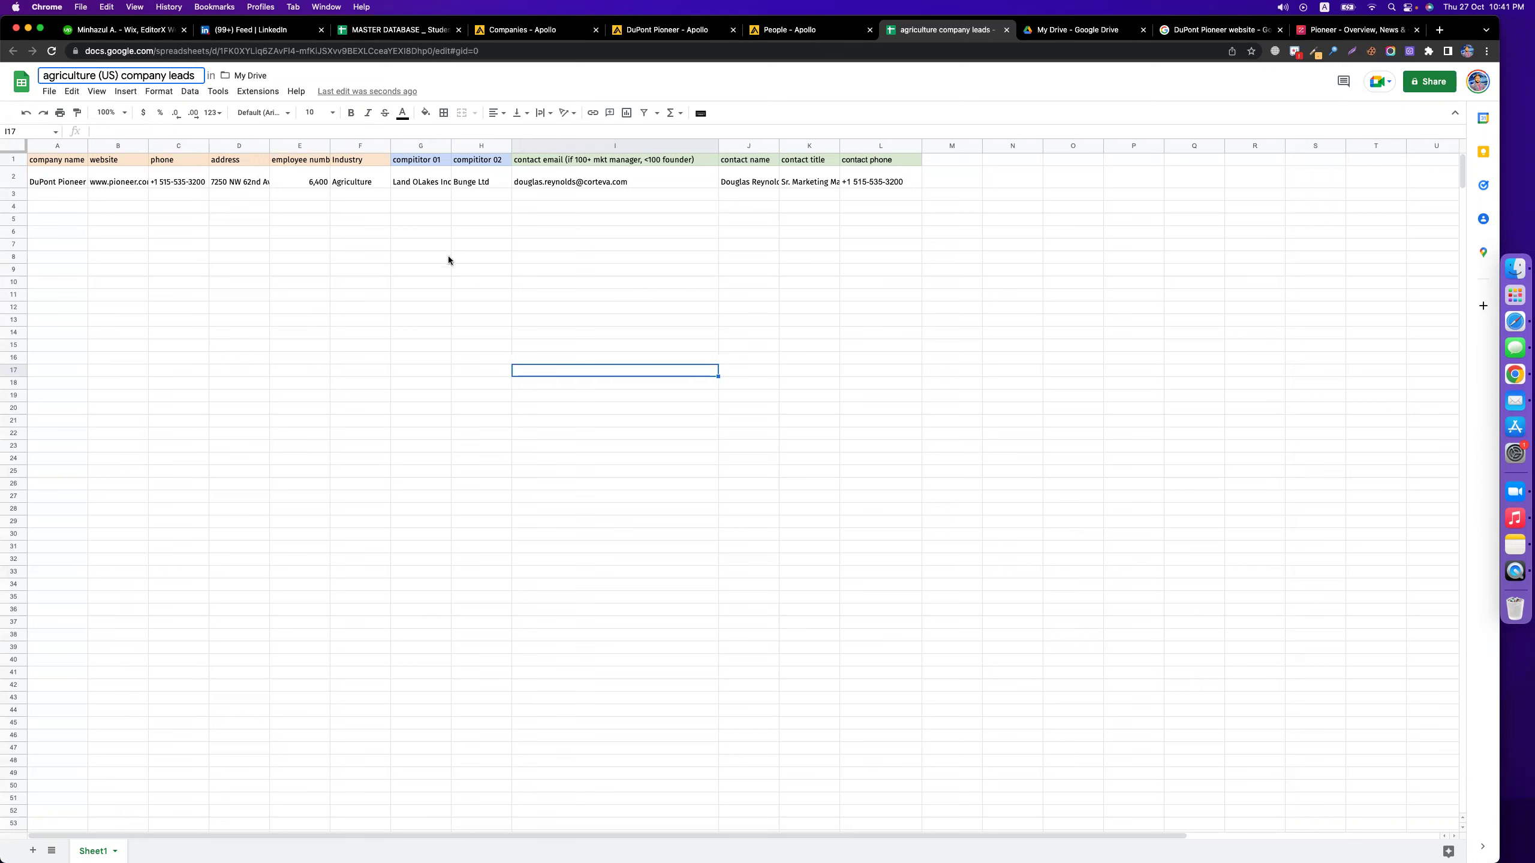
left_click(323, 185)
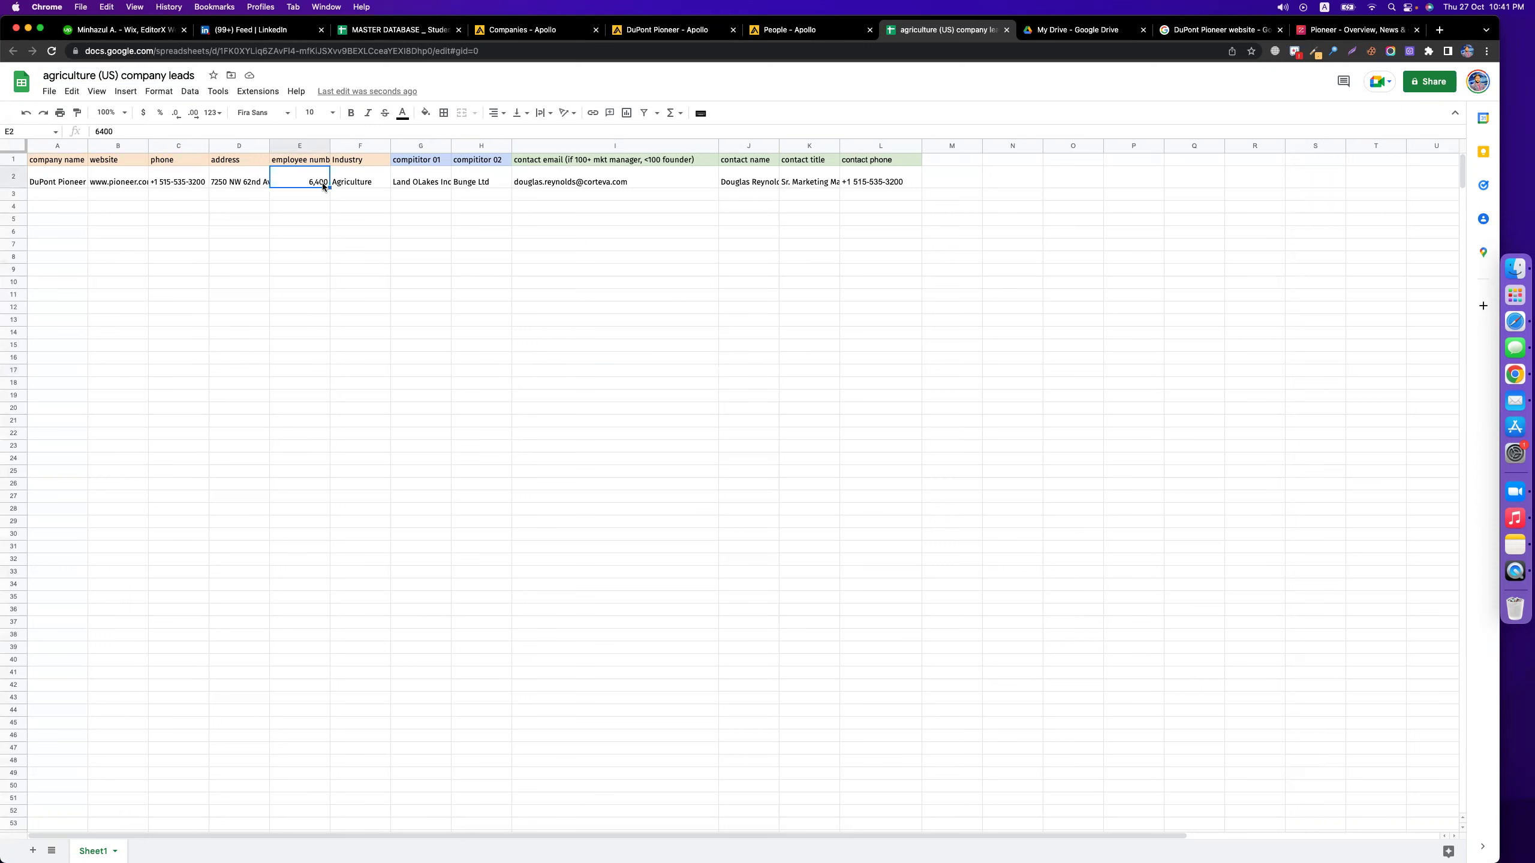
right_click(350, 144)
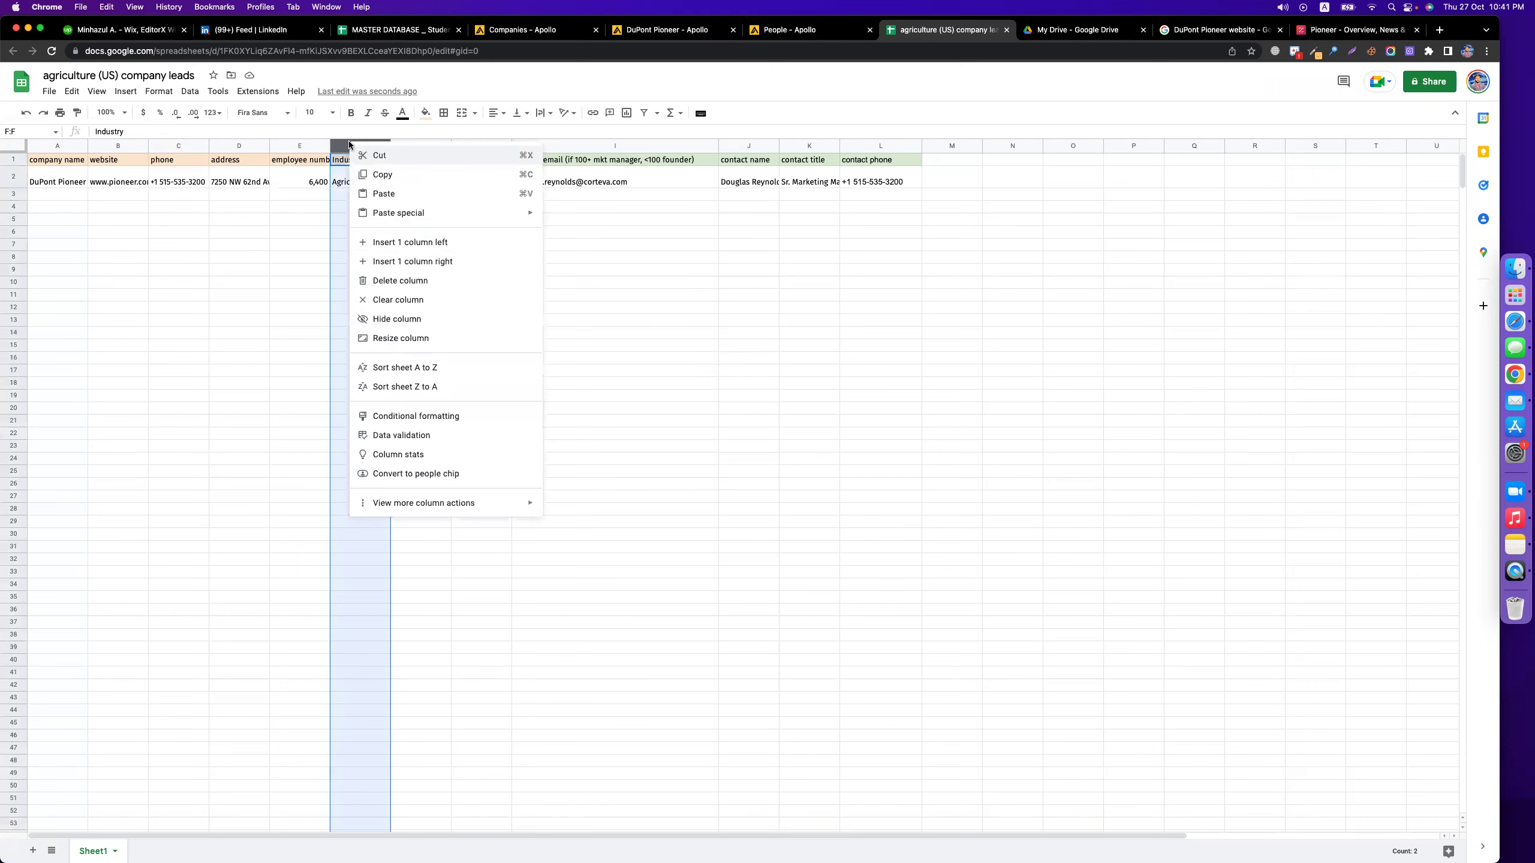
left_click(413, 276)
key("super+z")
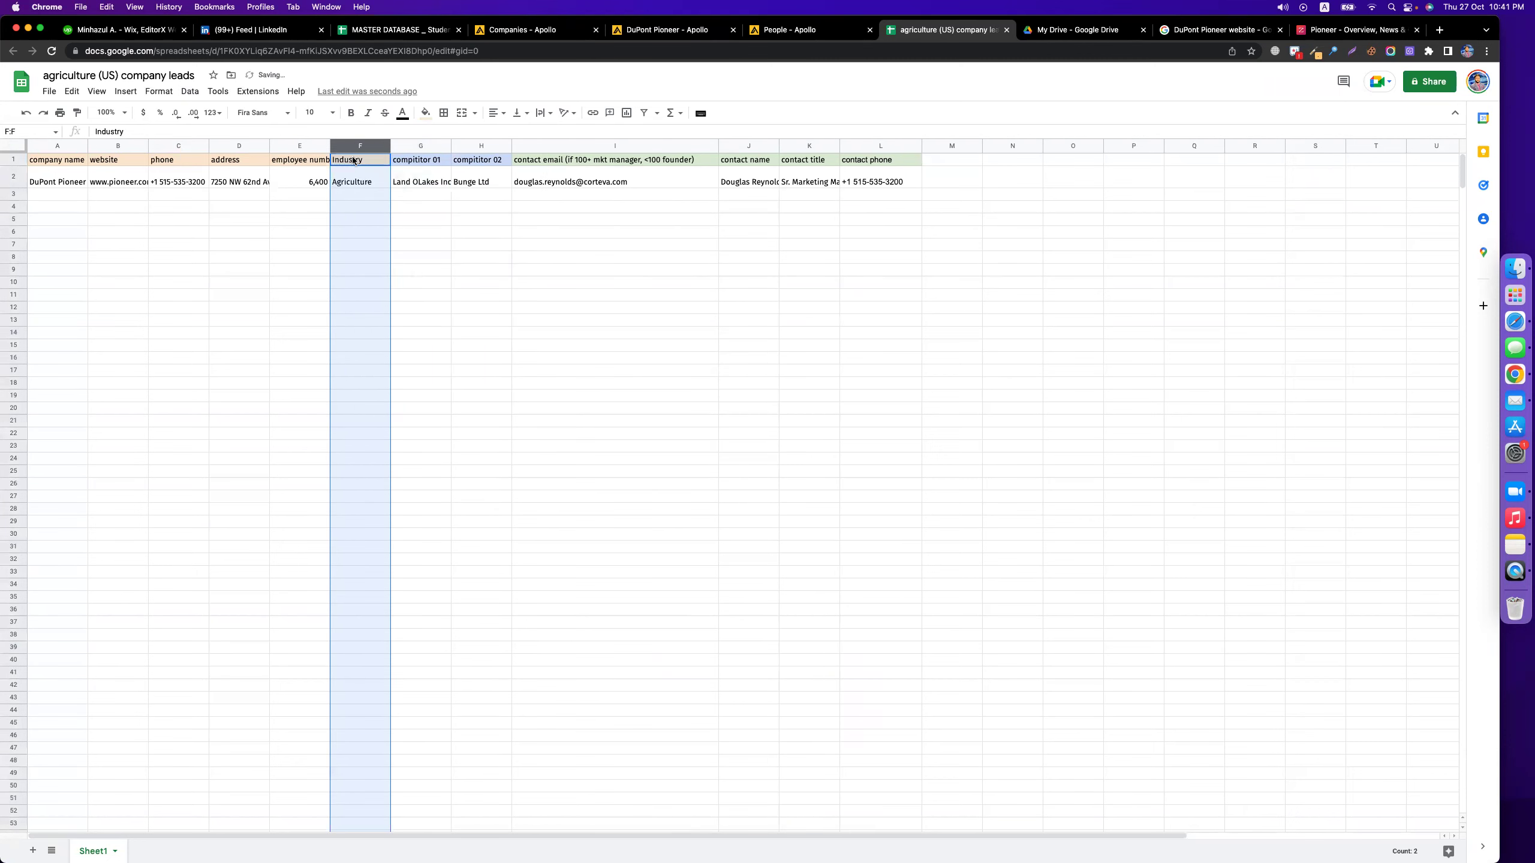
- Insert a column before Industry and enter "Revenue" as its header in F1
right_click(353, 145)
left_click(400, 245)
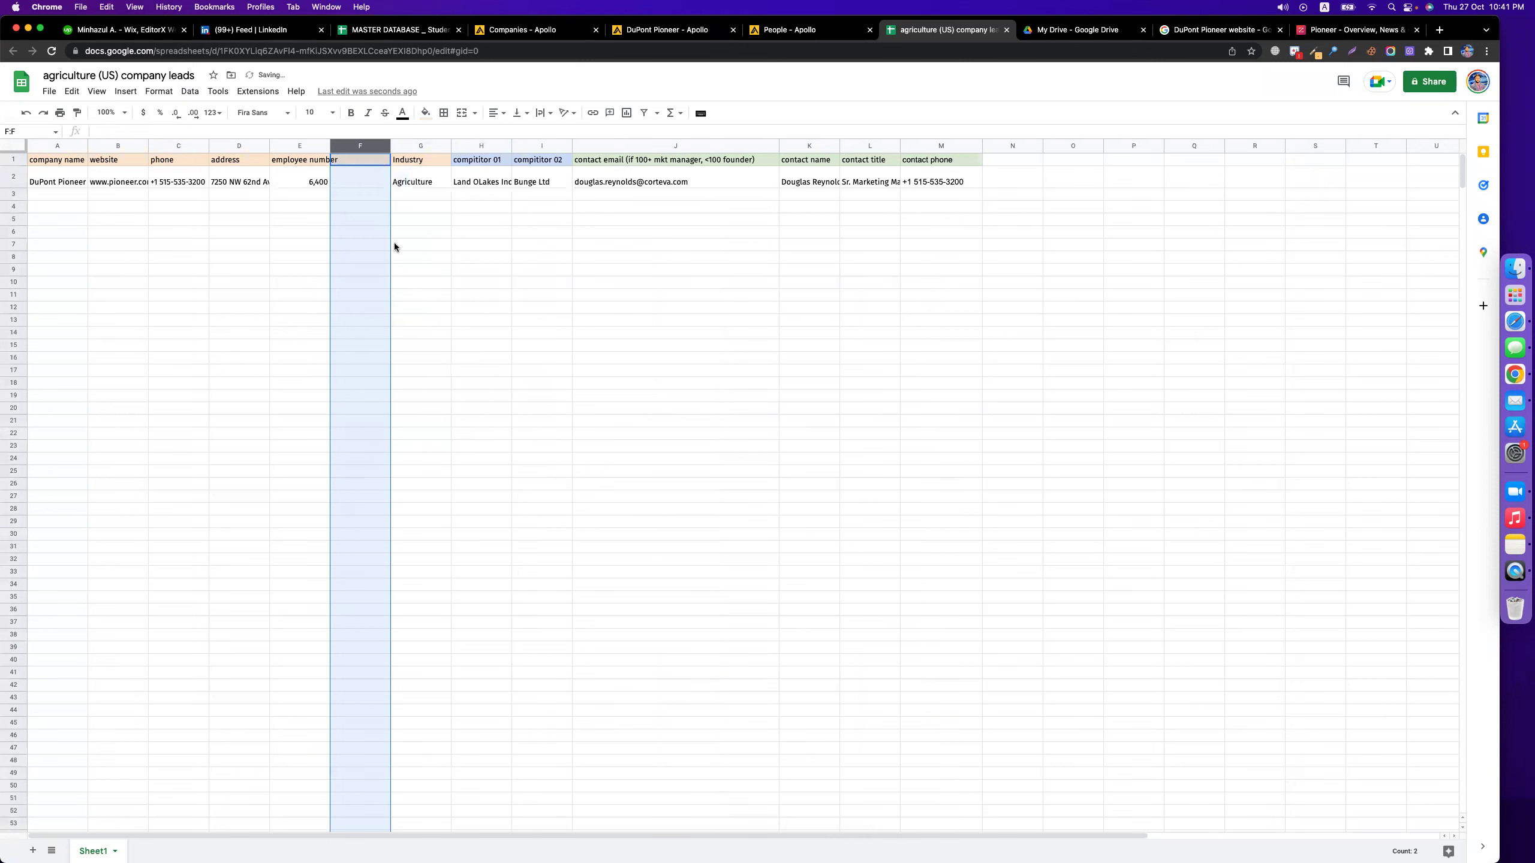
left_click(346, 159)
type("Revenu")
left_click(403, 244)
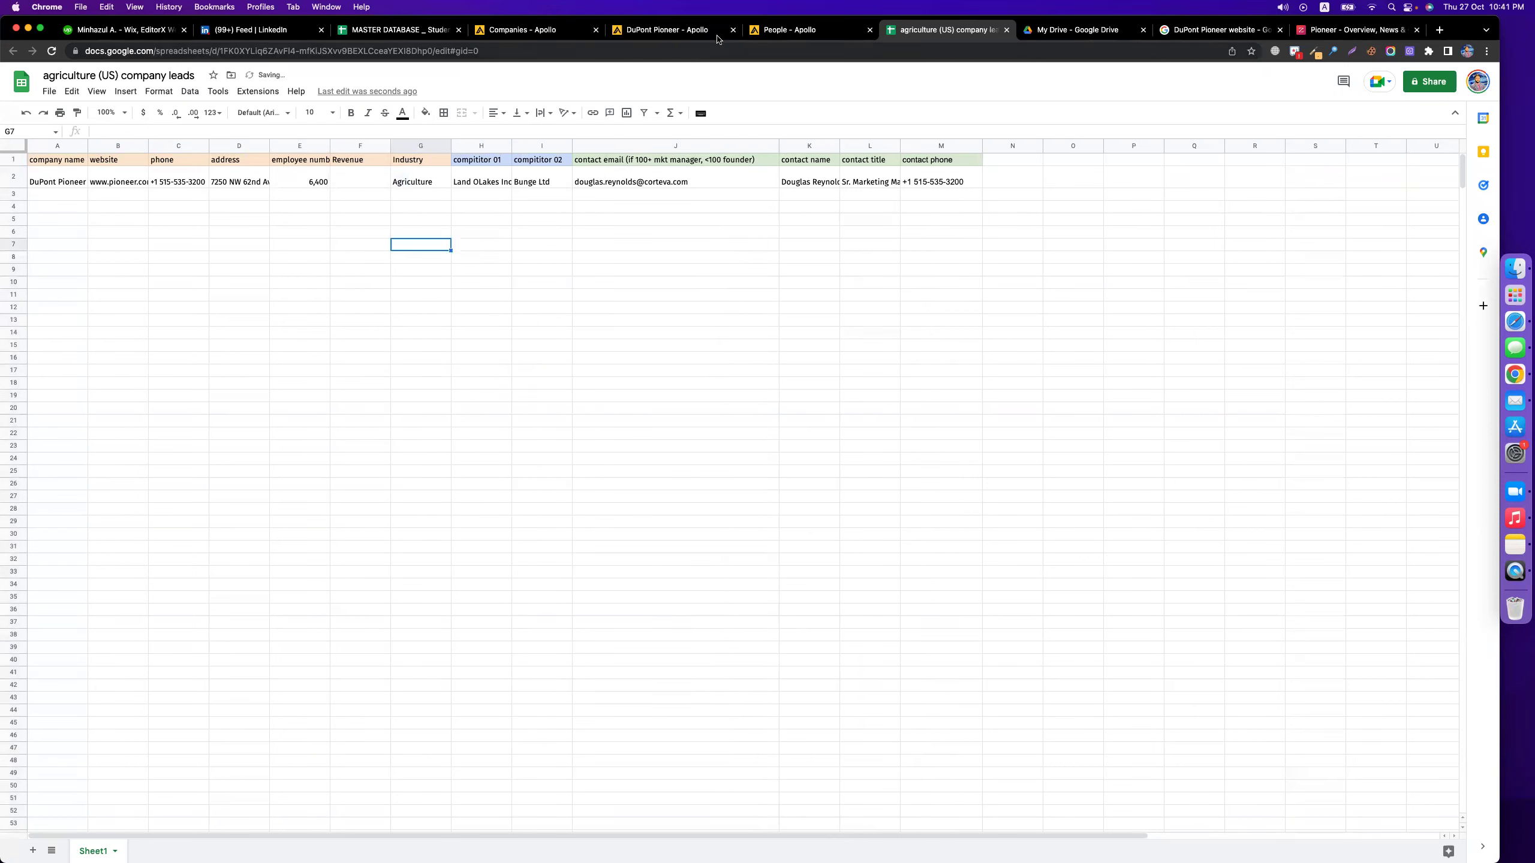
- Copy DuPont Pioneer's annual revenue of $4B from its Apollo company page into F2 of the lead sheet
left_click(766, 33)
left_click(648, 30)
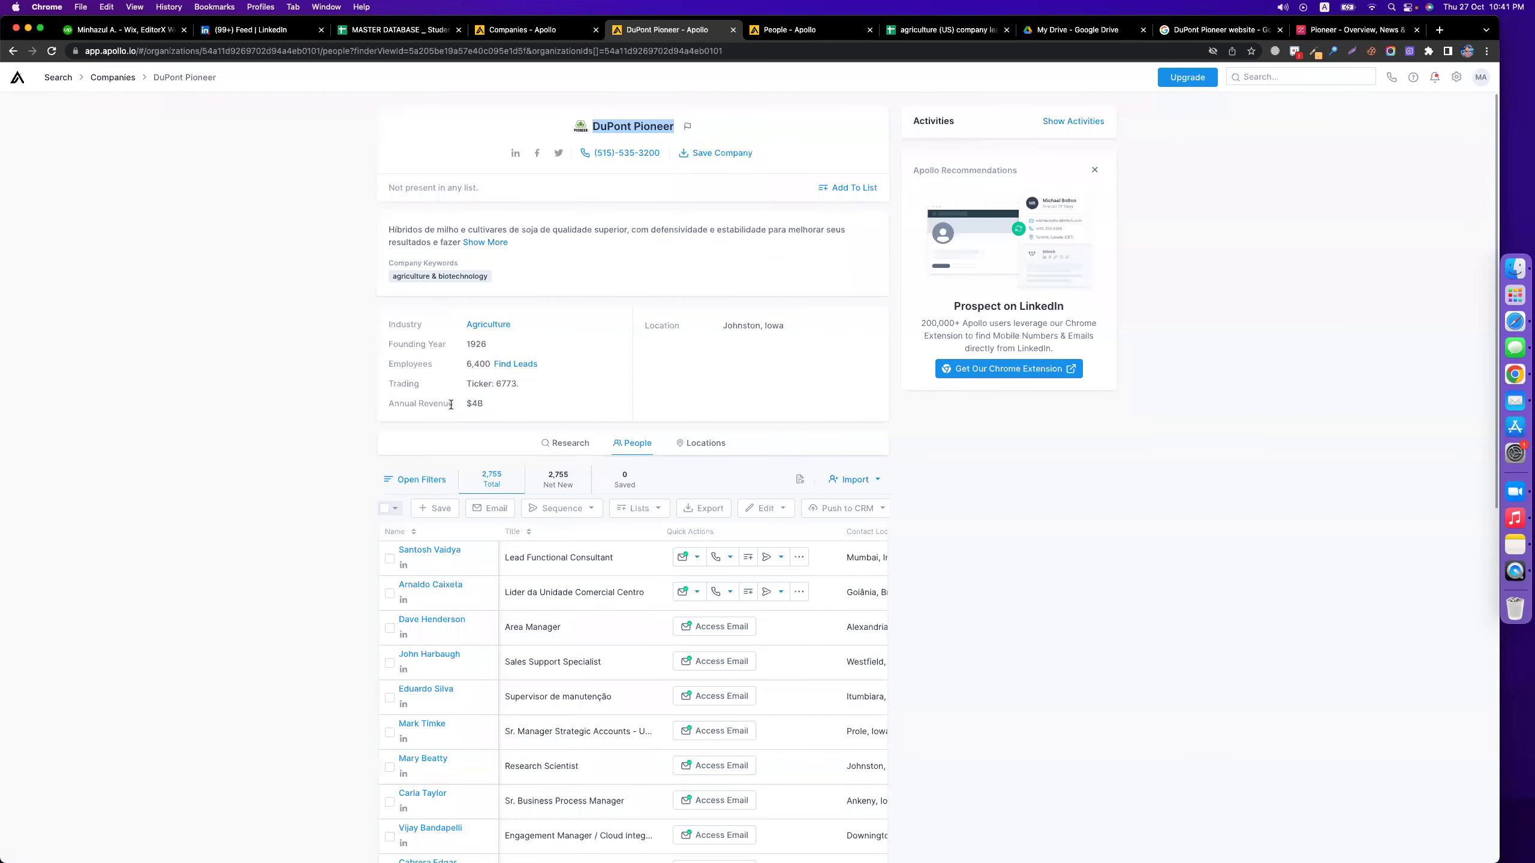
left_click_drag(484, 403, 469, 402)
key("super+c")
left_click(931, 32)
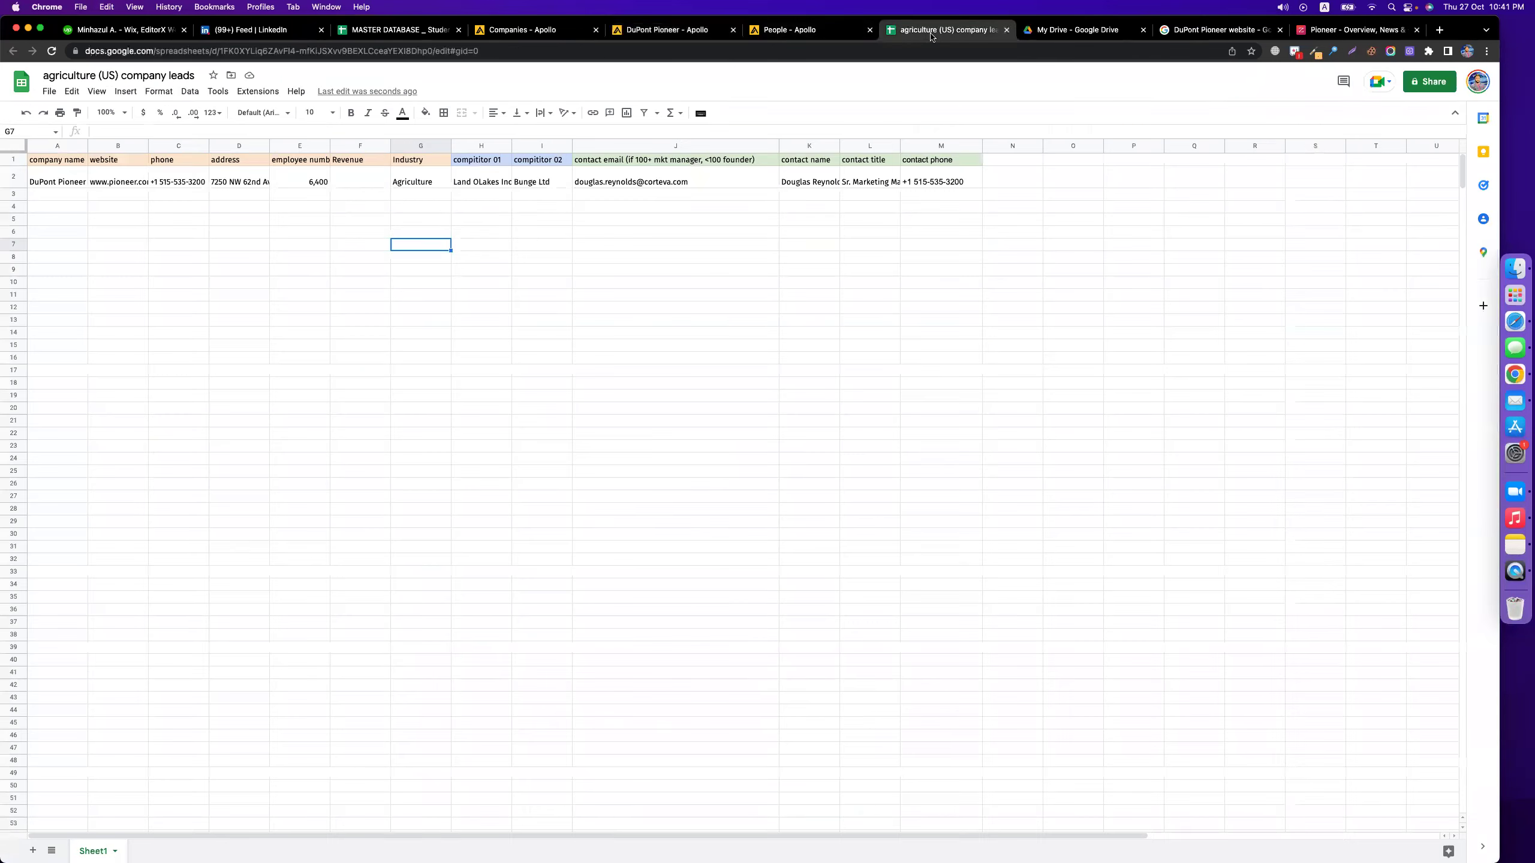
double_click(366, 182)
key("super+v")
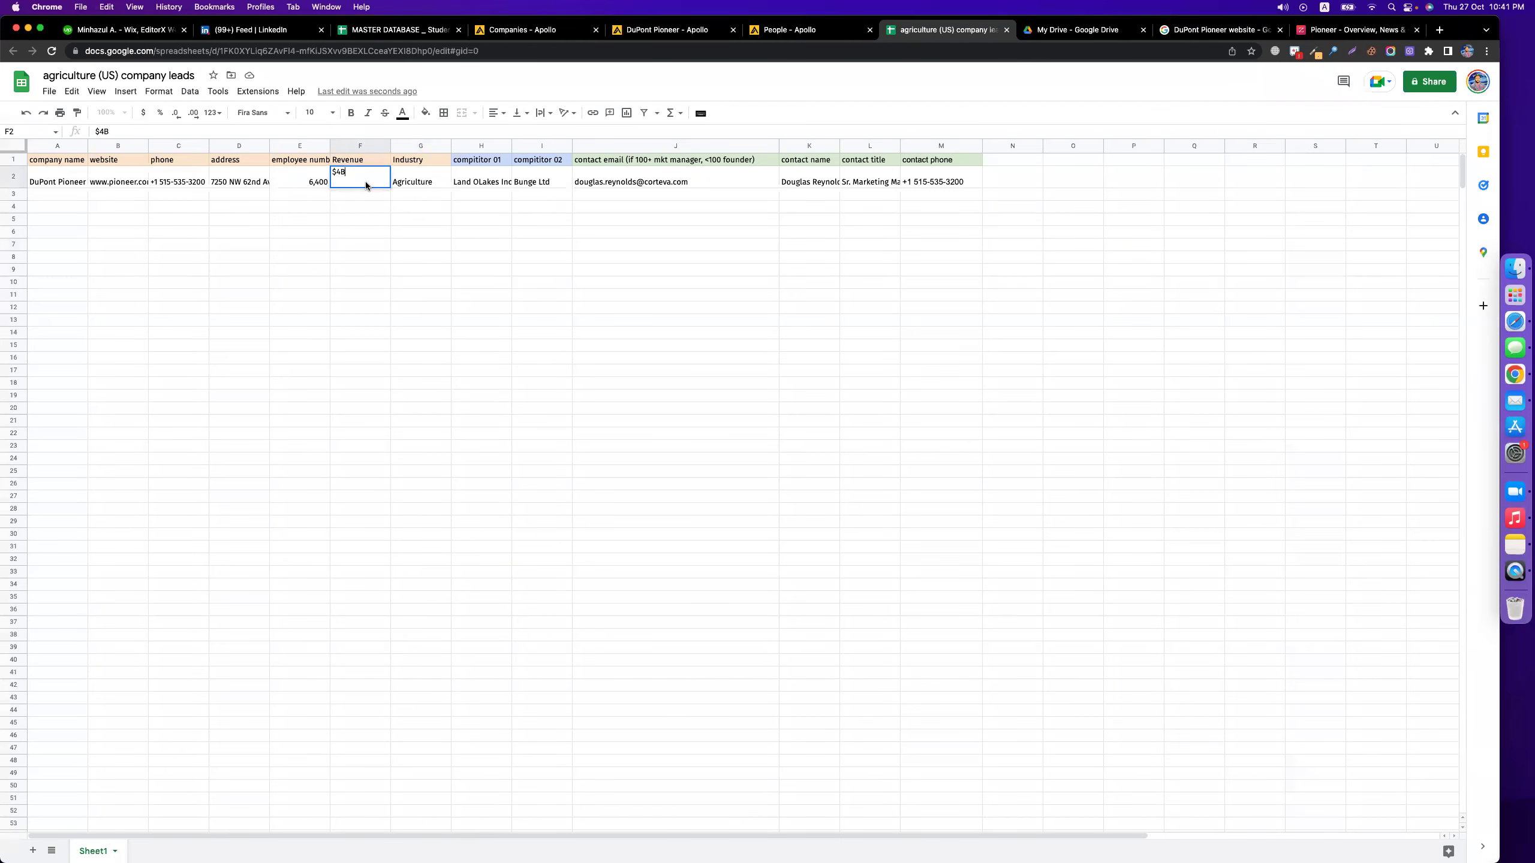
- Commit the revenue entry and extend the Revenue column header in F1 with "(Annual"
left_click(426, 236)
double_click(357, 161)
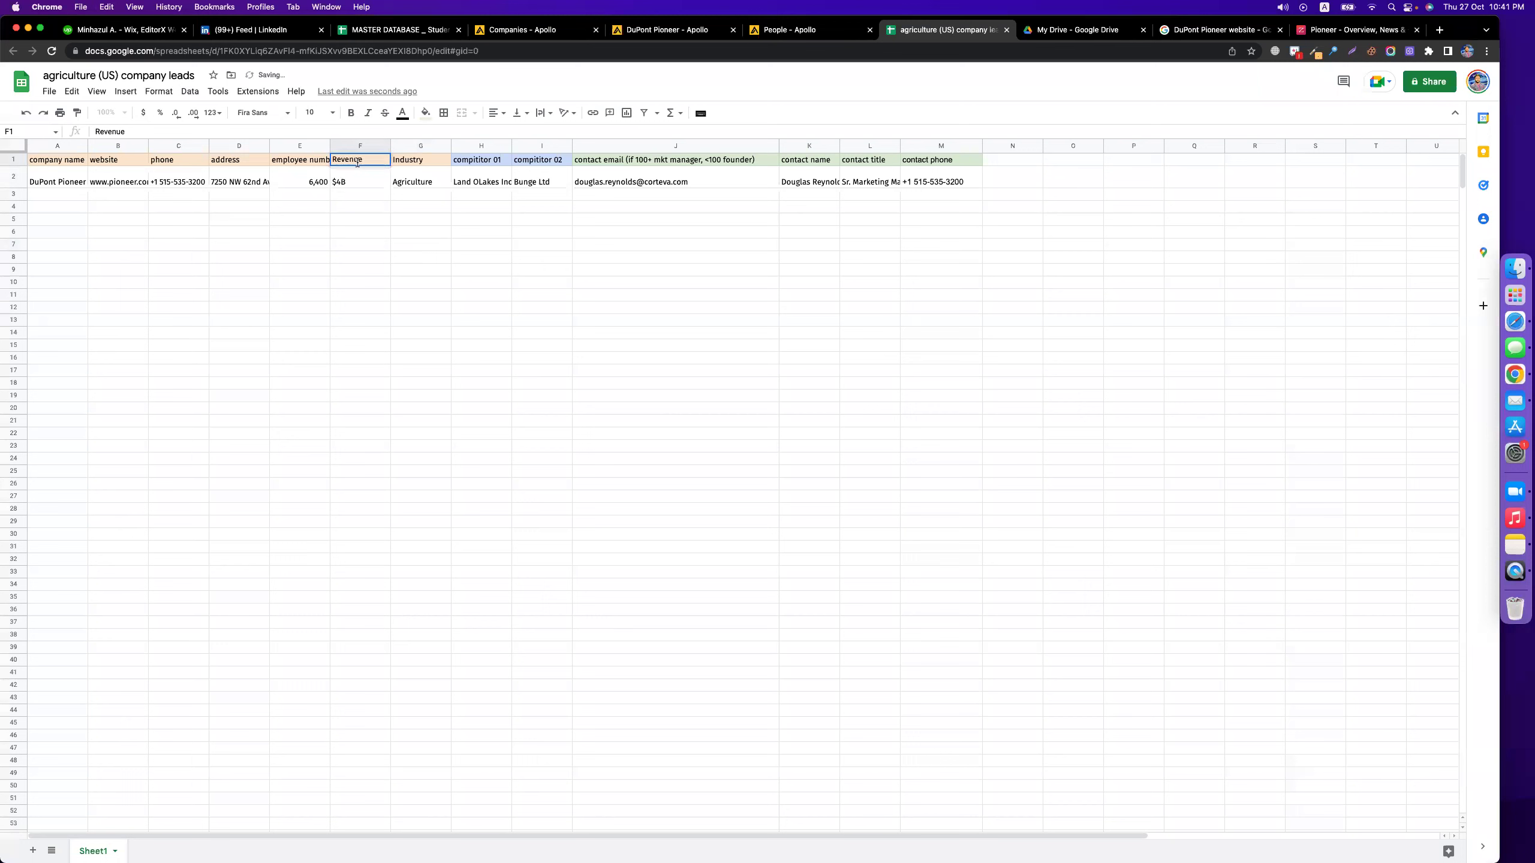
type("(Annual")
key("Return")
left_click(500, 217)
- Add a "Social media" header in N1 and copy DuPont Pioneer's LinkedIn link from its Apollo company page into N2
left_click(1010, 163)
type("Social media")
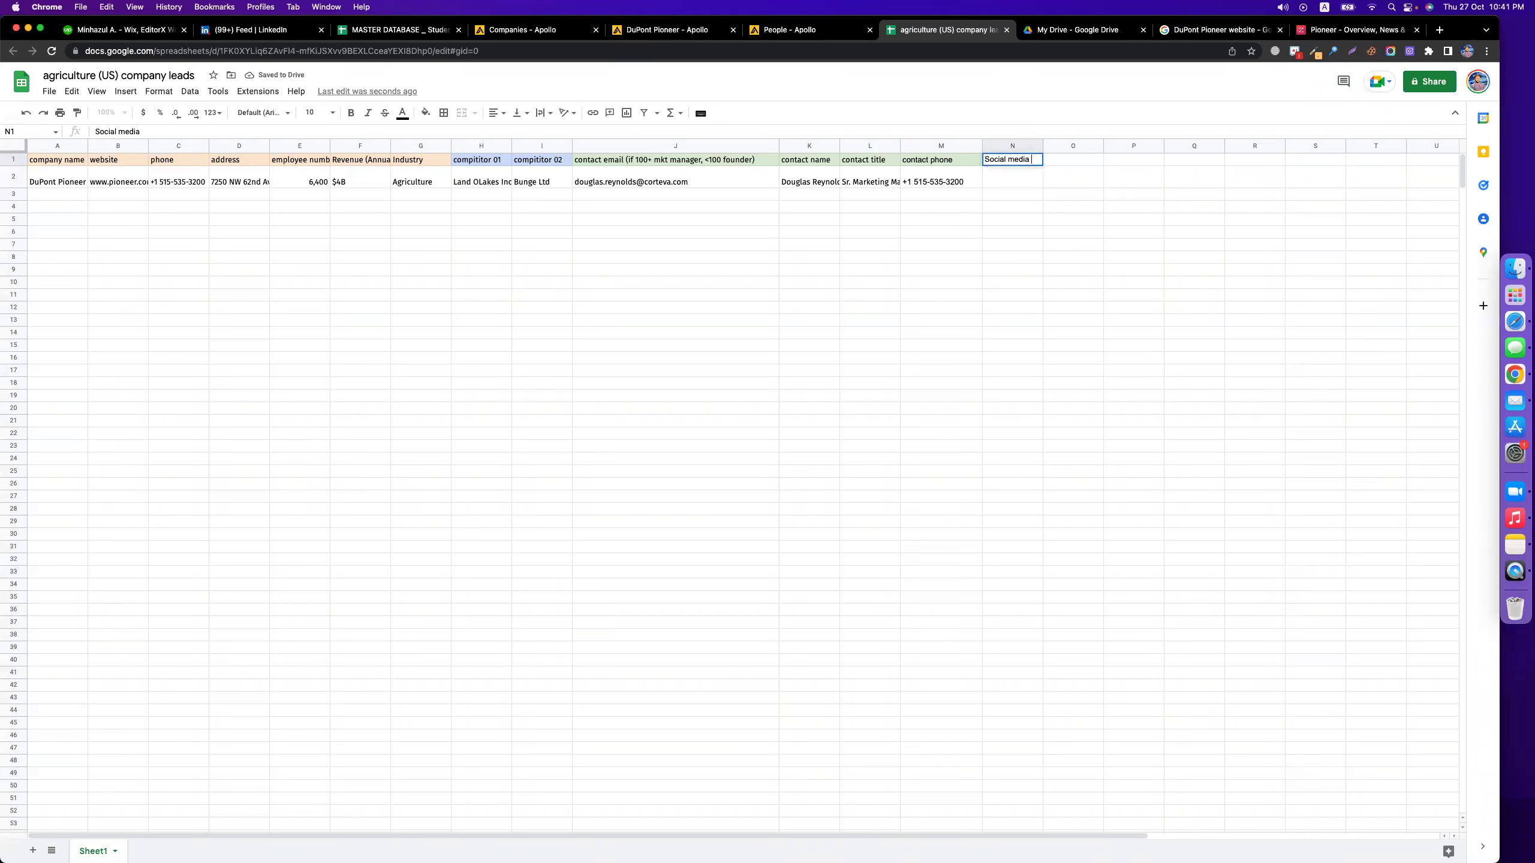
left_click(786, 30)
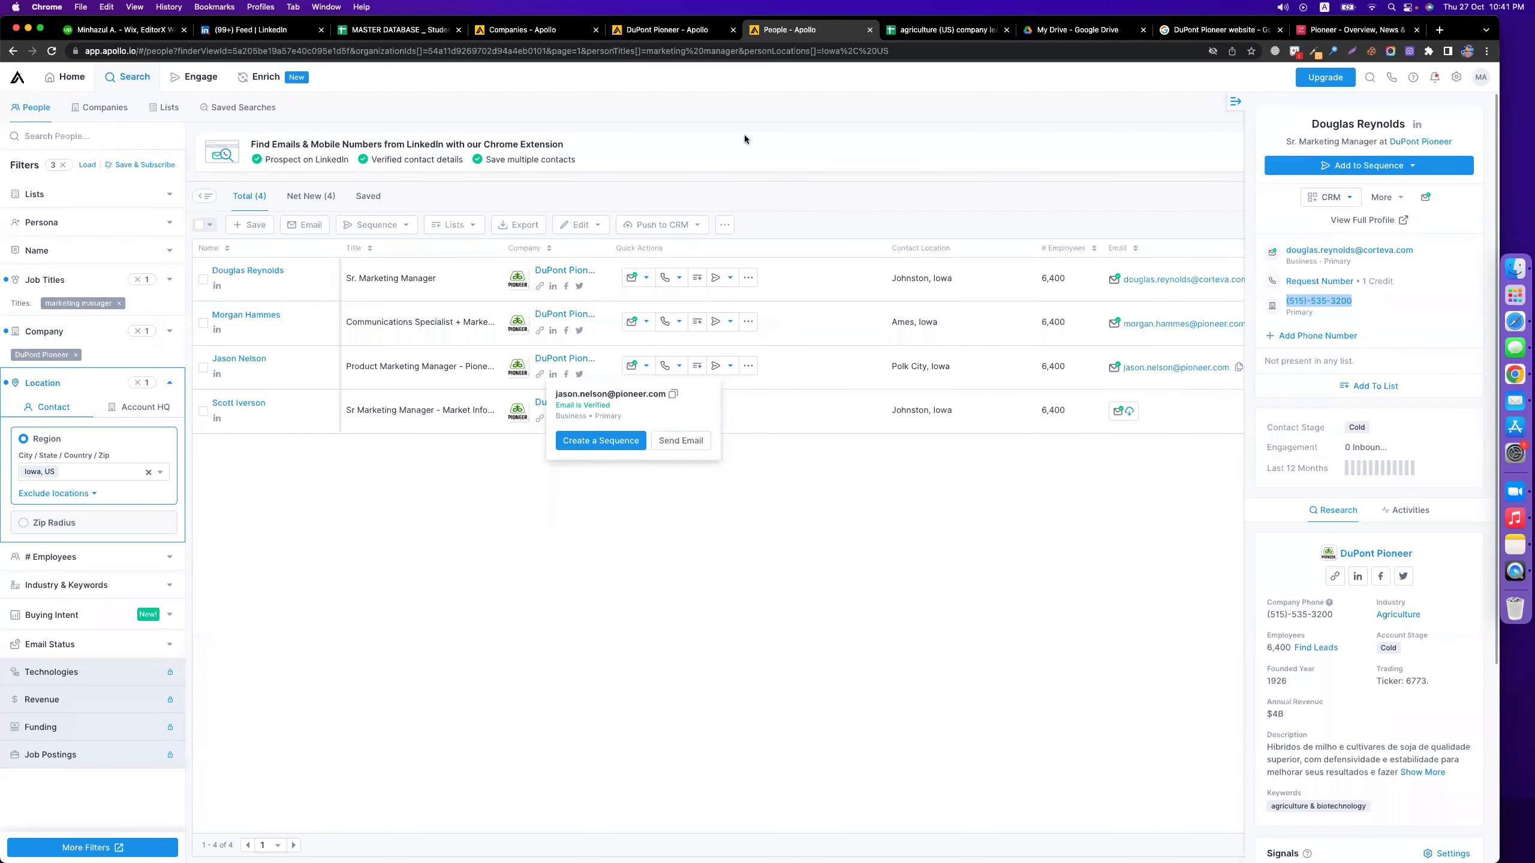
left_click(674, 31)
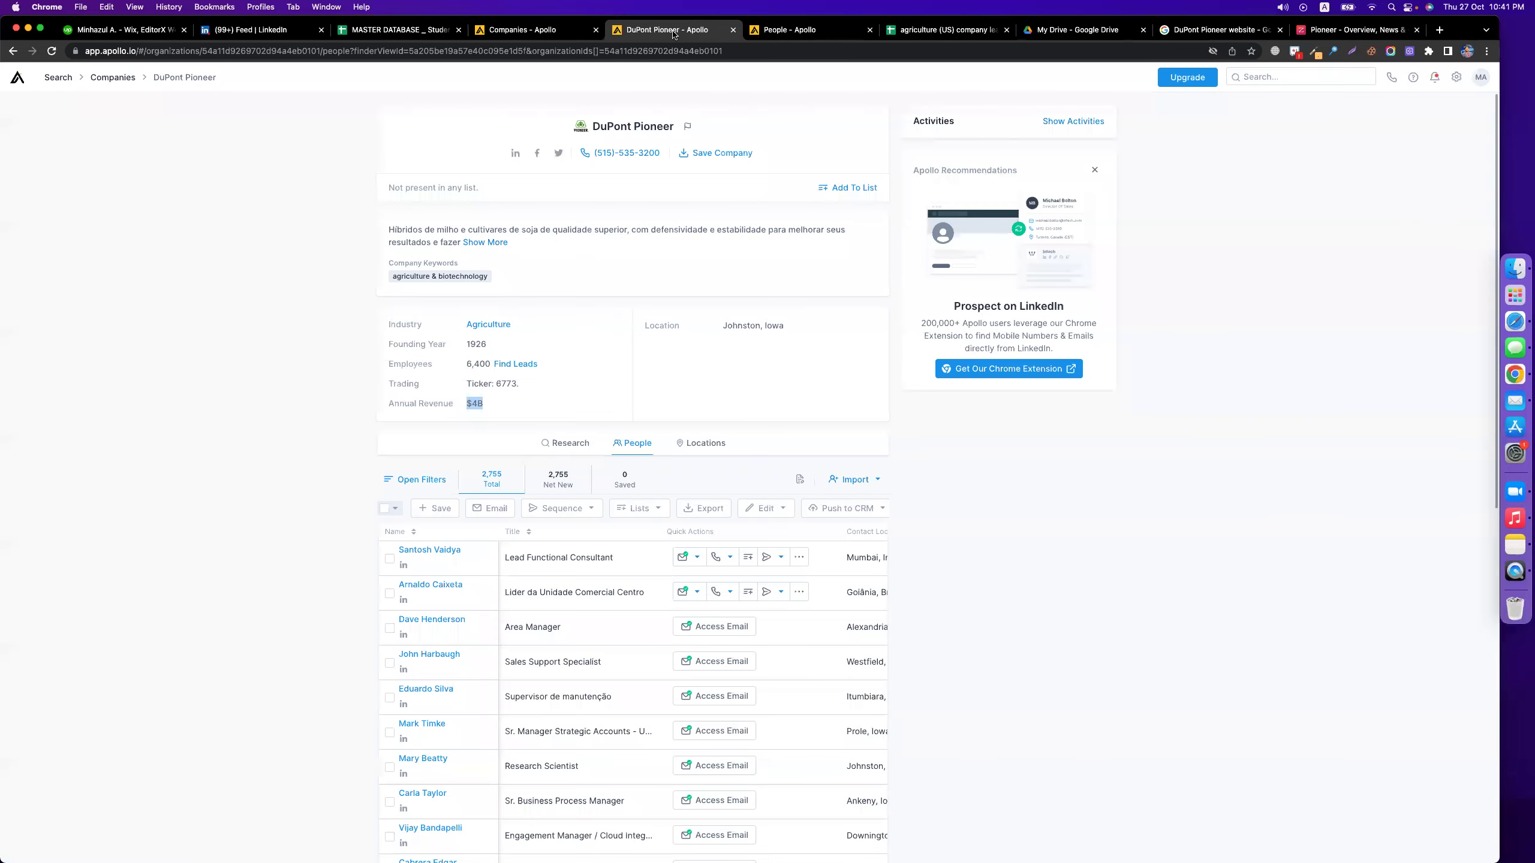
right_click(516, 159)
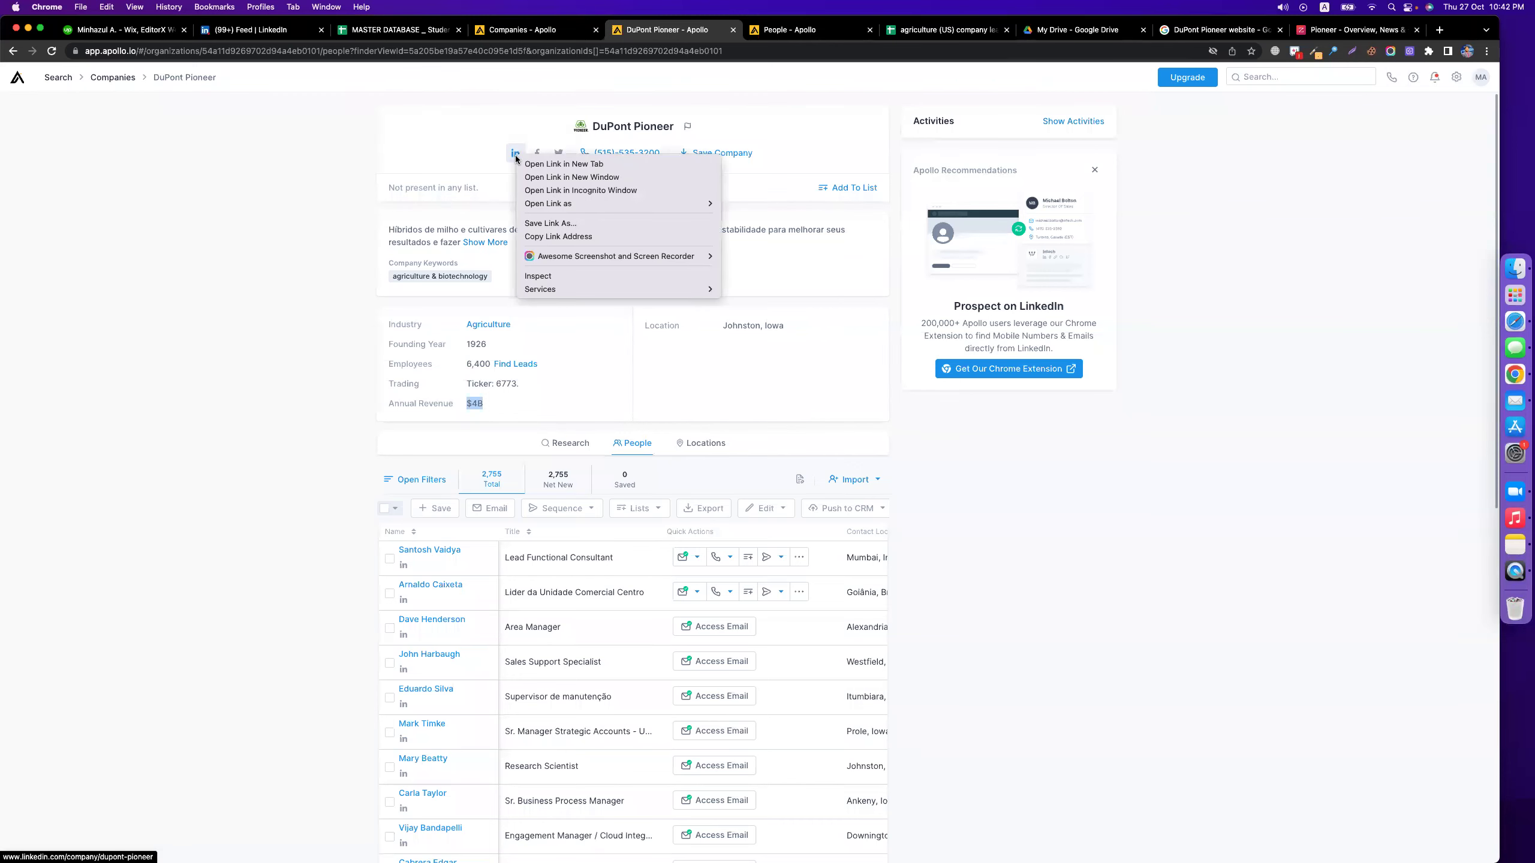
left_click(565, 233)
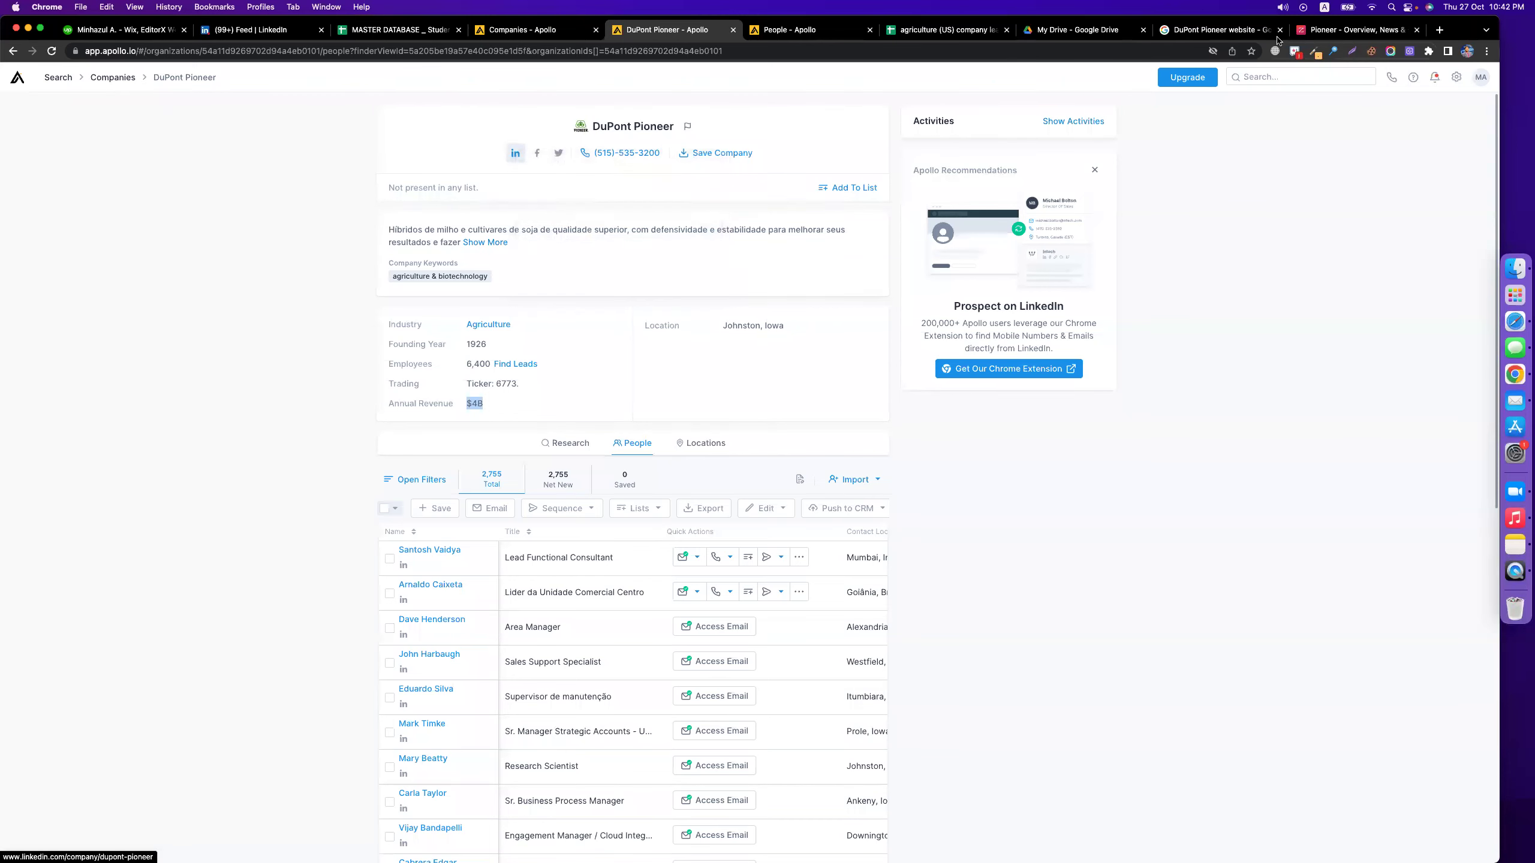
left_click(946, 29)
left_click(1000, 175)
key("super+v")
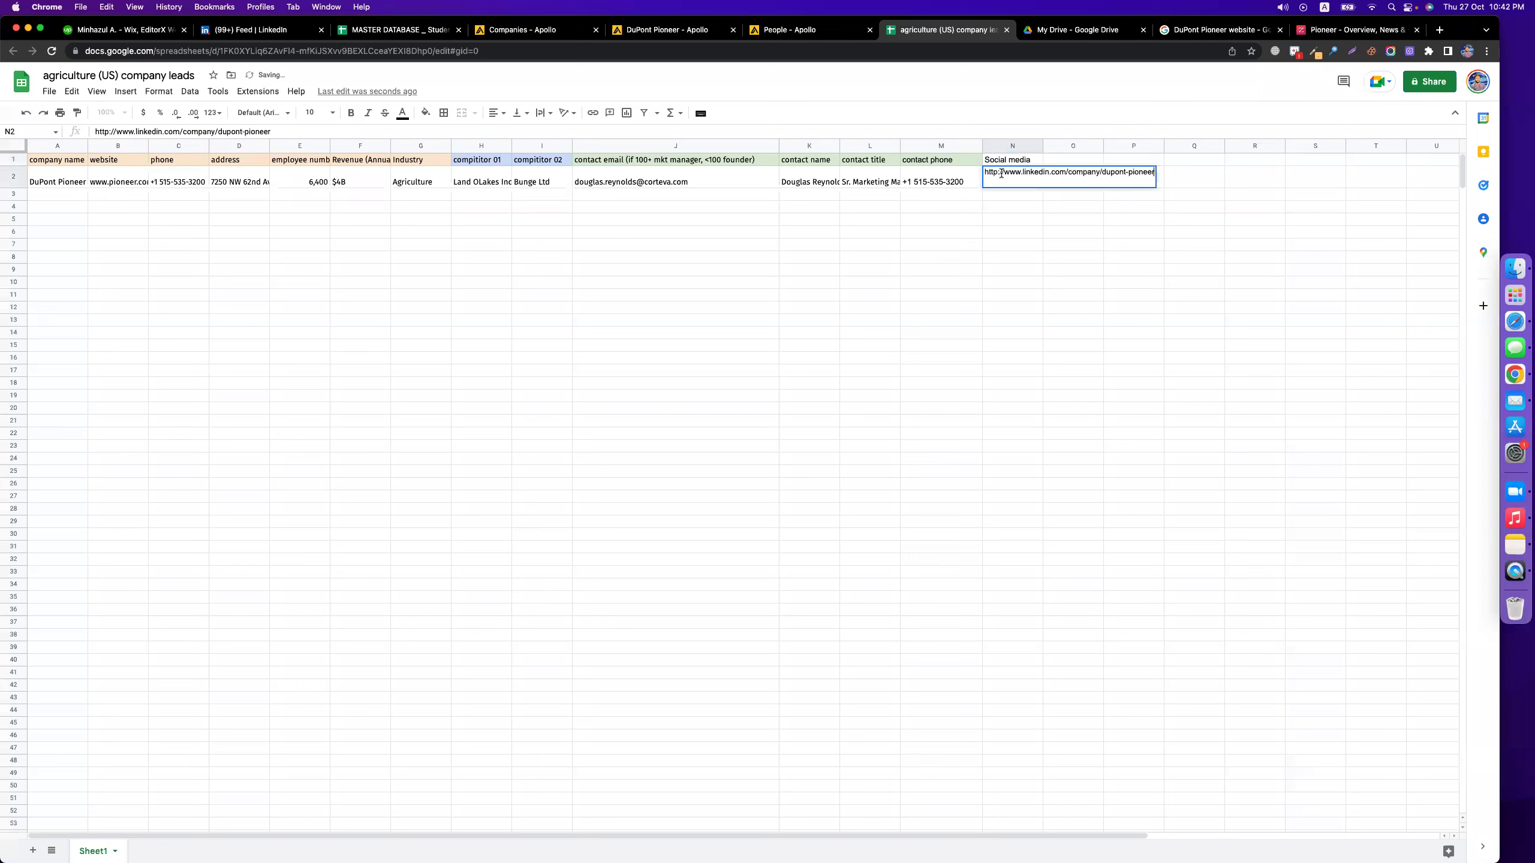
left_click(1070, 283)
- Change the header in N1 to "Company Social media"
double_click(1027, 162)
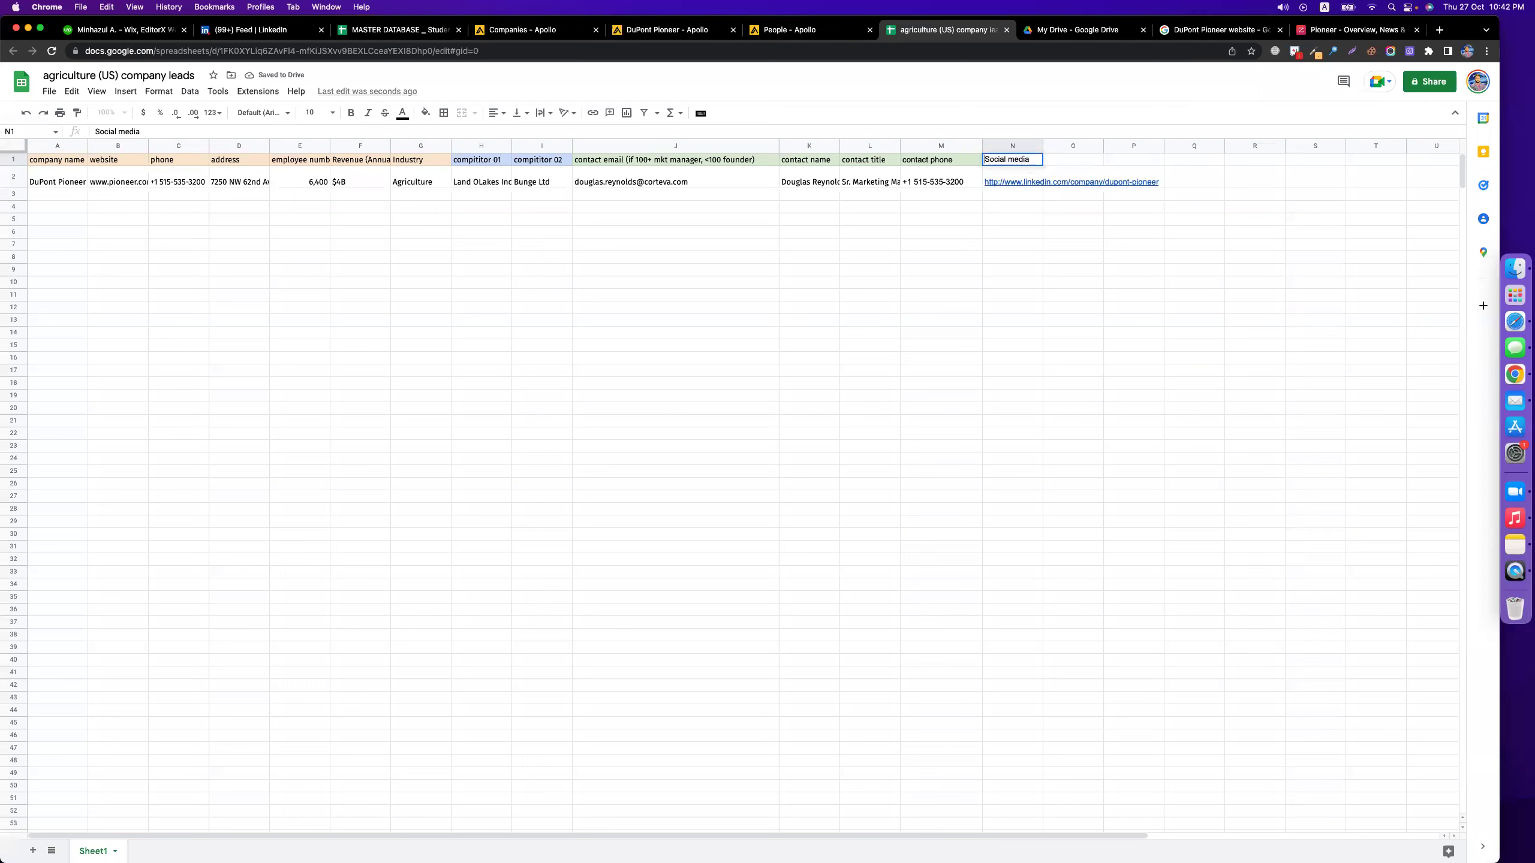
type("Company")
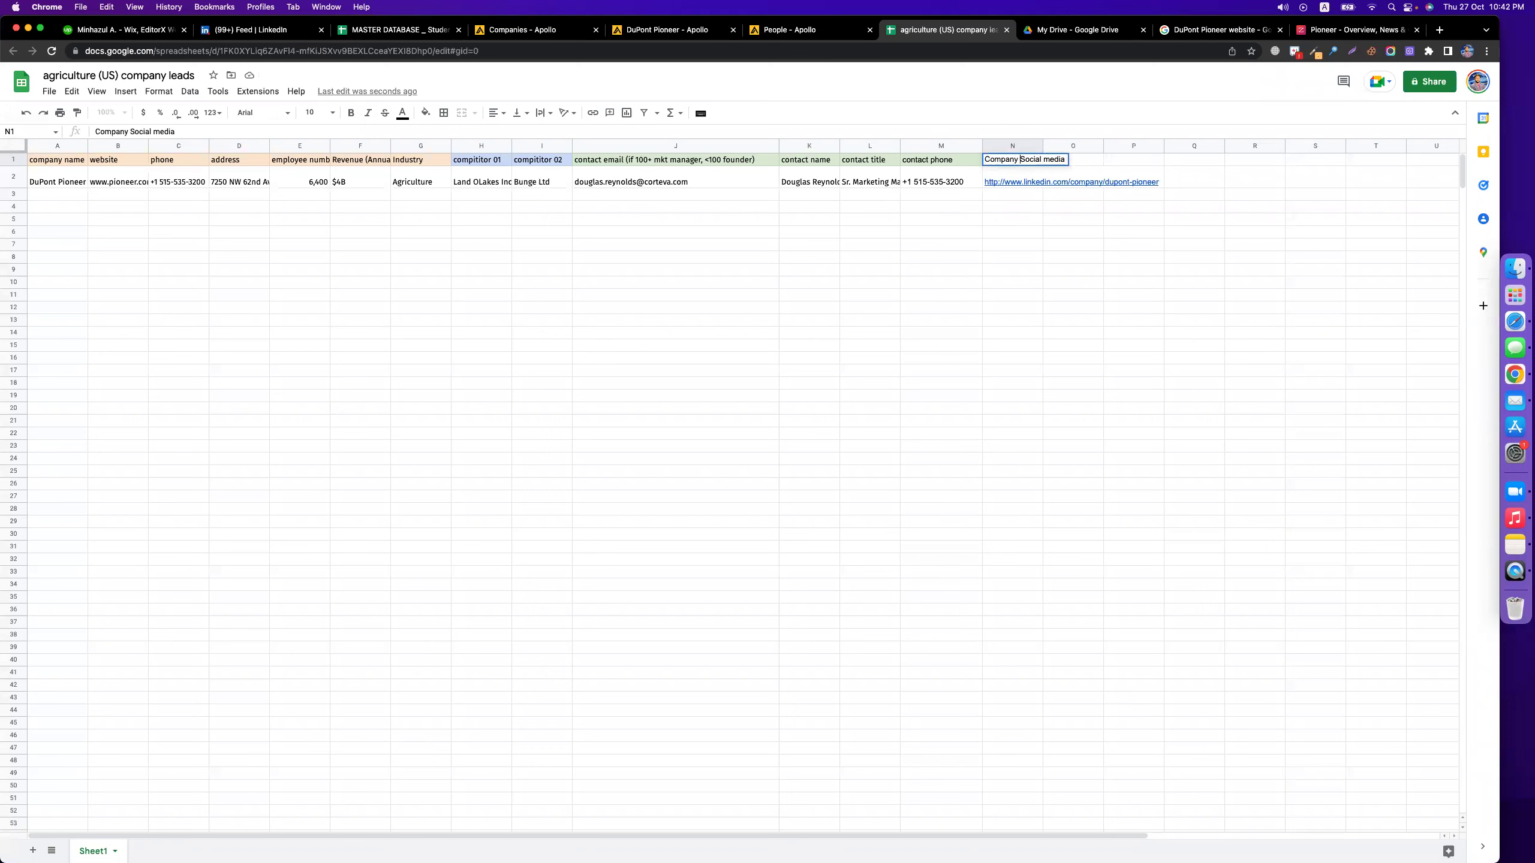
left_click(1066, 296)
left_click(484, 216)
left_click(126, 91)
left_click(485, 270)
left_click(665, 29)
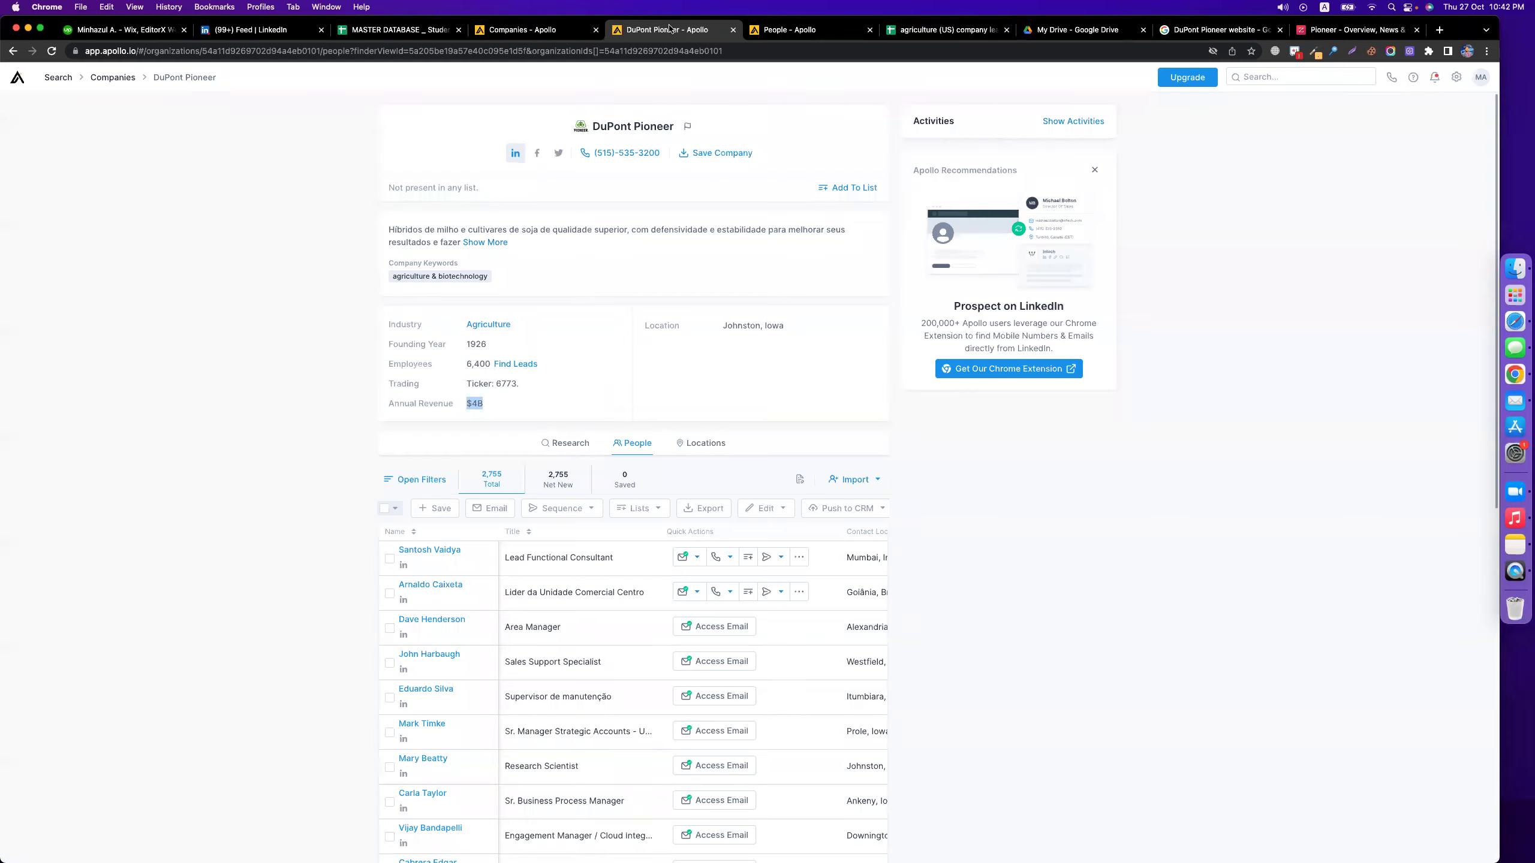
left_click(834, 30)
left_click(895, 30)
left_click(870, 396)
left_click(773, 36)
left_click(942, 30)
left_click(666, 295)
left_click(148, 77)
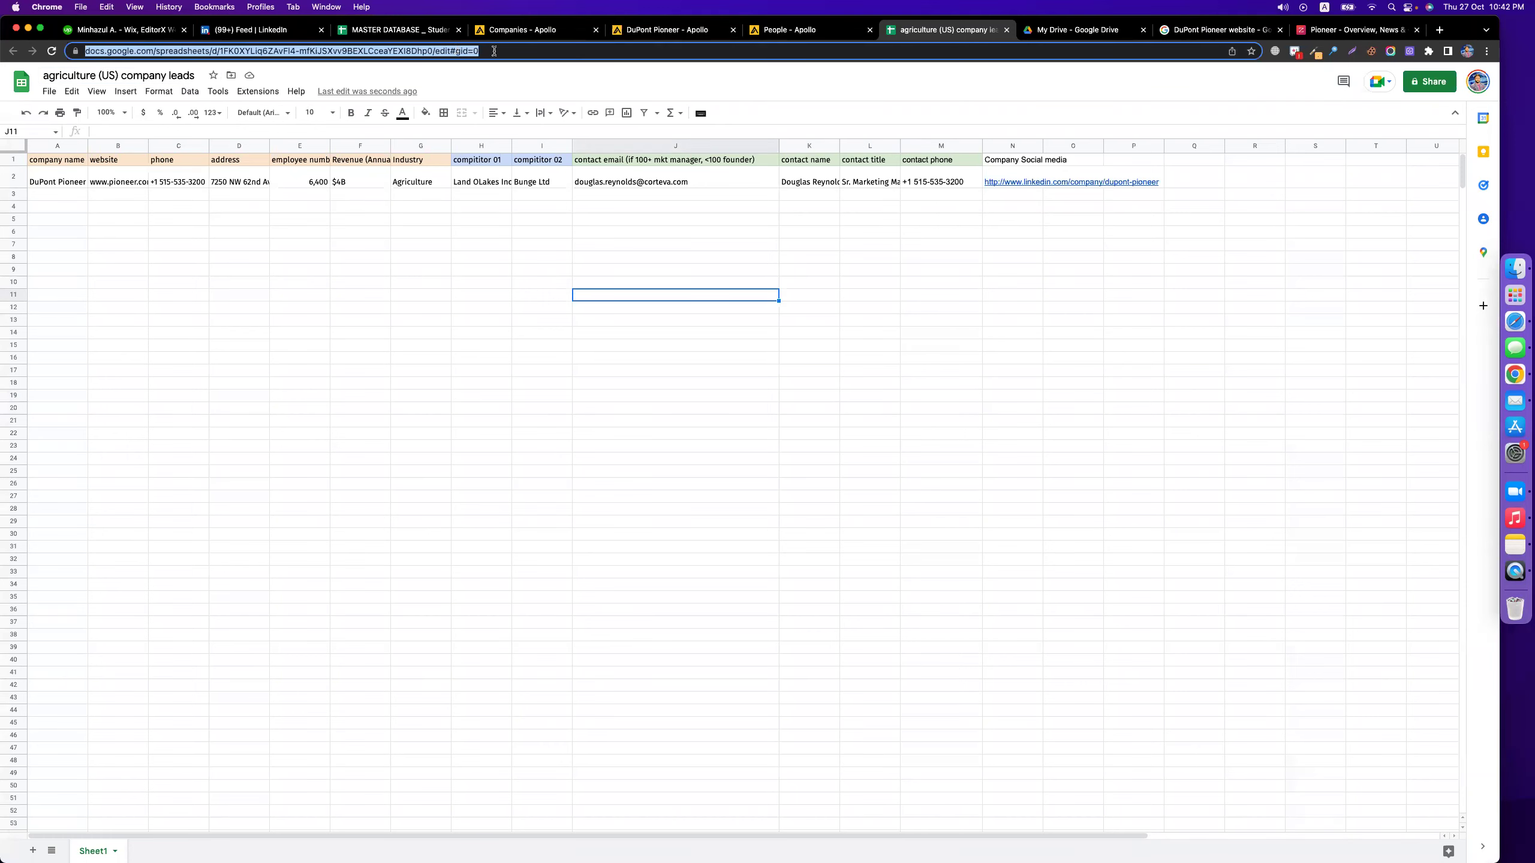
- Close the DuPont Pioneer company page in Apollo and clear the job title, company and location filters from the people search
left_click(804, 29)
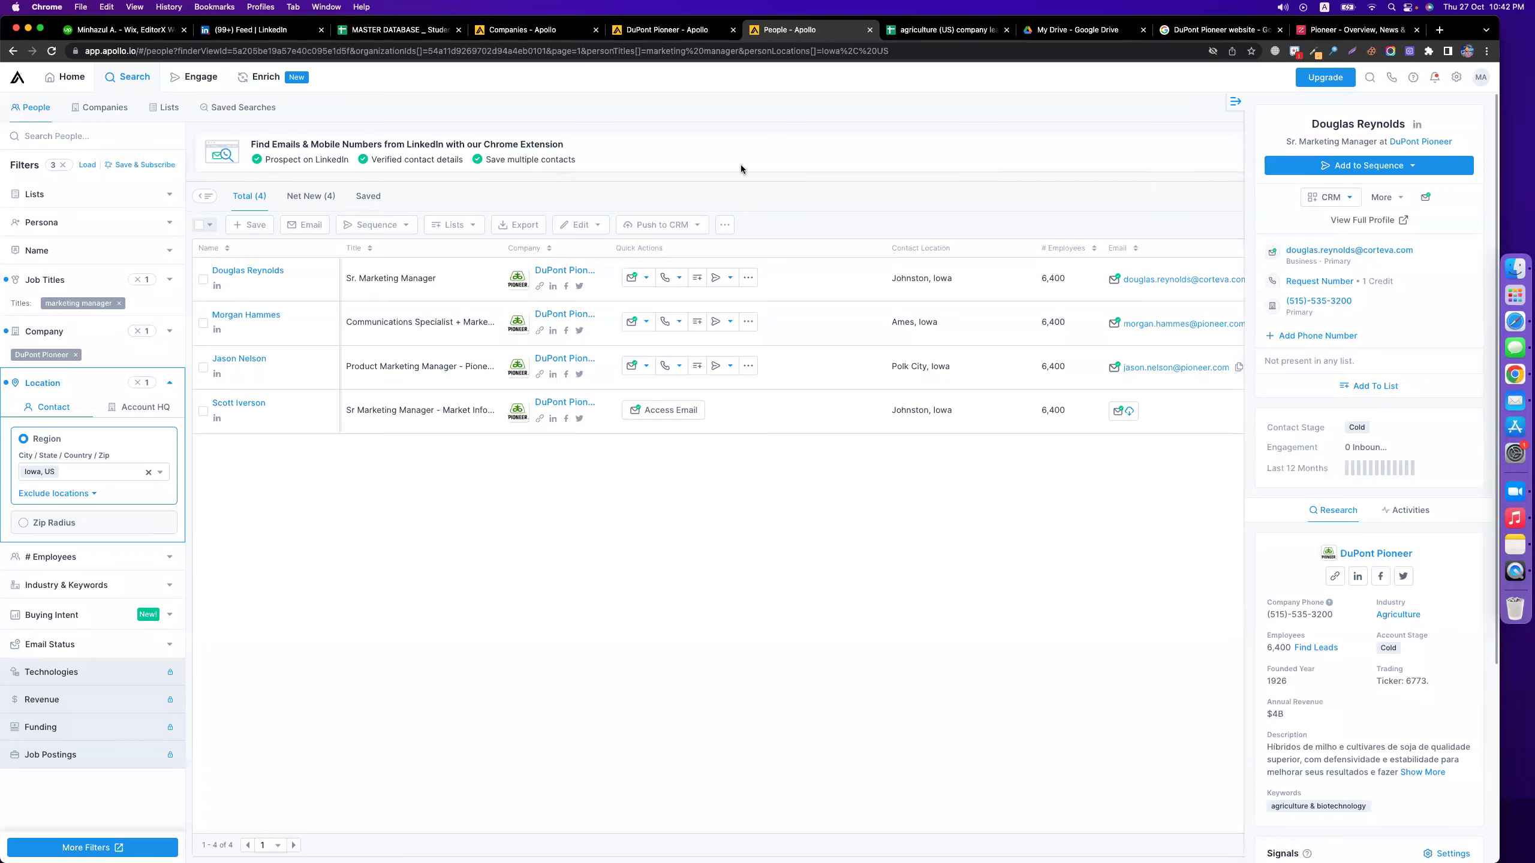
left_click(668, 30)
left_click(734, 29)
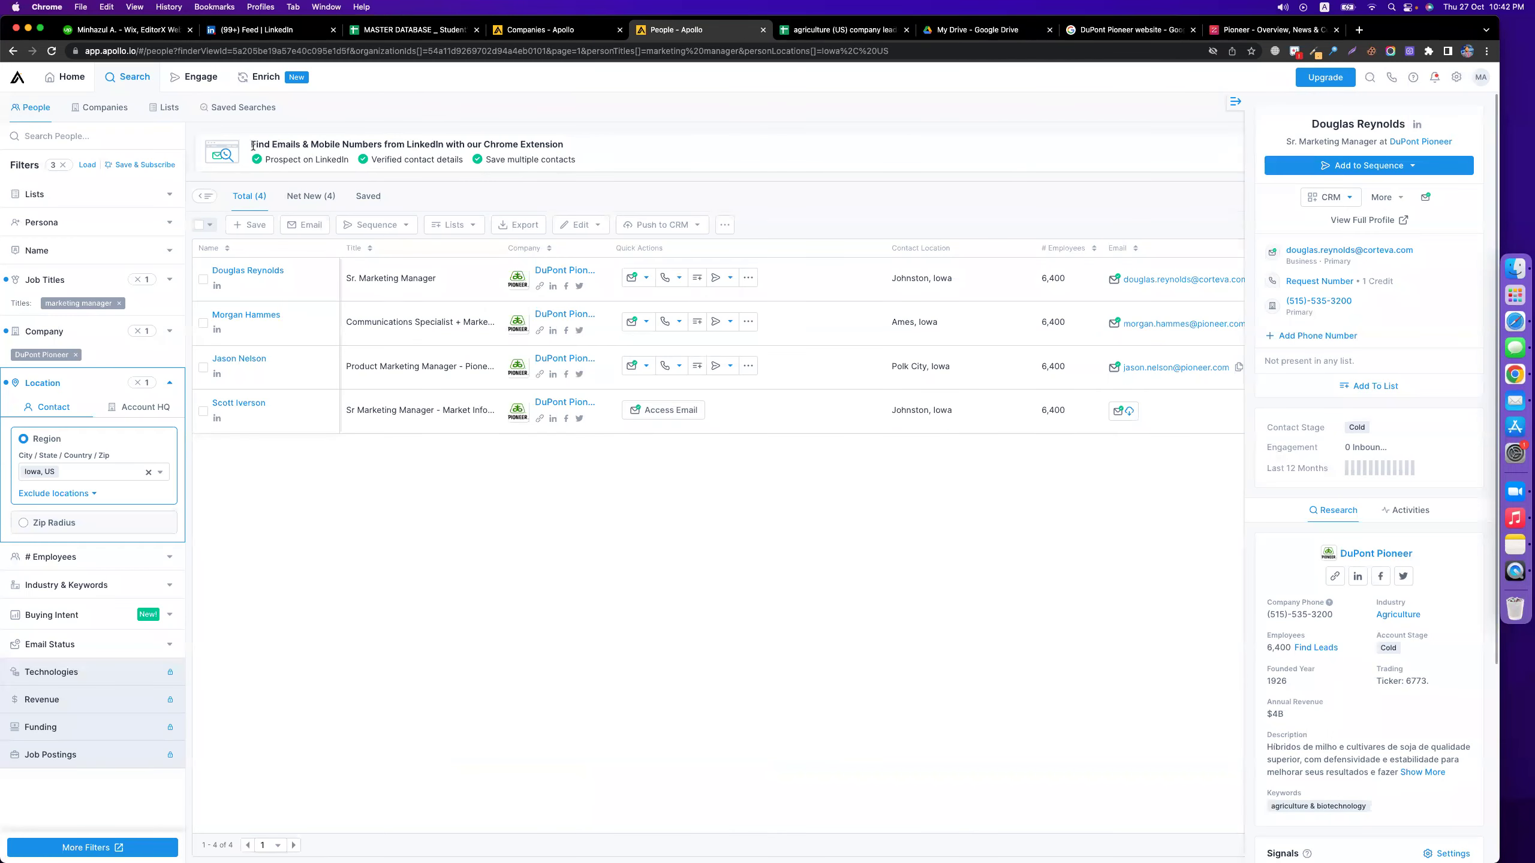
left_click(138, 279)
left_click(138, 310)
left_click(137, 337)
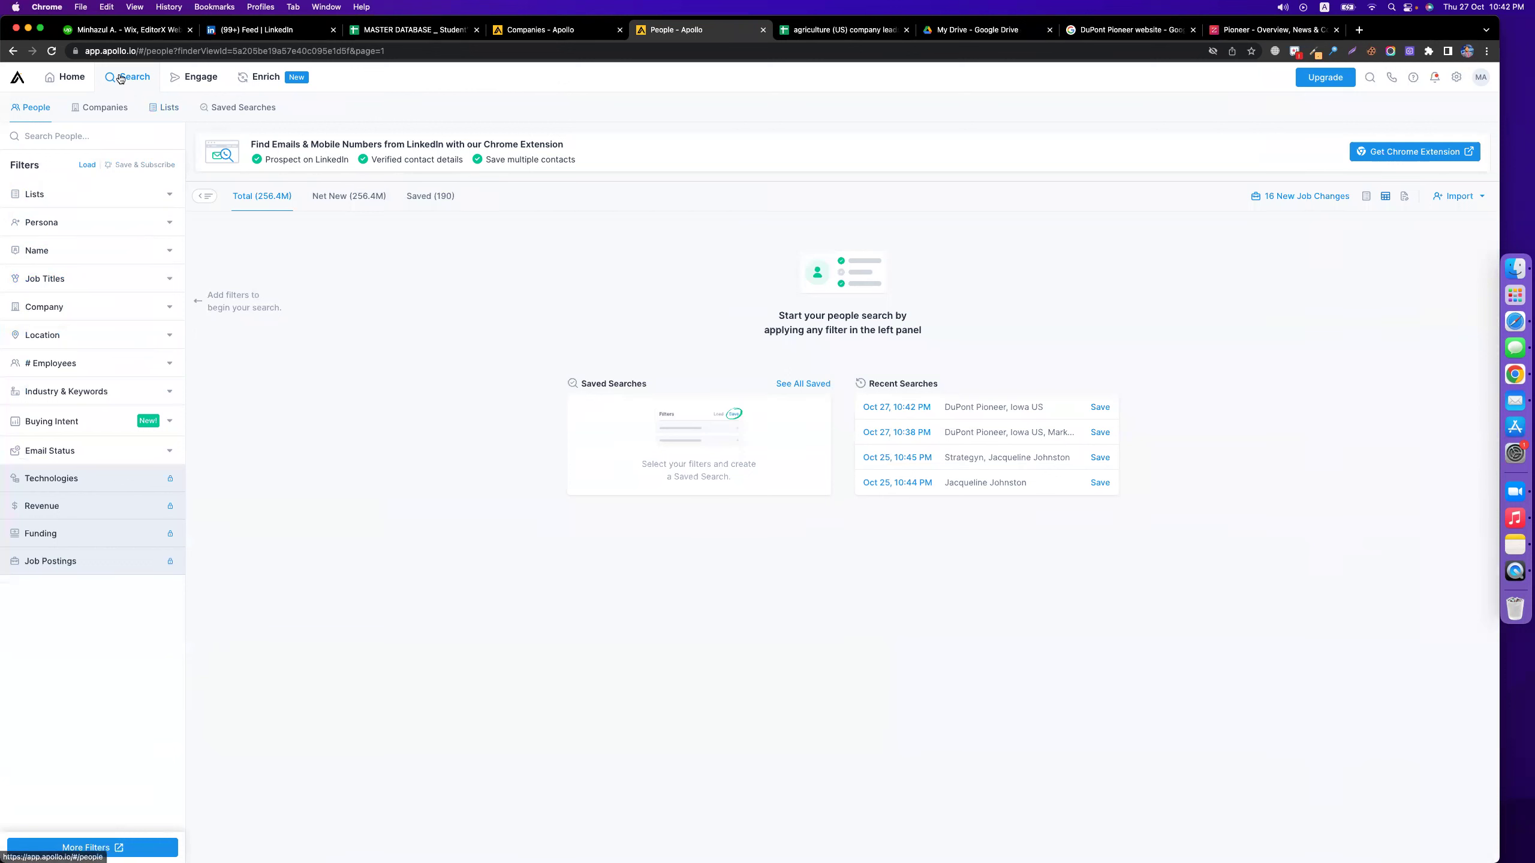
left_click(32, 105)
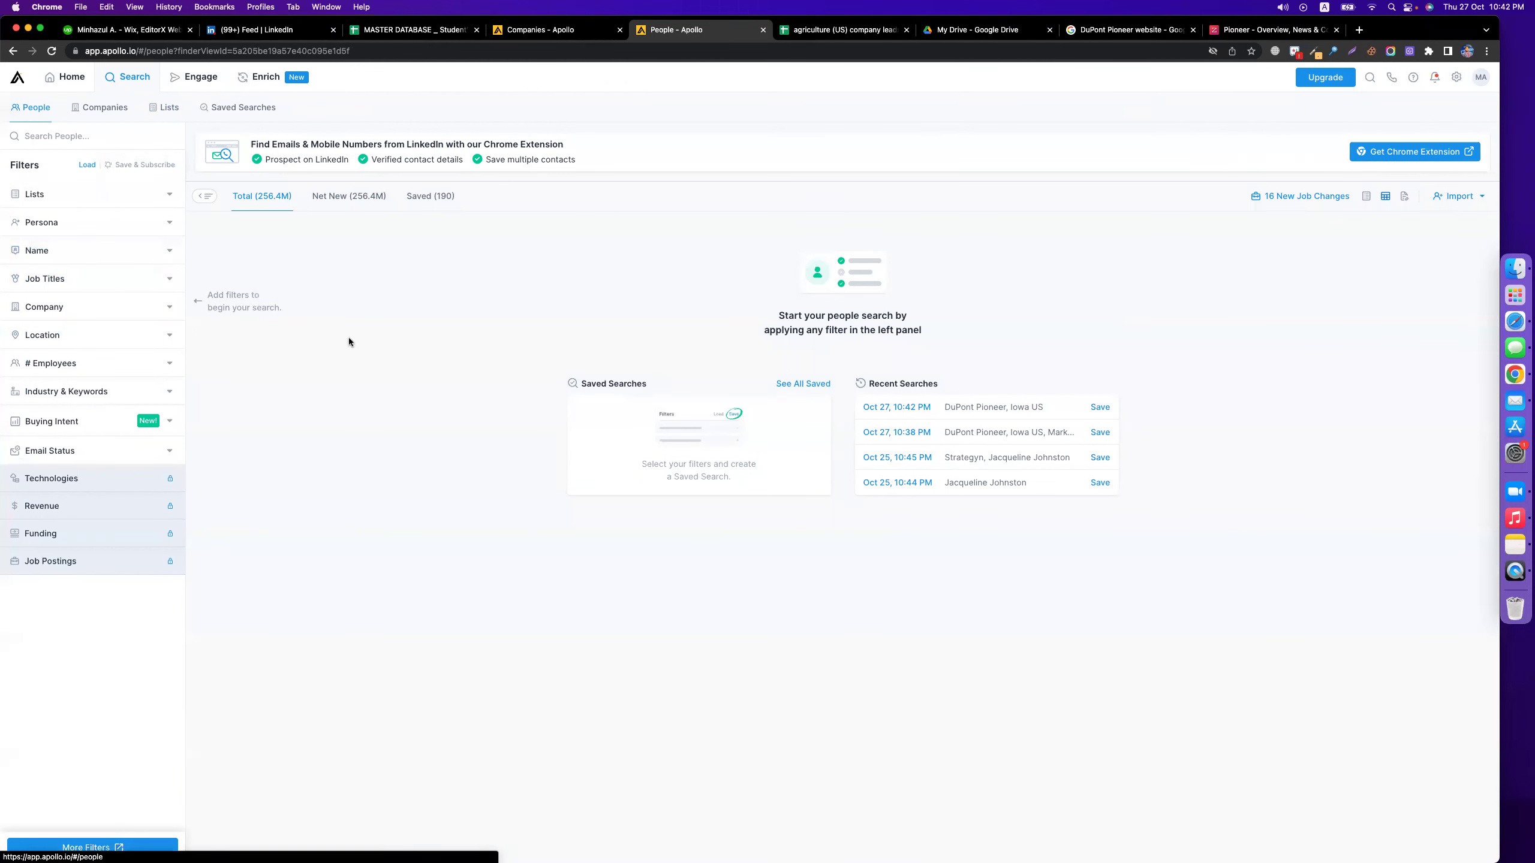
- Filter the people search by the job title "marketing manager"
left_click(77, 309)
left_click(76, 307)
left_click(74, 281)
left_click(74, 299)
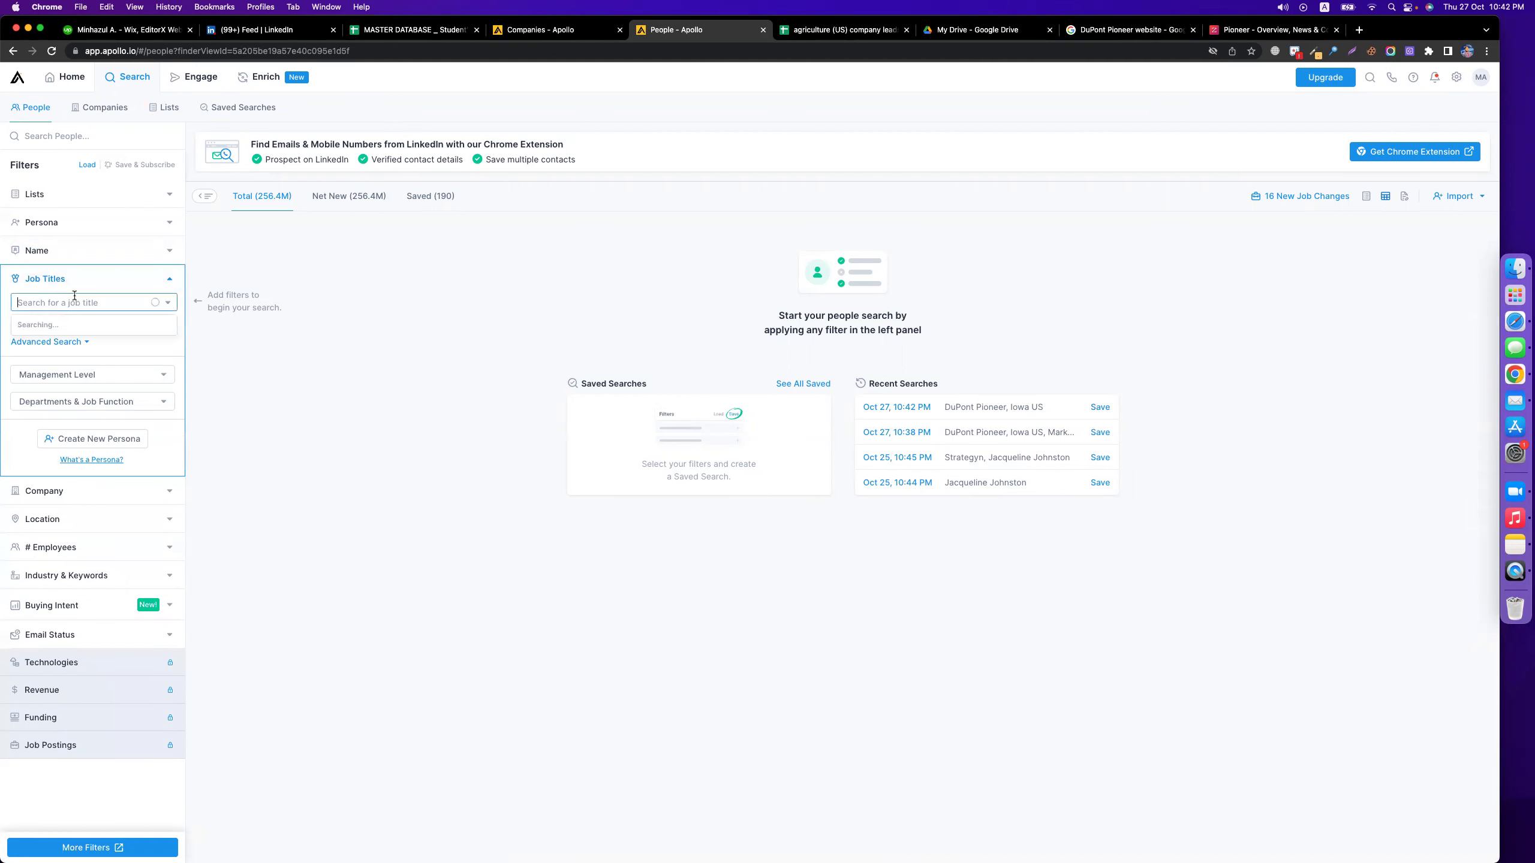
type("mana")
key("super+a")
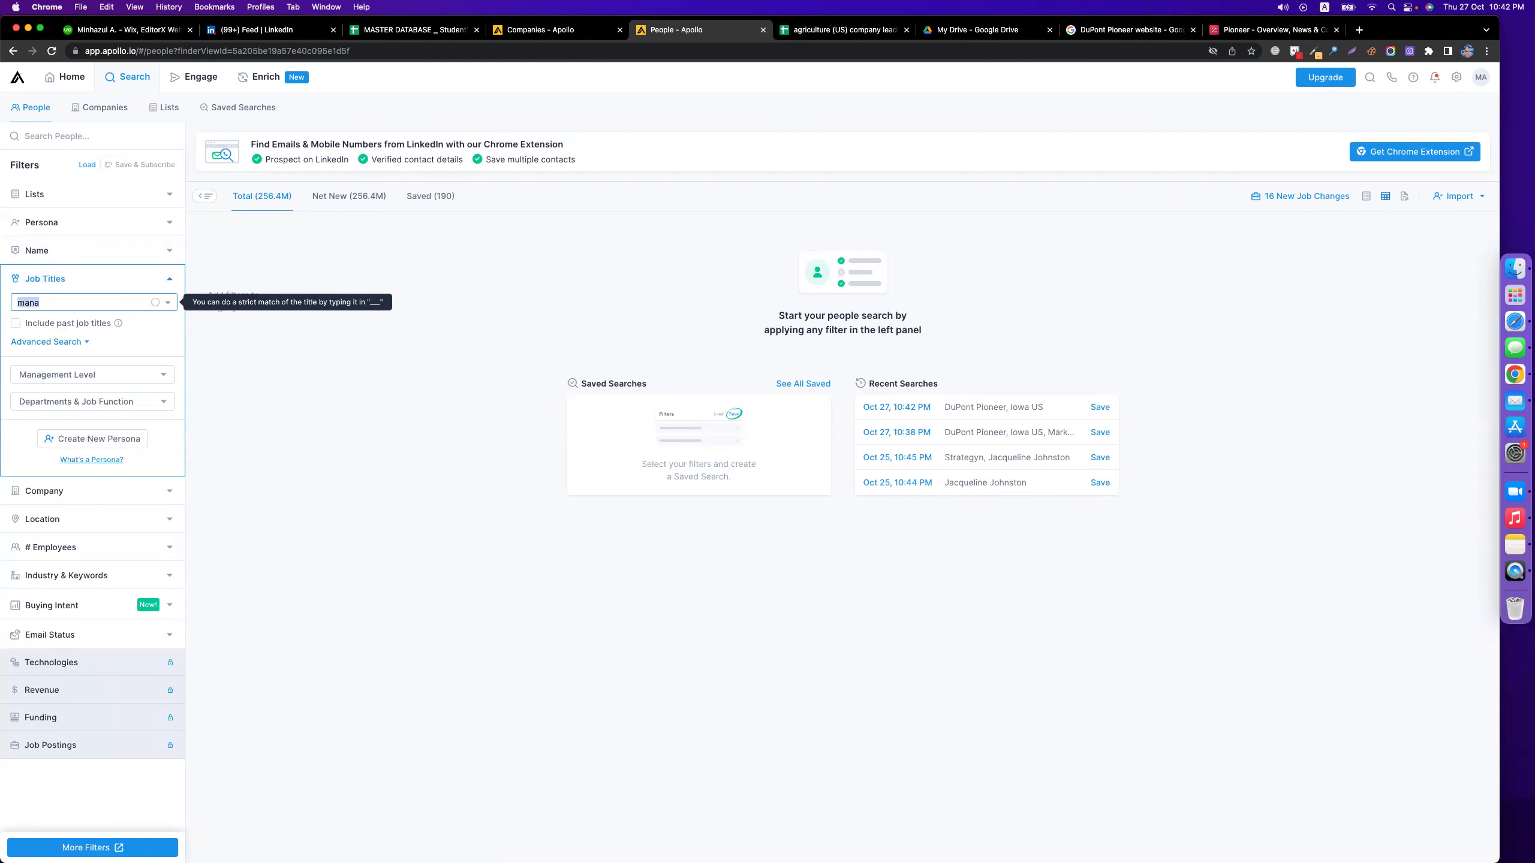
type("marketing manager")
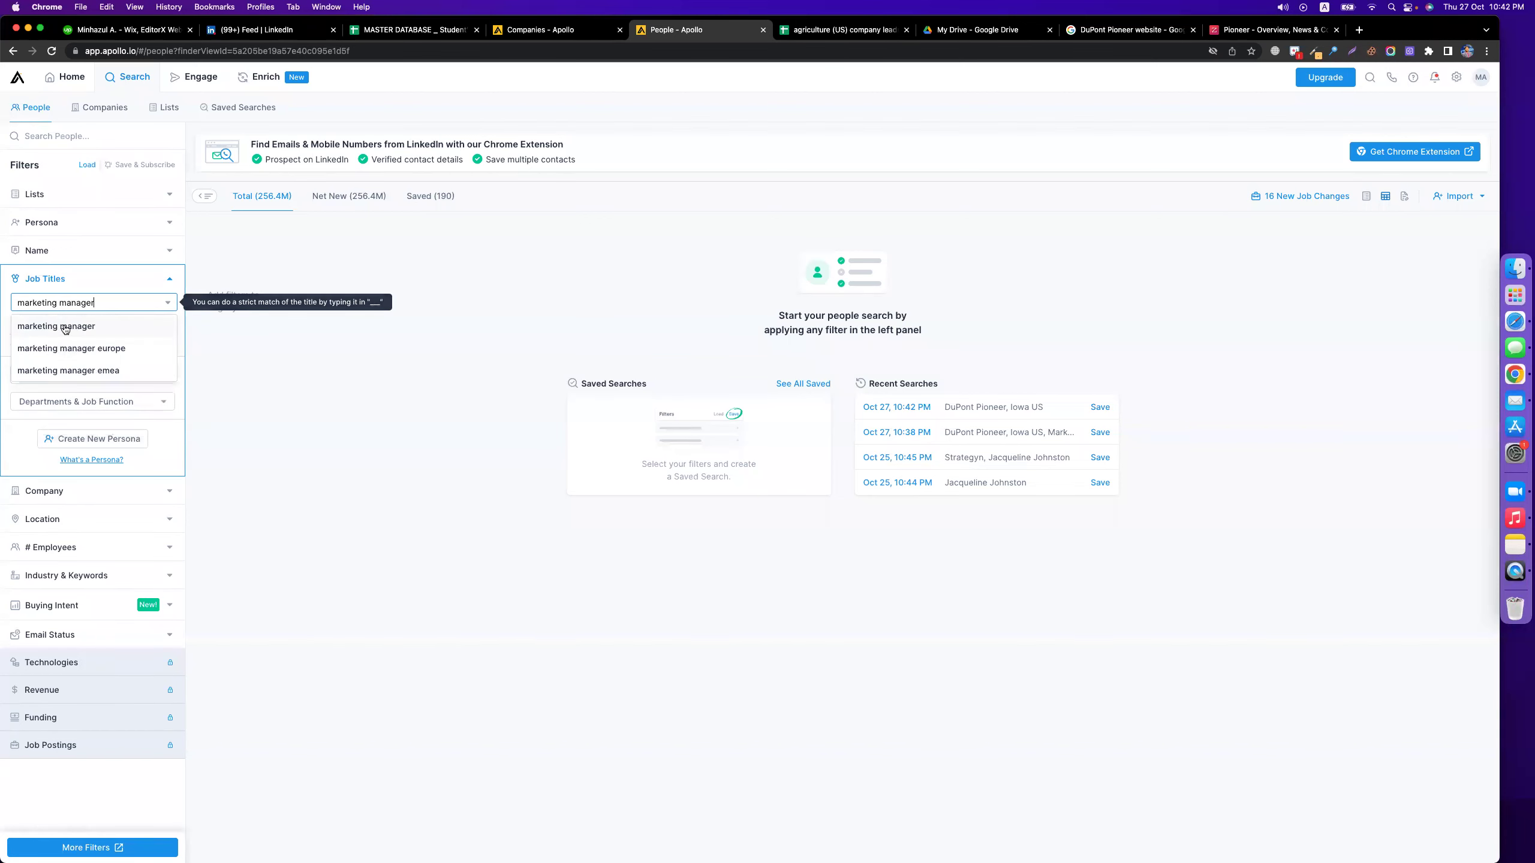
left_click(61, 326)
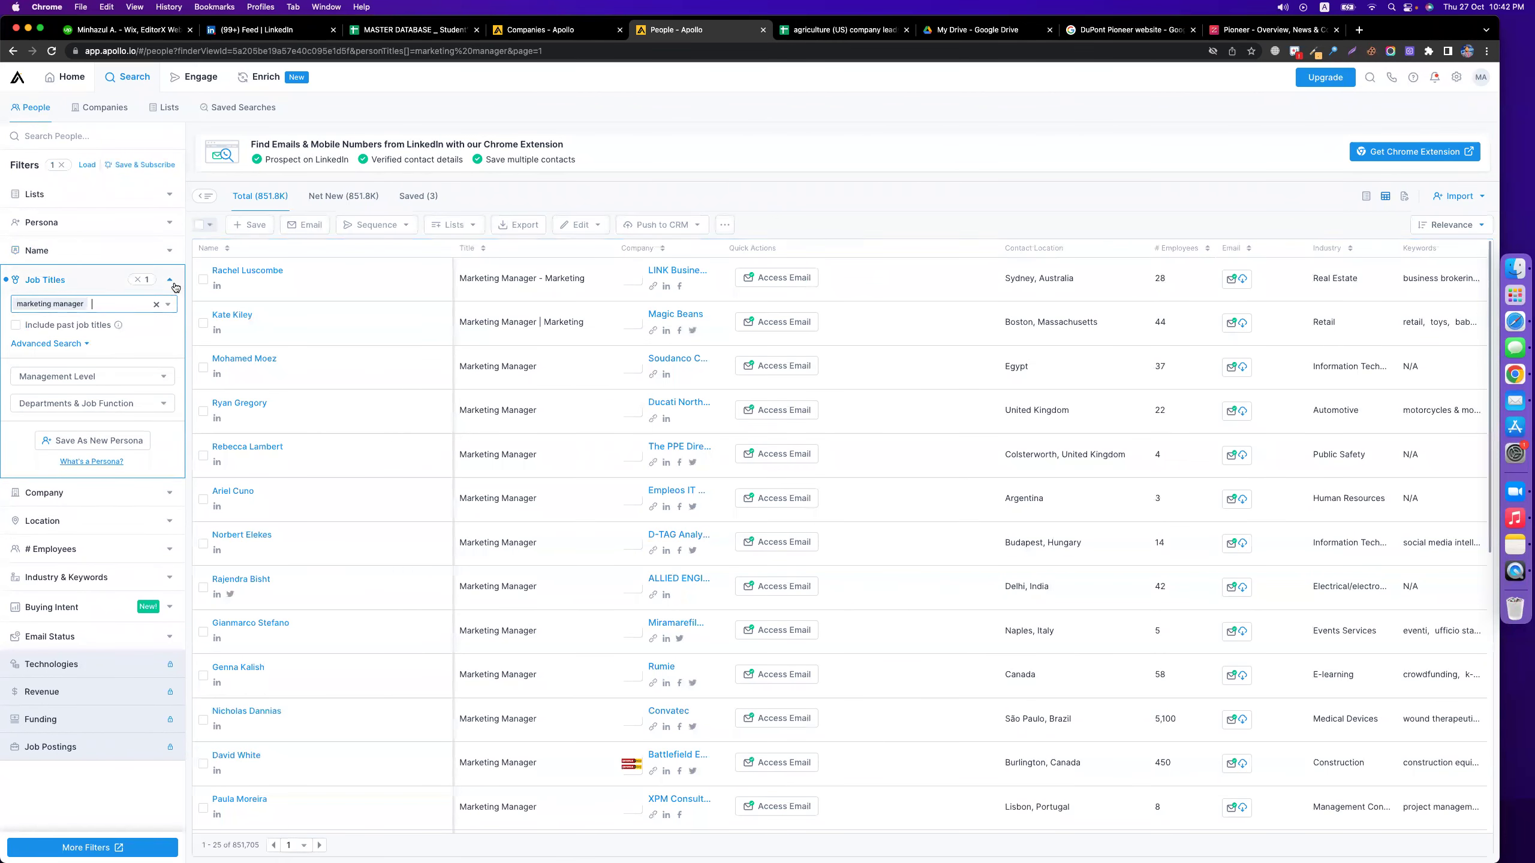
left_click(169, 280)
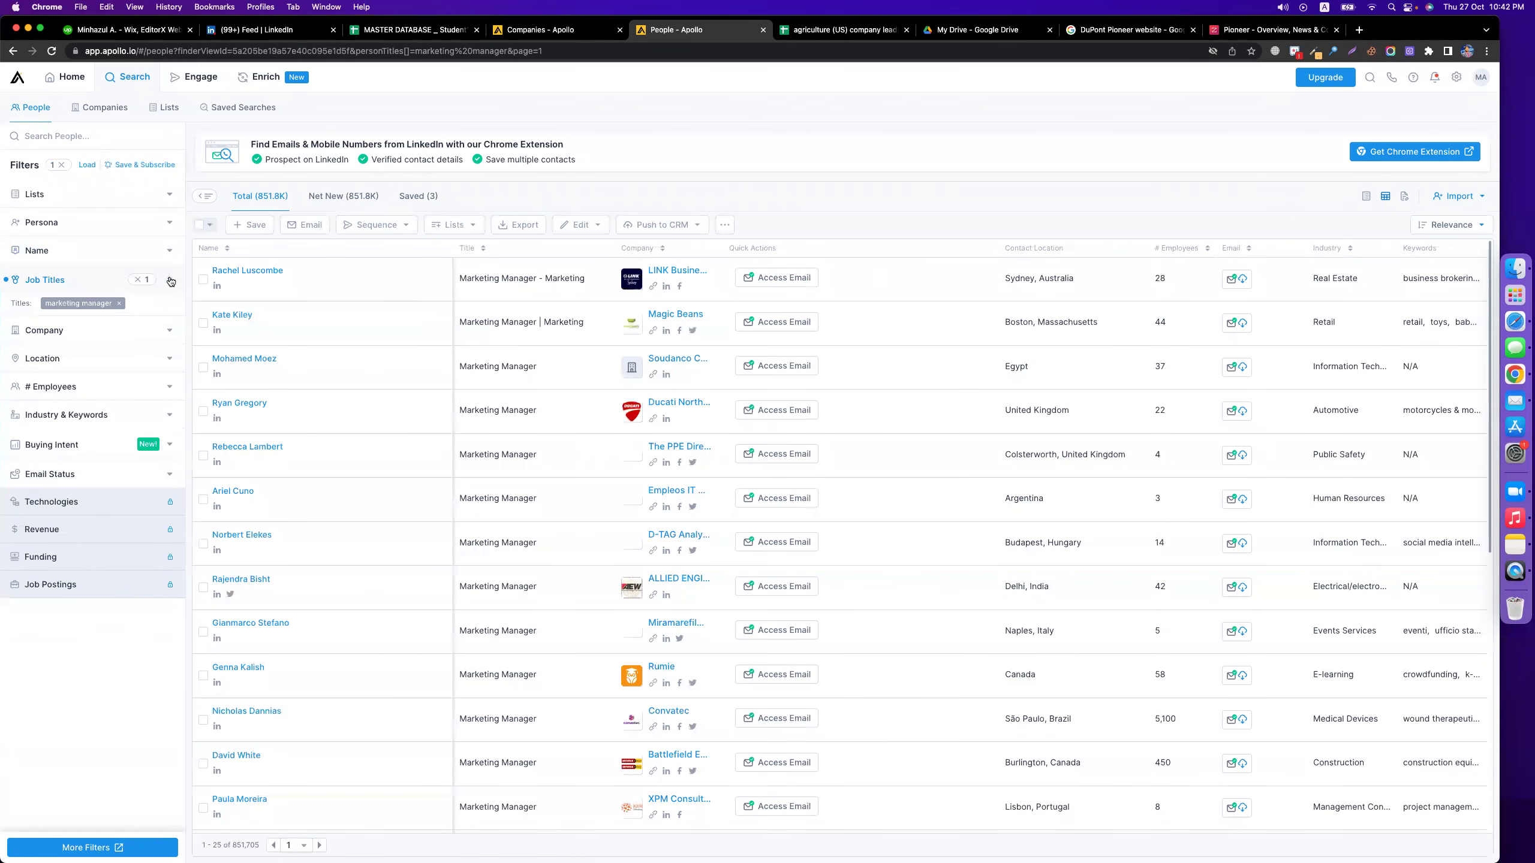
- Restrict the people search to contacts located in the region Texas
left_click(143, 363)
left_click(67, 448)
type("texas")
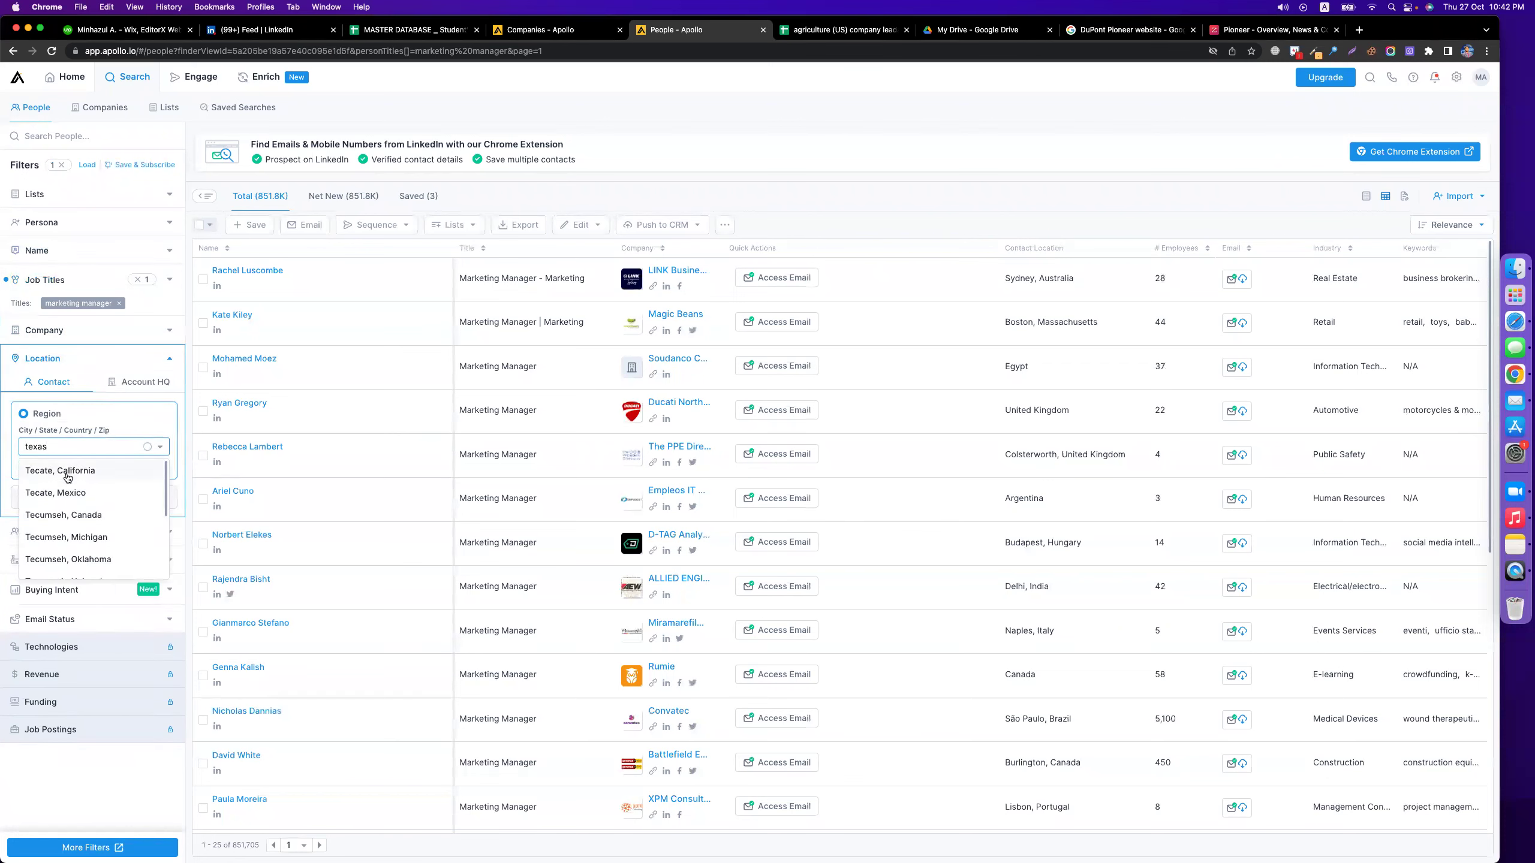
left_click(52, 472)
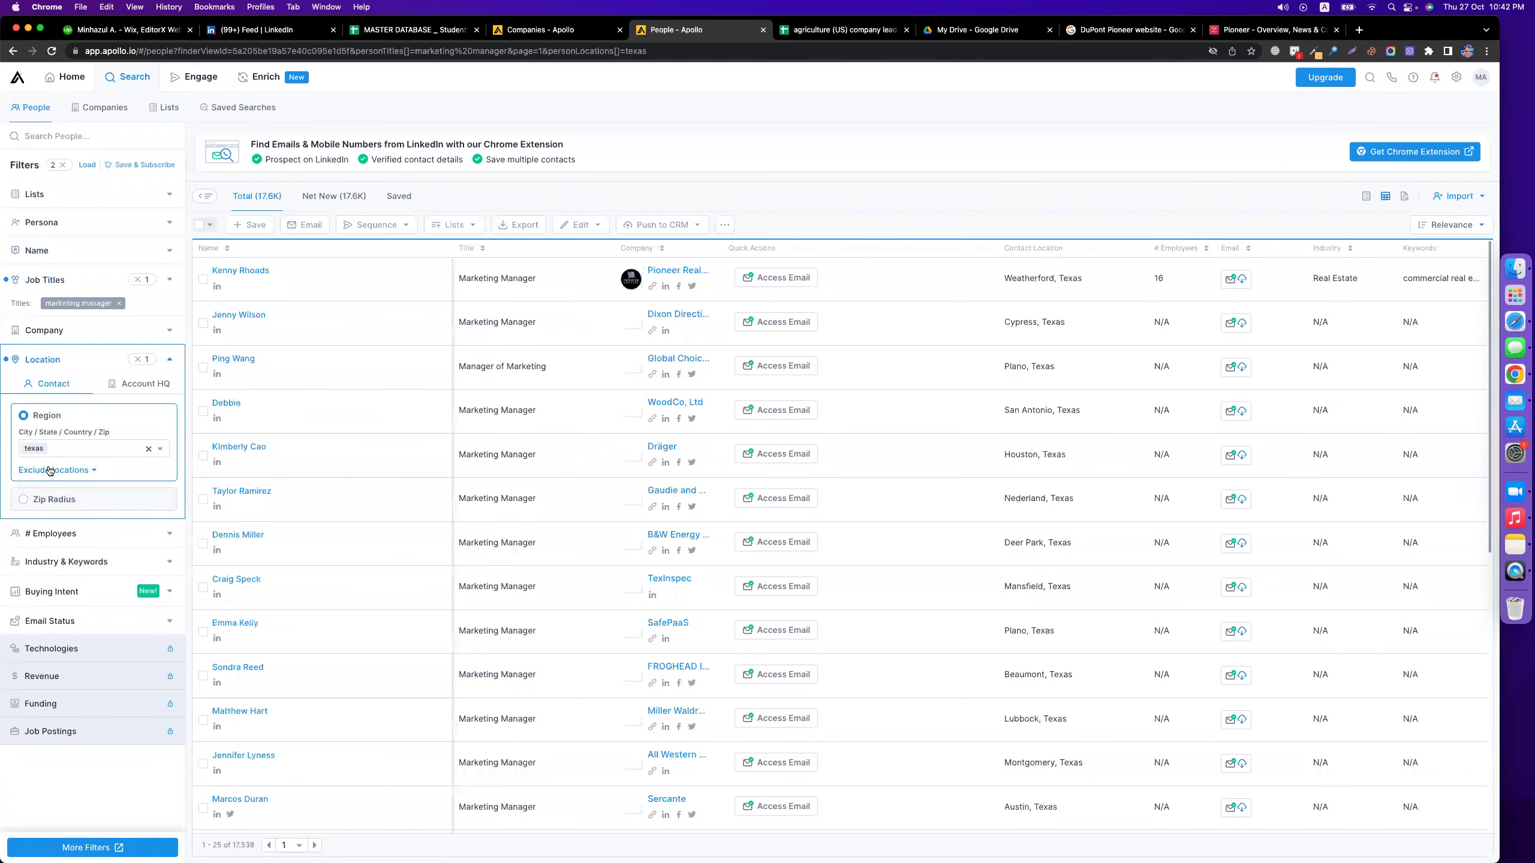
left_click(170, 359)
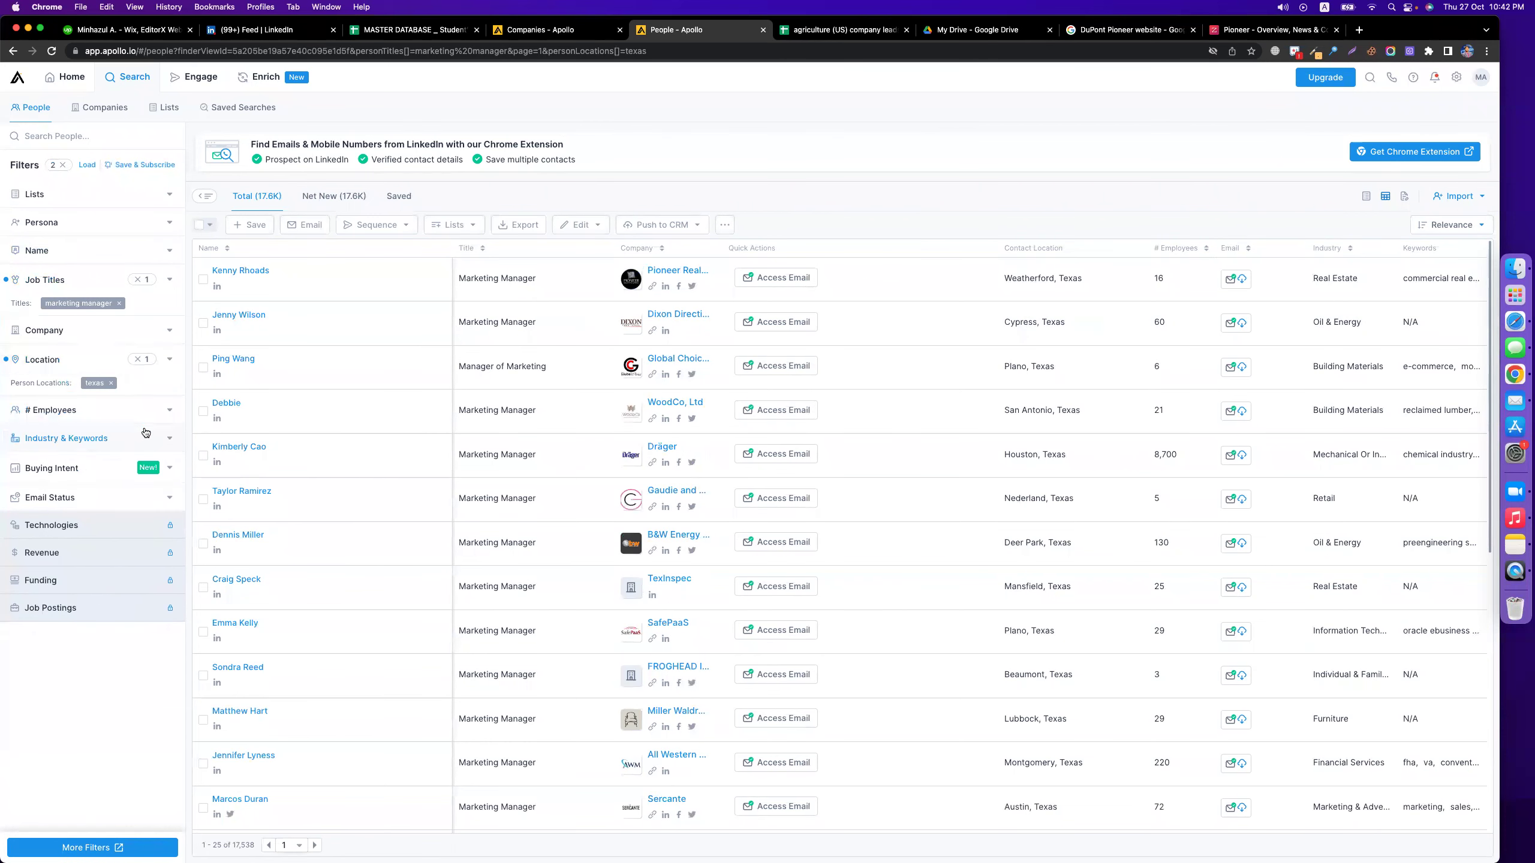
- Add "real estate" as the industry filter for the people search
left_click(76, 438)
left_click(76, 460)
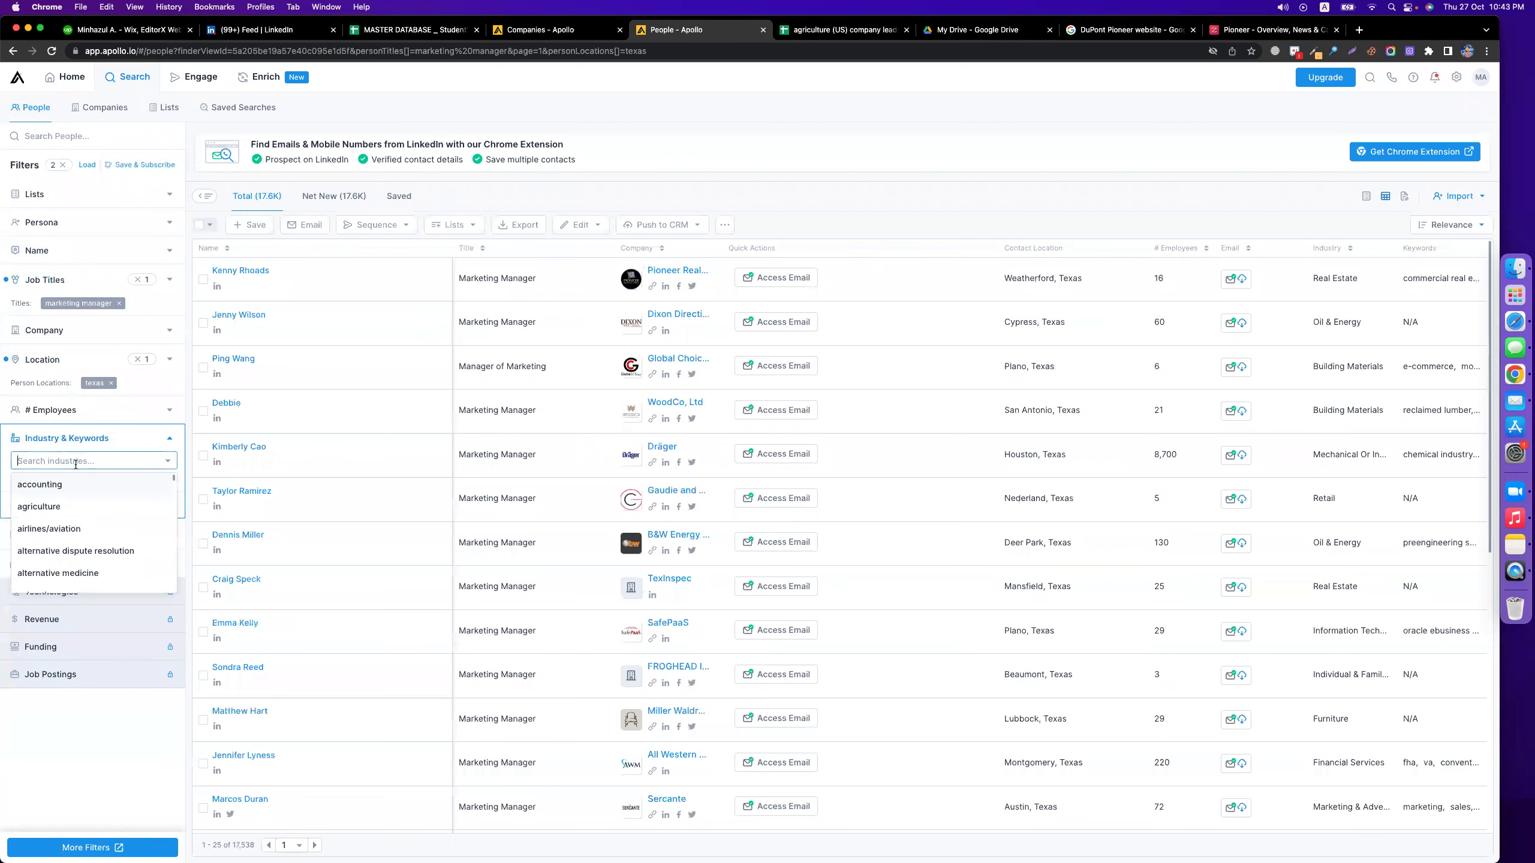
type("real estate")
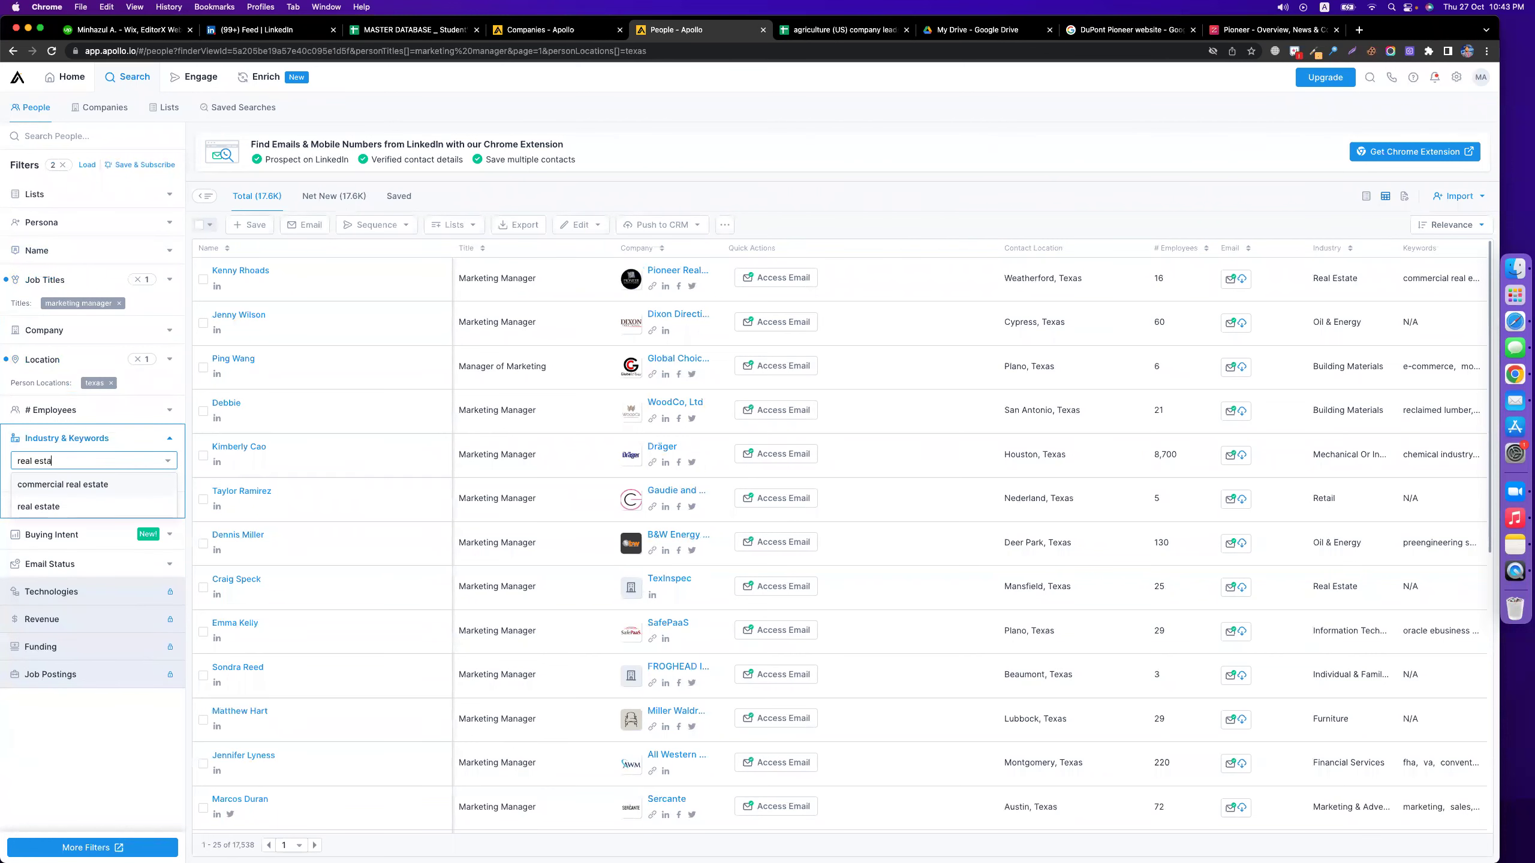
left_click(61, 506)
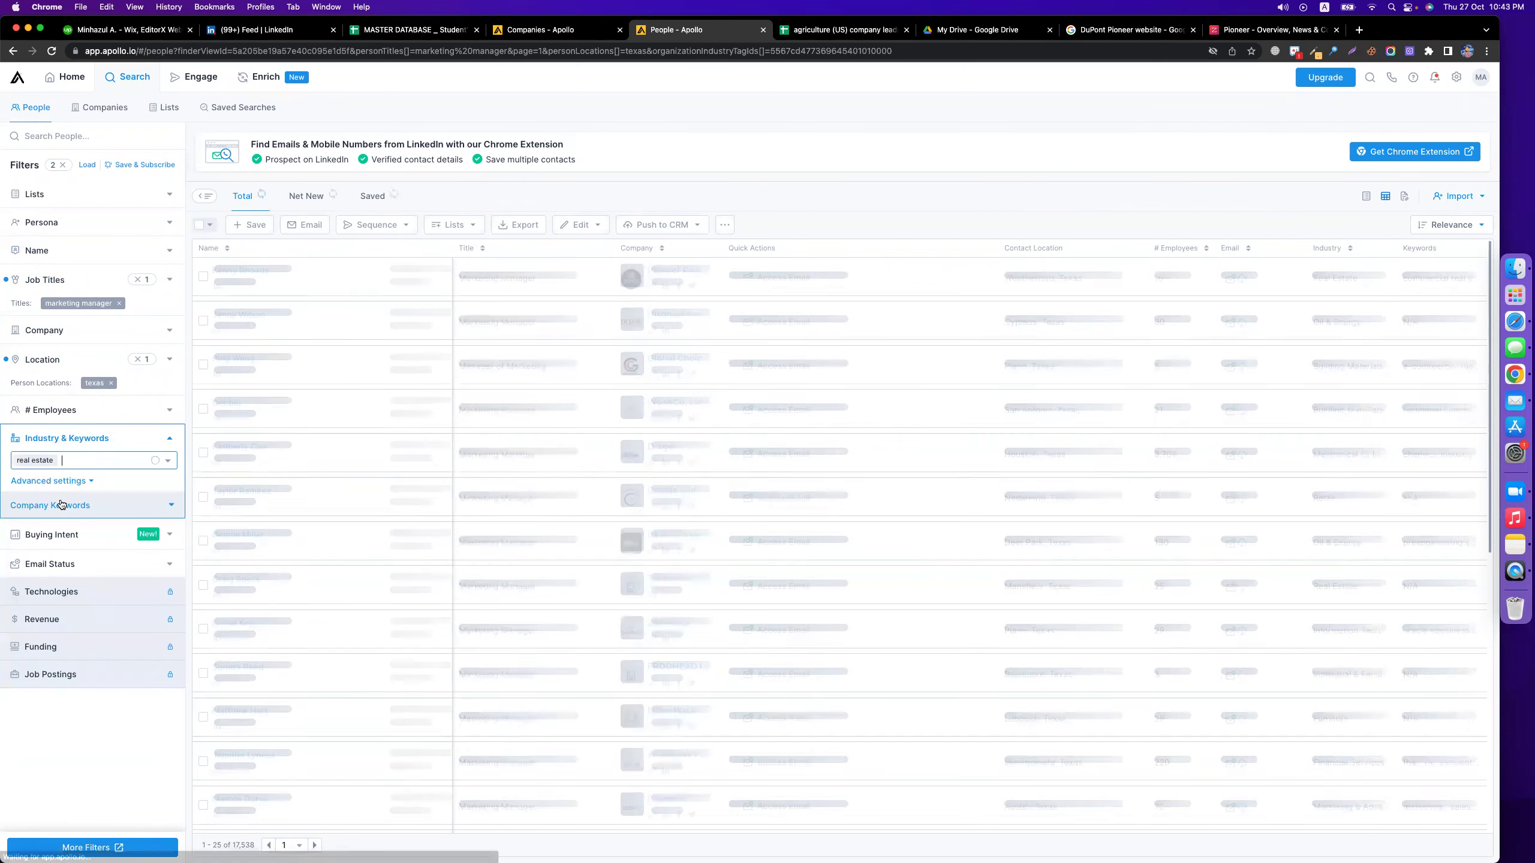
left_click(170, 440)
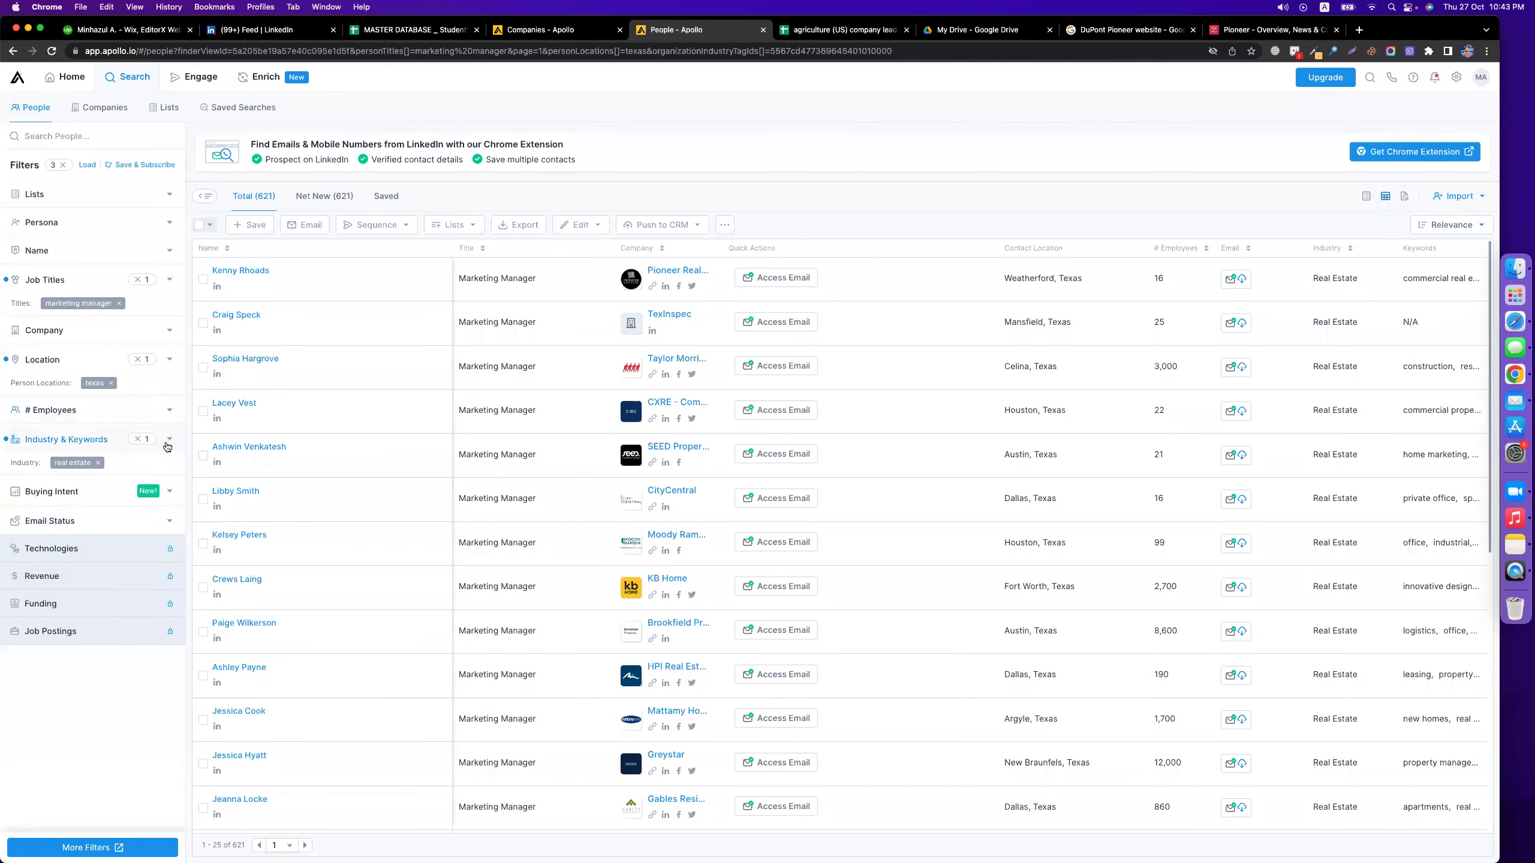
- Limit company size to the predefined employee ranges 1-10, 11-20, 21-50 and 51-100
left_click(171, 412)
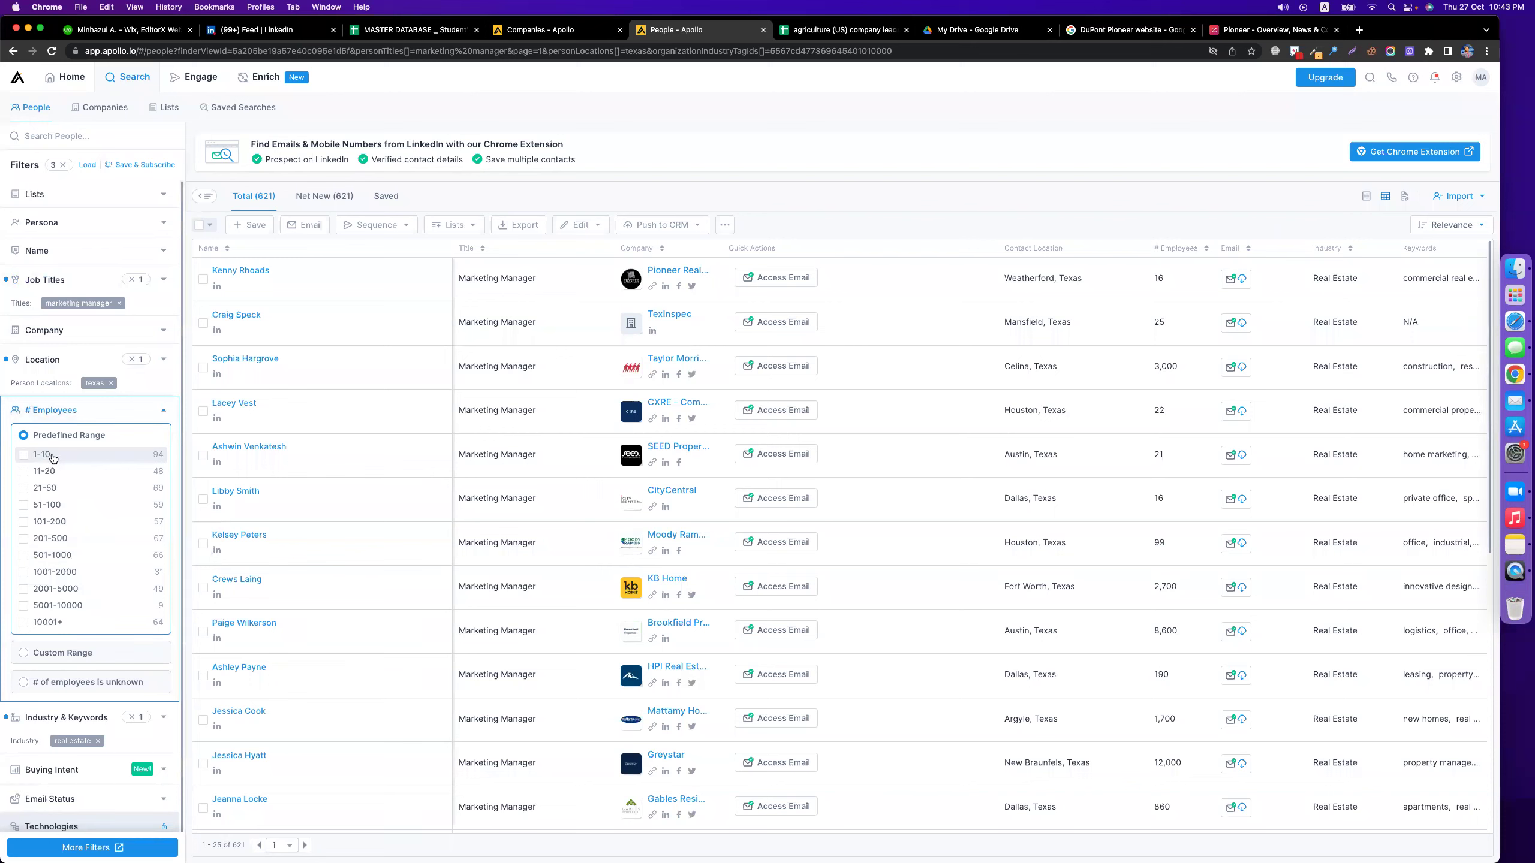
left_click(23, 455)
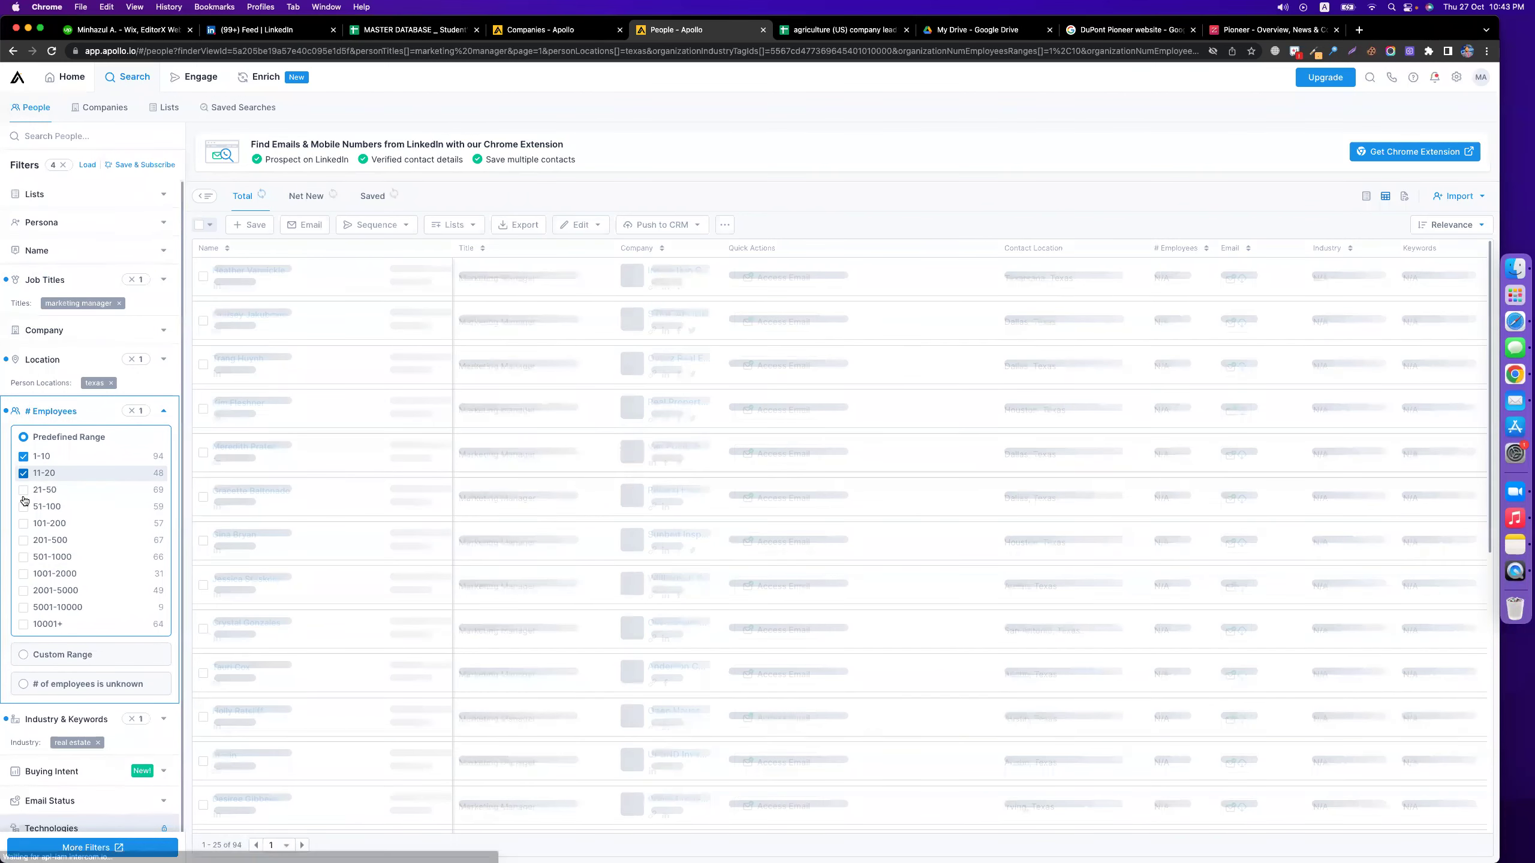
left_click(23, 473)
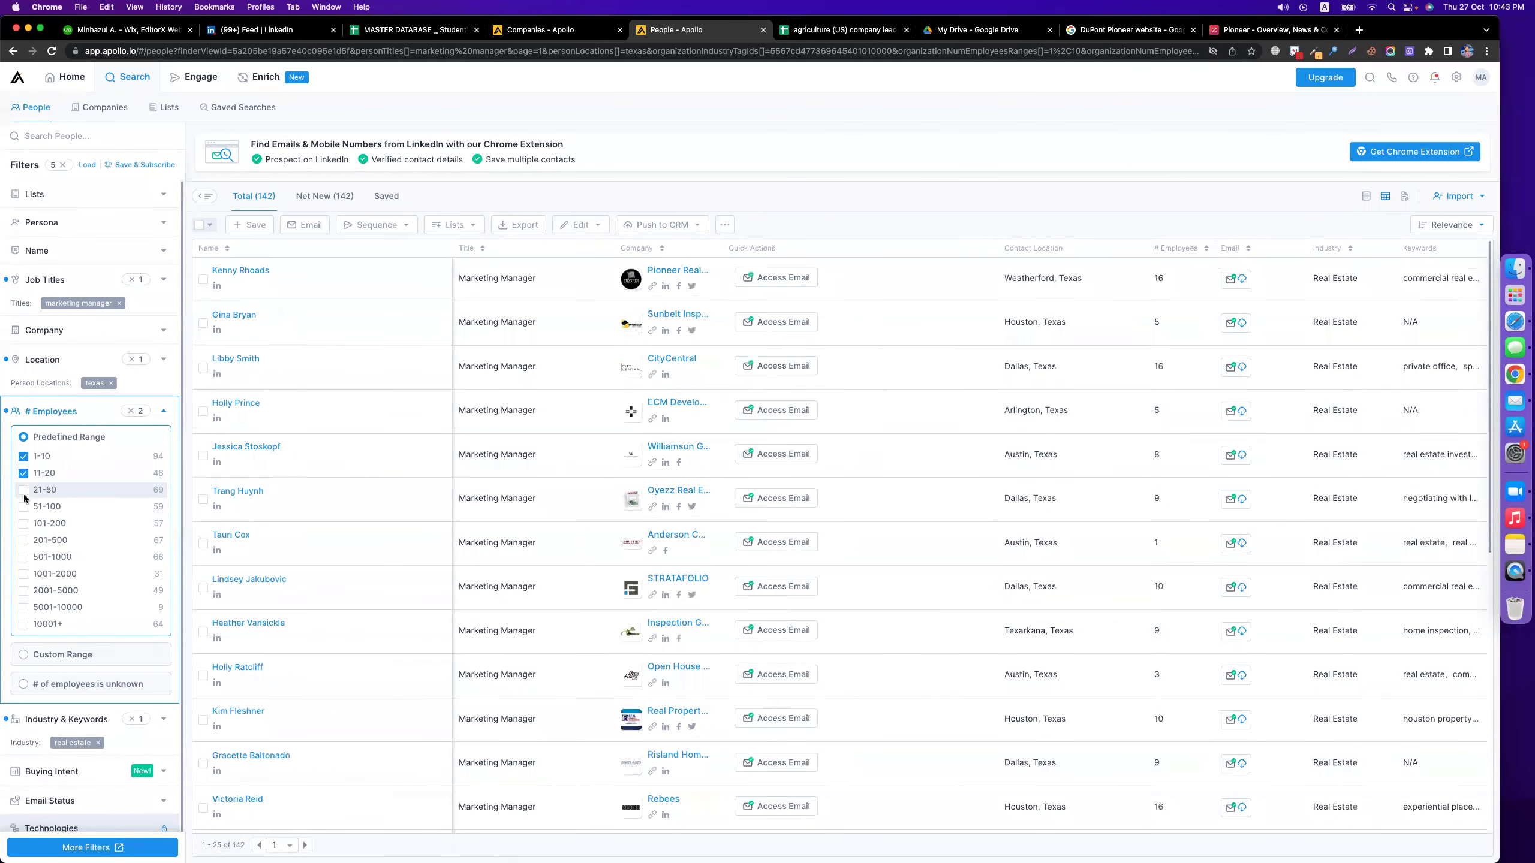
left_click(23, 491)
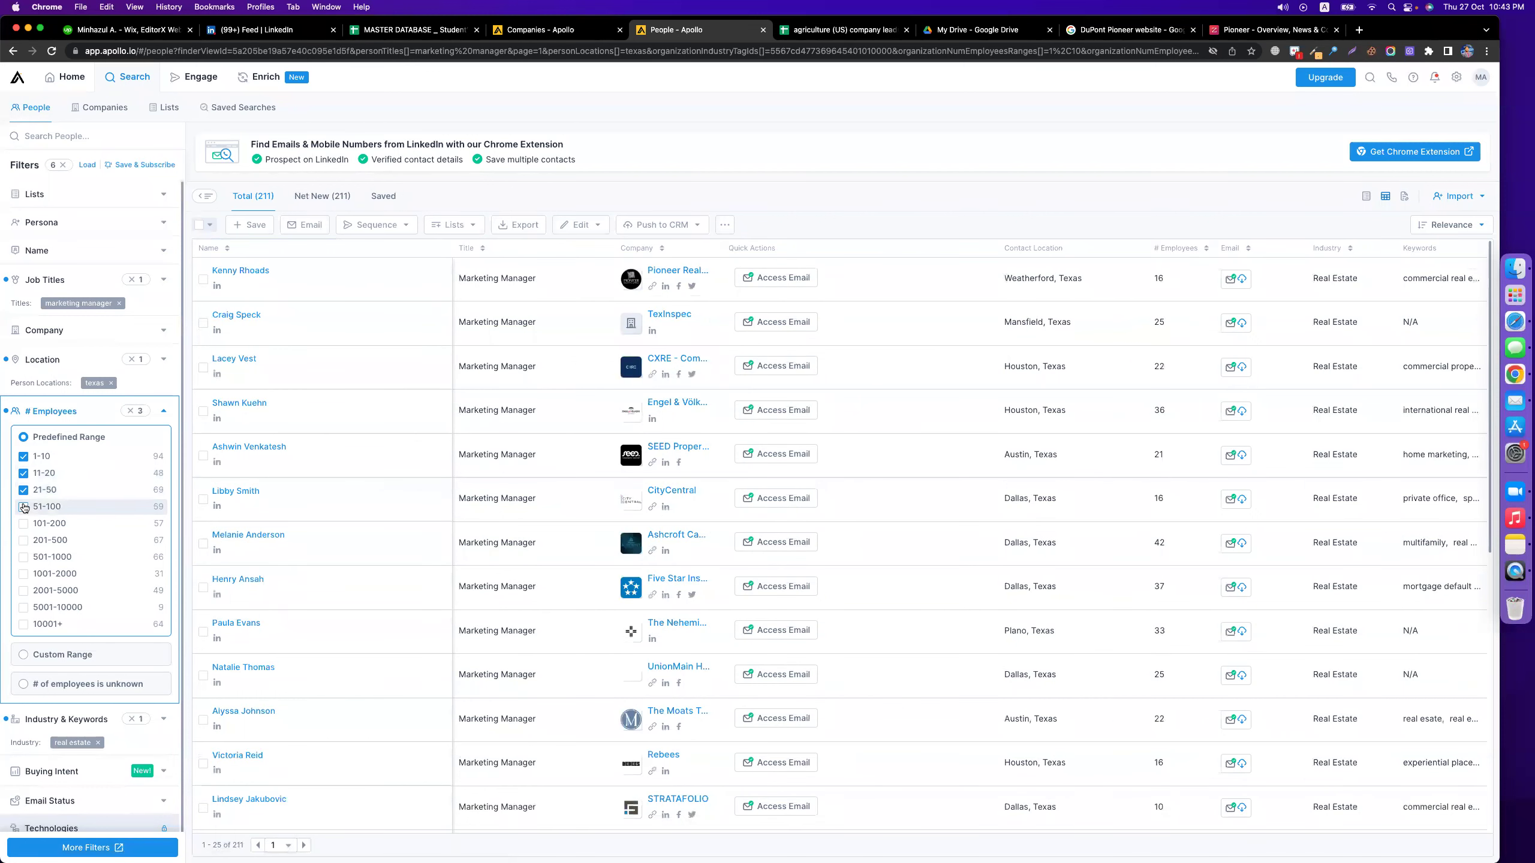
left_click(23, 508)
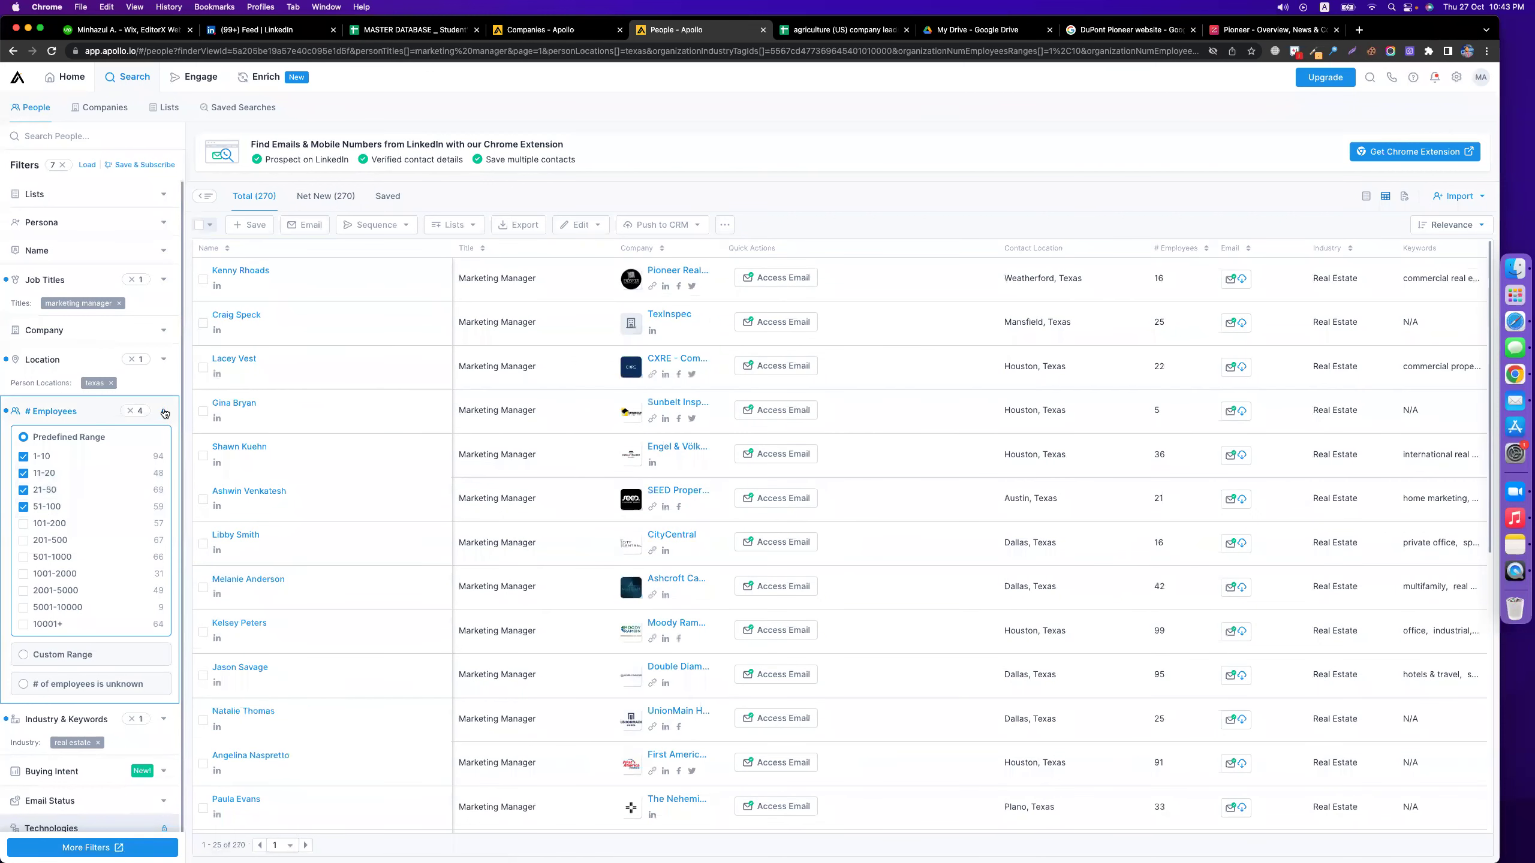
left_click(164, 412)
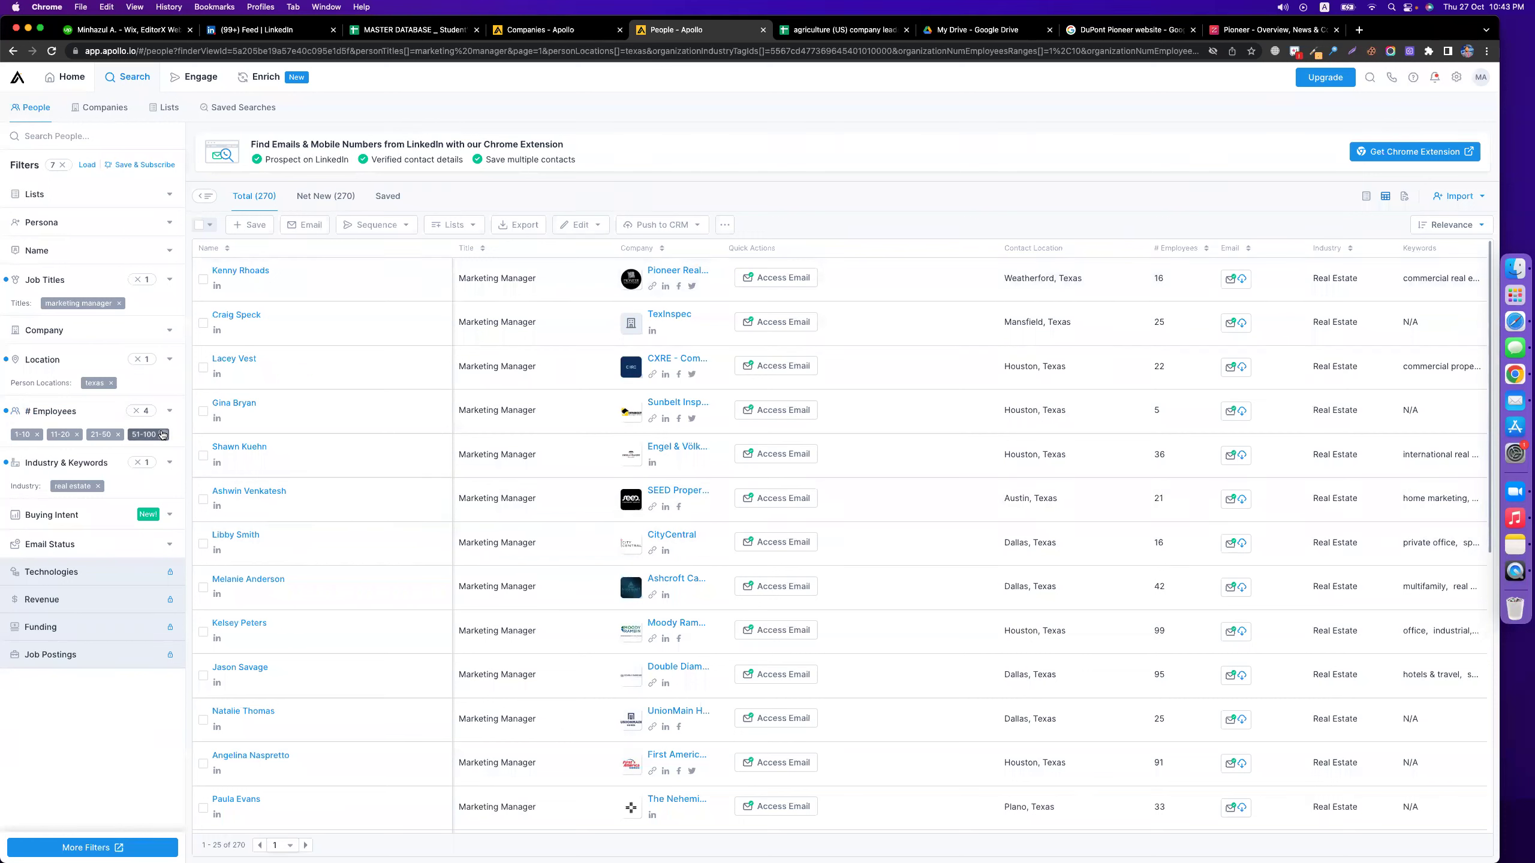
- Look through the filtered people and reveal the e-mail addresses of the first two marketing managers listed
scroll(319, 507, "down", 5)
scroll(319, 508, "up", 5)
left_click(785, 281)
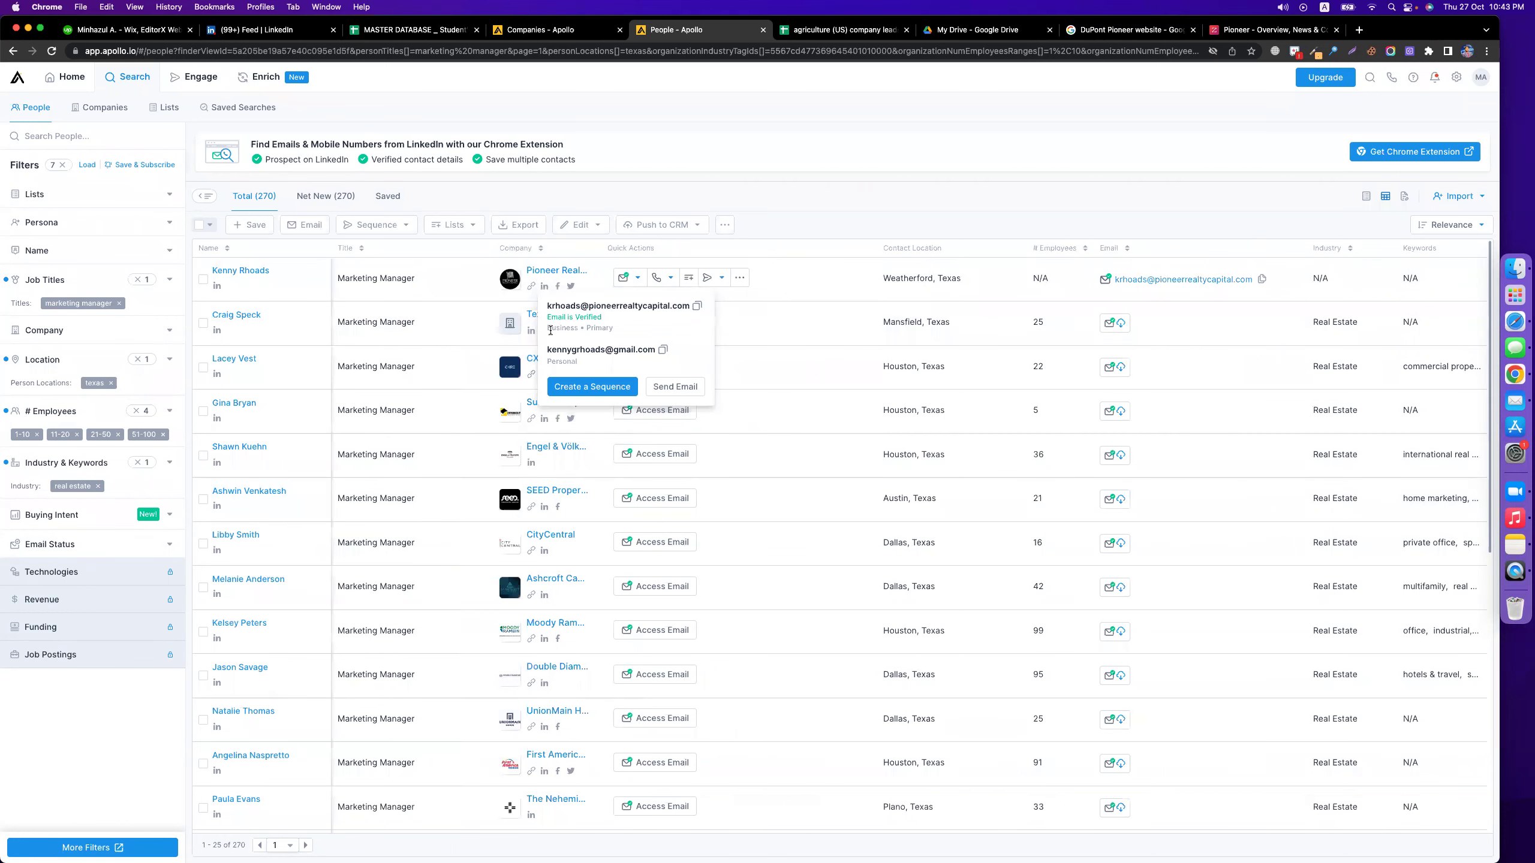
left_click(660, 323)
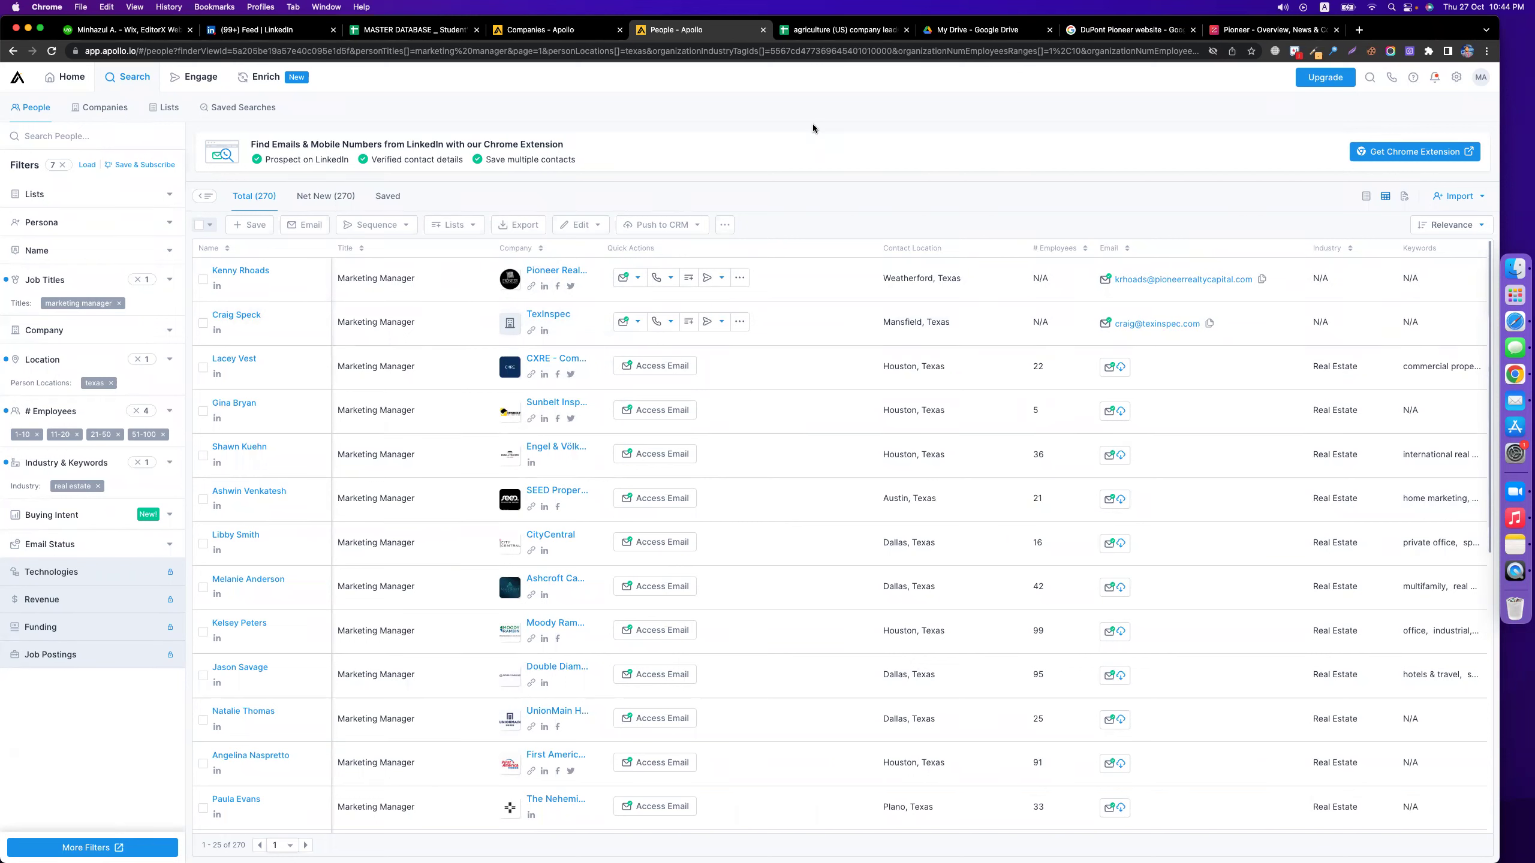
- Select 25 people from the filtered search results and try to export them as CSV
mouse_move(171, 579)
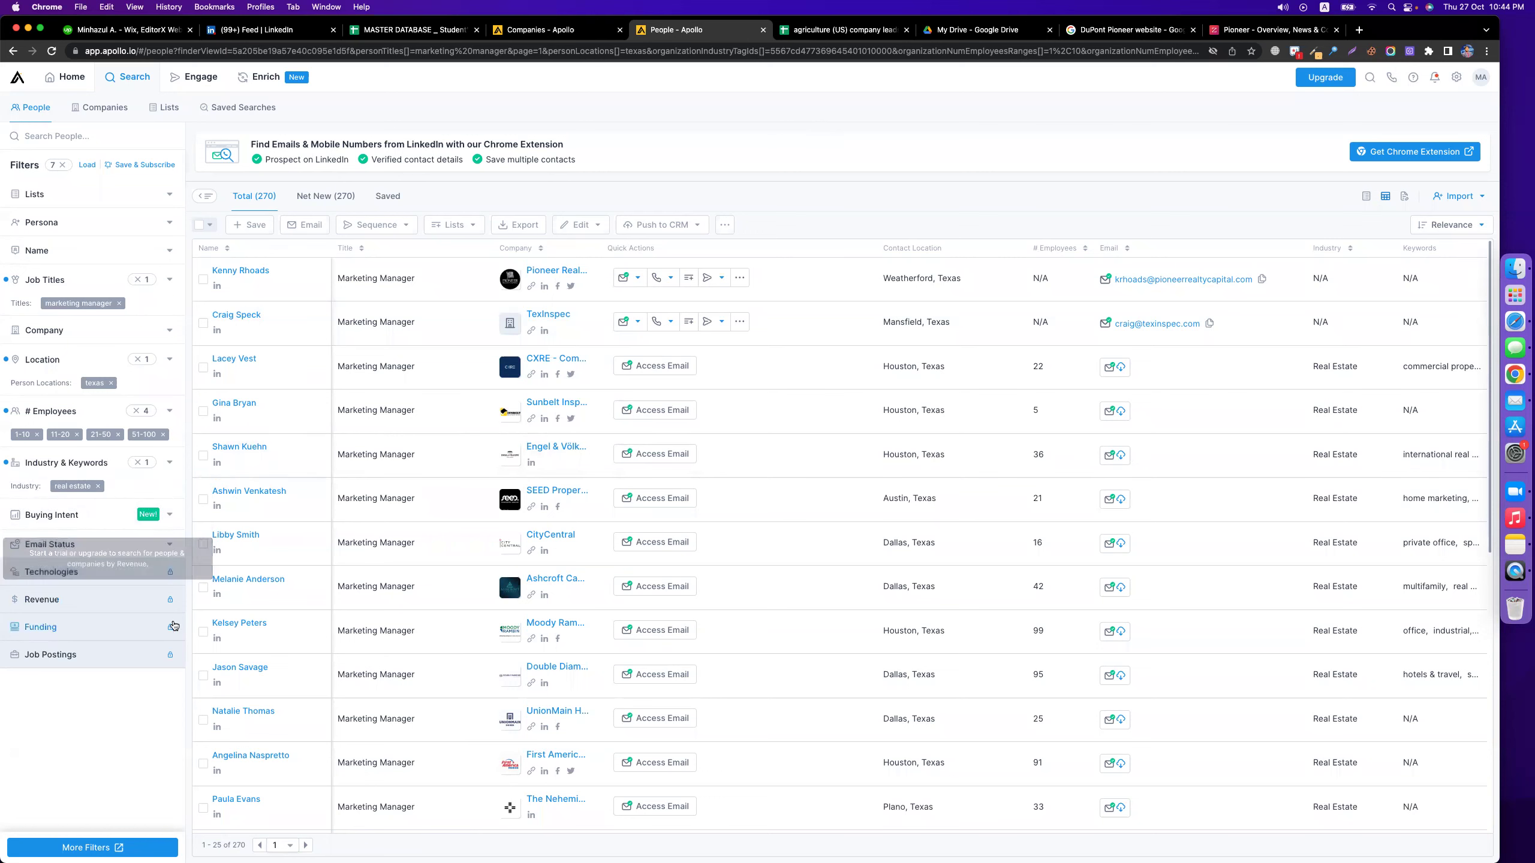
mouse_move(174, 629)
mouse_move(170, 668)
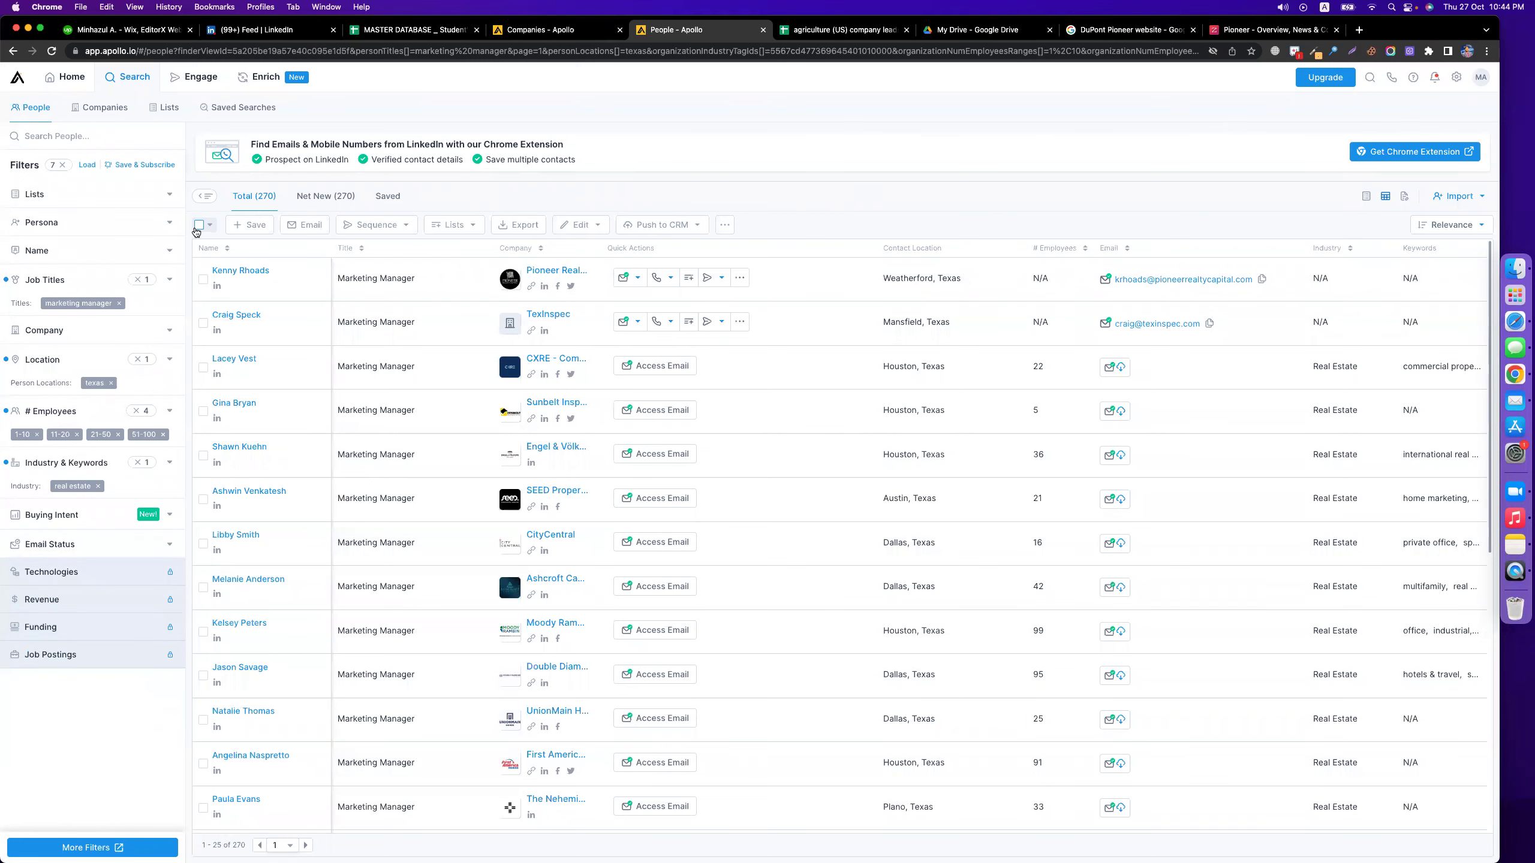
mouse_move(196, 229)
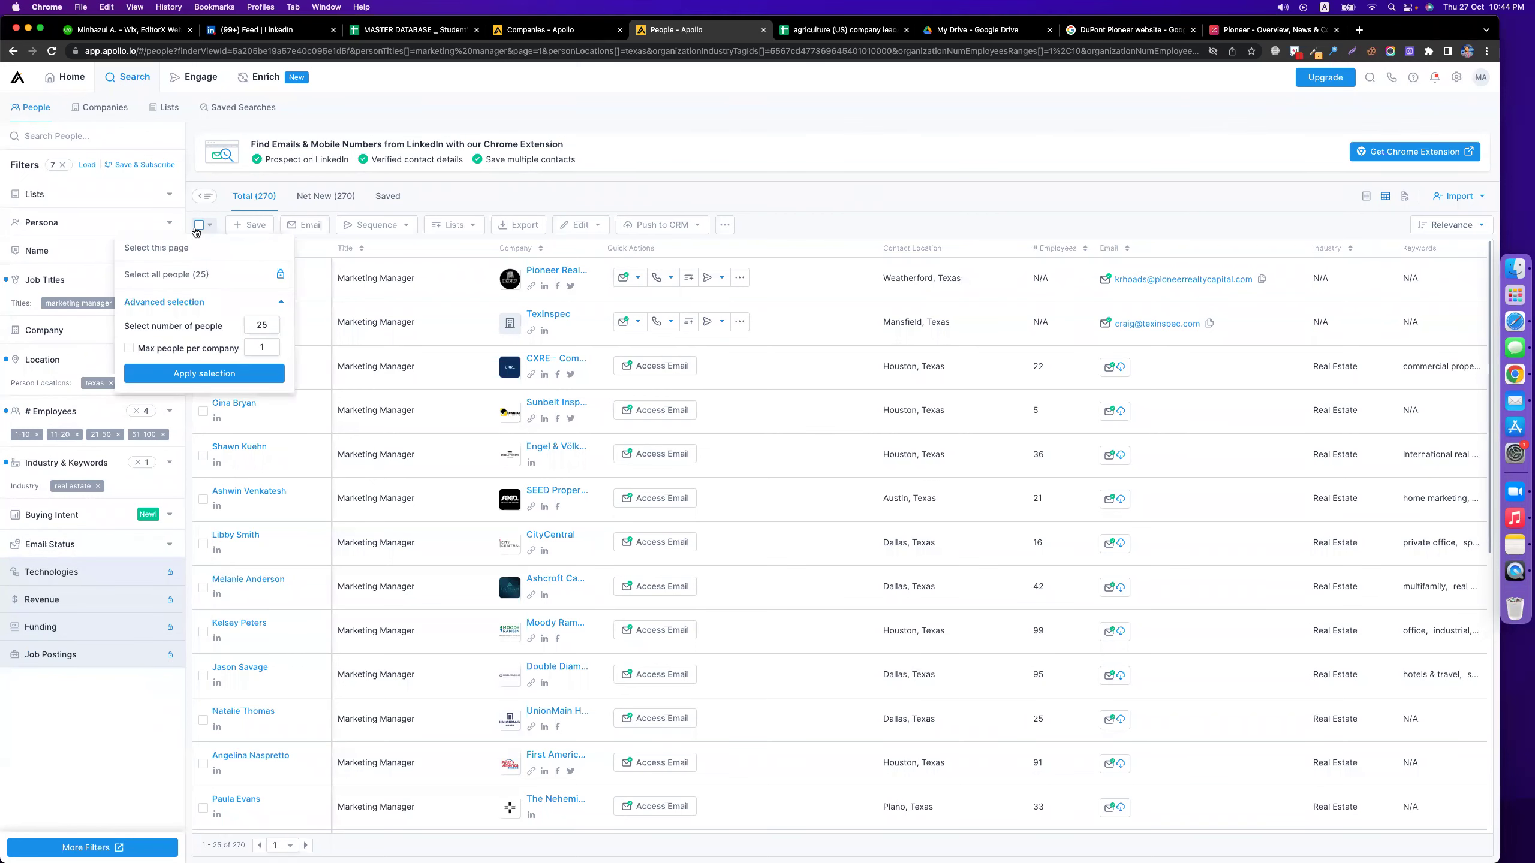
left_click(242, 373)
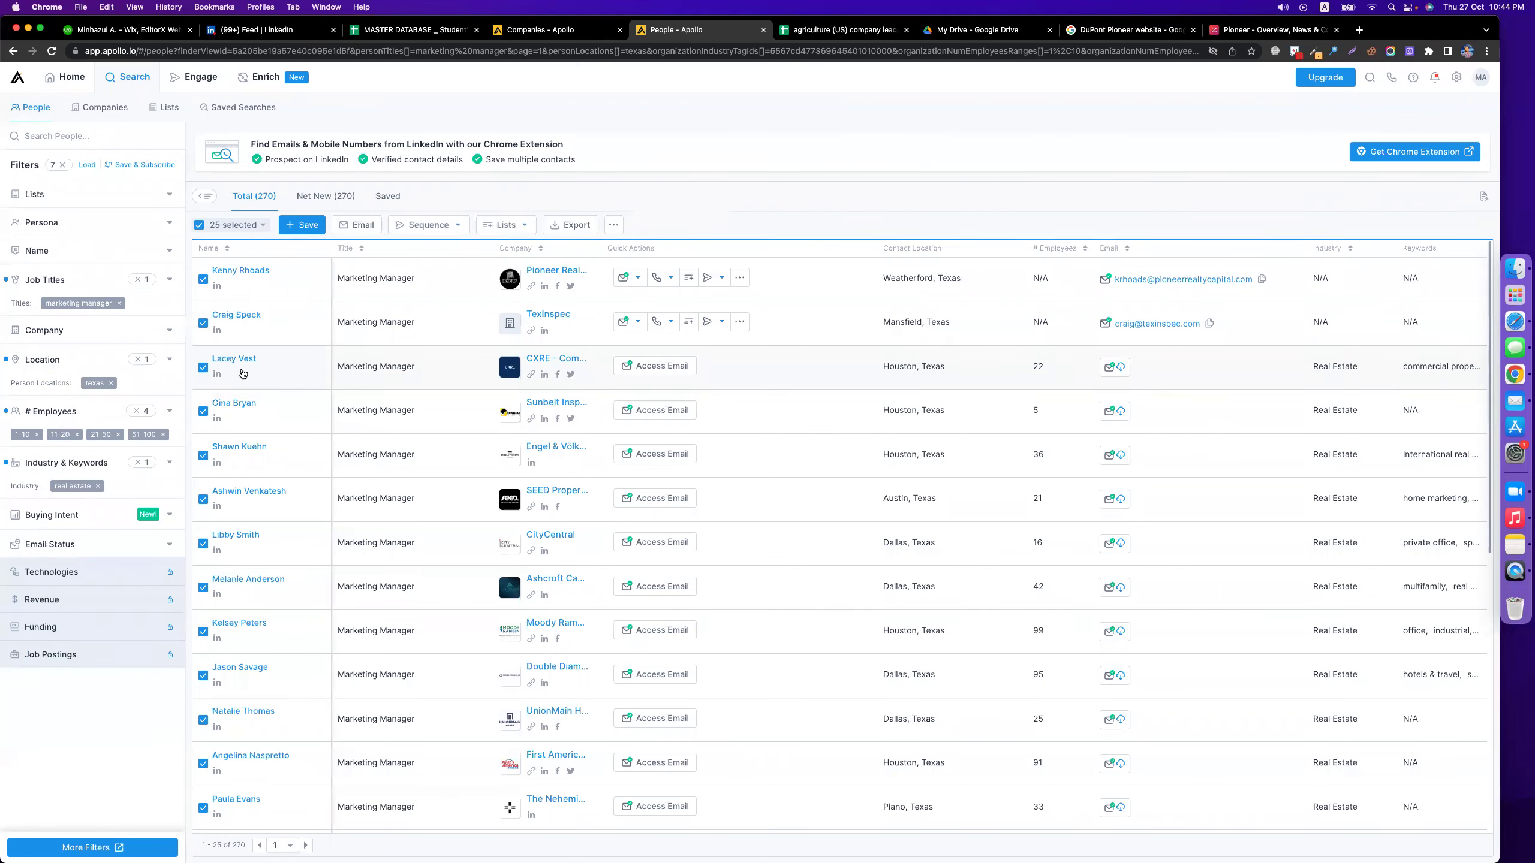
left_click(557, 230)
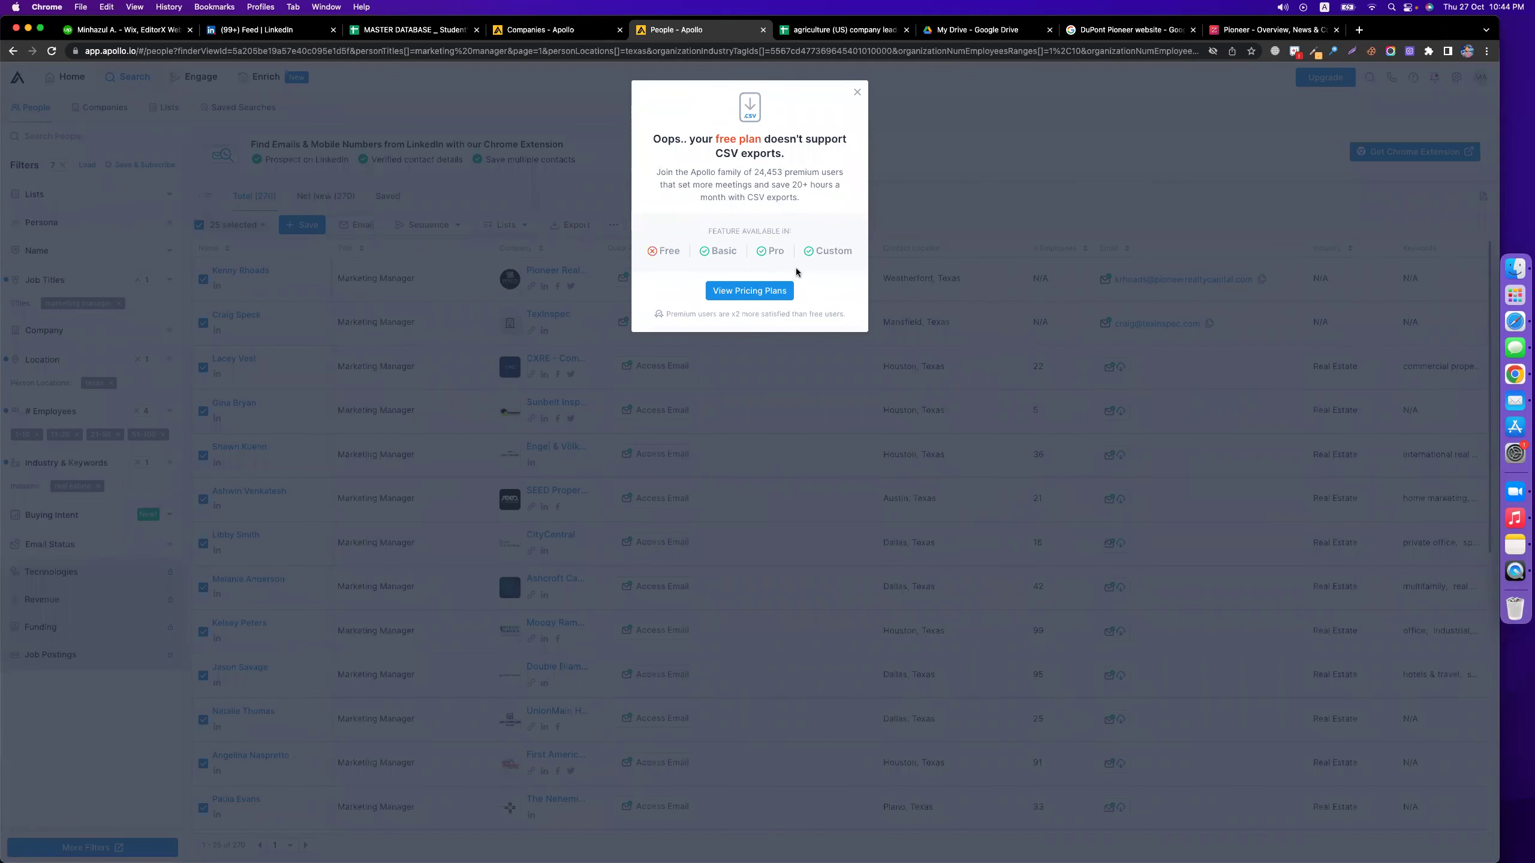
- Switch to the agriculture company leads sheet and review the fields of the completed lead row and the empty rows below
left_click(843, 34)
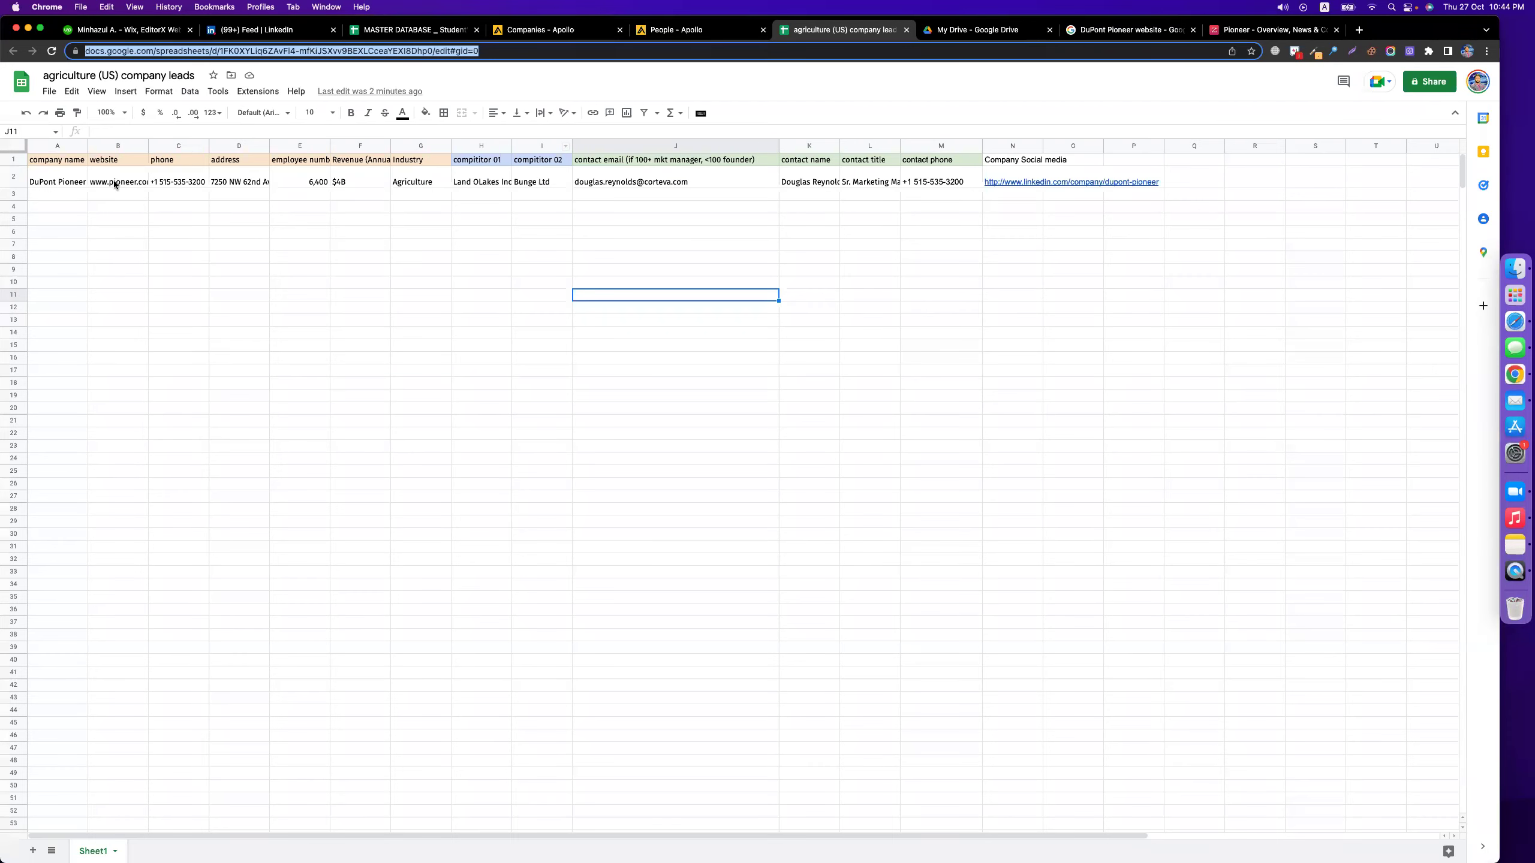
left_click(114, 183)
left_click(164, 183)
left_click(247, 181)
left_click(310, 182)
left_click(344, 182)
key("Right")
left_click(34, 192)
left_click_drag(34, 181, 1342, 601)
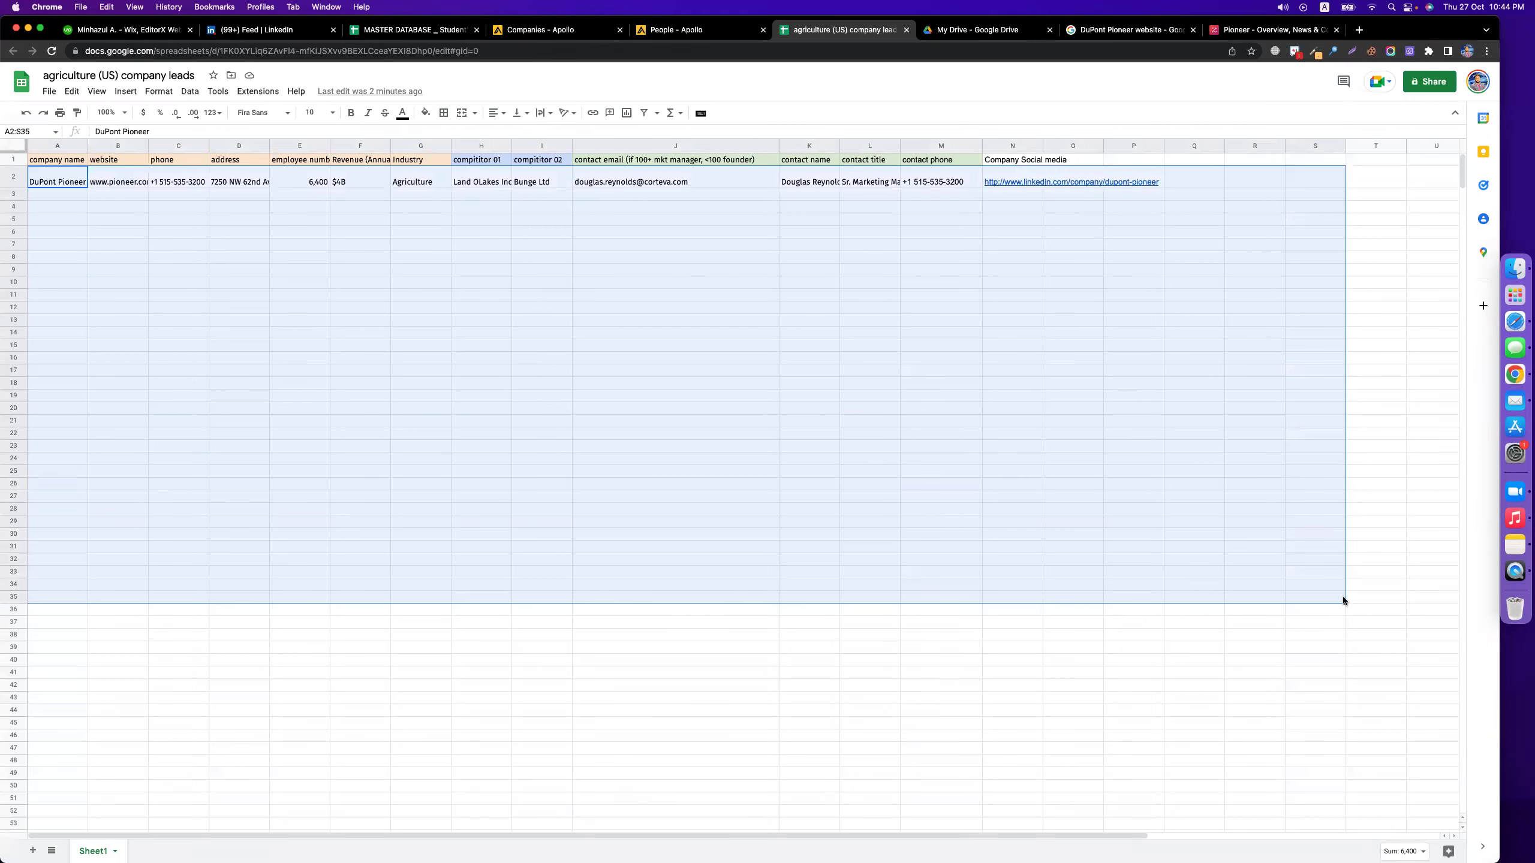
- Return to the Apollo people search, dismiss the CSV export notice and reveal the third listed marketing manager's e-mail address
left_click(695, 29)
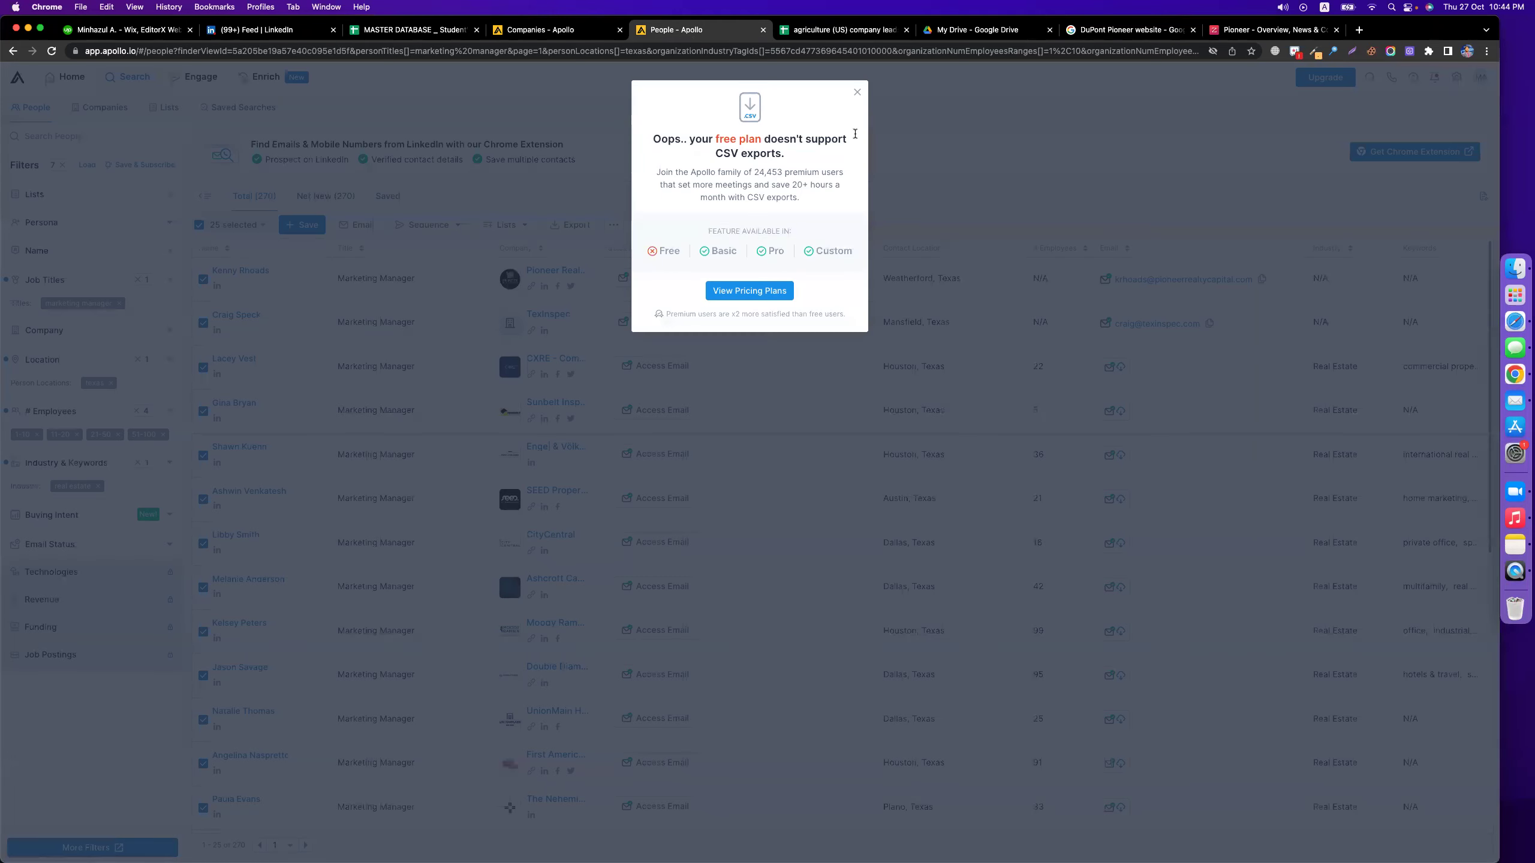
left_click(856, 93)
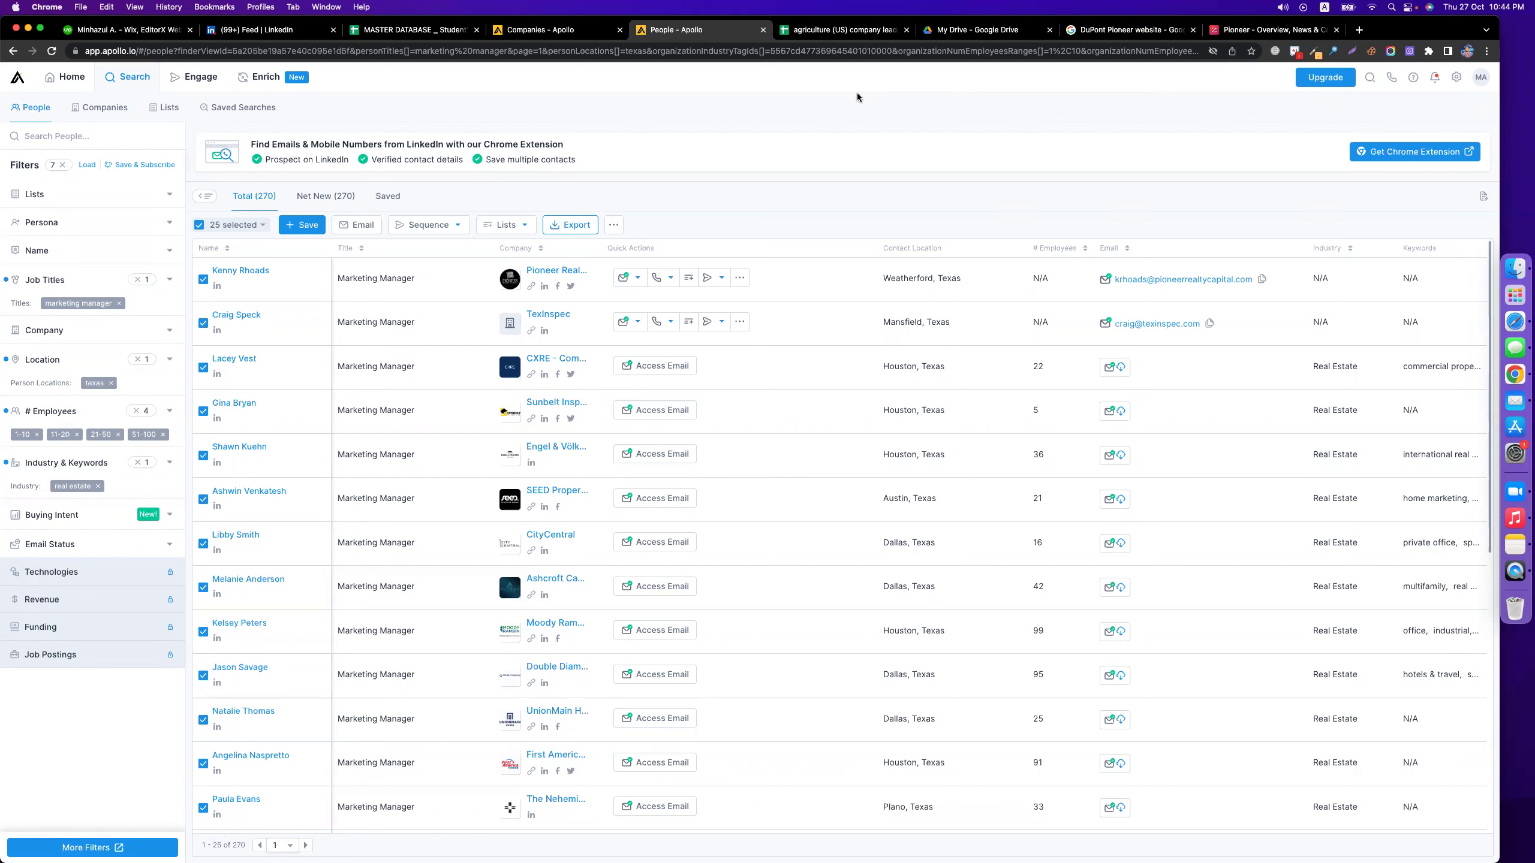
left_click(631, 366)
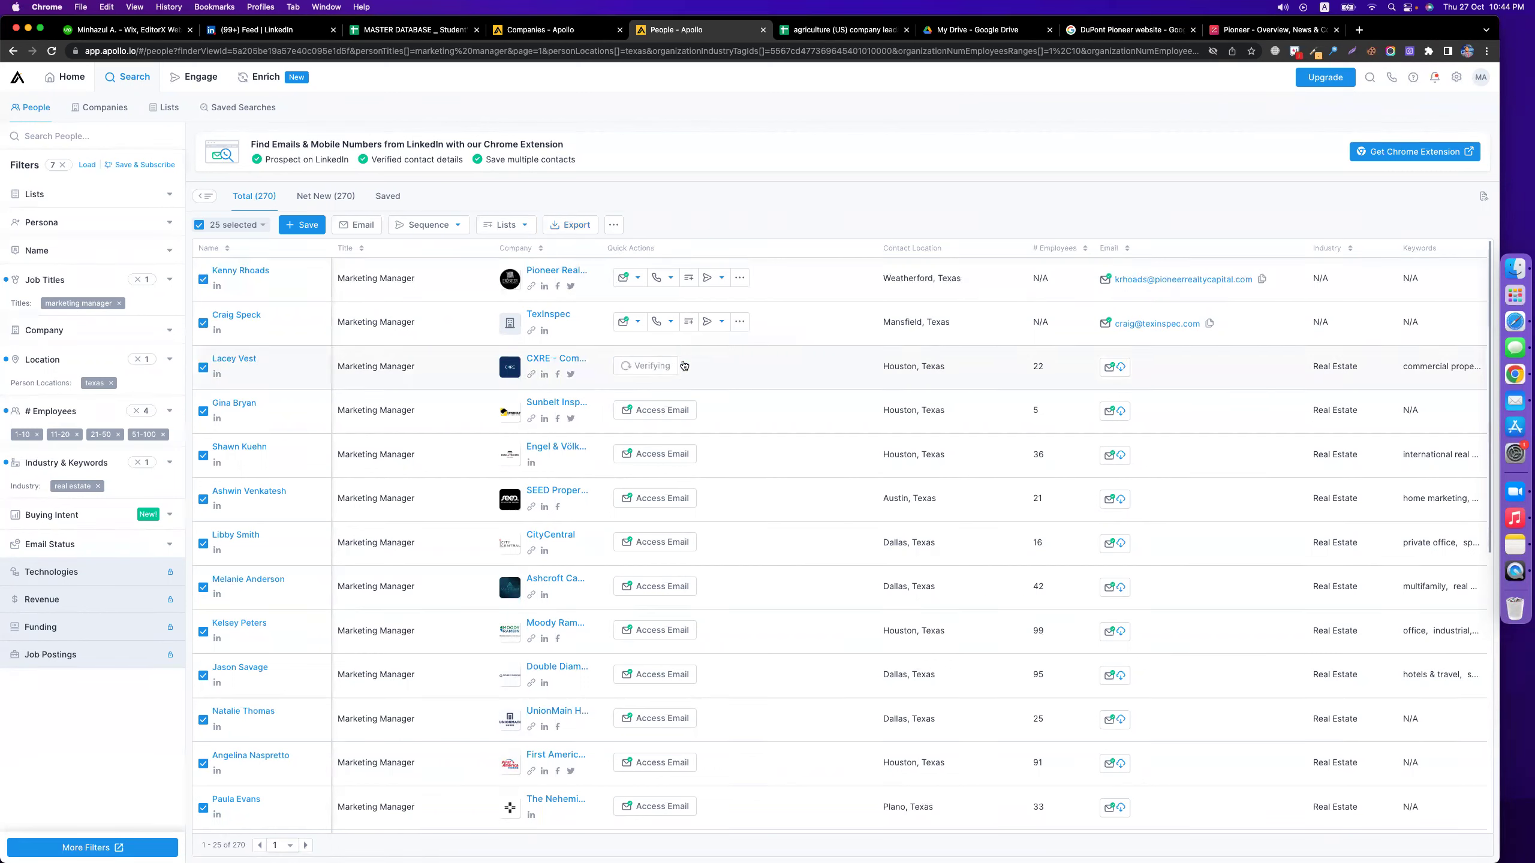
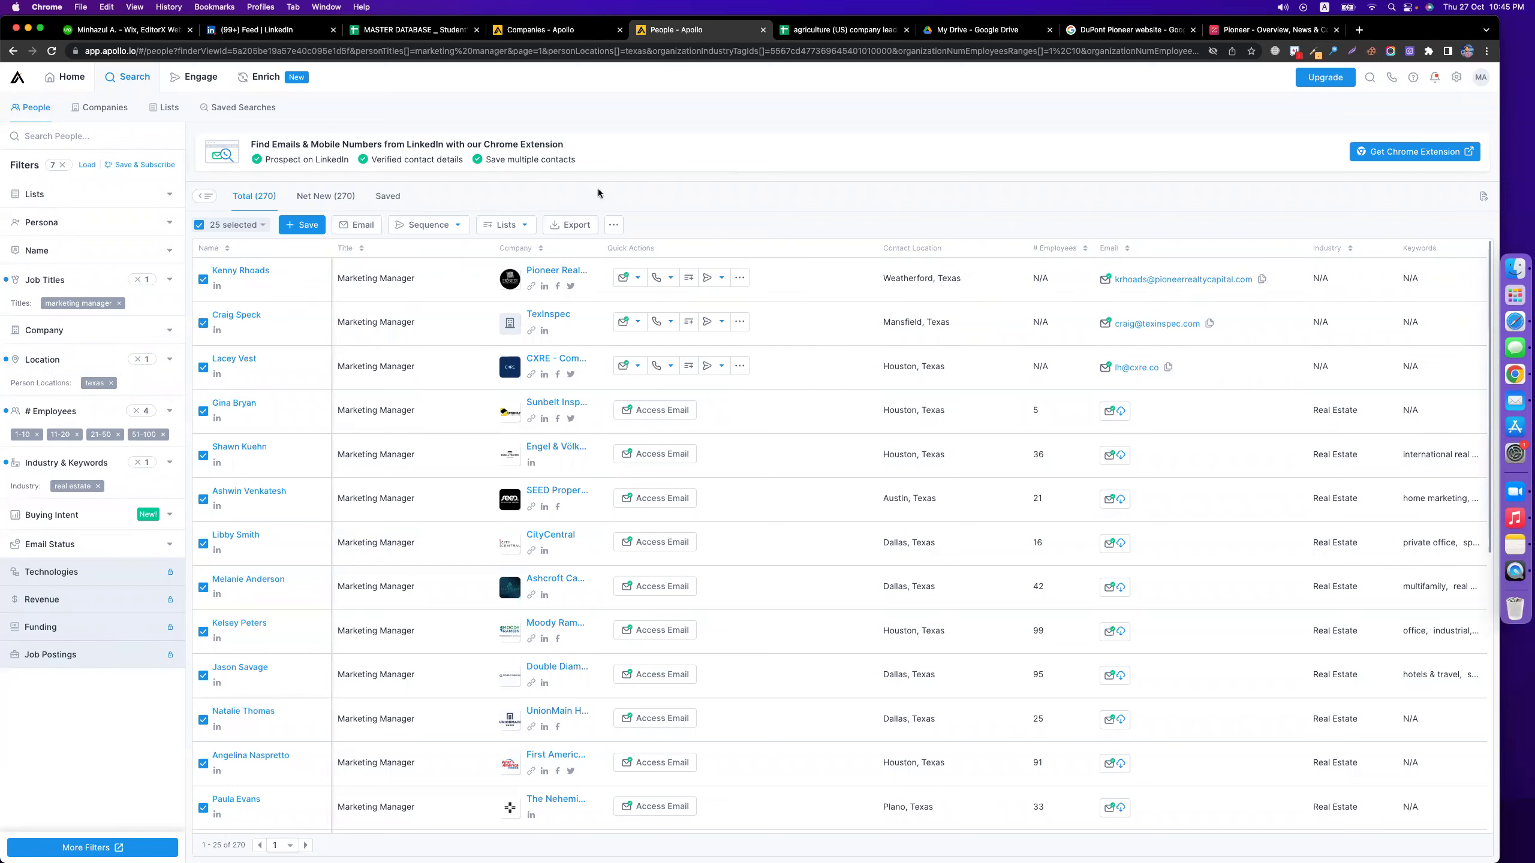
left_click(515, 230)
left_click(511, 248)
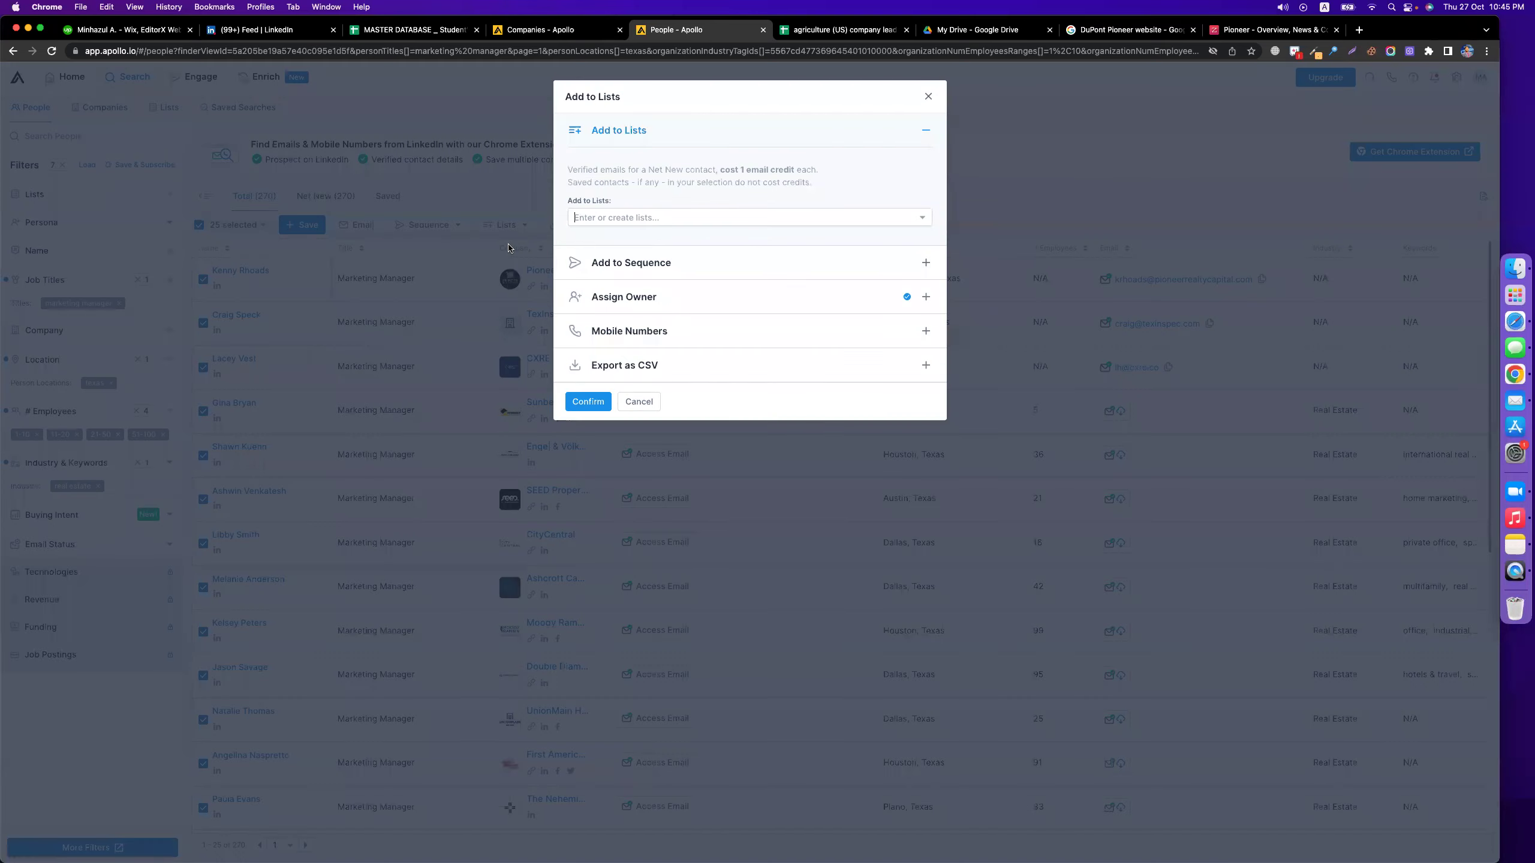
left_click(675, 216)
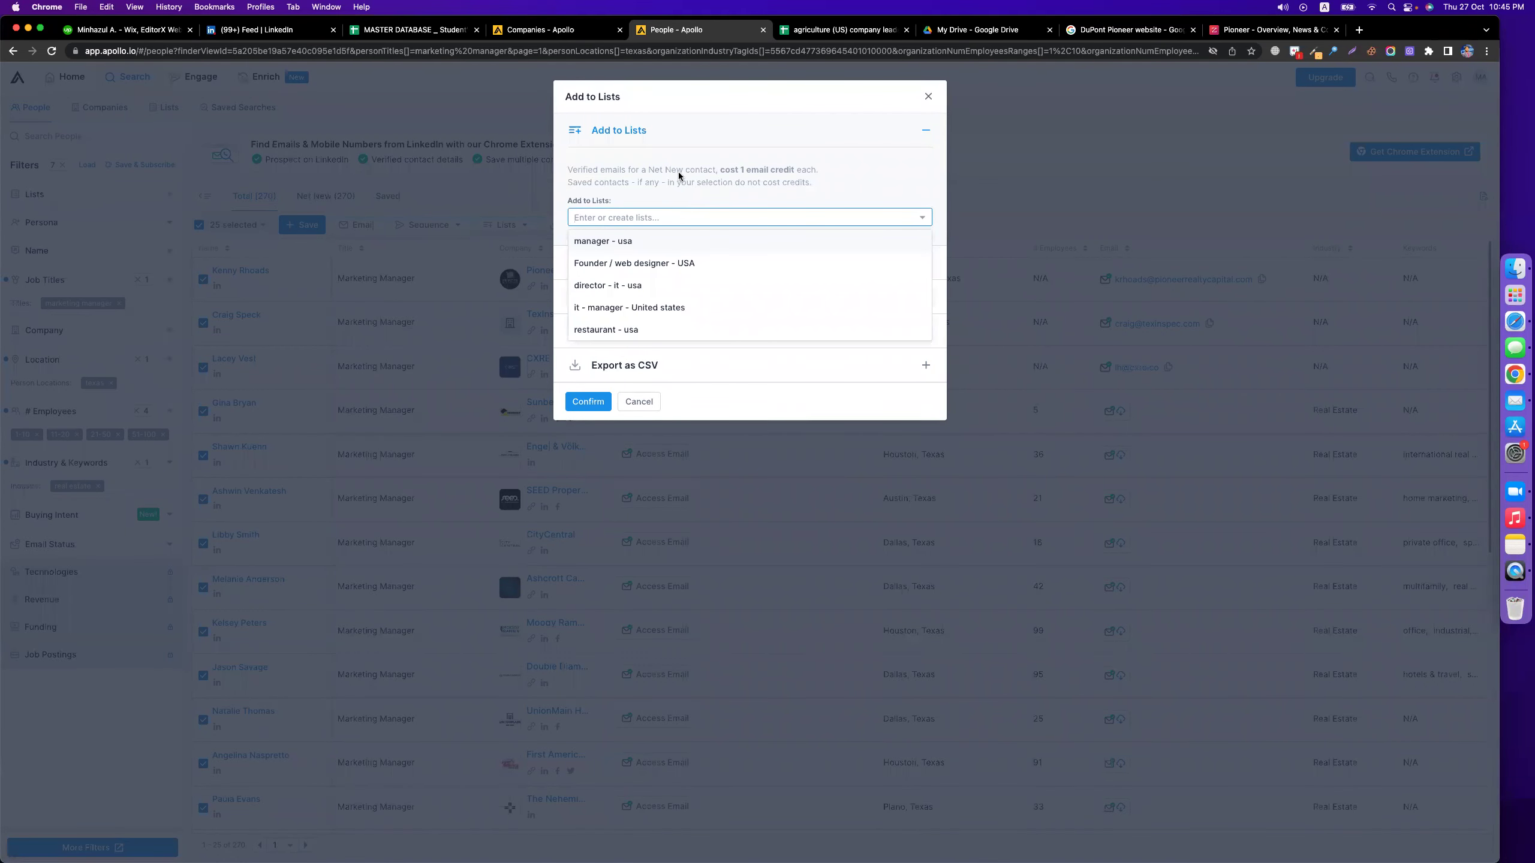
left_click(928, 96)
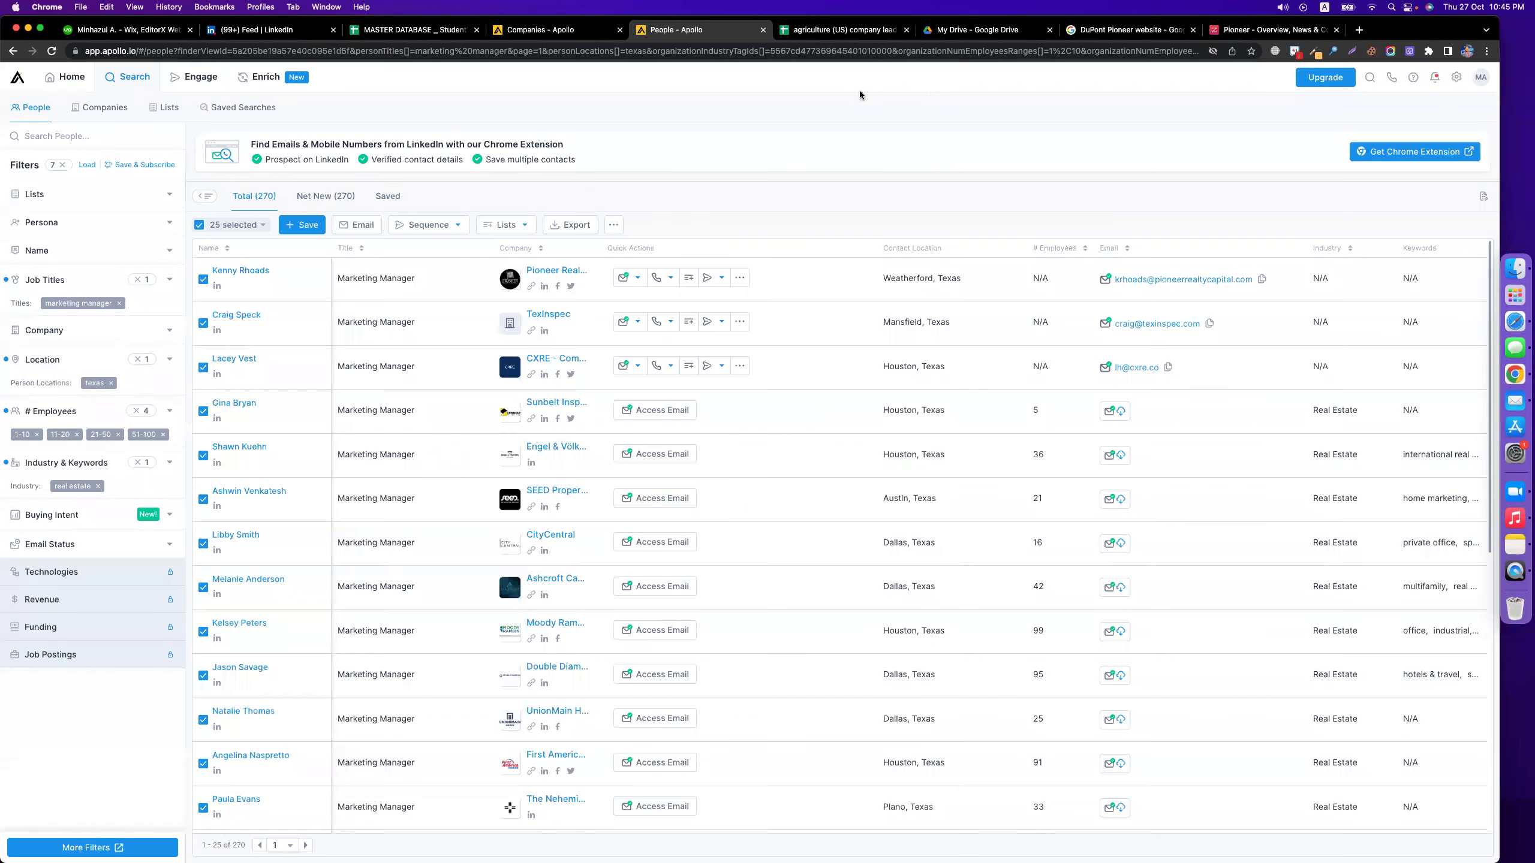
- Create a new people list named "Real Estate - Texas - Marketing Manager - Empl<100"
left_click(554, 33)
left_click(160, 112)
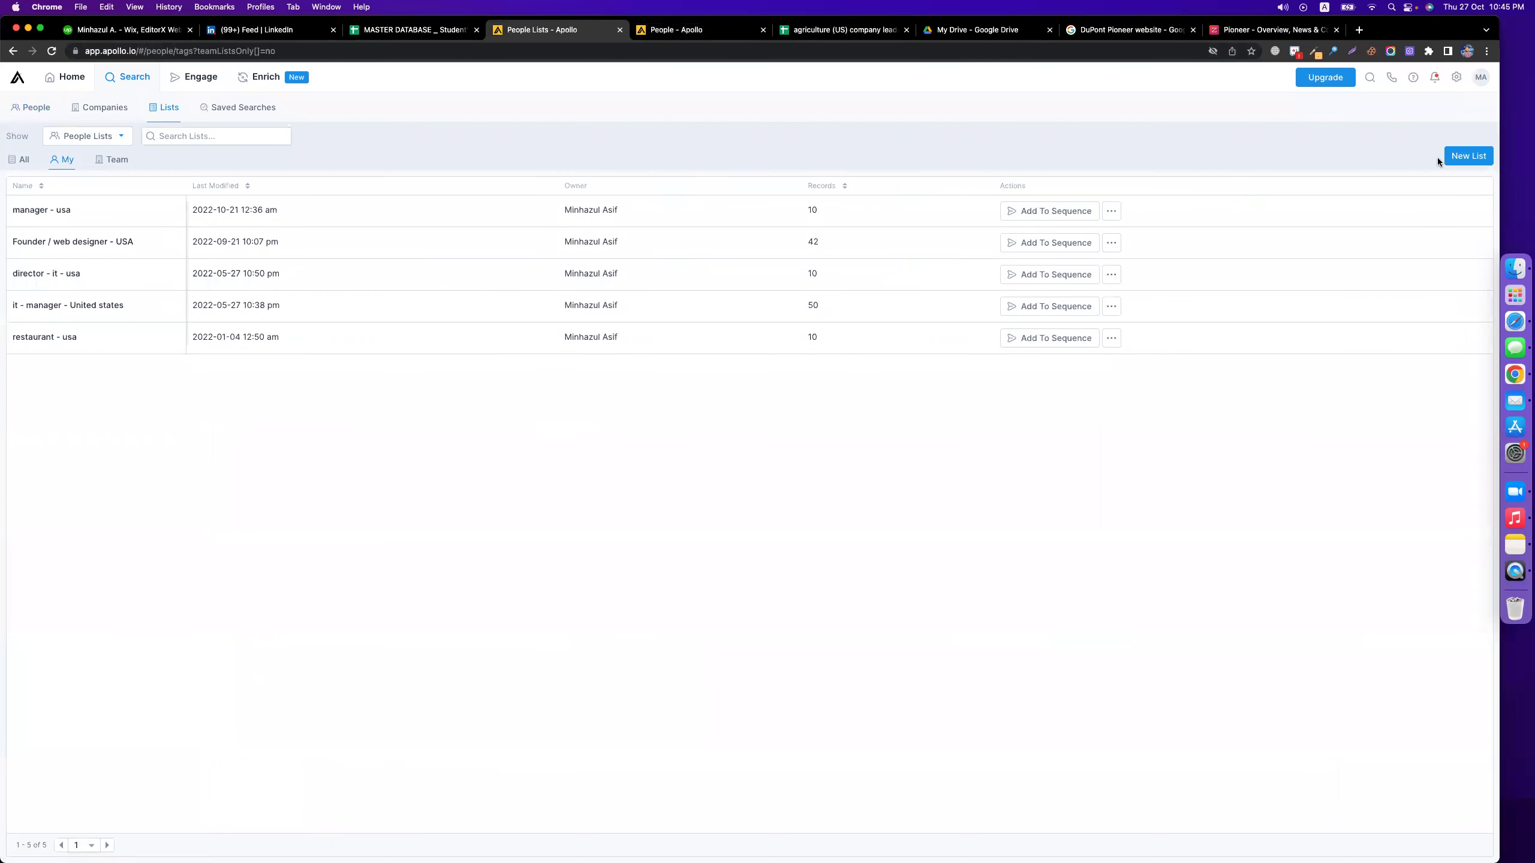
left_click(1475, 157)
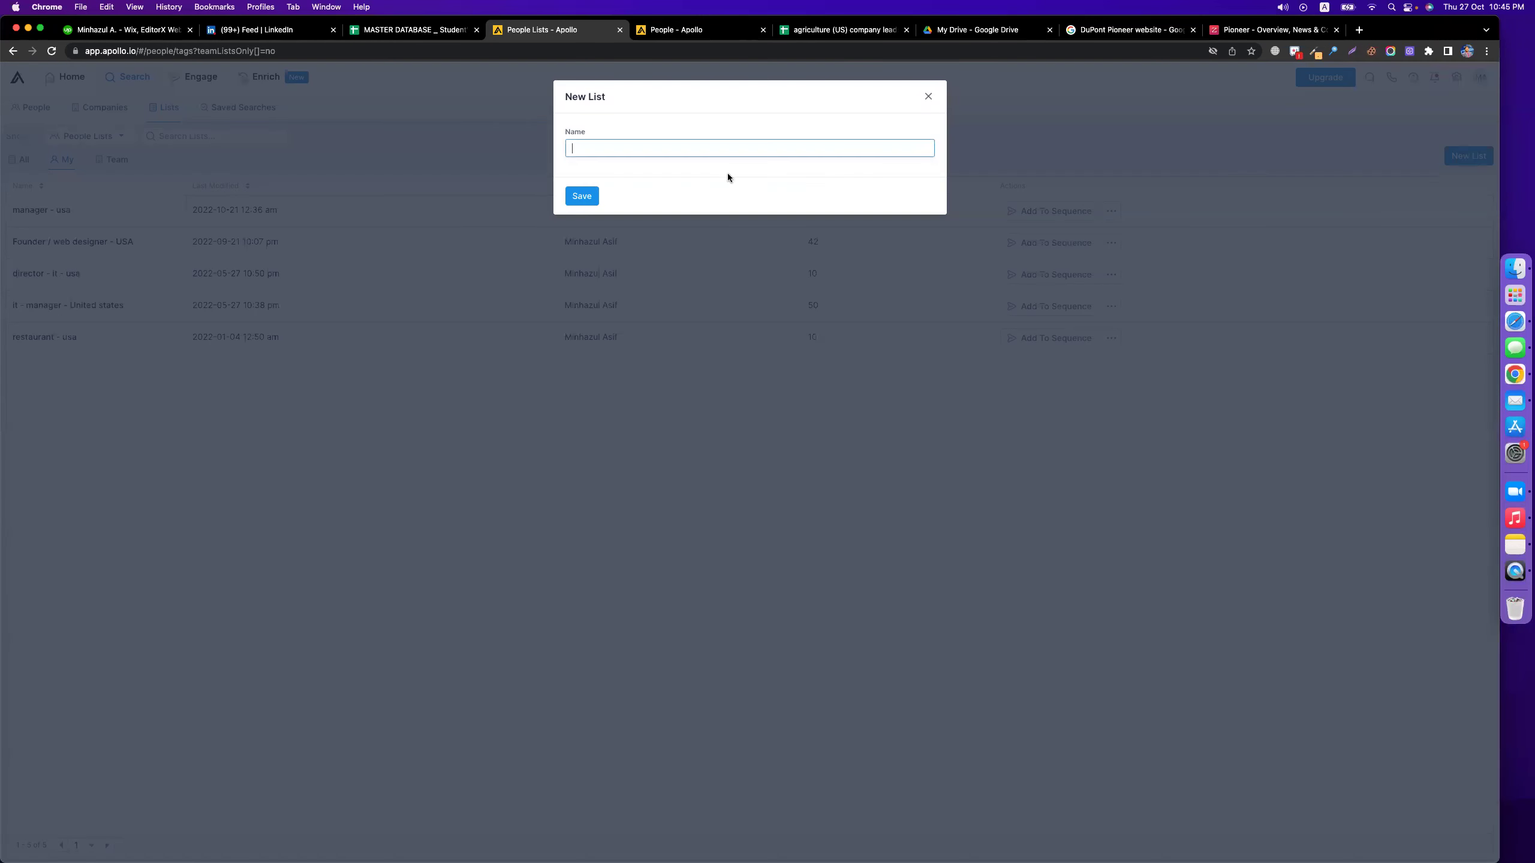
type("Real Estate - Texas - Marketing Manager - Empl<100")
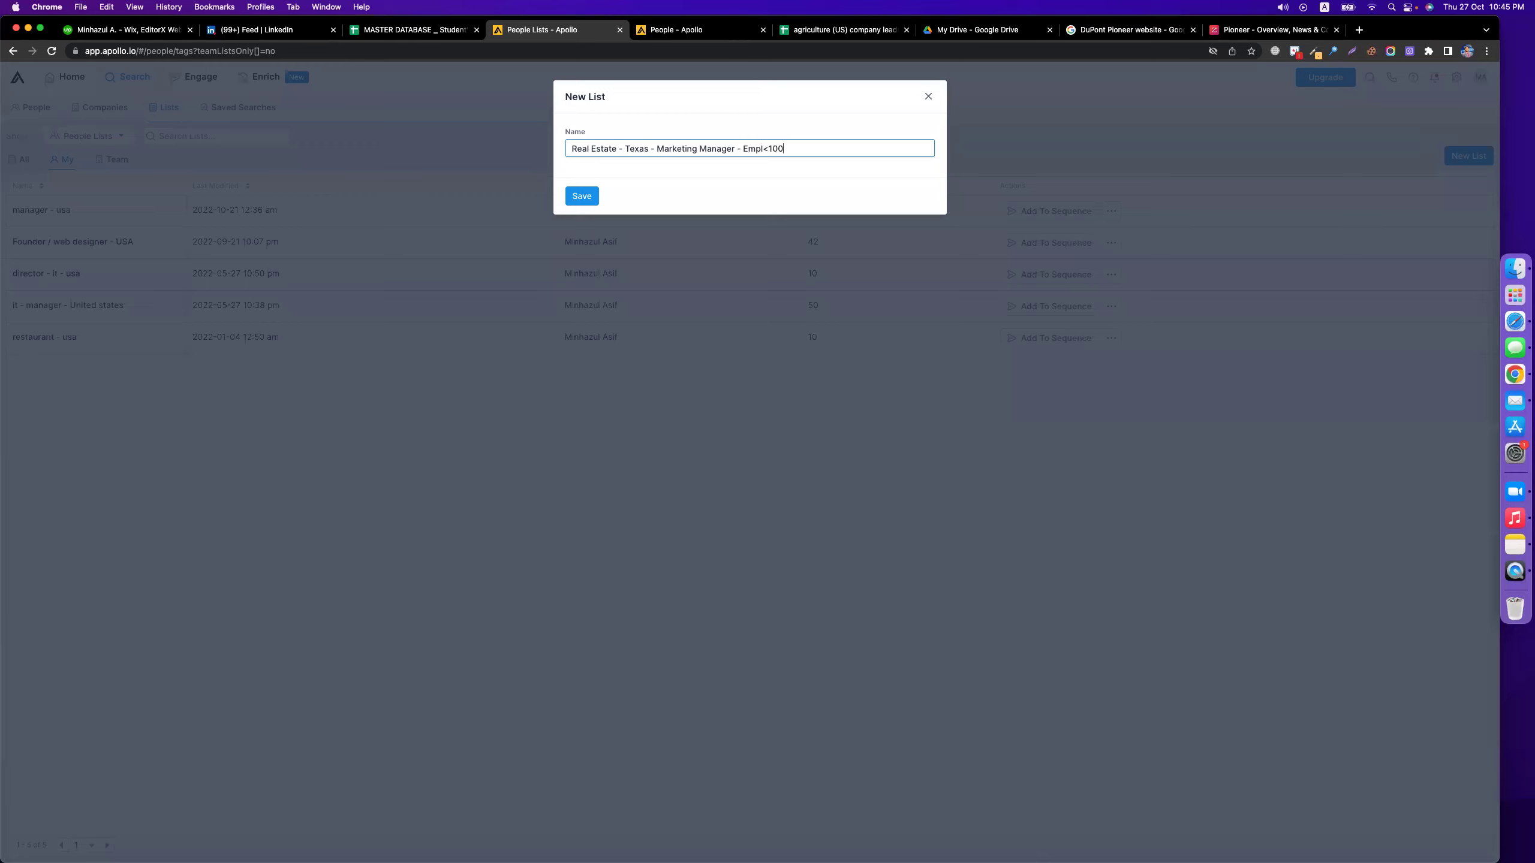
left_click(590, 199)
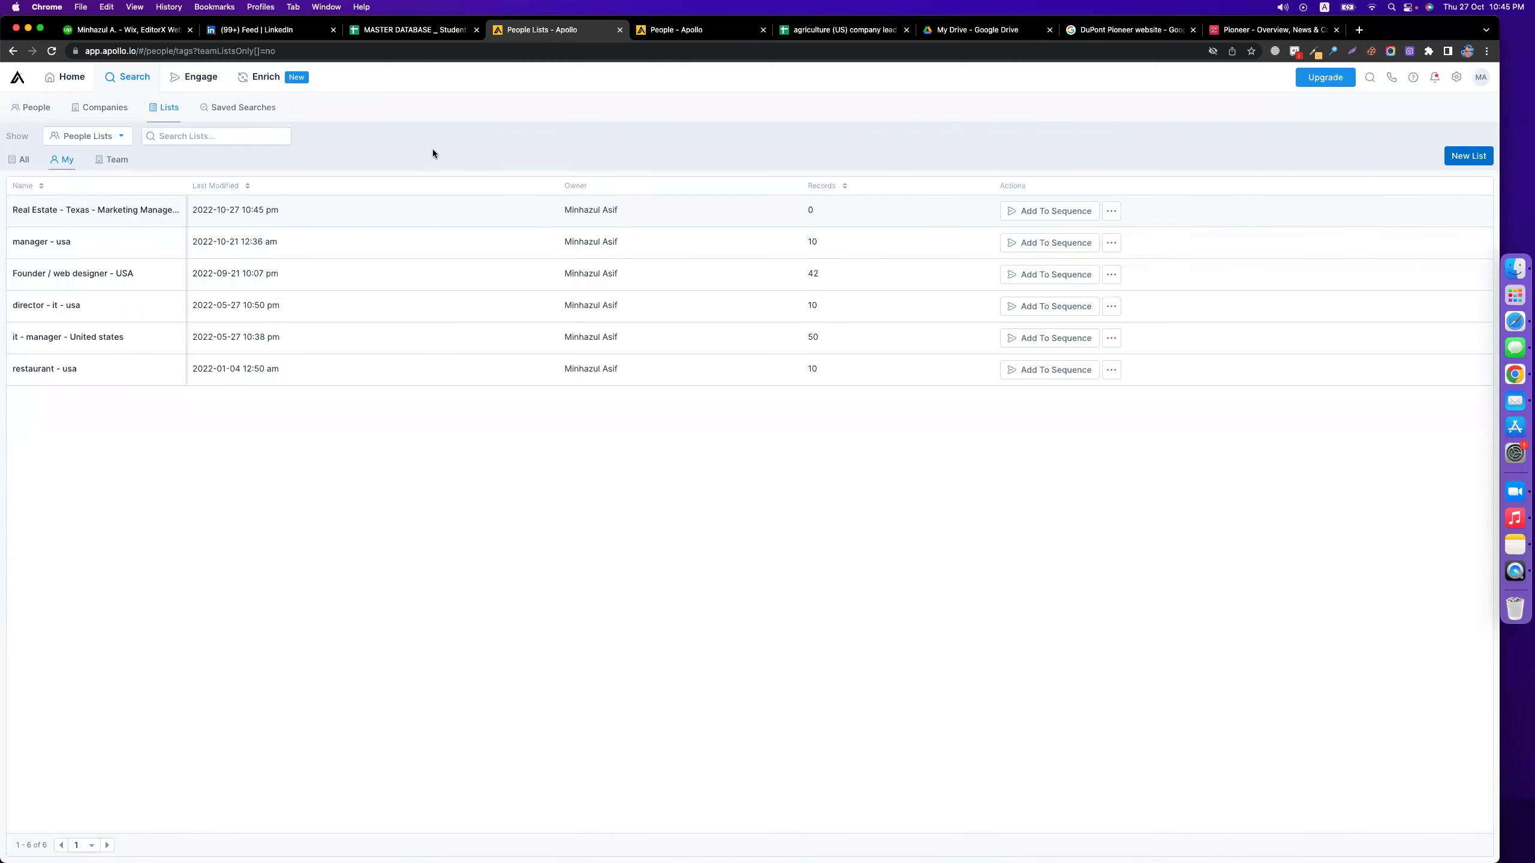
- Reload the filtered people search, select 25 people and add them to the list "Real Estate - Texas - Marketing Manager - Empl<100"
left_click(667, 30)
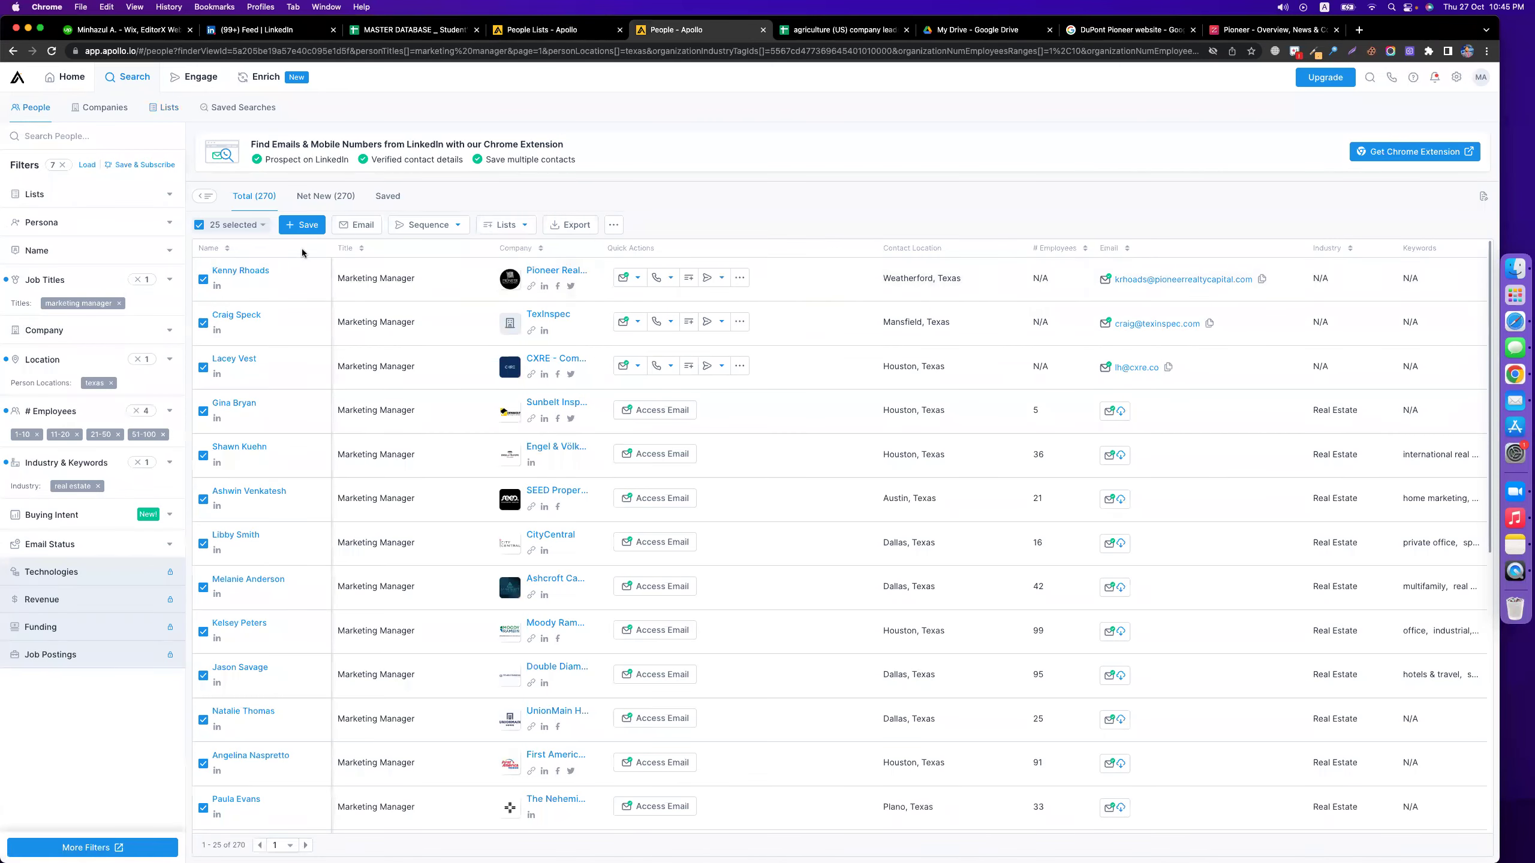
left_click(51, 51)
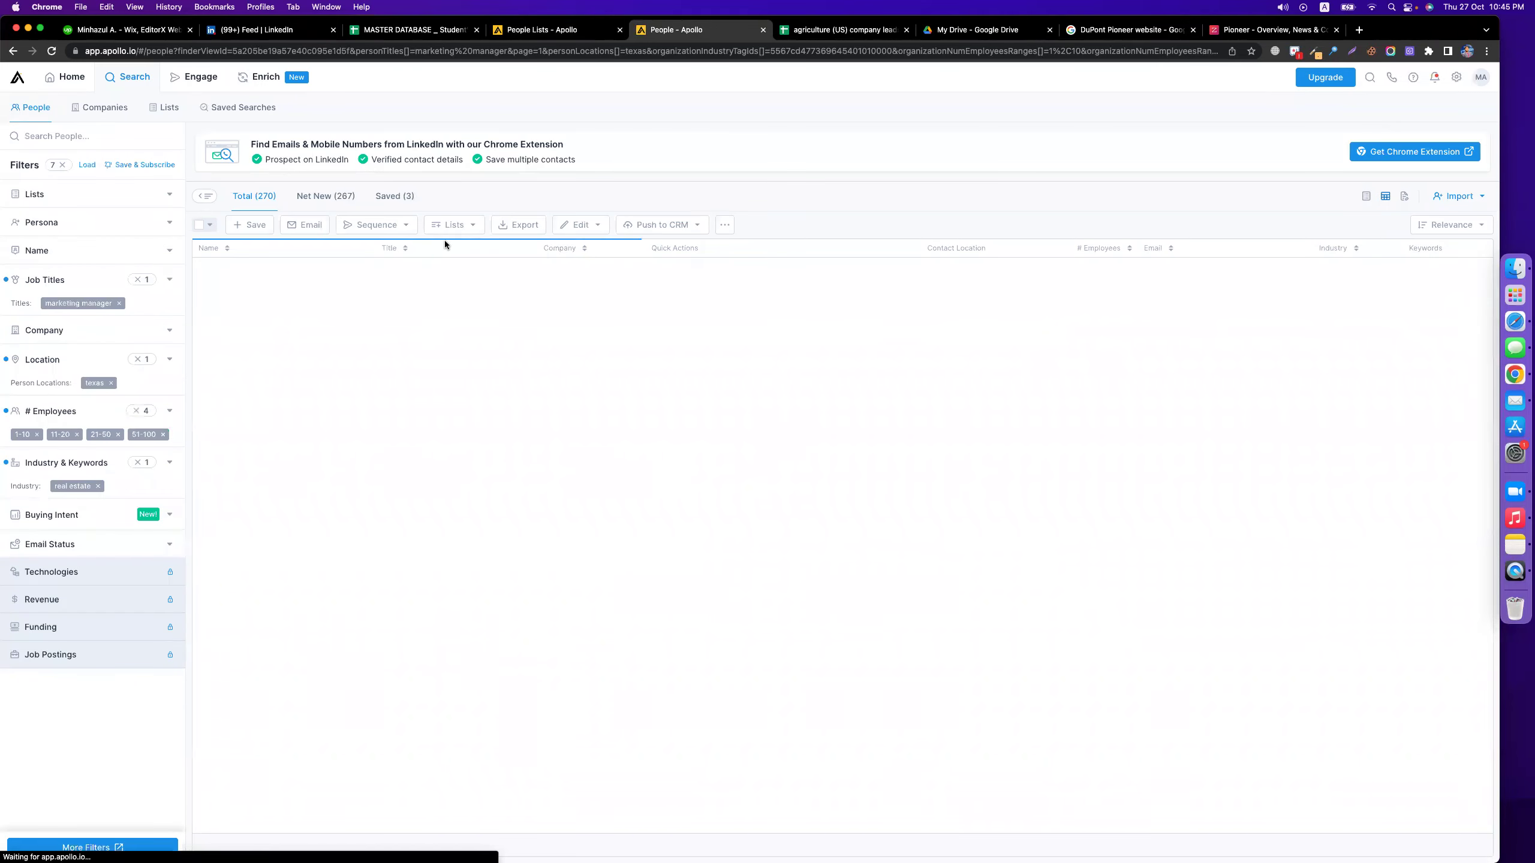
left_click(209, 224)
left_click(272, 325)
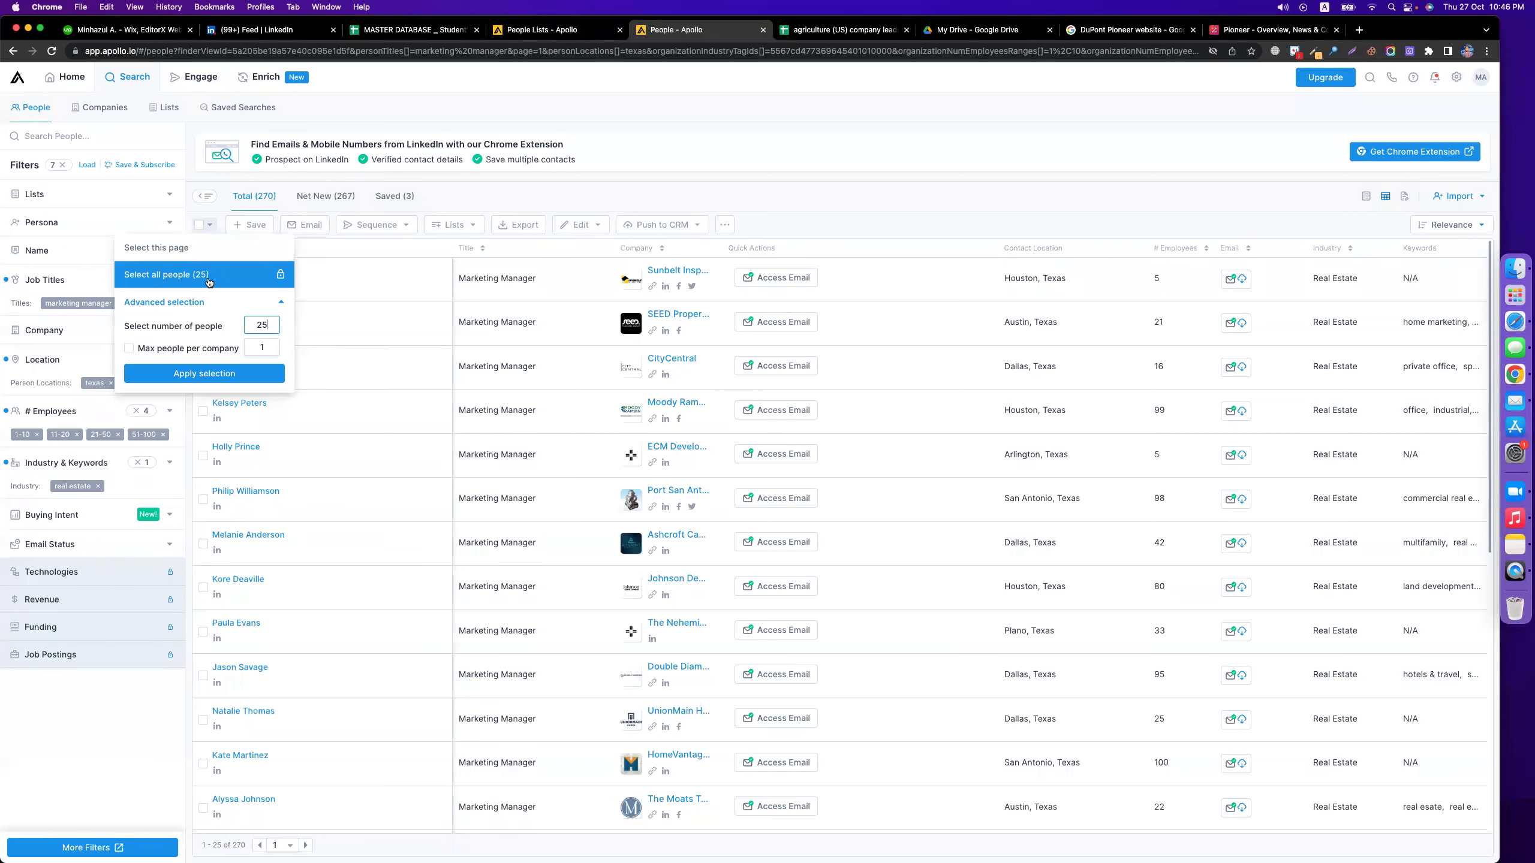
left_click(252, 374)
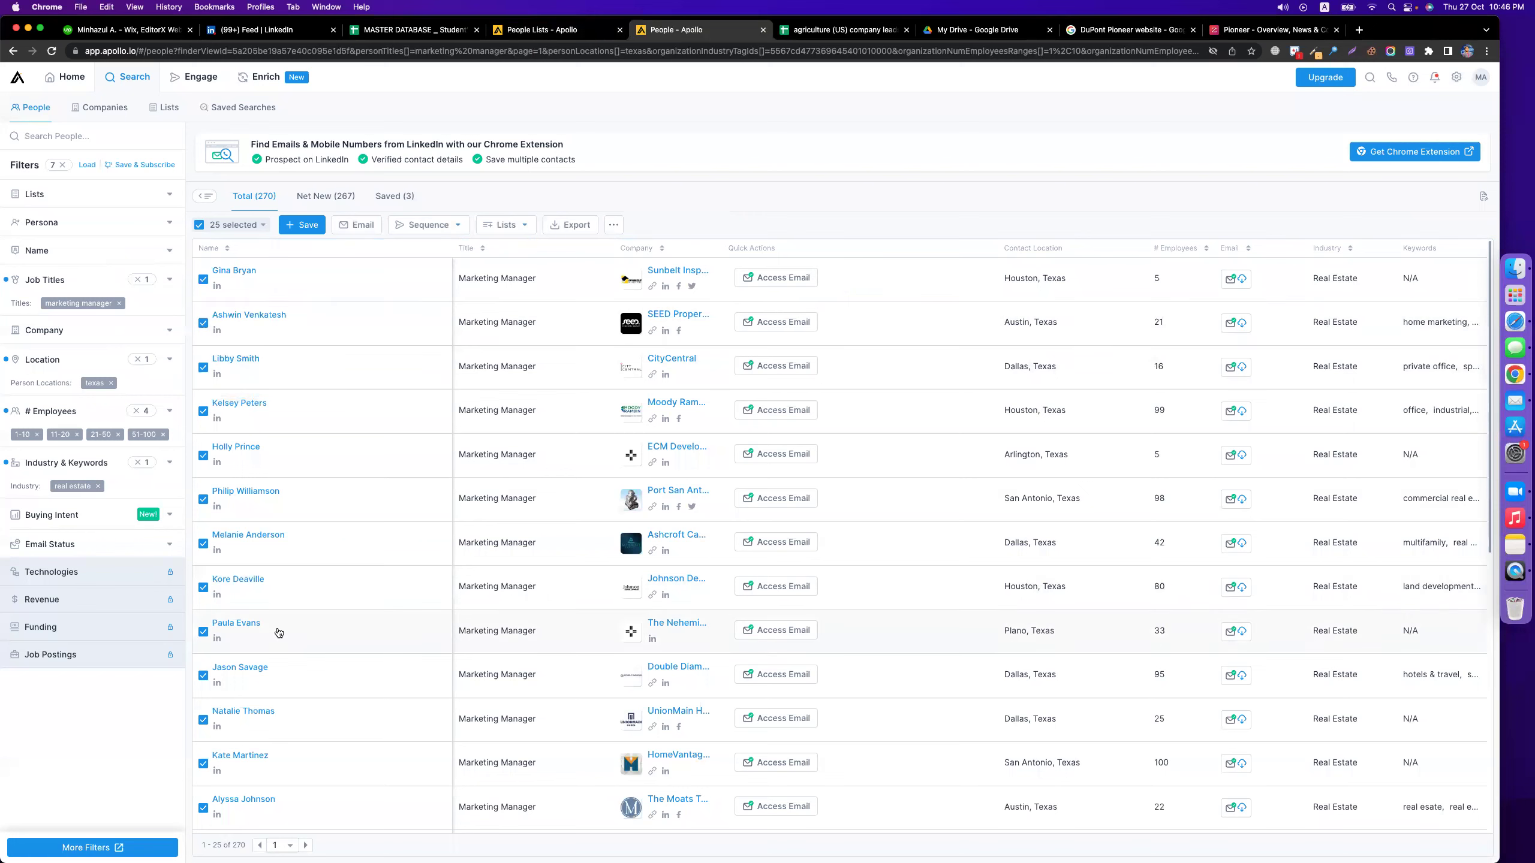
left_click(506, 229)
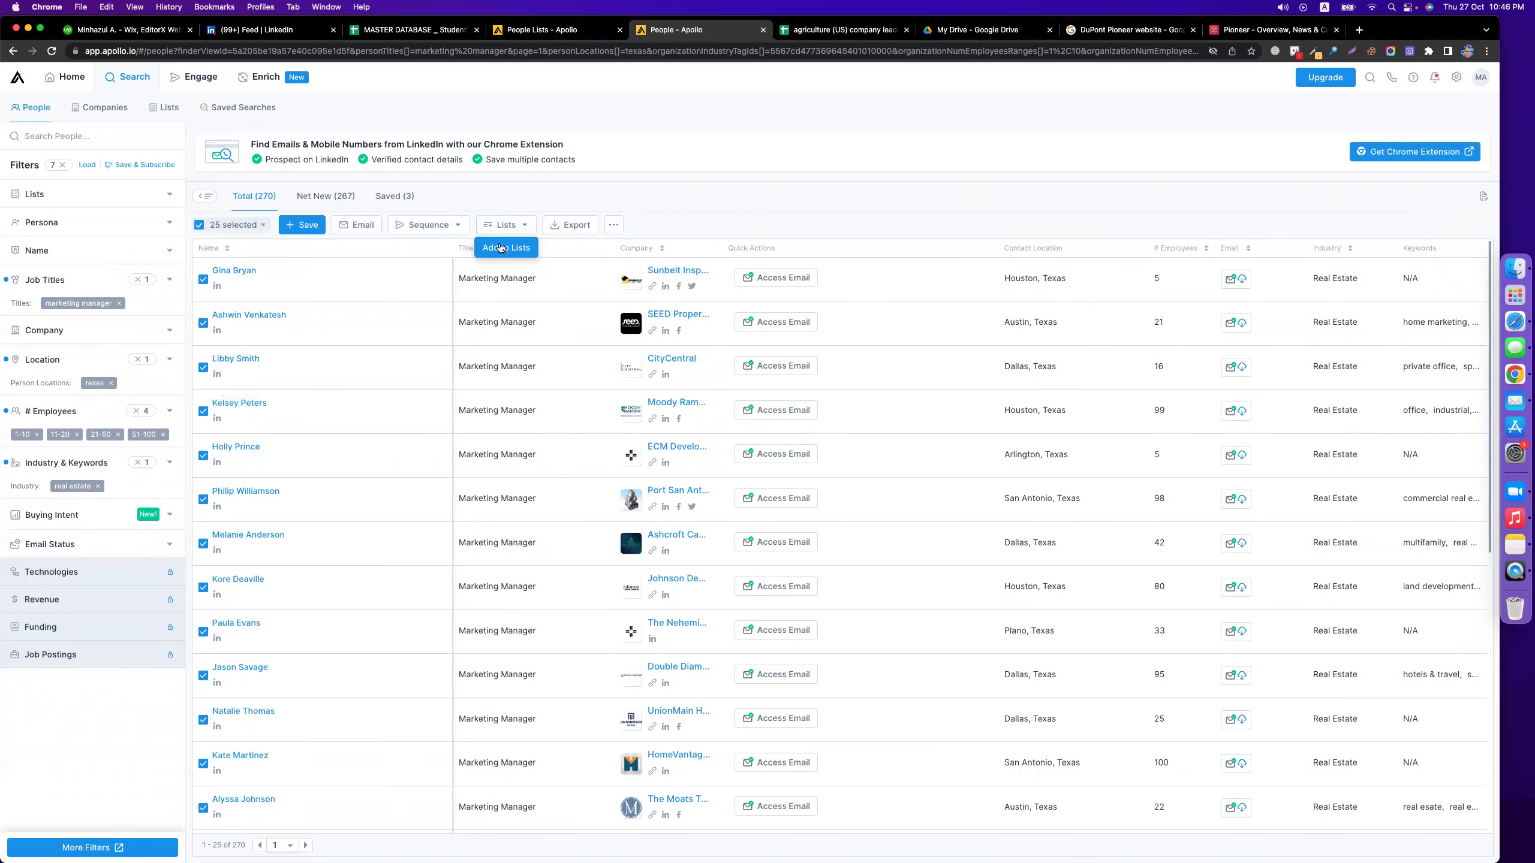
left_click(654, 217)
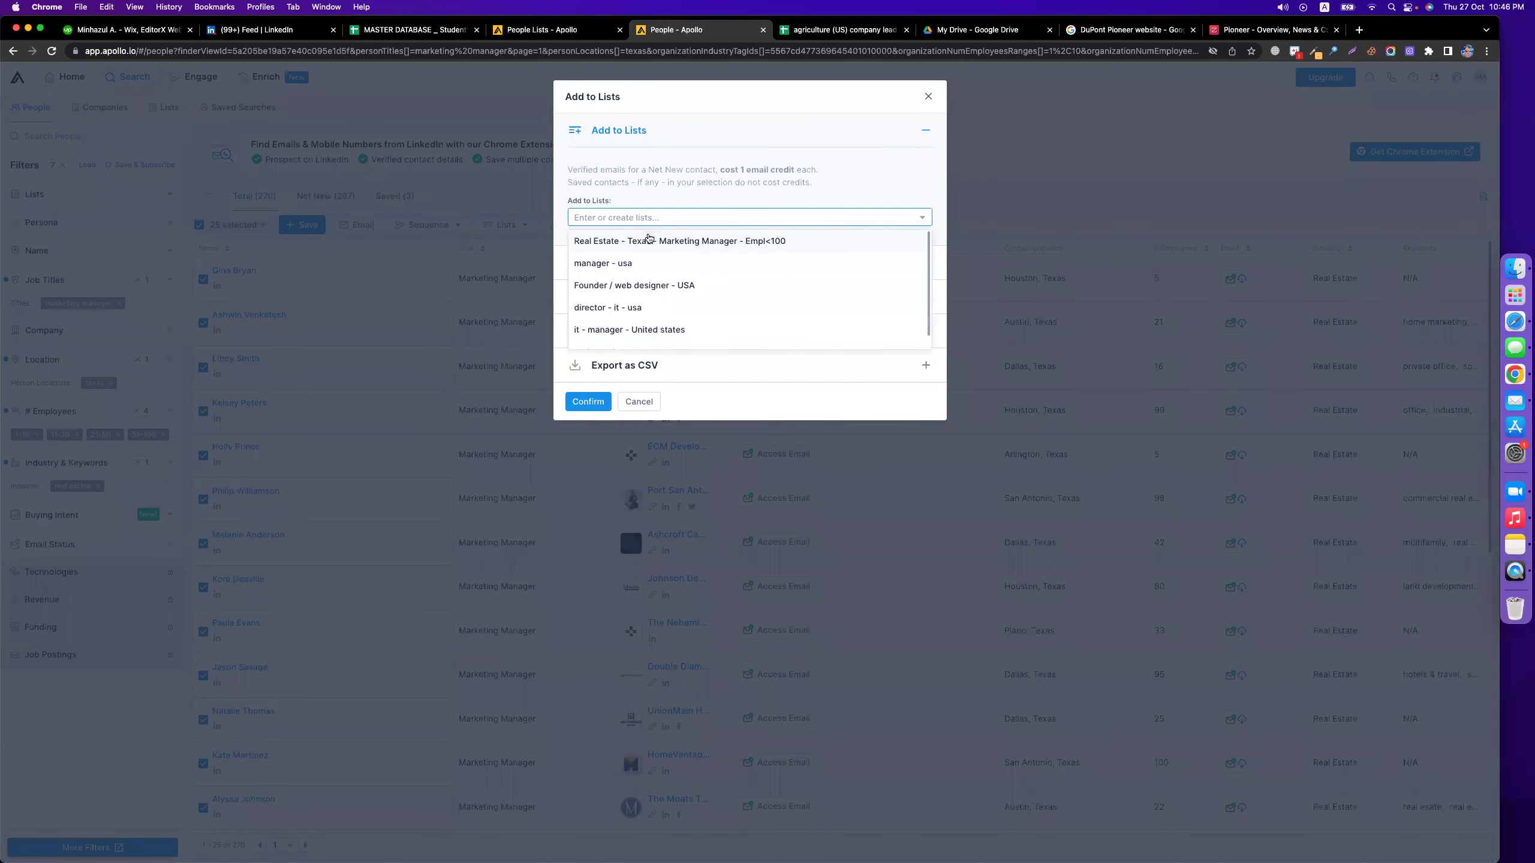
left_click(742, 246)
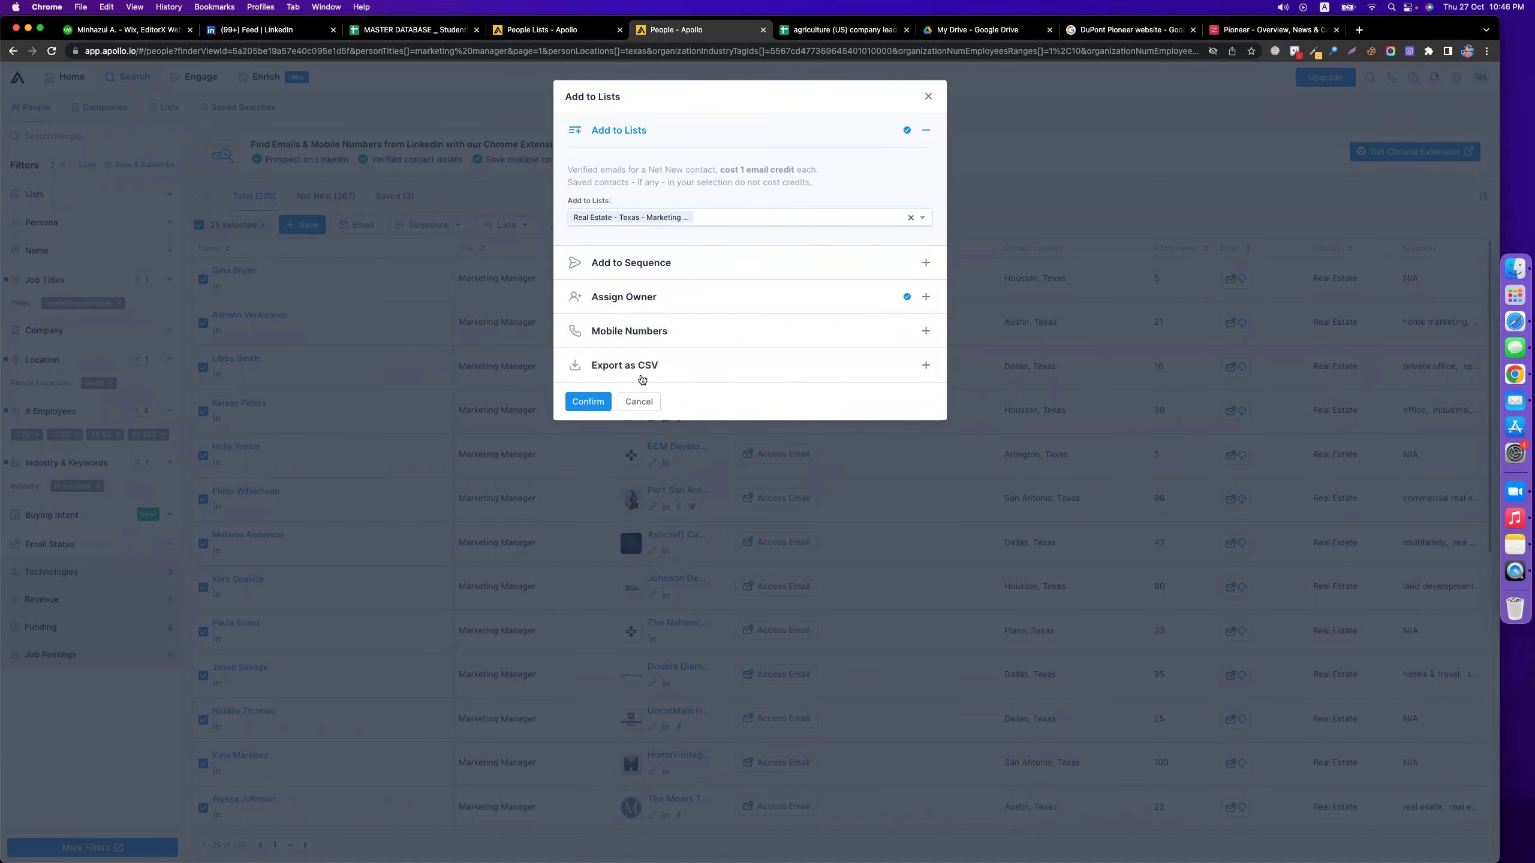
left_click(595, 402)
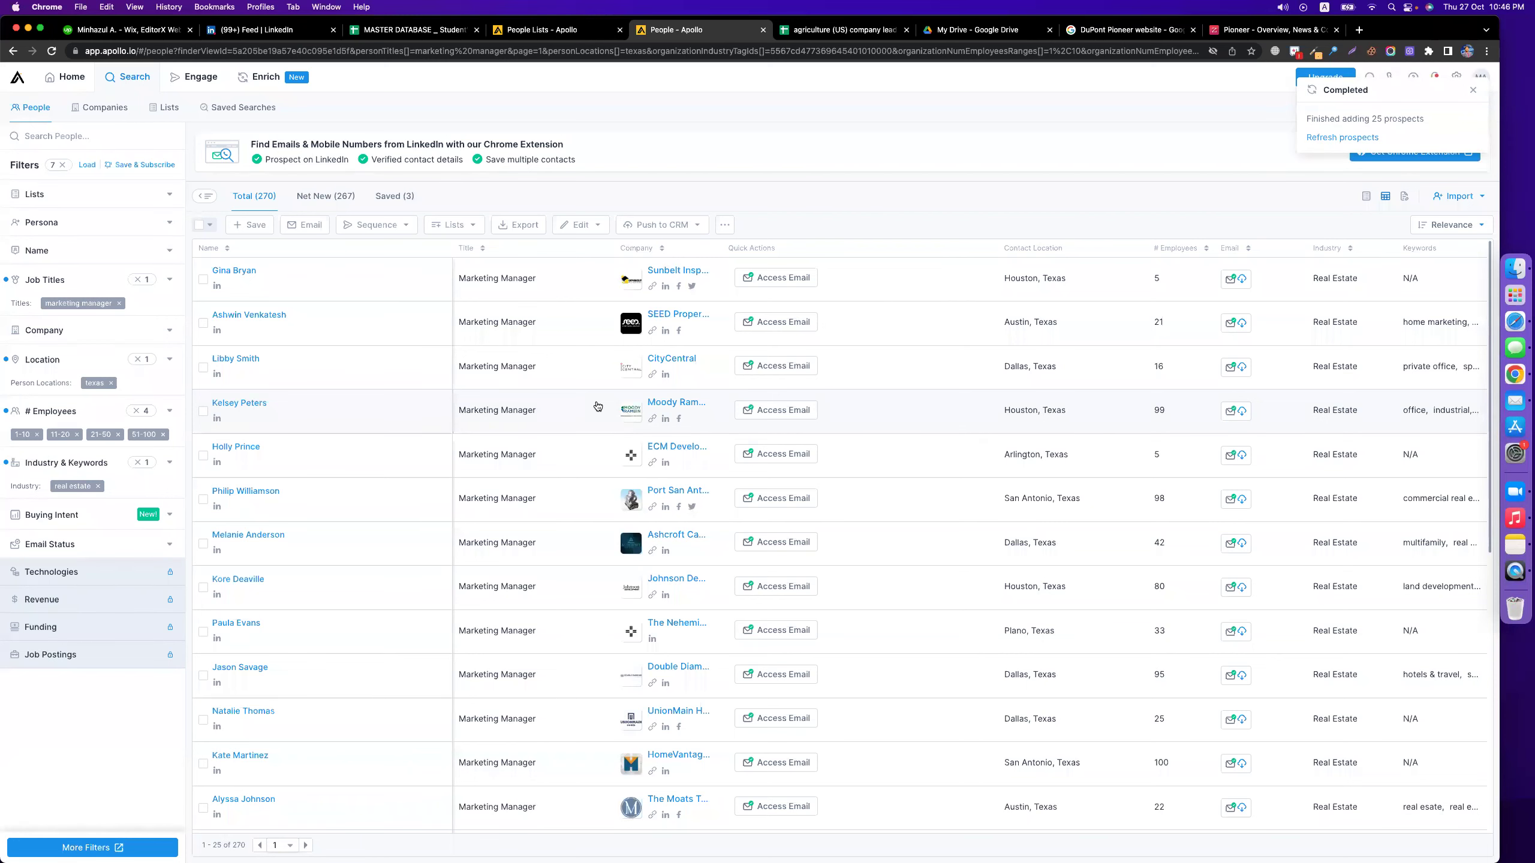
- Open the saved "Real Estate - Texas - Marketing Manager - Empl<100" list and select 25 people in it
left_click(158, 108)
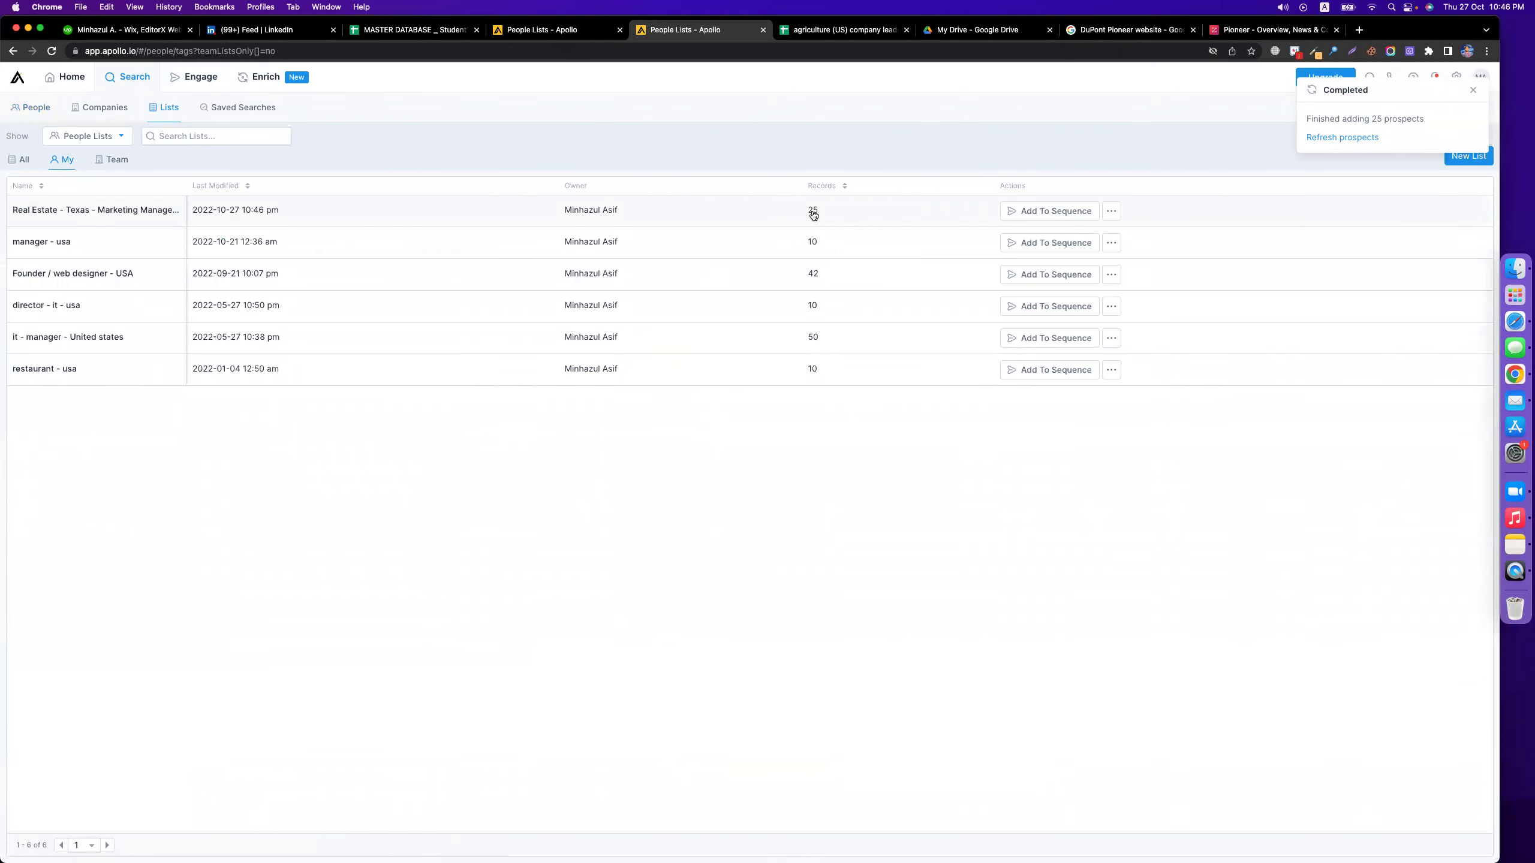
left_click(108, 210)
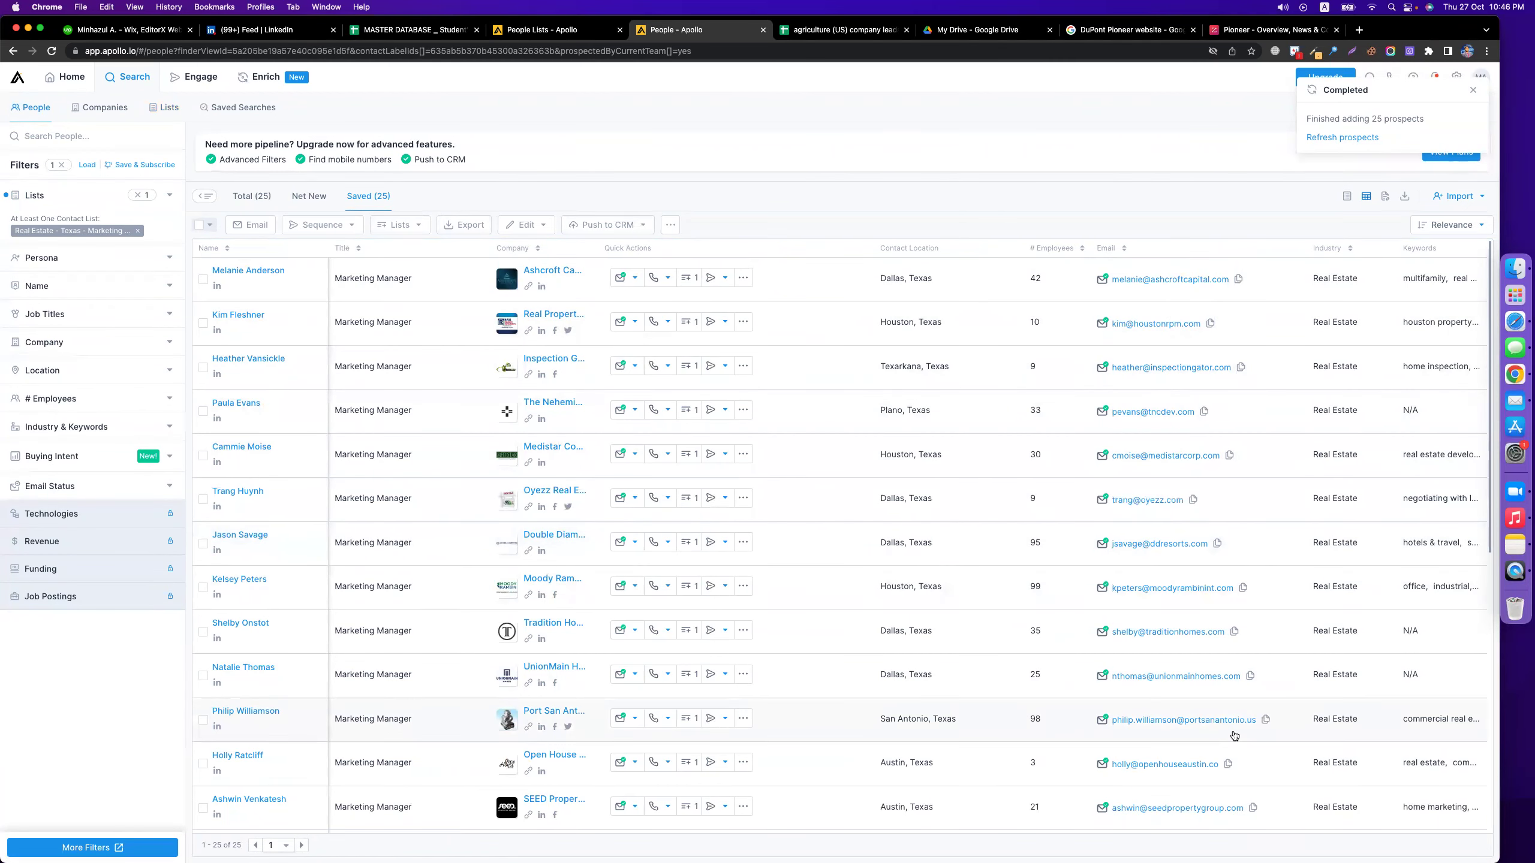
left_click(1468, 88)
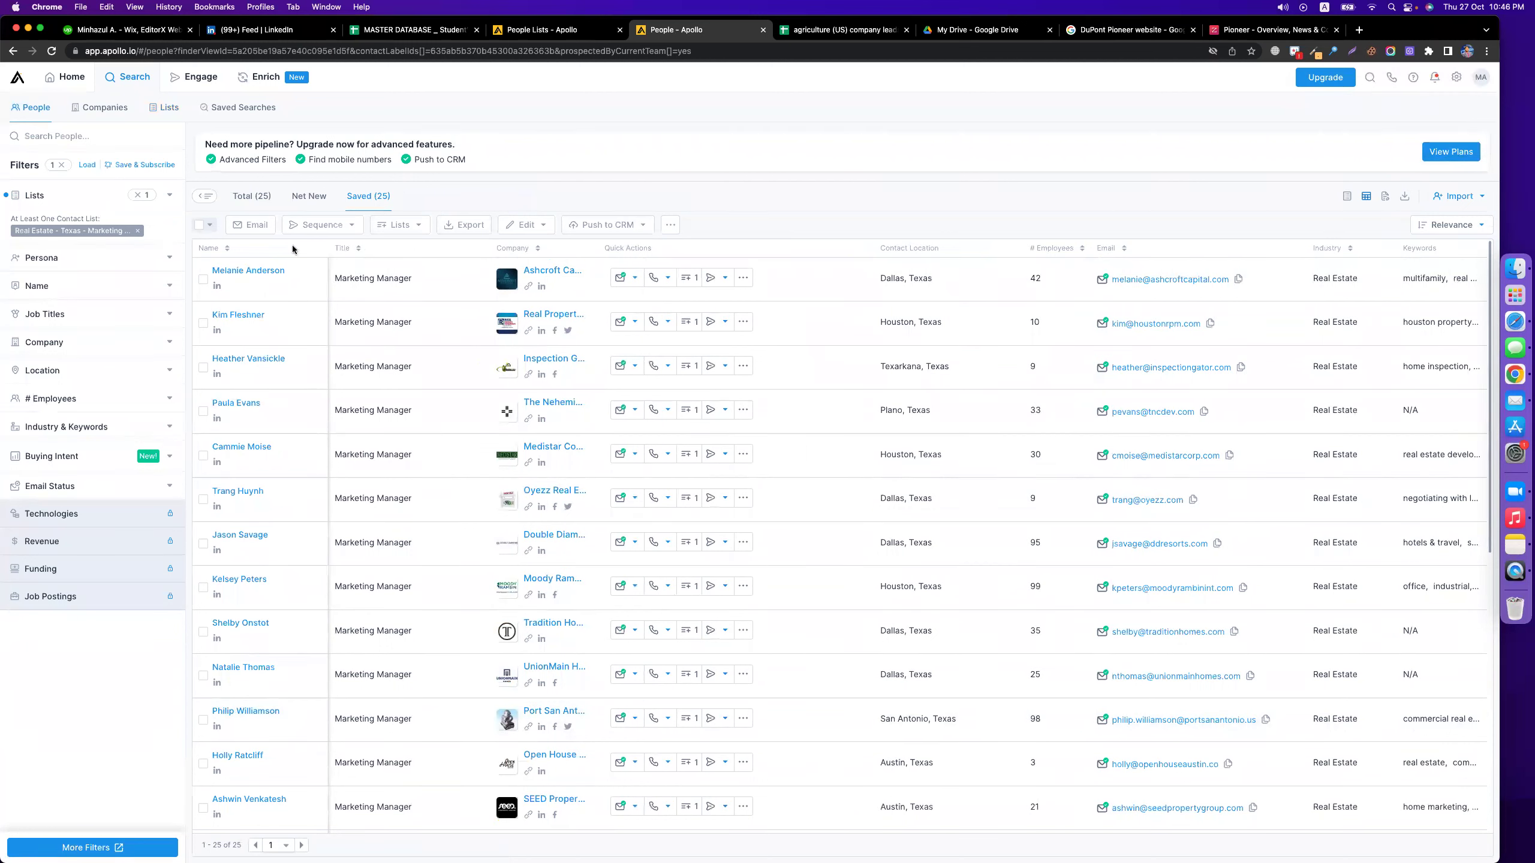
mouse_move(196, 230)
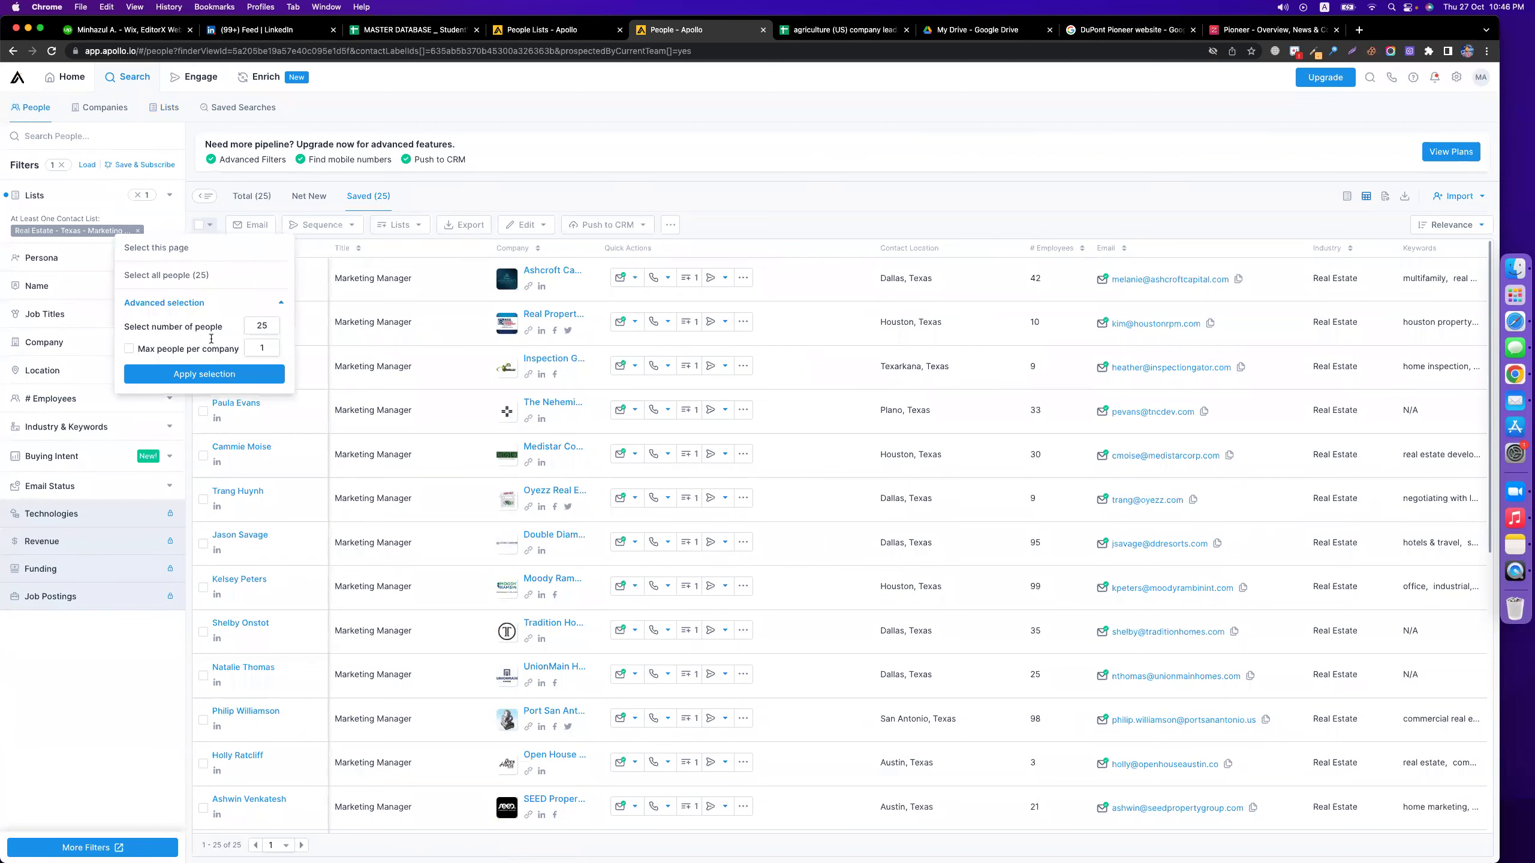
left_click(204, 375)
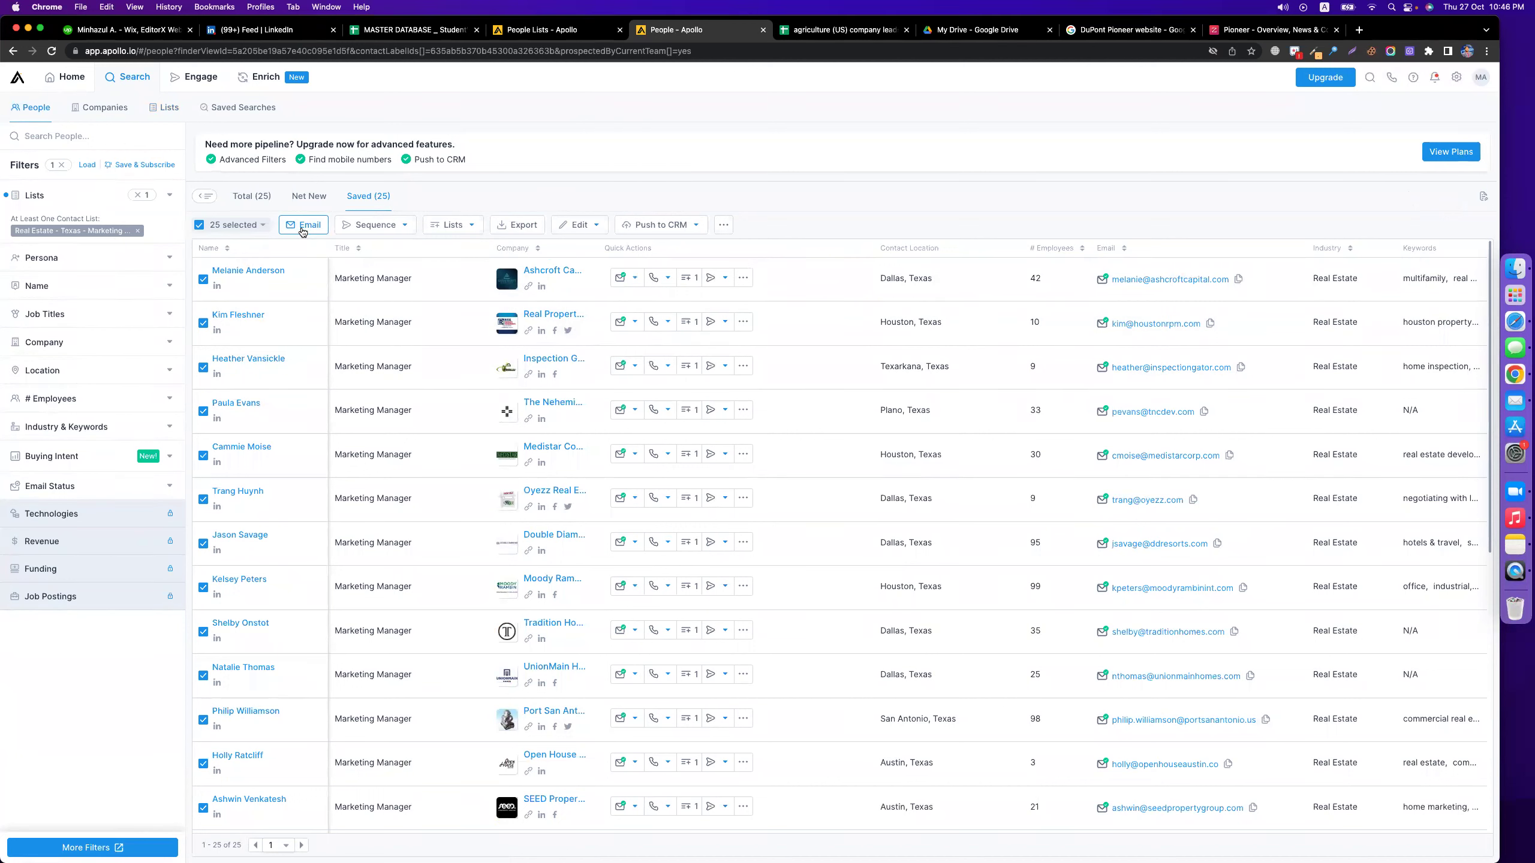
- Switch to the agriculture company leads sheet and examine the contact email column from row 2 down to row 28
left_click(843, 29)
left_click(658, 206)
left_click_drag(631, 182, 628, 503)
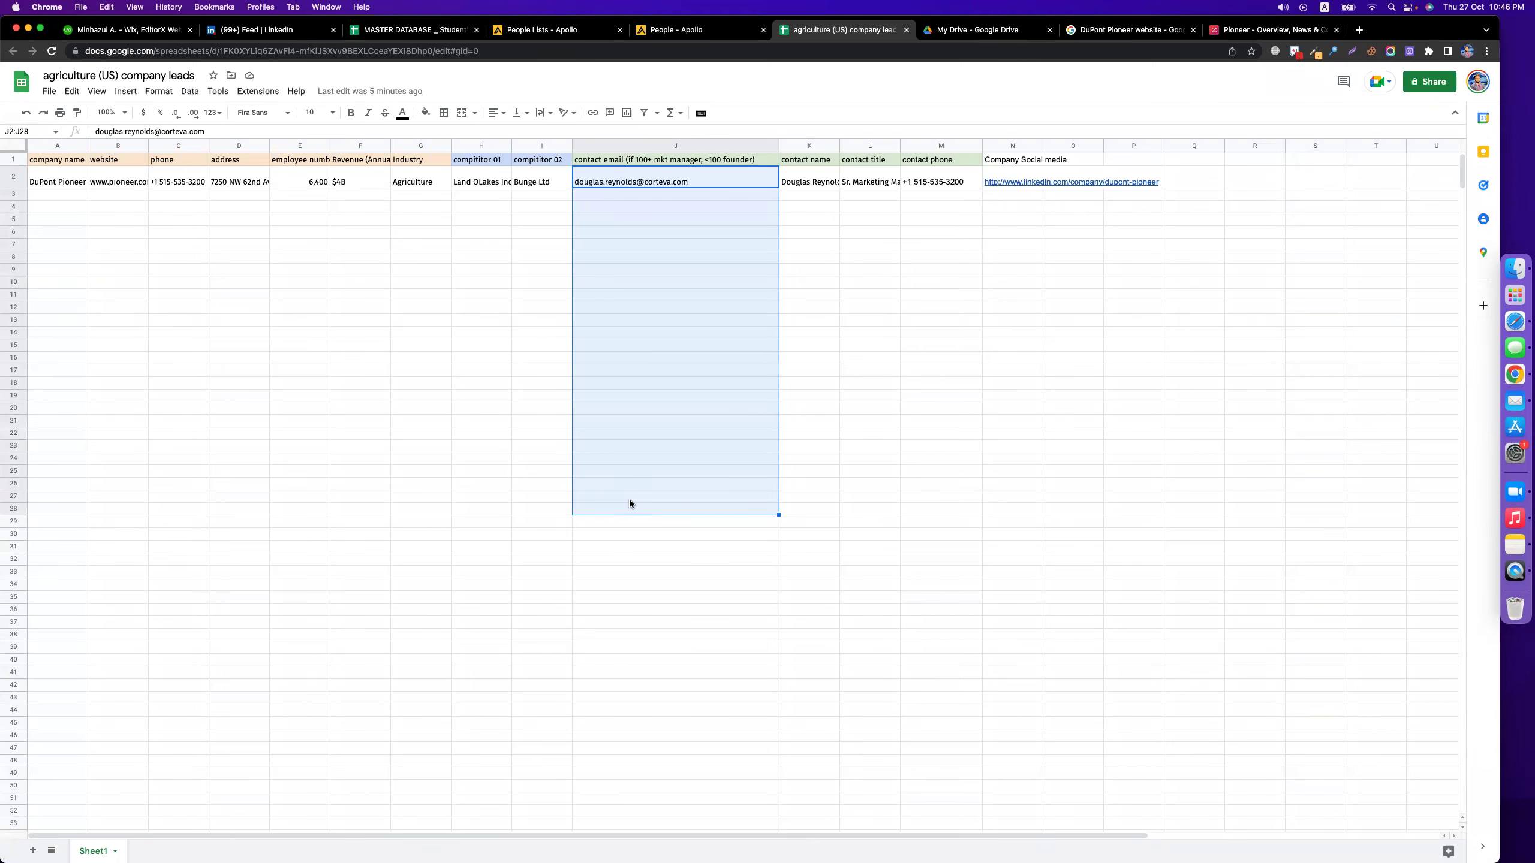
- Switch to Apollo, start a bulk email to the 25 selected people, and load Gmail in a new browser tab
left_click(664, 31)
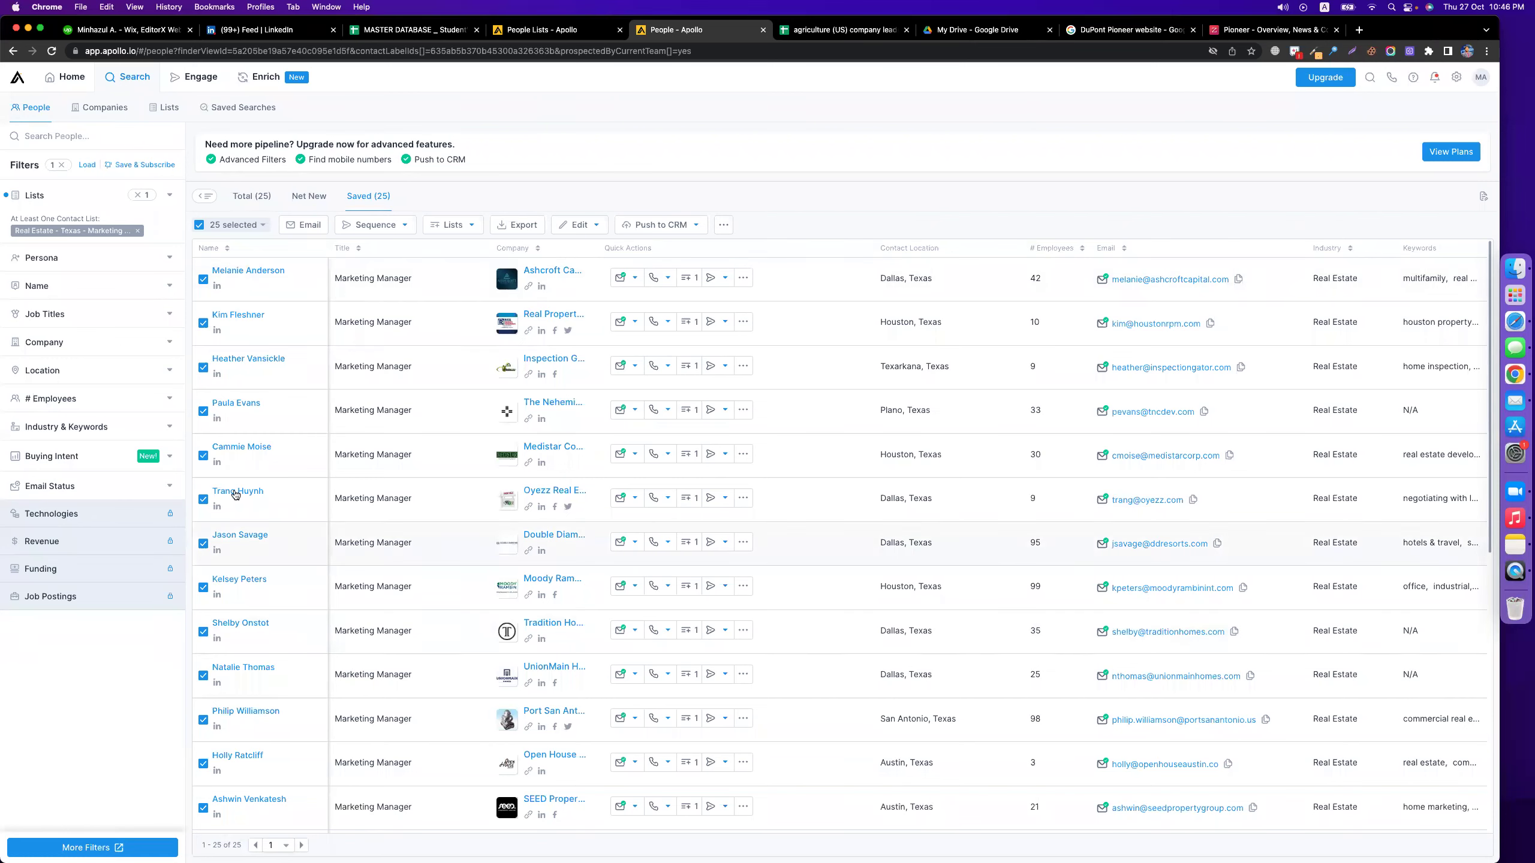
left_click(300, 227)
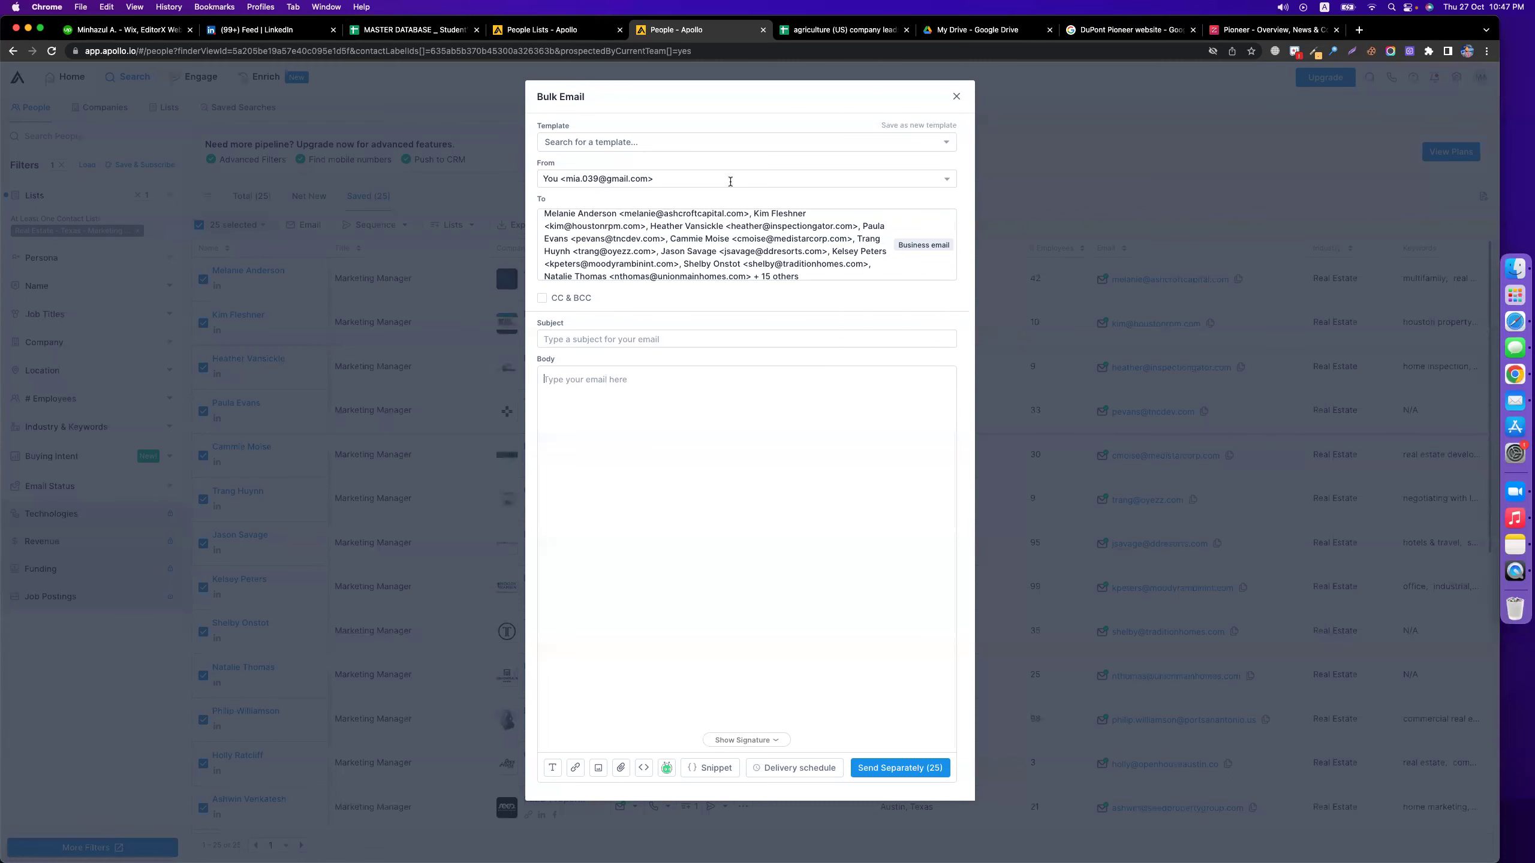
left_click(1359, 29)
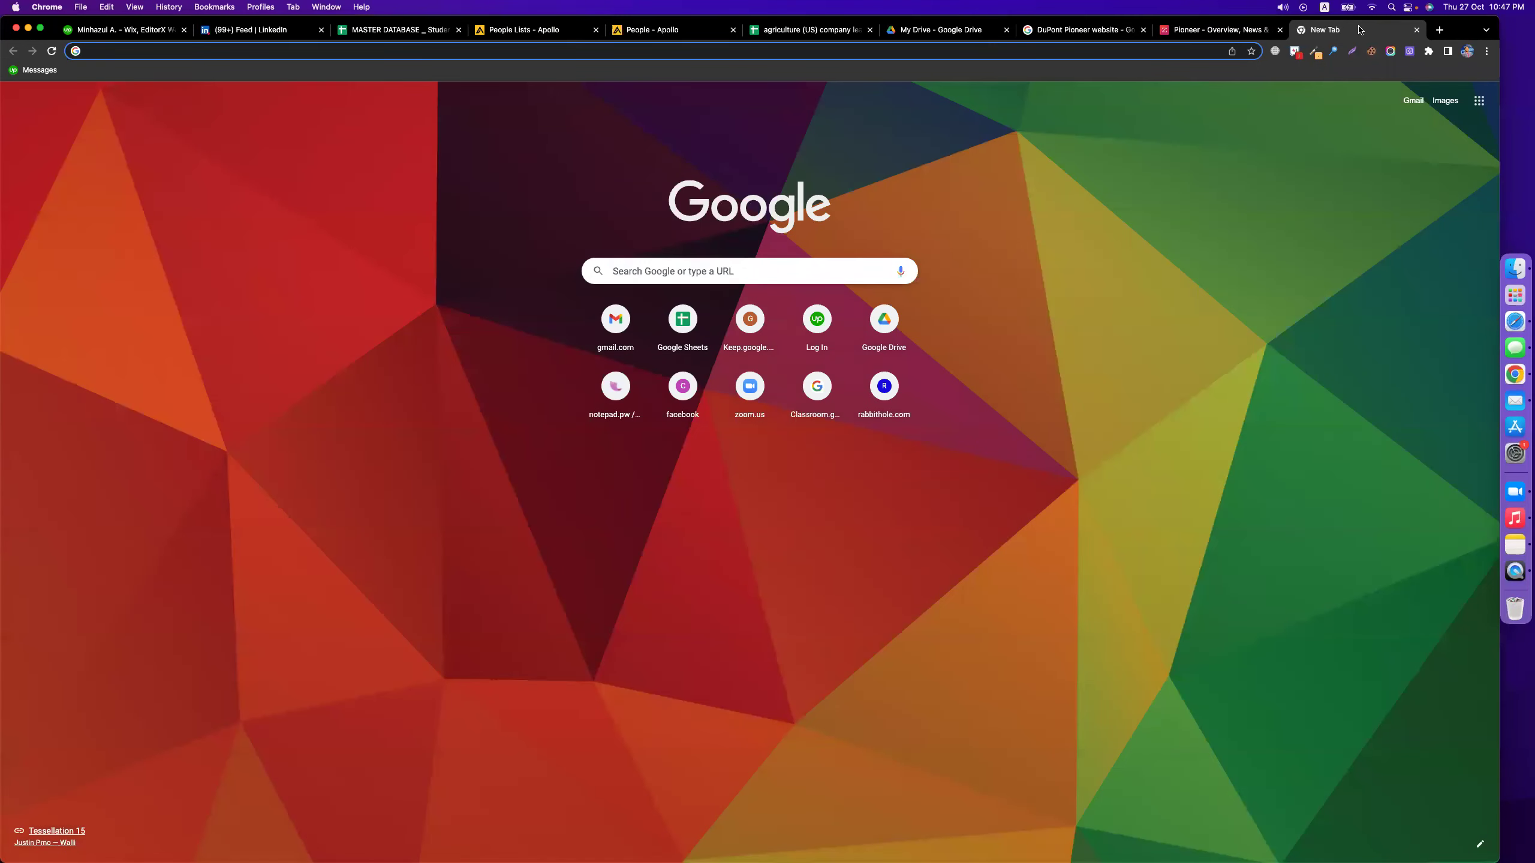
type("gmail")
key("Return")
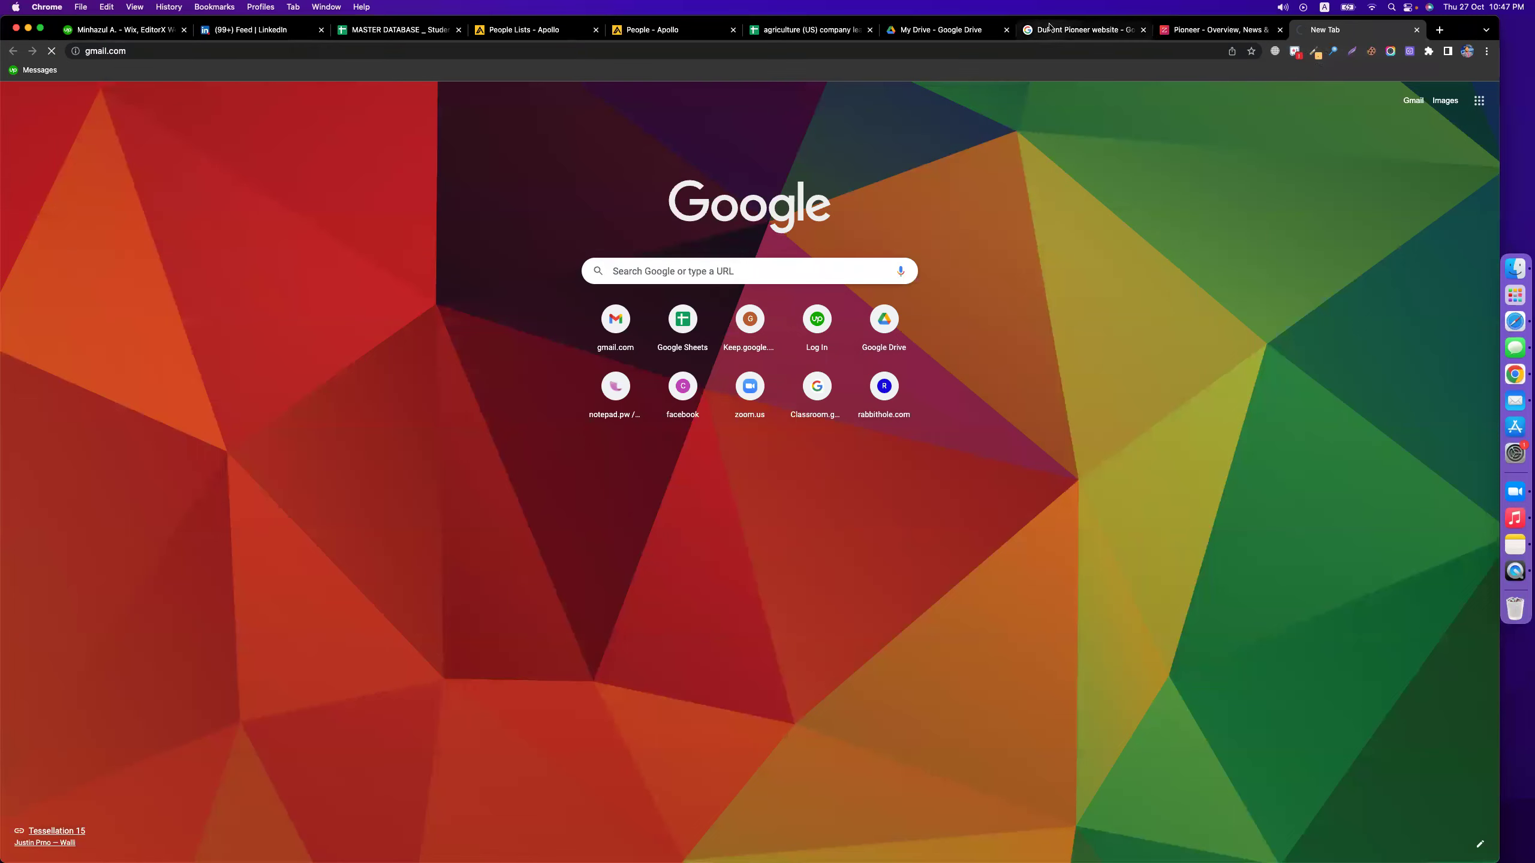
- Return to the agriculture company leads sheet and review the contact email column
left_click(808, 29)
left_click(919, 349)
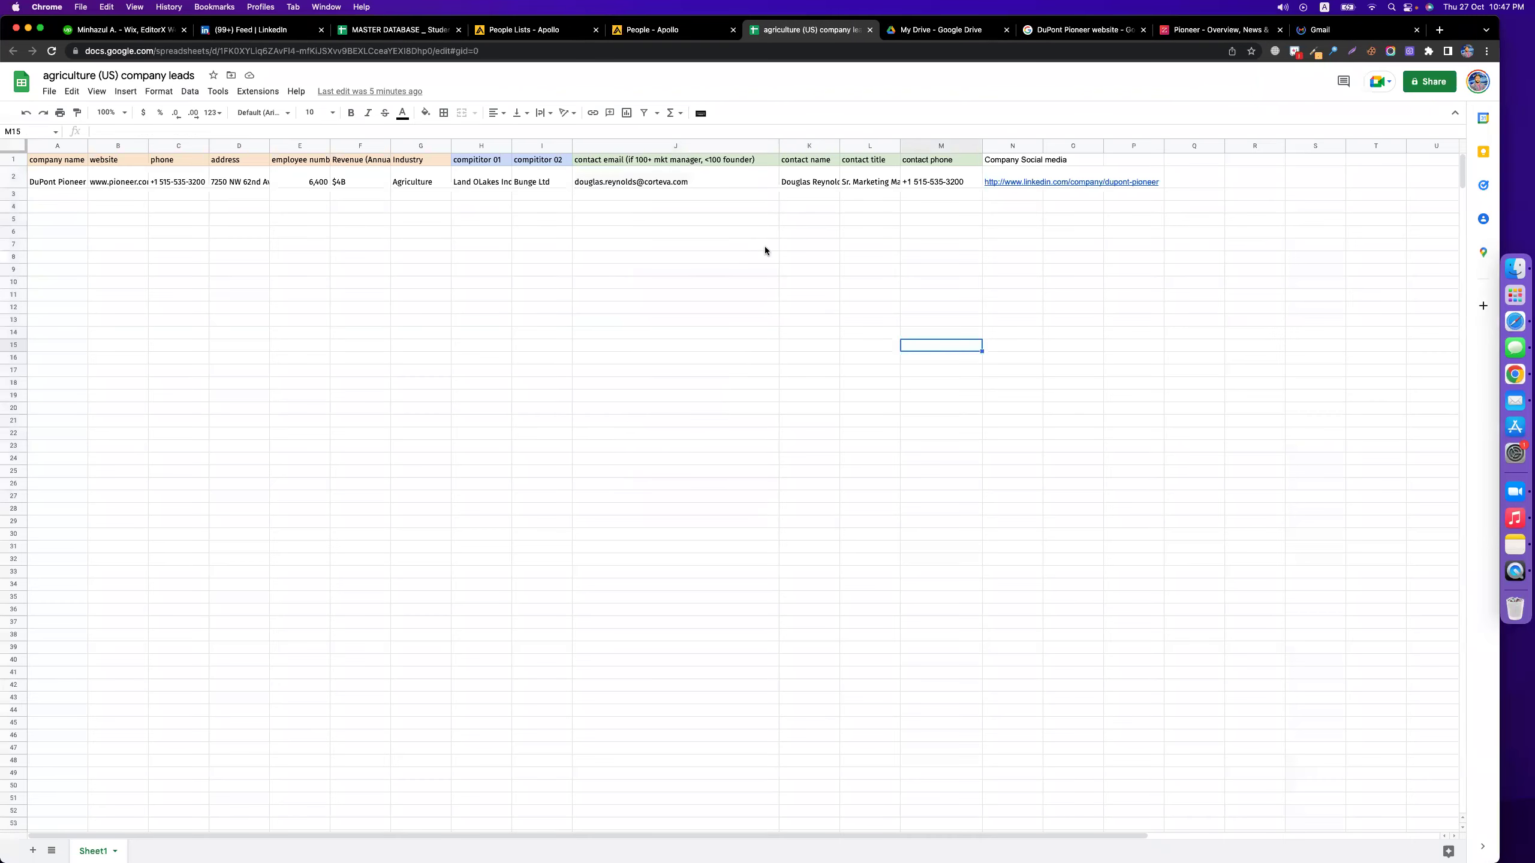
left_click_drag(720, 185, 730, 671)
left_click(944, 488)
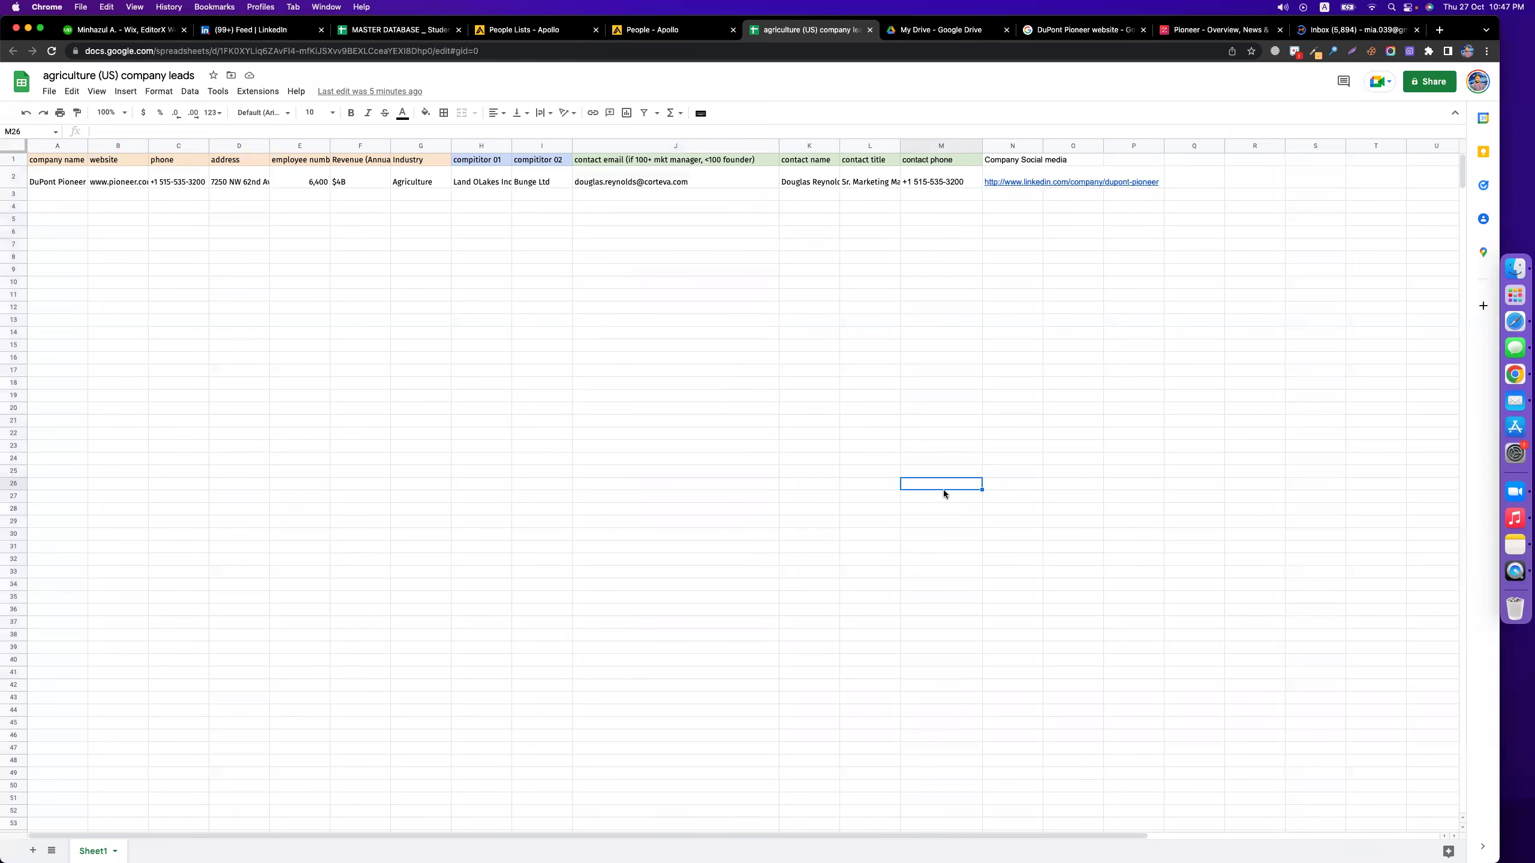
- Switch to Gmail, start a new message and close it empty without sending
left_click(1350, 29)
left_click(99, 127)
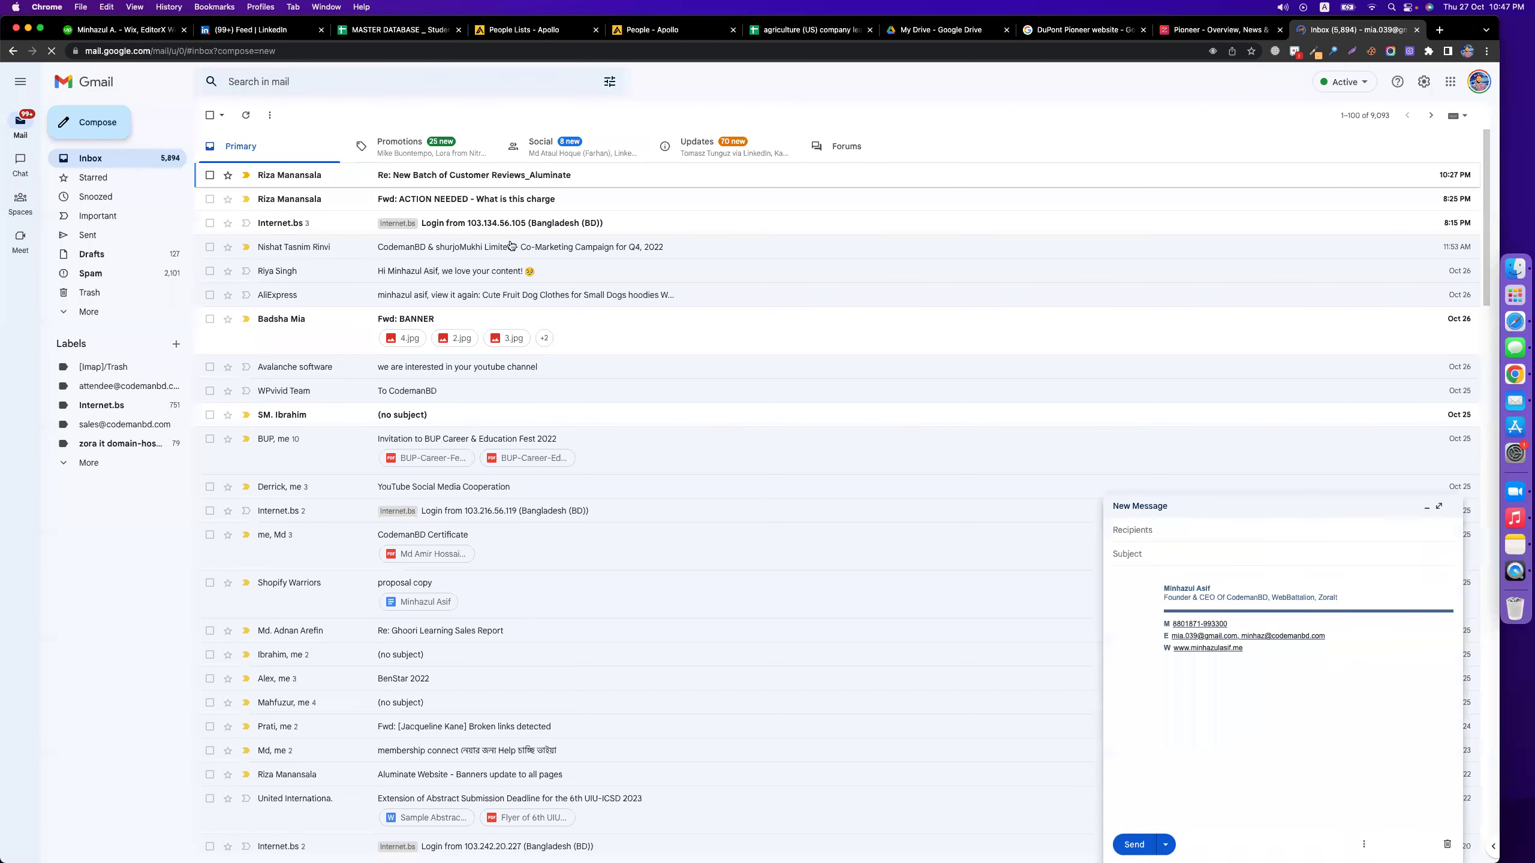
left_click(1143, 587)
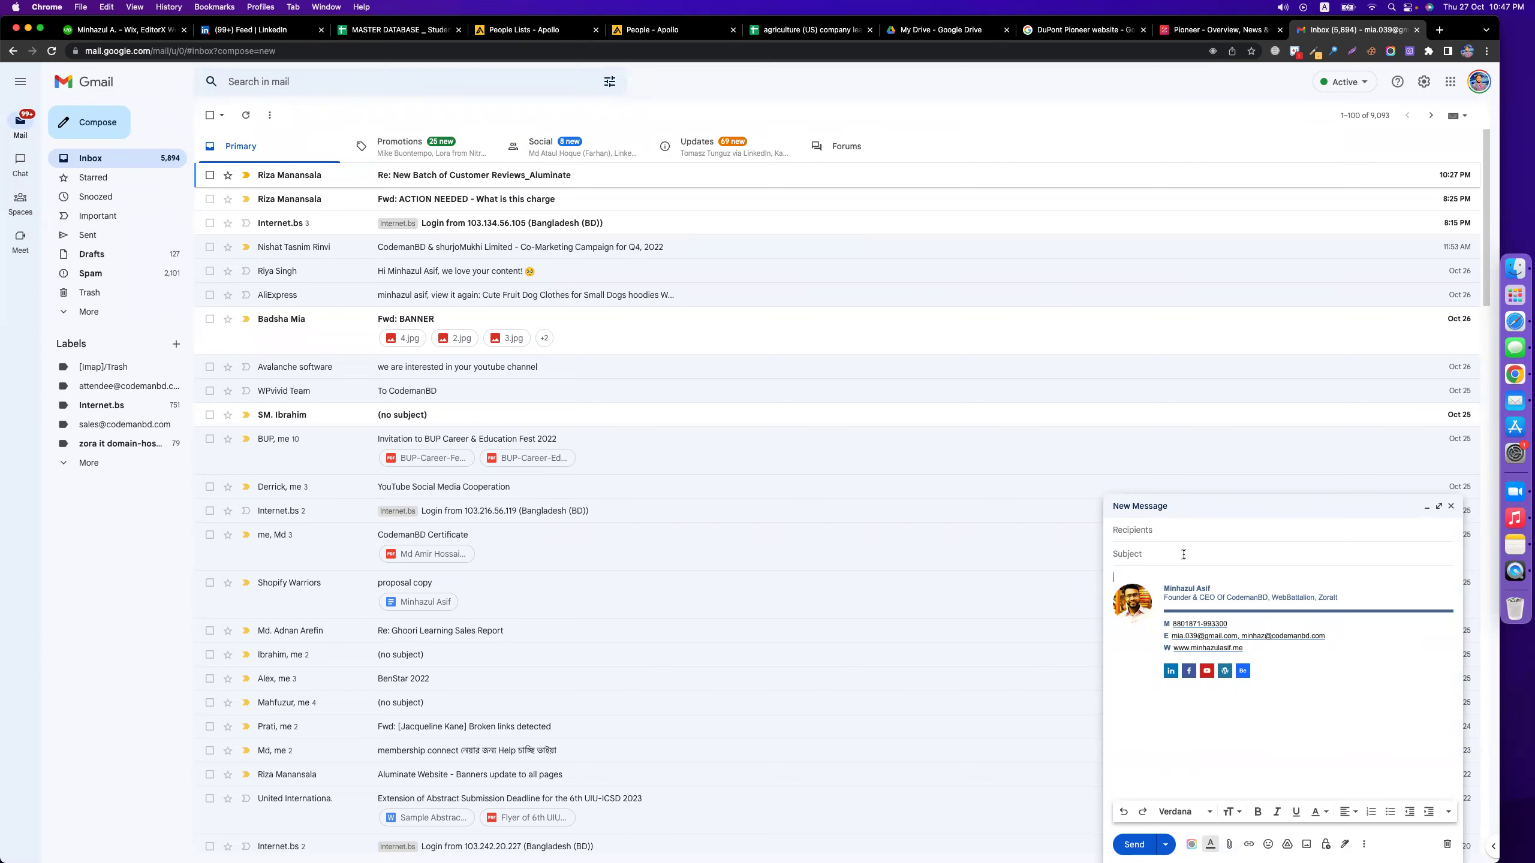
left_click(1452, 509)
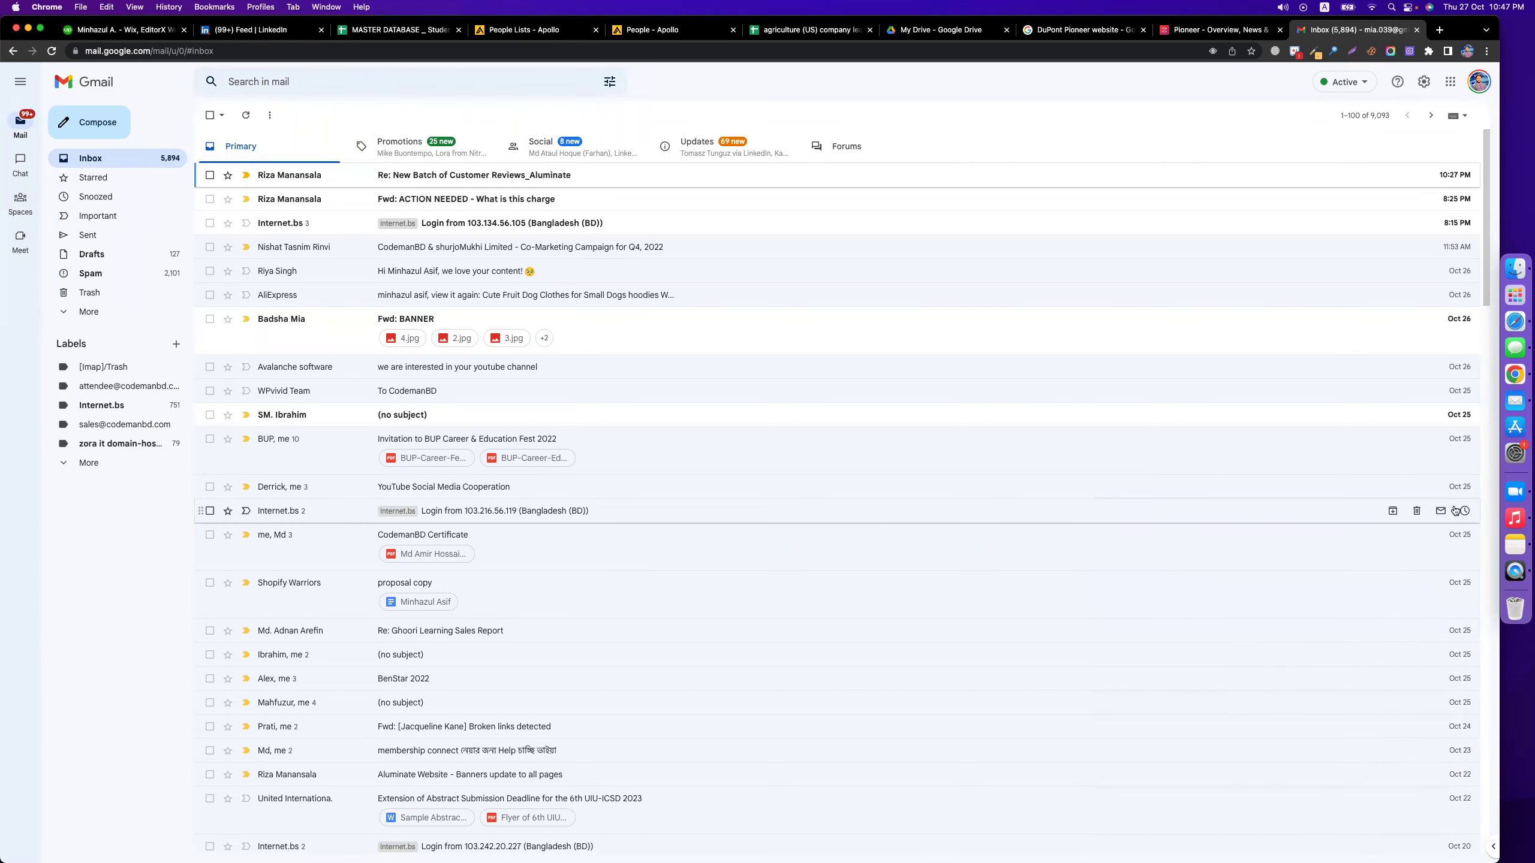
- Return to the Apollo bulk email and examine its recipient addresses and the available sender accounts
left_click(679, 34)
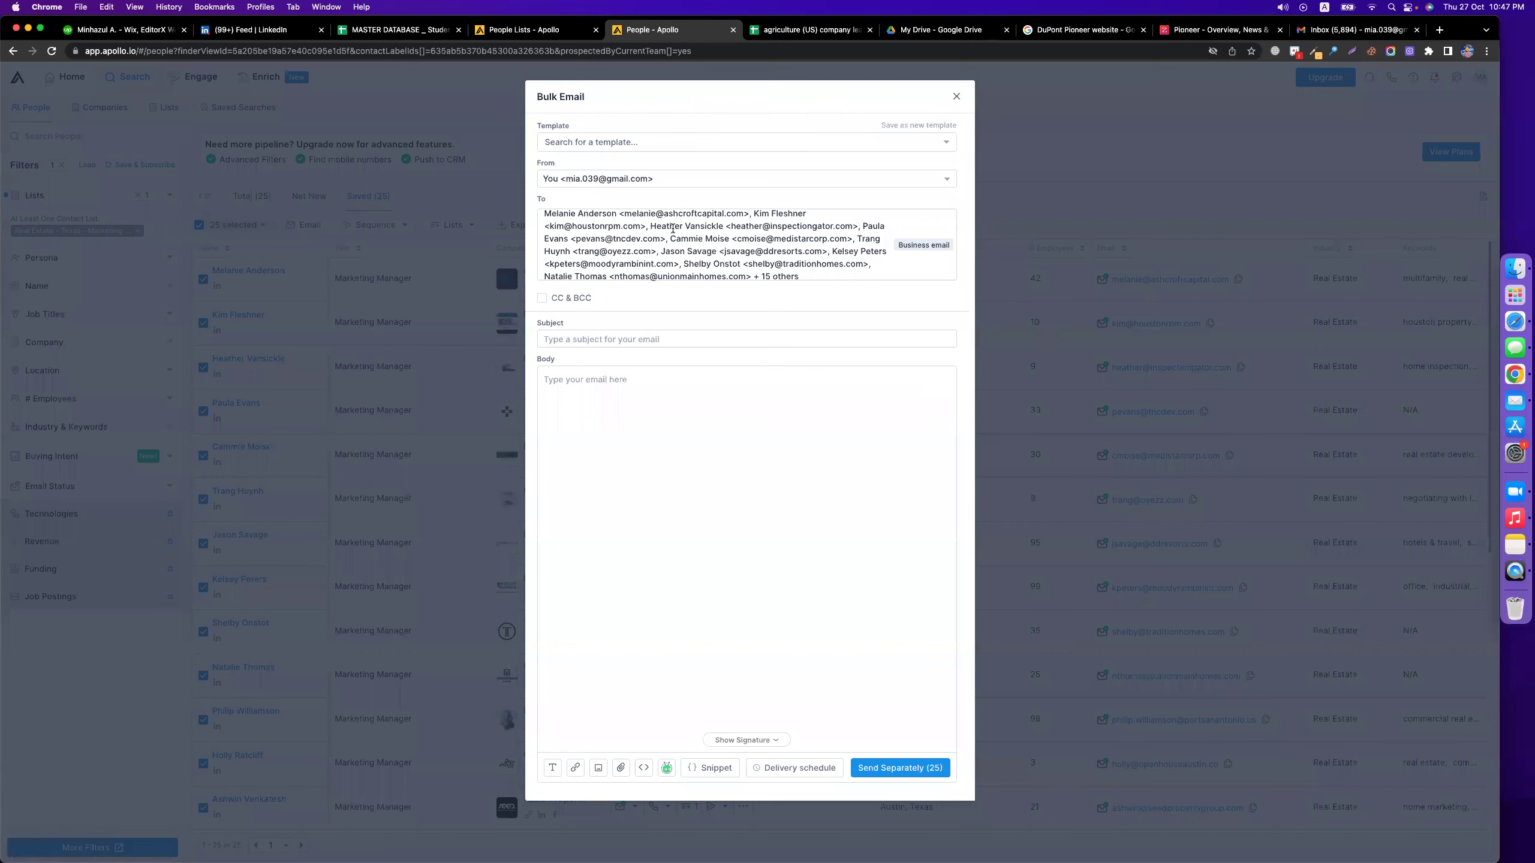
left_click_drag(624, 216, 741, 217)
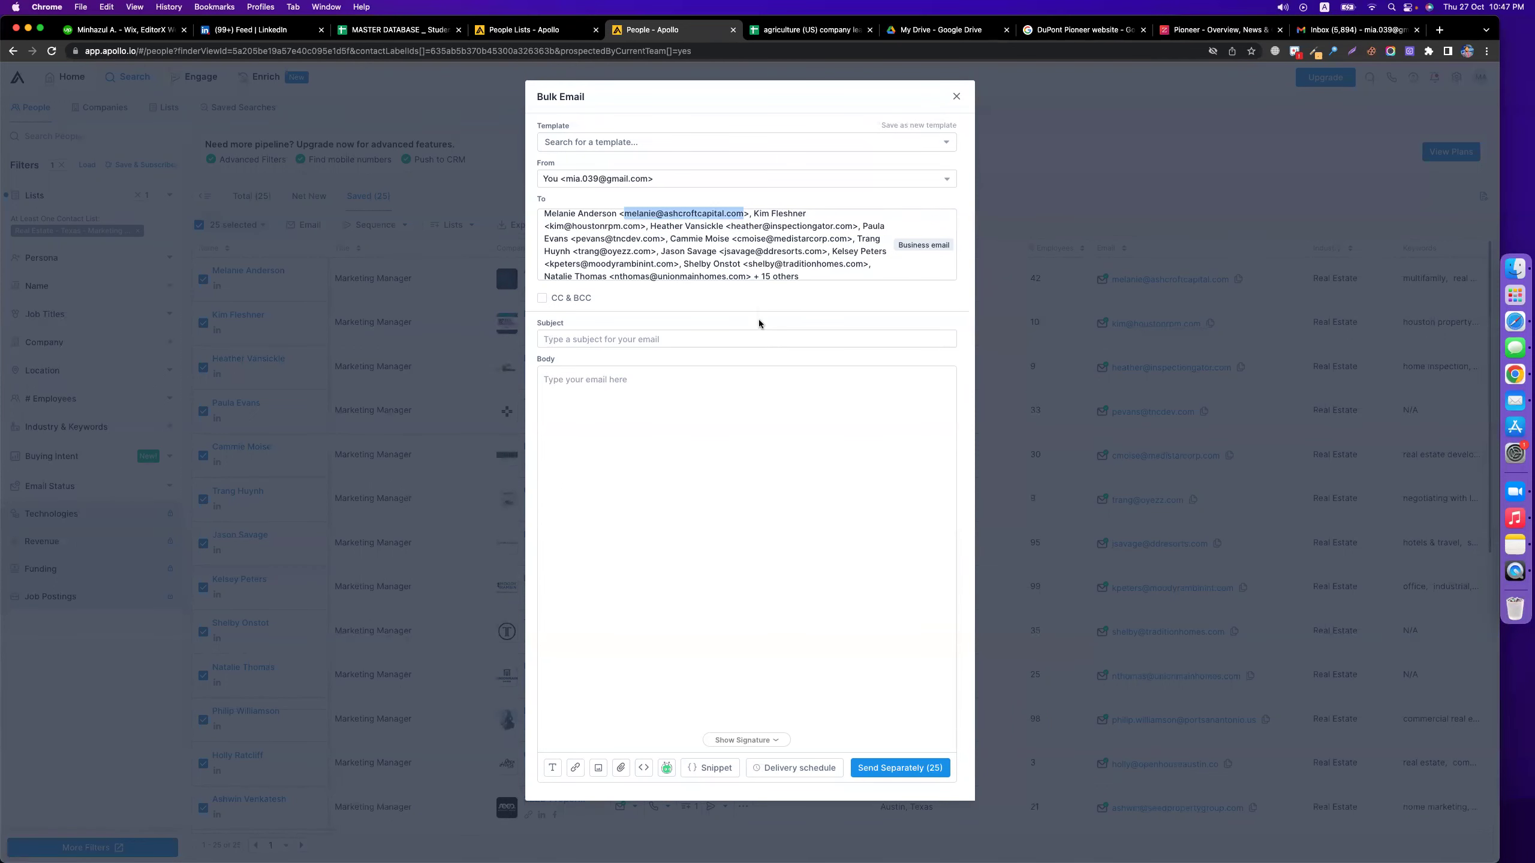
left_click(572, 180)
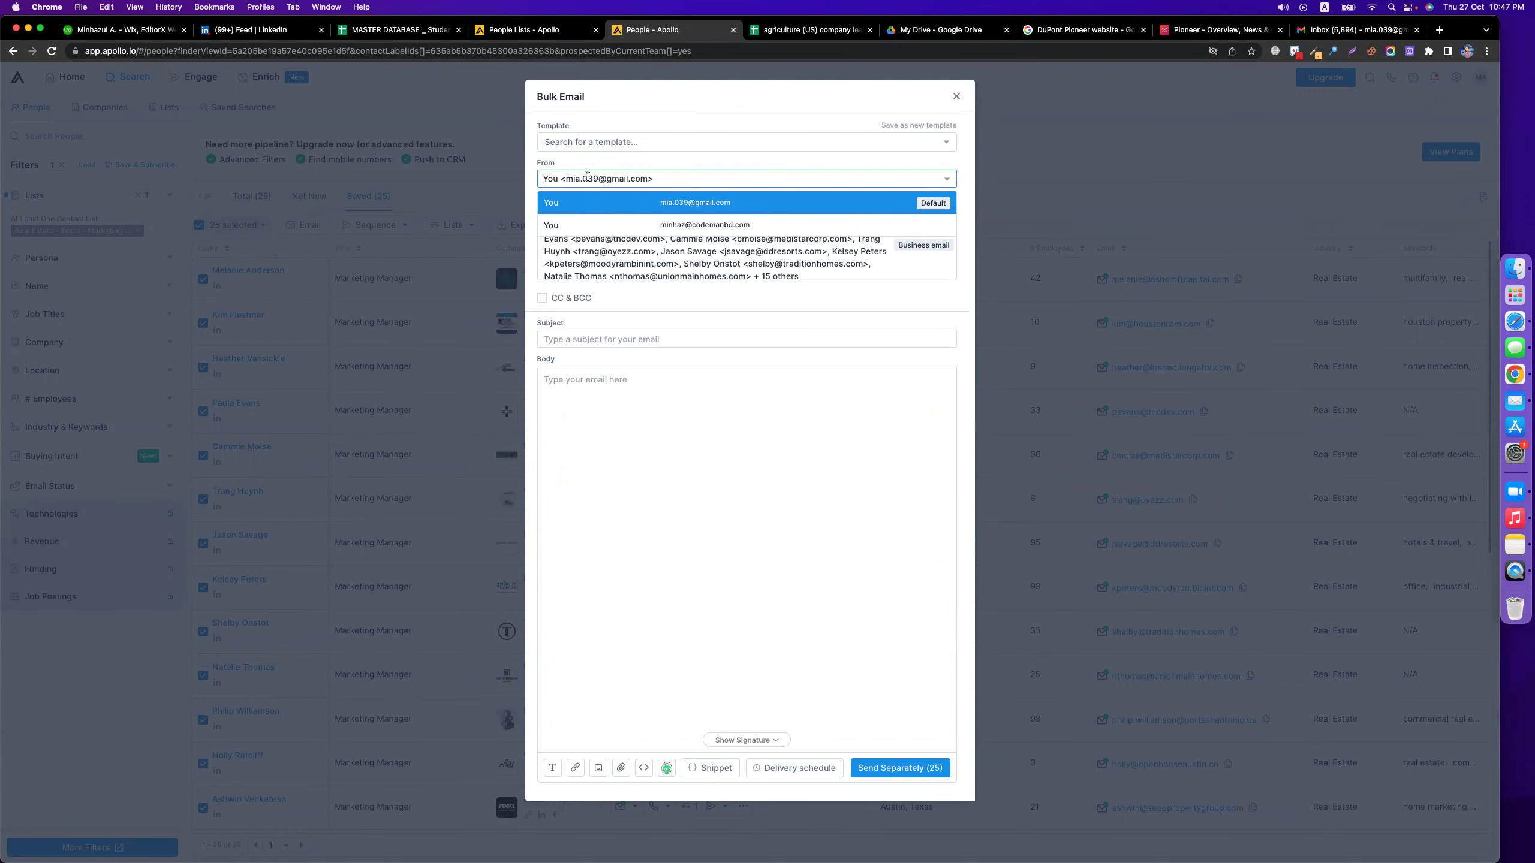
left_click(684, 405)
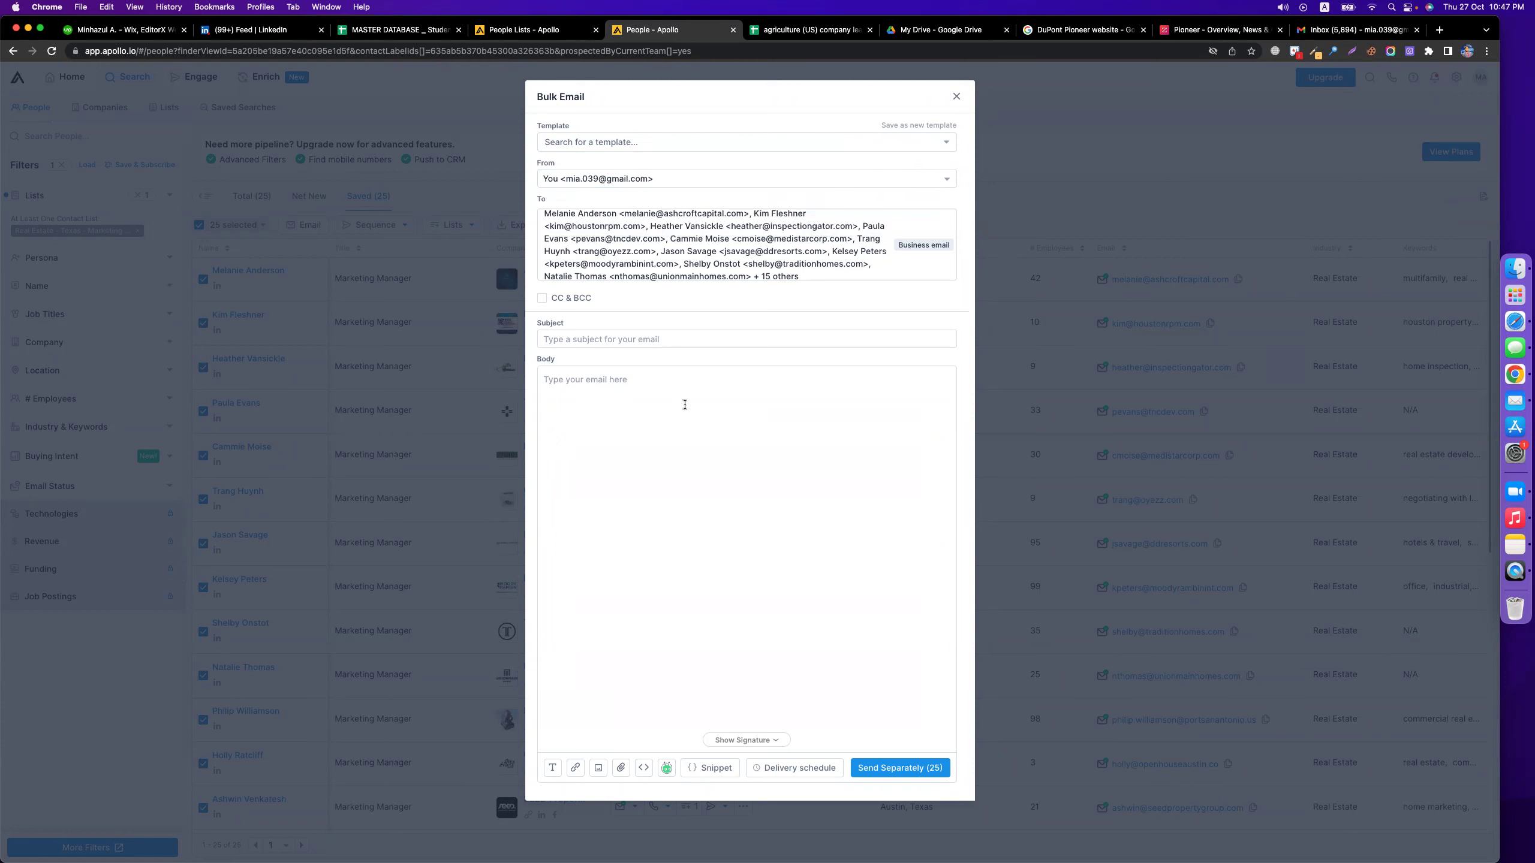
- Give the bulk email the subject "Real estate software Ready for you" and begin the body with "Hi there," and "I have a real estate software"
left_click(617, 338)
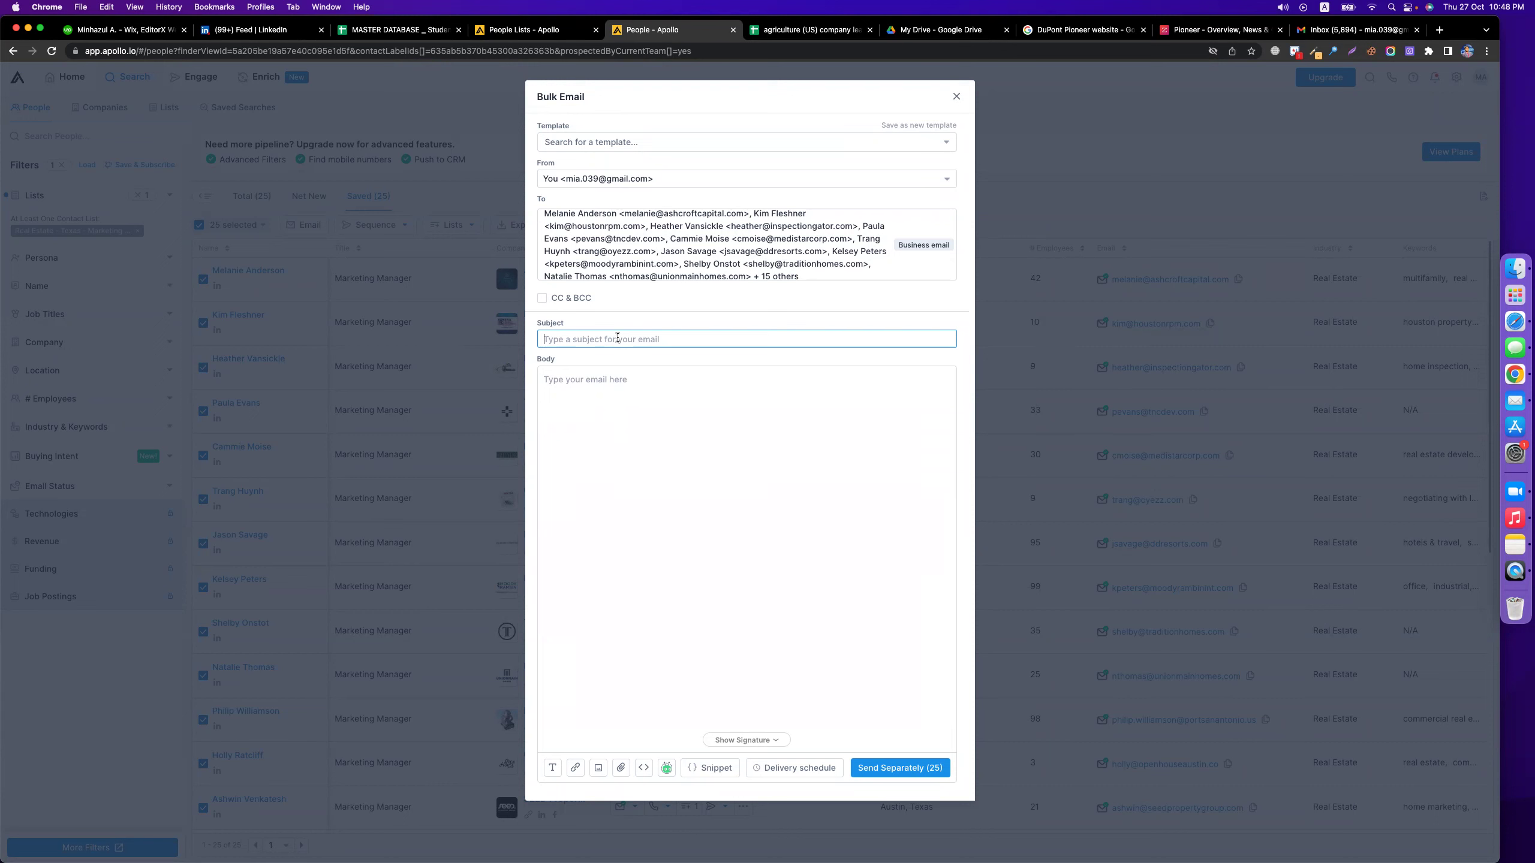
type("Real estate software Ready for you")
left_click(616, 410)
type("Hi ther")
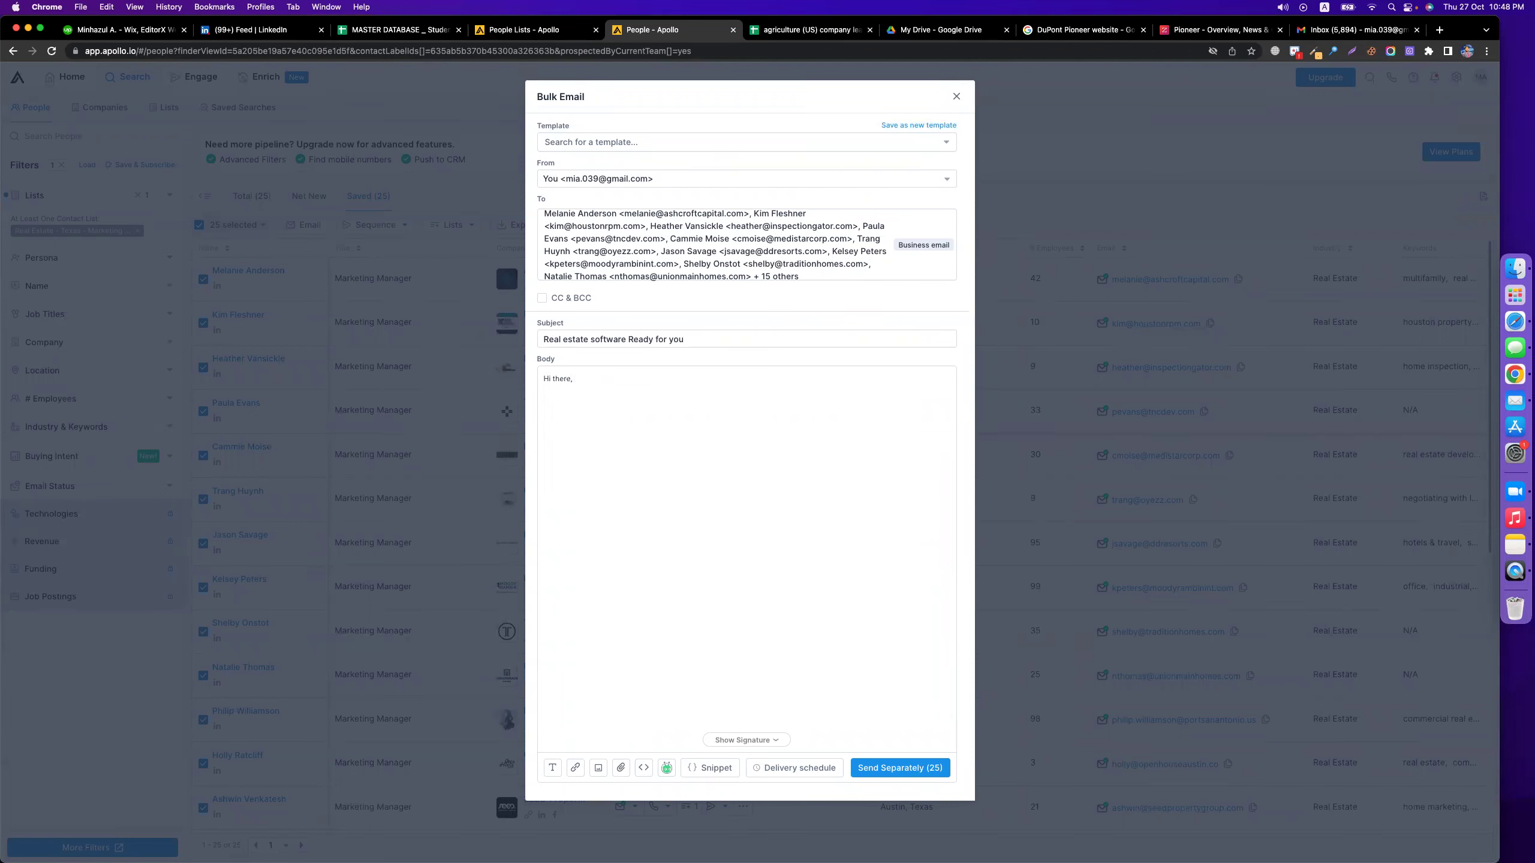
type("e,")
key("Return")
key("Return")
type("I have a free  a real estate software")
left_click(790, 29)
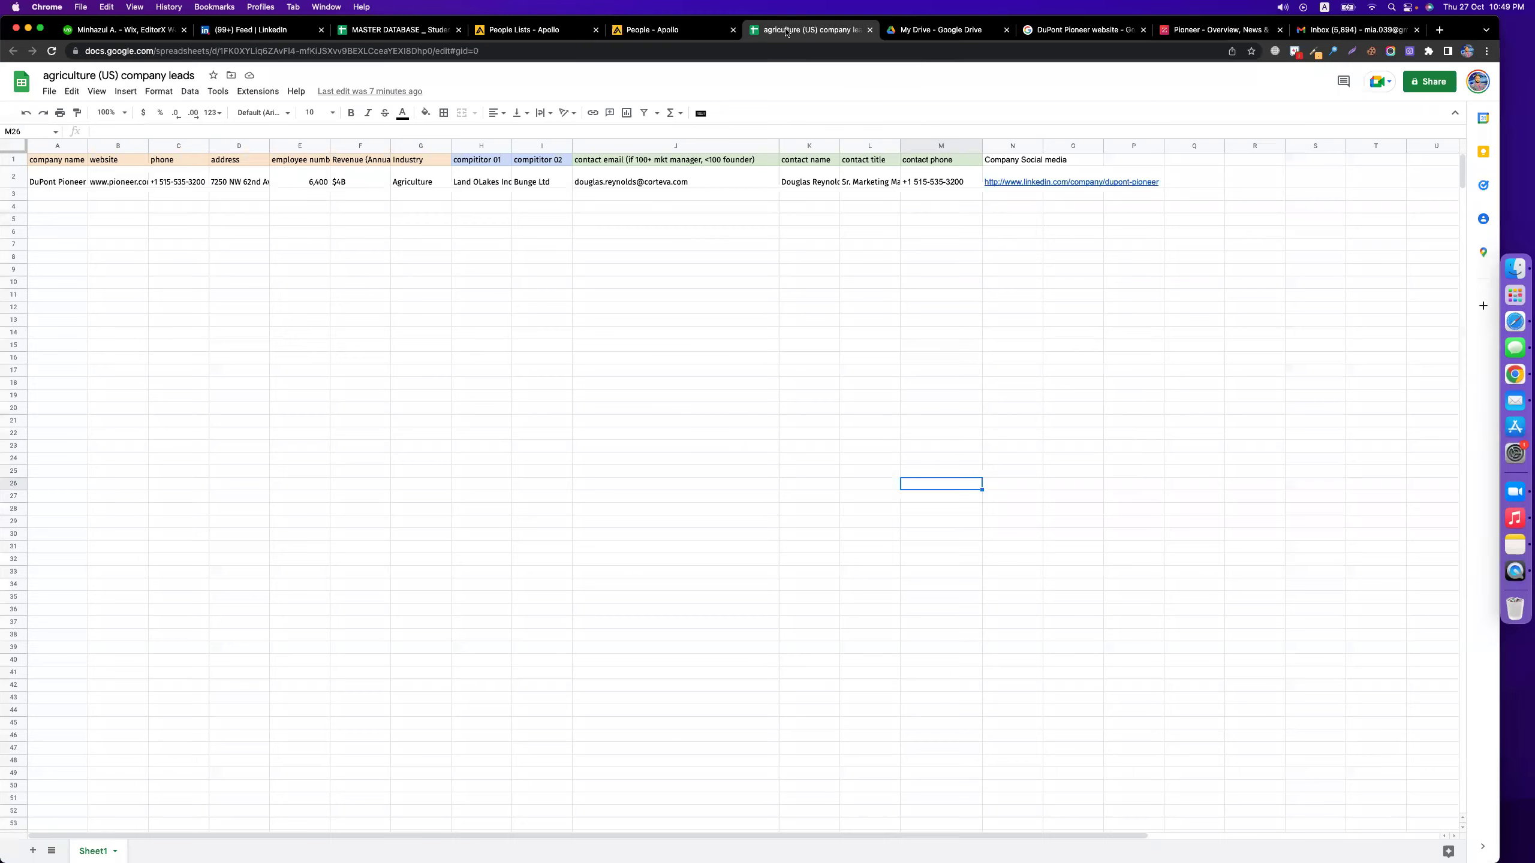
left_click(687, 30)
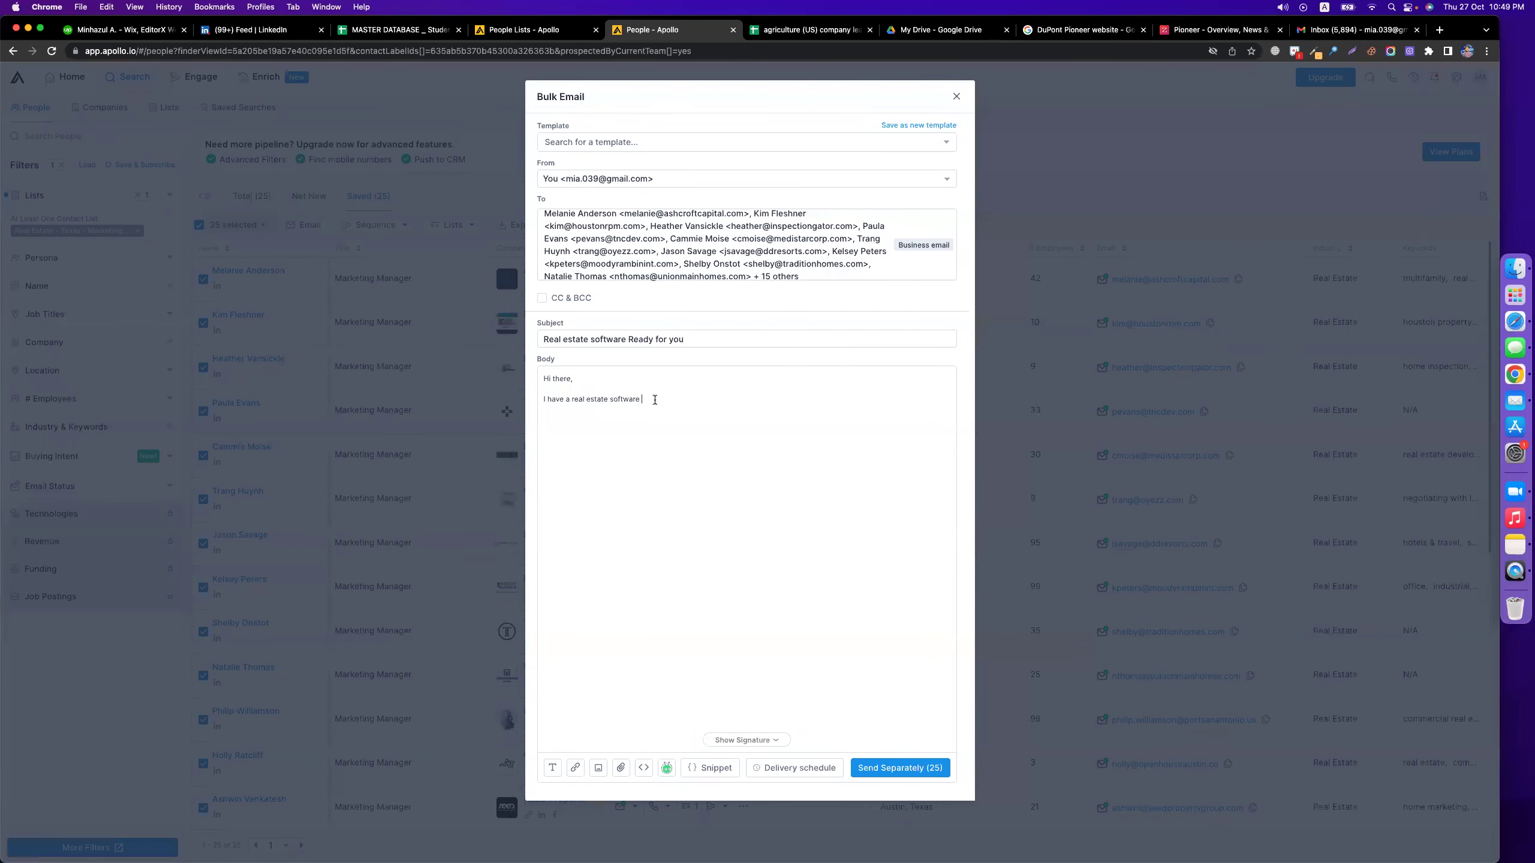
- Continue the email body with "which can give you a list of real estate building in texas. You can use it for free."
type("which")
type("can give a")
type("u a list of real estate build")
type("ing in texas. You can use")
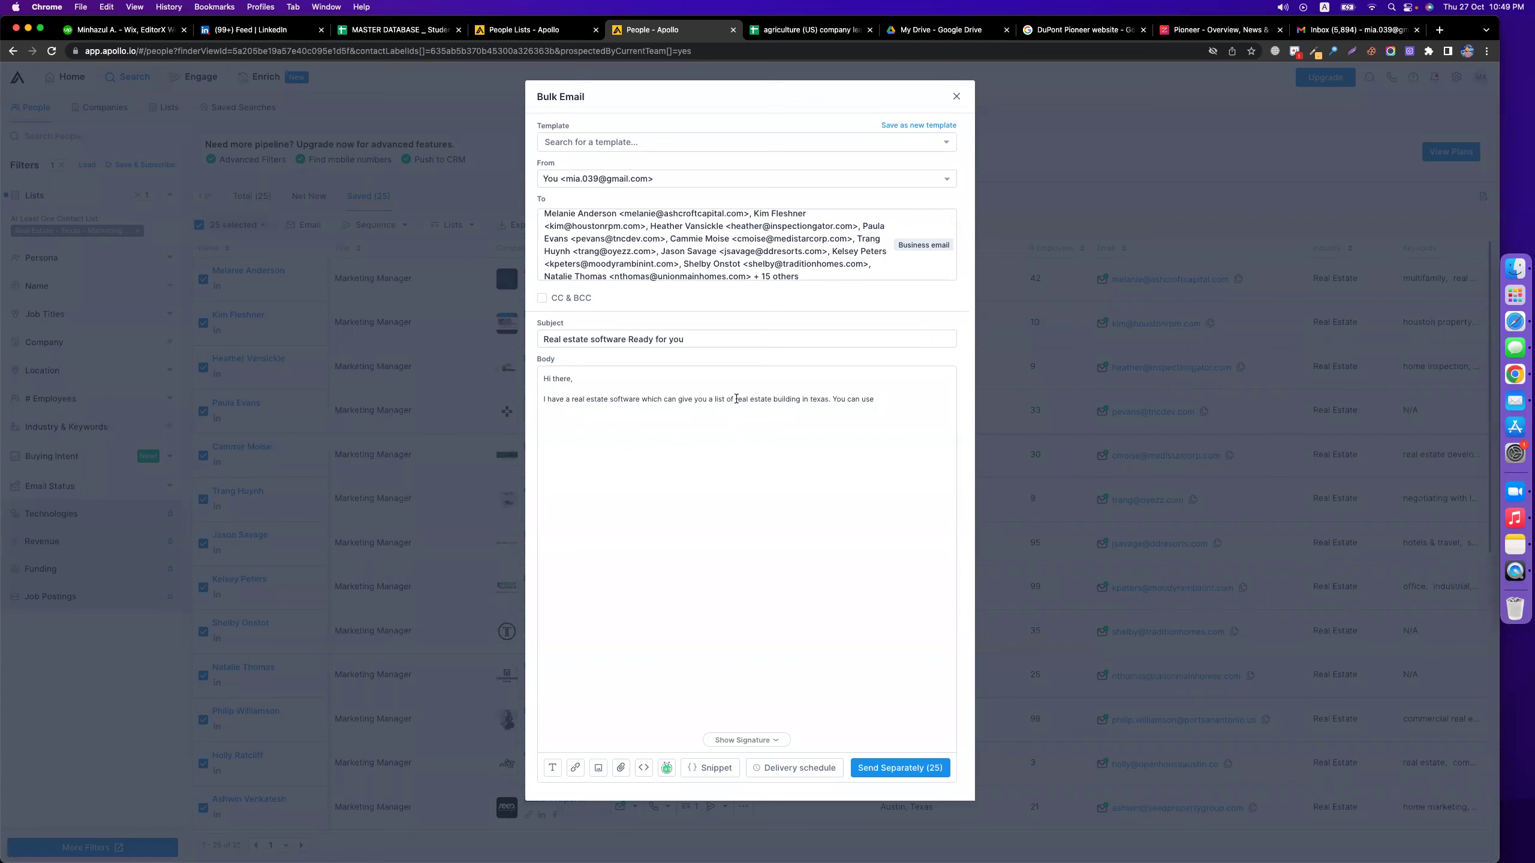
left_click_drag(736, 399, 798, 399)
left_click(829, 399)
type("You can use it for free. ")
- Add "If you are interested please email me back." to the body and sign off with "Thanks" and the sender's full name
type("If you a")
type("re interested ")
type("please emi")
type("ail me ")
type("back.")
type("Thanks")
type("Minha")
type("zul Asif")
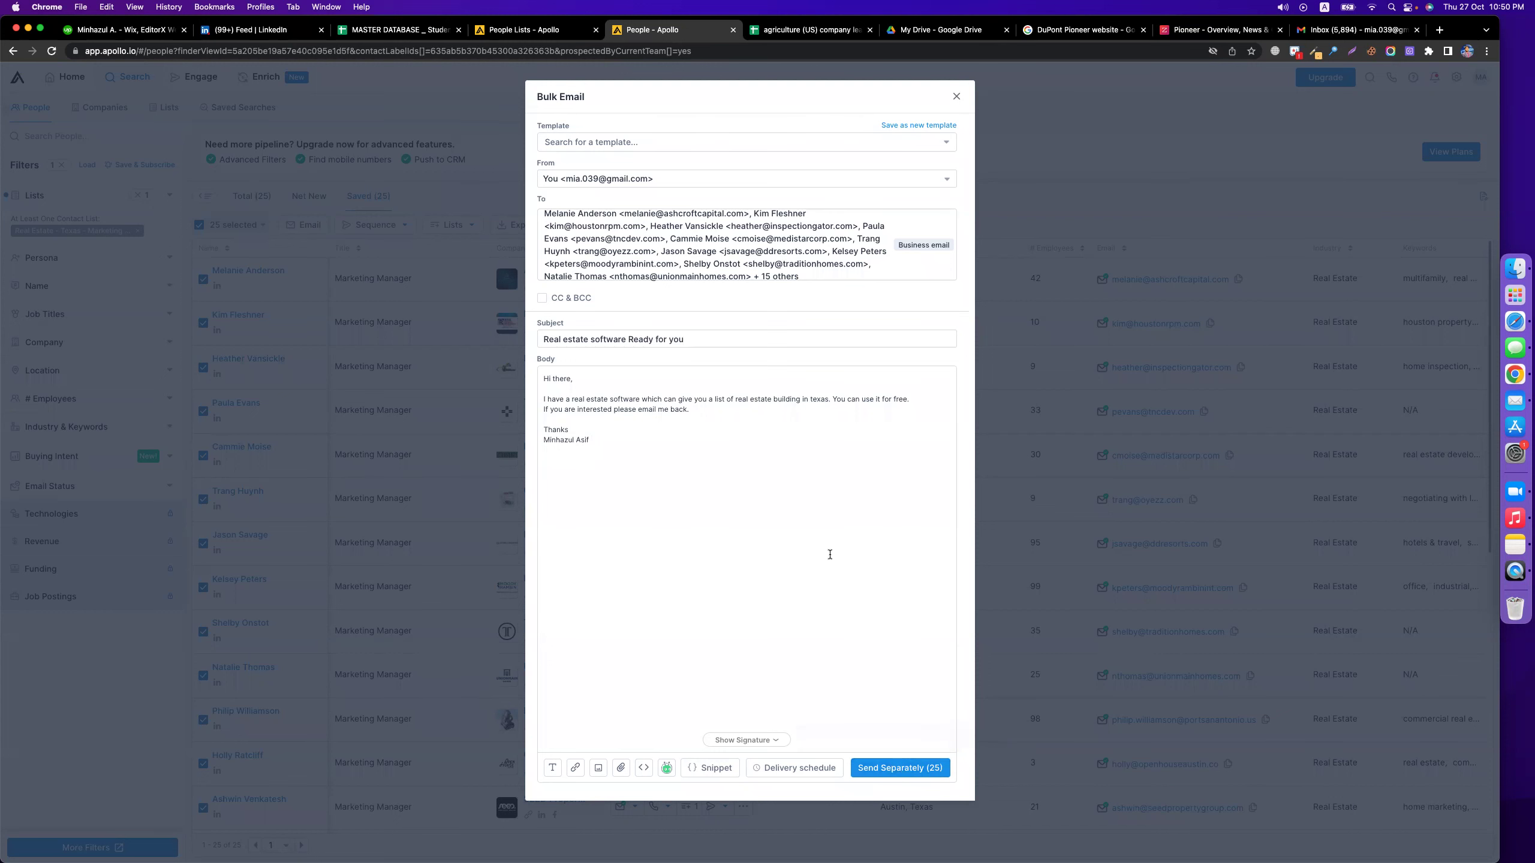
- Discard the unsent bulk email draft and return to the saved people list
left_click(955, 97)
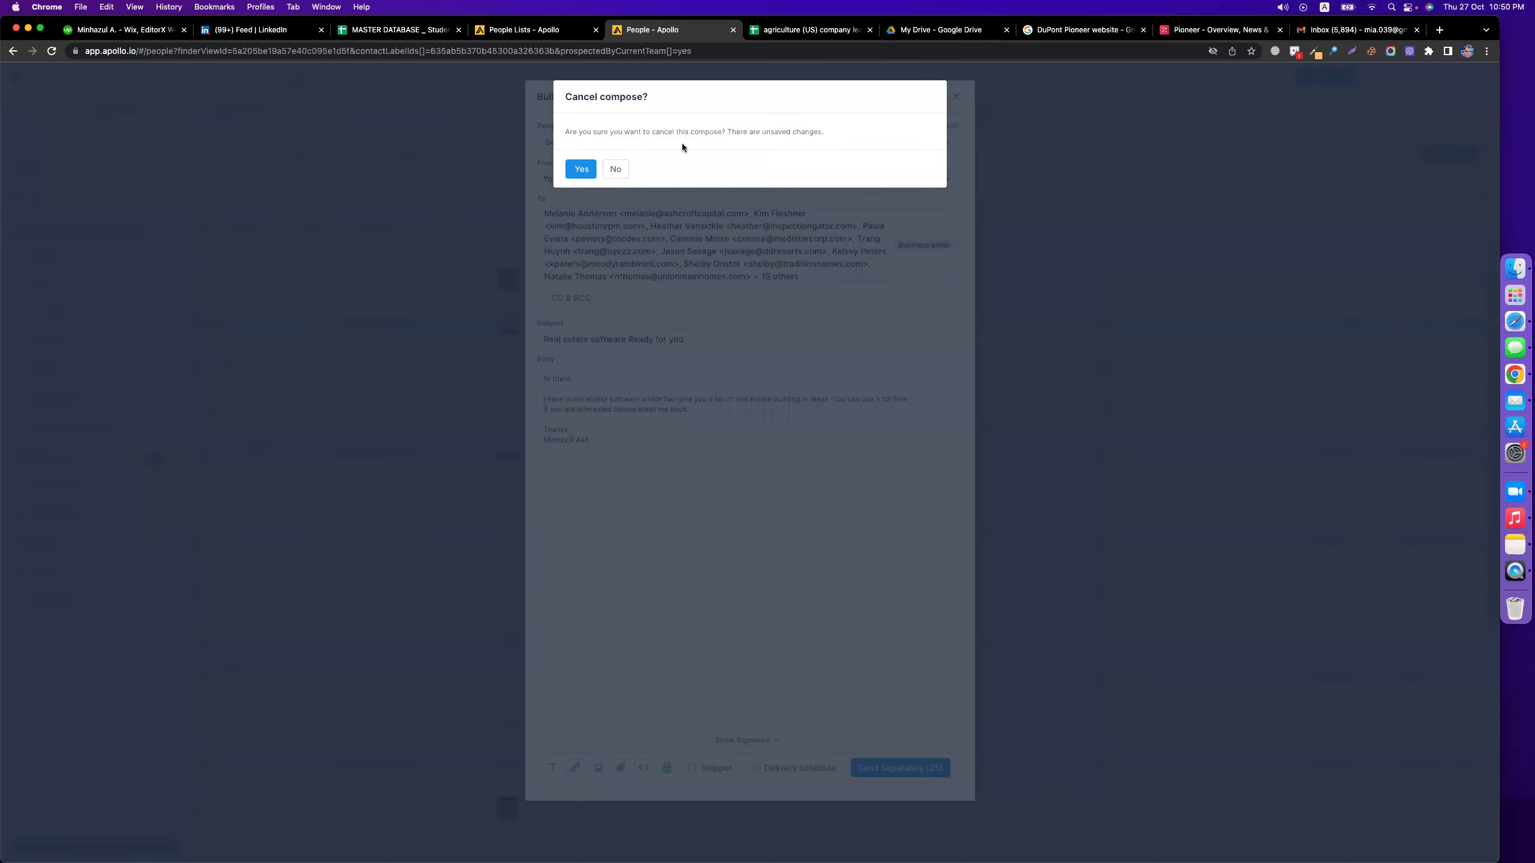
left_click(582, 170)
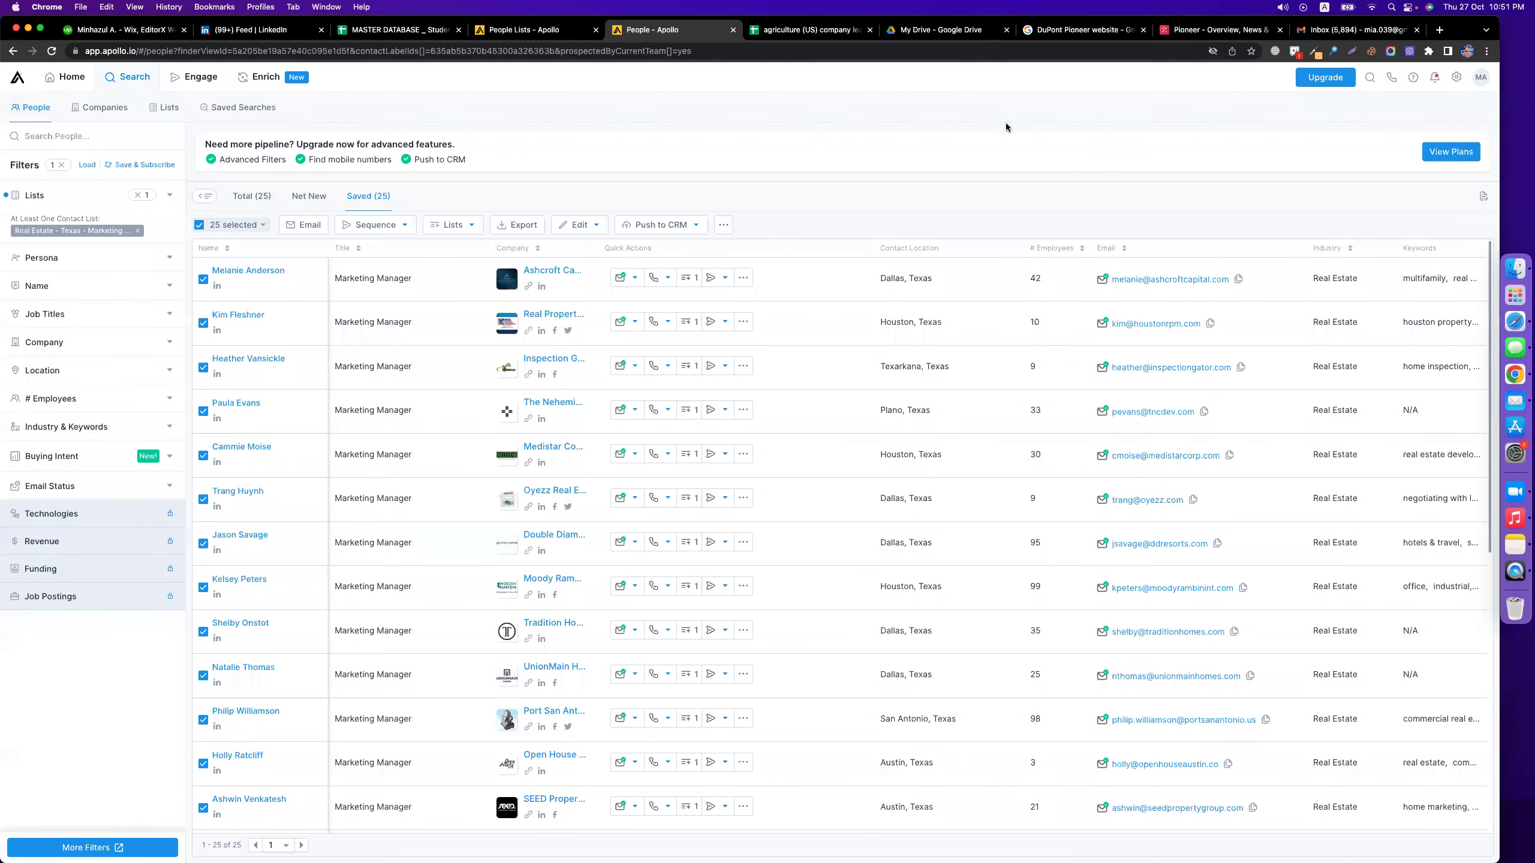
- Switch to the Gmail tab and load linkedin.com in it
left_click(1393, 31)
left_click(964, 51)
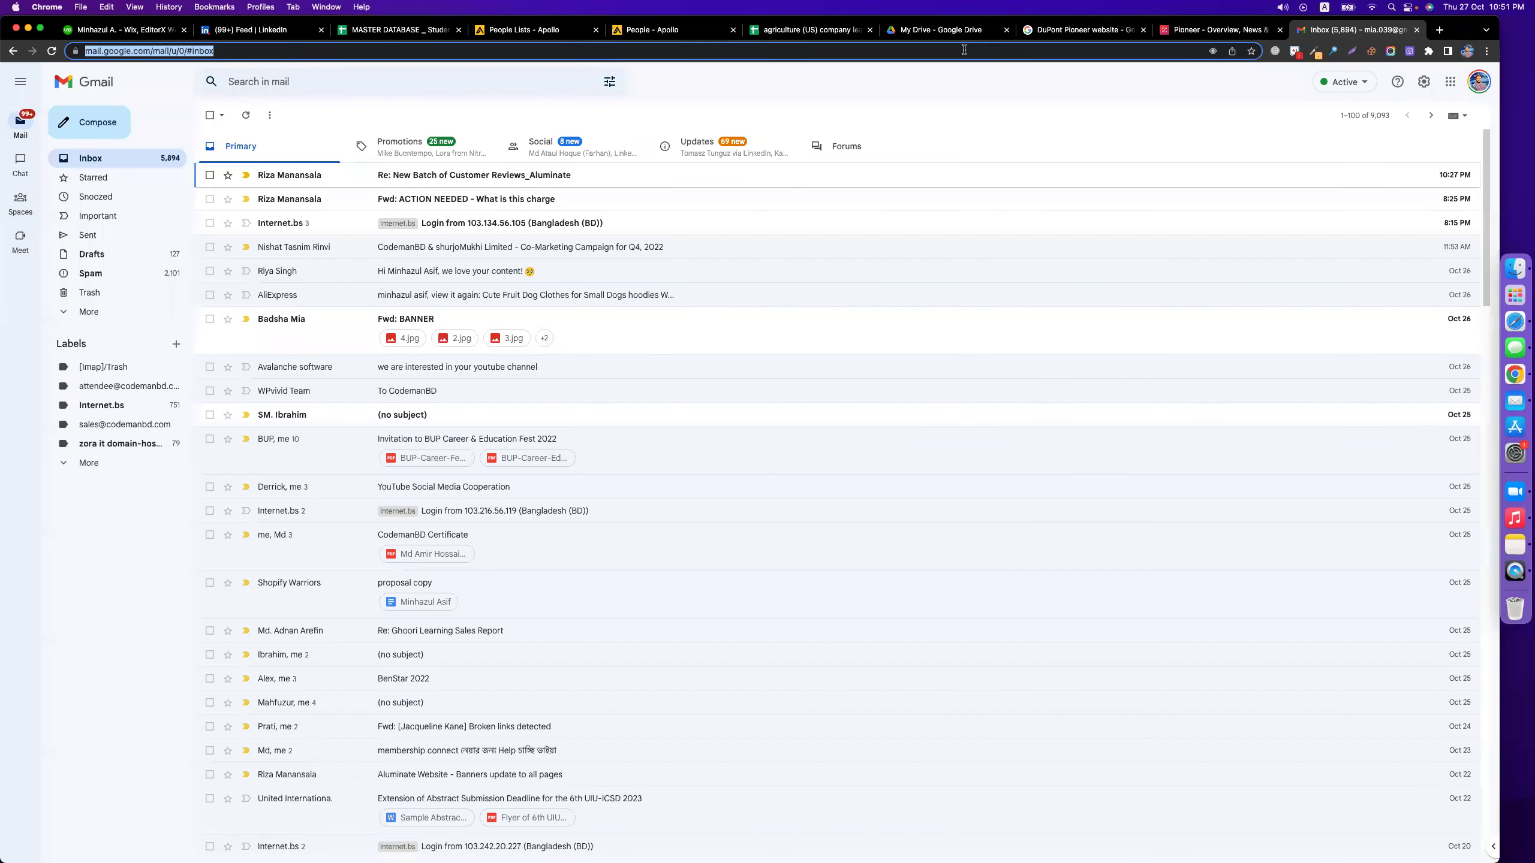
type("linkedin.com")
key("Return")
- Search Google for "apollo chrome extension" in a new tab and open the "Apollo.io: Email Finder and Open Tracker" store listing
key("super+t")
type("apoll")
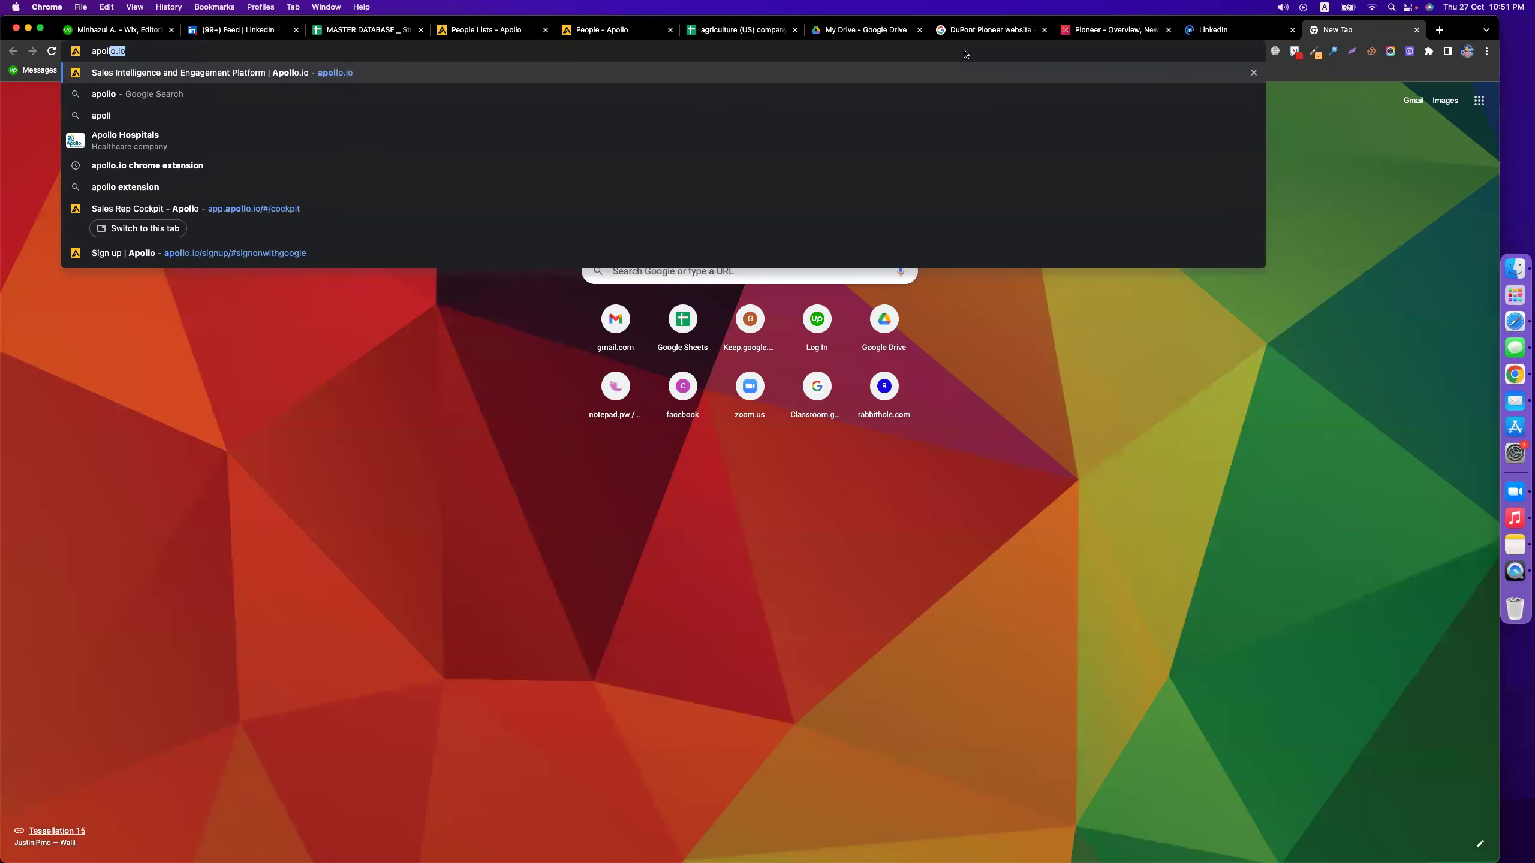
type("o chrome")
key("Return")
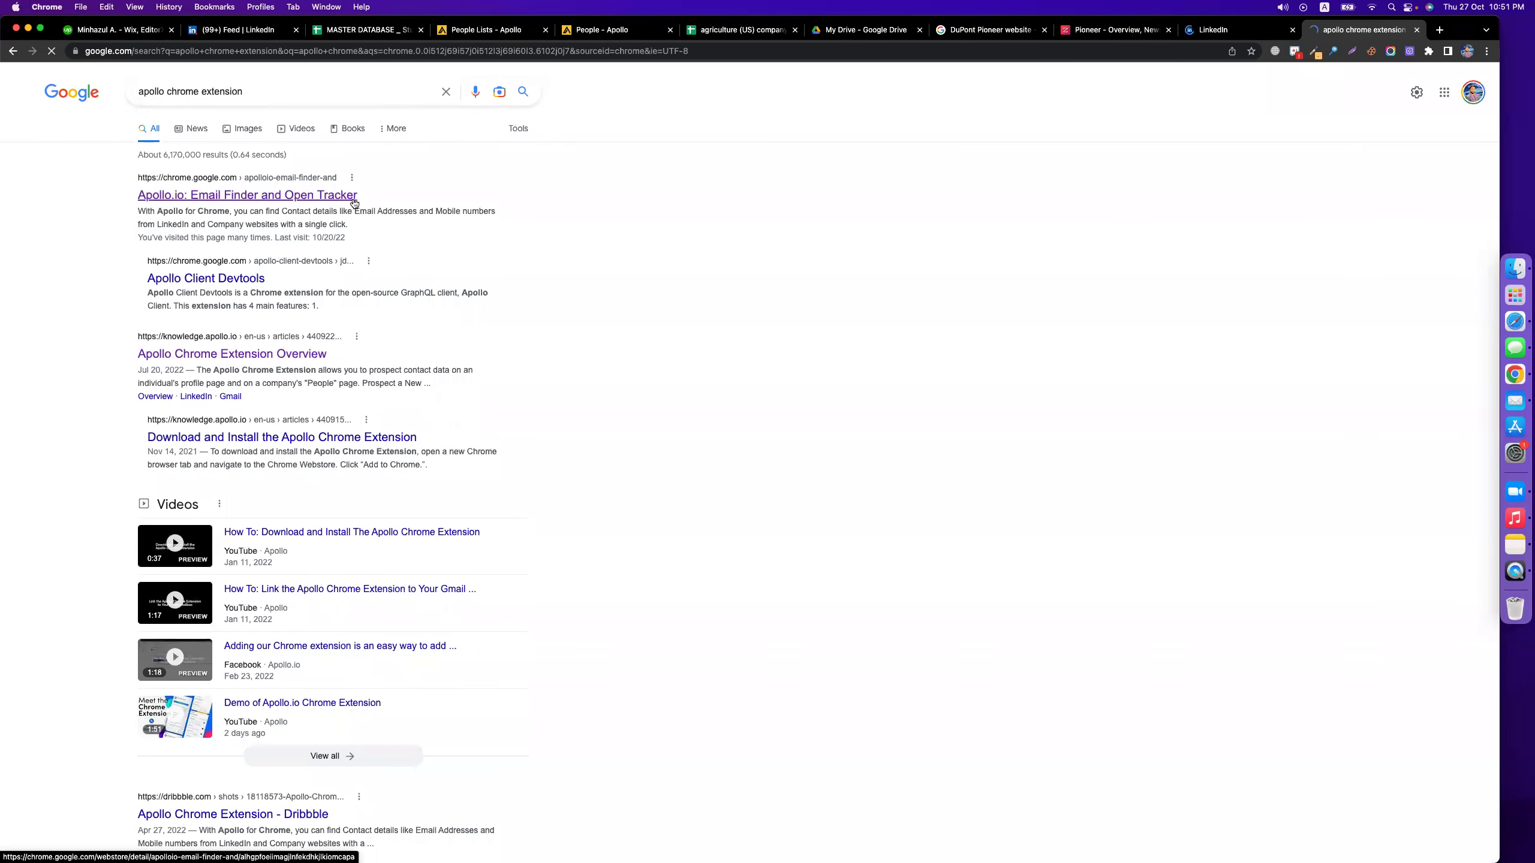
left_click(354, 202)
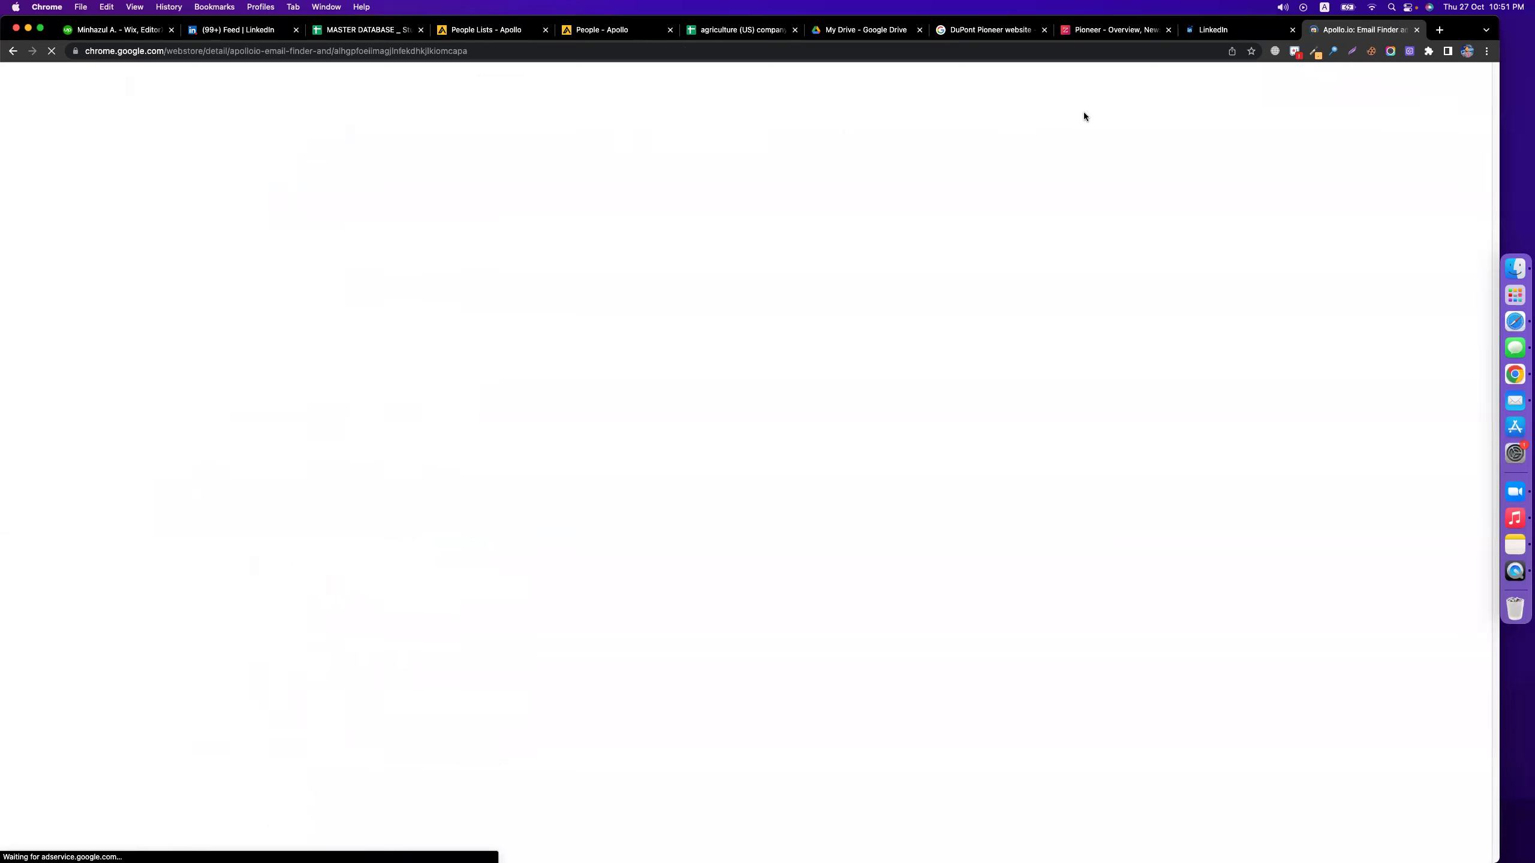
- Add the Apollo.io: Email Finder and Open Tracker extension to Chrome and pin it
left_click(1017, 164)
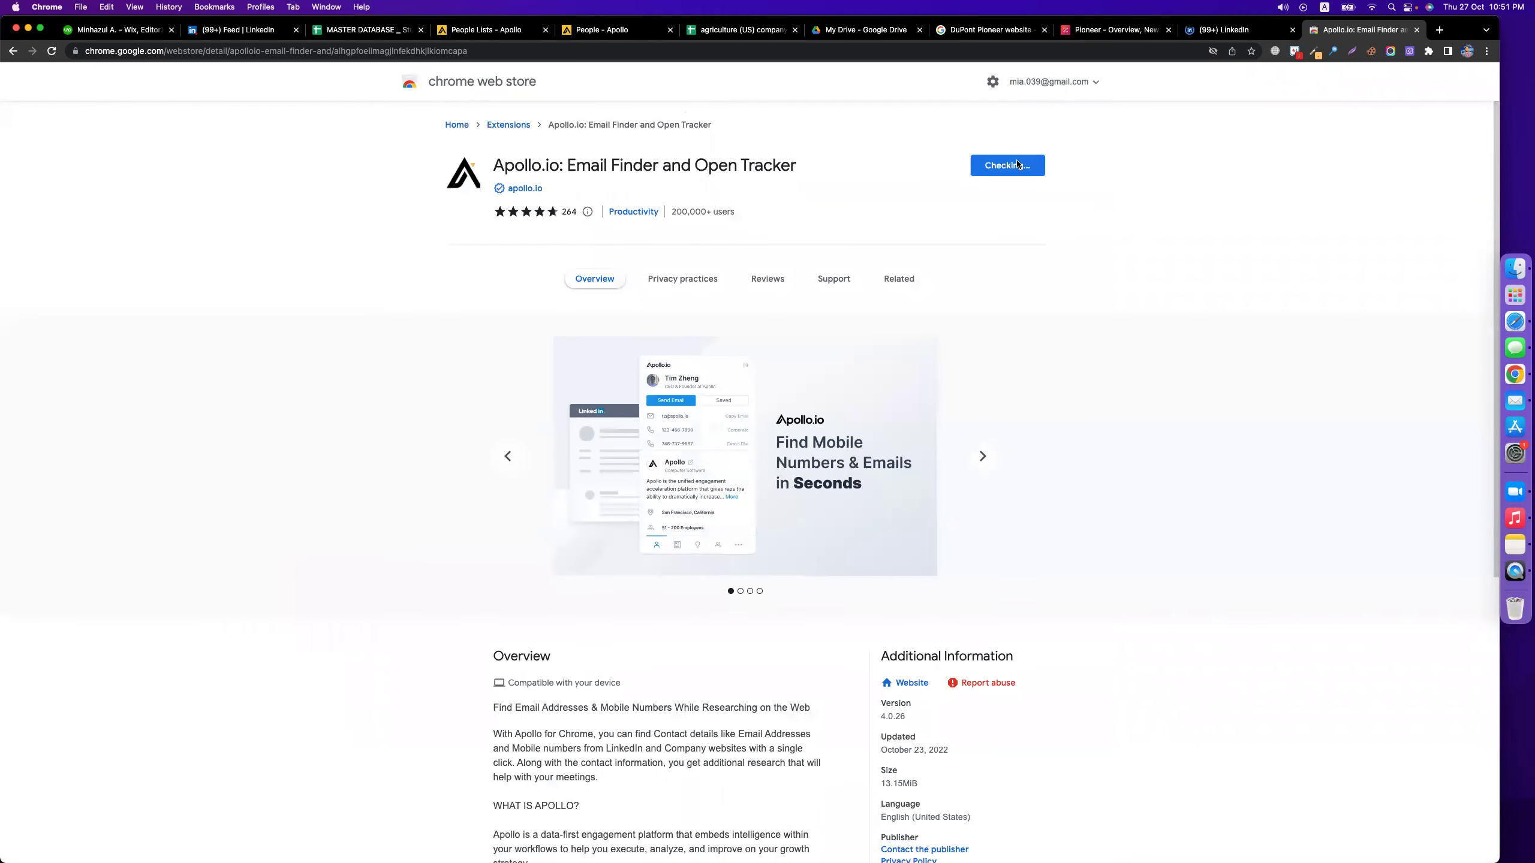
left_click(837, 499)
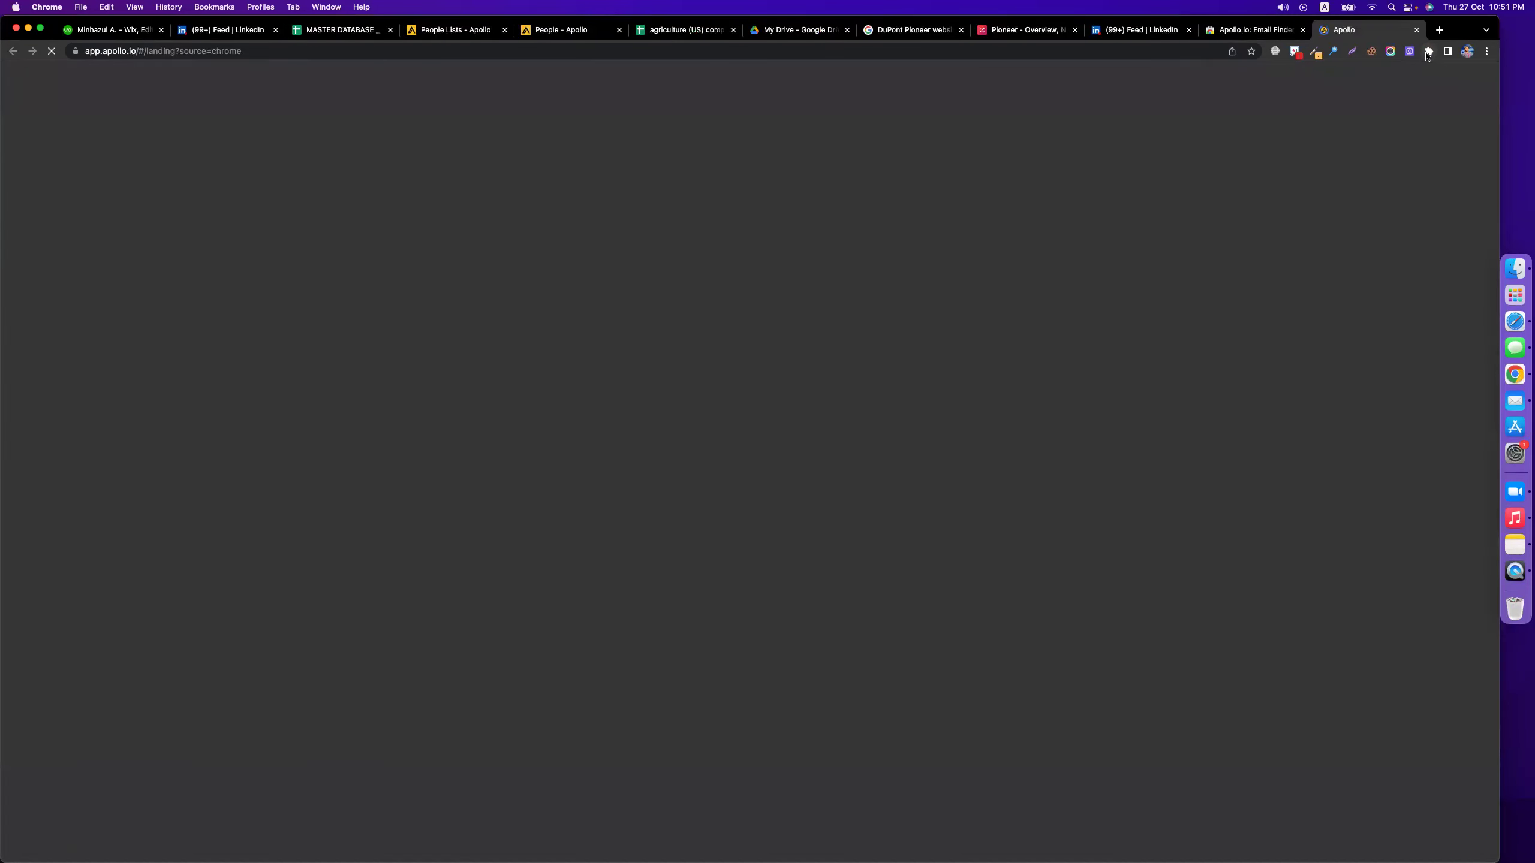
left_click(1428, 51)
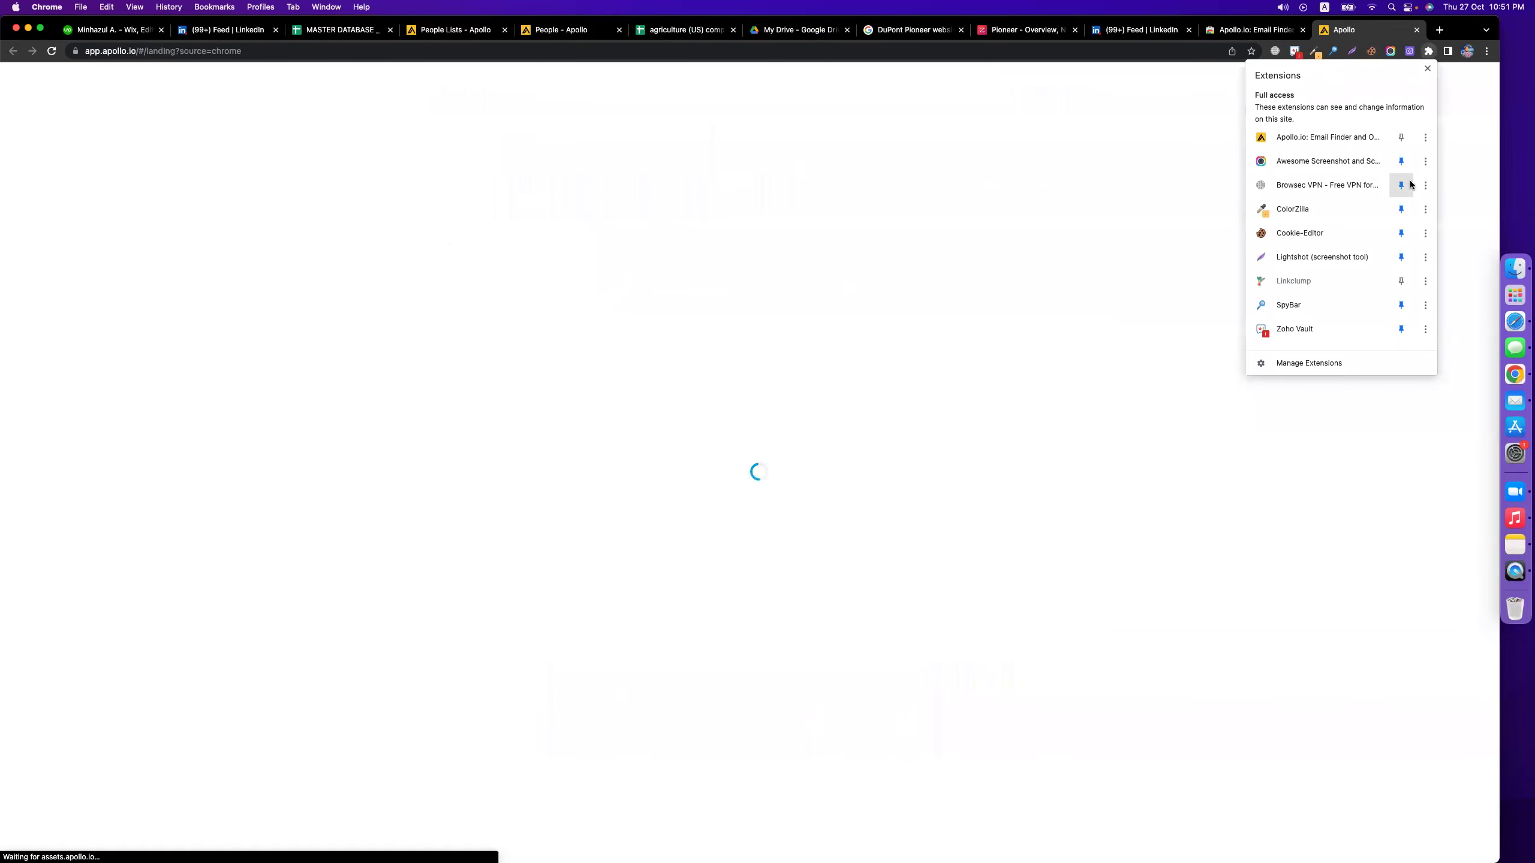
left_click(1401, 137)
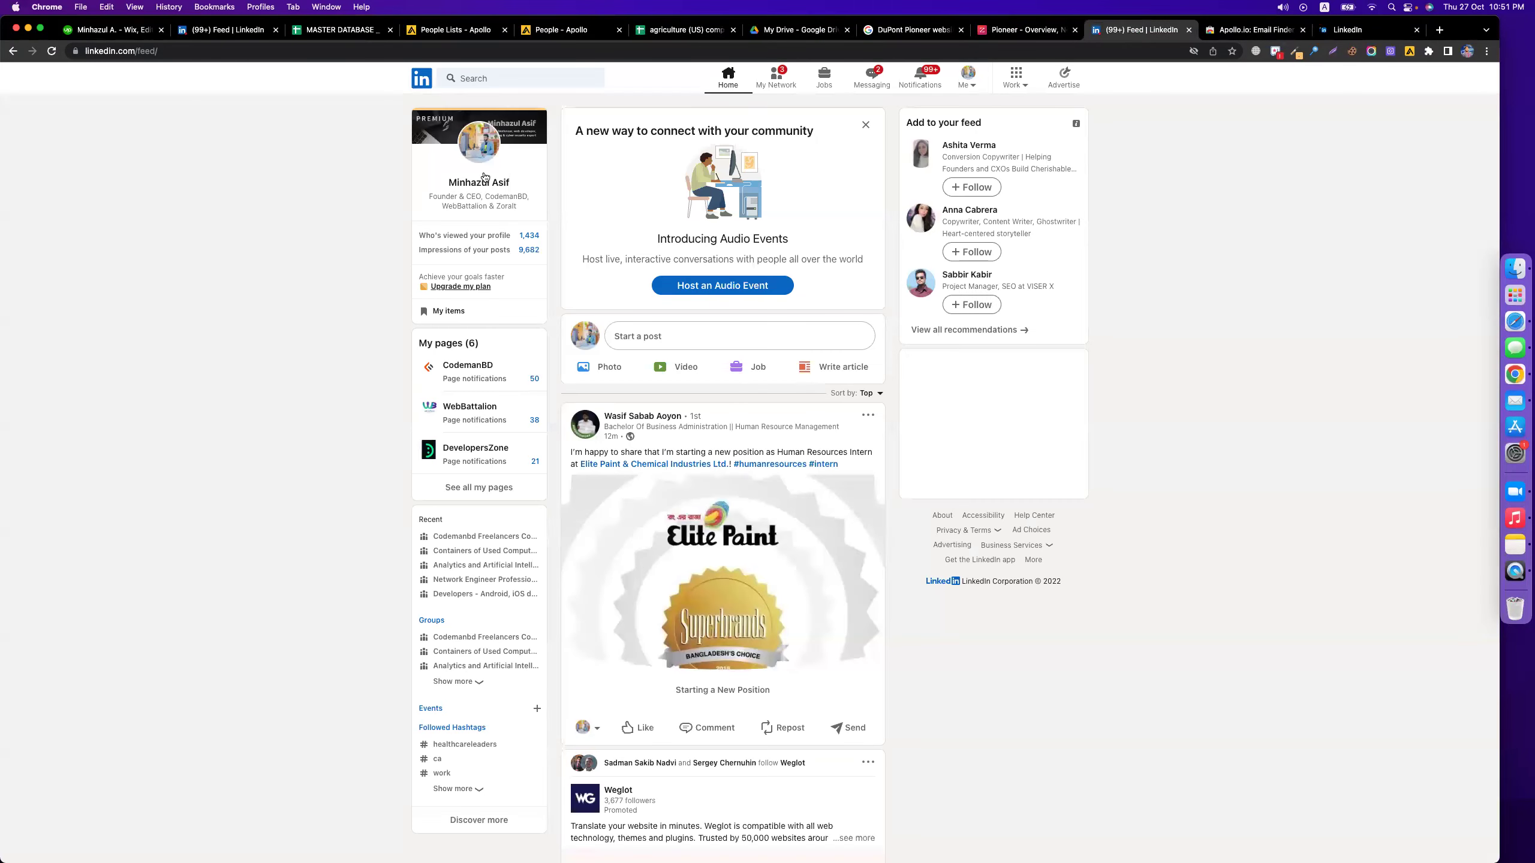
- Search LinkedIn for "marketing manager"
left_click(493, 67)
type("margeting manager")
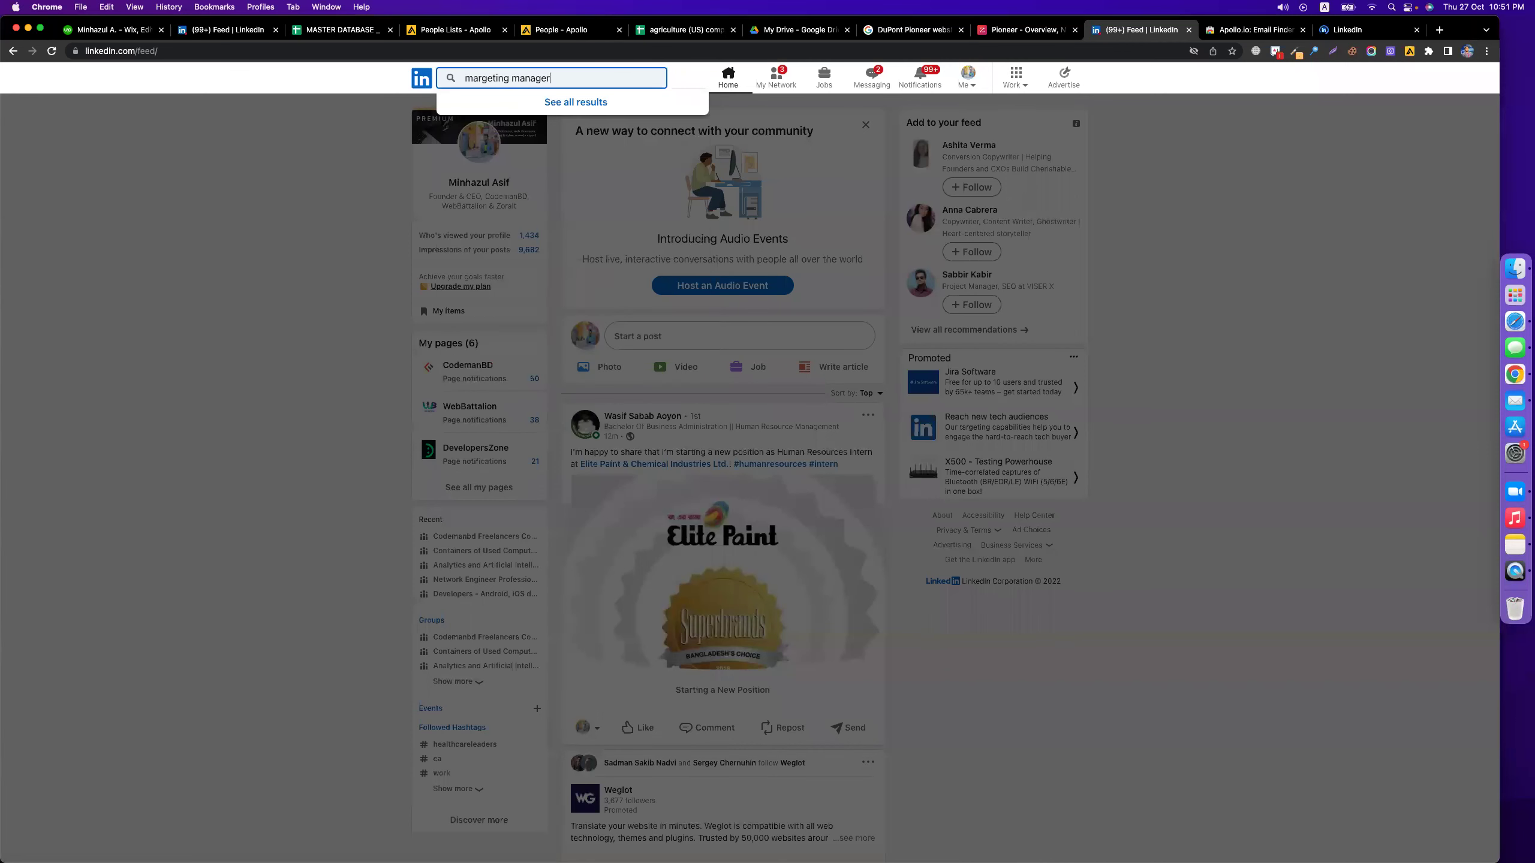
key("BackSpace")
type("k")
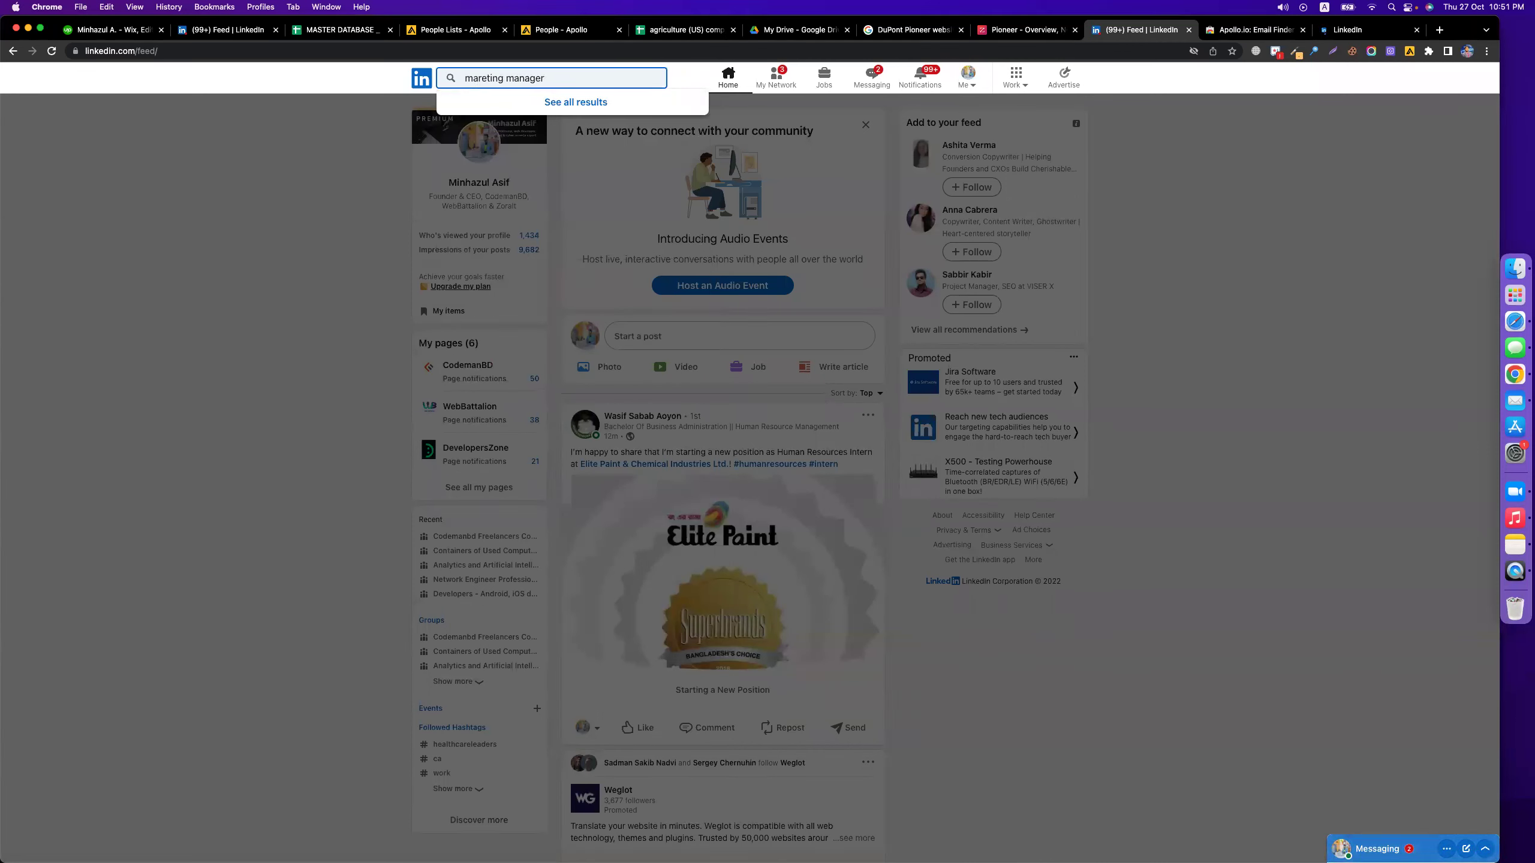
key("Return")
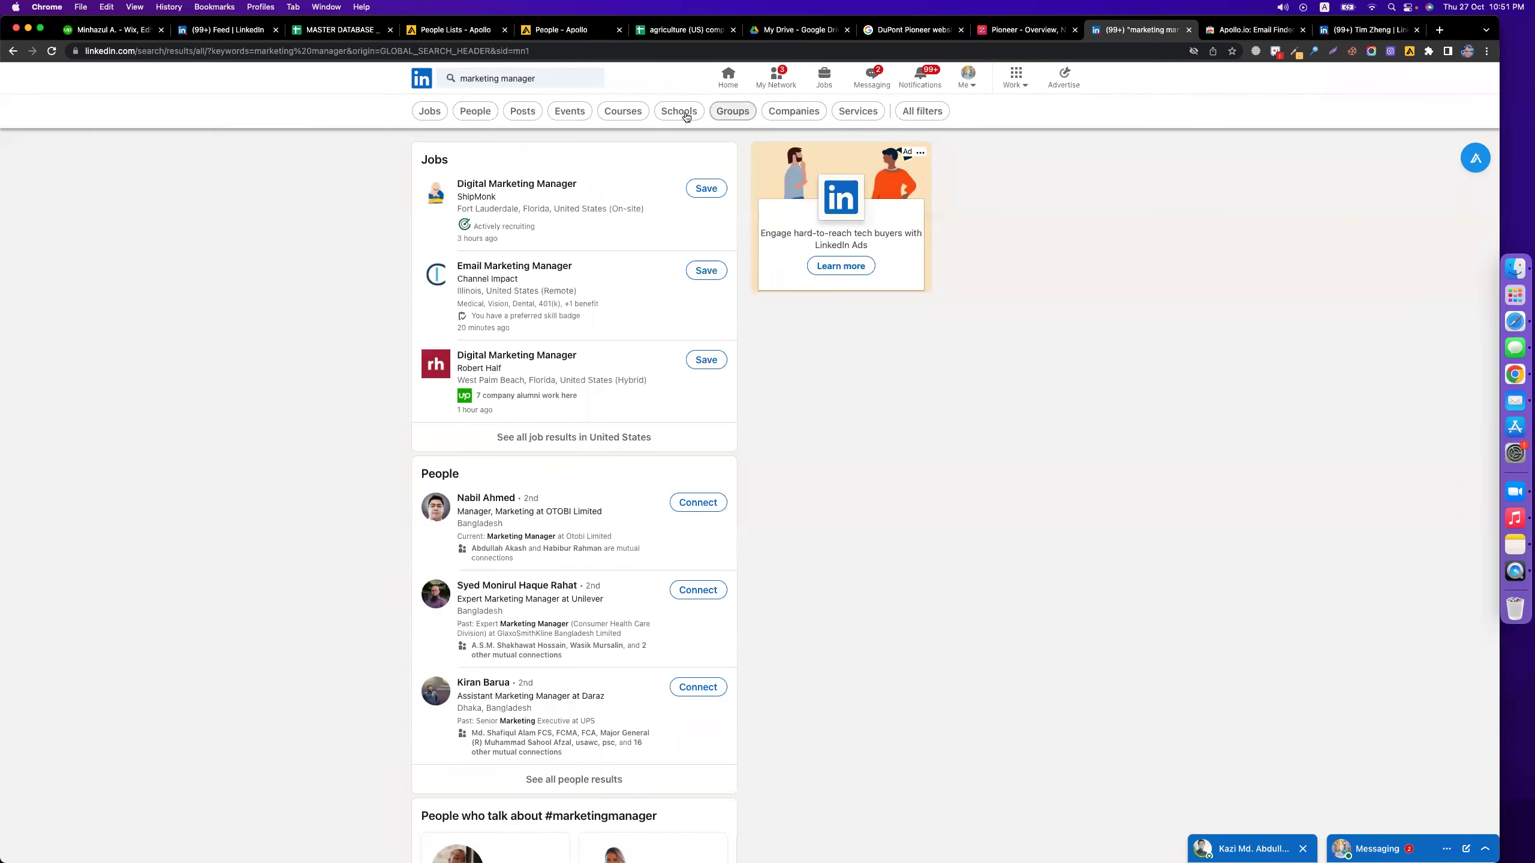
- Examine the full set of job filter options for the LinkedIn marketing manager results, without applying any
left_click(914, 113)
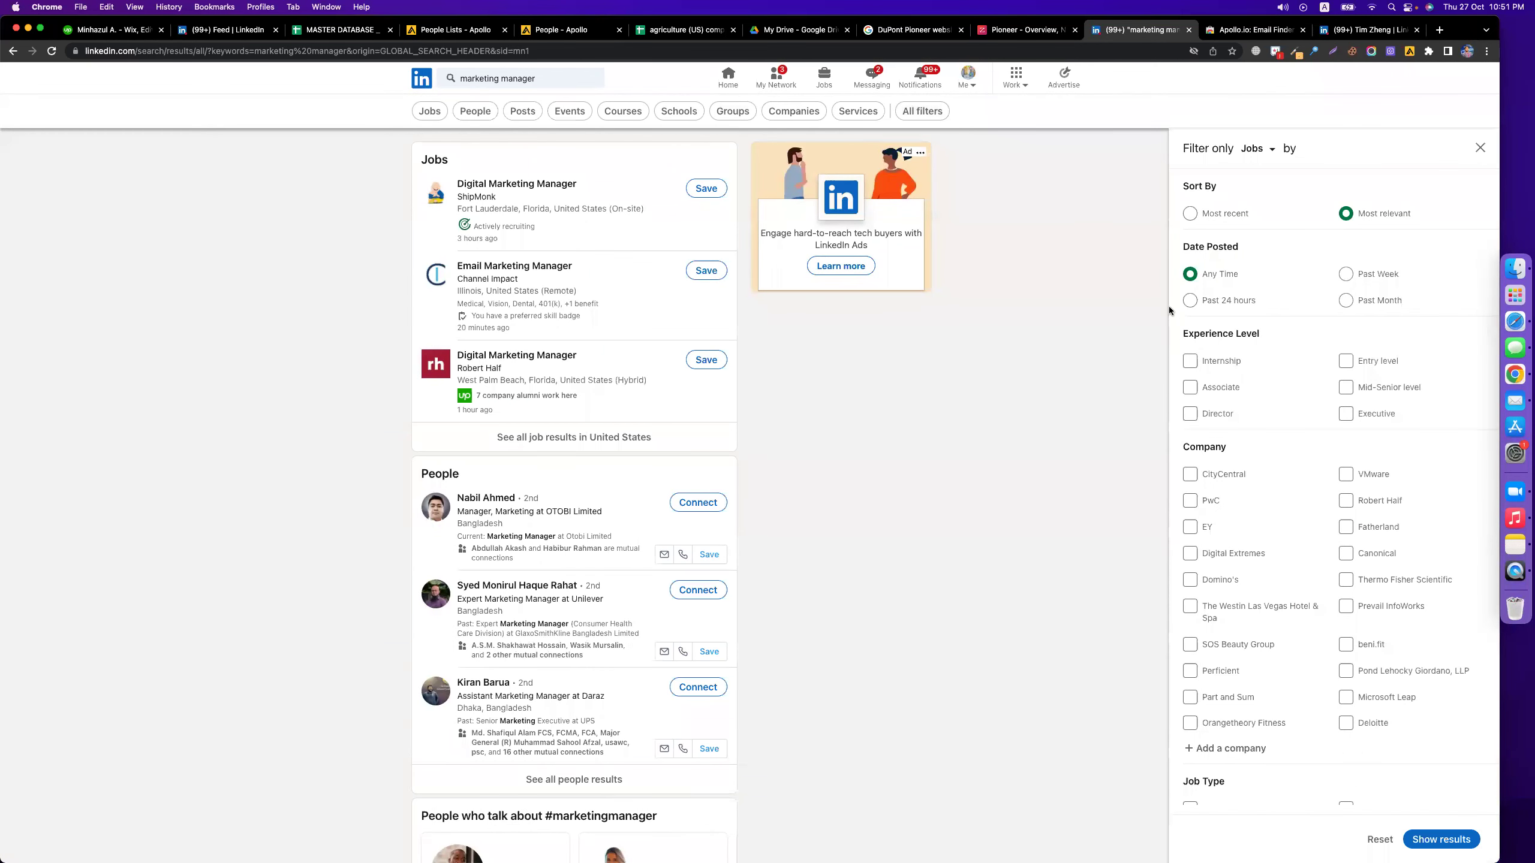
scroll(1269, 384, "down", 3)
scroll(1271, 387, "down", 5)
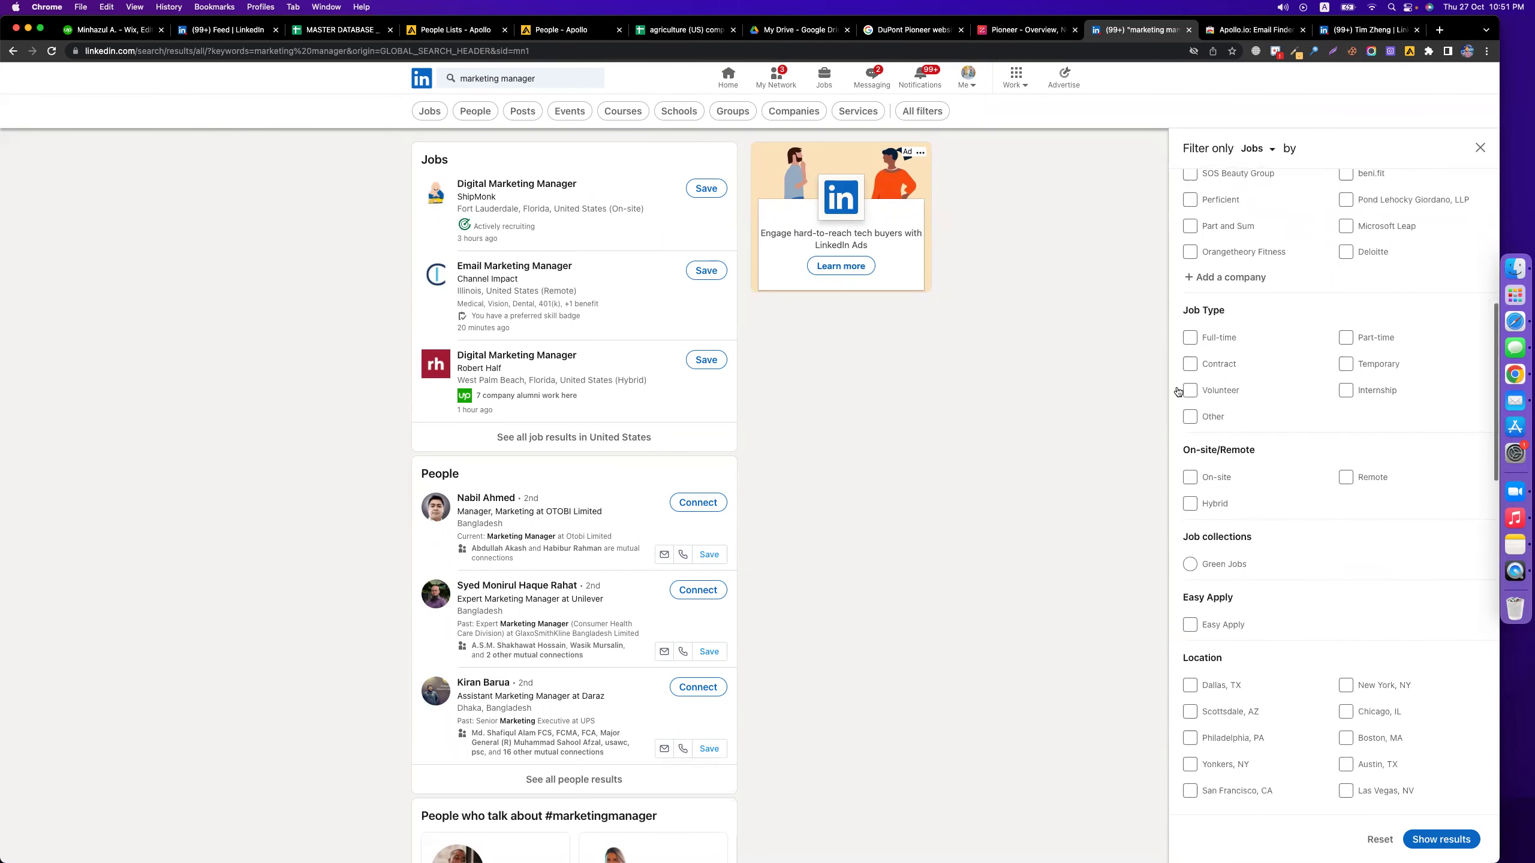
left_click(344, 162)
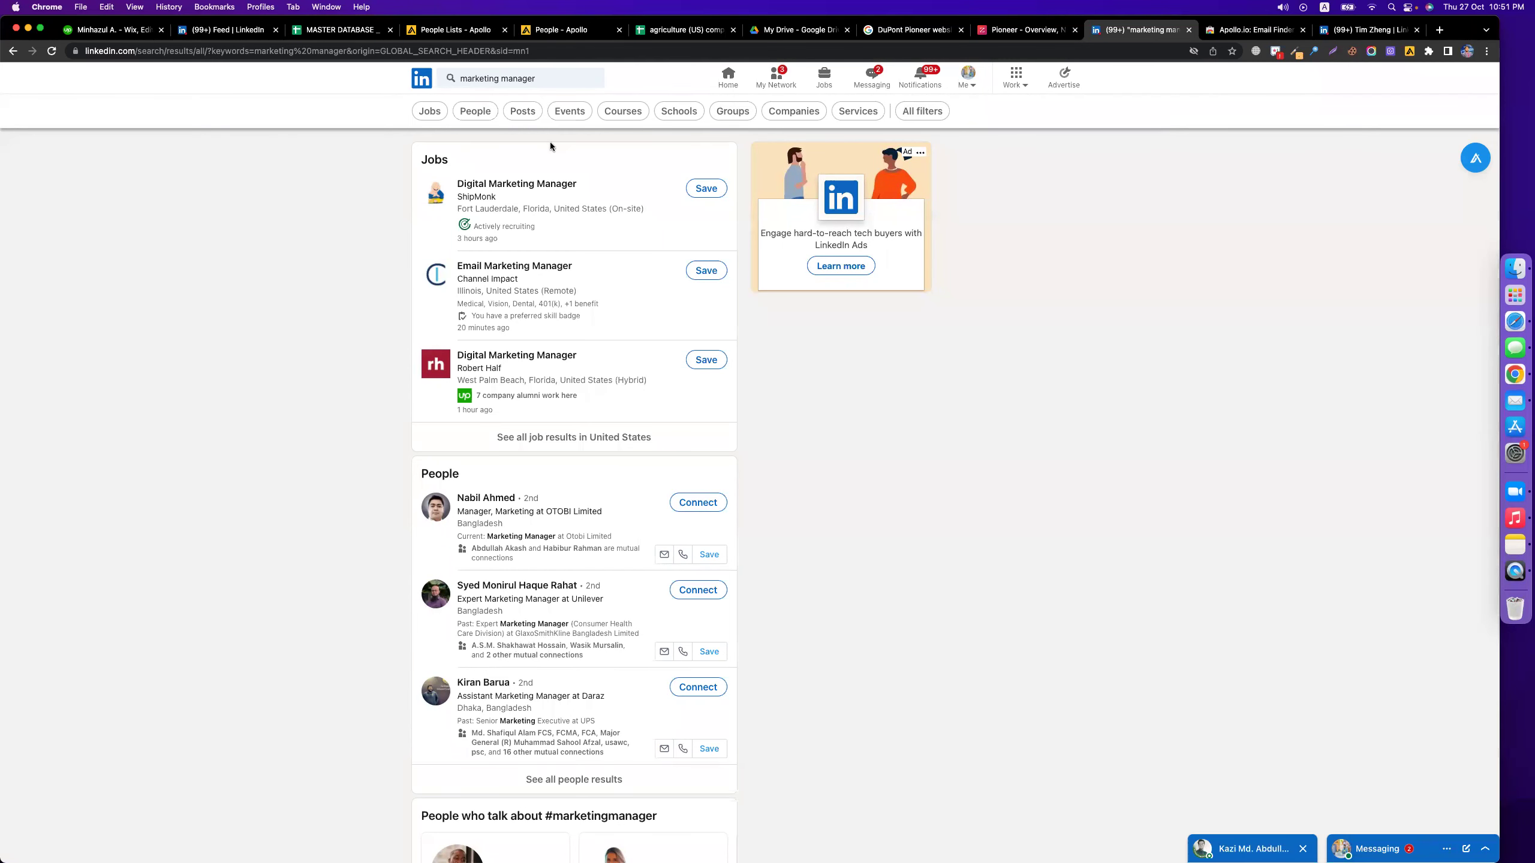
- Limit the LinkedIn marketing manager search to people located in the United States
left_click(476, 112)
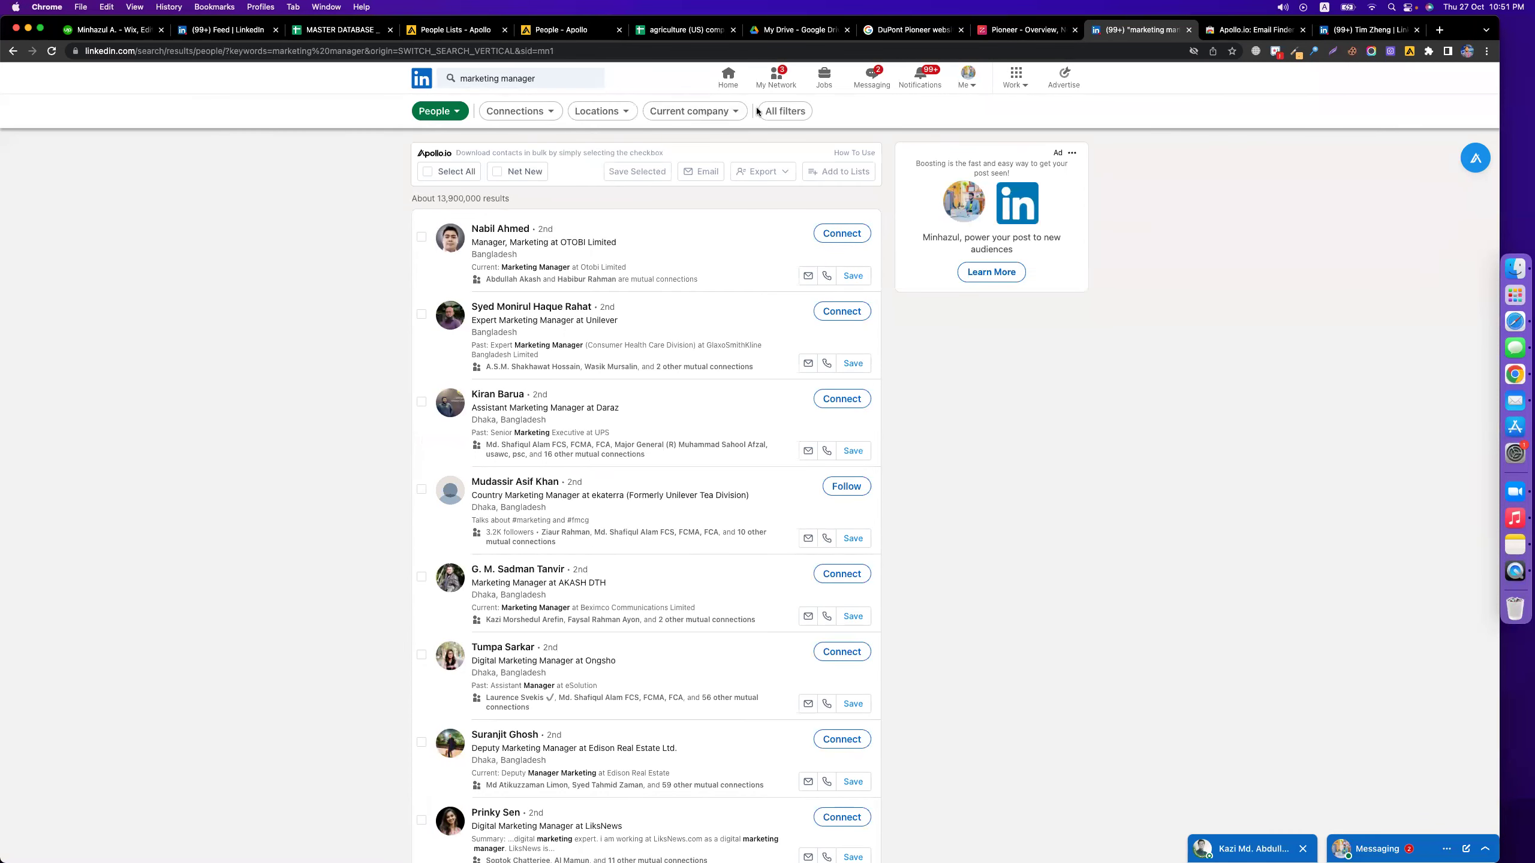
left_click(785, 111)
left_click(1243, 421)
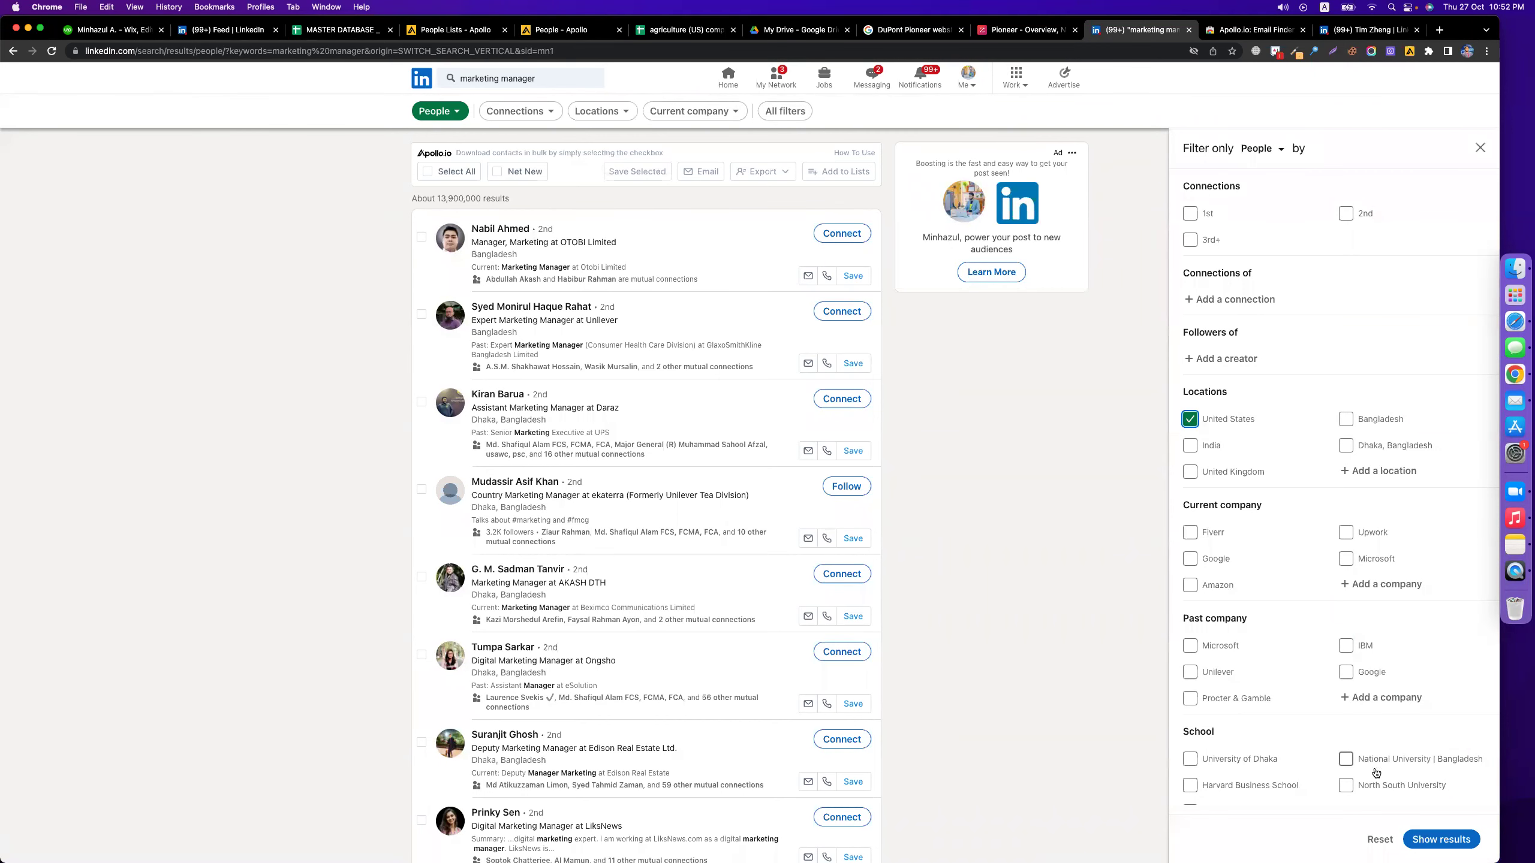
left_click(1439, 839)
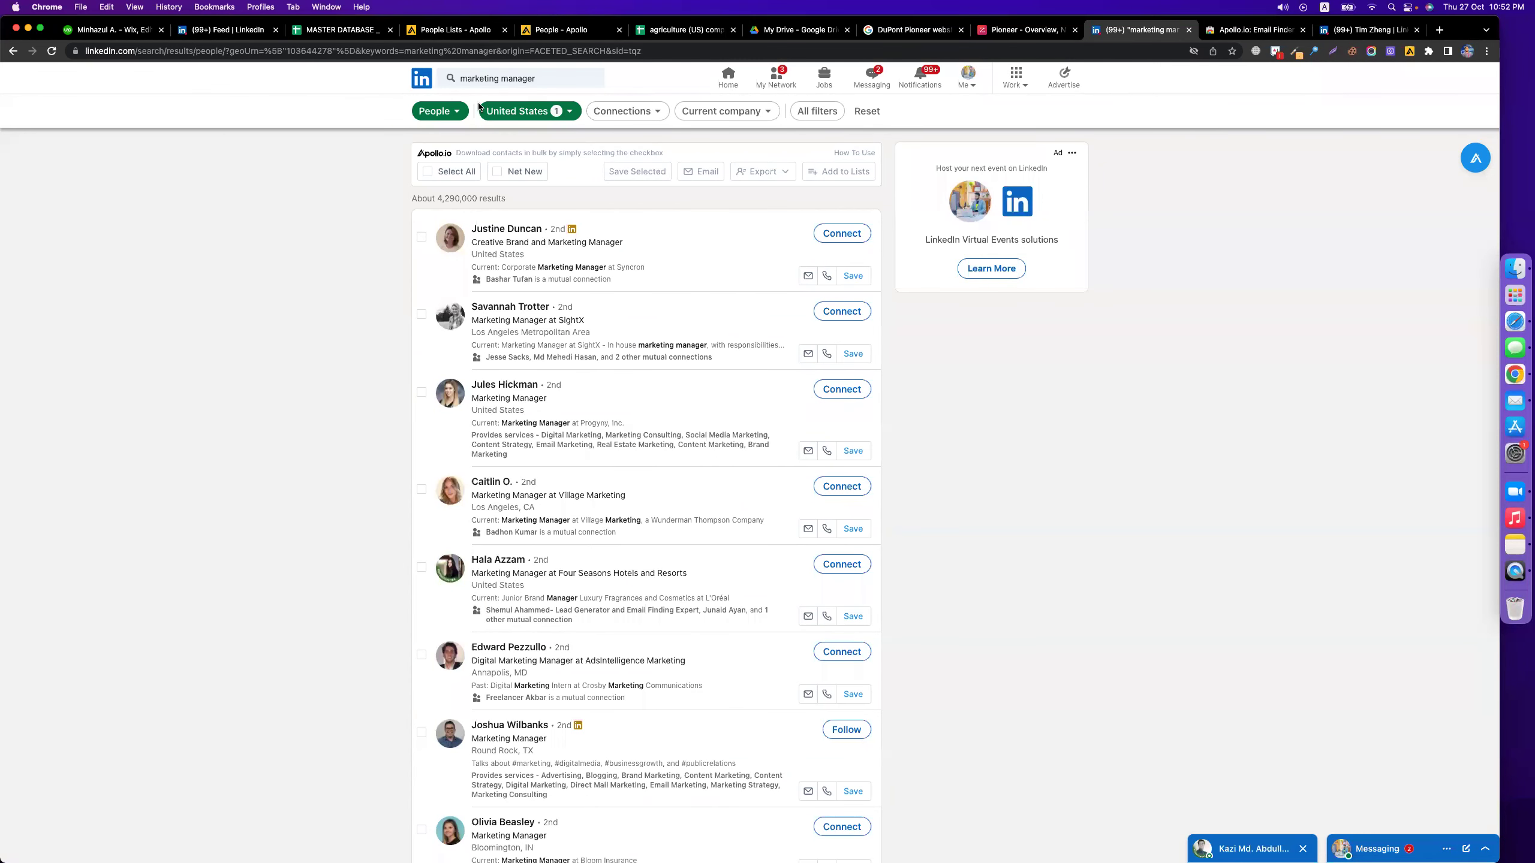
- Add Real Estate as a service category filter to the people search and show the results
left_click(817, 111)
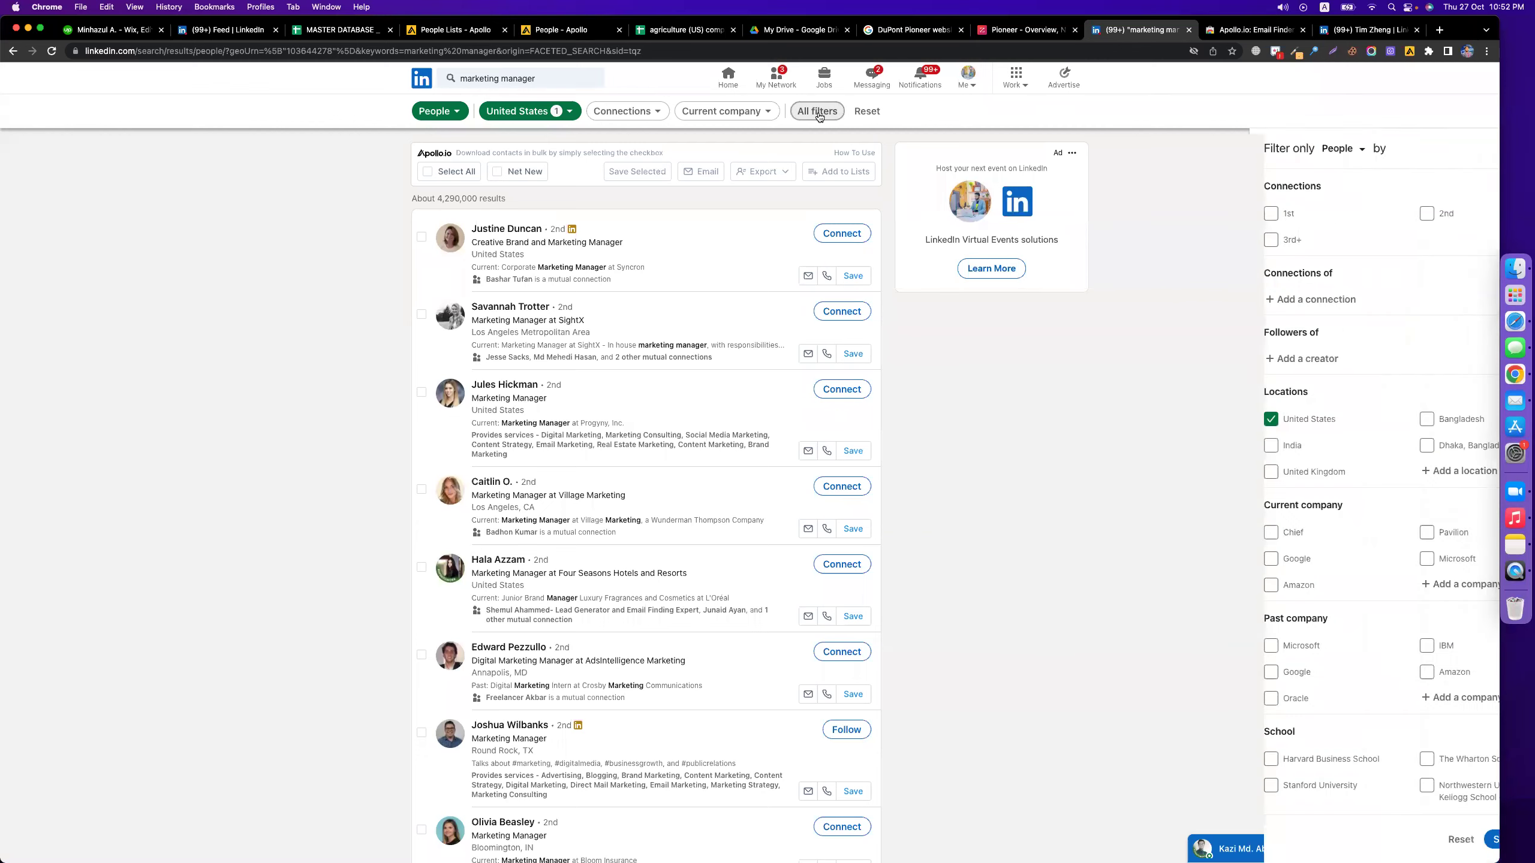
scroll(1314, 686, "down", 10)
scroll(1314, 686, "down", 5)
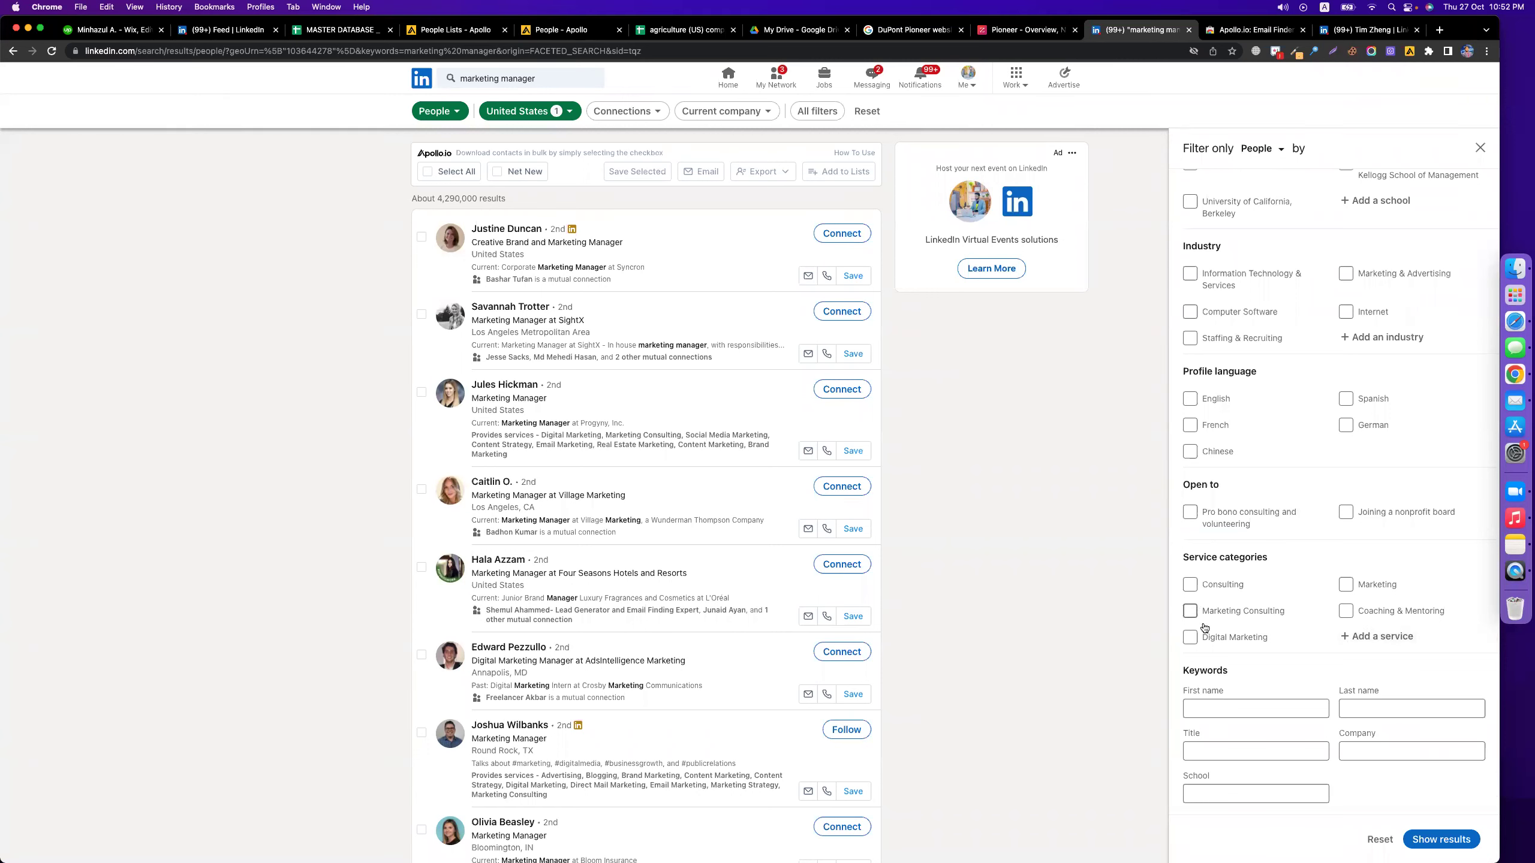
left_click(1366, 634)
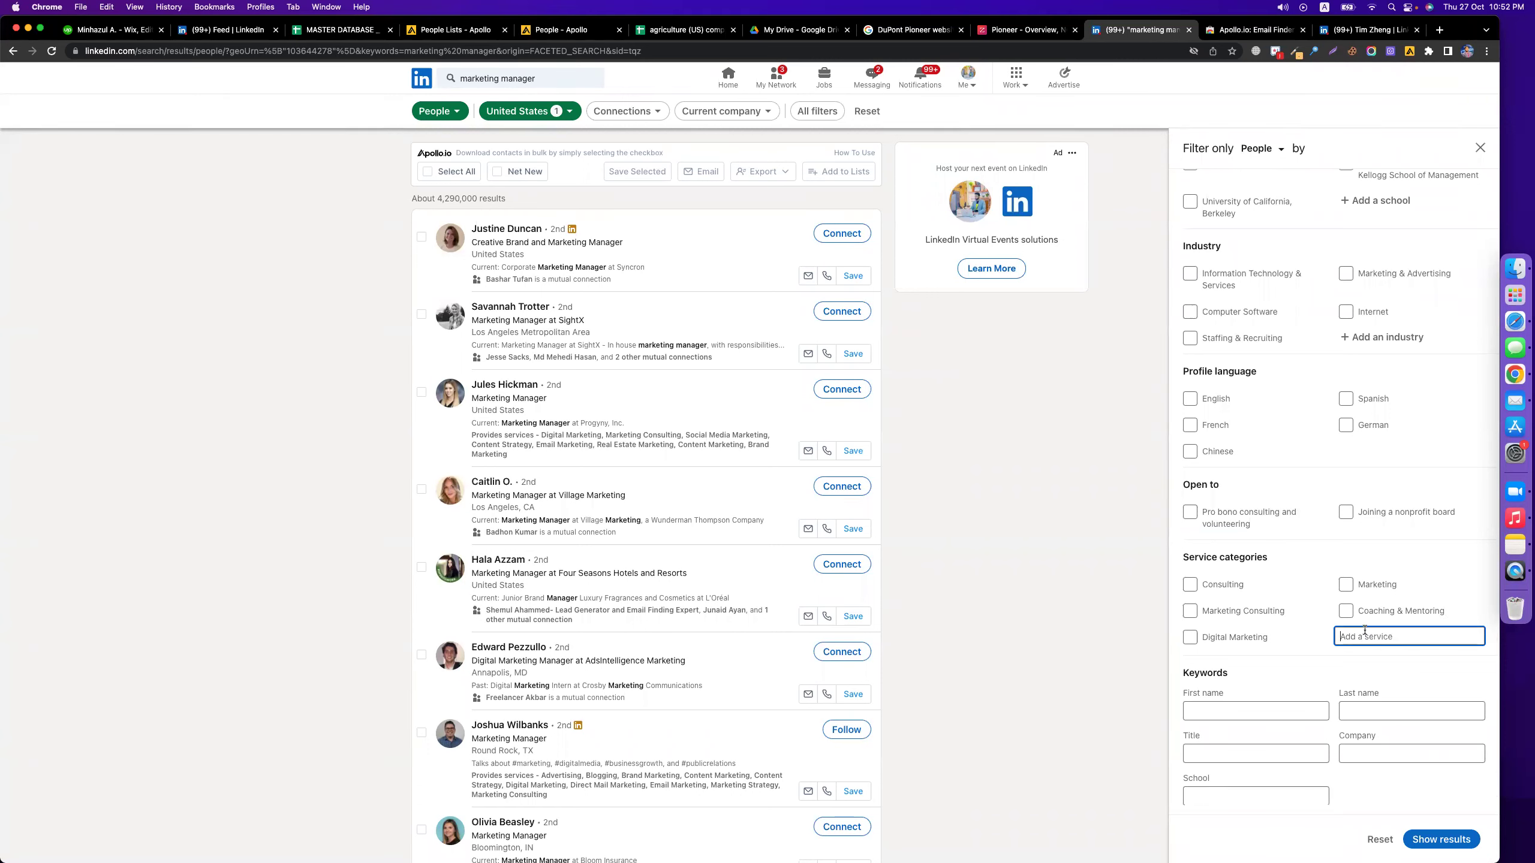
type("restau")
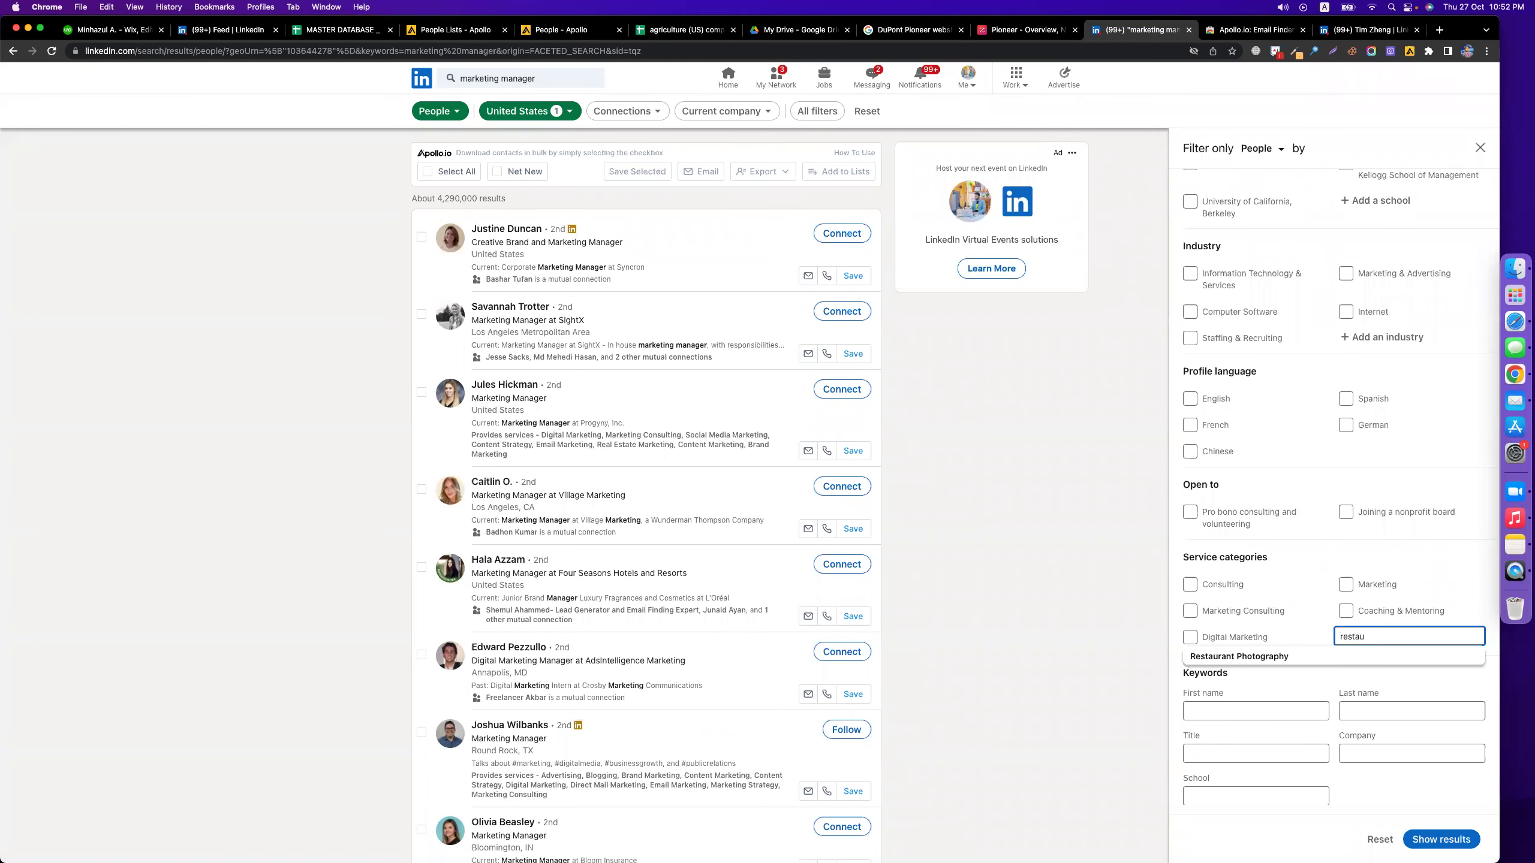
key("BackSpace")
key("BackSpace")
key("BackSpace")
type("a")
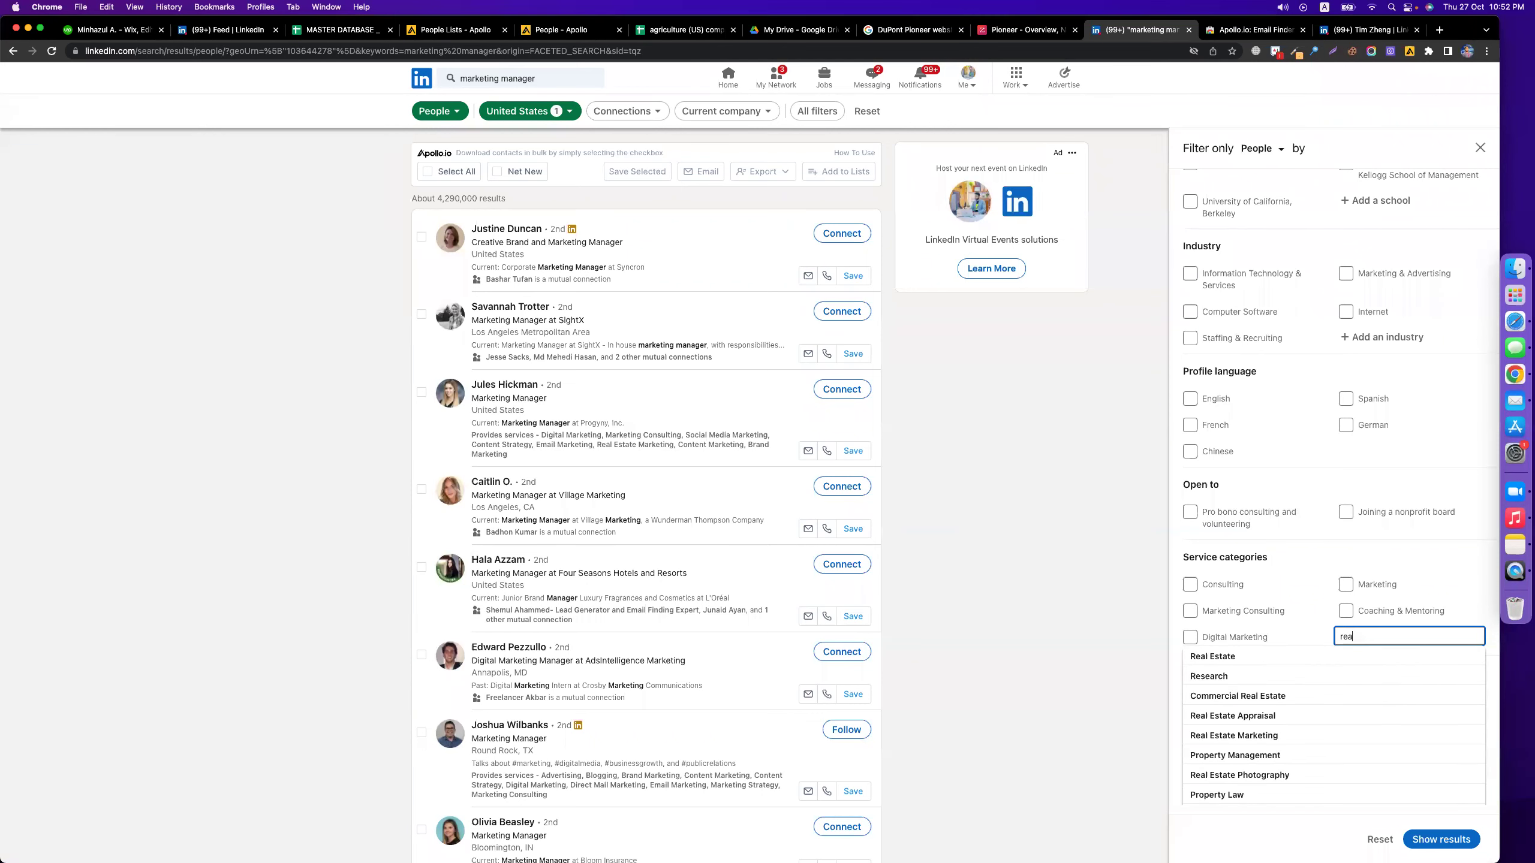
left_click(1288, 659)
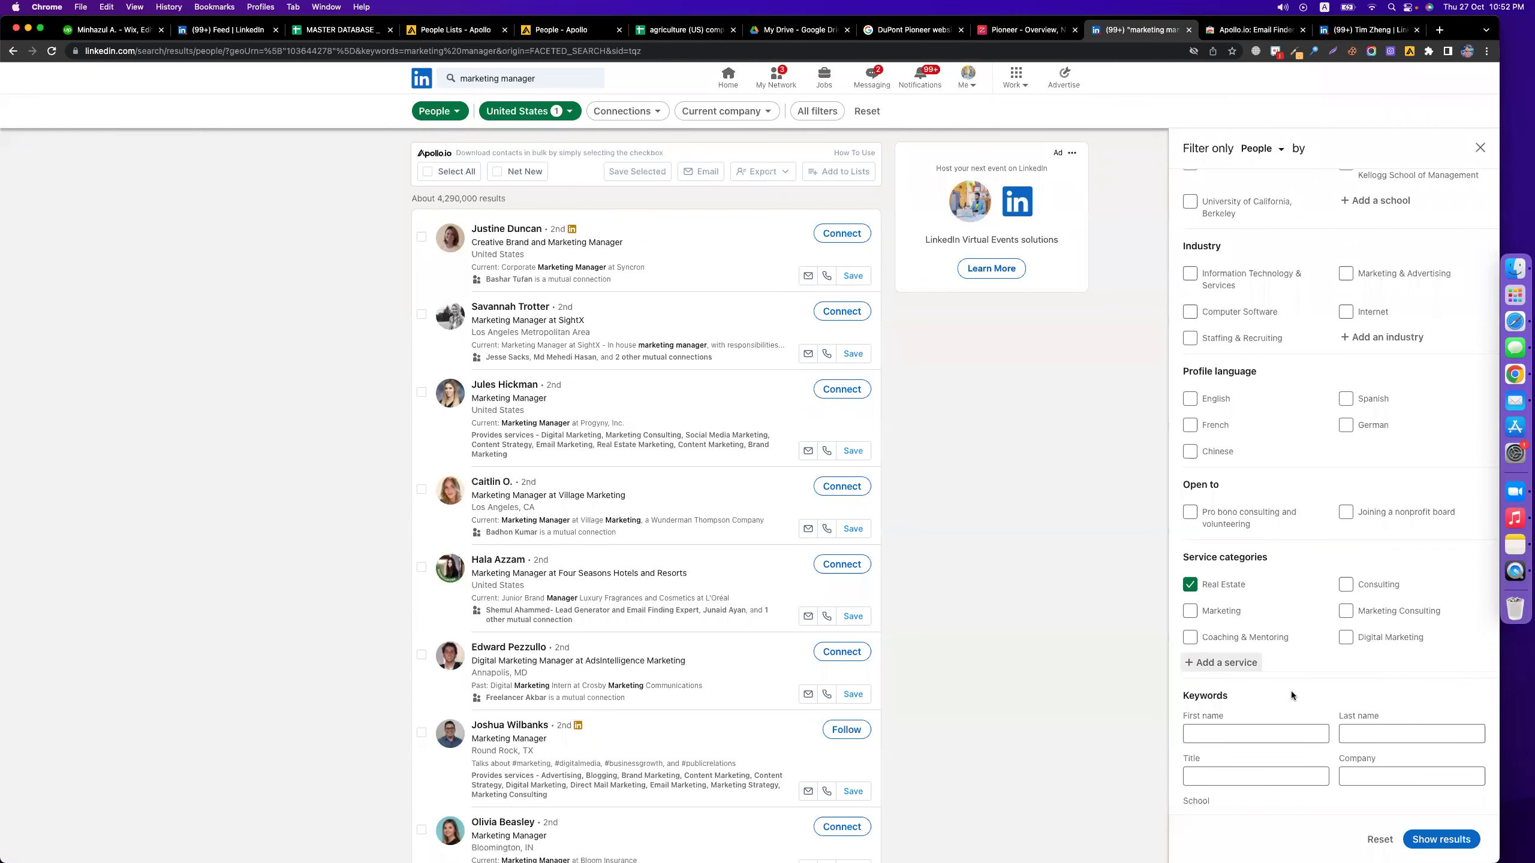
left_click(1440, 839)
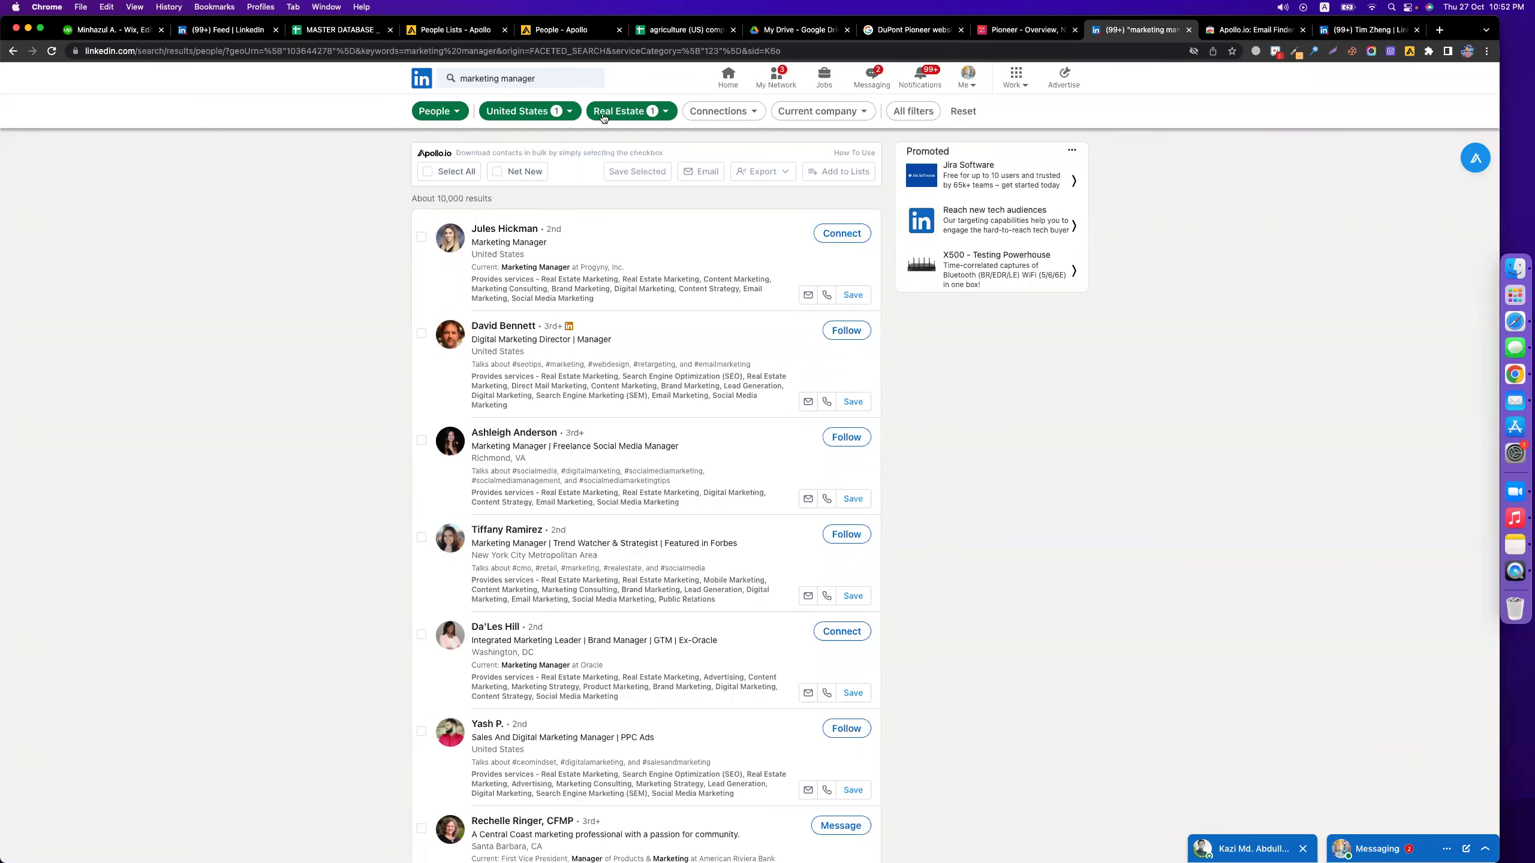
- Request the email addresses of the first two people in the LinkedIn results through Apollo
scroll(1036, 457, "down", 15)
scroll(1036, 457, "up", 15)
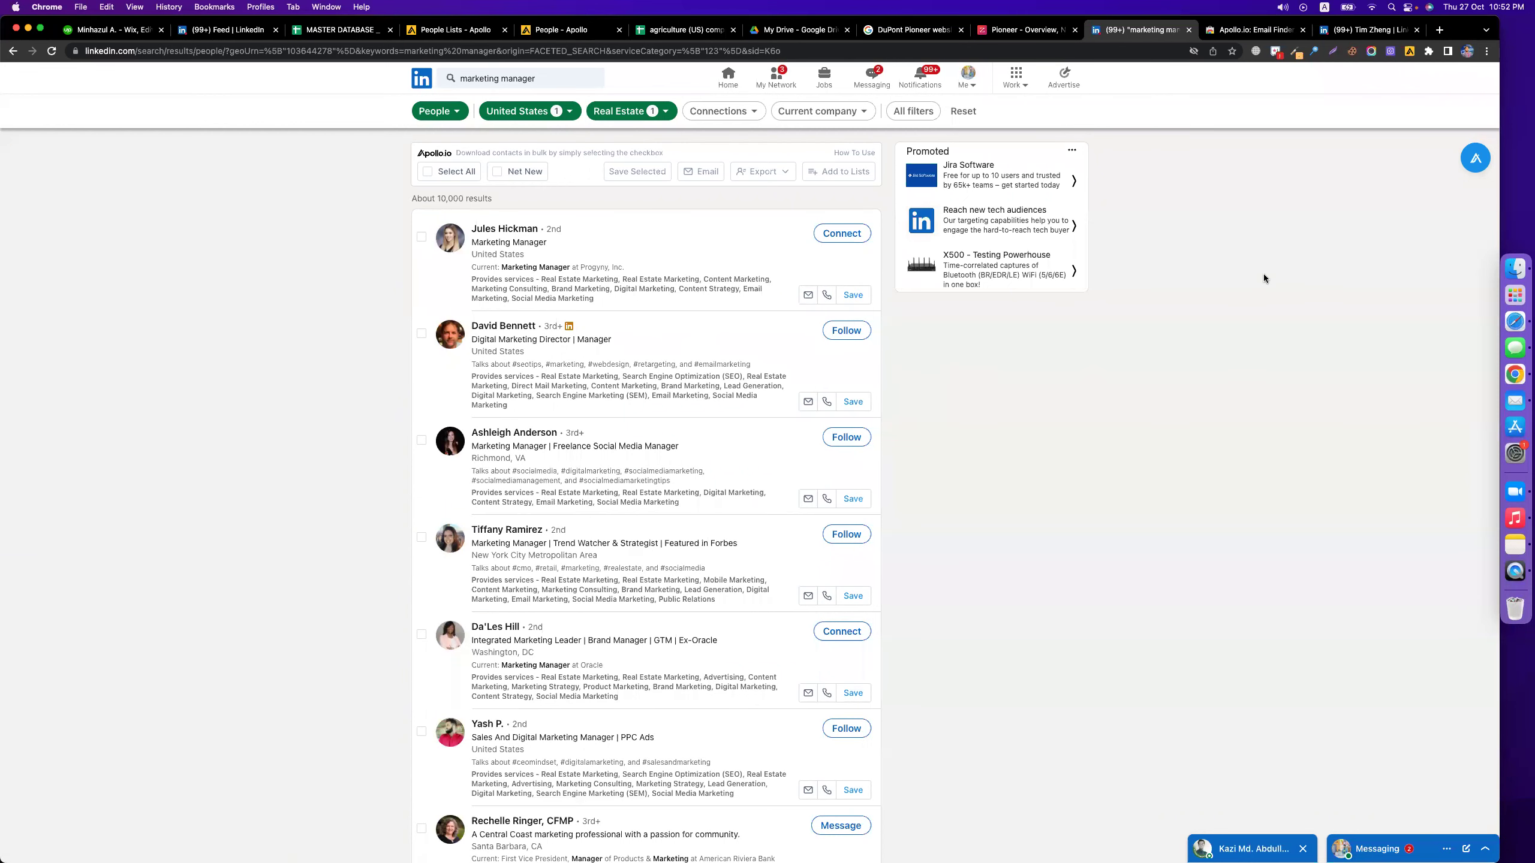
left_click(809, 296)
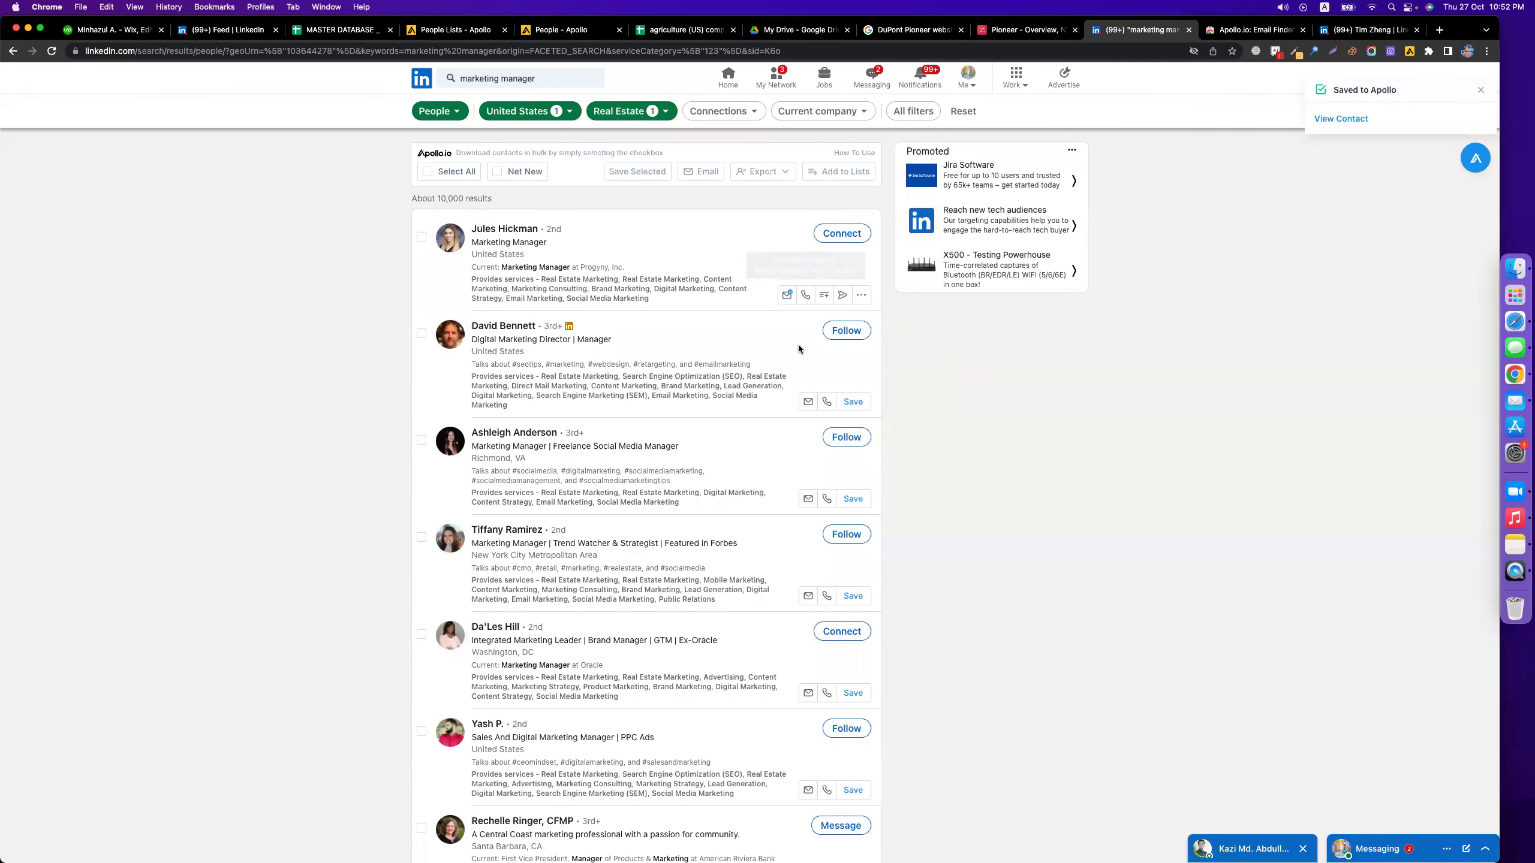
left_click(808, 403)
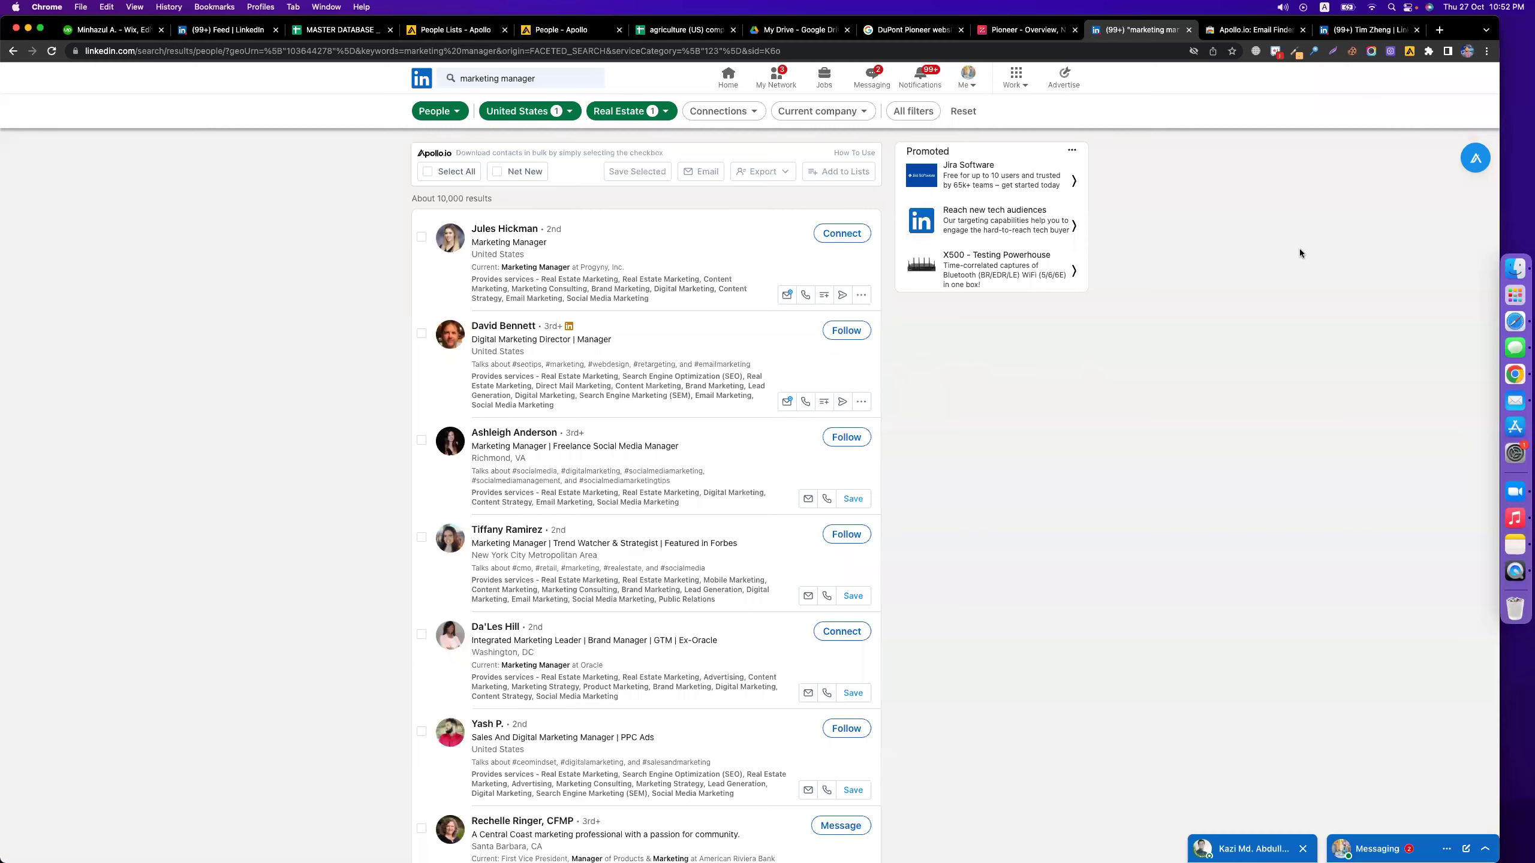
- Select all people on the results page in the Apollo extension and save them to the "Real Estate - Texas - Marketing Manager - Empl<100" list
scroll(1242, 441, "down", 10)
scroll(1242, 441, "up", 10)
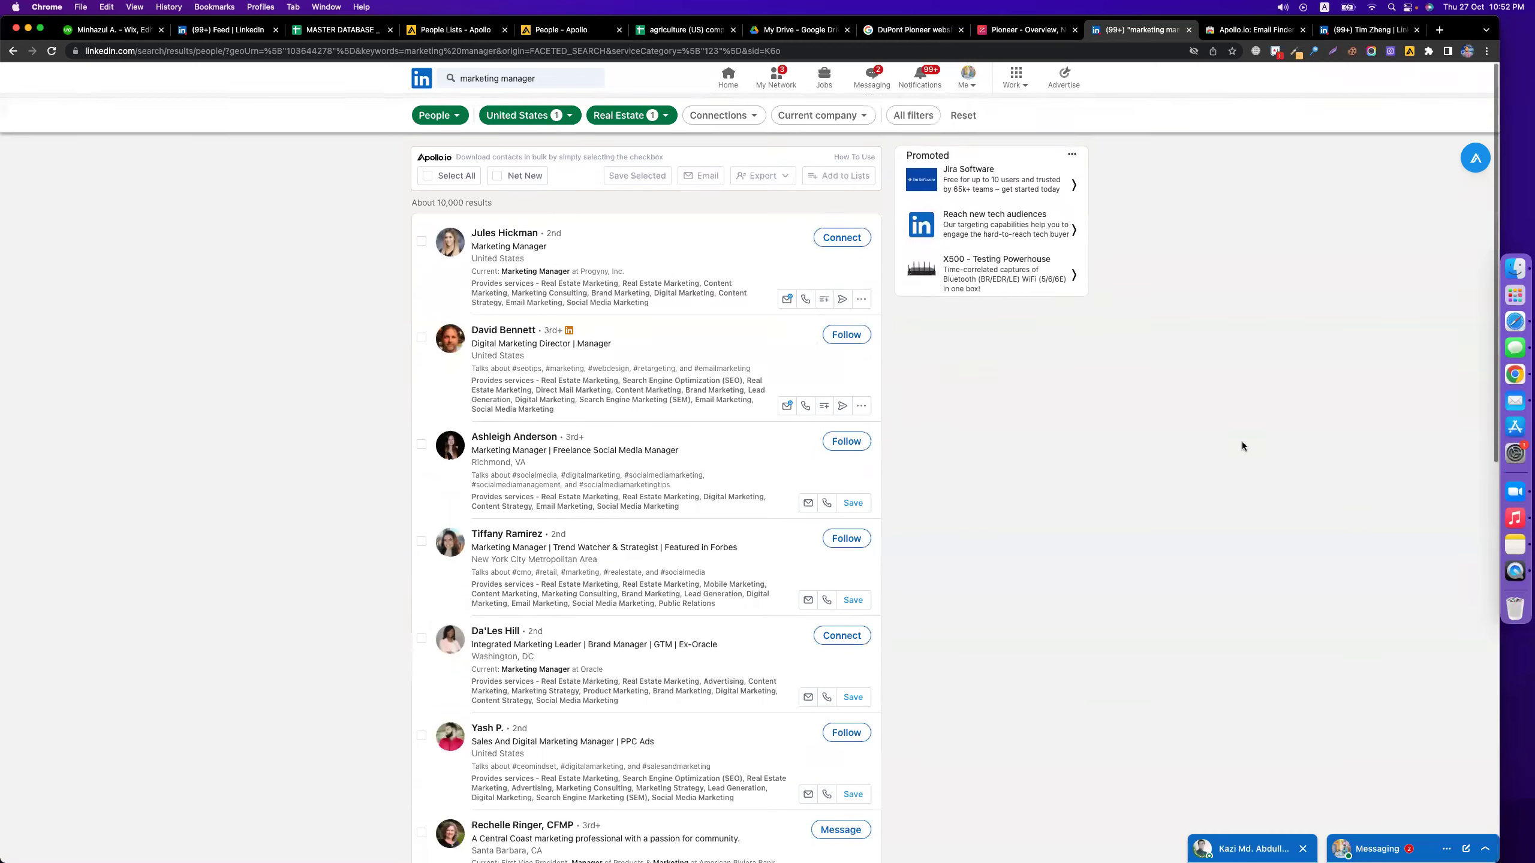
left_click(1475, 158)
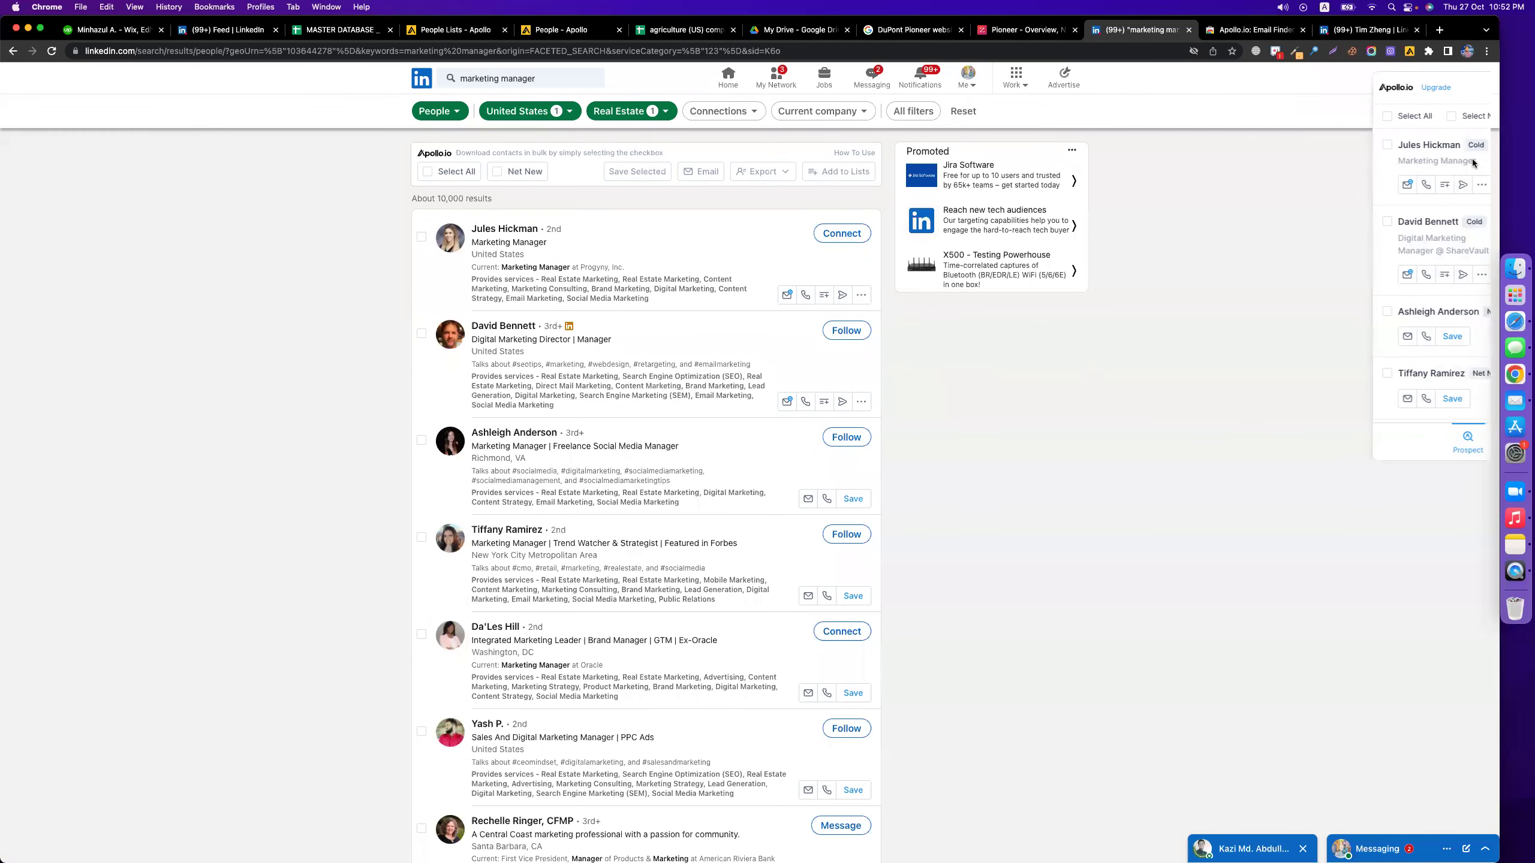
scroll(1417, 293, "down", 5)
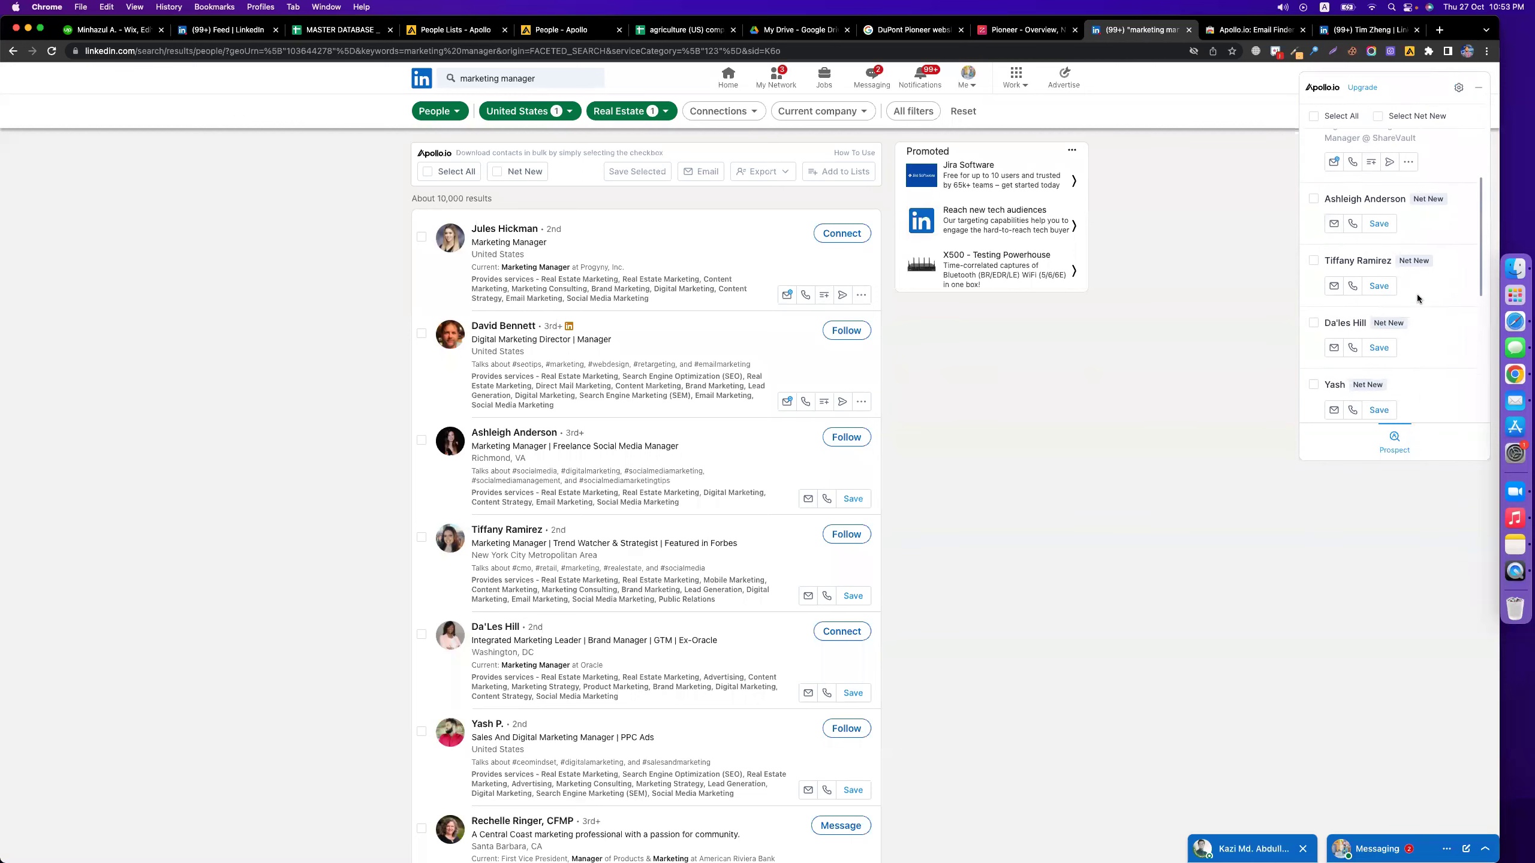
scroll(1417, 294, "up", 5)
scroll(1430, 196, "down", 5)
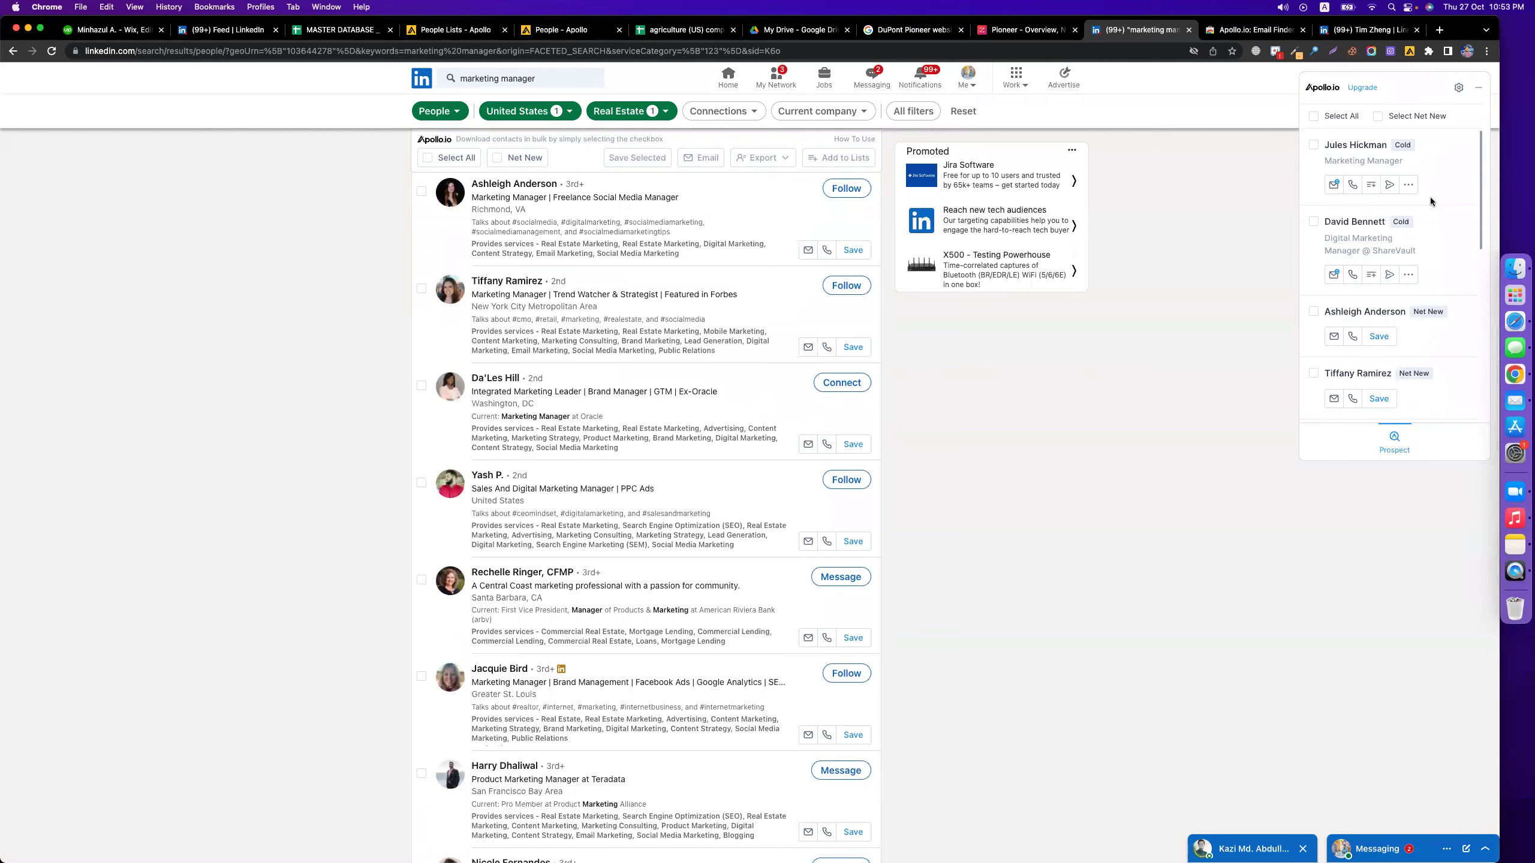
left_click(1313, 117)
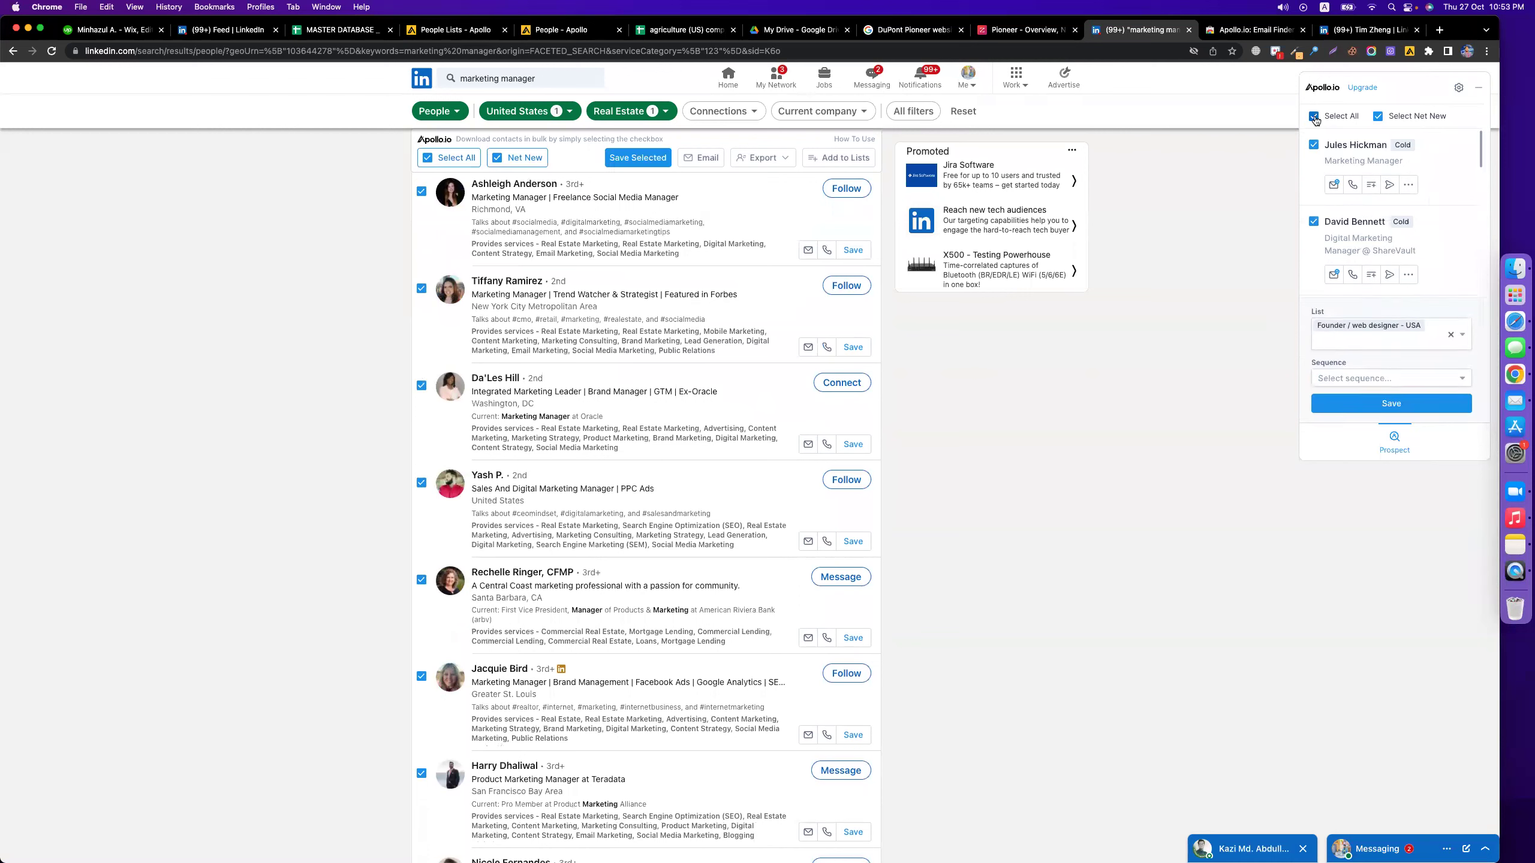
left_click(1450, 335)
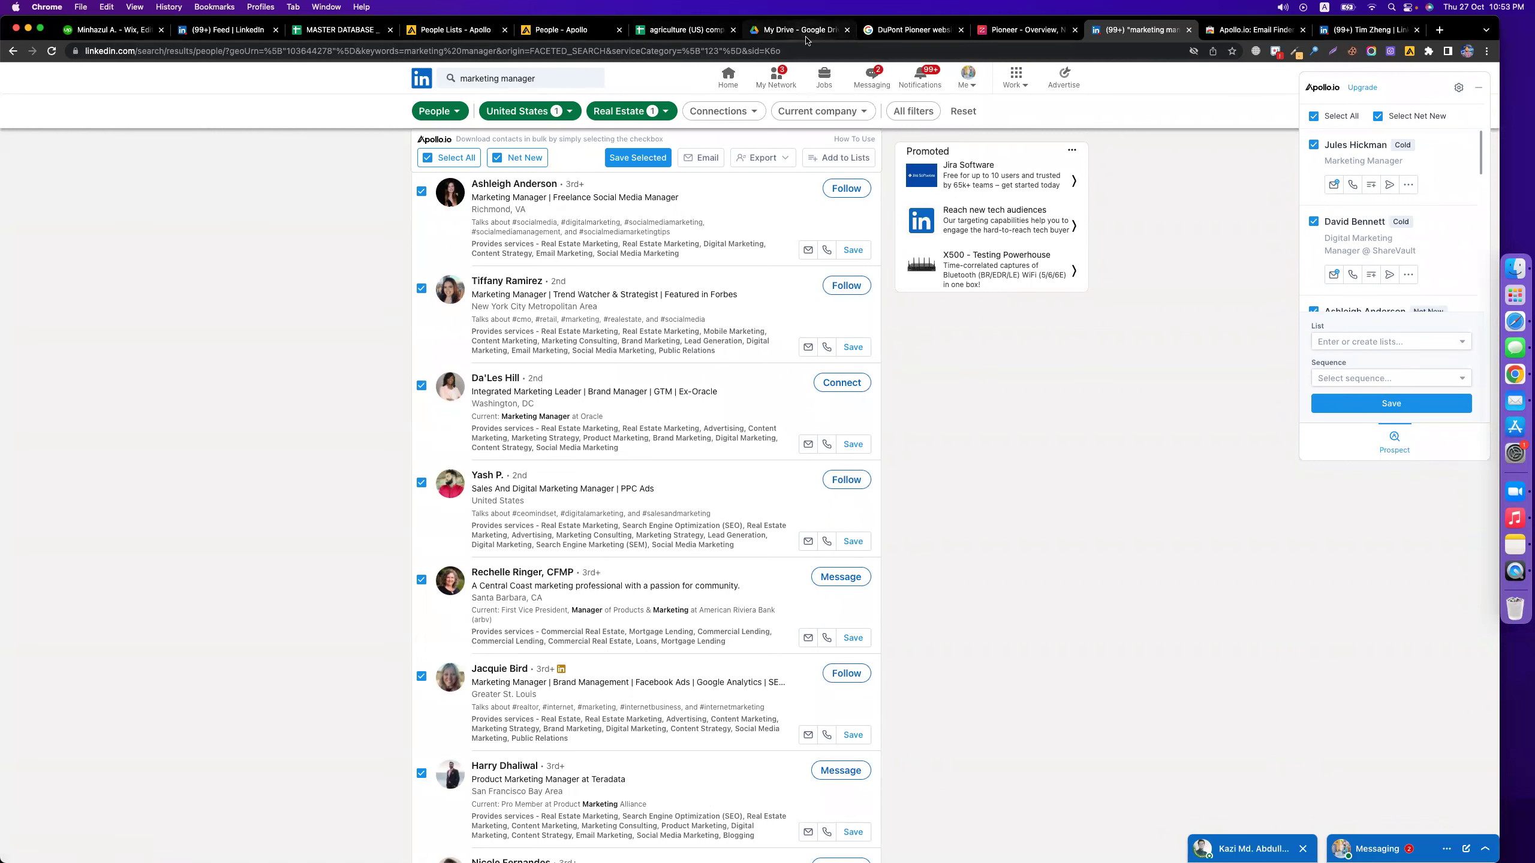
left_click(1389, 343)
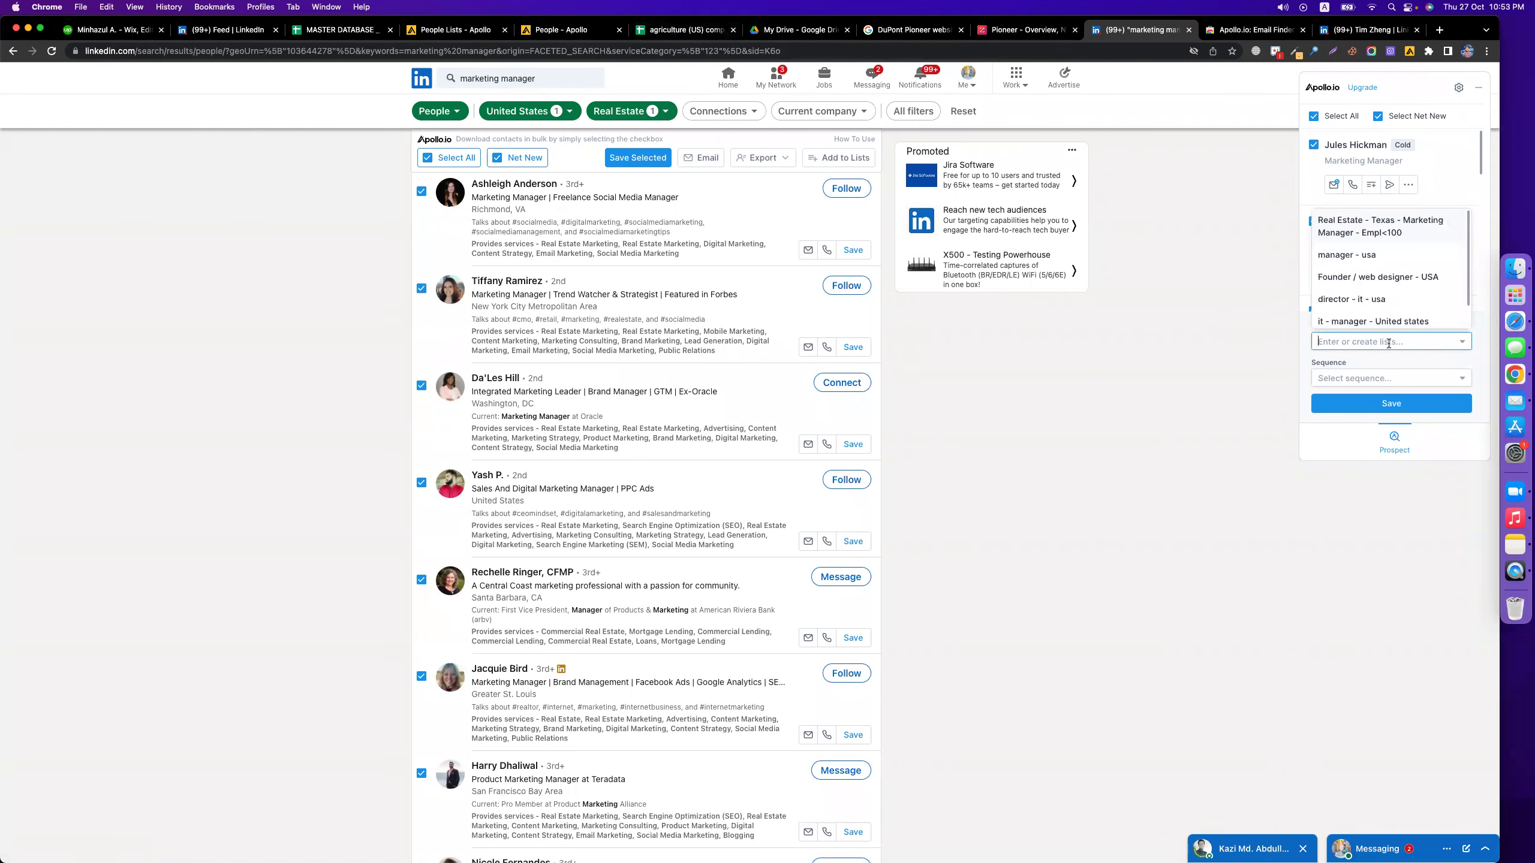
left_click(1367, 231)
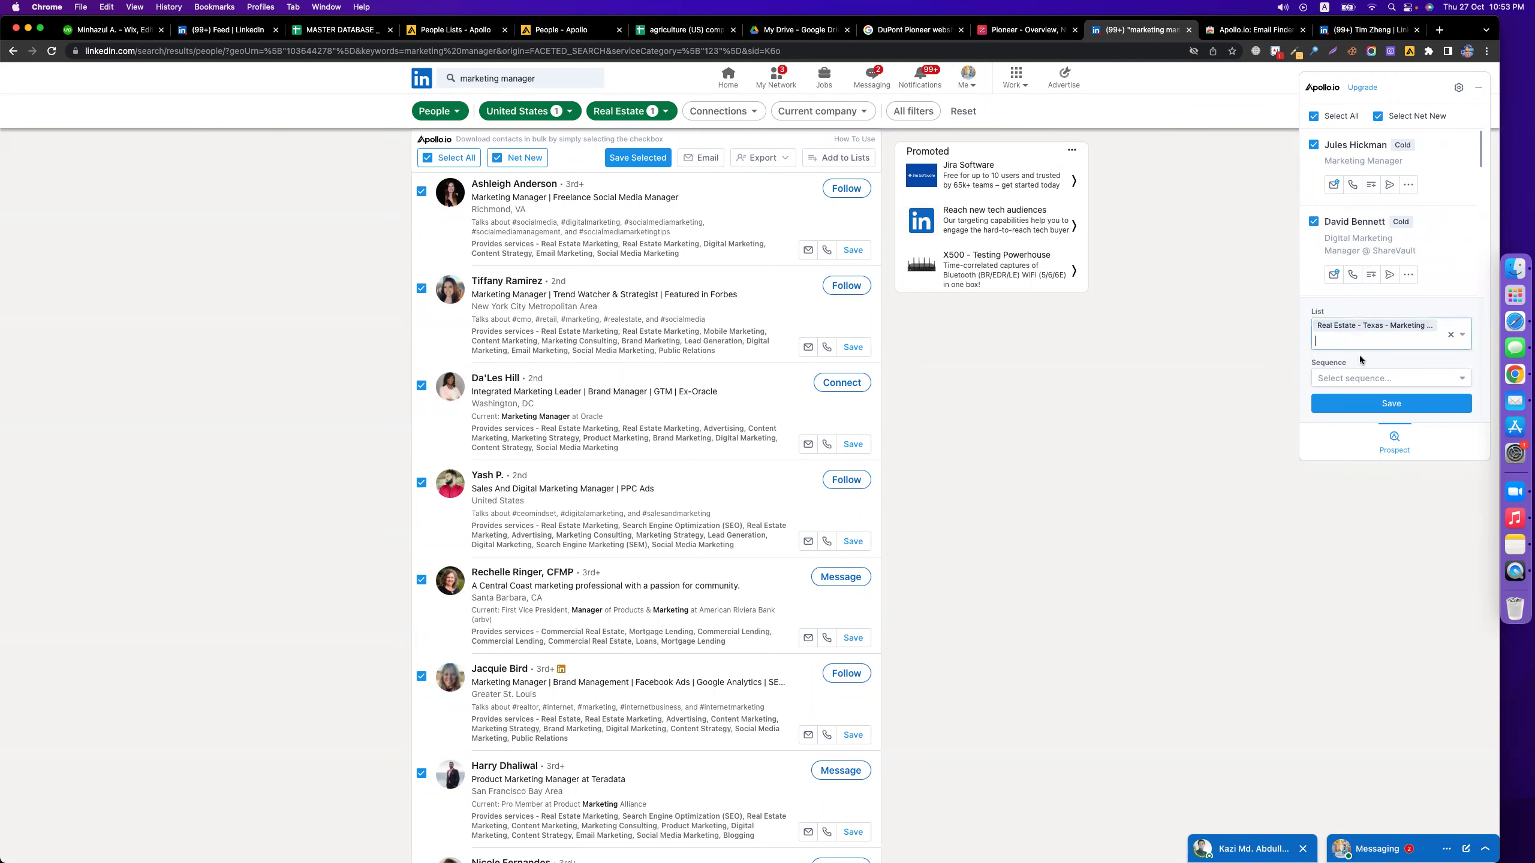
left_click(1356, 402)
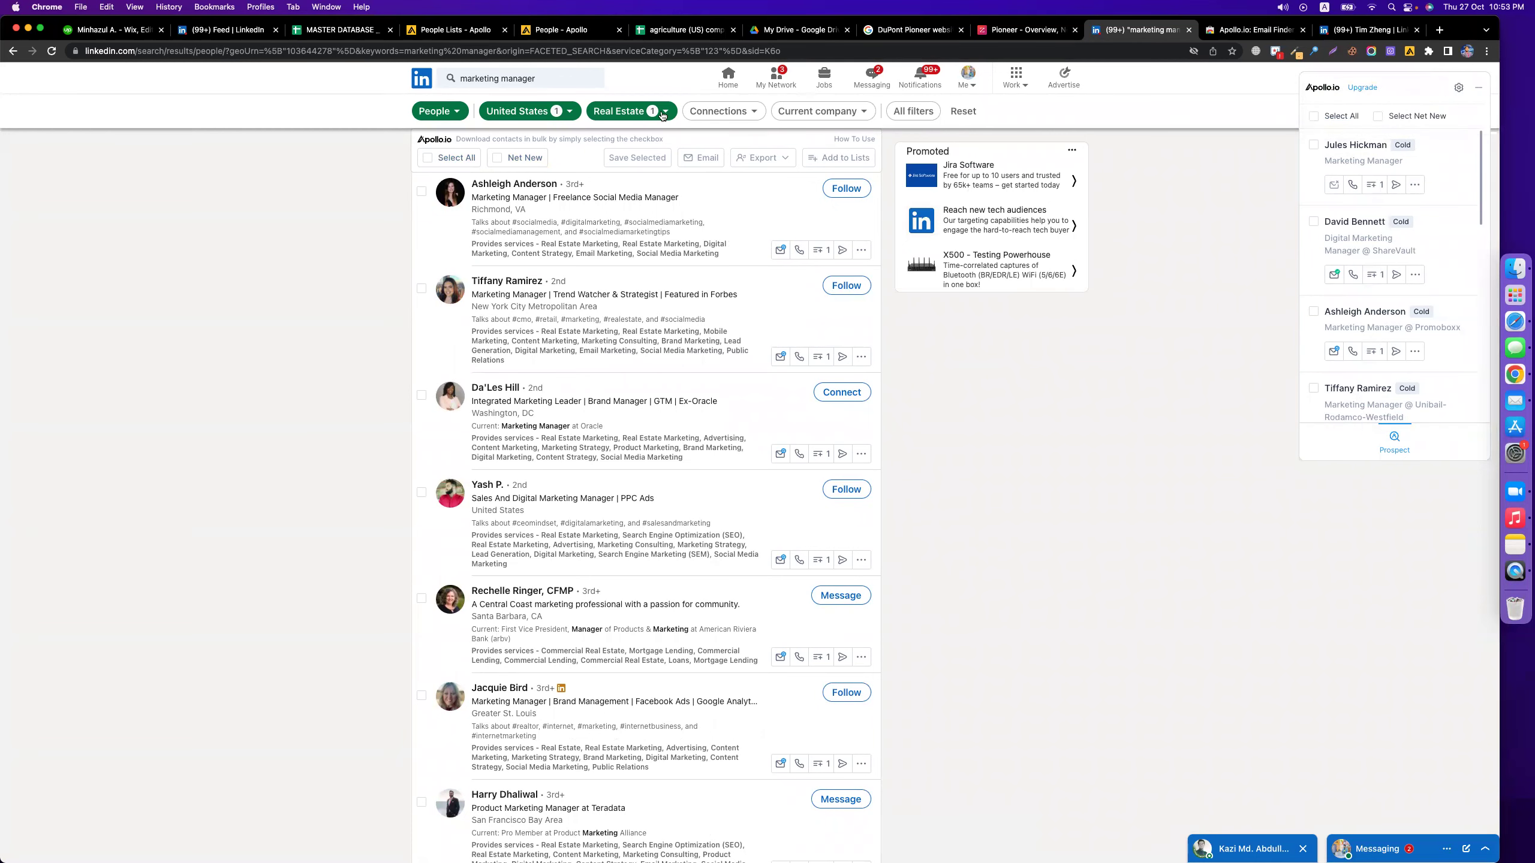
- Switch to Apollo, open the Real Estate - Texas - Marketing Manager people list, and review its saved contacts
left_click(576, 38)
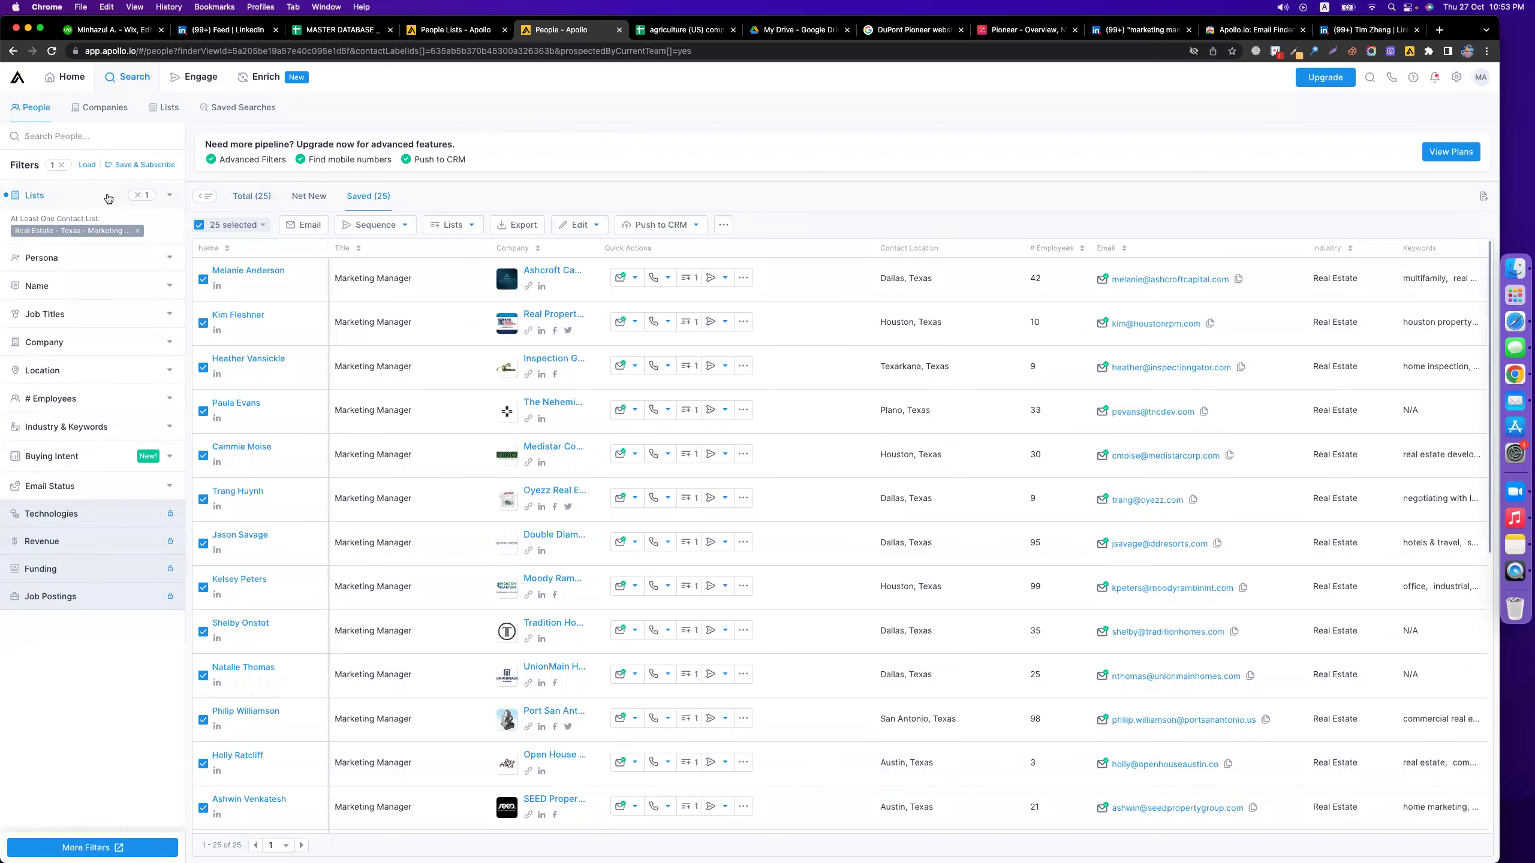
left_click(163, 113)
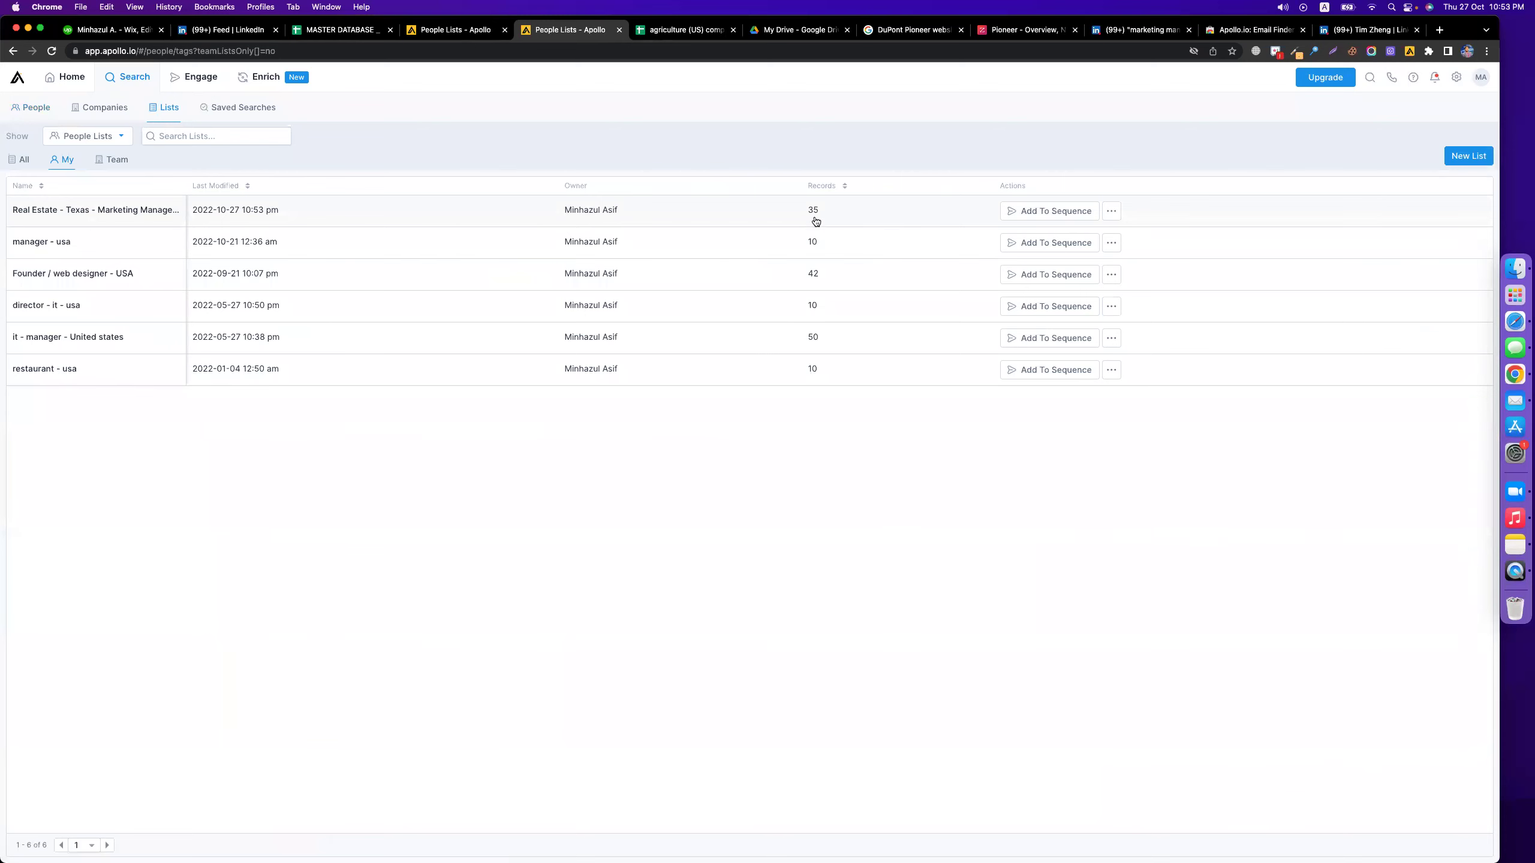
left_click(132, 212)
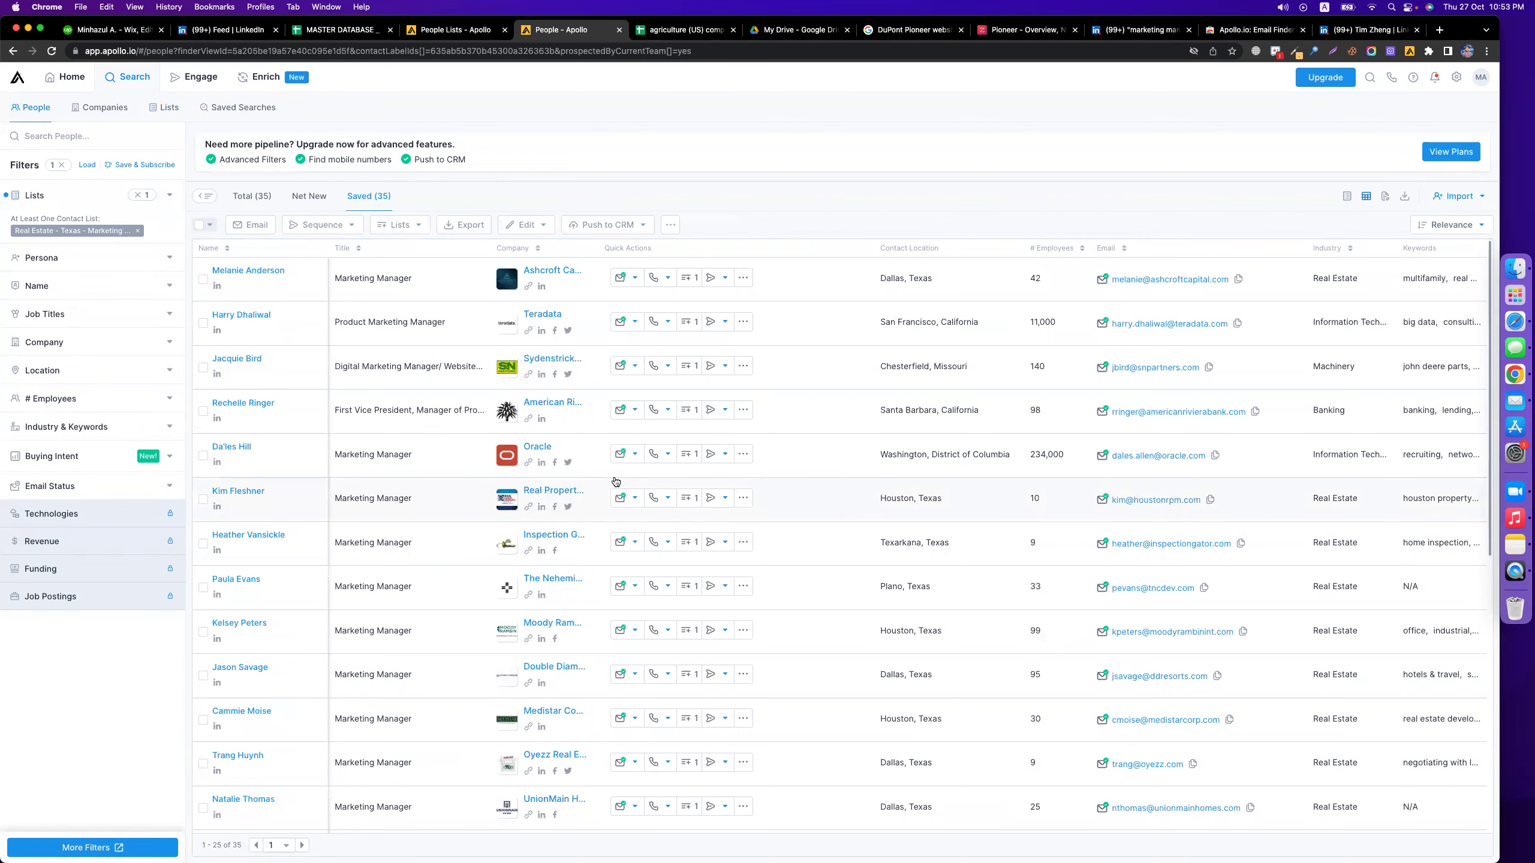
scroll(616, 482, "down", 10)
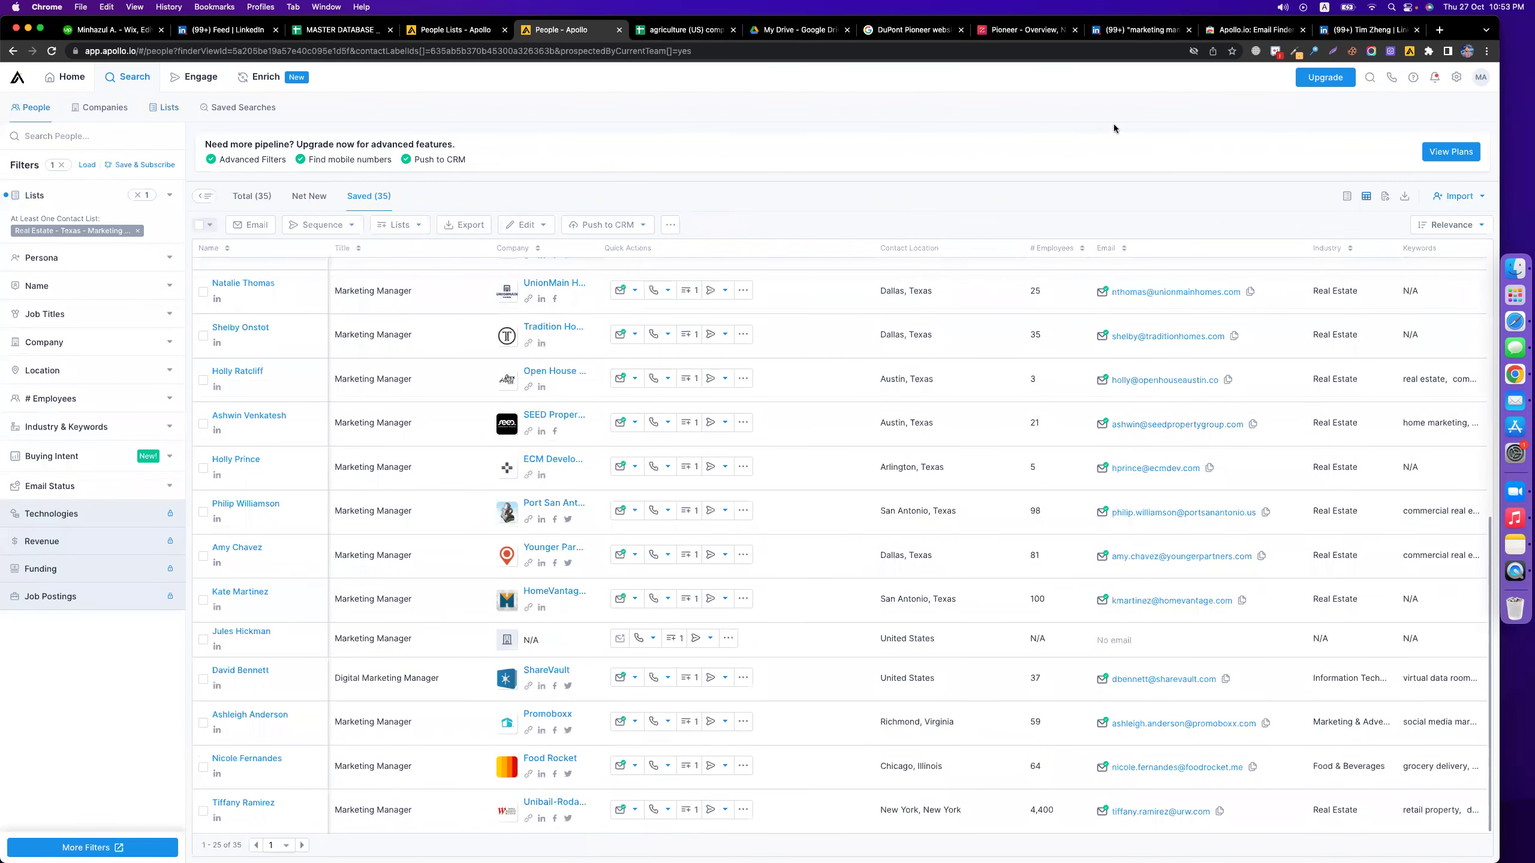
- Switch to the LinkedIn profile of Apollo's founder and look through the experience and education sections
left_click(1360, 30)
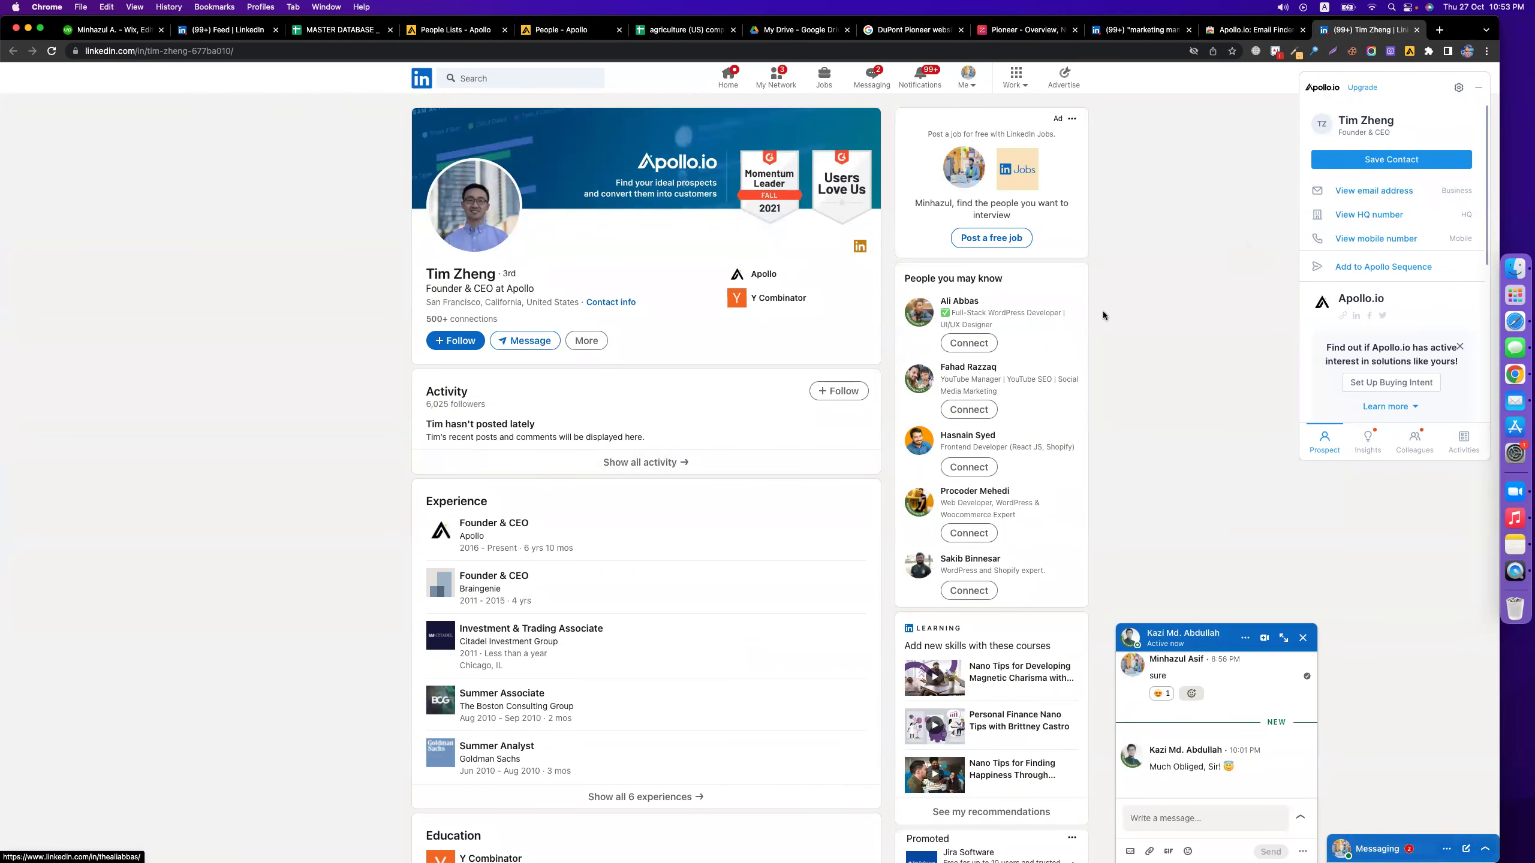
scroll(761, 274, "down", 6)
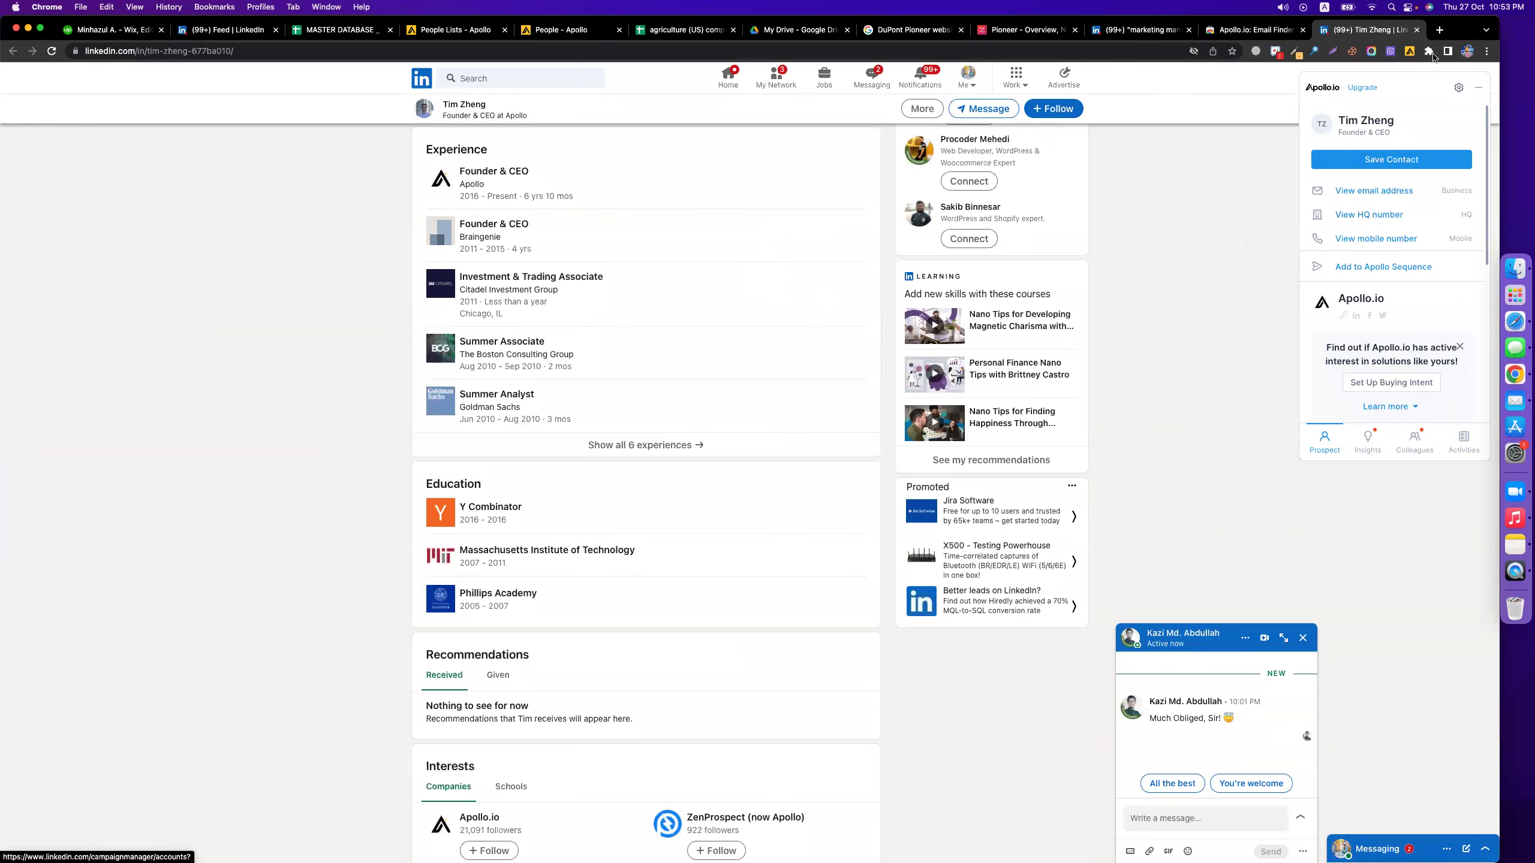
left_click(1261, 35)
left_click(1348, 33)
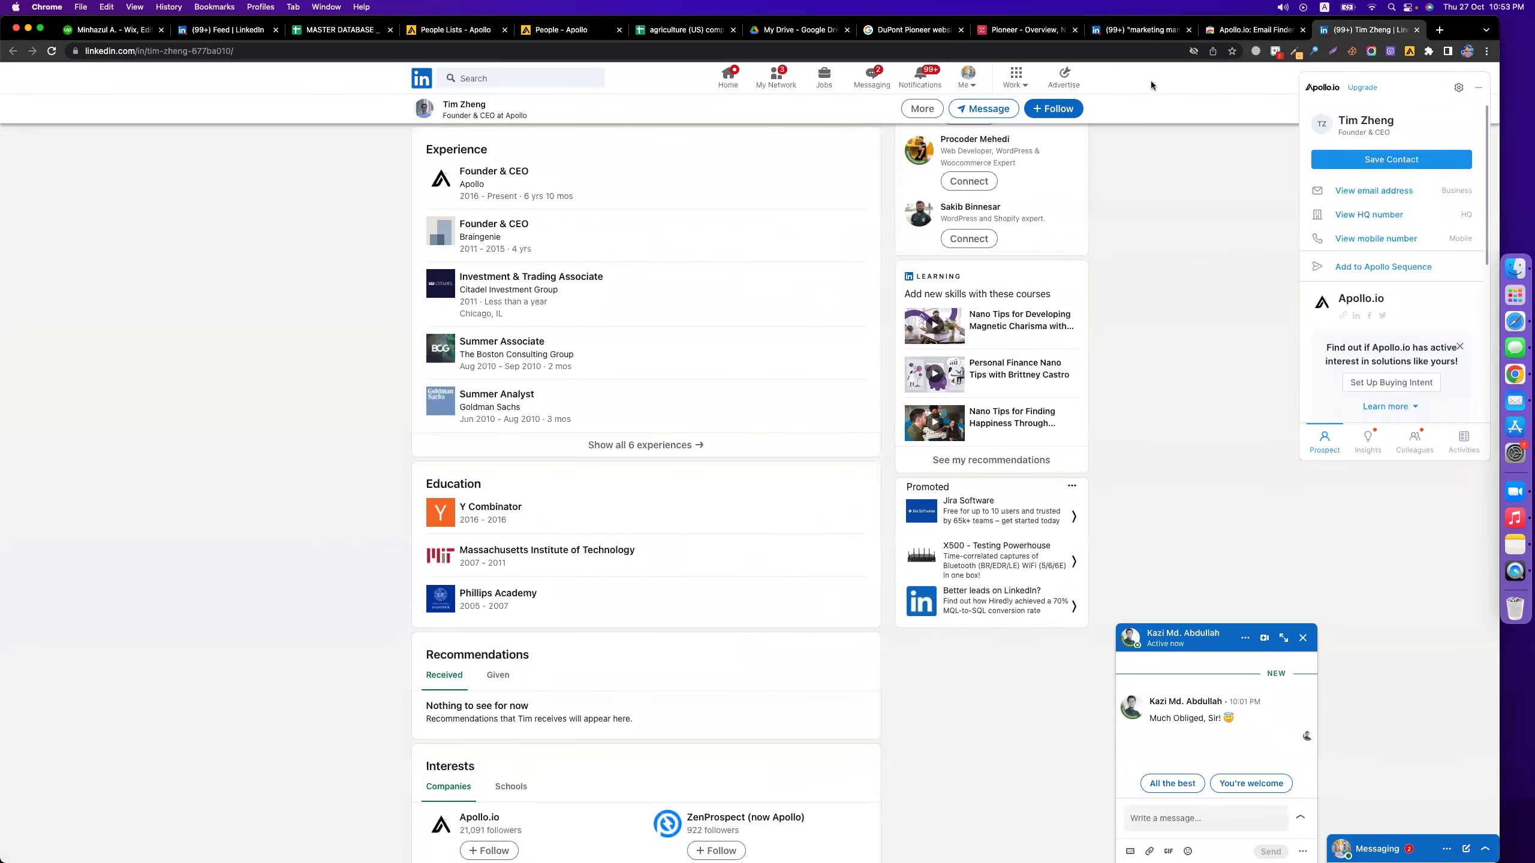
left_click(1263, 30)
left_click(510, 53)
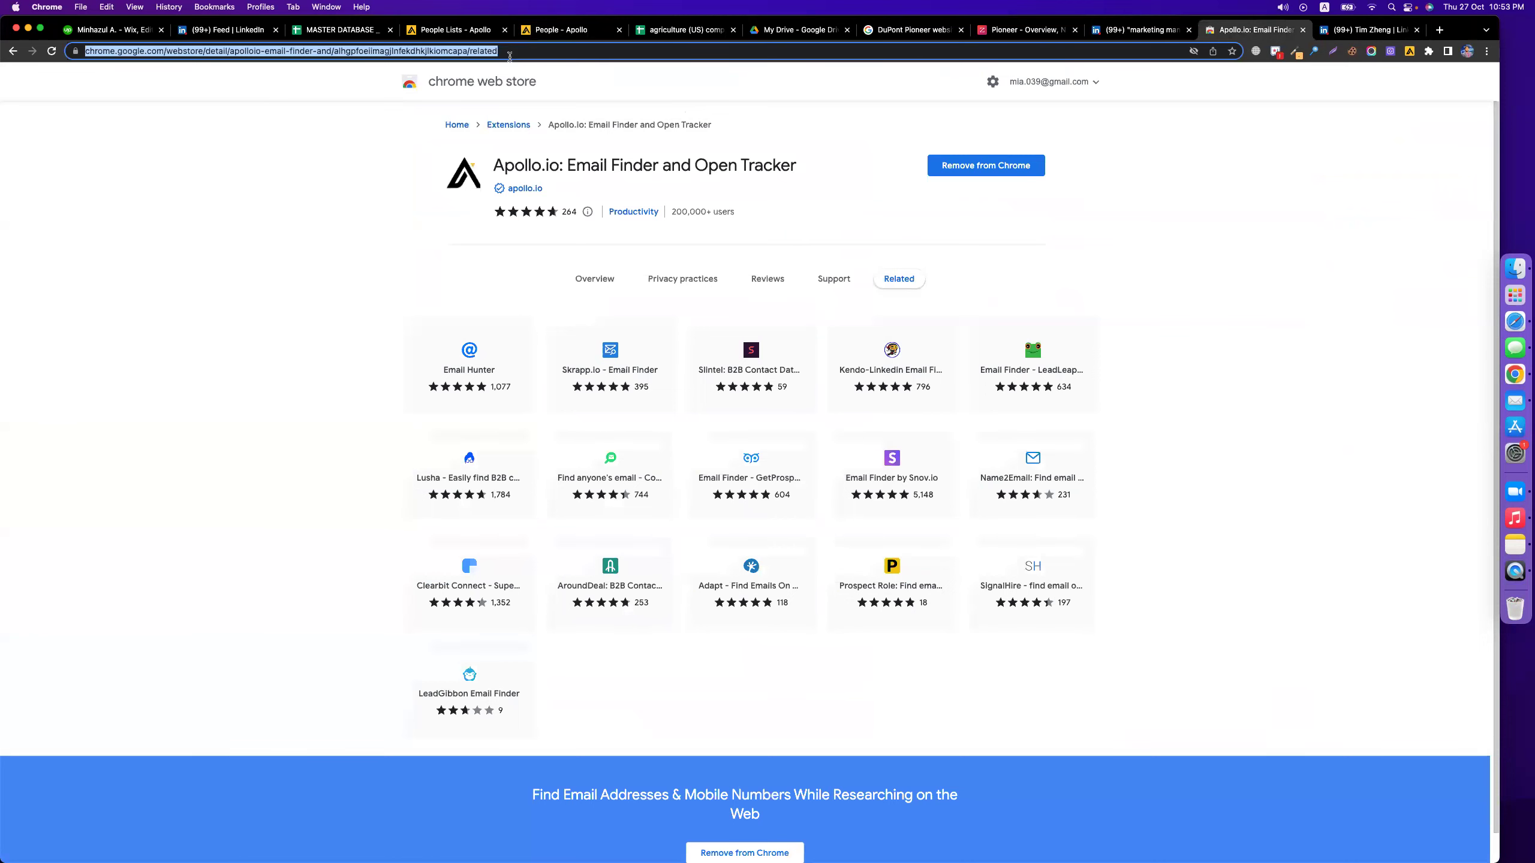
type("linkedin")
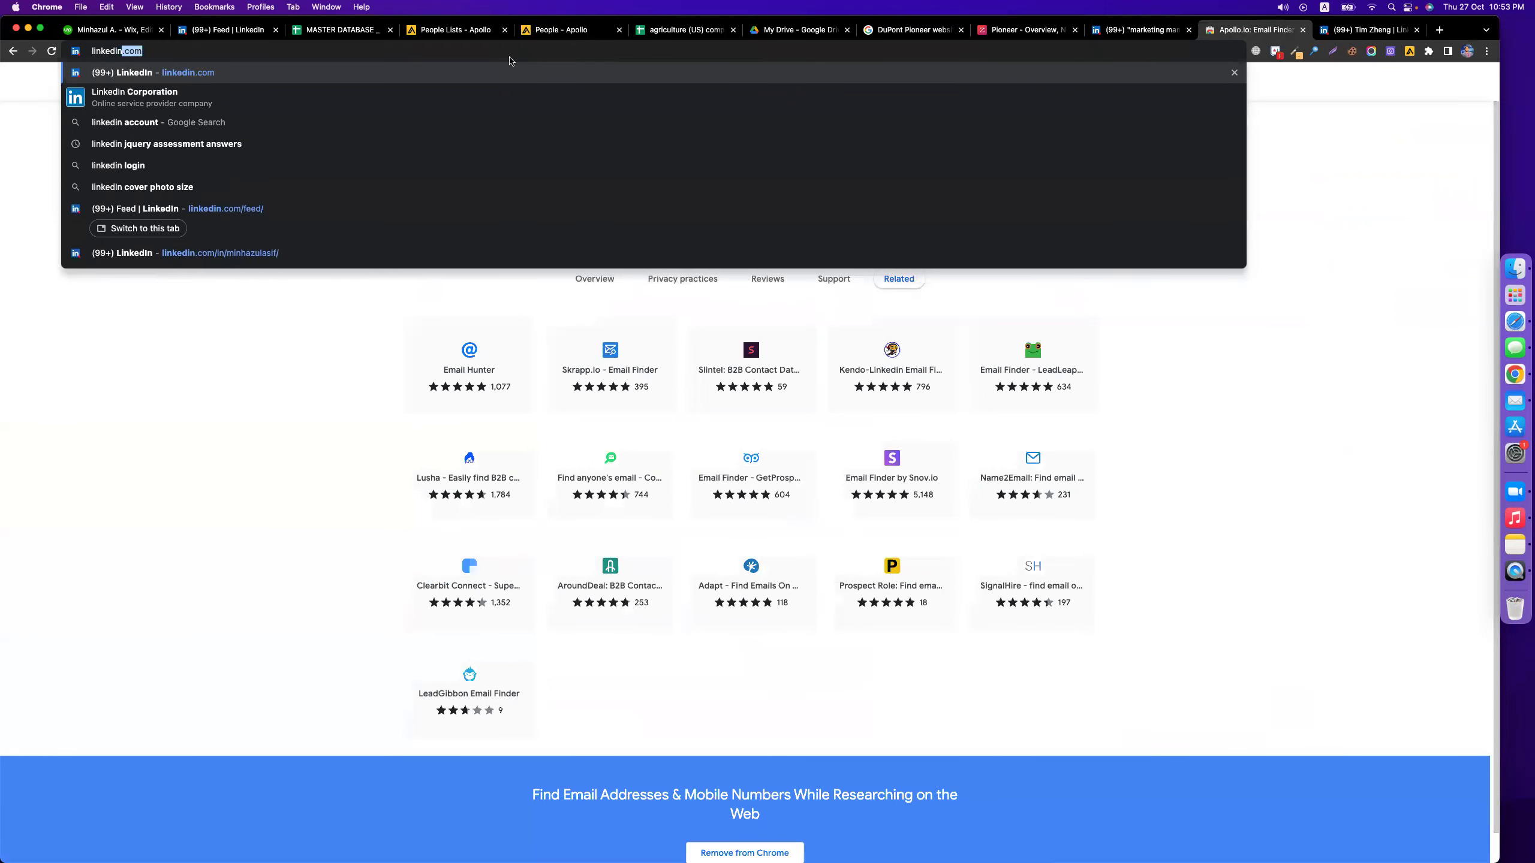
key("BackSpace")
key("BackSpace")
key("BackSpace")
key("BackSpace")
key("BackSpace")
key("BackSpace")
key("BackSpace")
key("BackSpace")
key("BackSpace")
type("goo")
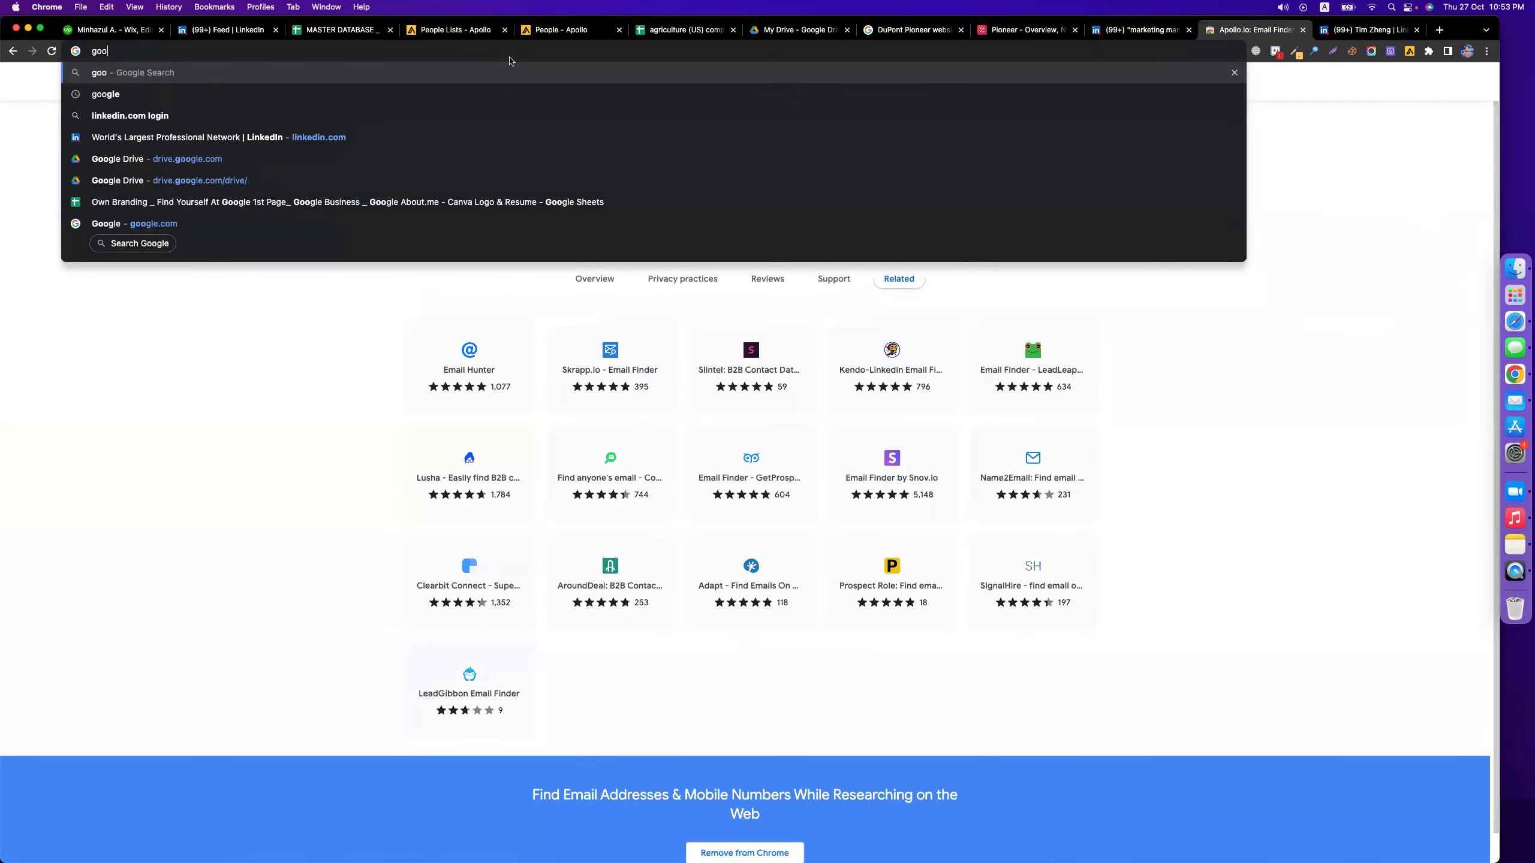
key("Return")
left_click(300, 91)
type("le")
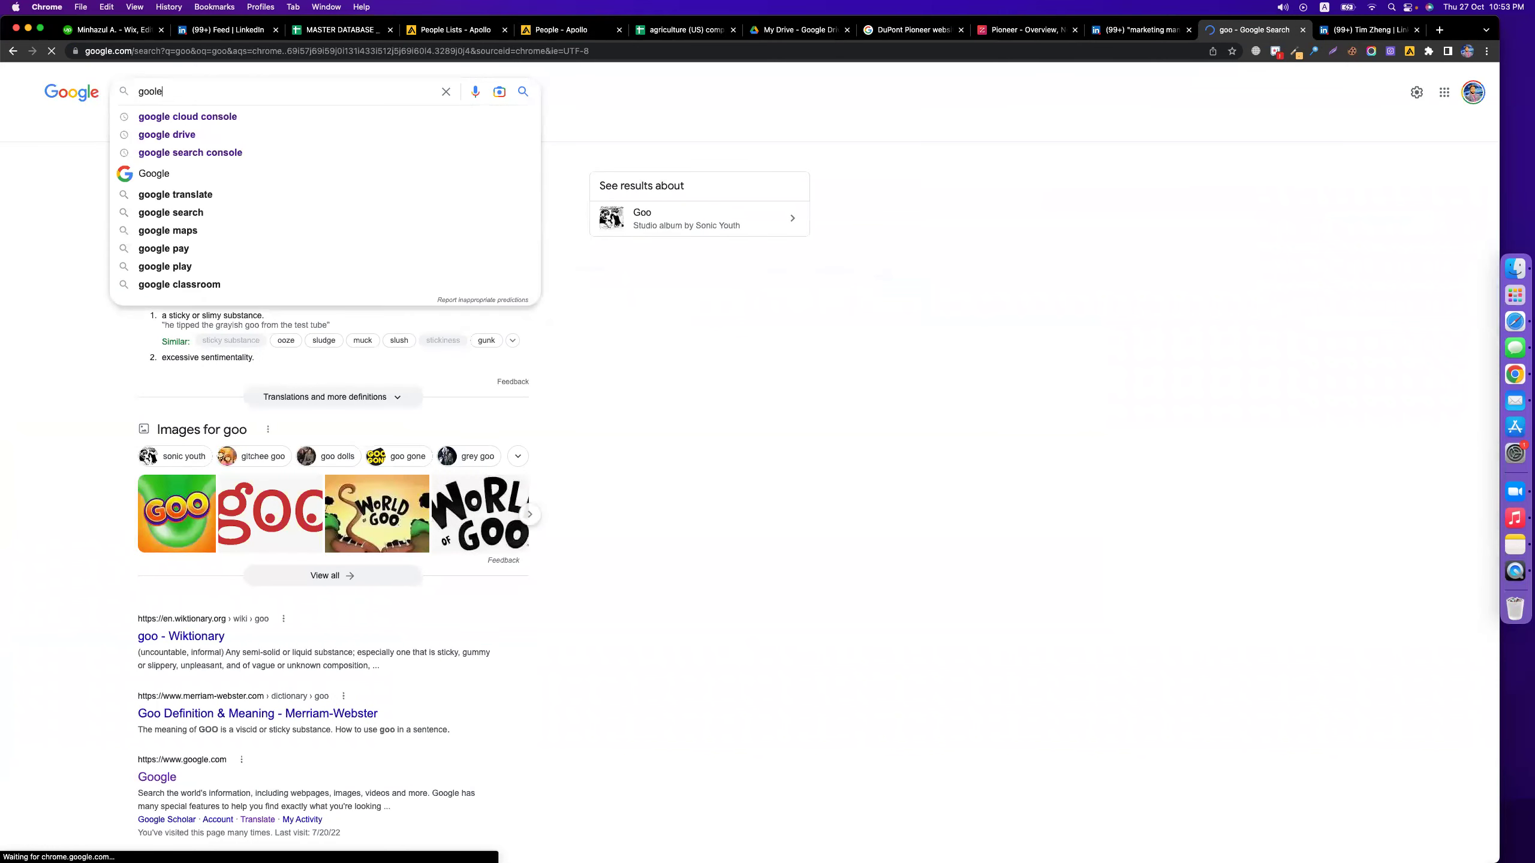
type(".com")
key("Return")
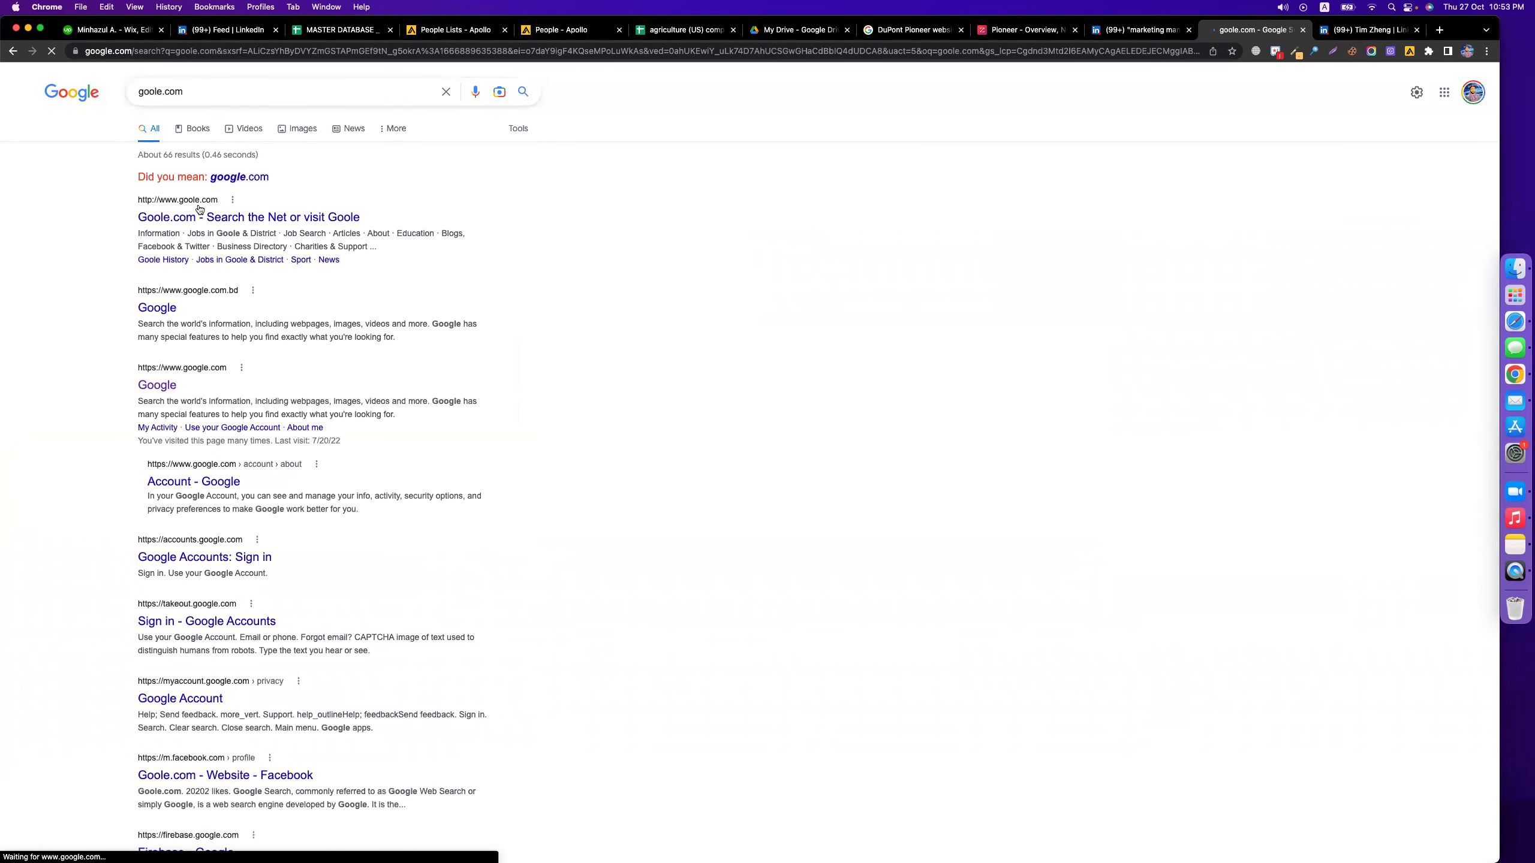
left_click(192, 213)
left_click(201, 83)
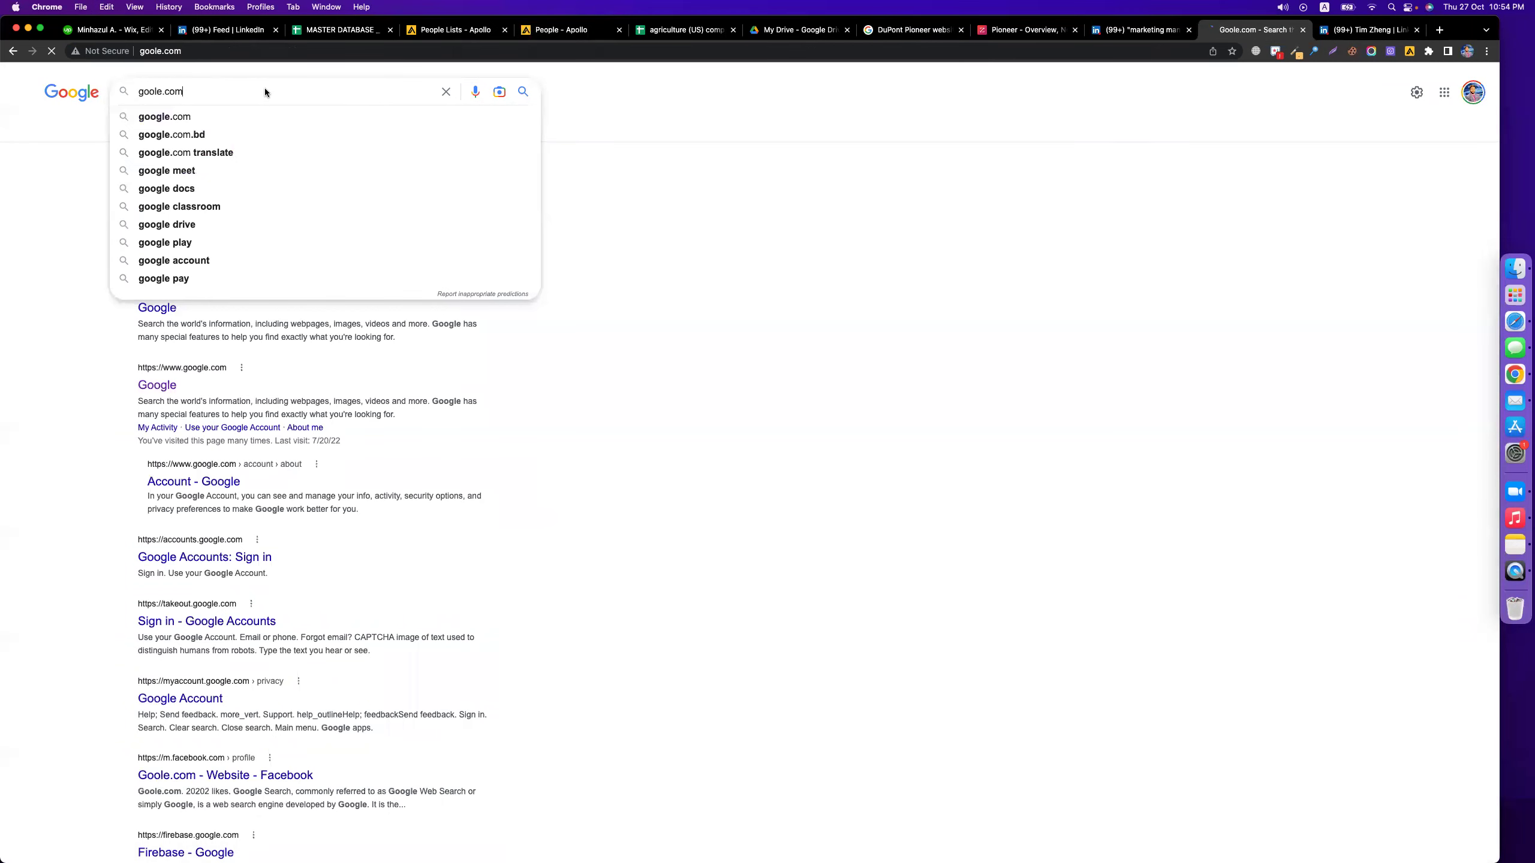
key("super+bracketleft")
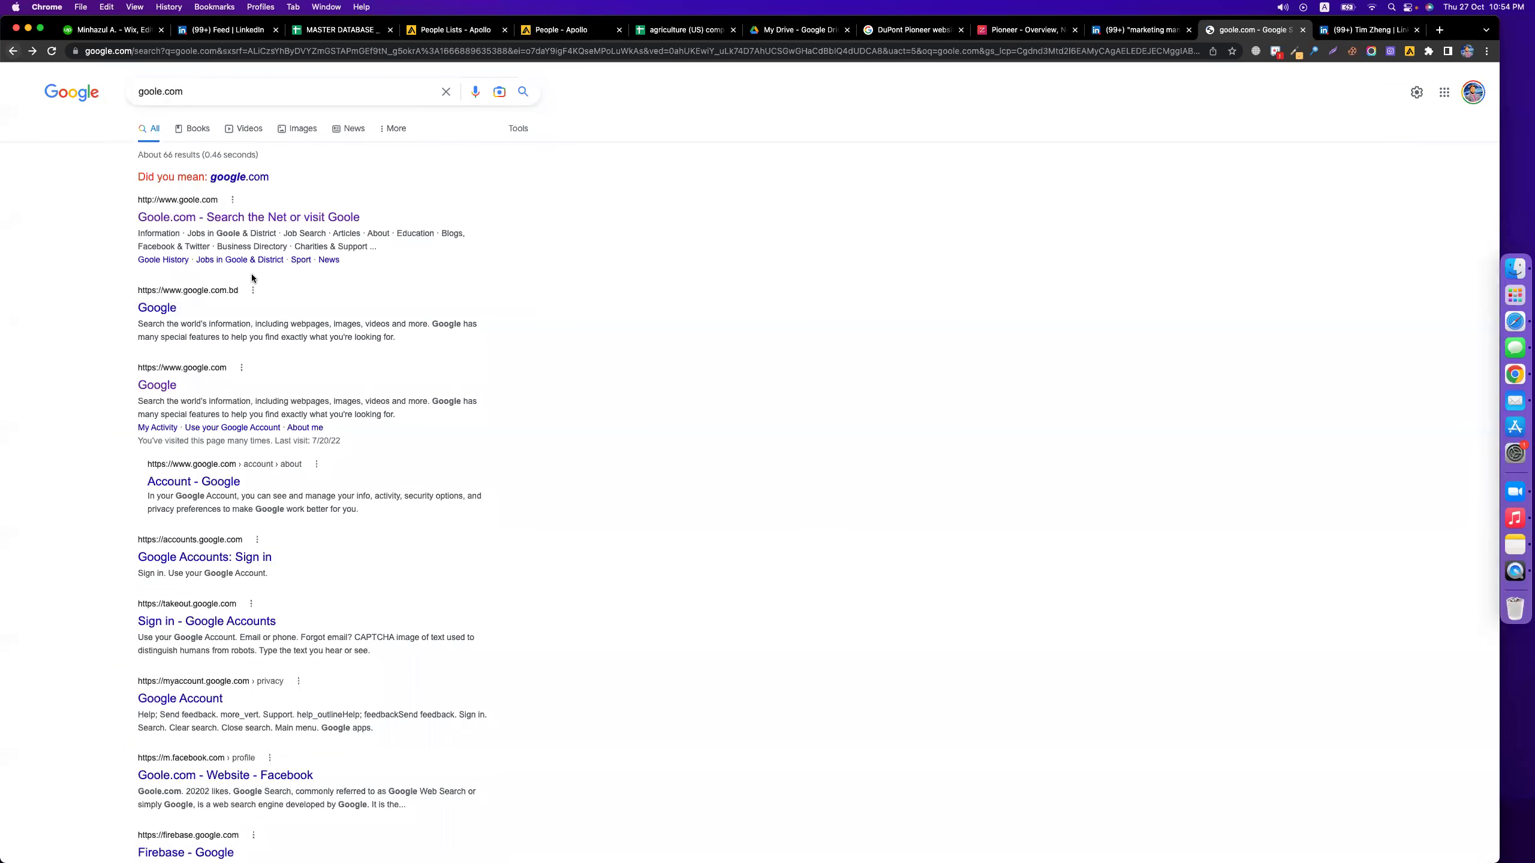
- Search Google for "ratan tata" as an exact phrase within site:linkedin.com and open his LinkedIn profile
triple_click(204, 87)
type("site:linkedin.com ratan tata")
key("alt+Left")
key("alt+Left")
type("\"")
key("super+Right")
type("tata")
key("Return")
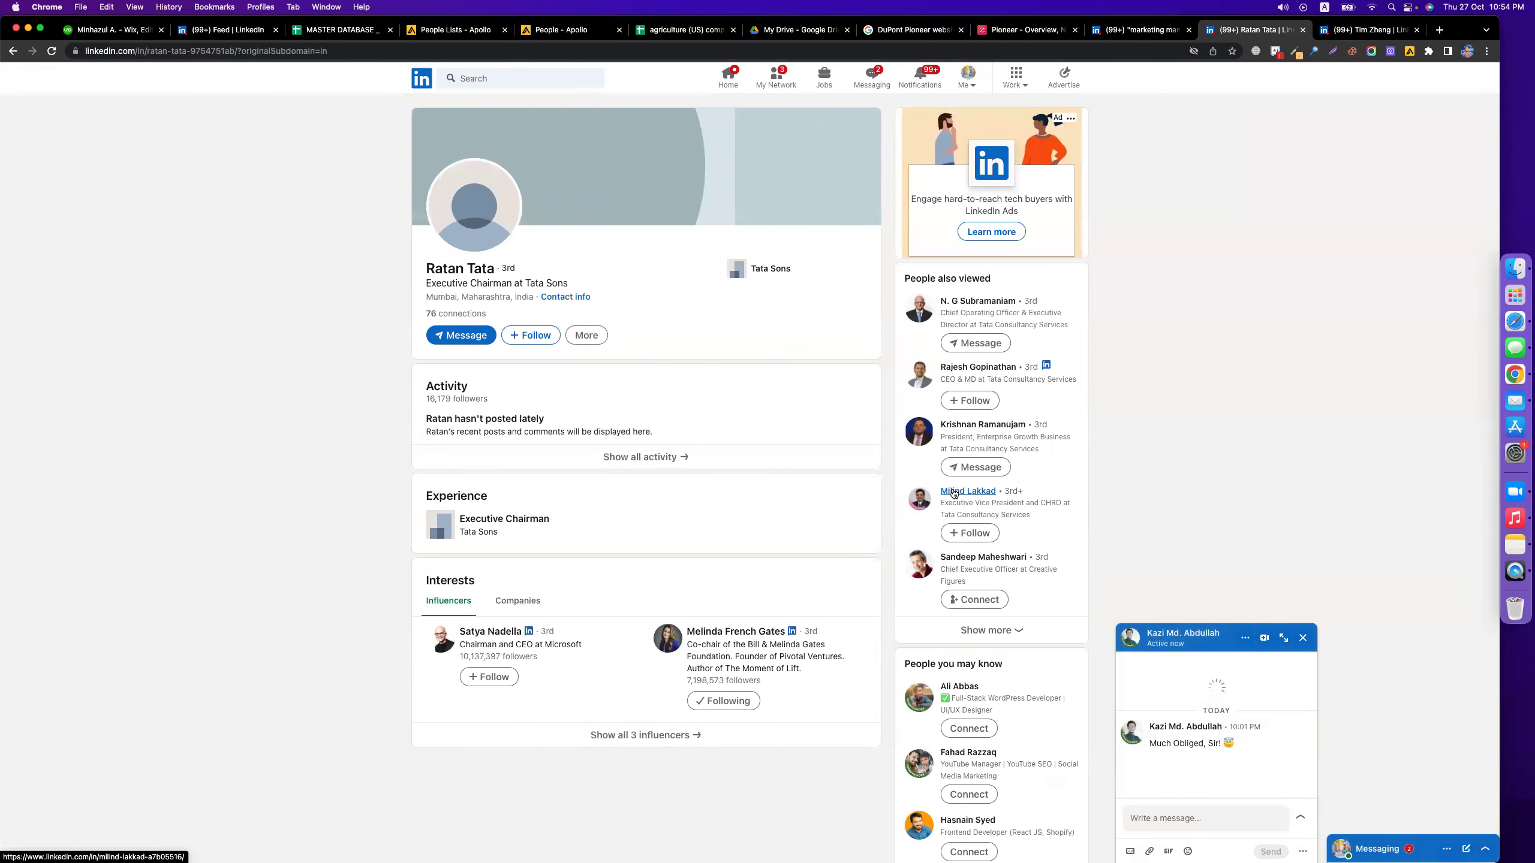
- Open the Apollo extension on Ratan Tata's LinkedIn profile and reveal his business email address
left_click(1488, 158)
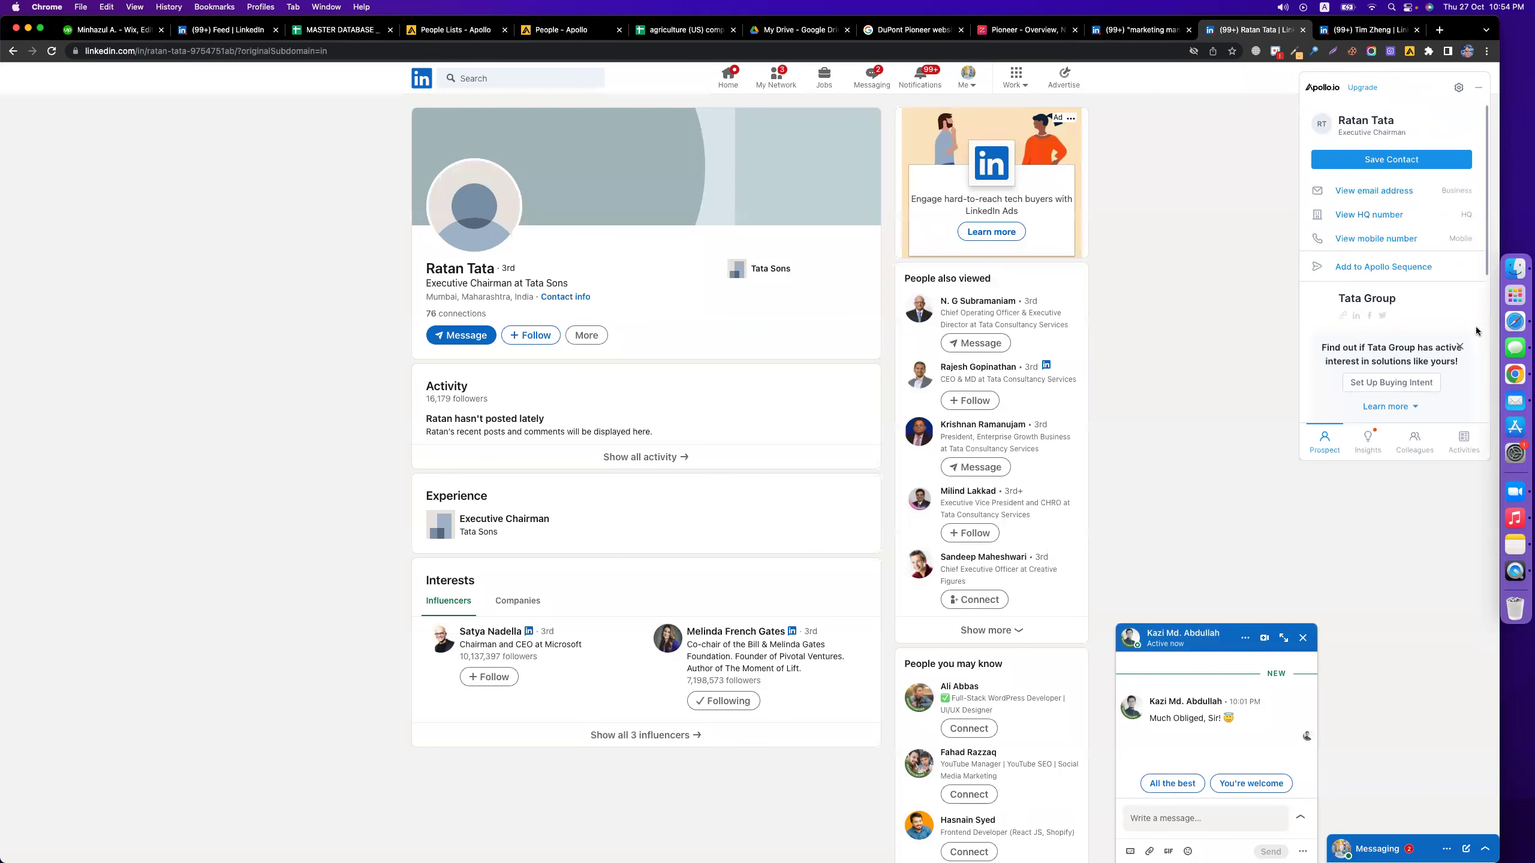
left_click(1402, 191)
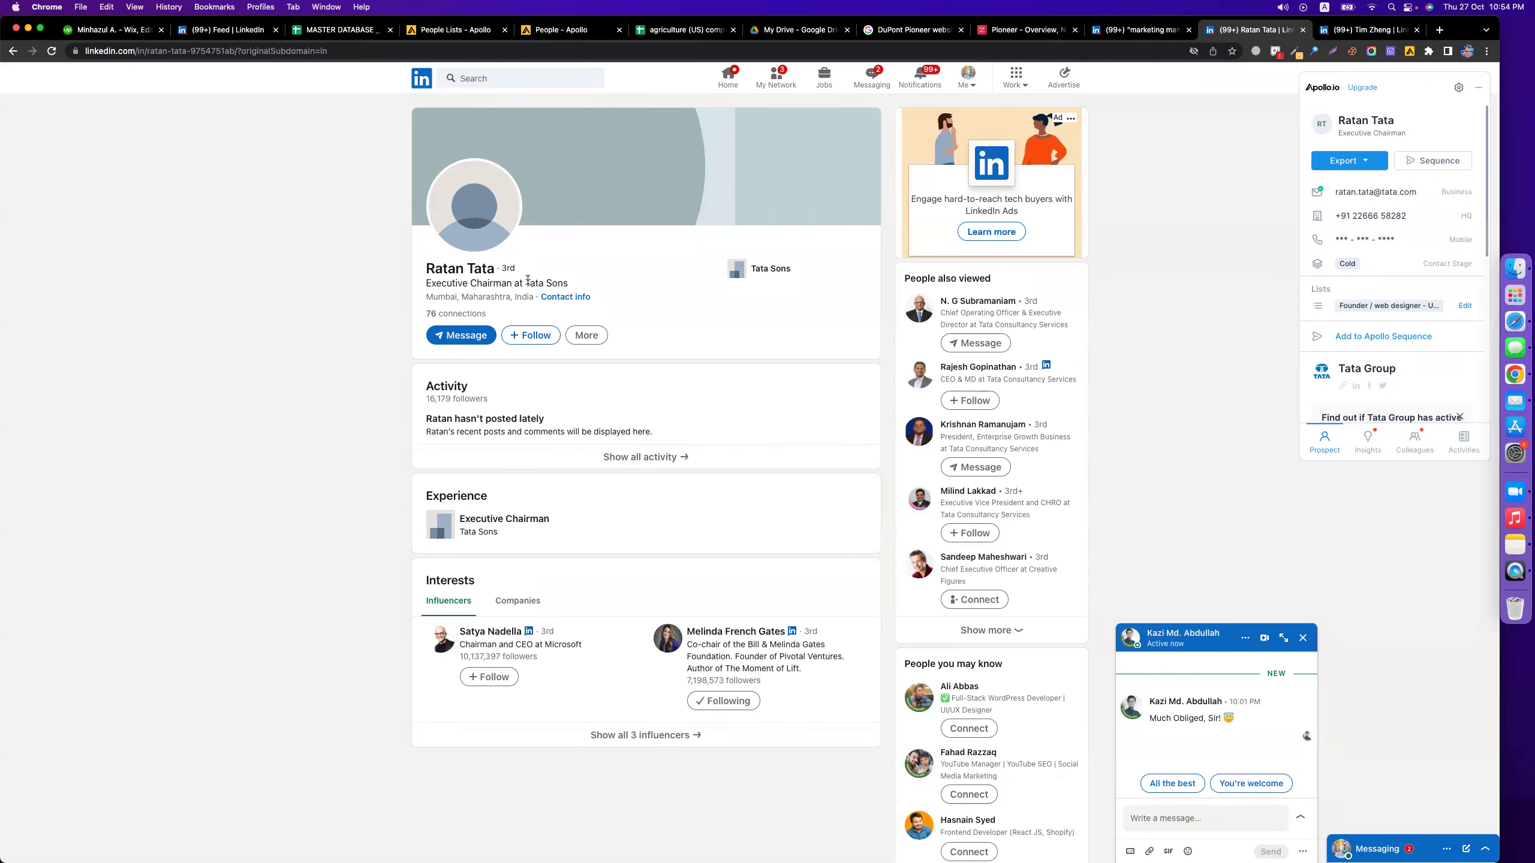
- Search Google in a new browser tab for "Tata company domain"
left_click_drag(525, 283, 569, 287)
key("super+t")
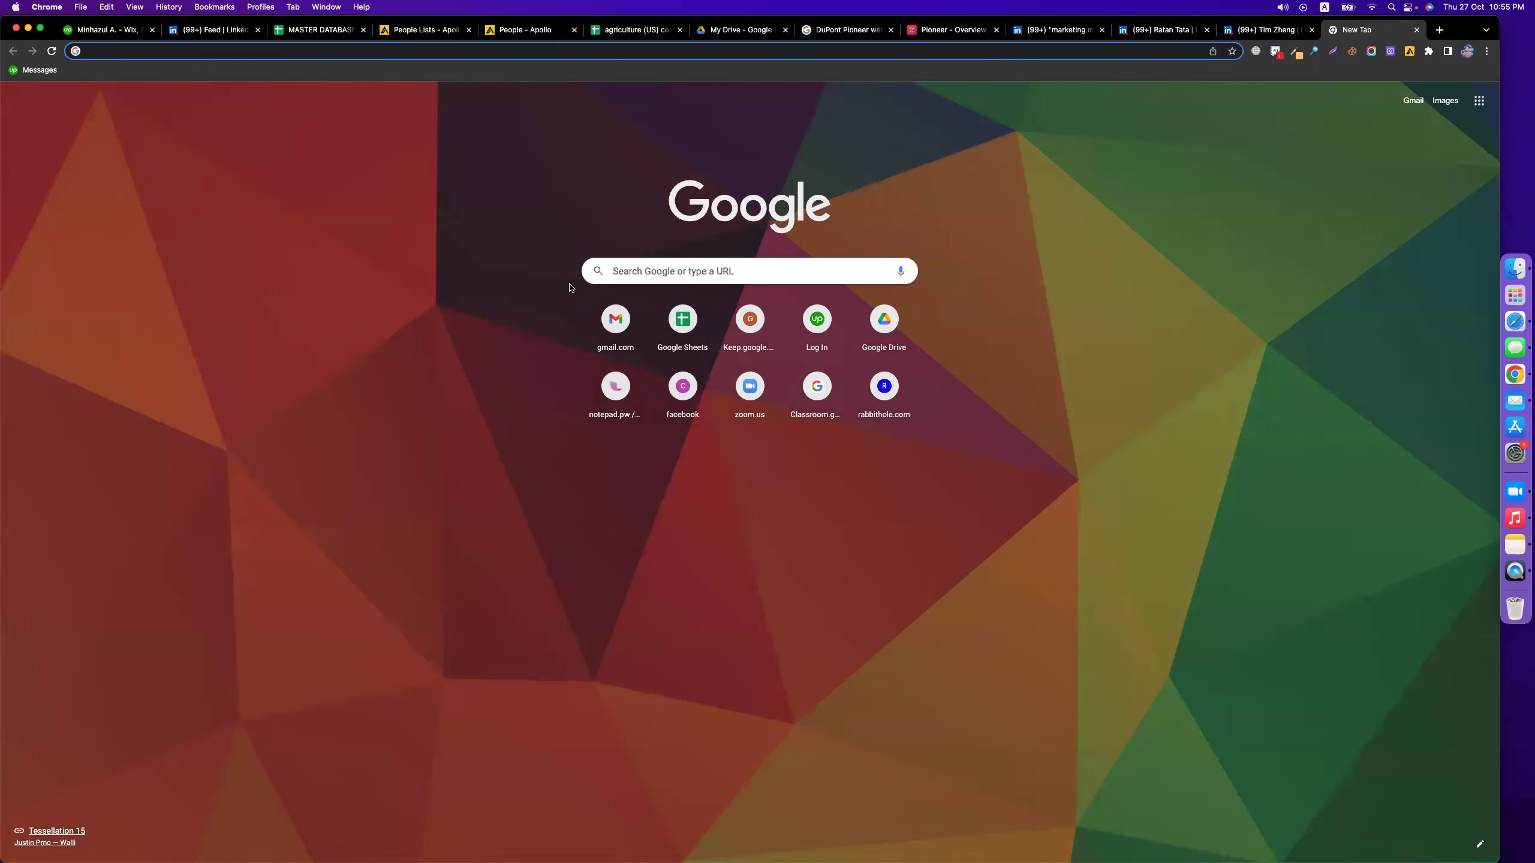
type("Tata ")
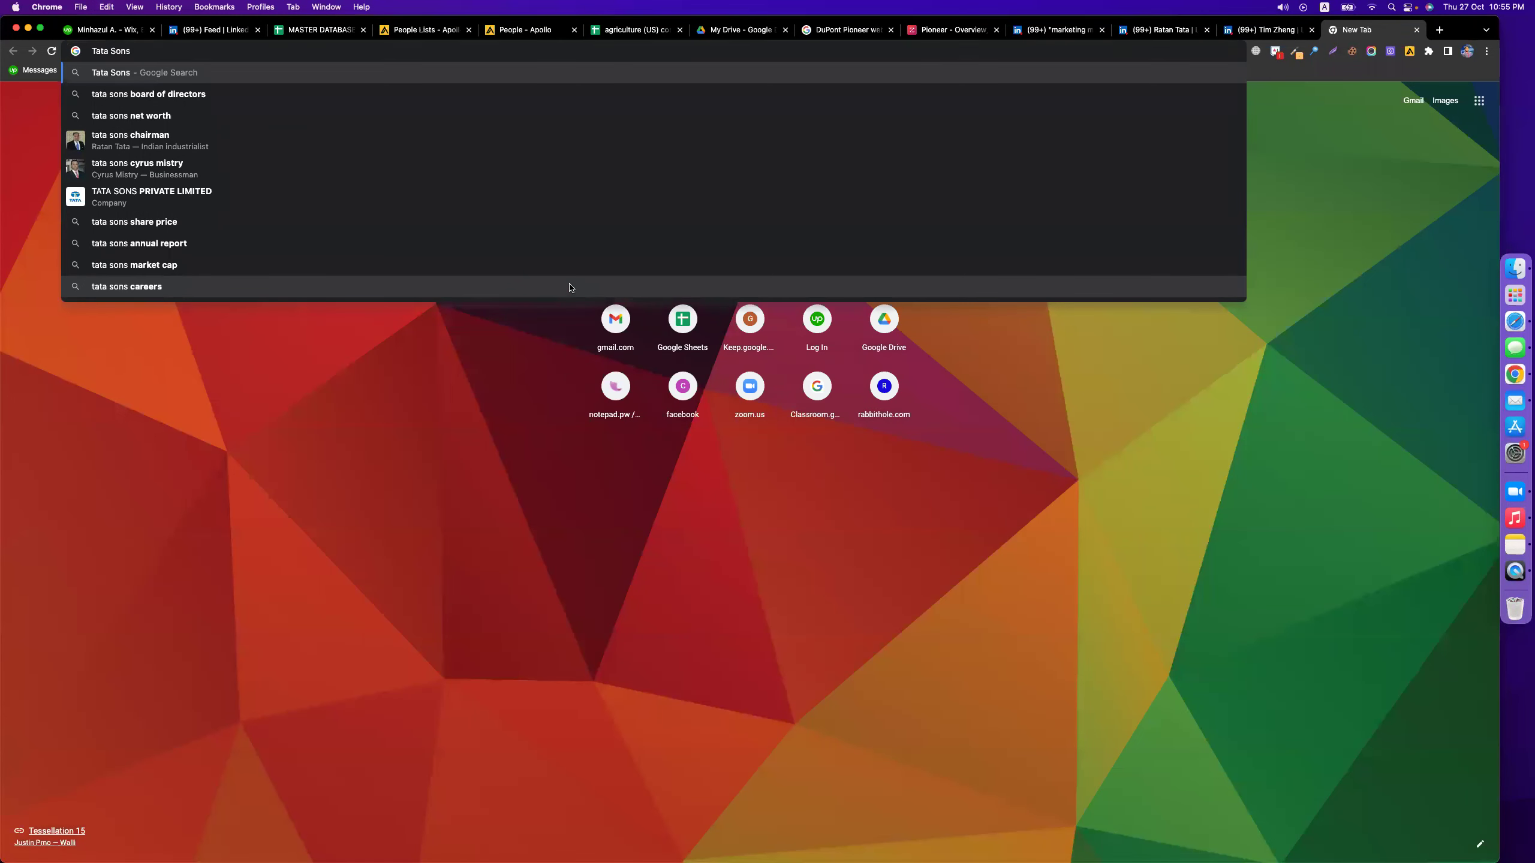
type("c")
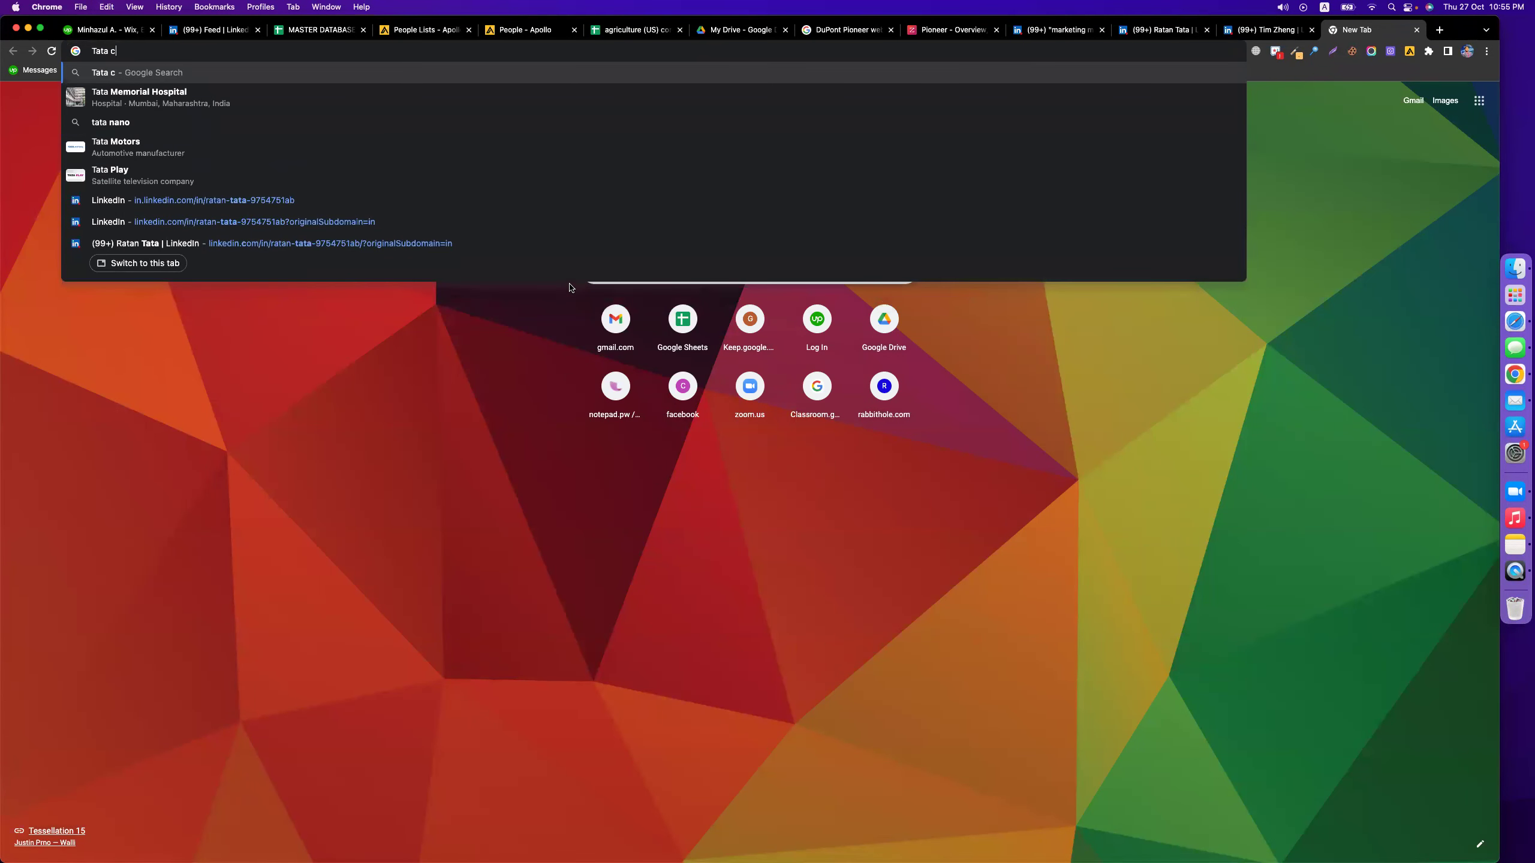
type("ompany domain")
key("Return")
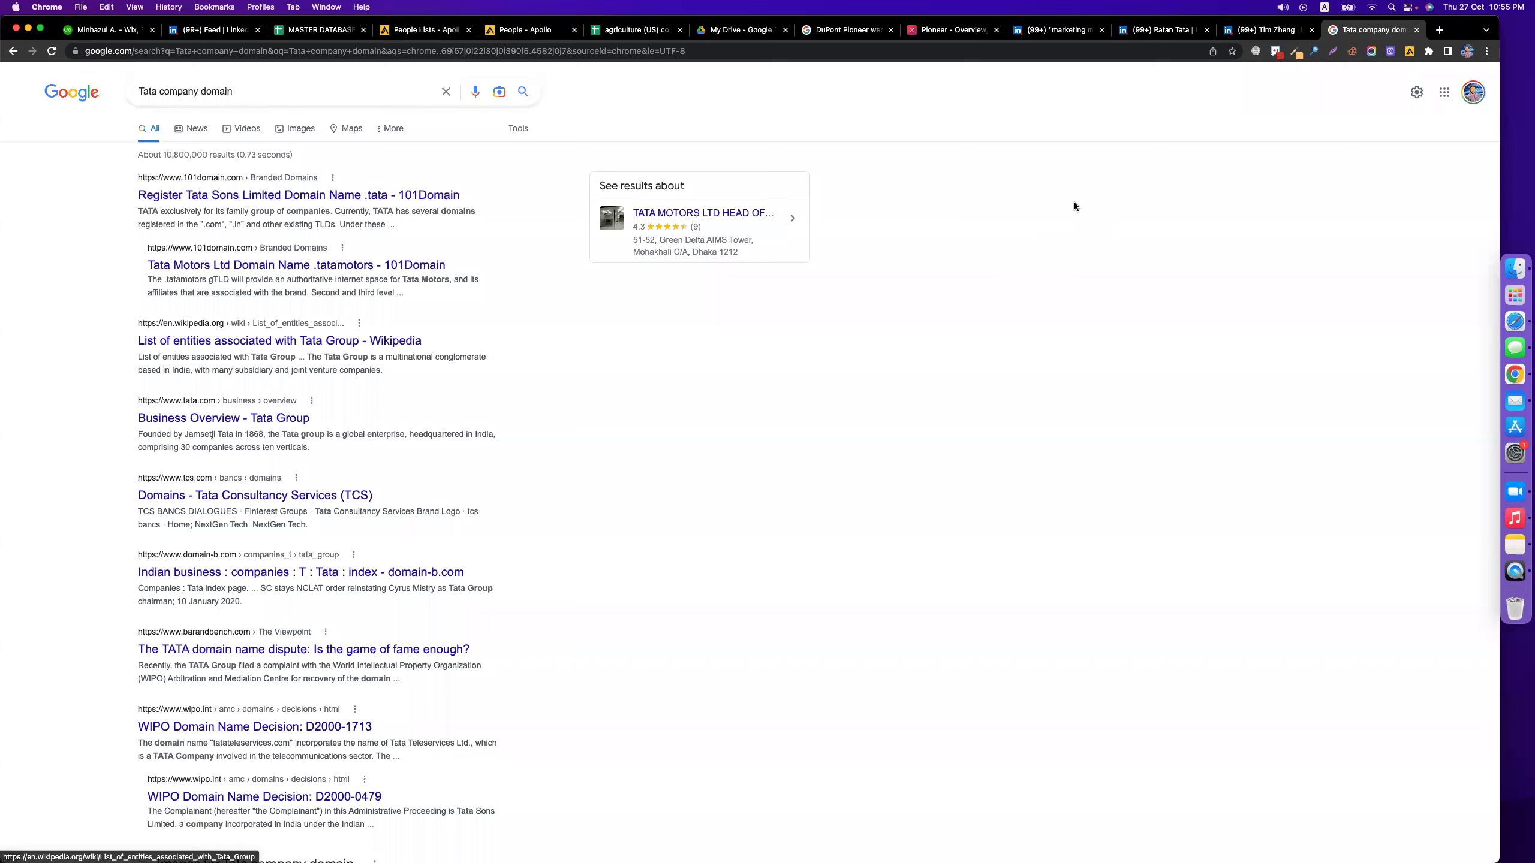
- Go to the hunter.io website in place of the Google results
left_click(957, 53)
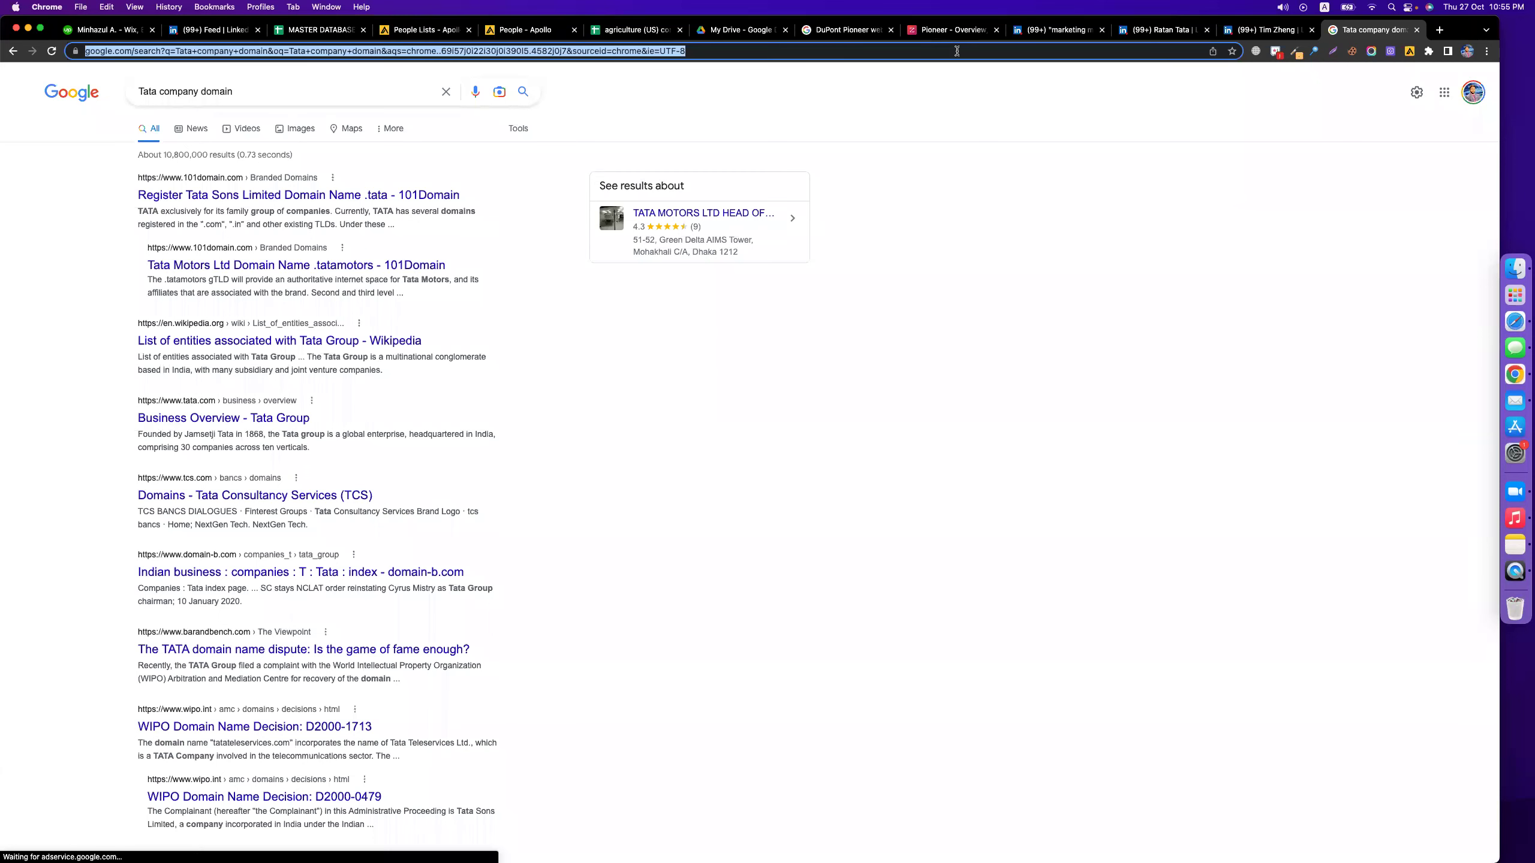
type("hunetr")
key("BackSpace")
type("er")
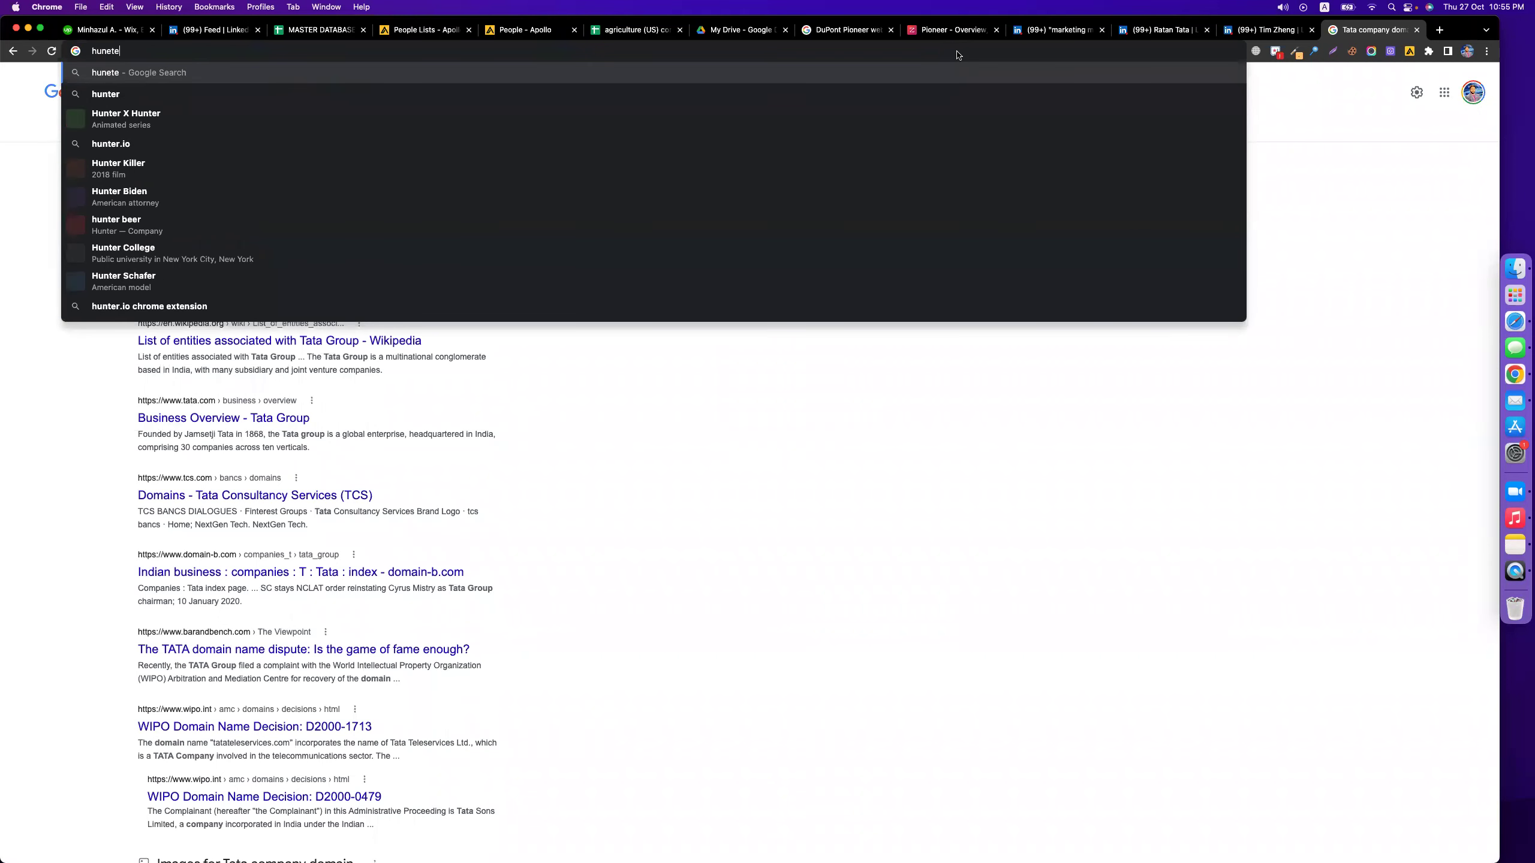
key("BackSpace")
key("BackSpace")
key("BackSpace")
key("BackSpace")
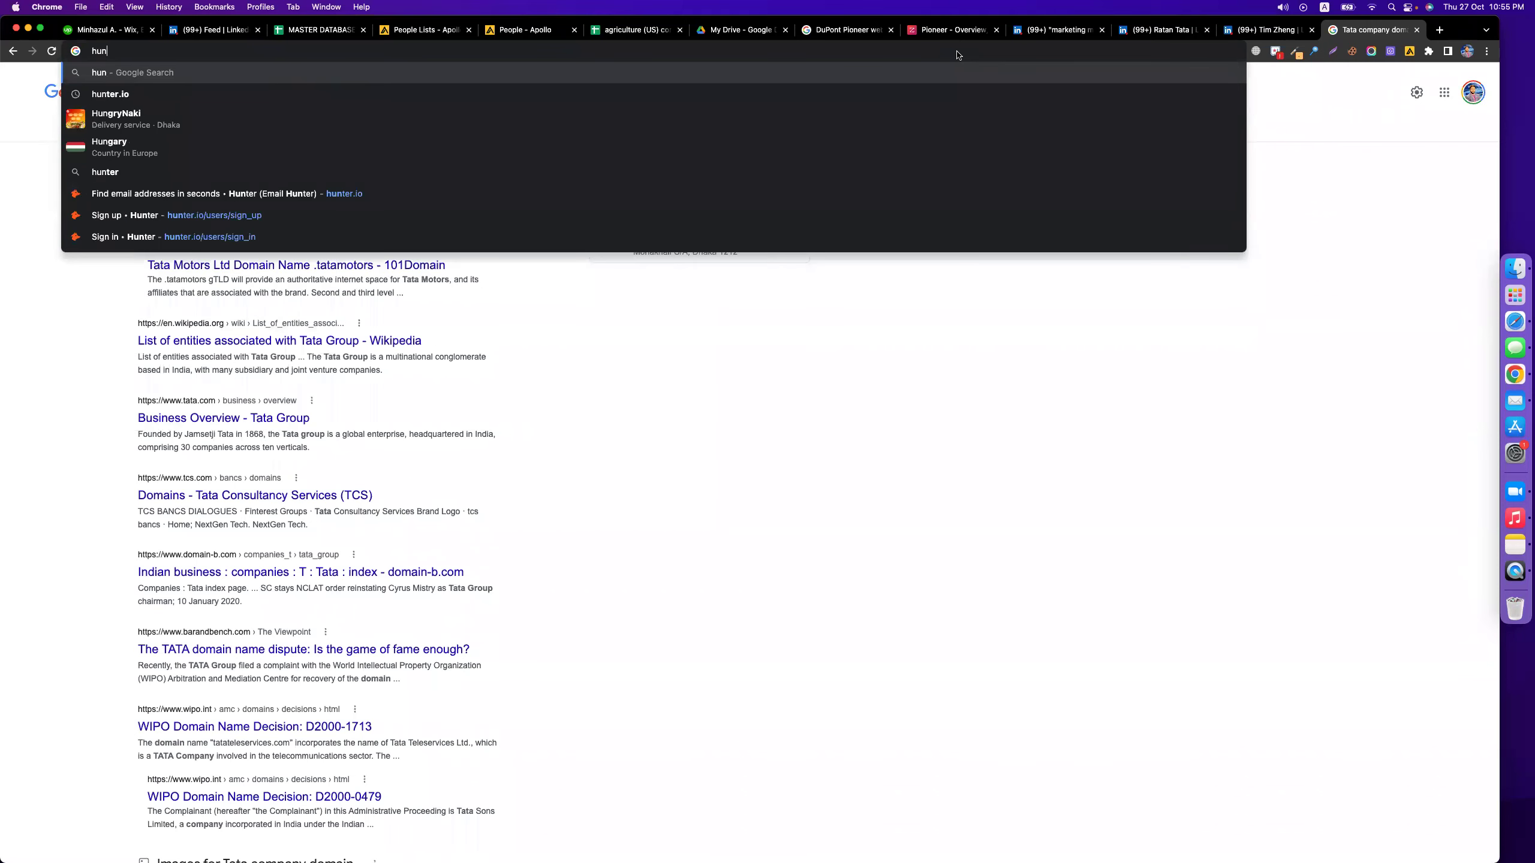
type("ter.")
key("Return")
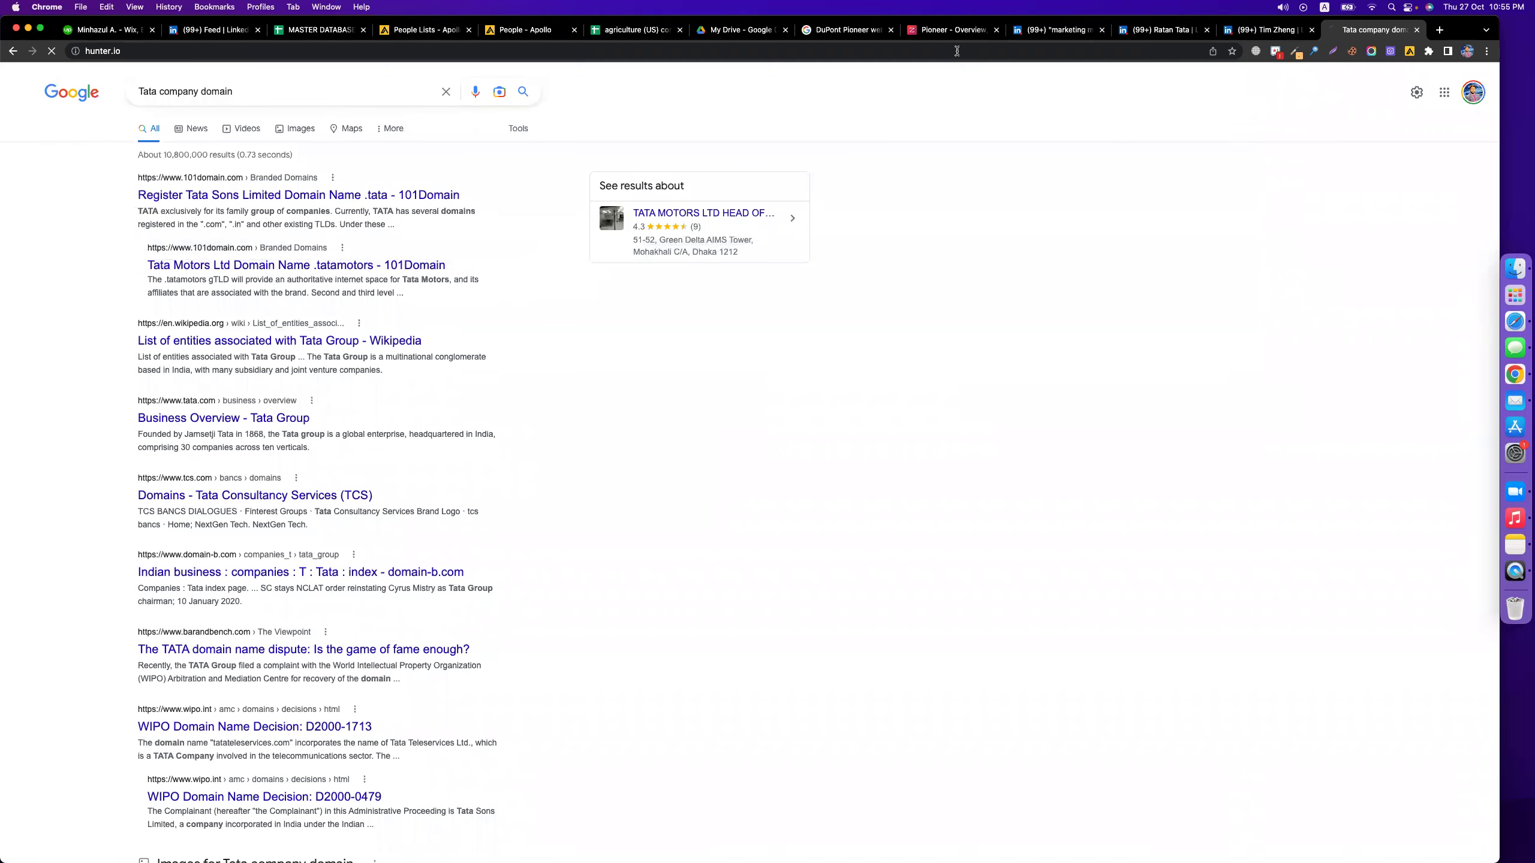
- Look up the email addresses for the domain tata.com in Hunter's domain search
left_click(720, 300)
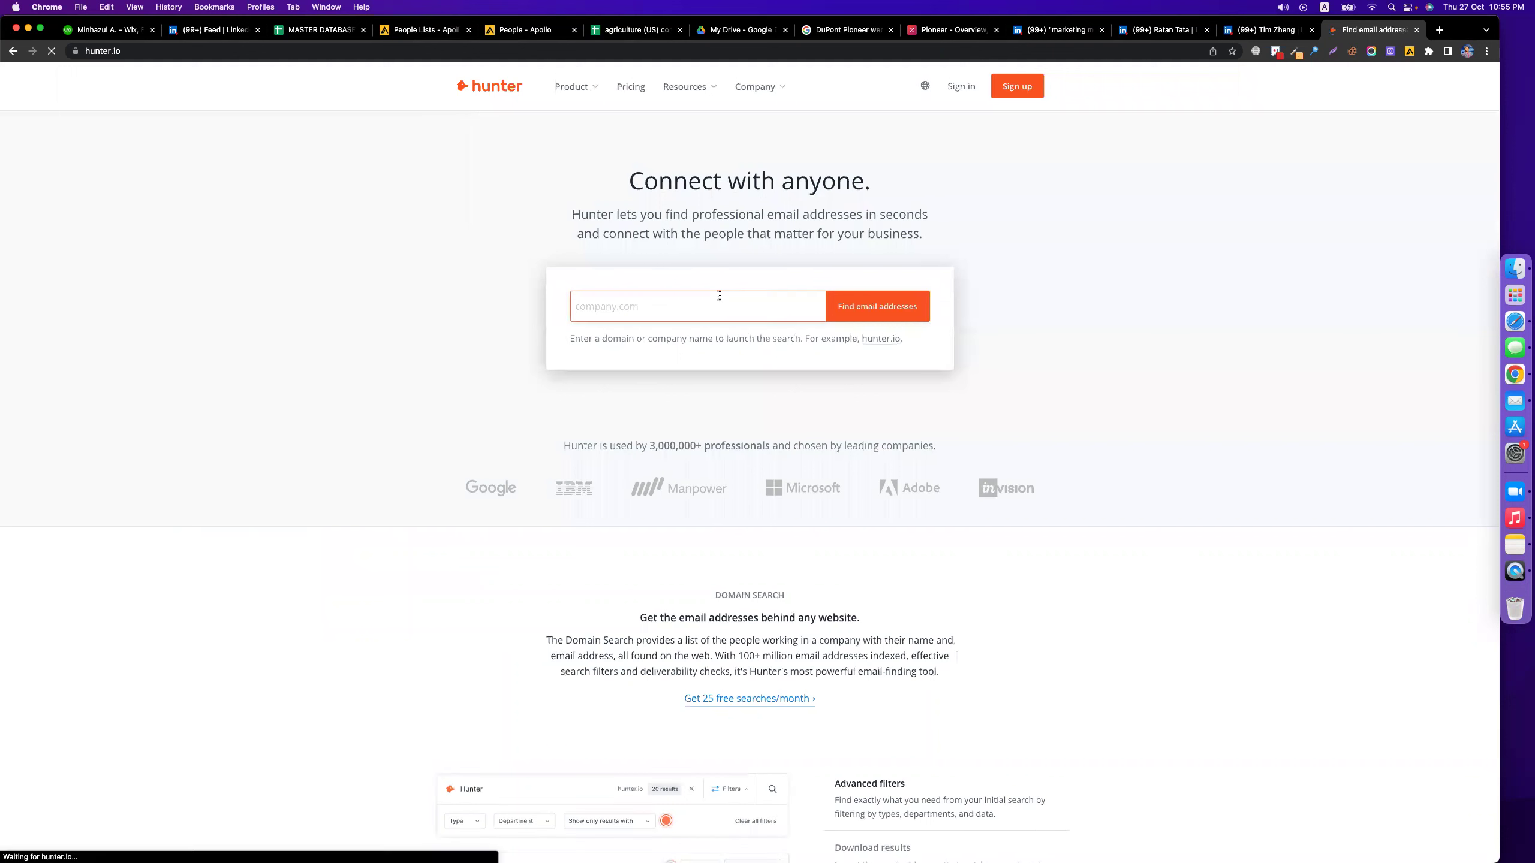
type("y")
key("BackSpace")
type("tata")
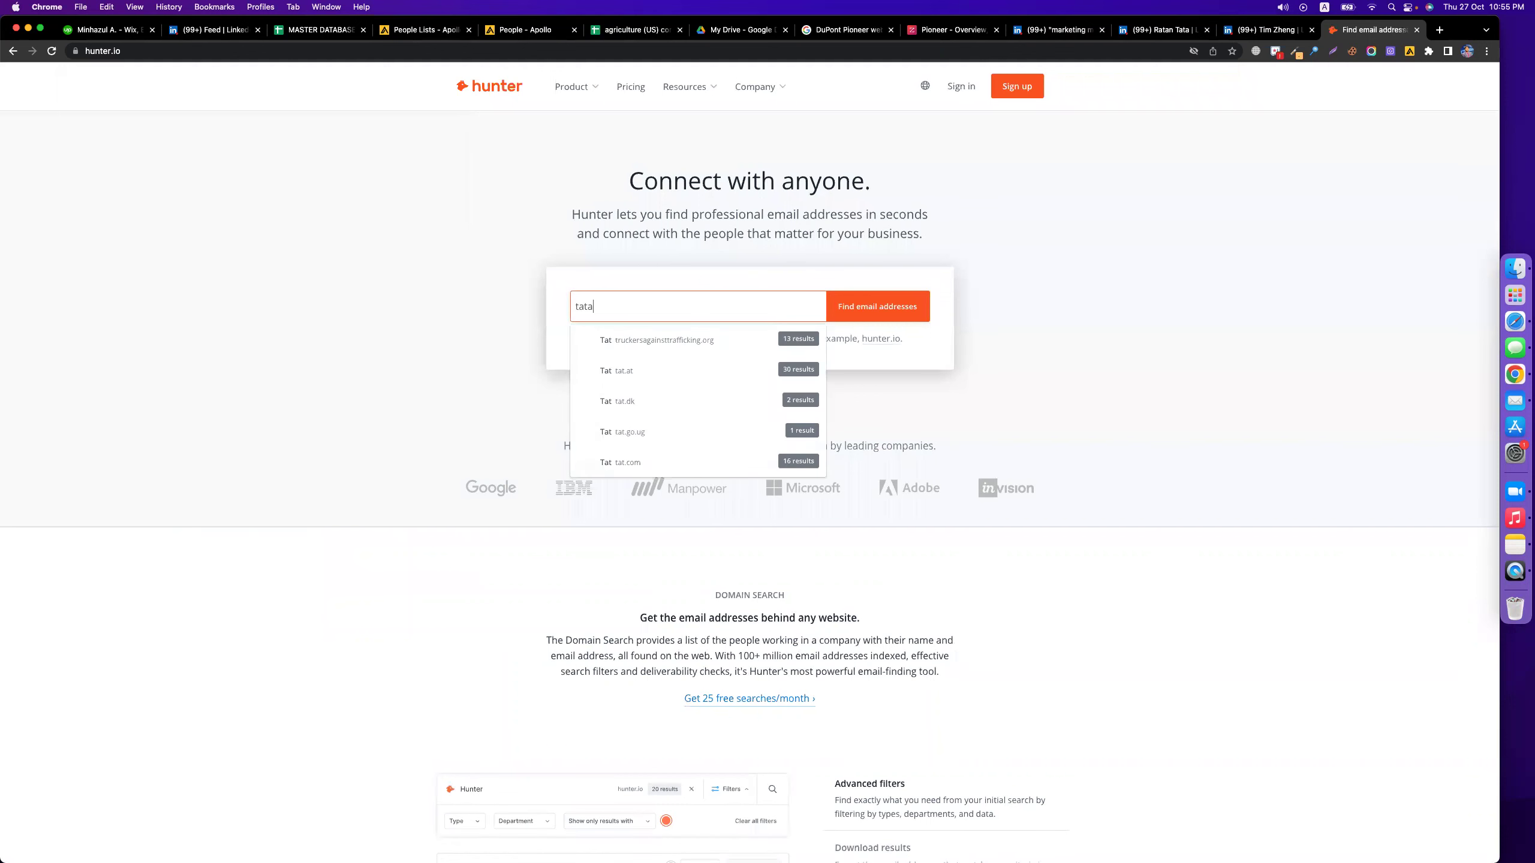
type(".com")
key("Return")
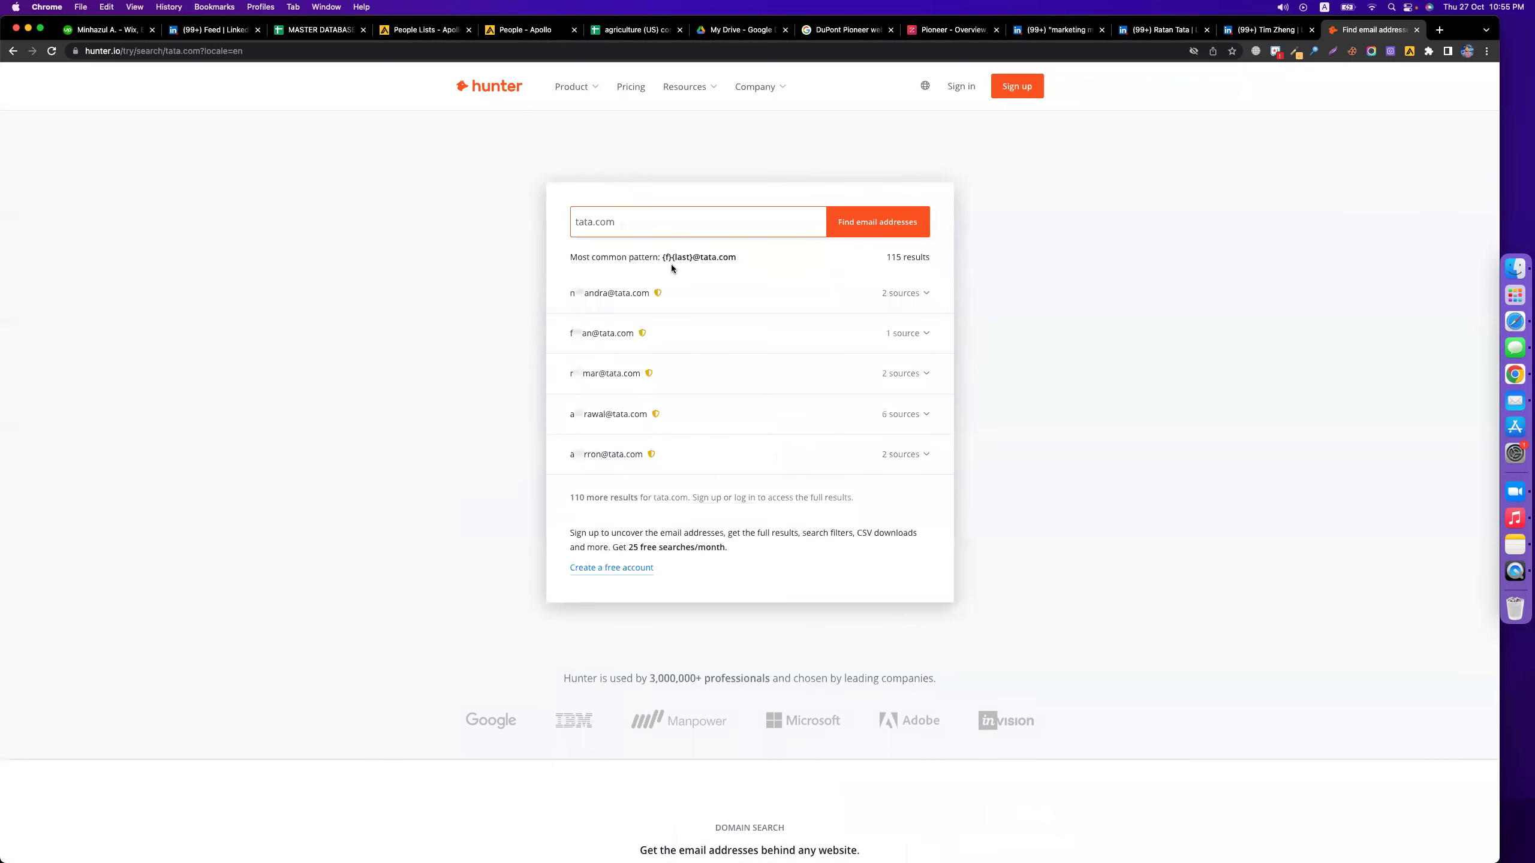
- Return to Ratan Tata's LinkedIn profile and review his contact details and the Tata Group company information in the Apollo extension
left_click(1242, 37)
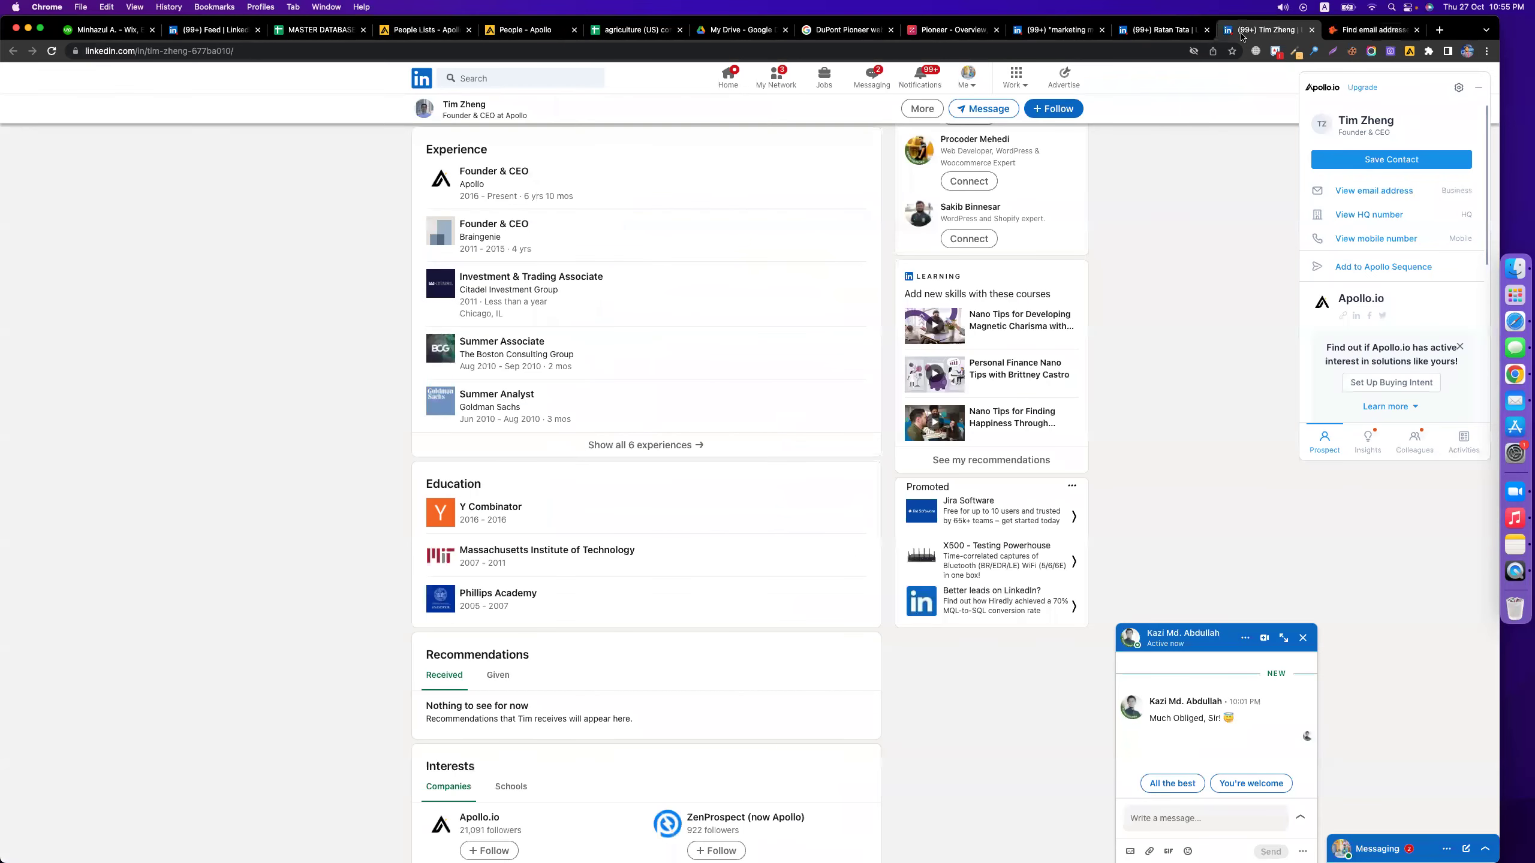
left_click(1159, 29)
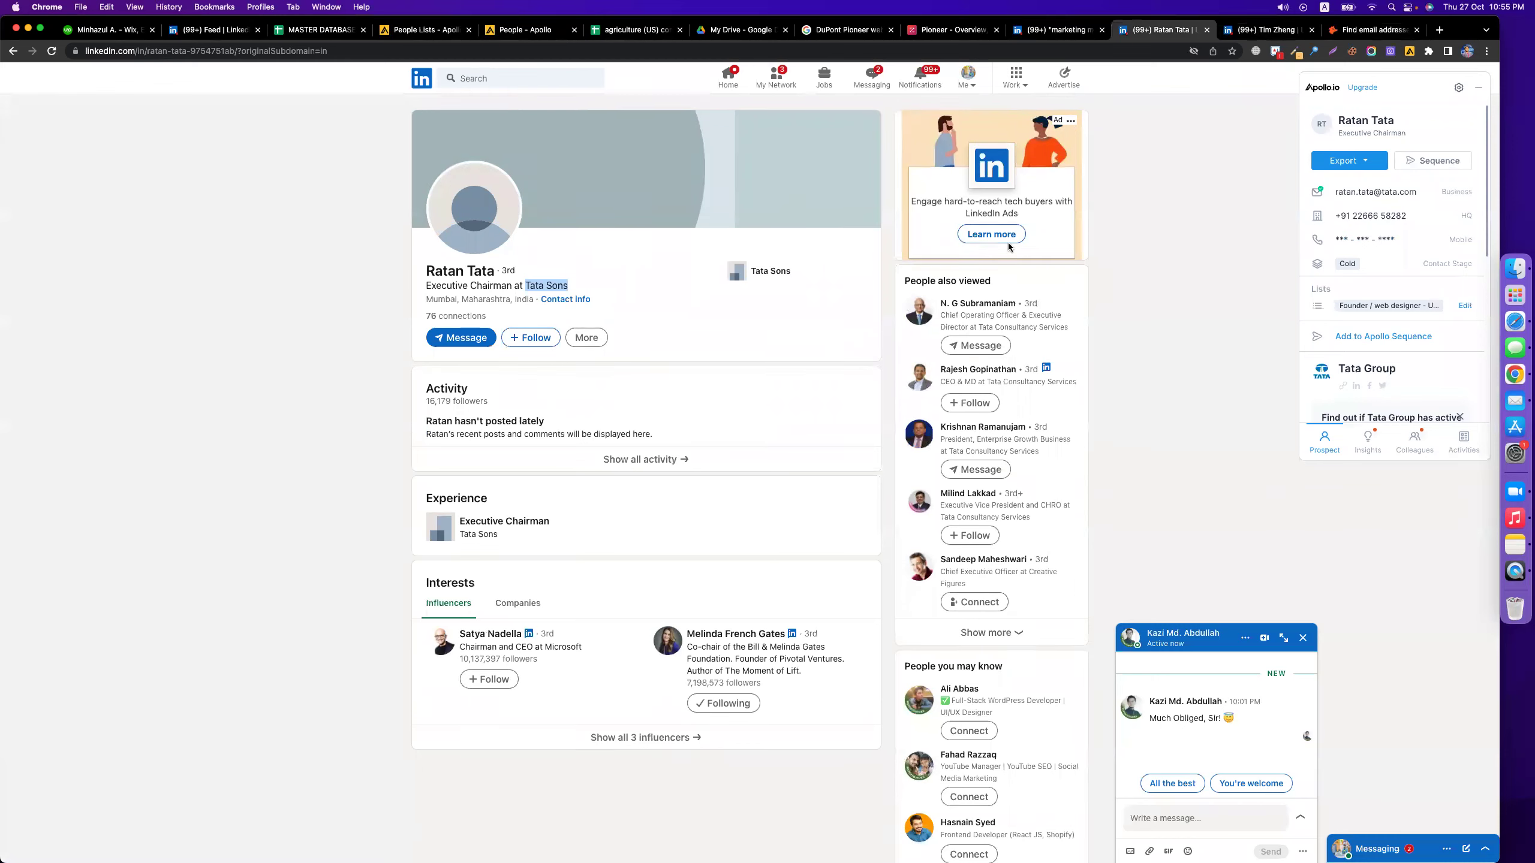
scroll(364, 253, "down", 1)
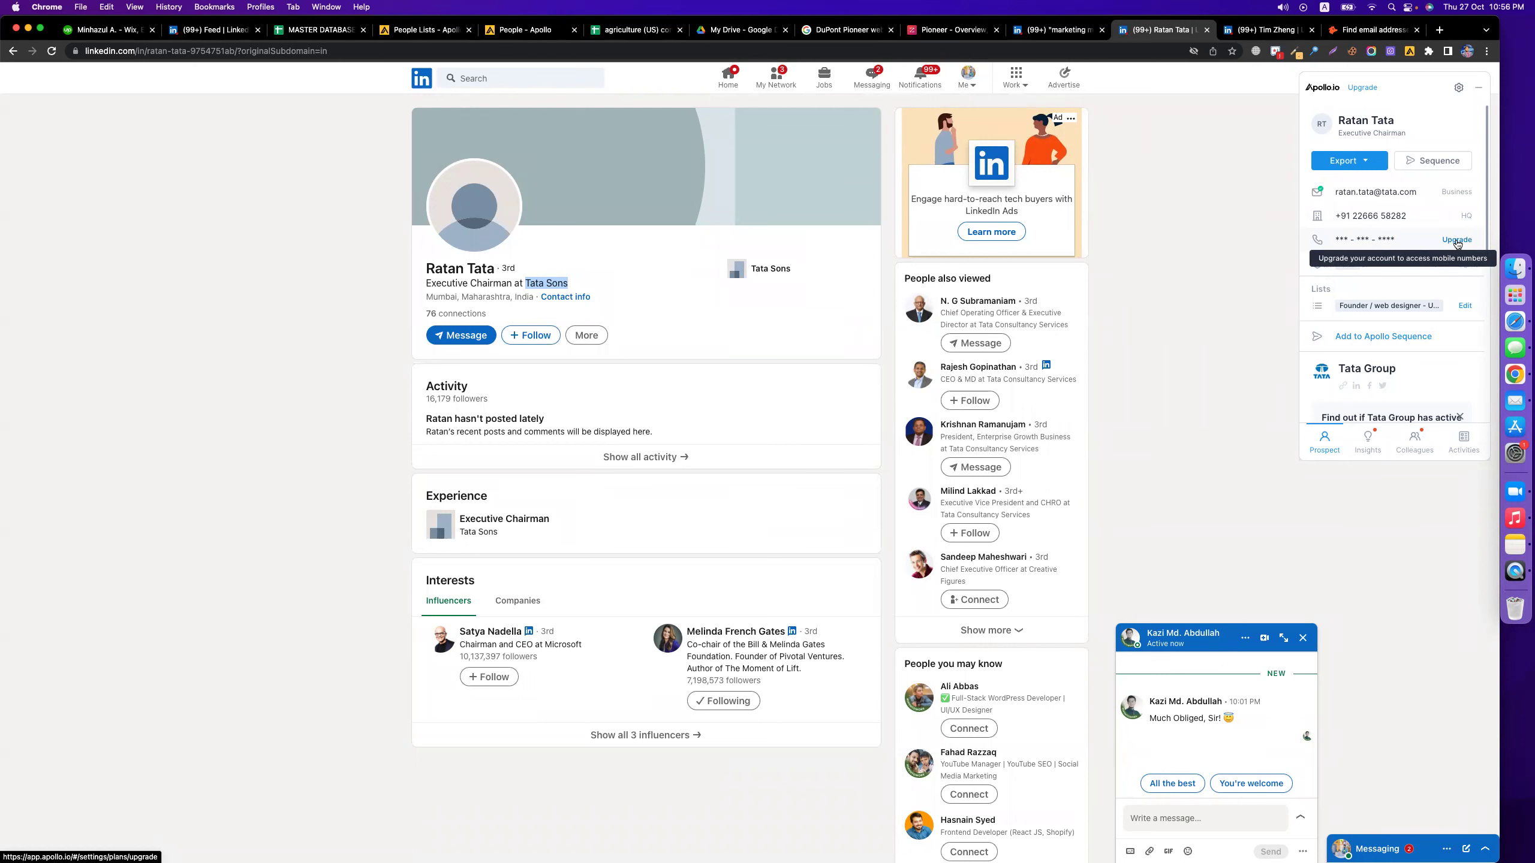
scroll(1422, 360, "down", 4)
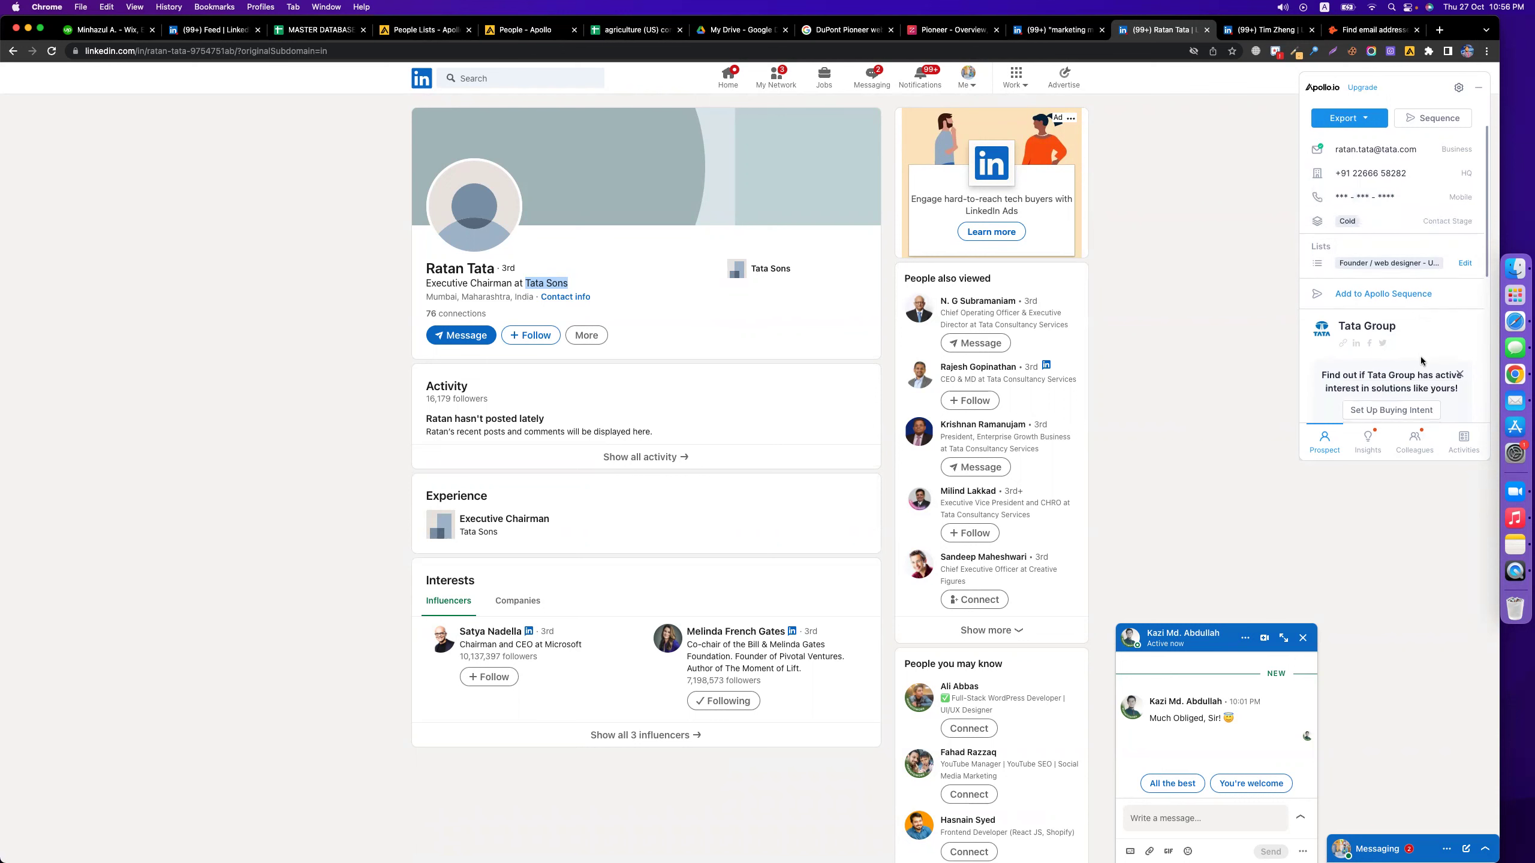
scroll(1422, 360, "down", 6)
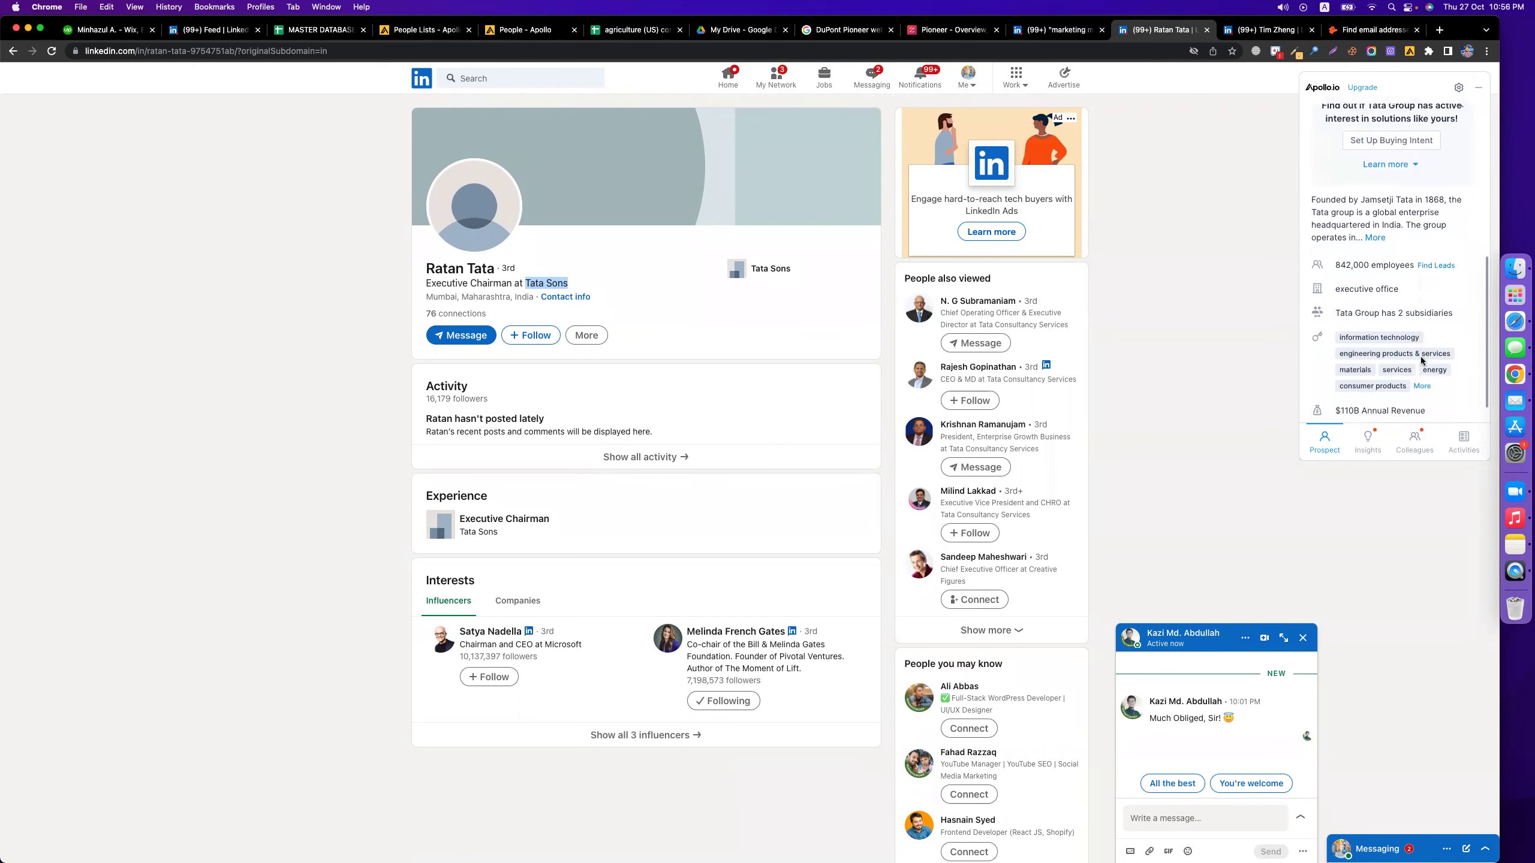
left_click_drag(1335, 263, 1412, 264)
scroll(1398, 334, "down", 1)
scroll(1399, 335, "down", 1)
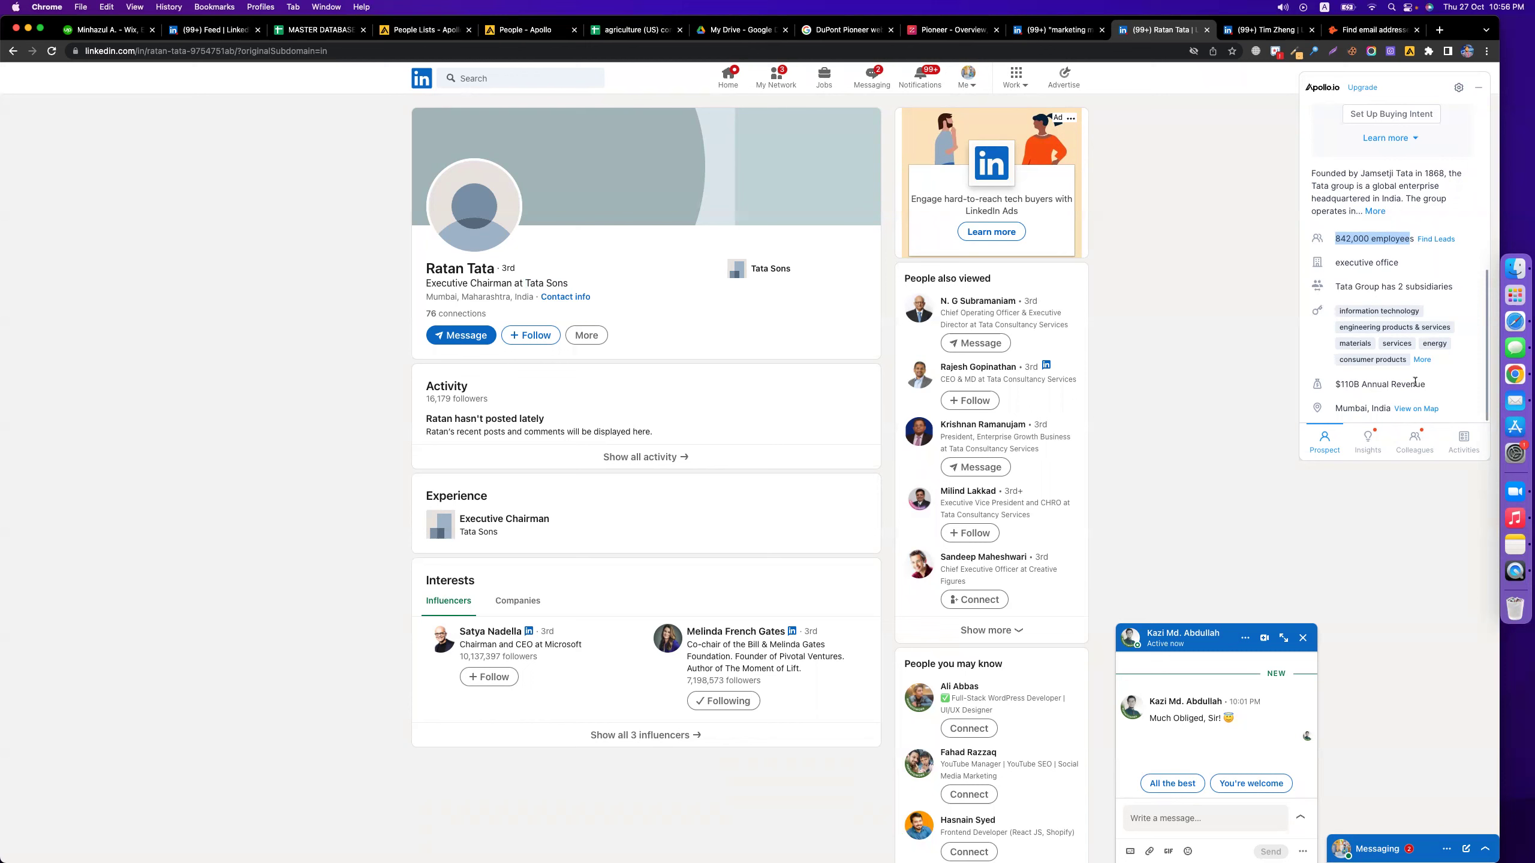
scroll(1345, 283, "up", 10)
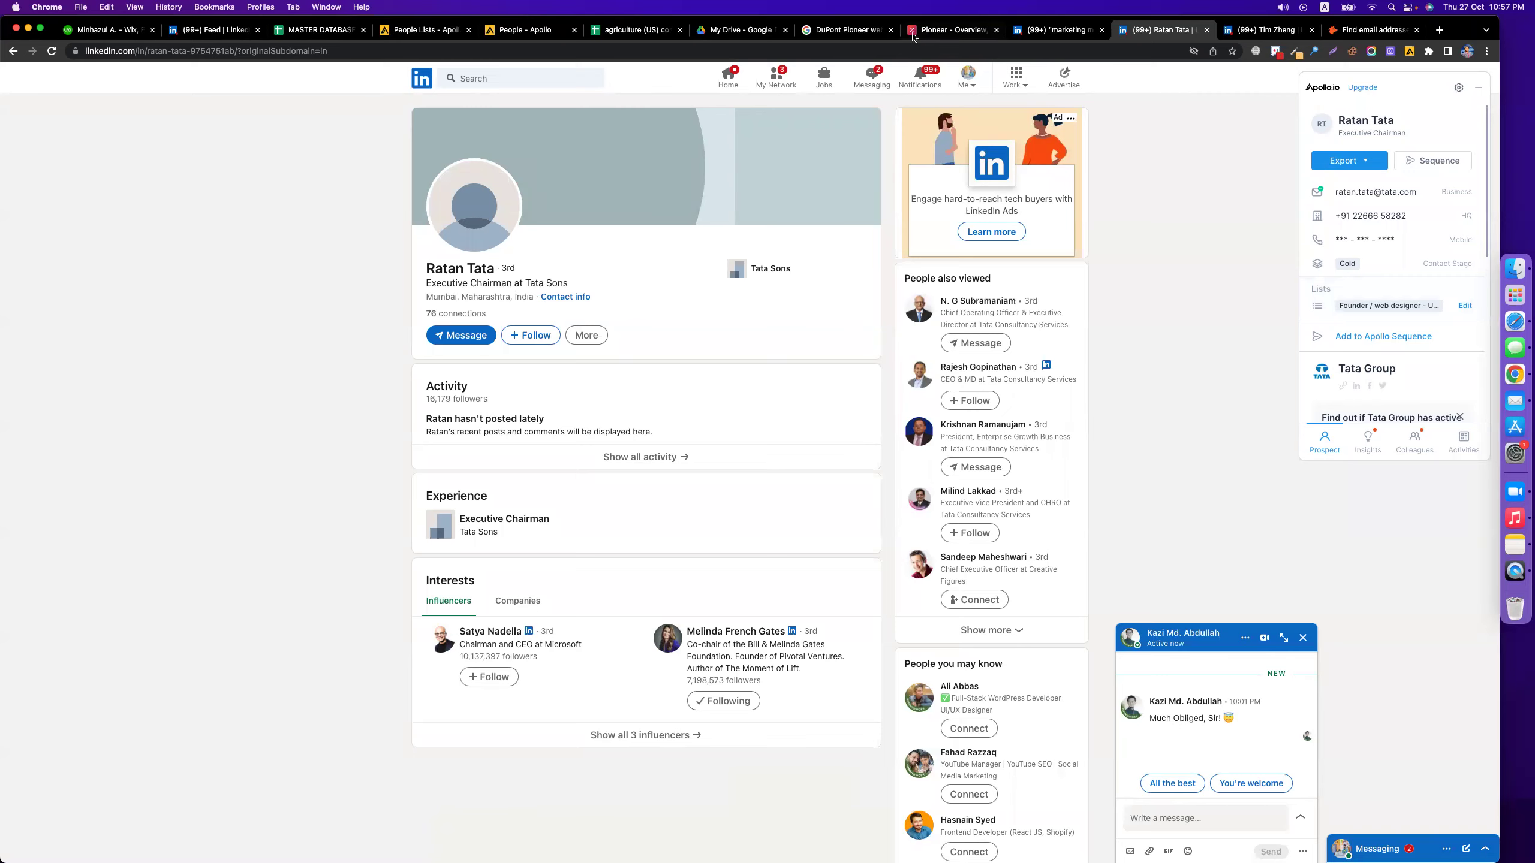
- Switch to the Apollo people search, remove the Real Estate - Texas - Marketing Manager list filter and expand the Location filter
left_click(526, 29)
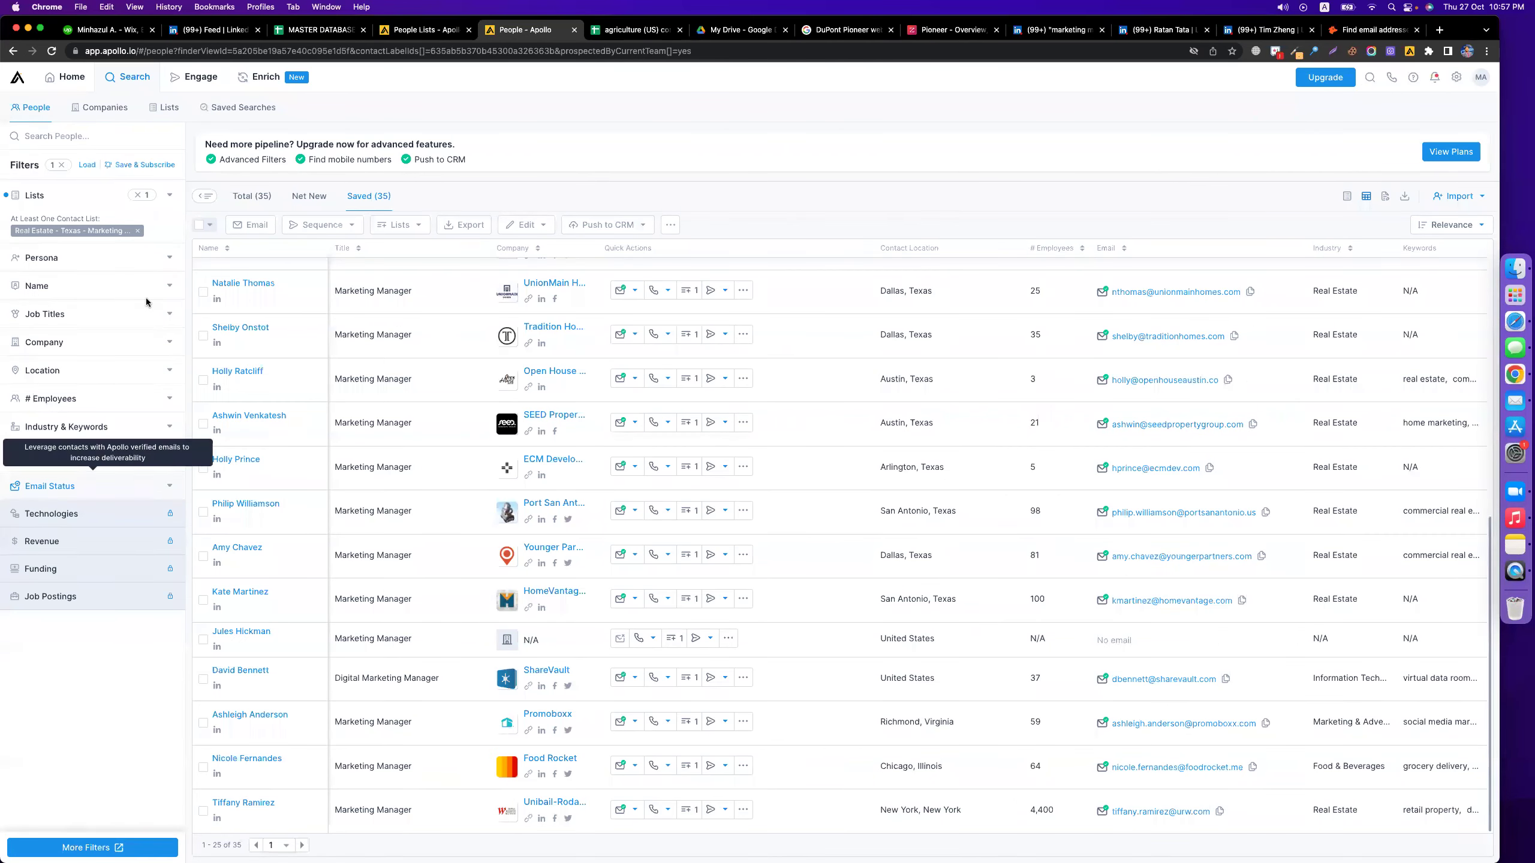
left_click(138, 231)
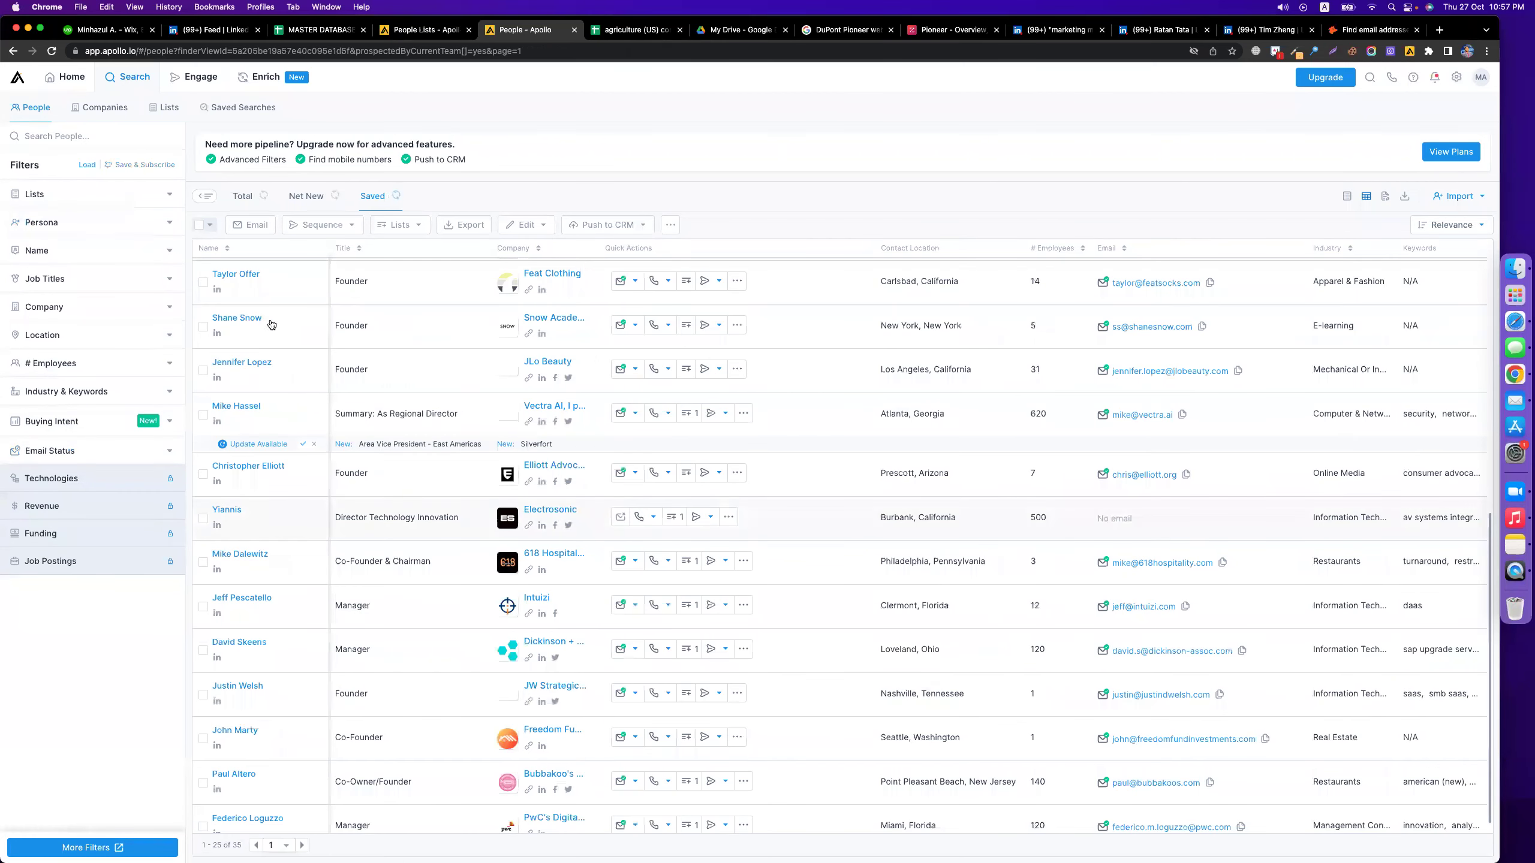
scroll(272, 665, "down", 1)
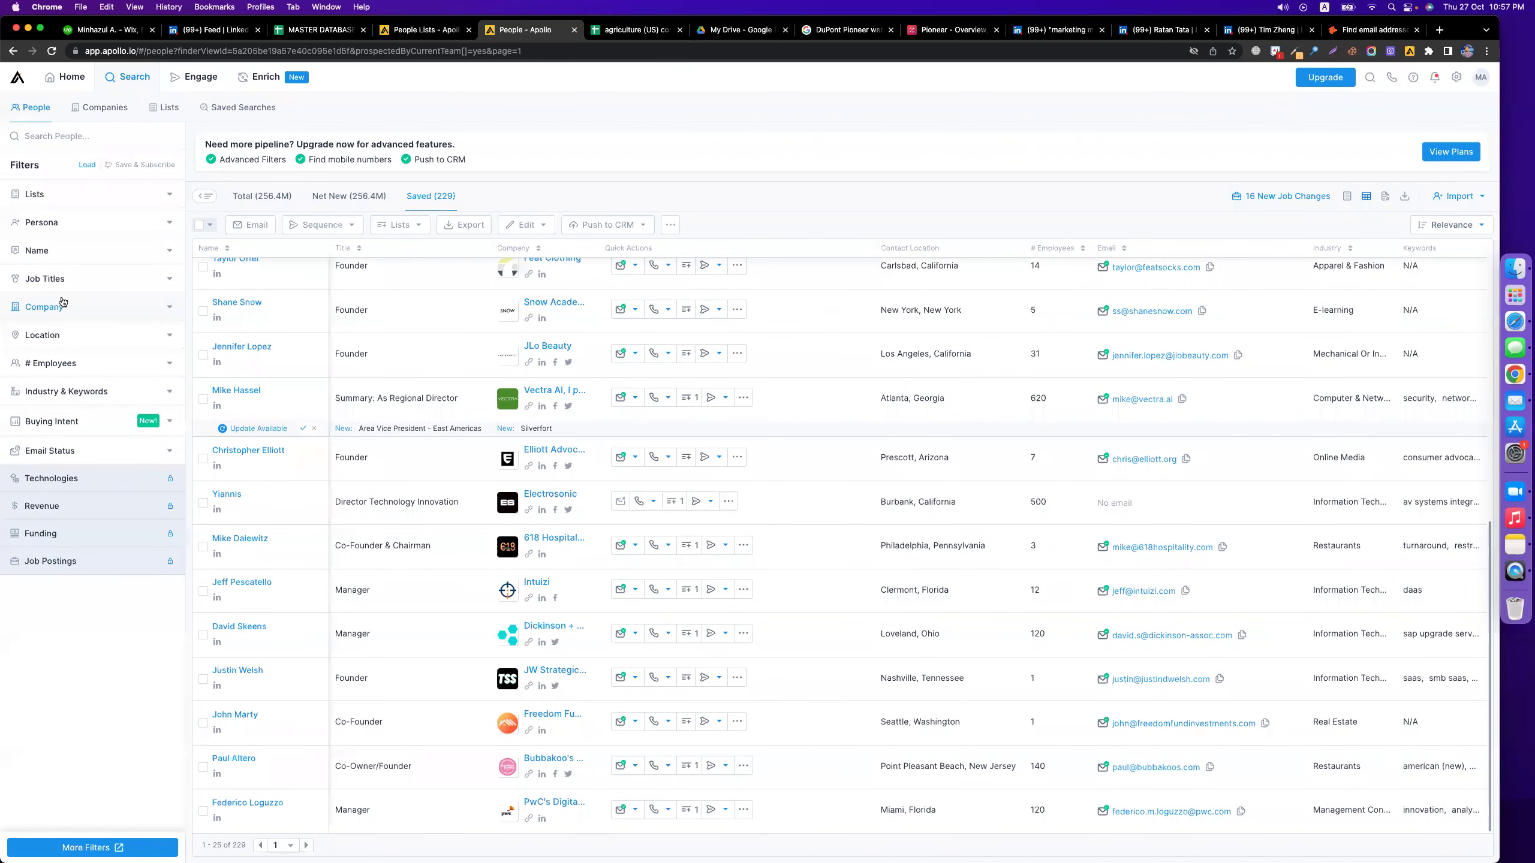
left_click(63, 335)
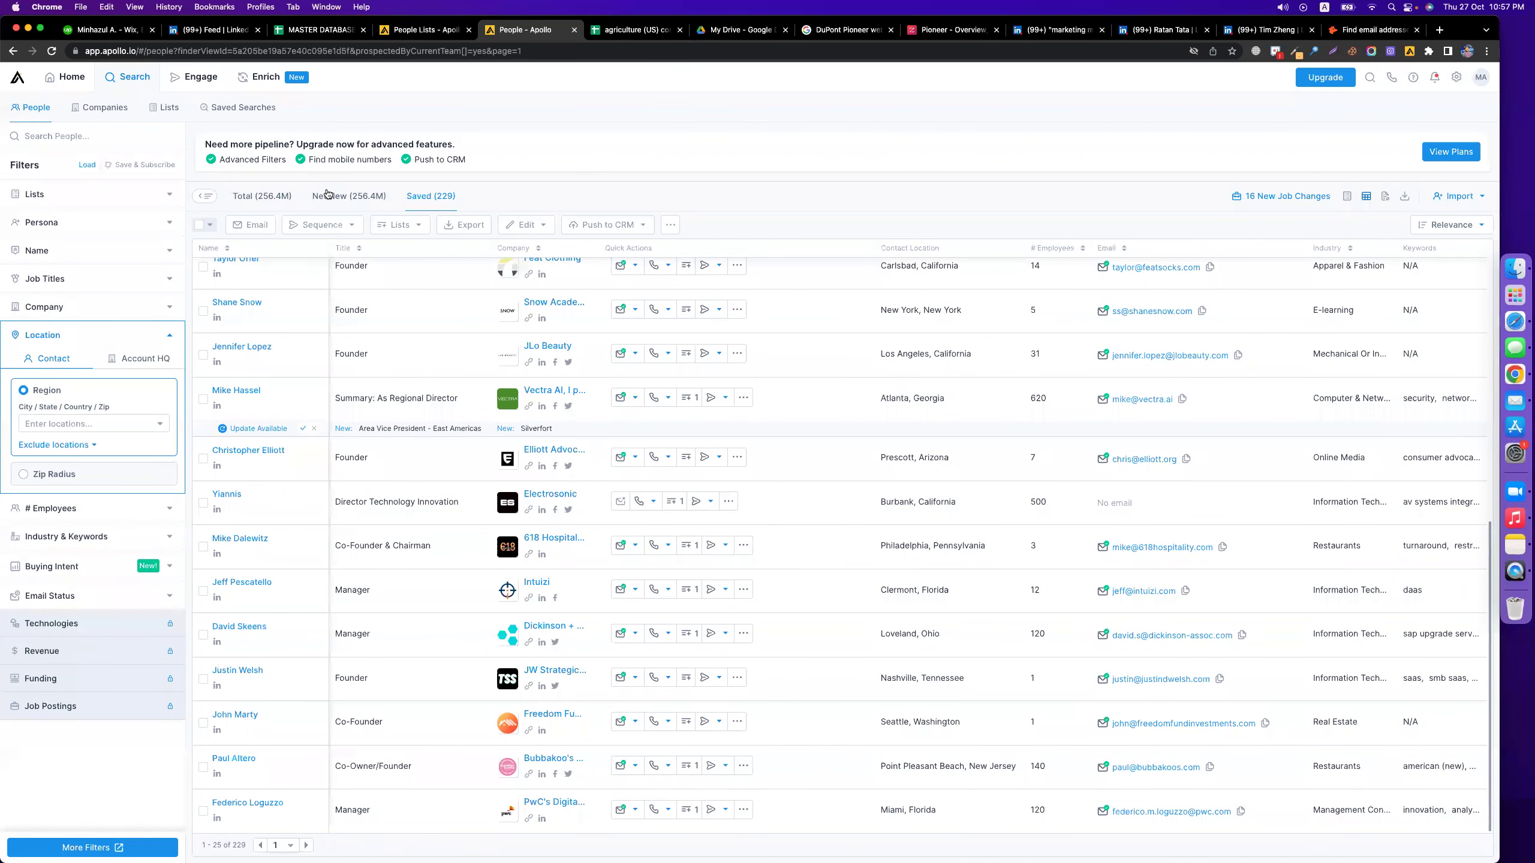
- Search Google in a new tab for "united states all city name" and open Wikipedia's List of United States cities by population
key("super+t")
type("united states all city")
key("Return")
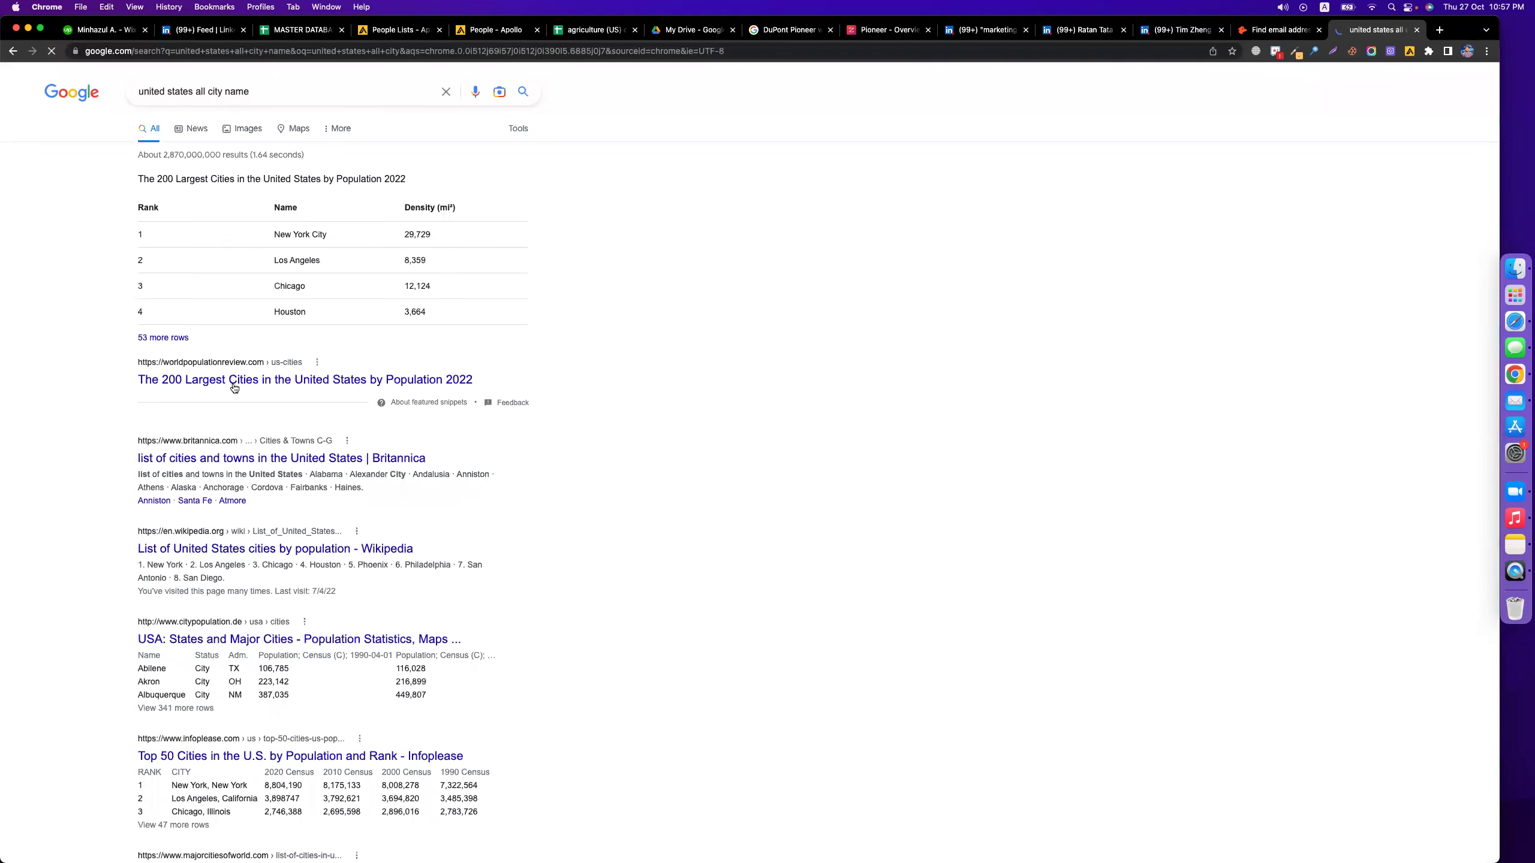
left_click(205, 538)
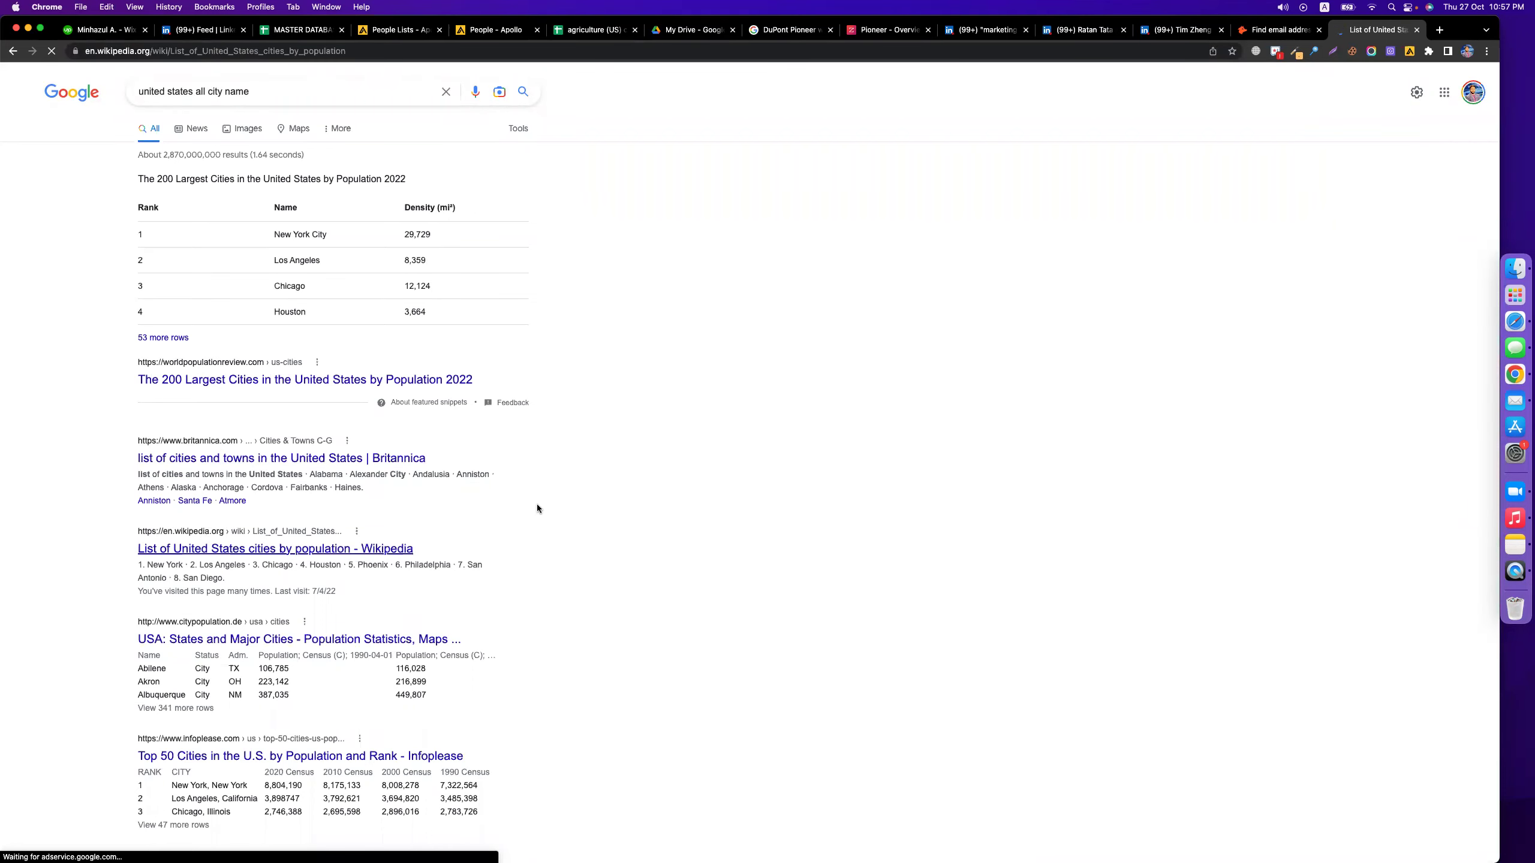
scroll(538, 504, "down", 15)
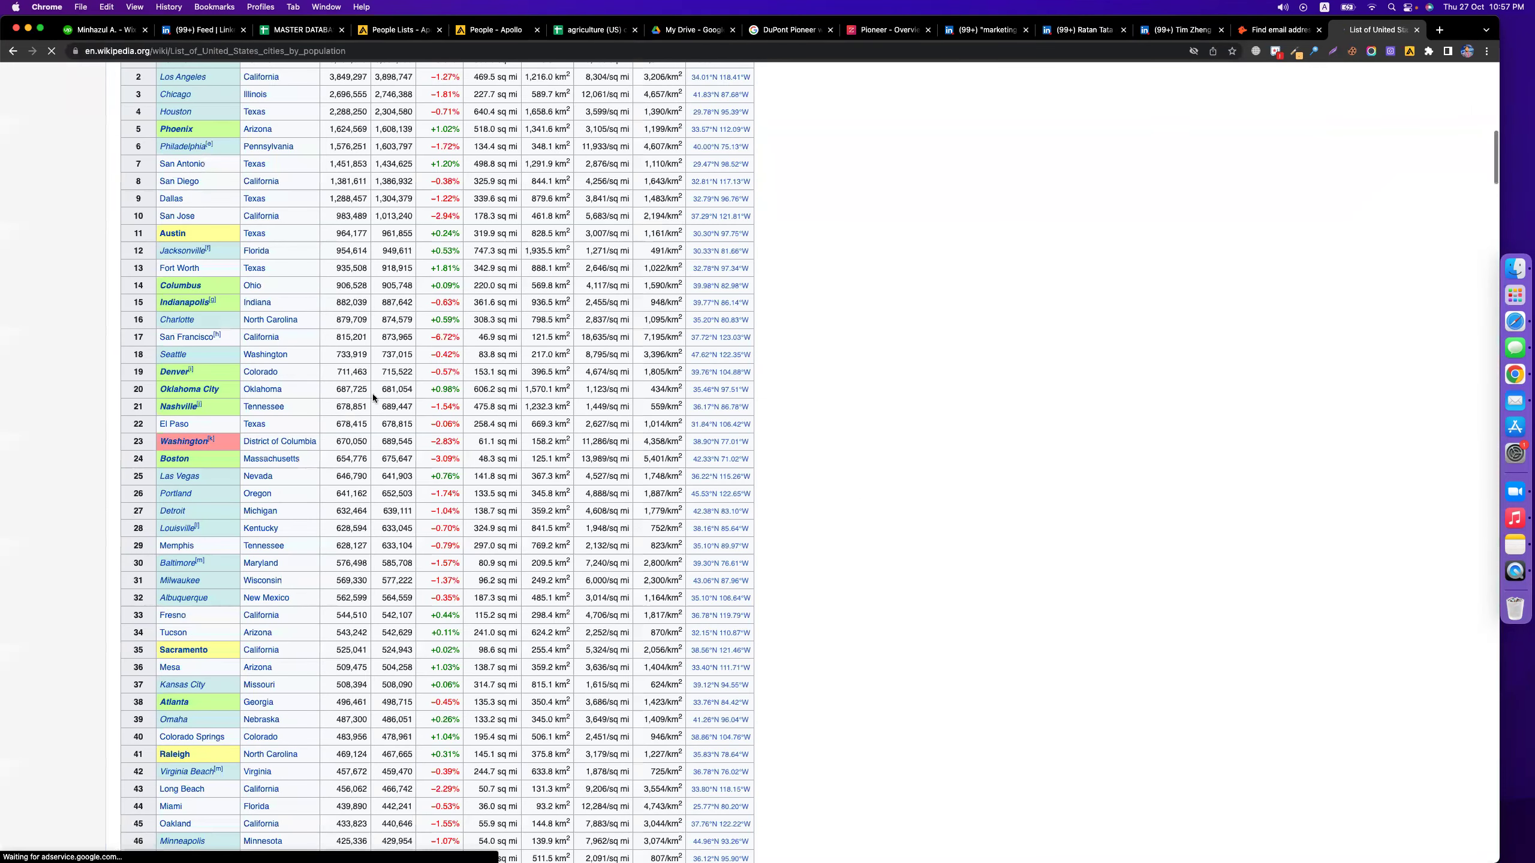
- Copy the state name New York from the first row of the cities table and return to the Apollo people search
scroll(289, 305, "up", 4)
triple_click(240, 299)
key("super+c")
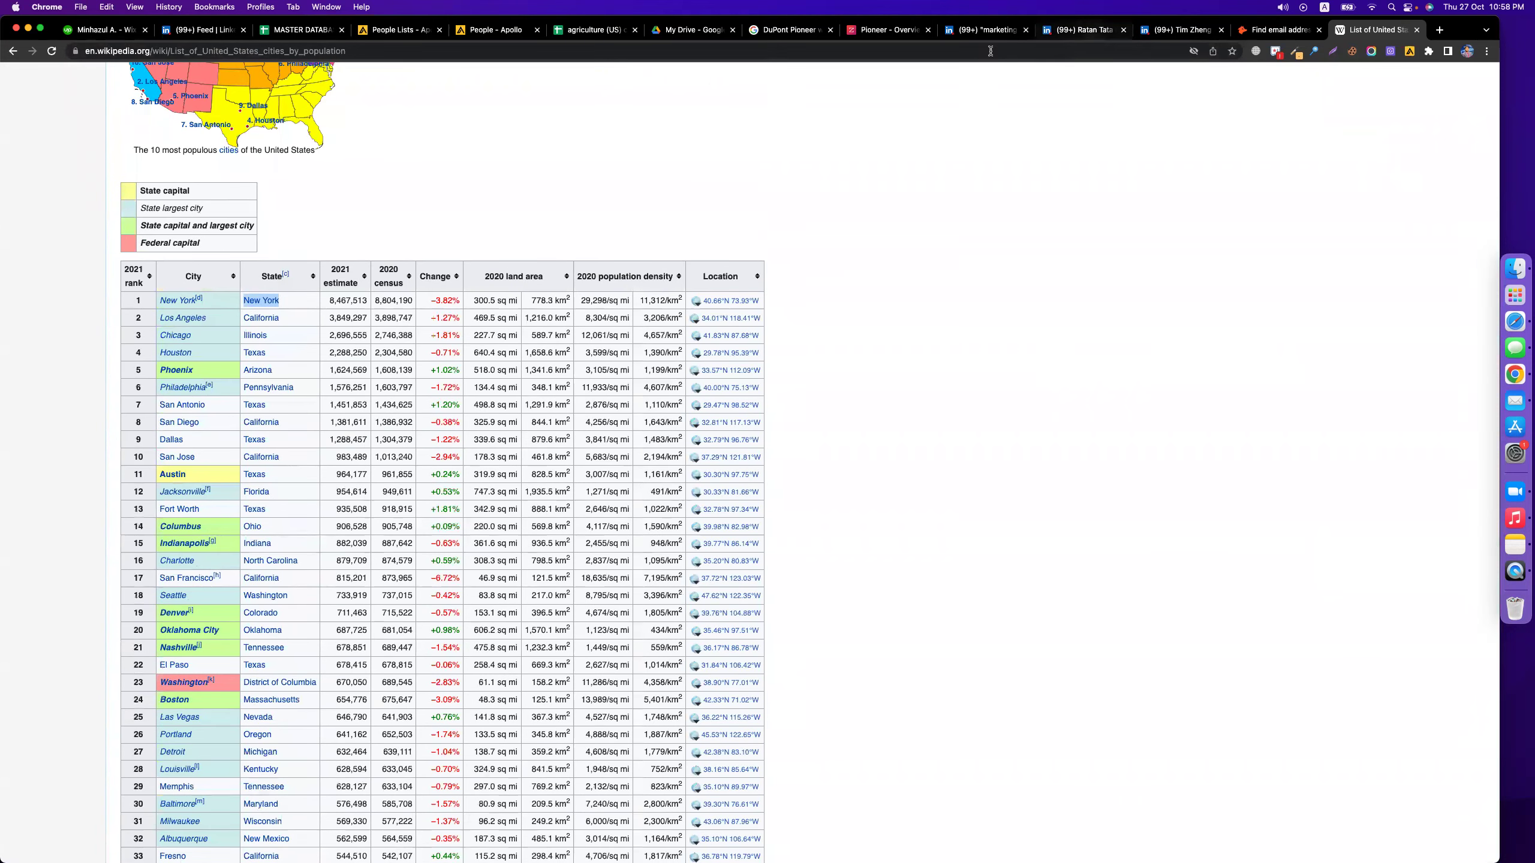
left_click(498, 31)
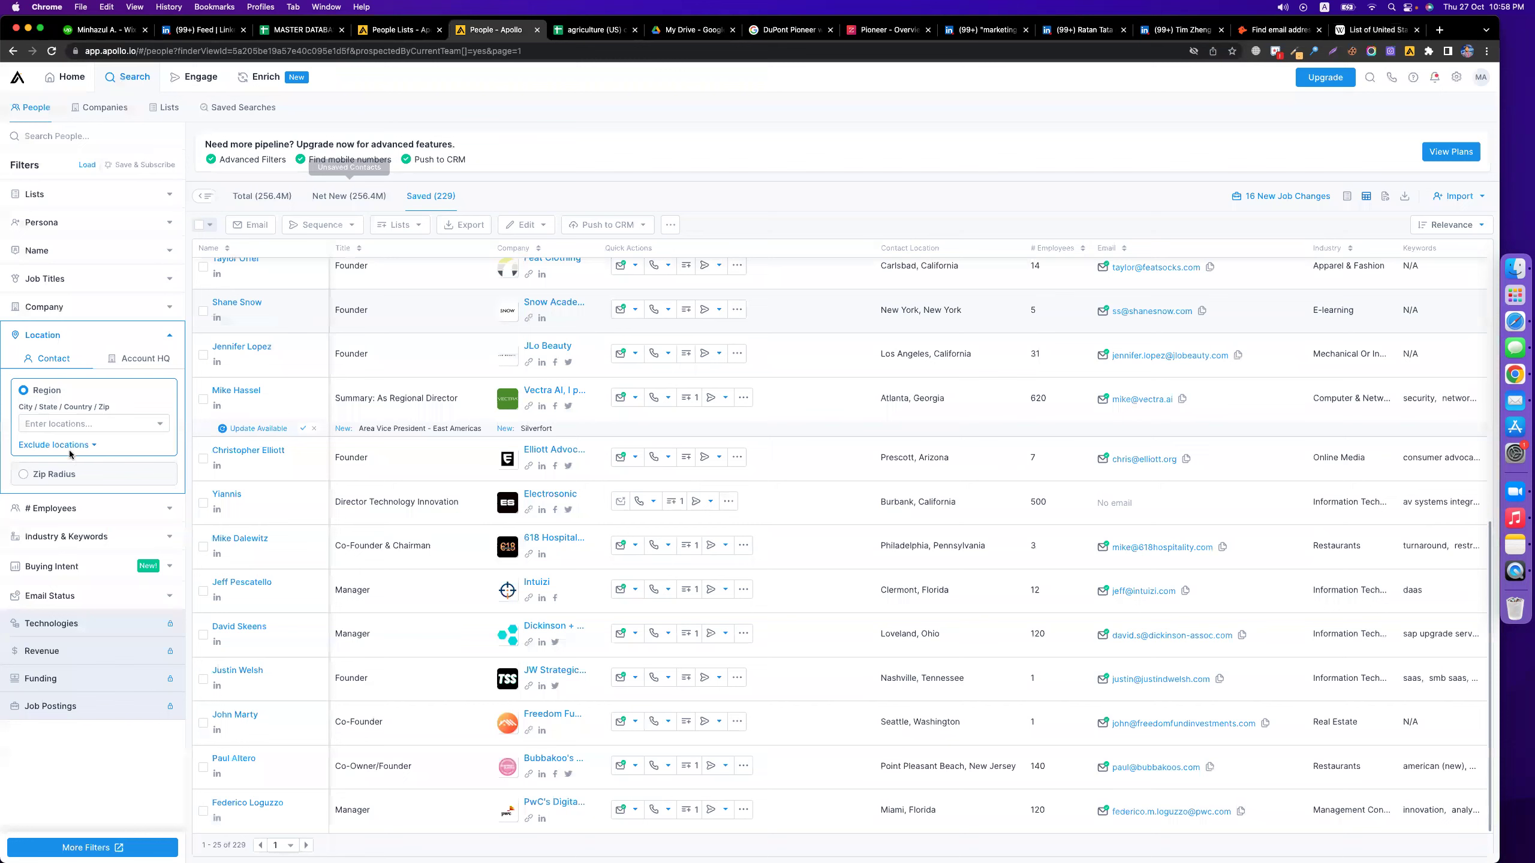
- Filter the people search by the contact location New York
left_click(55, 424)
key("super+v")
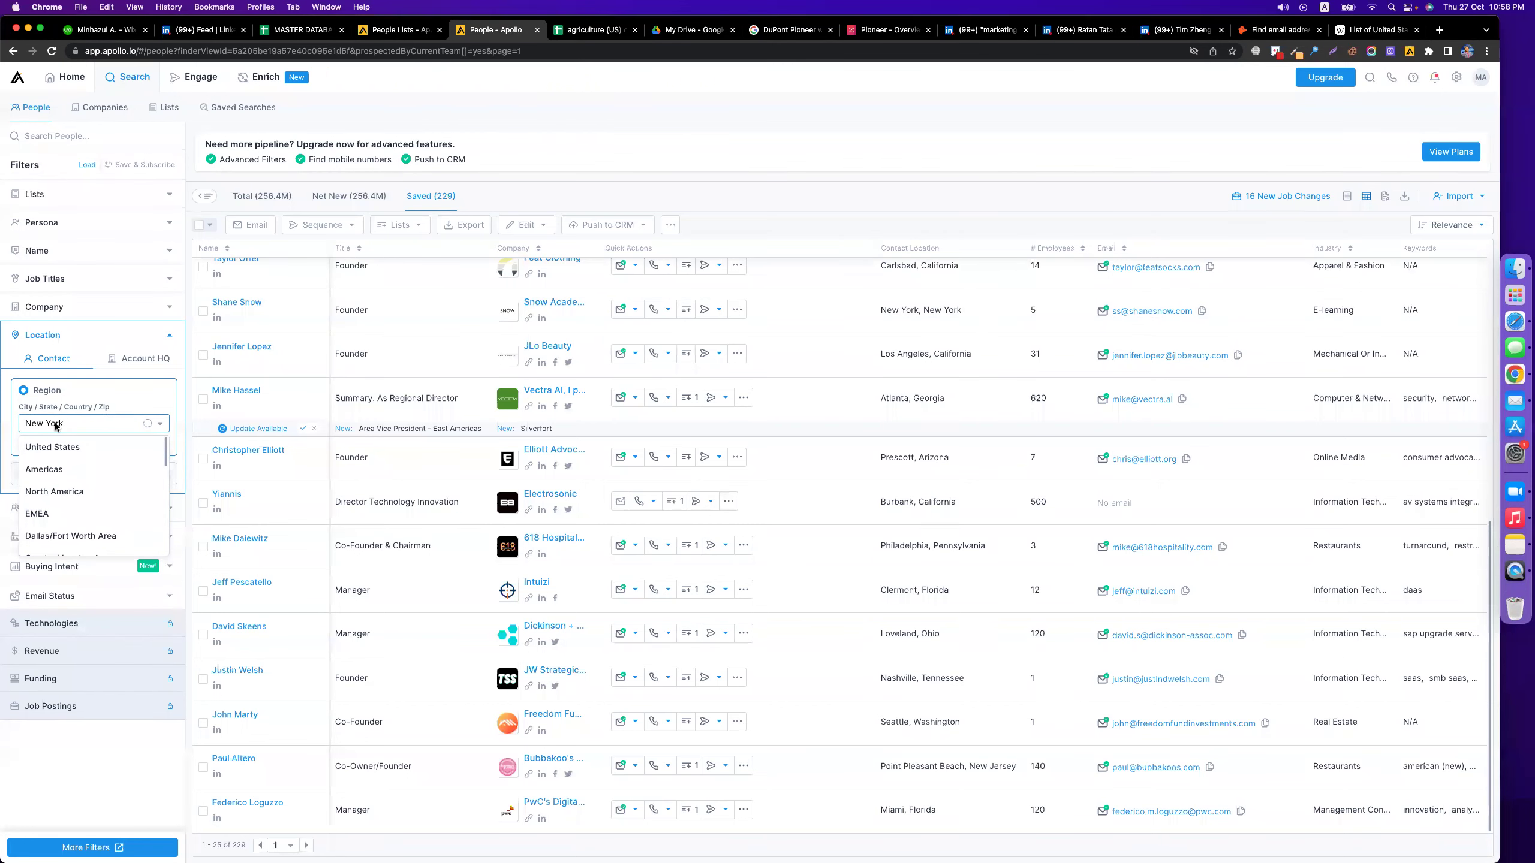
left_click(49, 448)
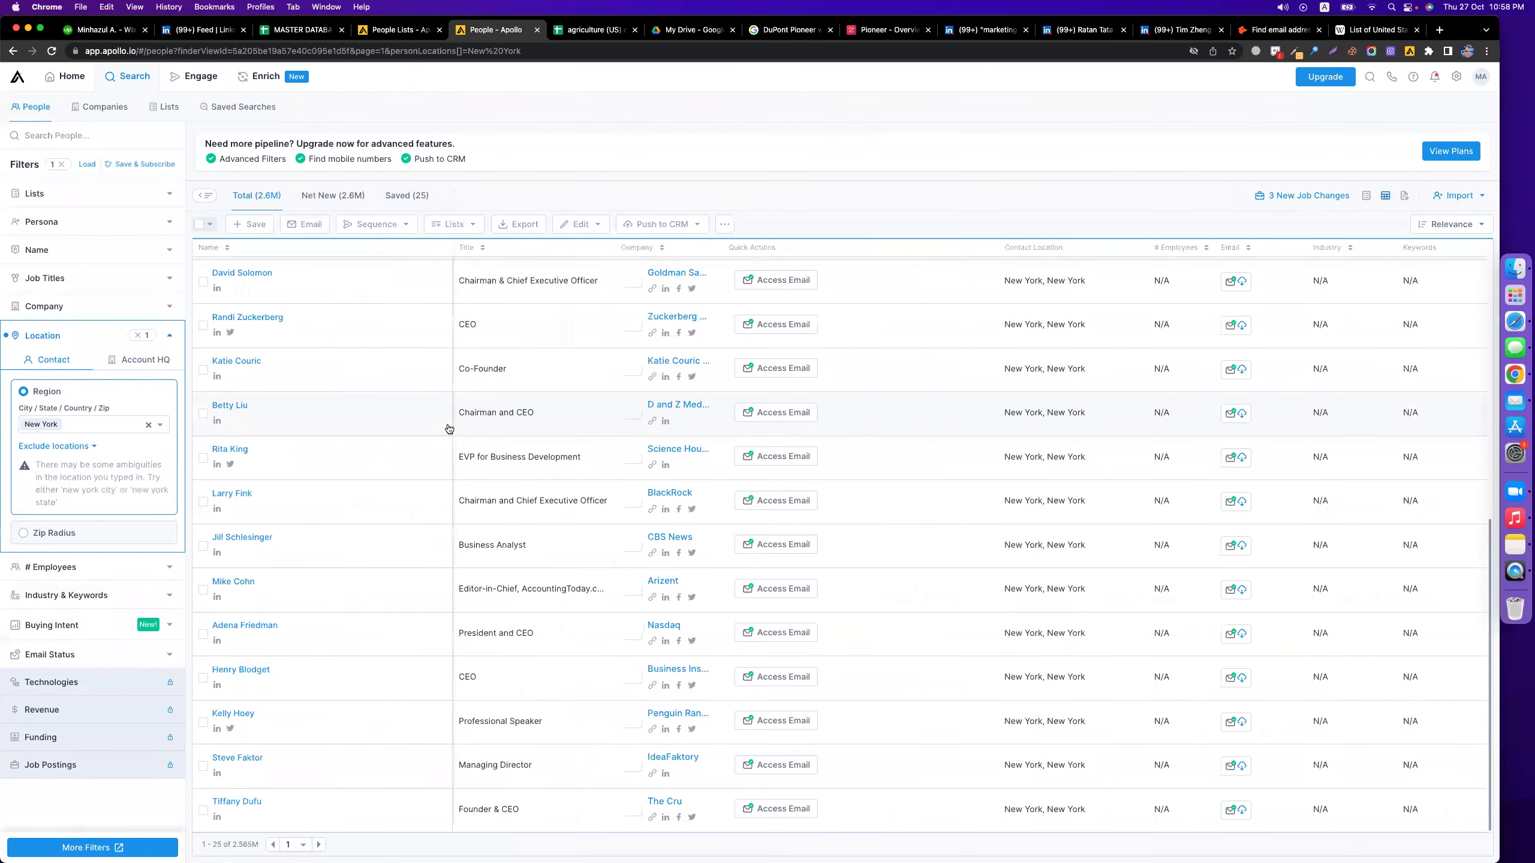
- Copy the state name California from the Wikipedia cities table, return to Apollo and clear the New York location filter
key("super+9")
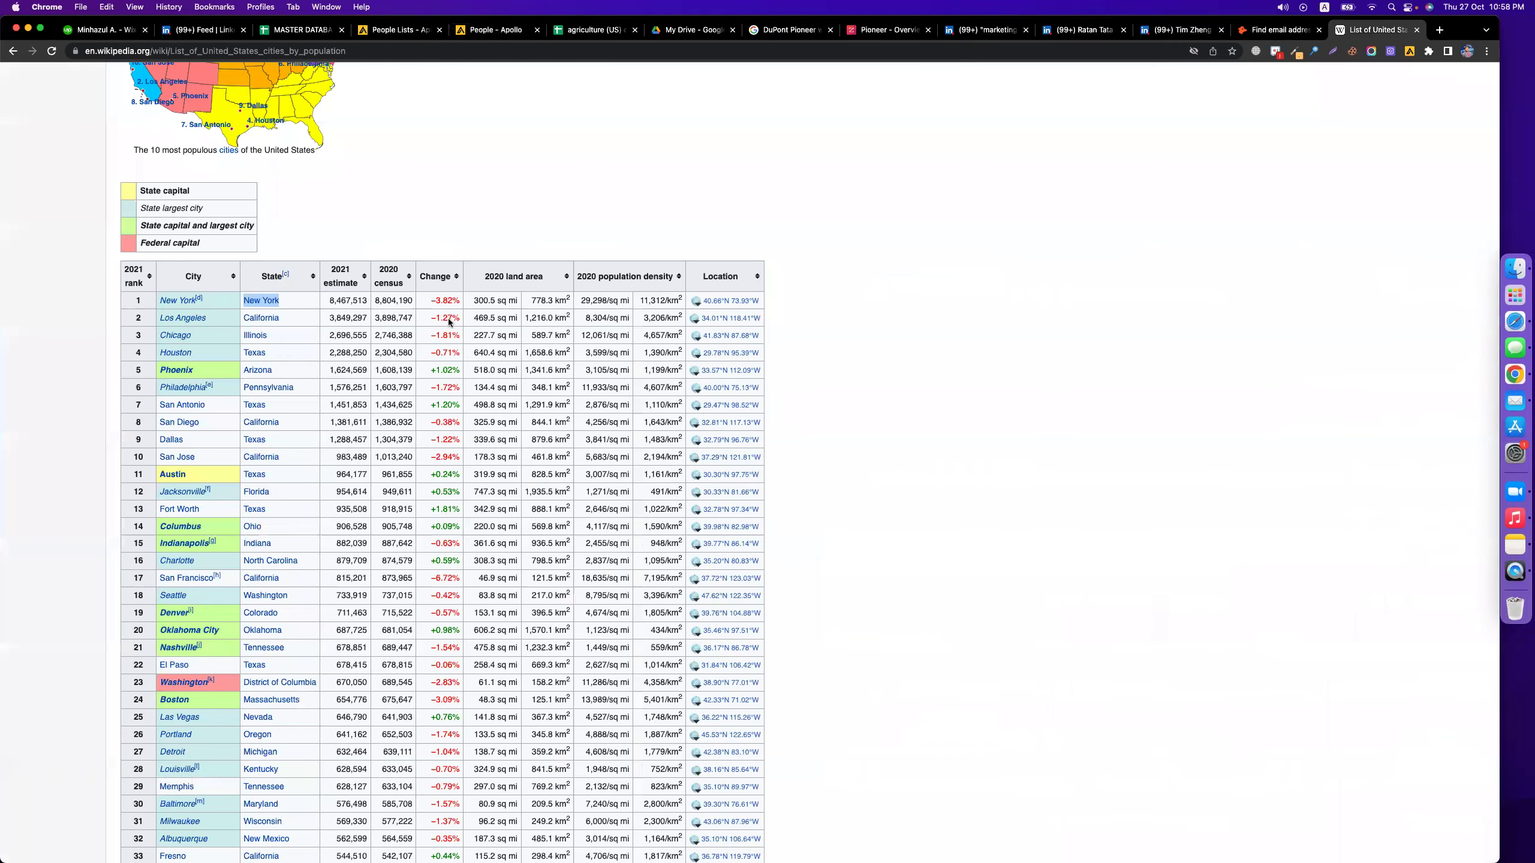
left_click(245, 318)
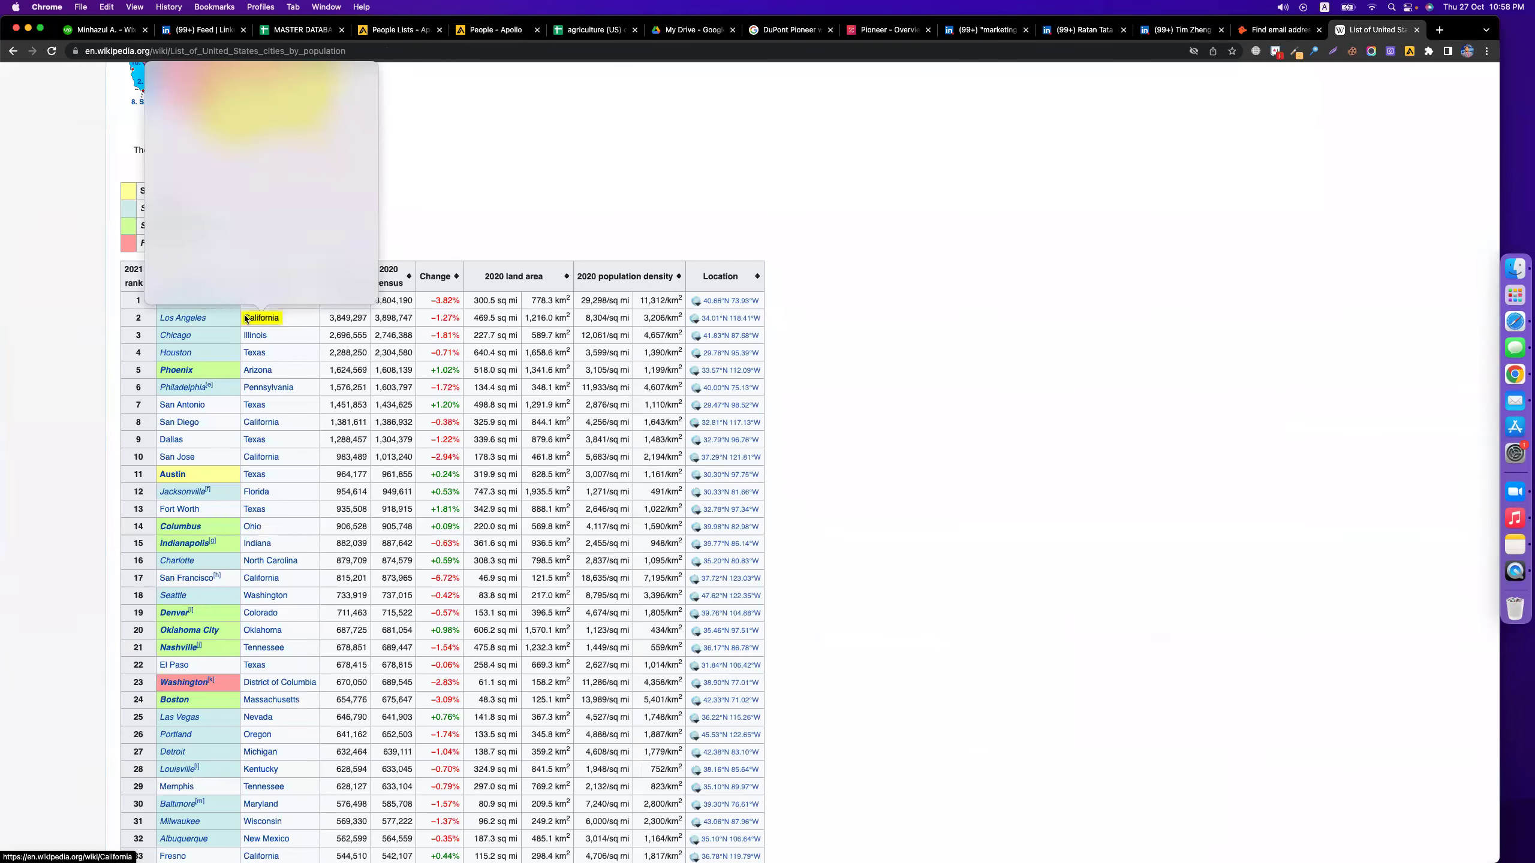
left_click(552, 205)
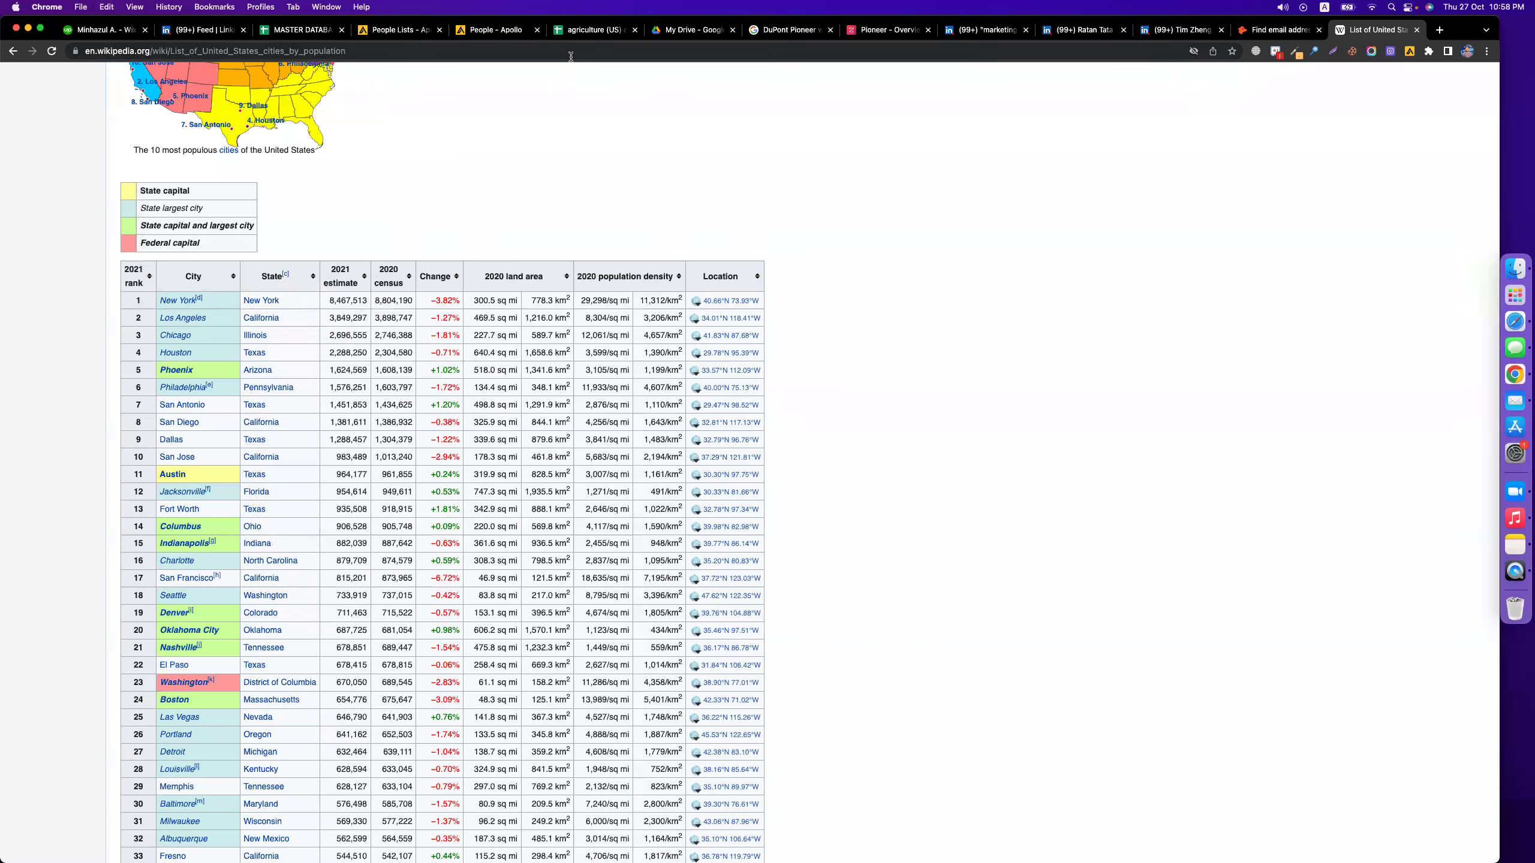
left_click(490, 29)
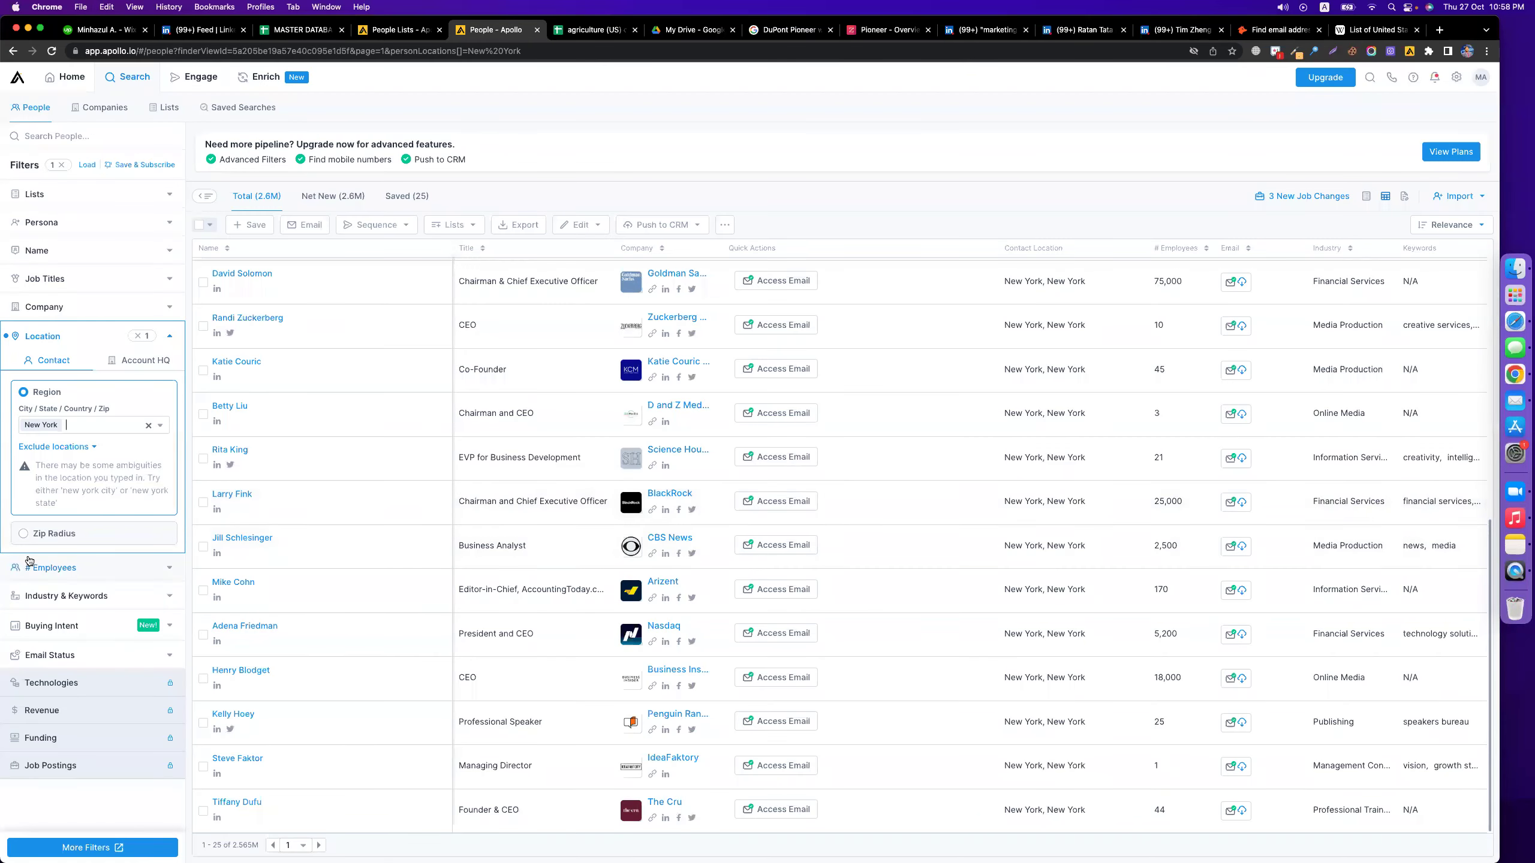
left_click(148, 425)
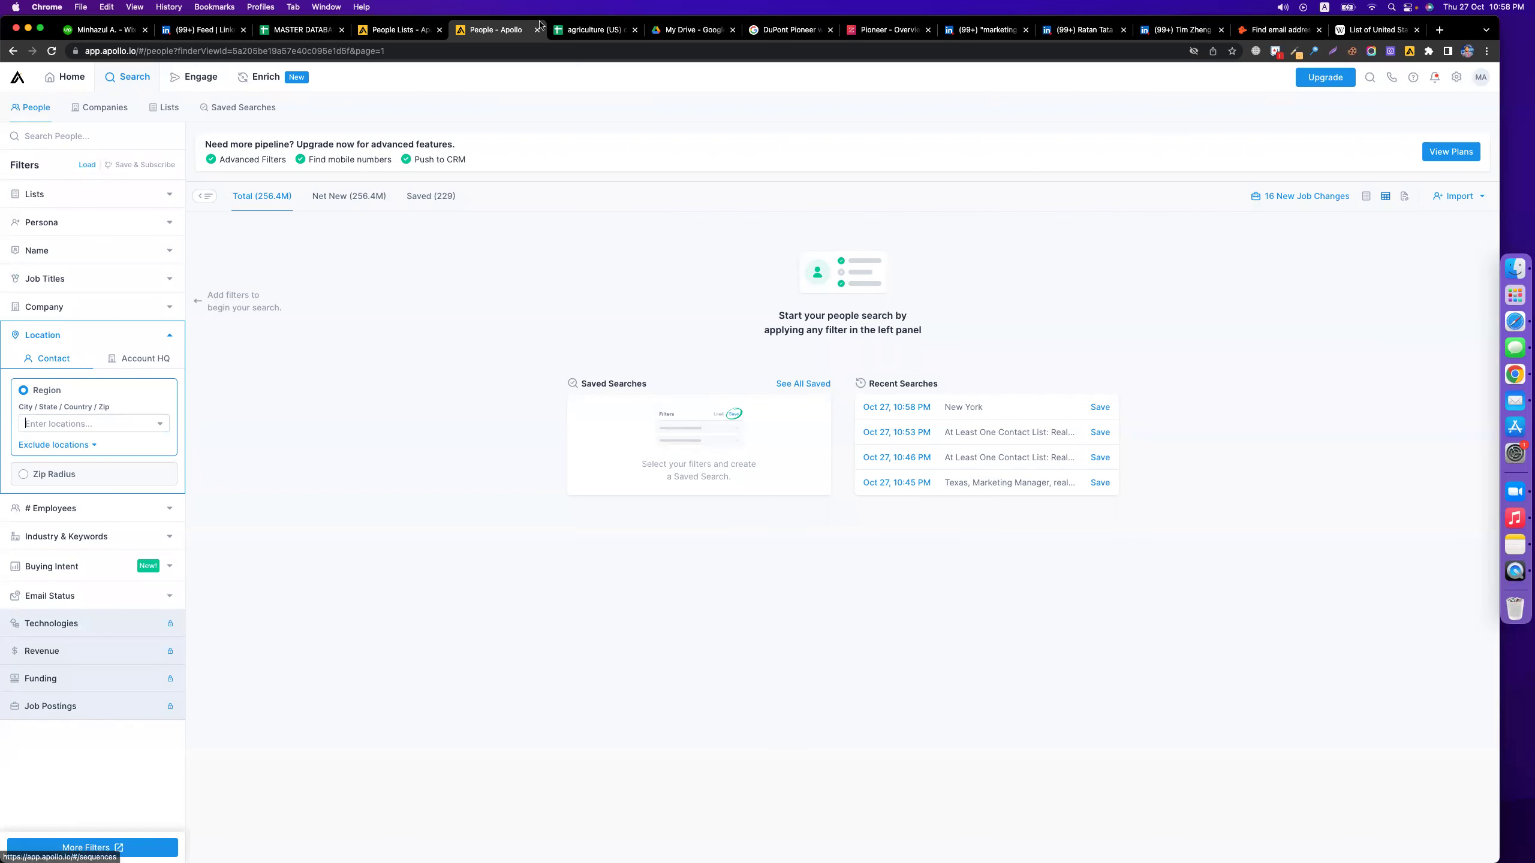
- Open the agriculture (US) company leads spreadsheet and copy its web address
left_click(592, 29)
left_click(417, 49)
right_click(417, 49)
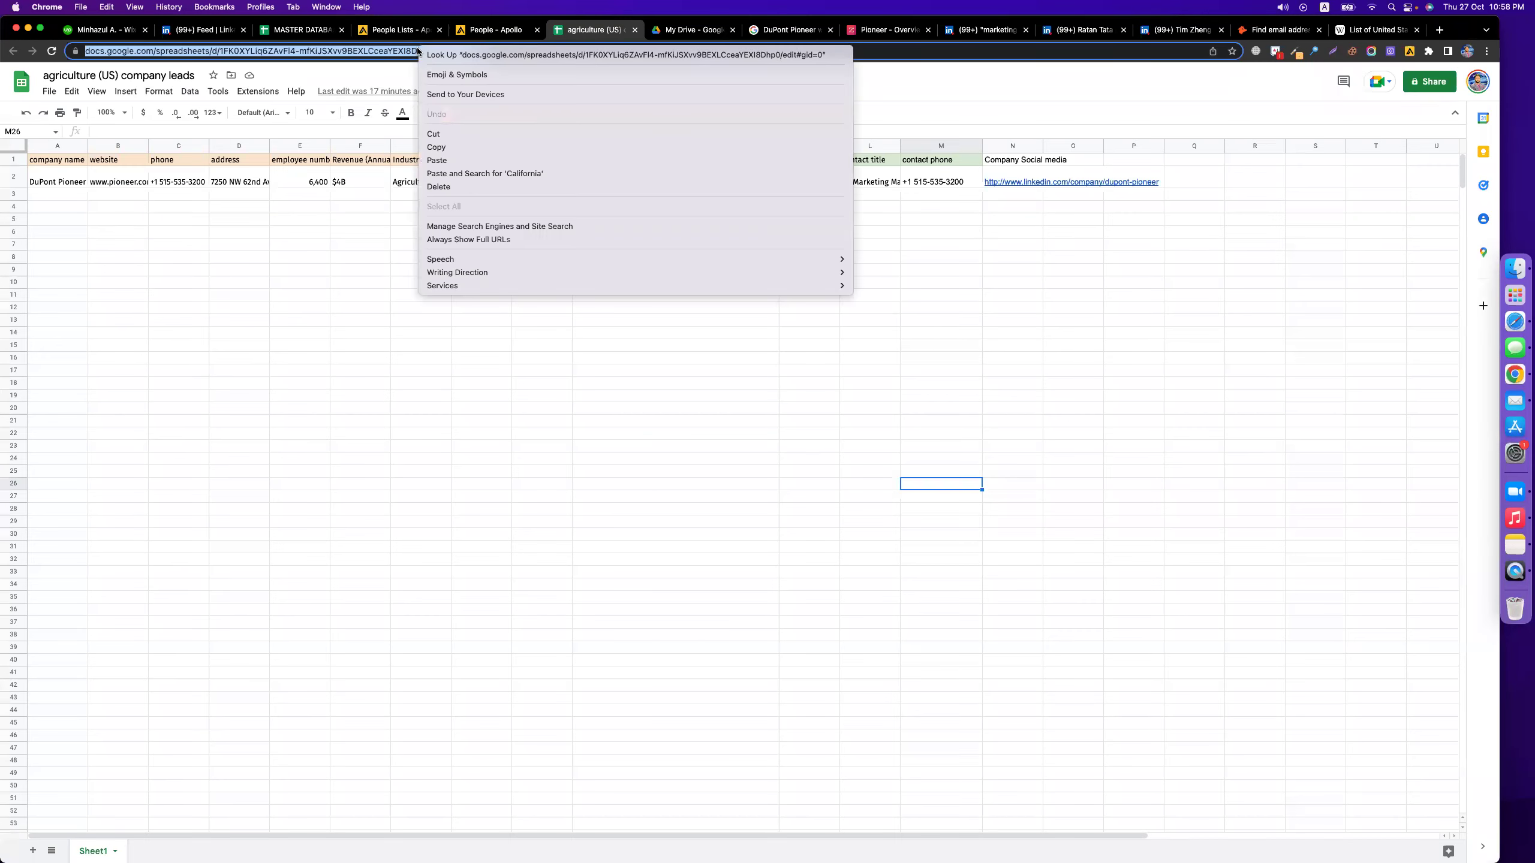
left_click(481, 145)
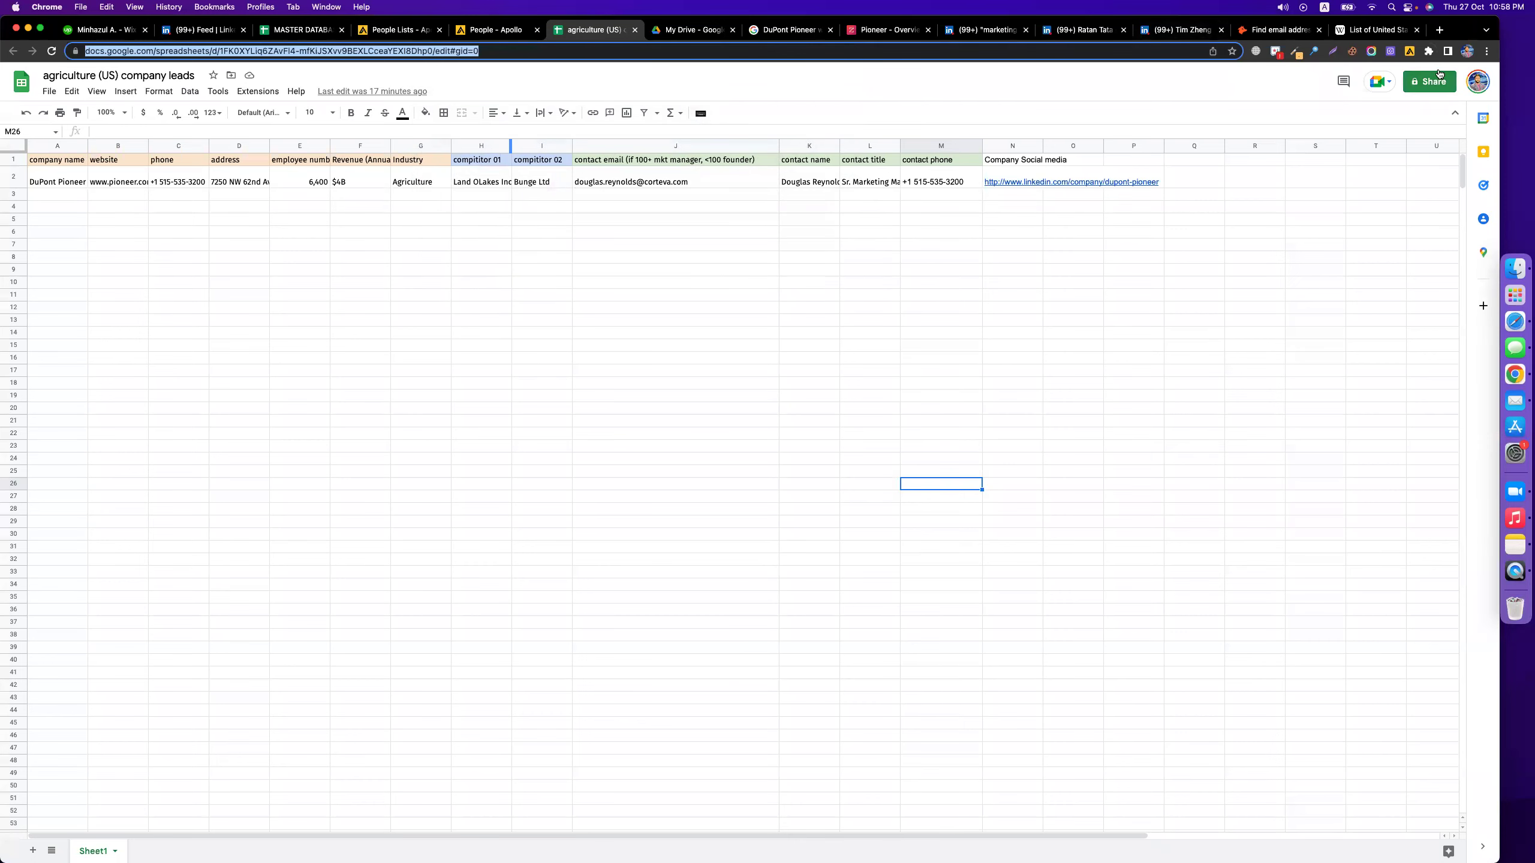
- Switch to the Chrome profile with Google Classroom and open the classwork of the CMBD-154(Lead Generation) class
left_click(1467, 51)
left_click(1349, 290)
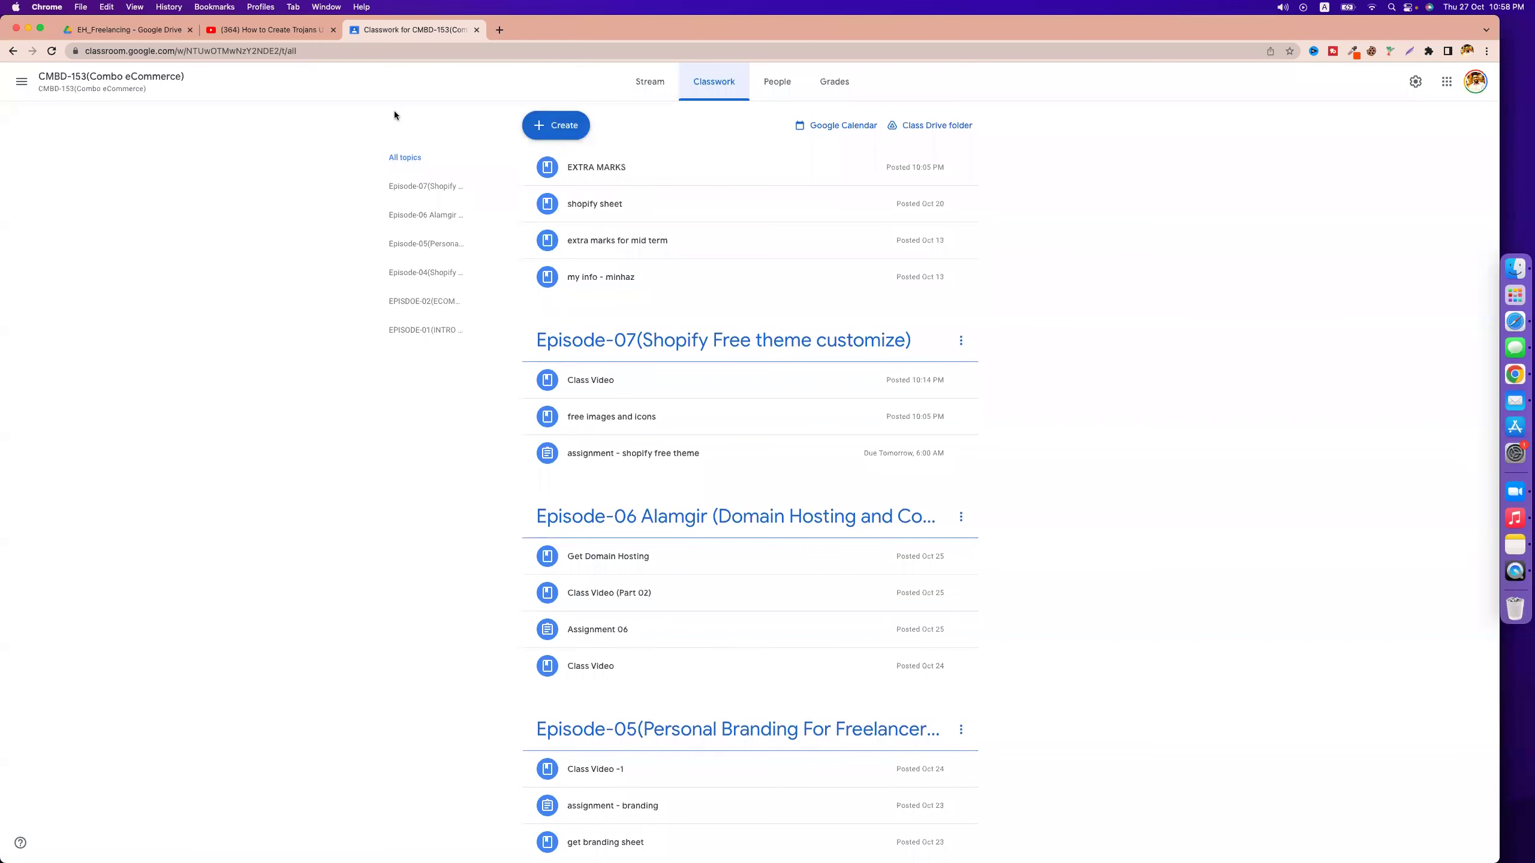
left_click(21, 81)
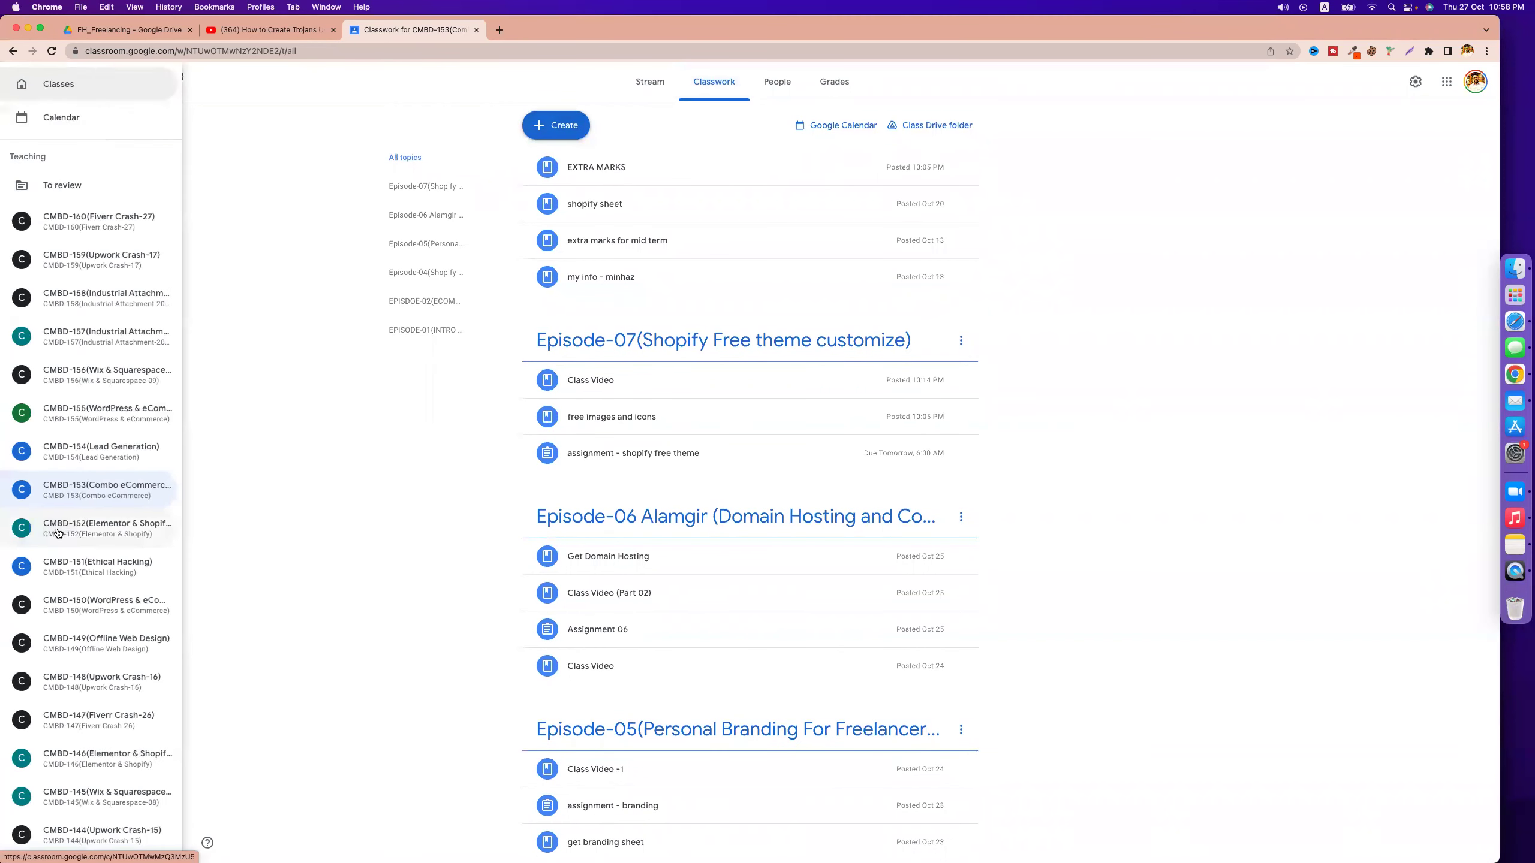
scroll(58, 532, "down", 1)
left_click(114, 414)
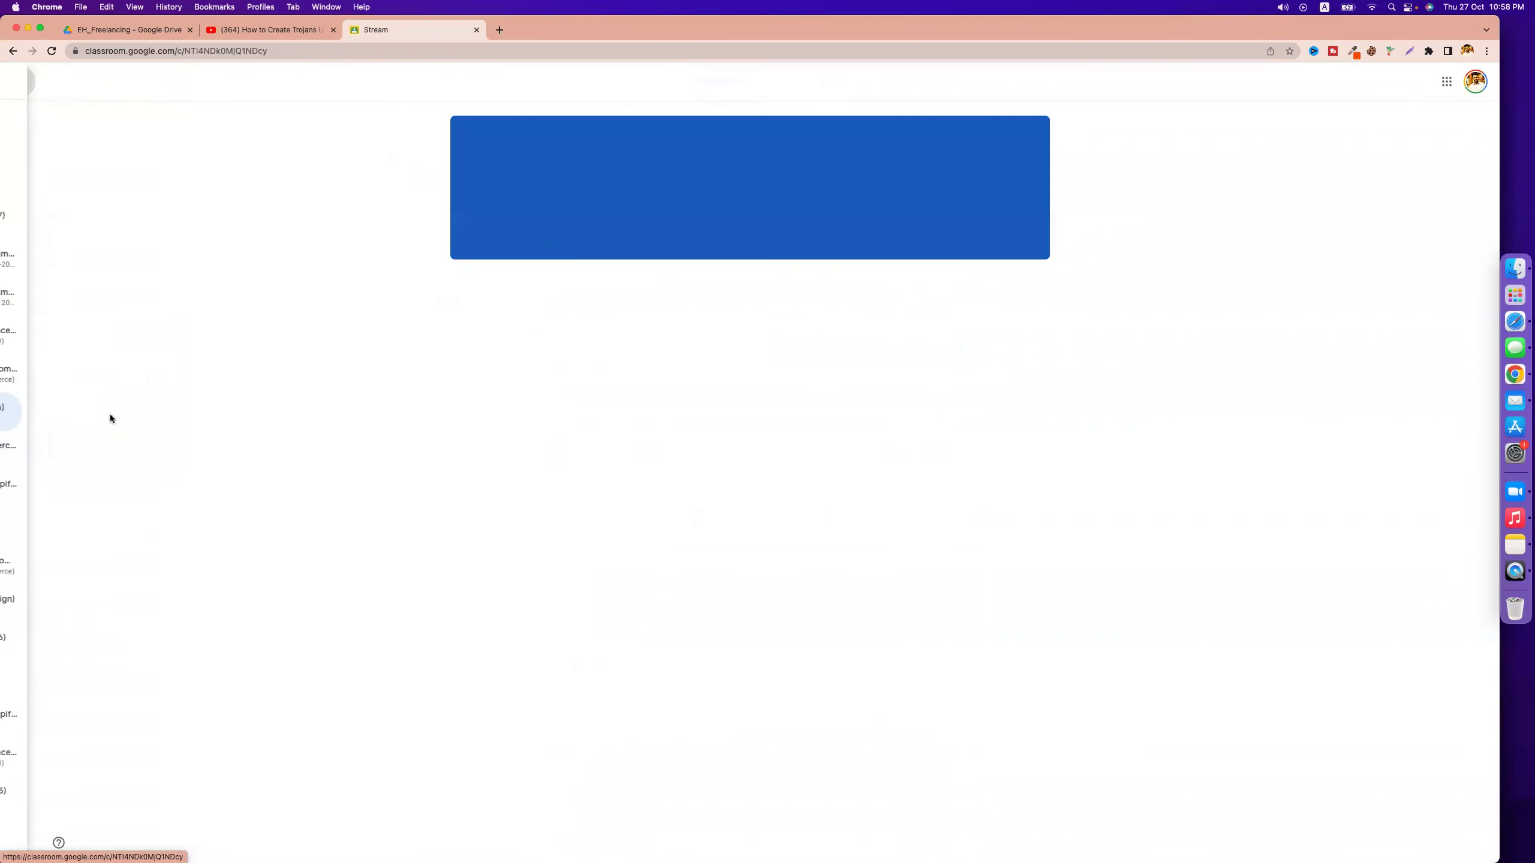
left_click(707, 81)
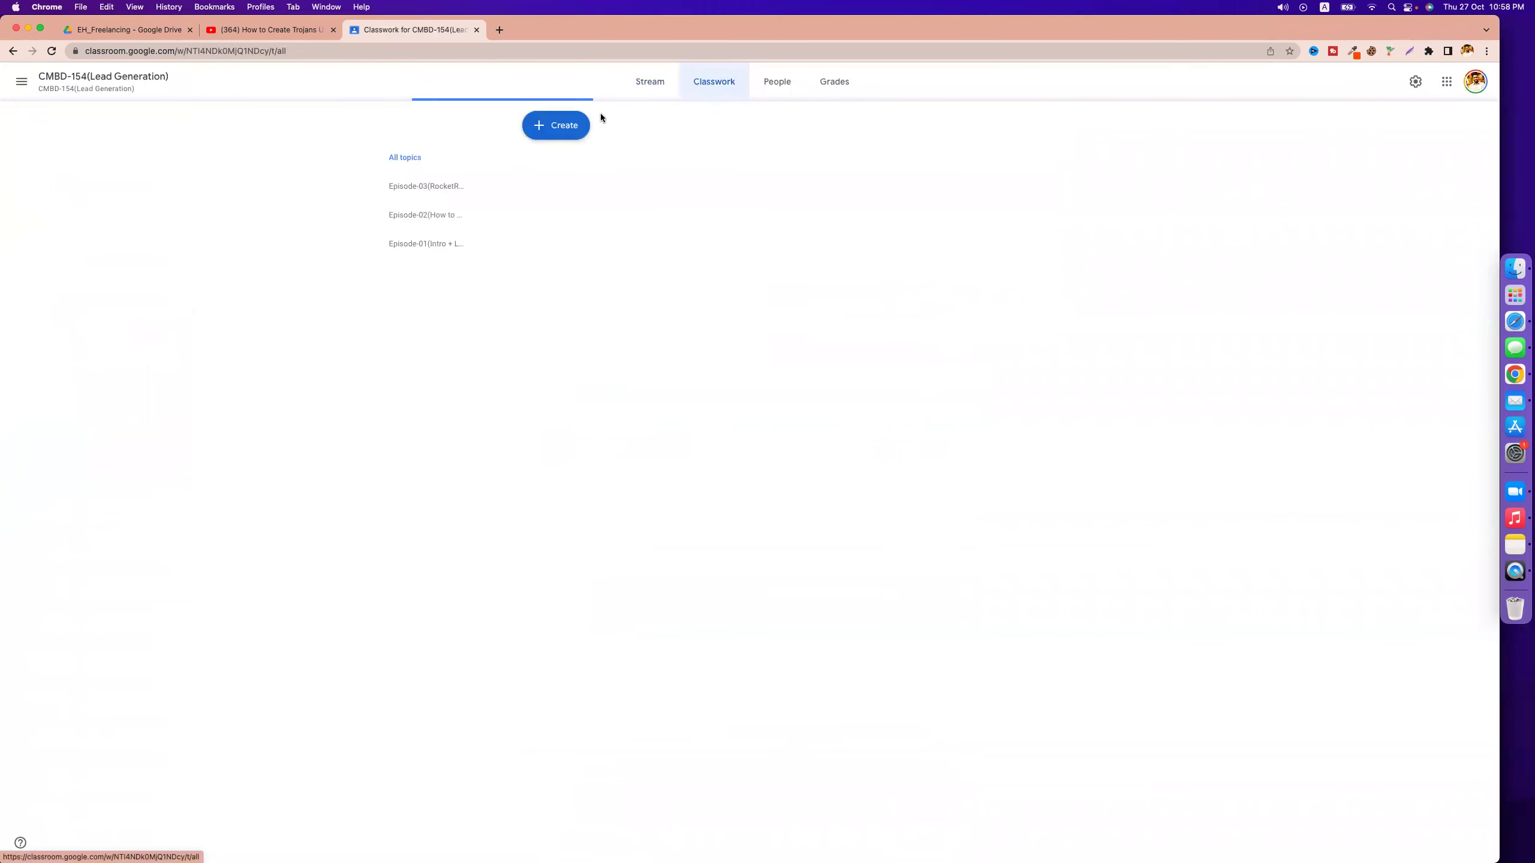
- Add a classwork topic named "Episode-04(Apollo.io The best software for email finding)"
left_click(553, 130)
left_click(583, 312)
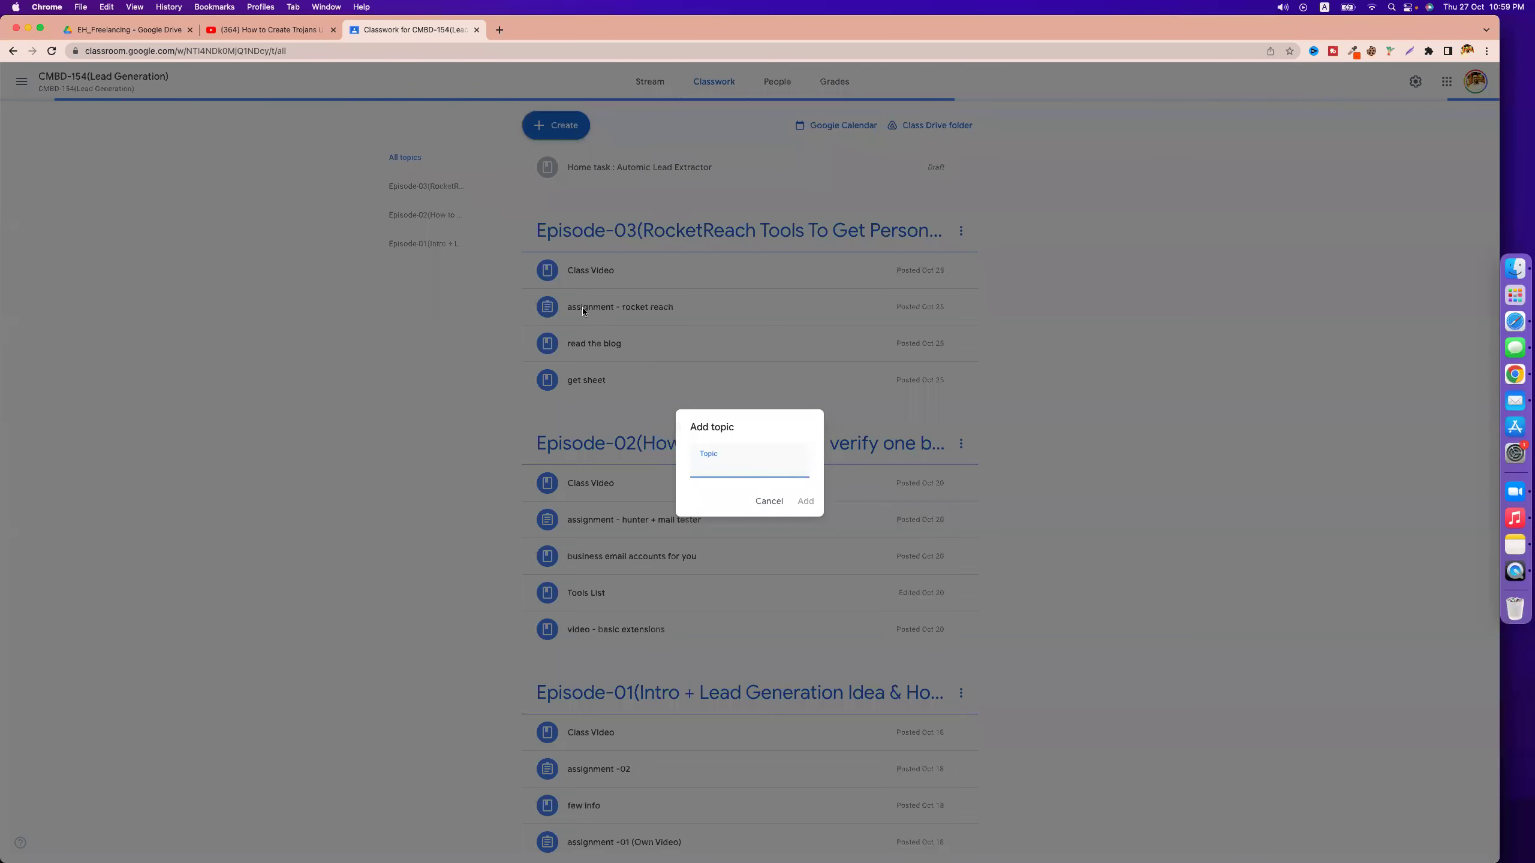
type("Epis")
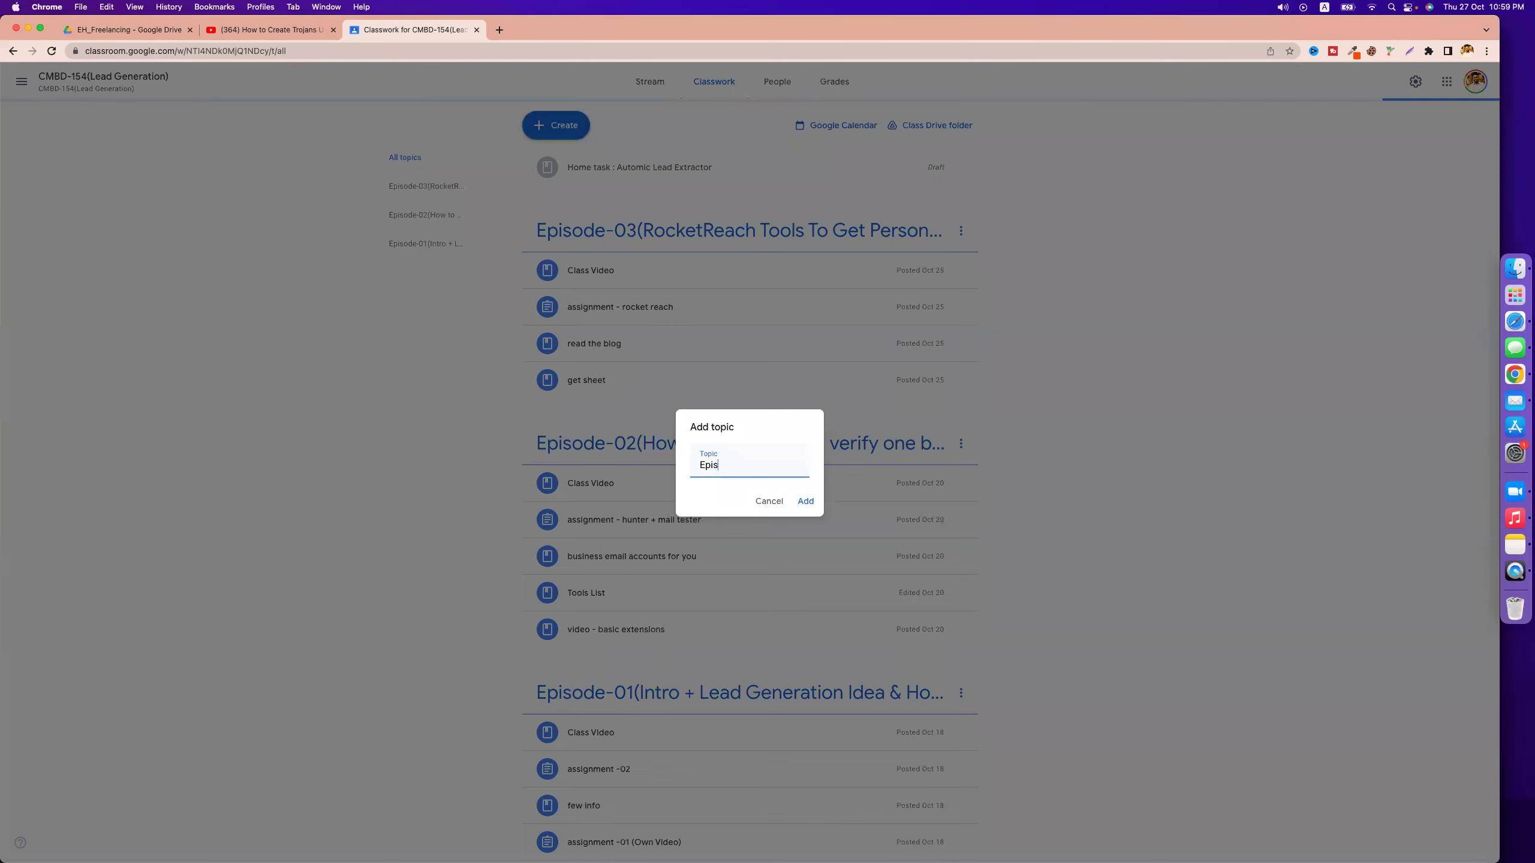
type("ode")
type("-0")
type("4(Apollo")
type(".io ")
type("The best")
type(" softwa")
type("re for")
type(" emi")
type("ail f")
type("inding)")
key("Return")
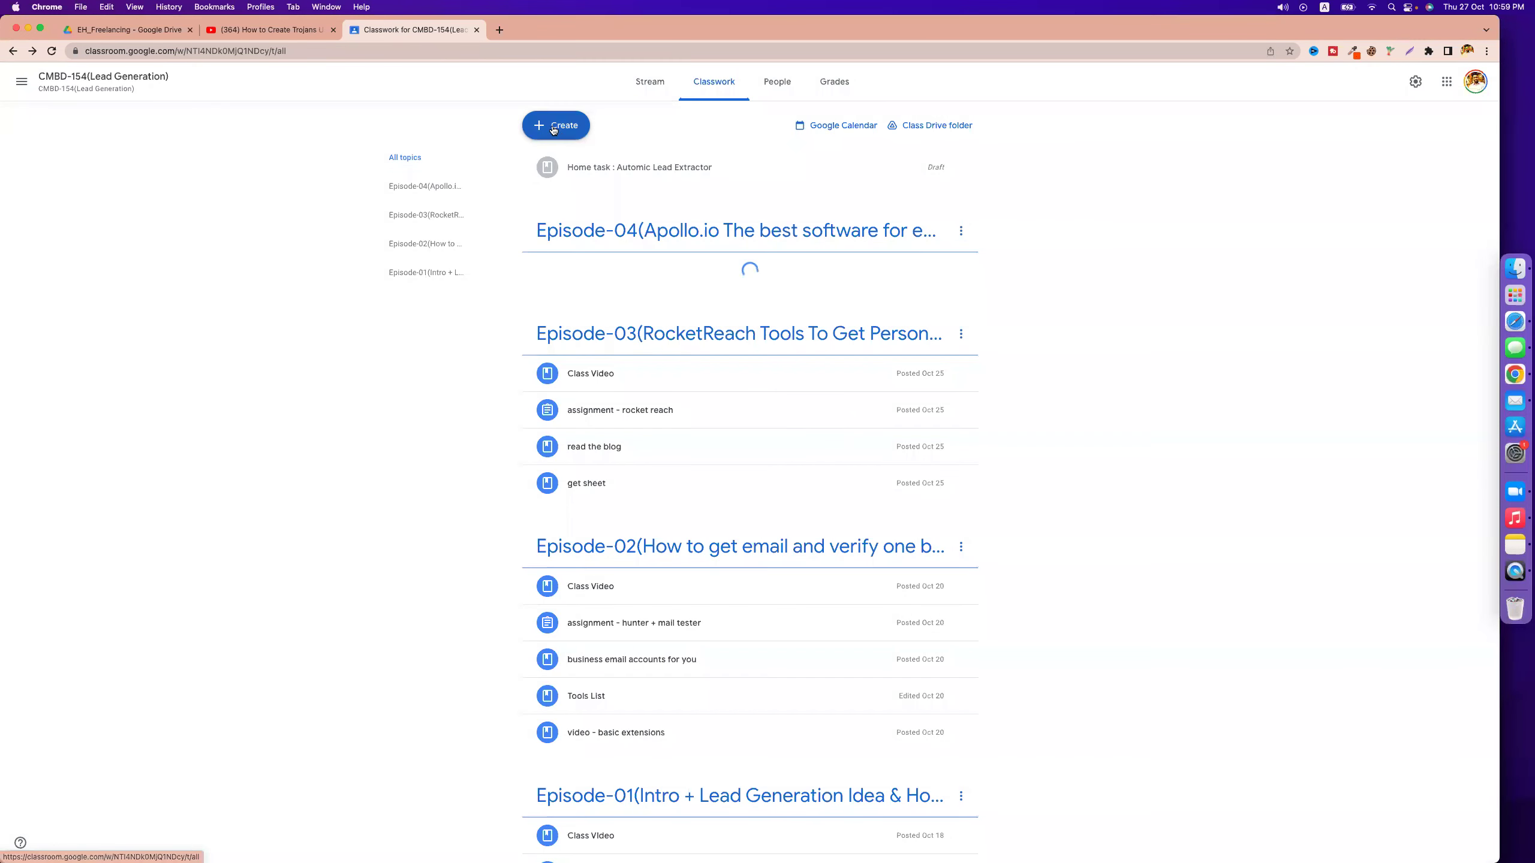
- Create a new assignment and title it "assignment - company list + people list"
left_click(555, 125)
left_click(565, 174)
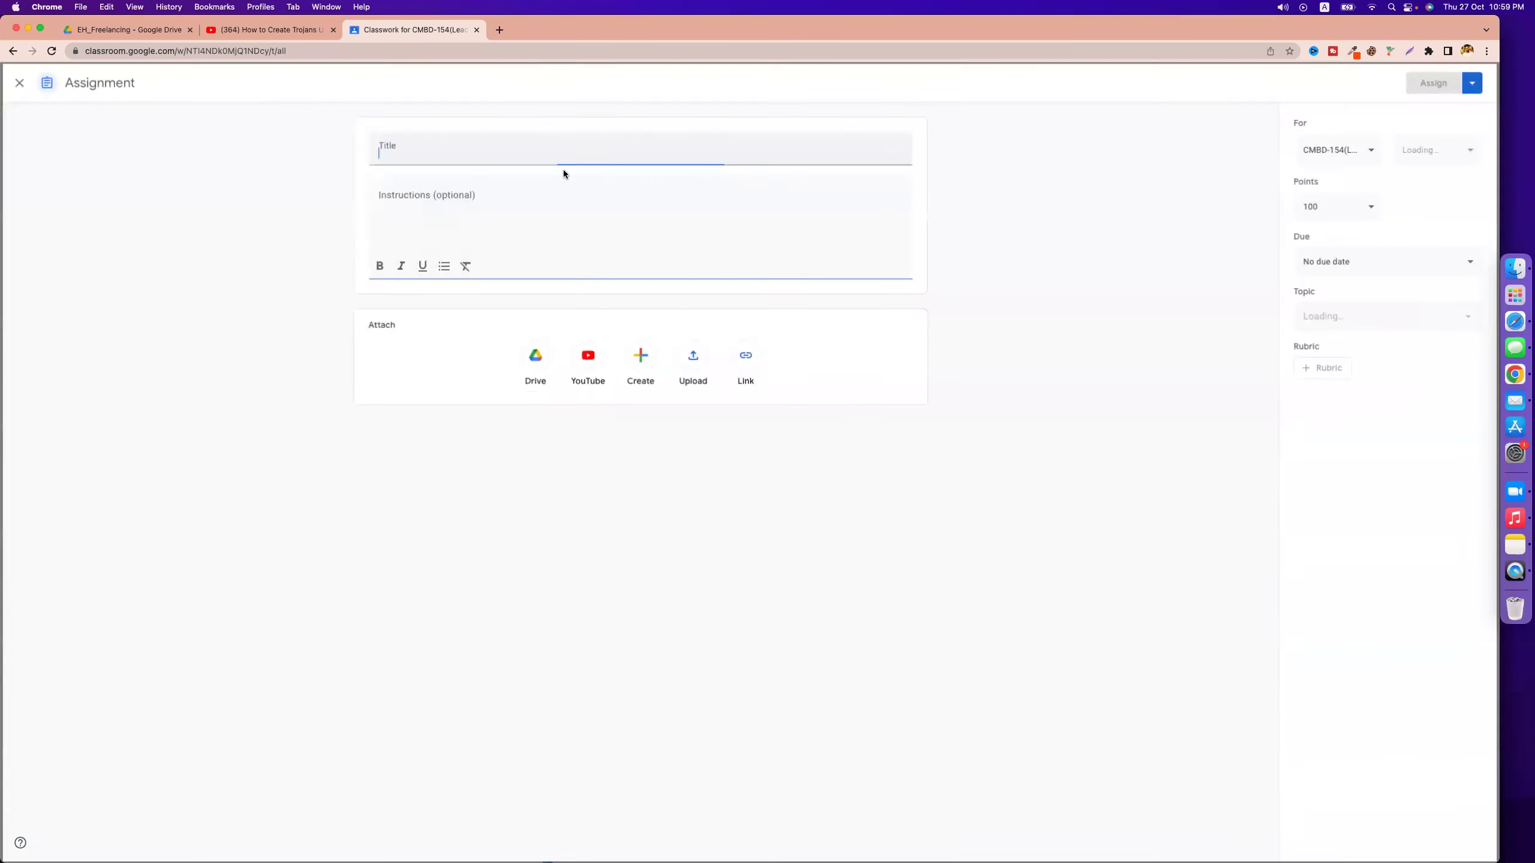
type("assignmen")
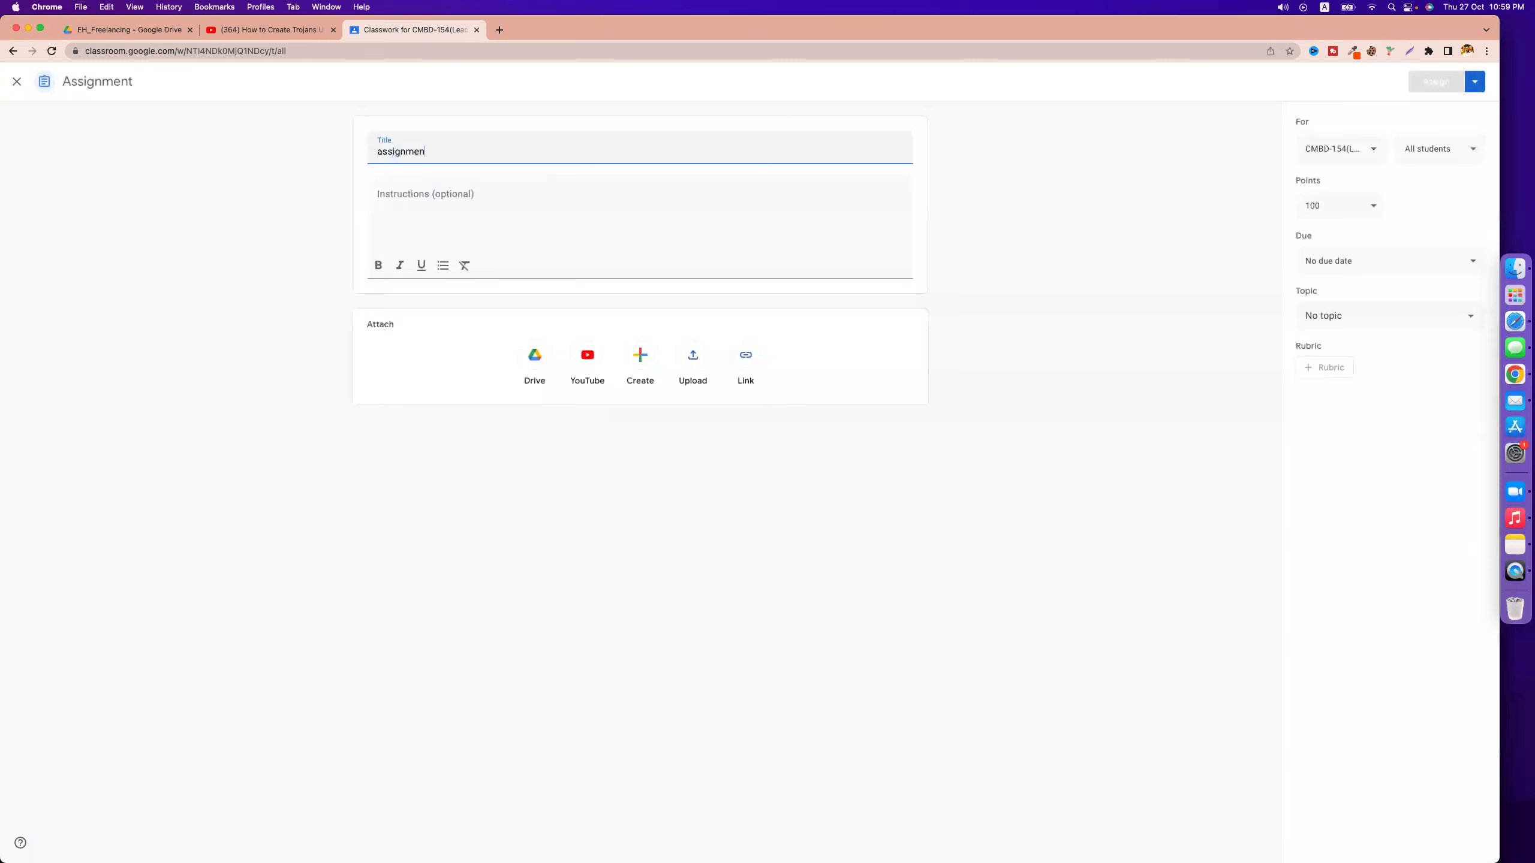
type("t - comap")
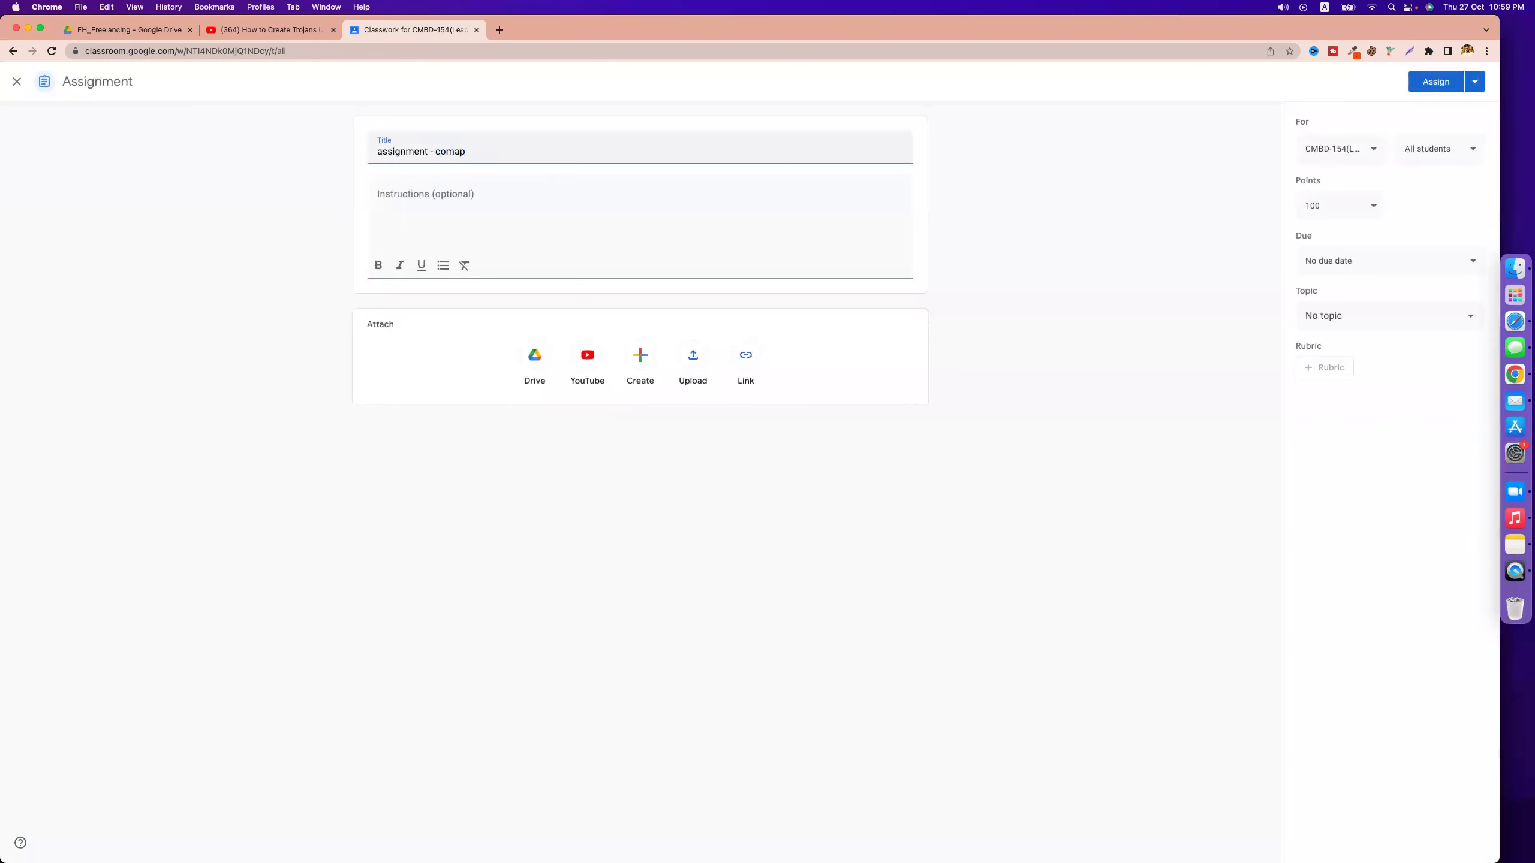
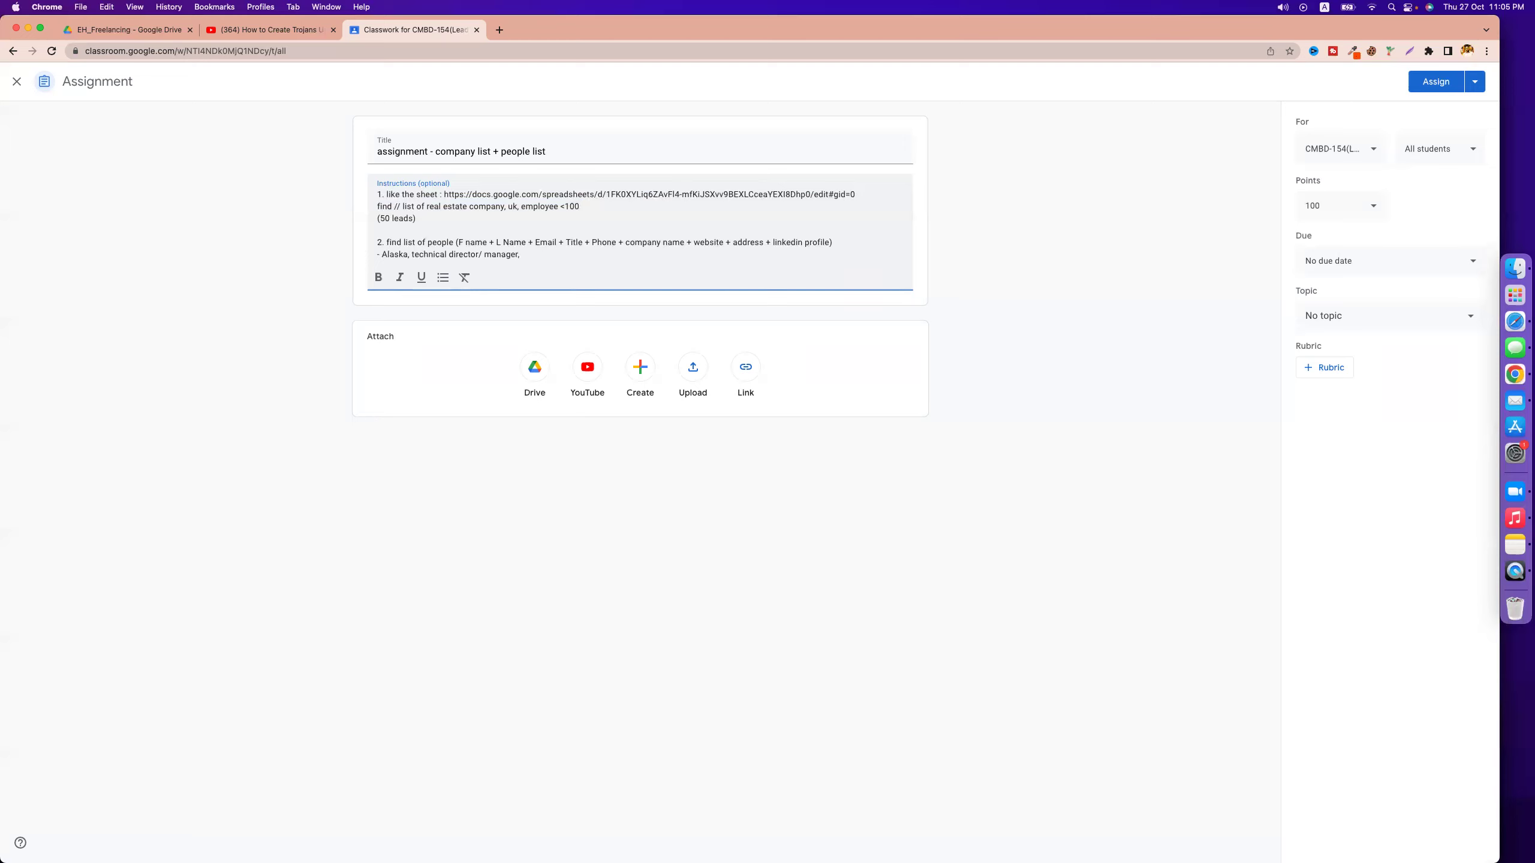
- Complete the instructions' Alaska line with "software companies", then add "- 50 leads" and, after a blank line, "submit both sheet here"
type("software companies")
key("Return")
type("- 50 leads")
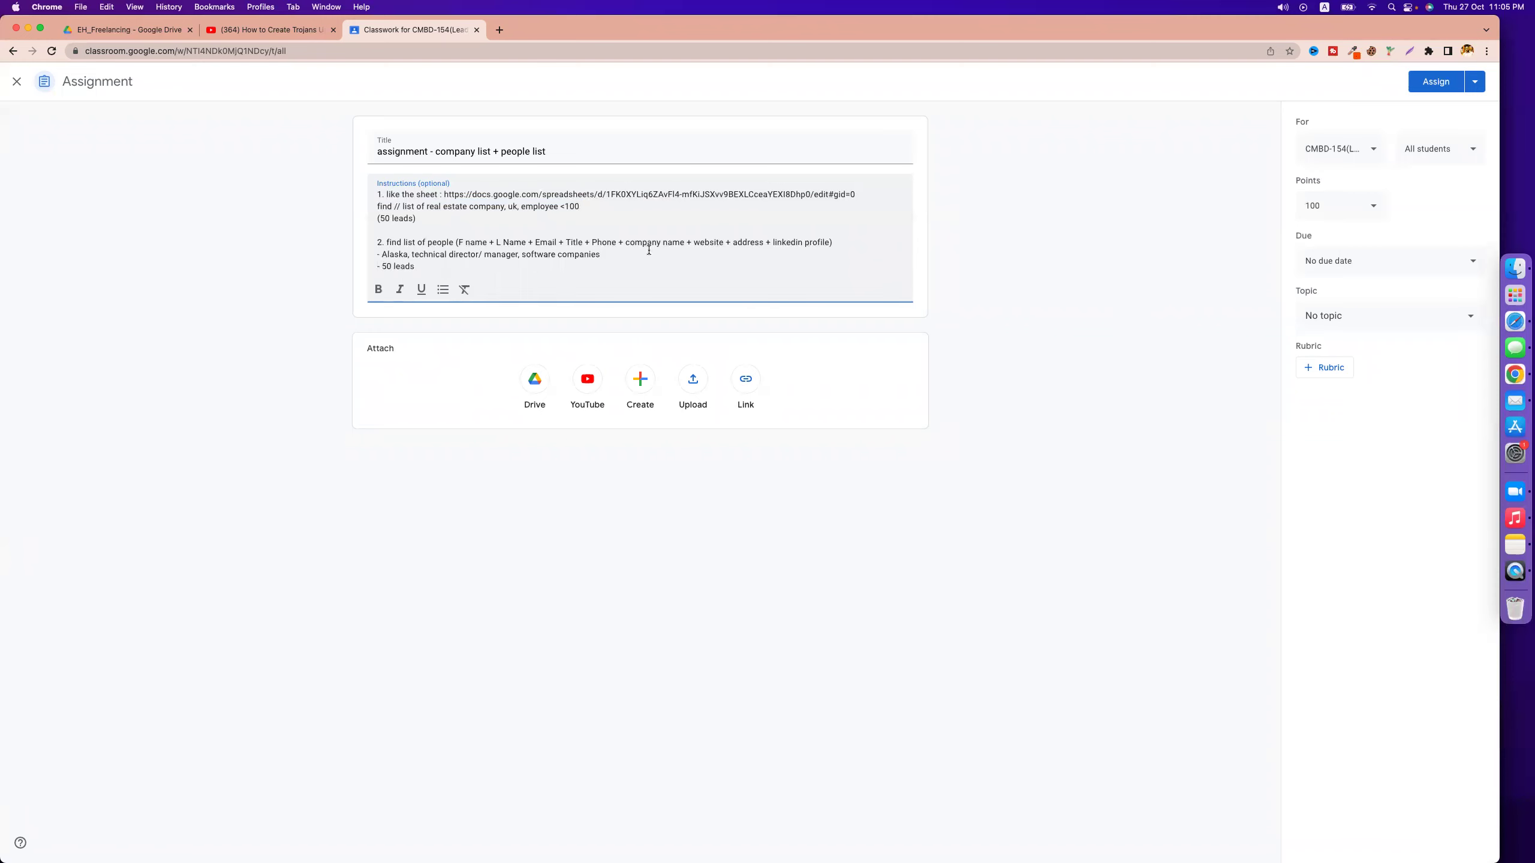
key("Return")
key("Return")
type("submit both sheet here")
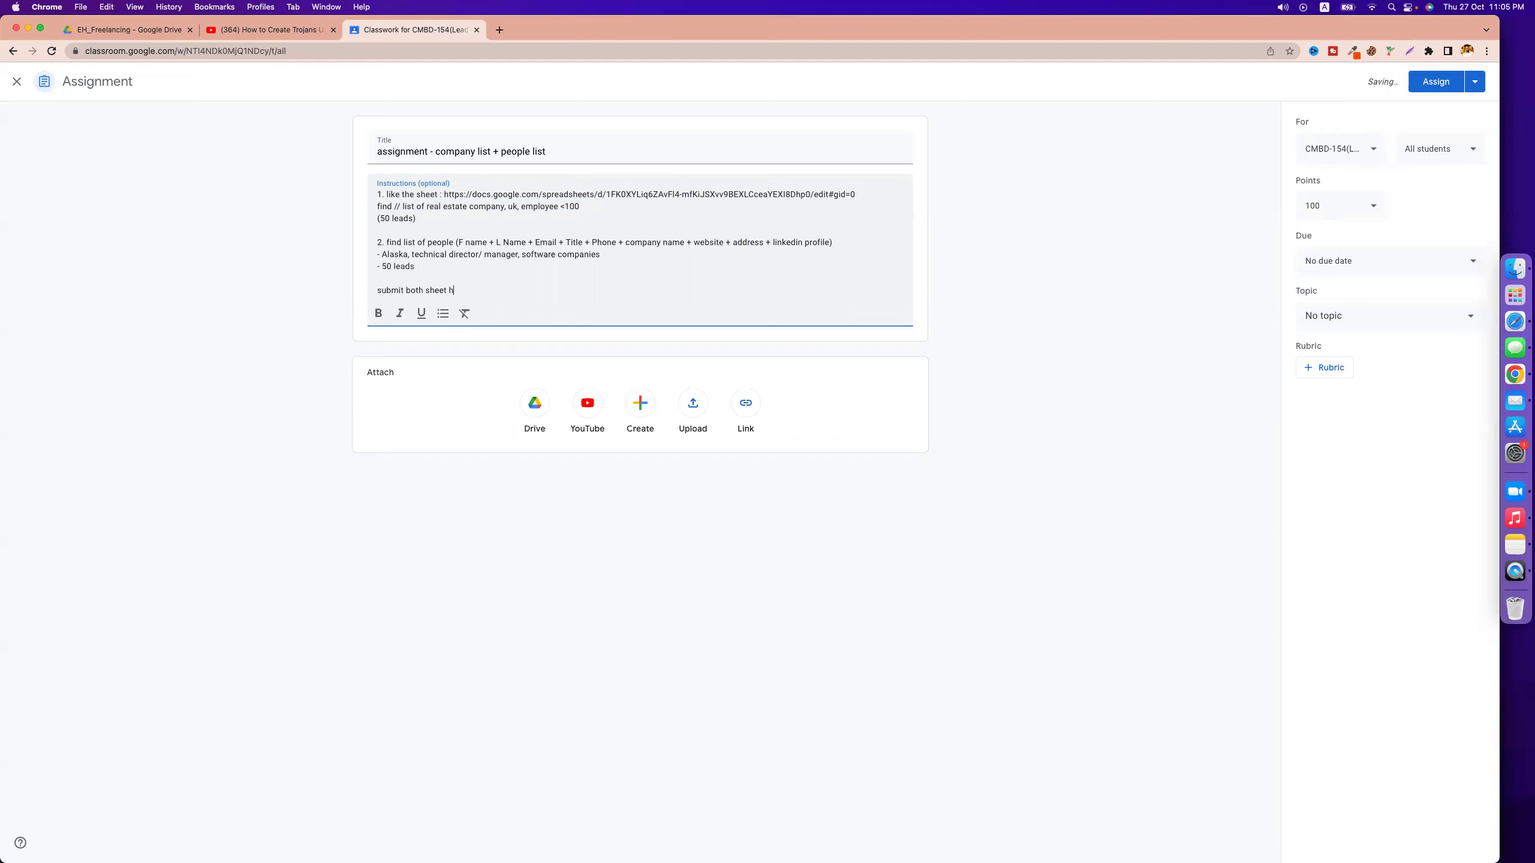
- File the assignment under the Episode-04(Apollo.io) topic and assign it to the class
left_click(1372, 315)
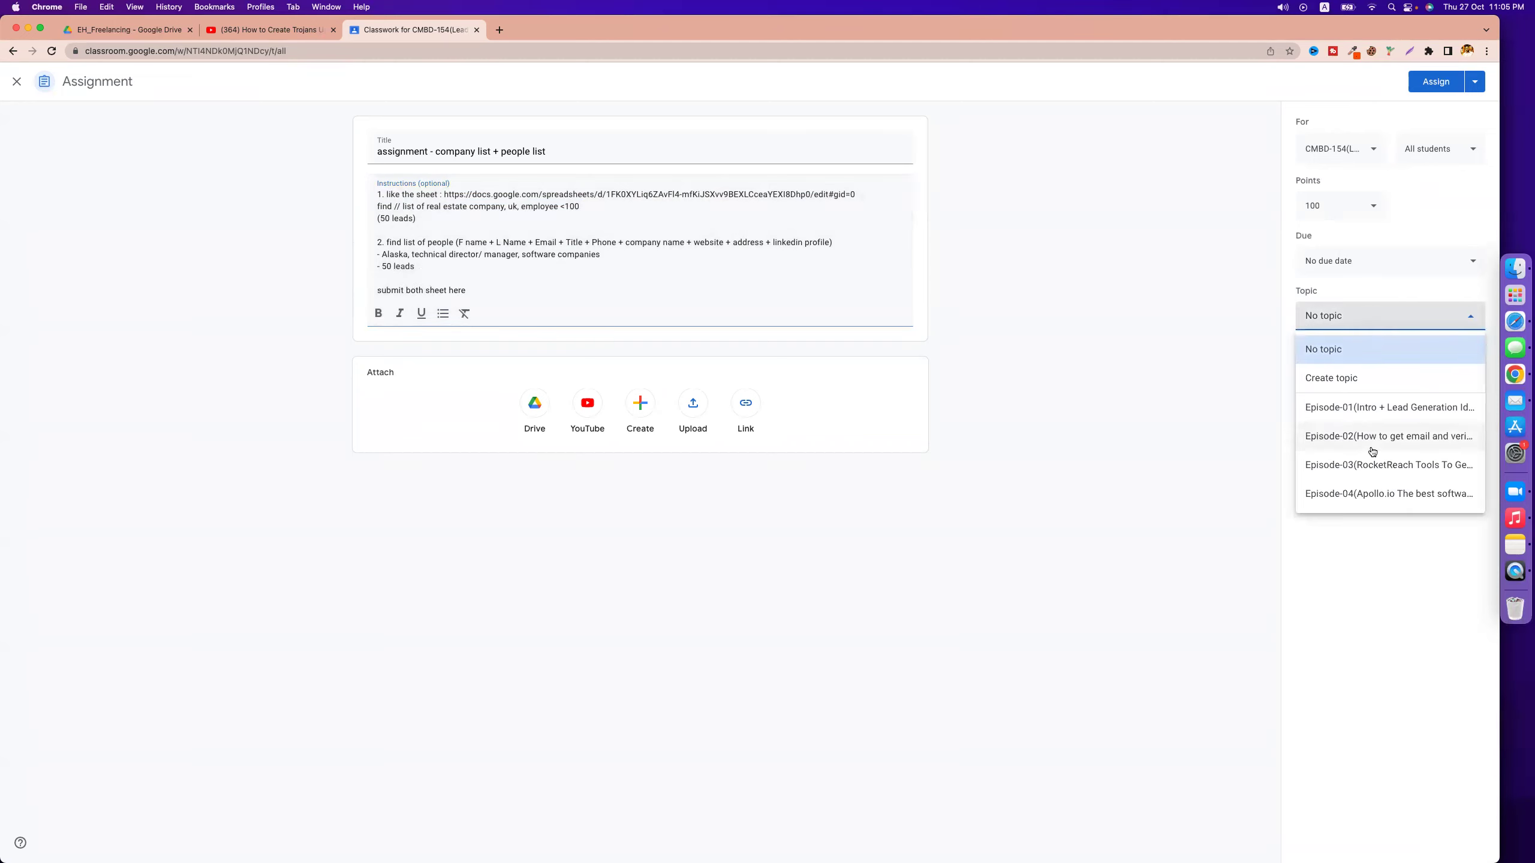
left_click(1393, 495)
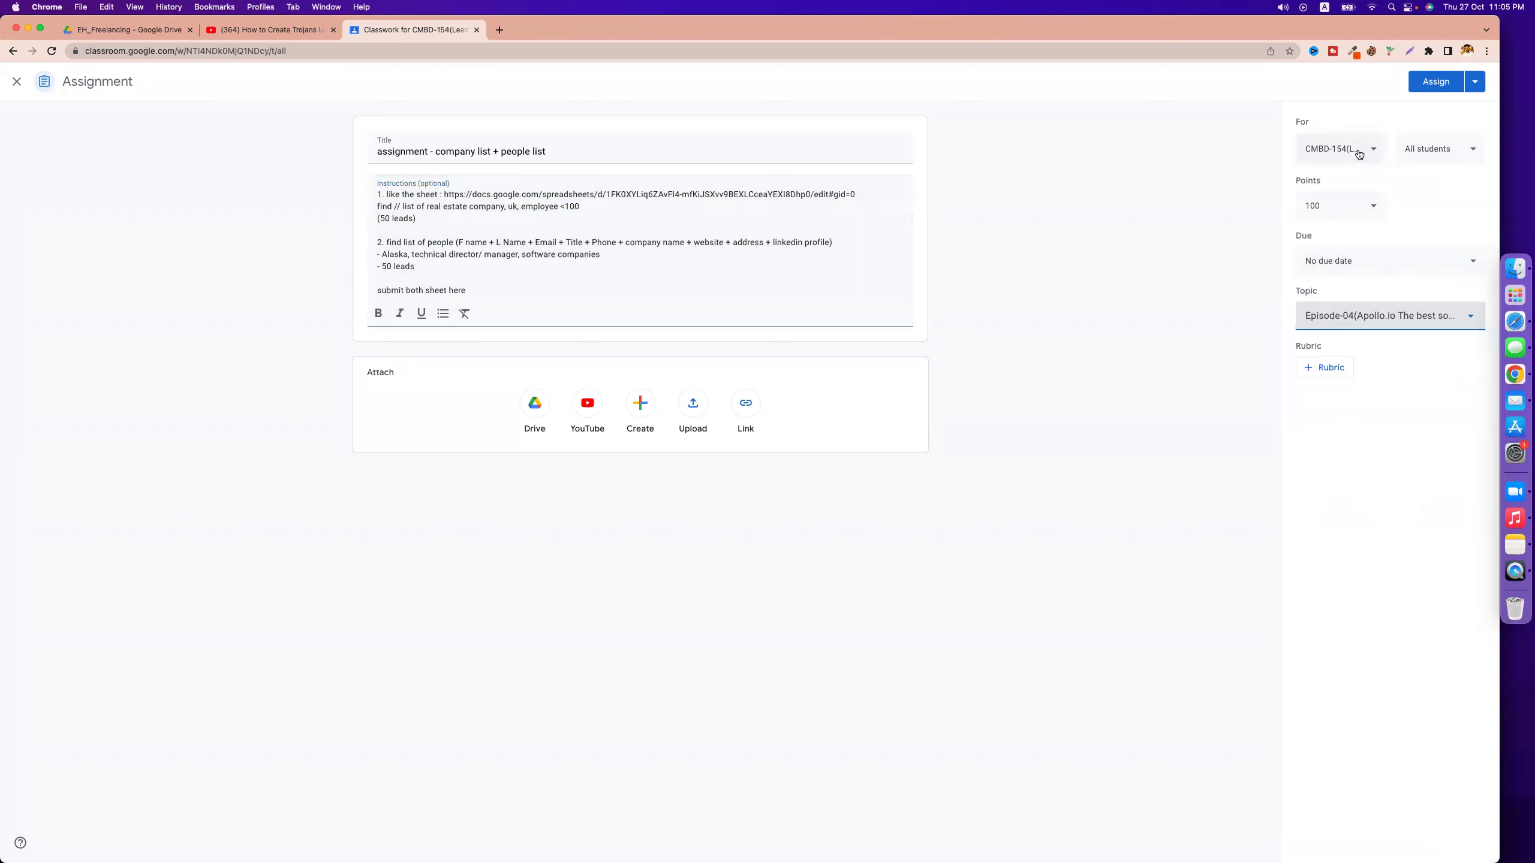
left_click(1436, 83)
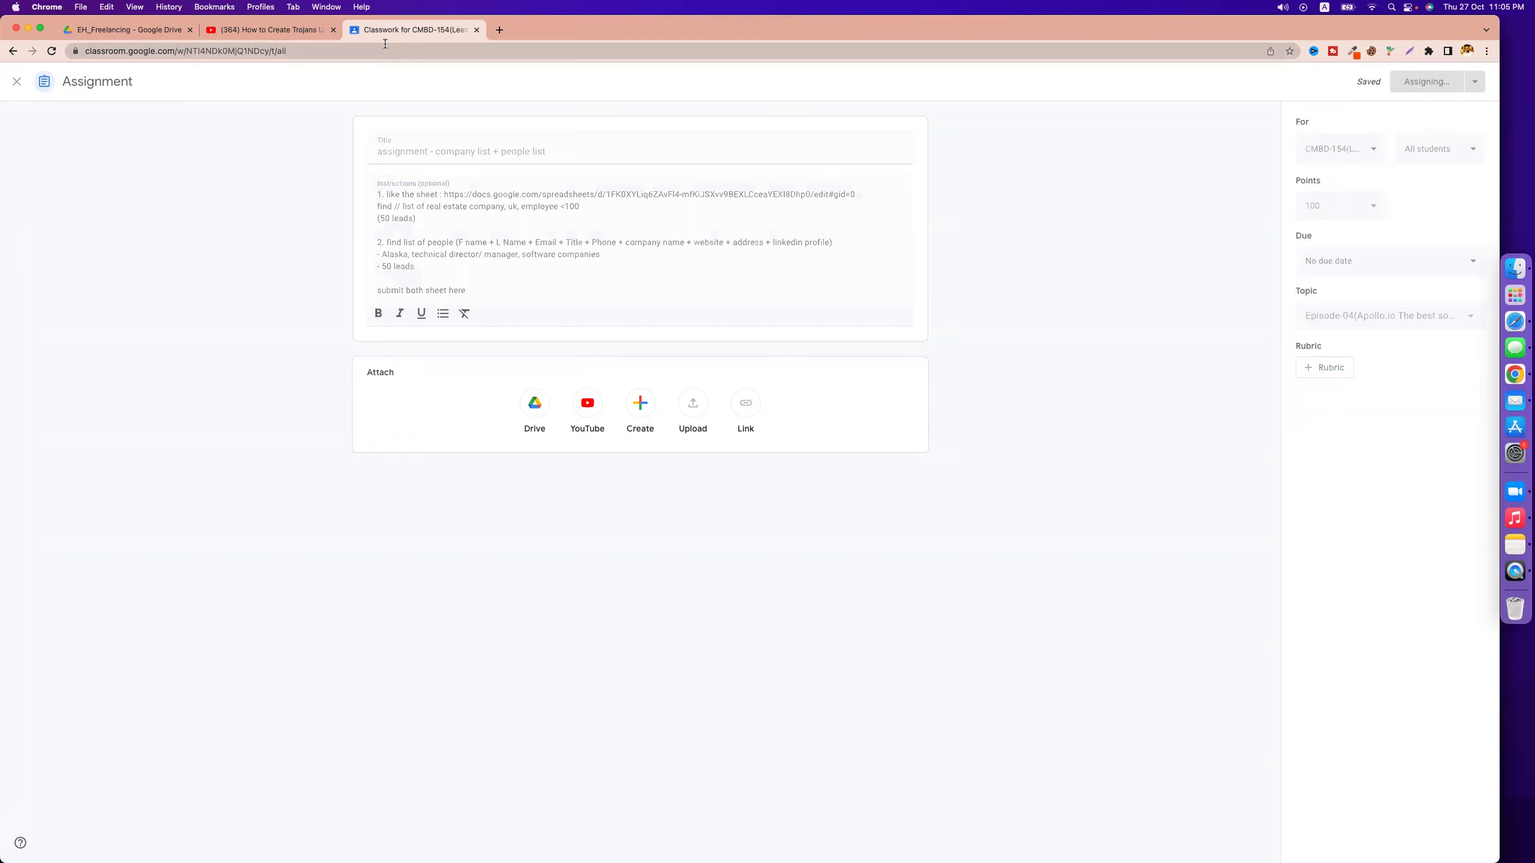
- Return to the browser window with the Apollo research and close the portfolio leads Drive folder
key("ctrl+Right")
key("ctrl+Left")
key("ctrl+Right")
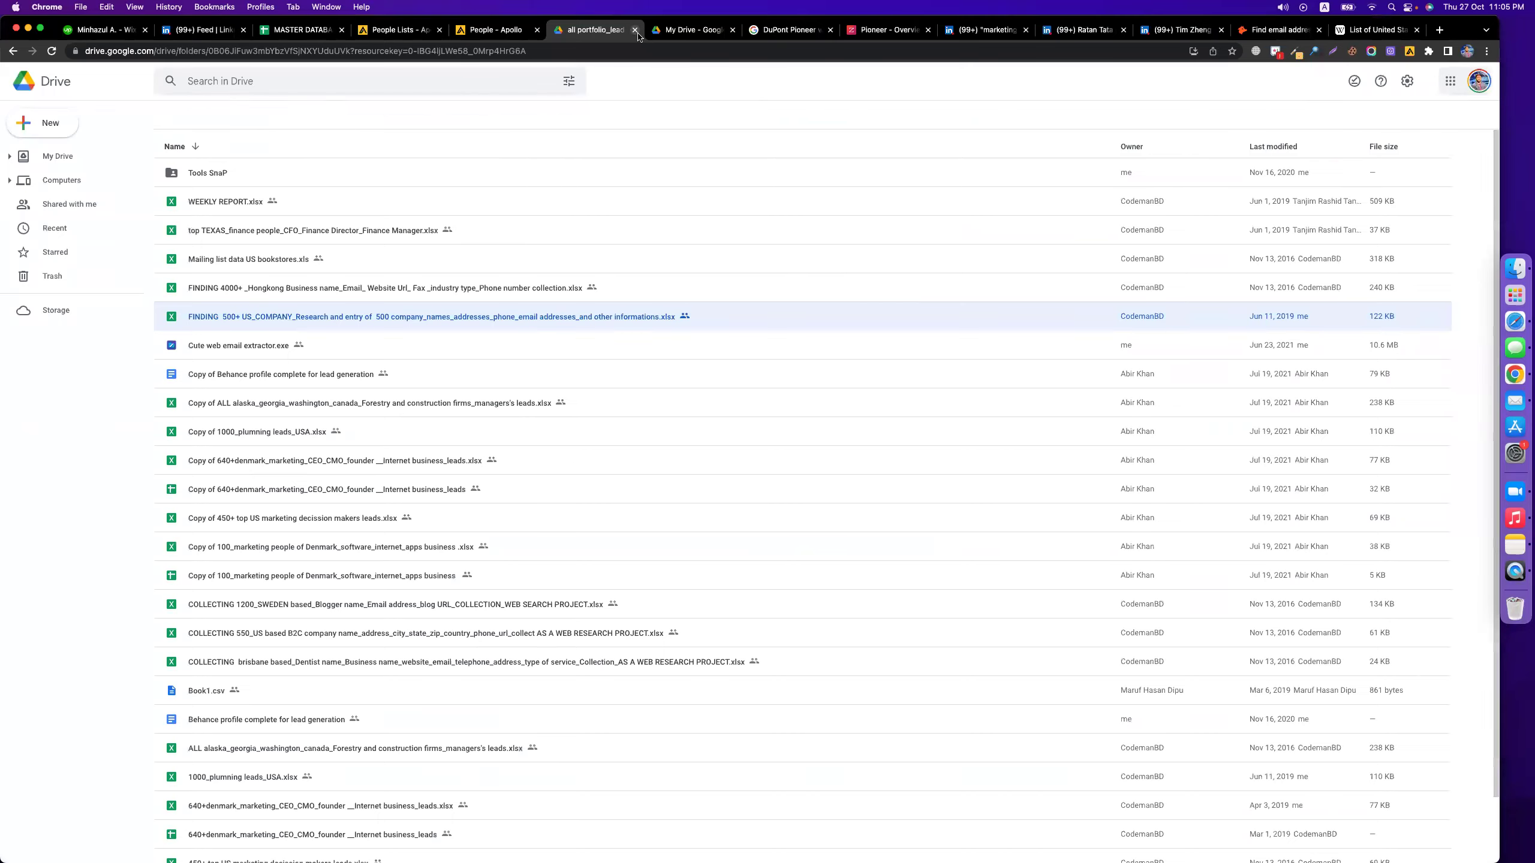
left_click(636, 31)
left_click(1278, 35)
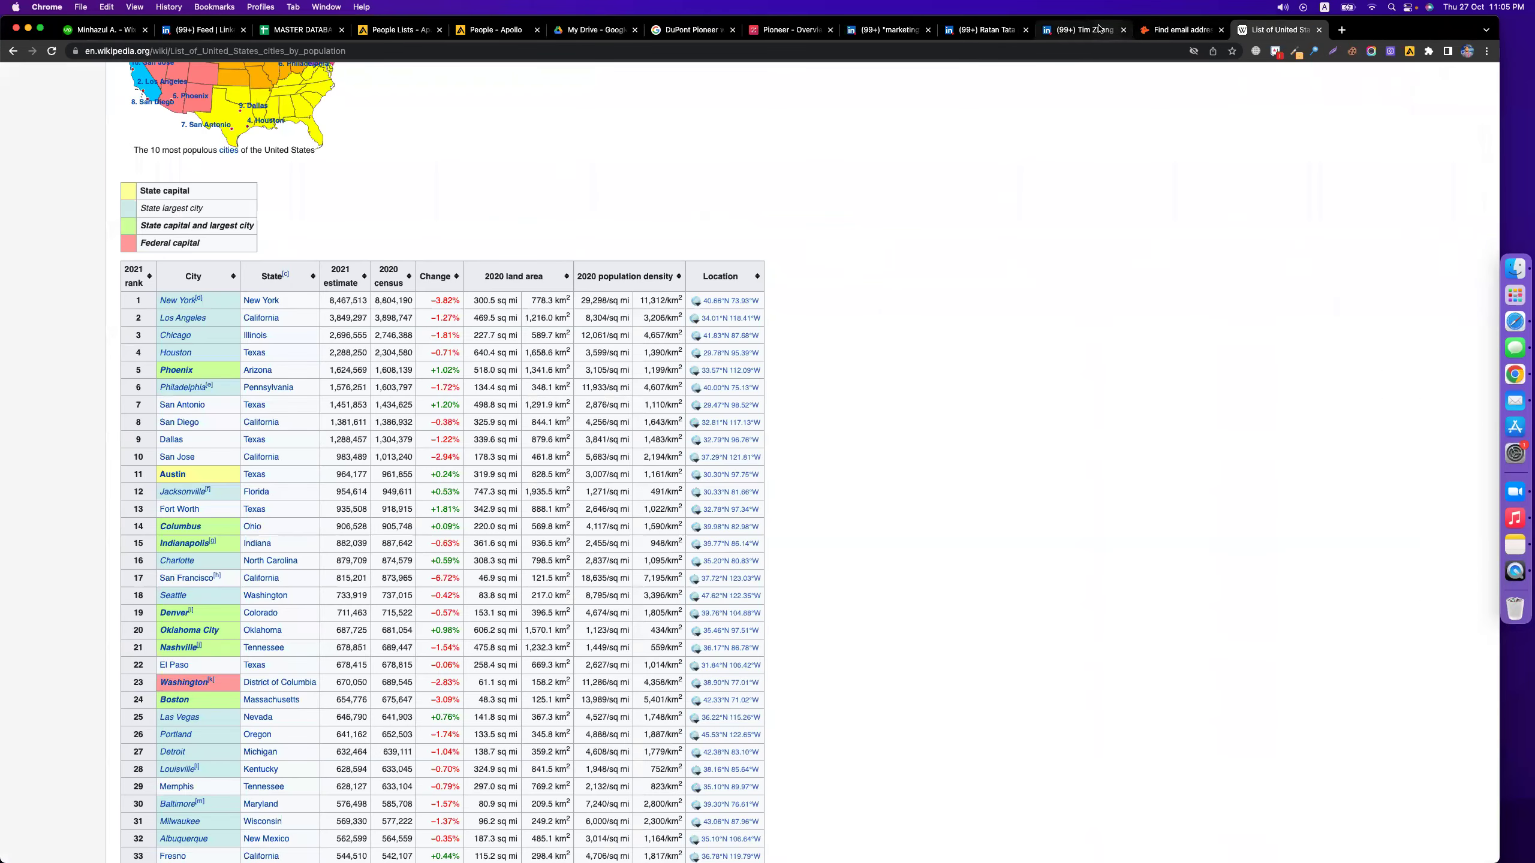
left_click(1079, 31)
left_click(1019, 30)
left_click(1060, 30)
left_click(982, 29)
left_click(1079, 30)
left_click(981, 37)
left_click(1076, 29)
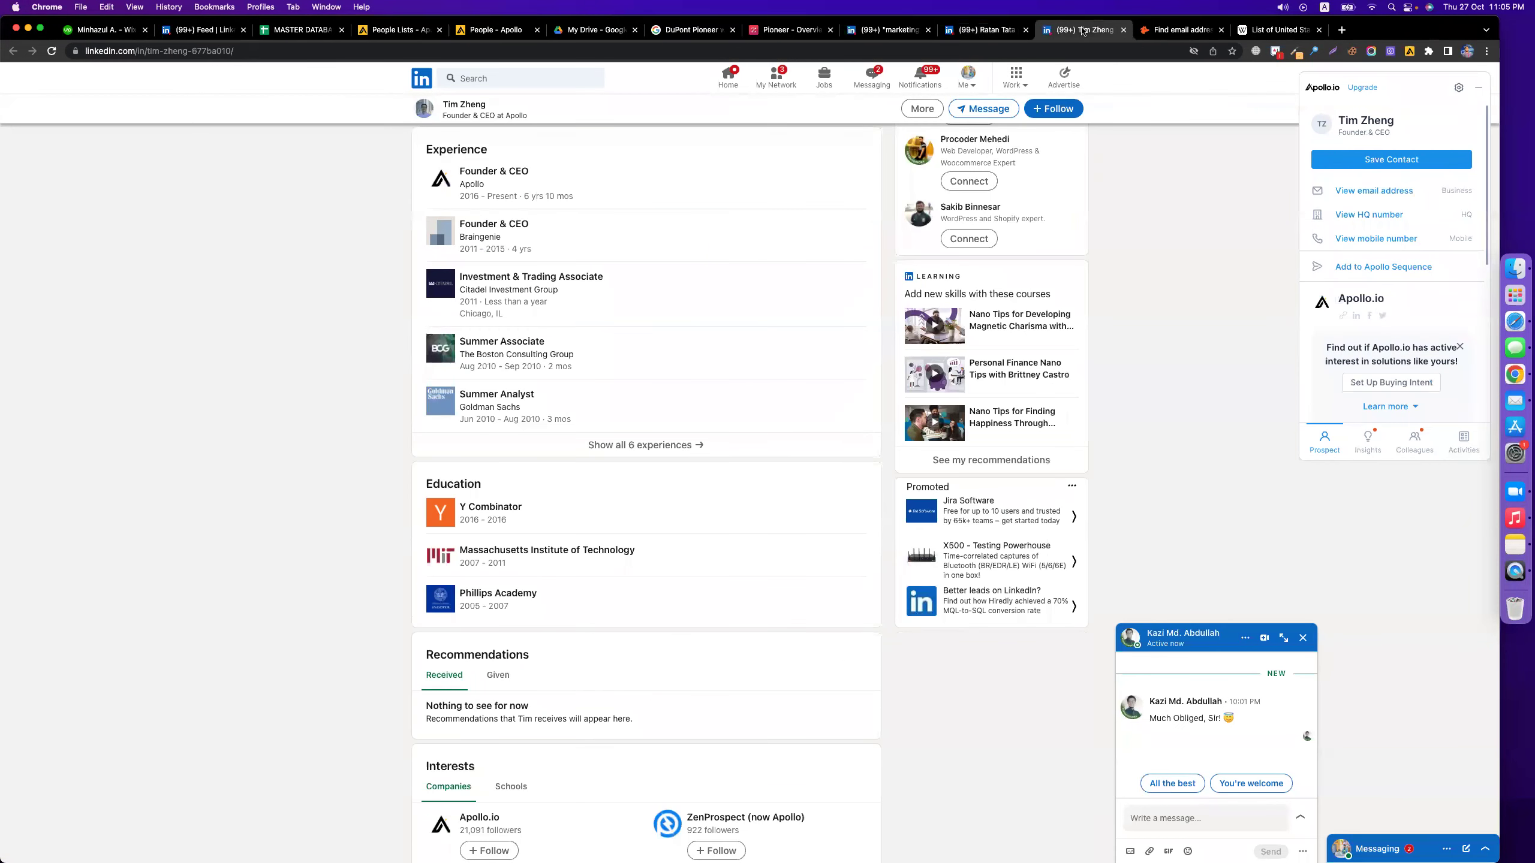
- Close the two LinkedIn profile pages, the email finder page and the Wikipedia cities list
left_click(1025, 30)
left_click(1025, 30)
left_click(1025, 30)
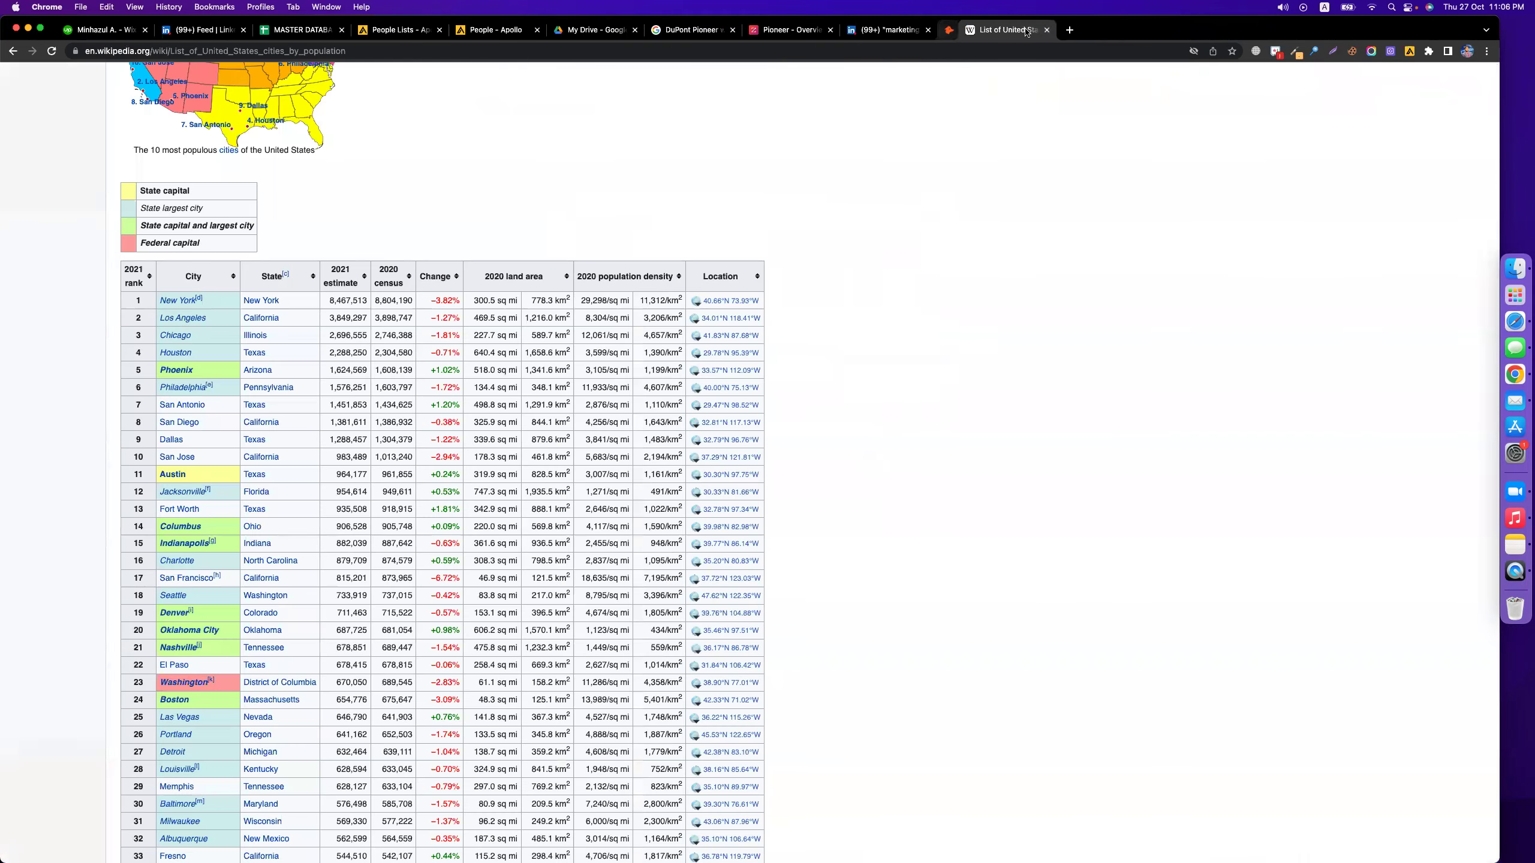
left_click(1025, 30)
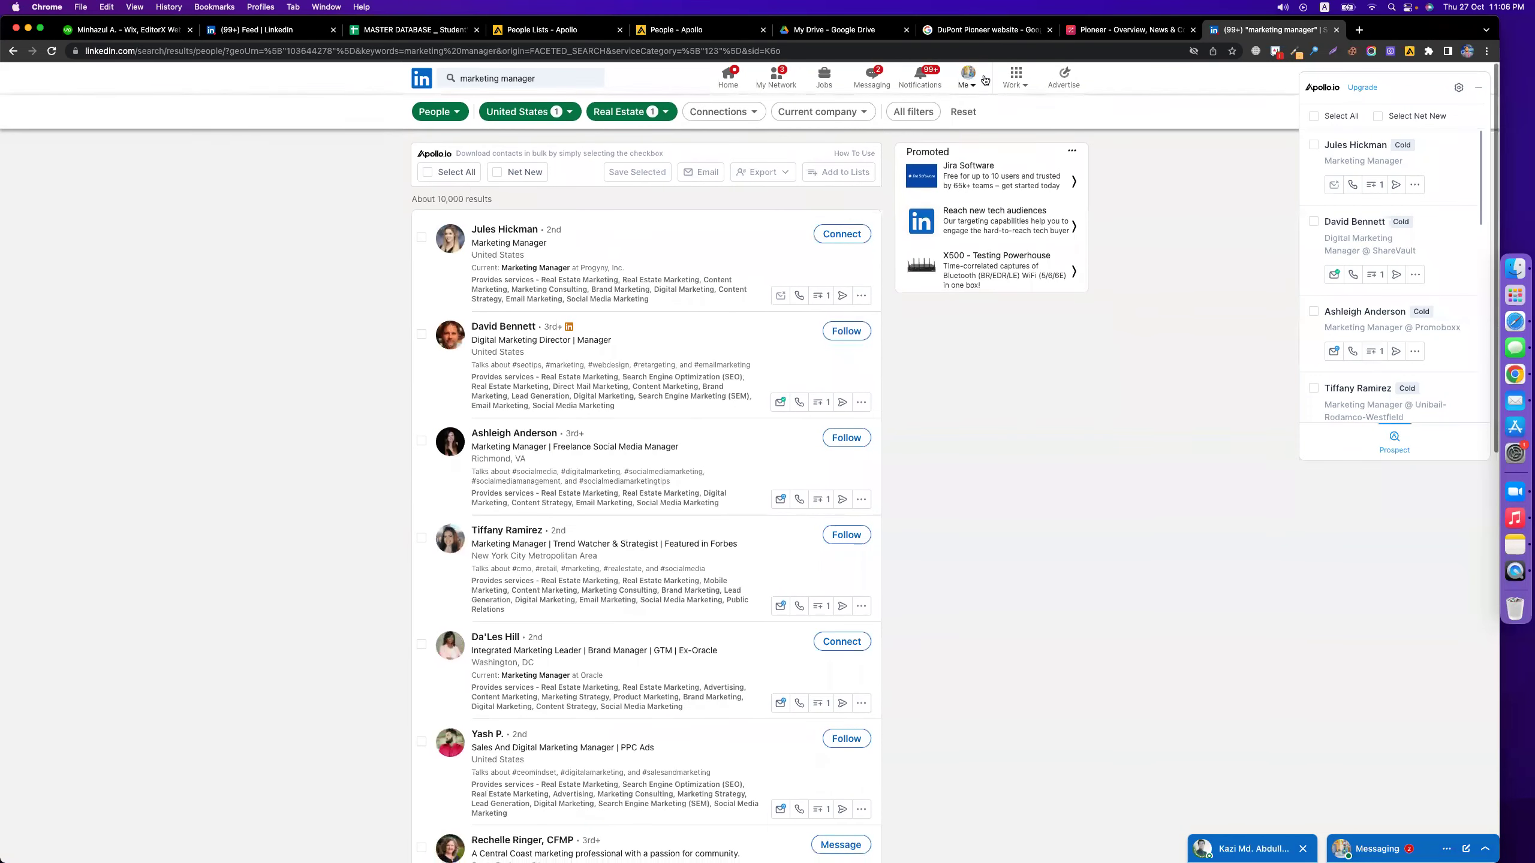
- Close the ZoomInfo Pioneer page, LinkedIn marketing manager search, DuPont Pioneer Google search and Apollo people search, leaving Apollo's People Lists open
left_click(1123, 29)
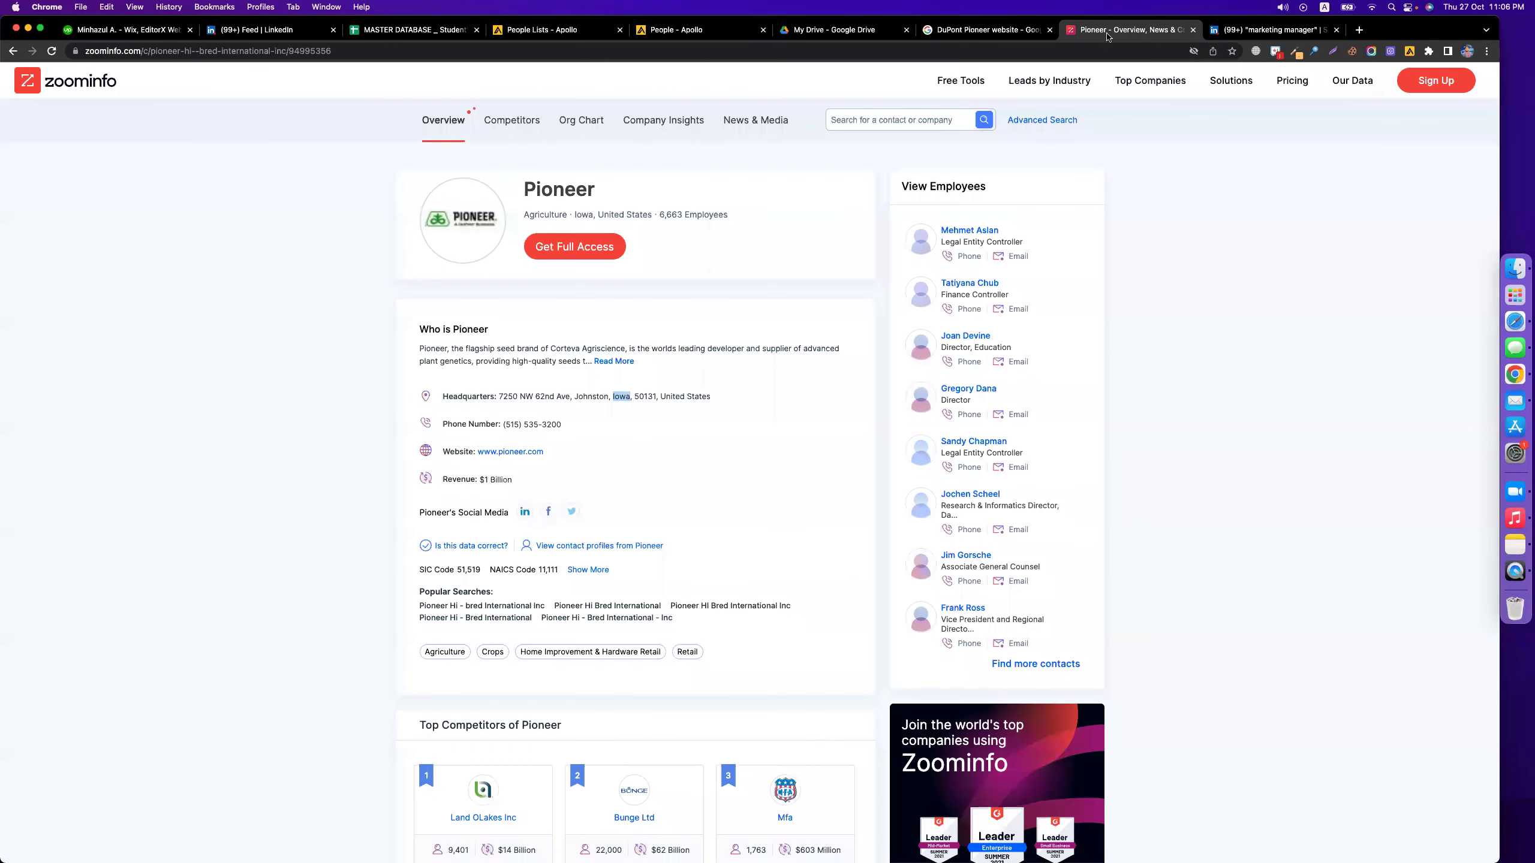
left_click(1193, 30)
left_click(1194, 30)
left_click(1050, 30)
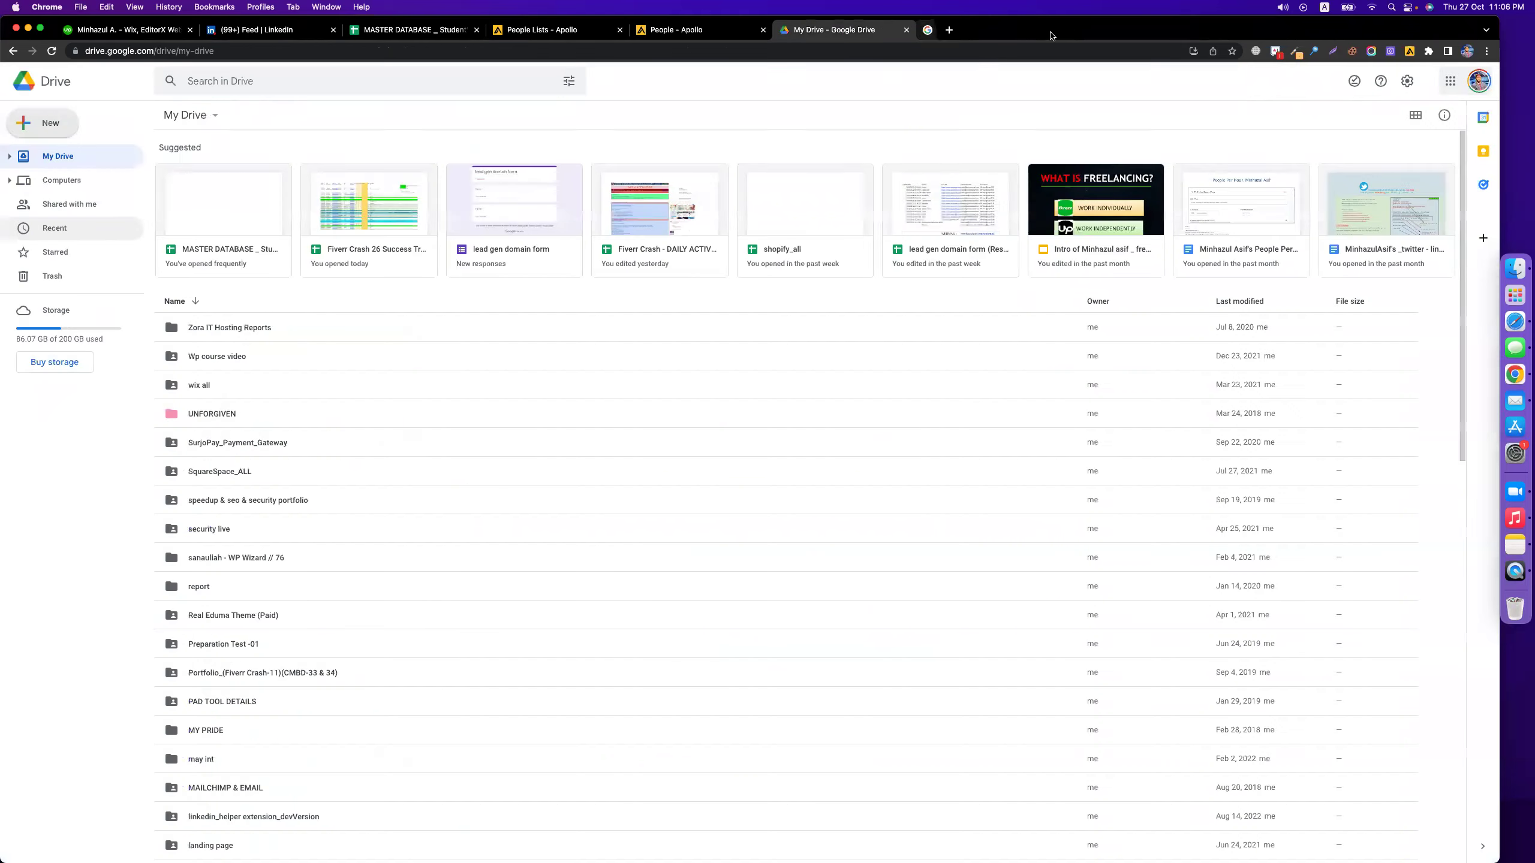
left_click(755, 34)
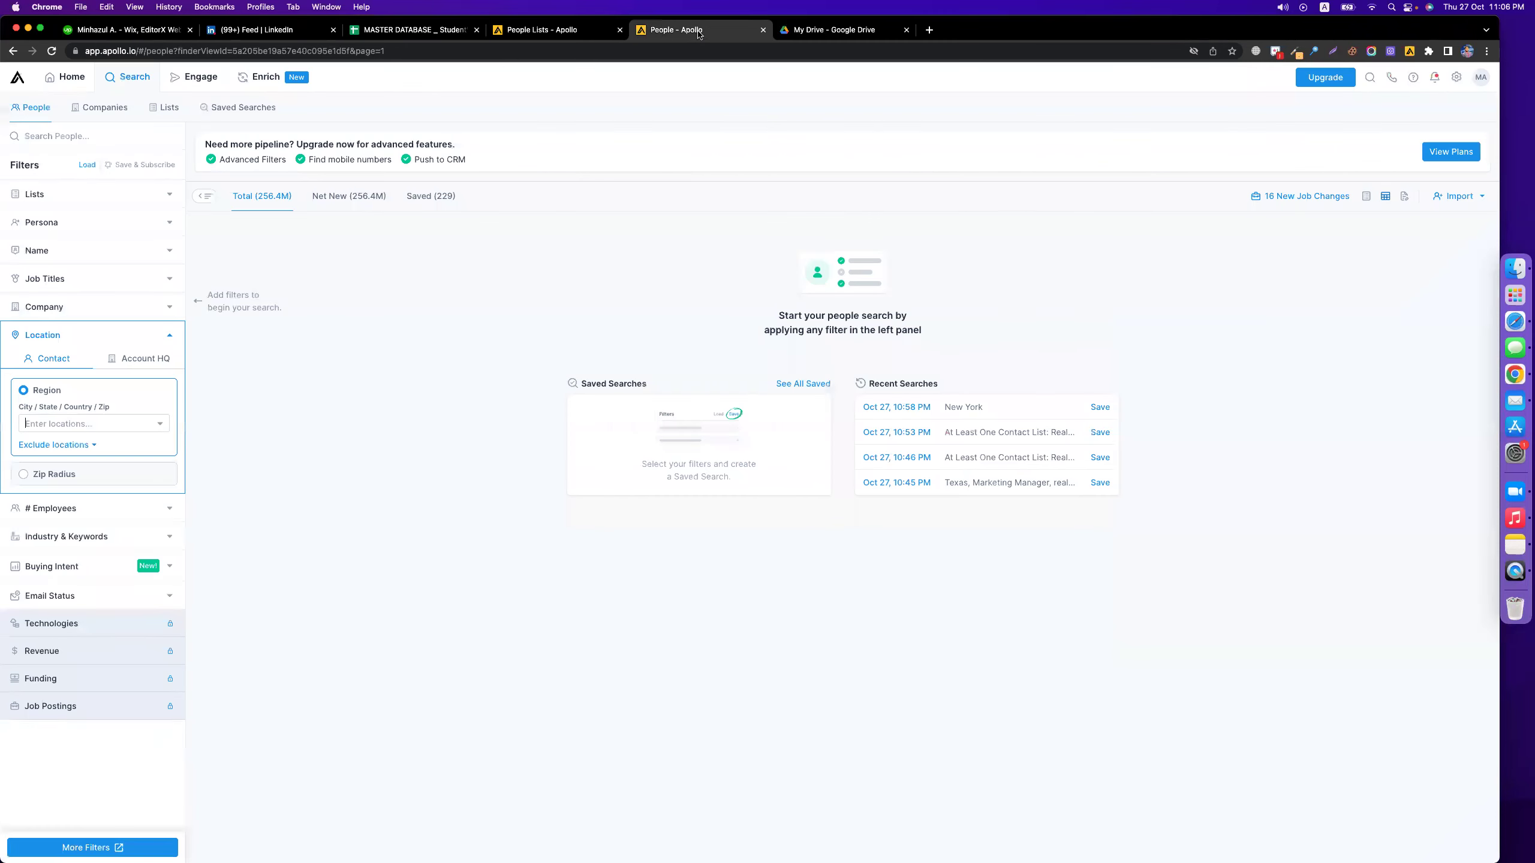
left_click(763, 30)
left_click(542, 29)
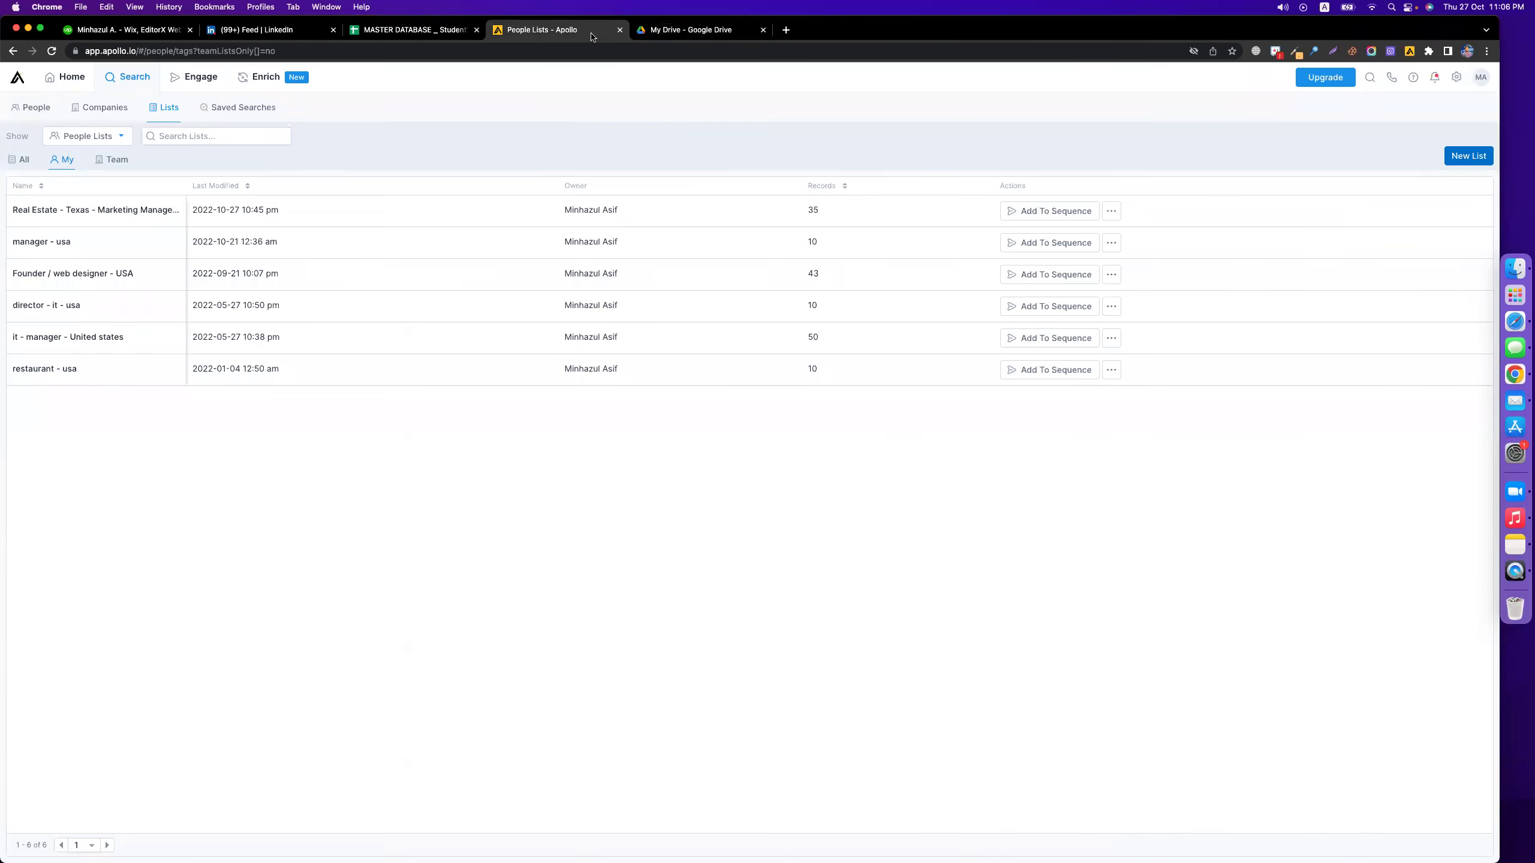
- Open the personal website's /cpanel address in a new tab, inspect the address it redirects to, and close the page
left_click(785, 30)
type("min")
key("Right")
type("/cpanel")
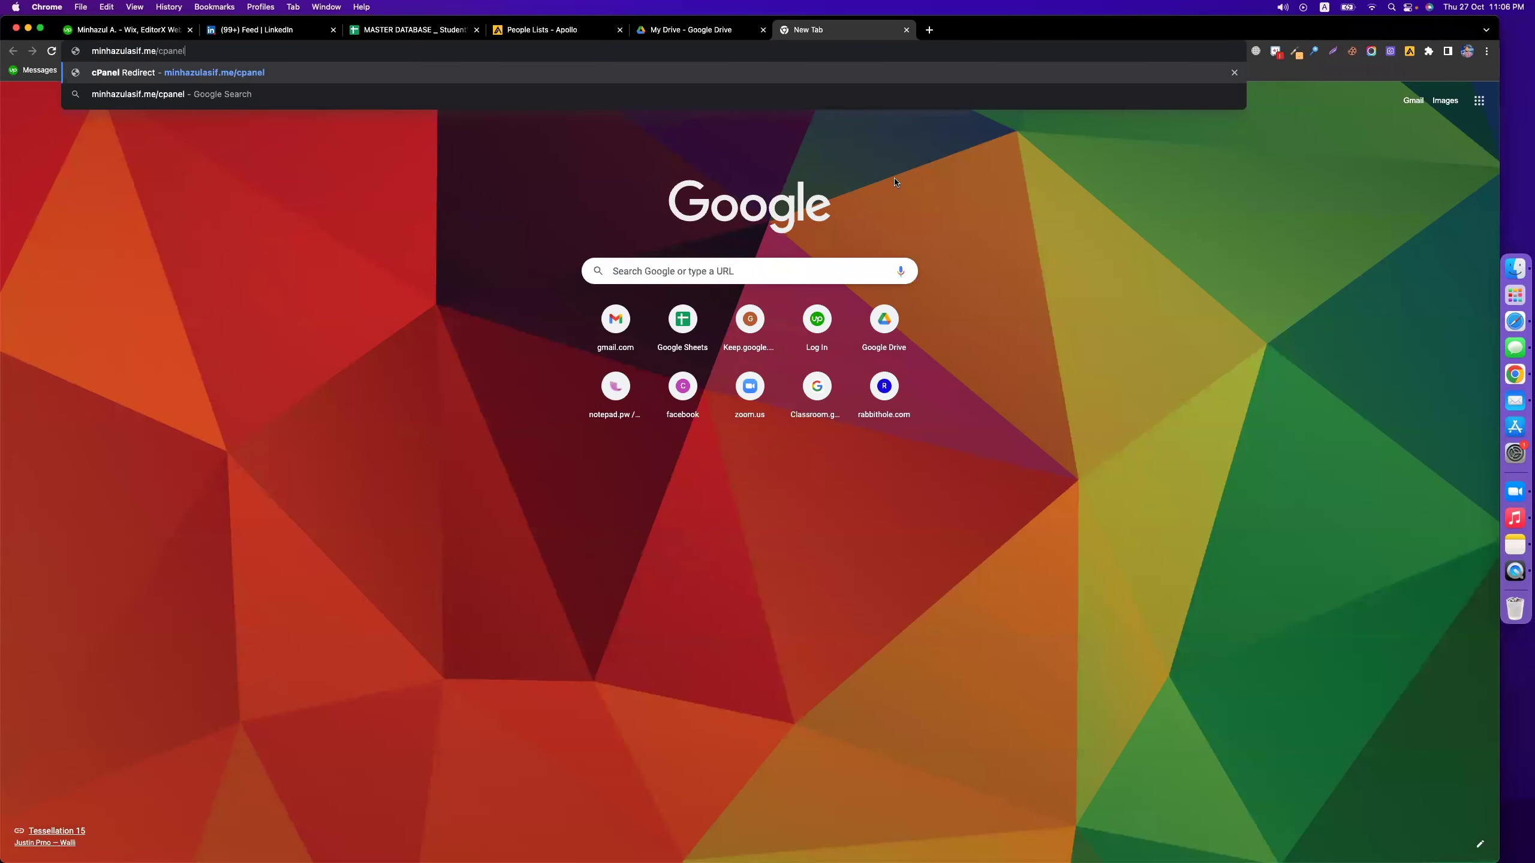
key("Return")
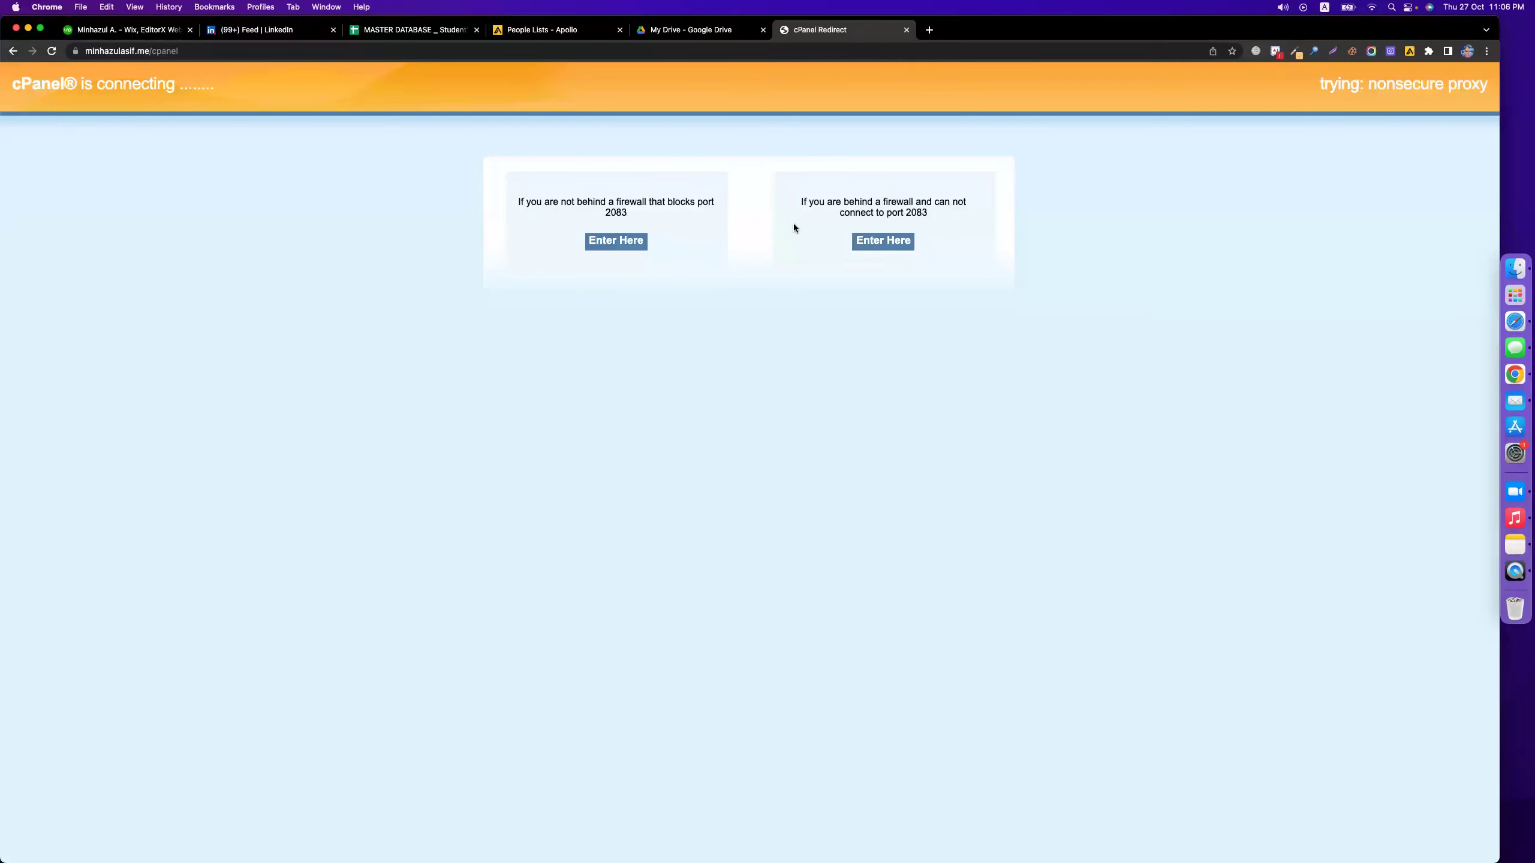
double_click(155, 50)
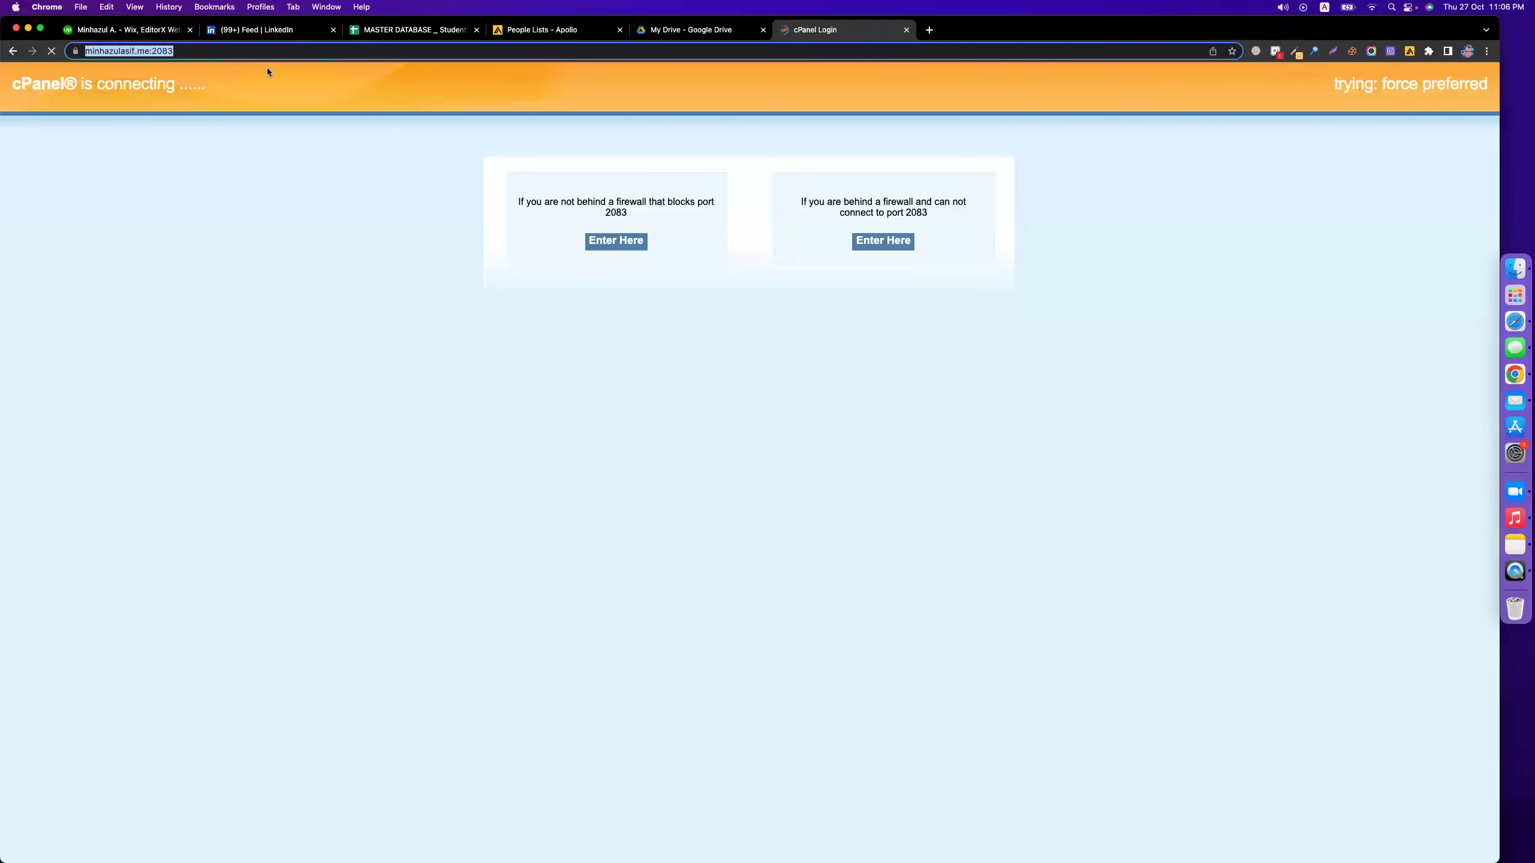
left_click(907, 30)
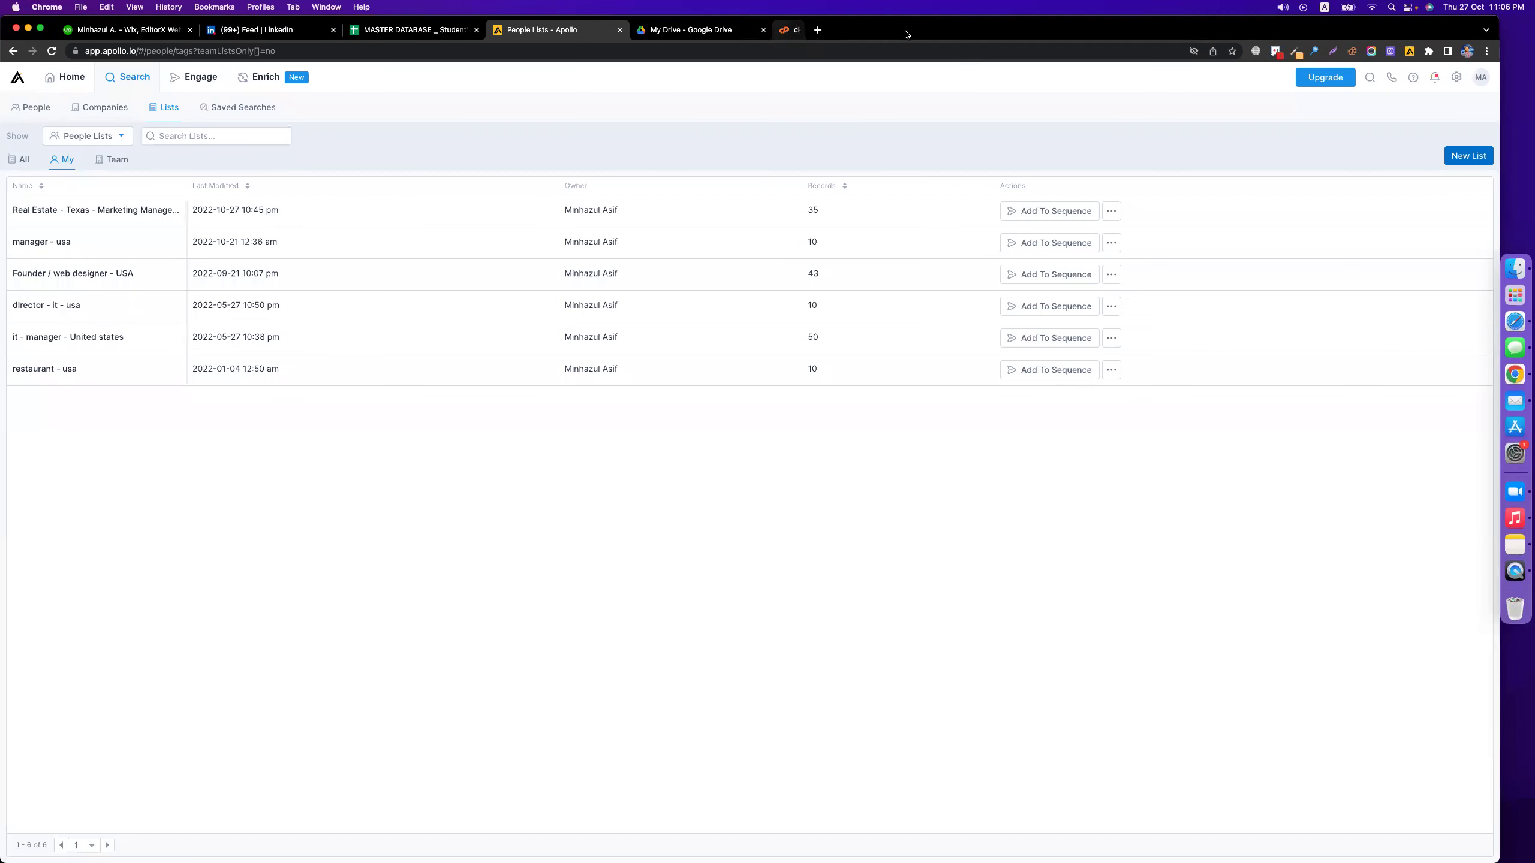
left_click(786, 29)
type("mihaz")
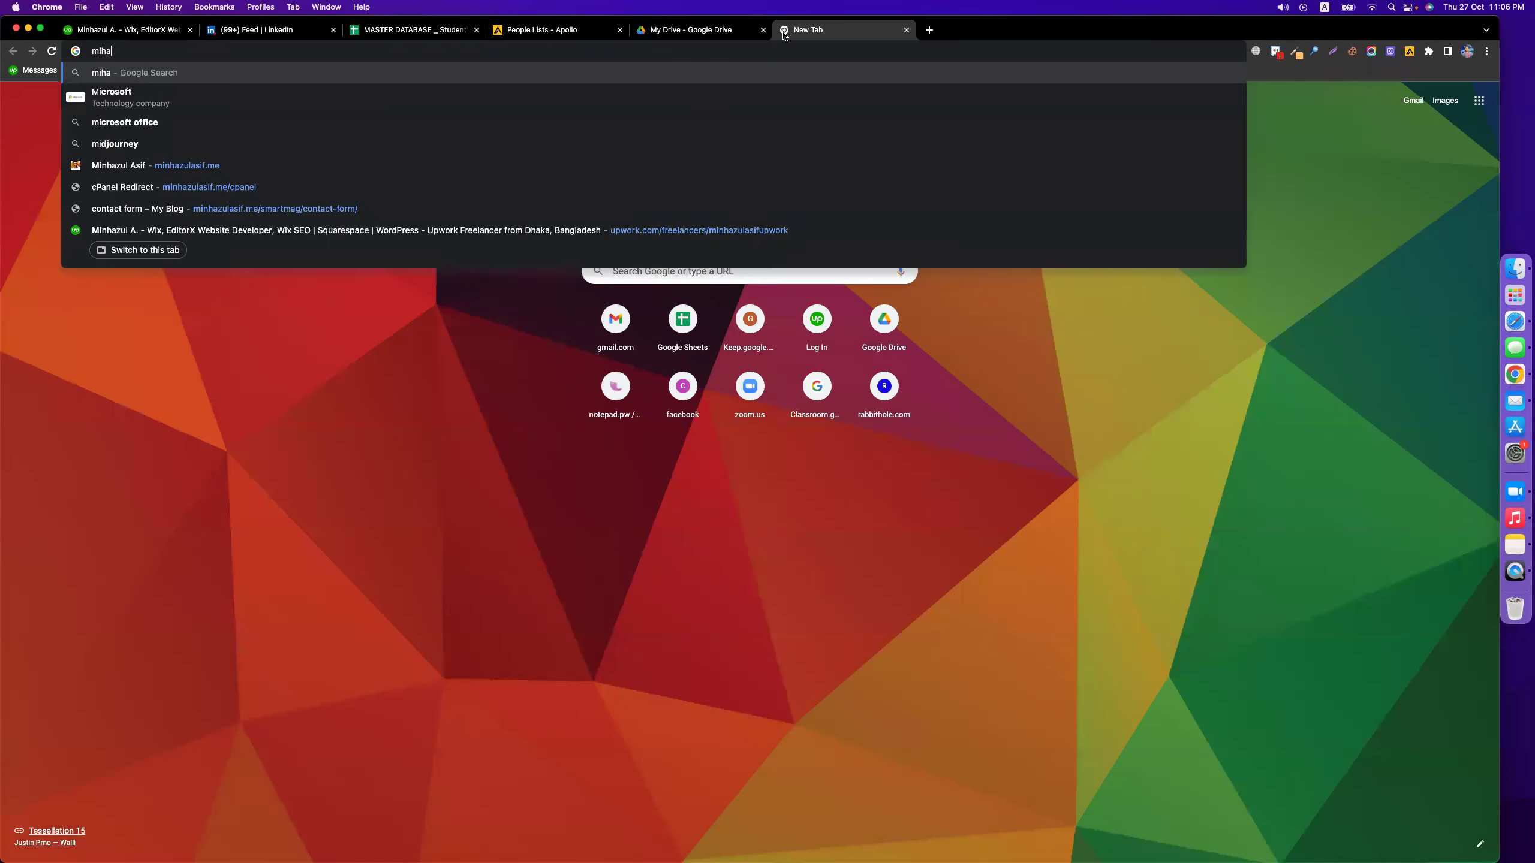
key("BackSpace")
key("BackSpace")
key("BackSpace")
key("BackSpace")
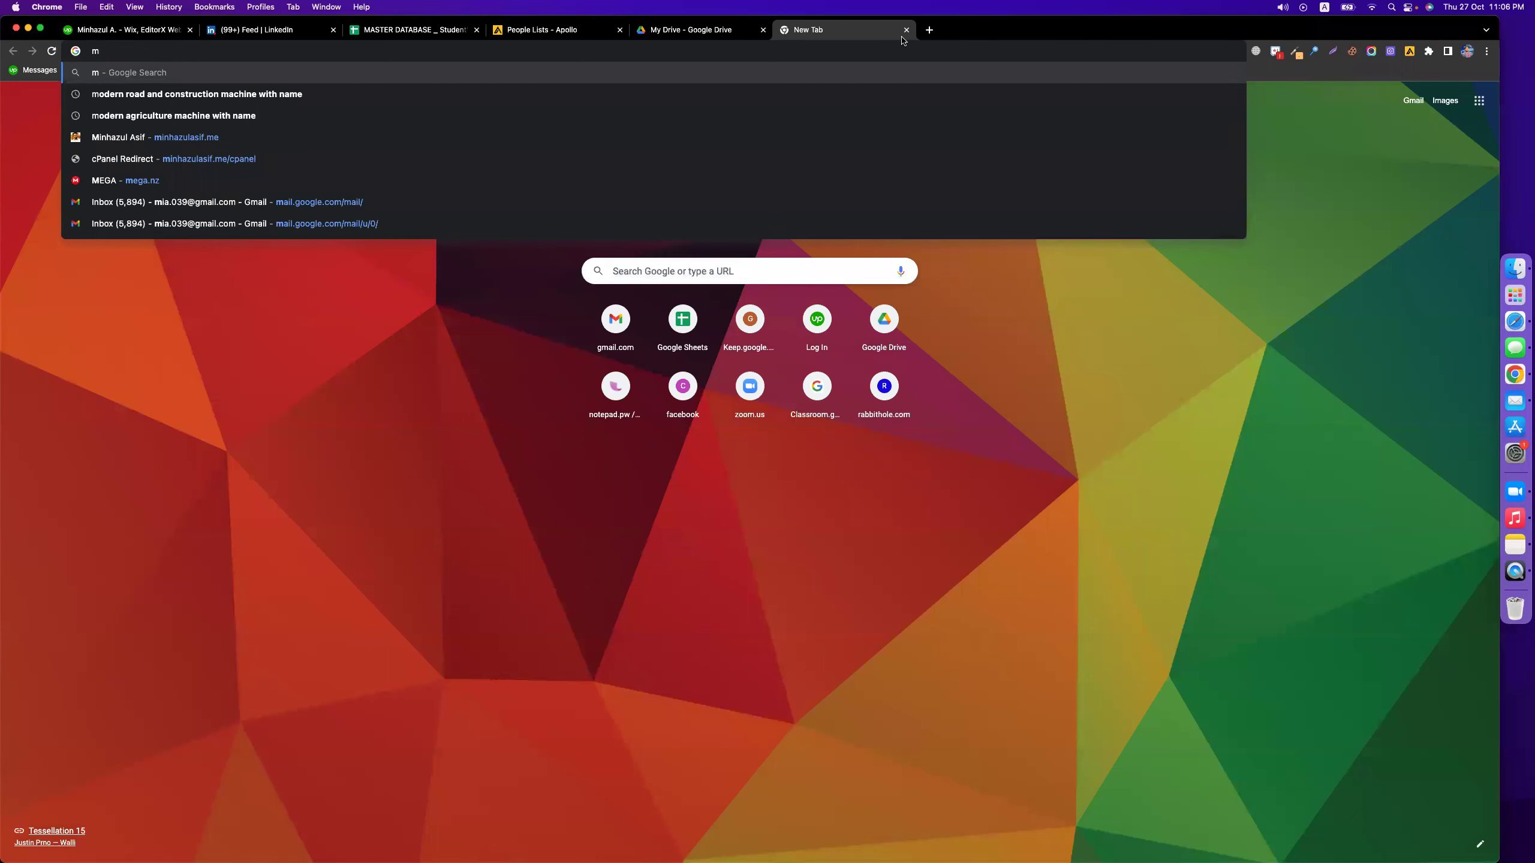
left_click(906, 29)
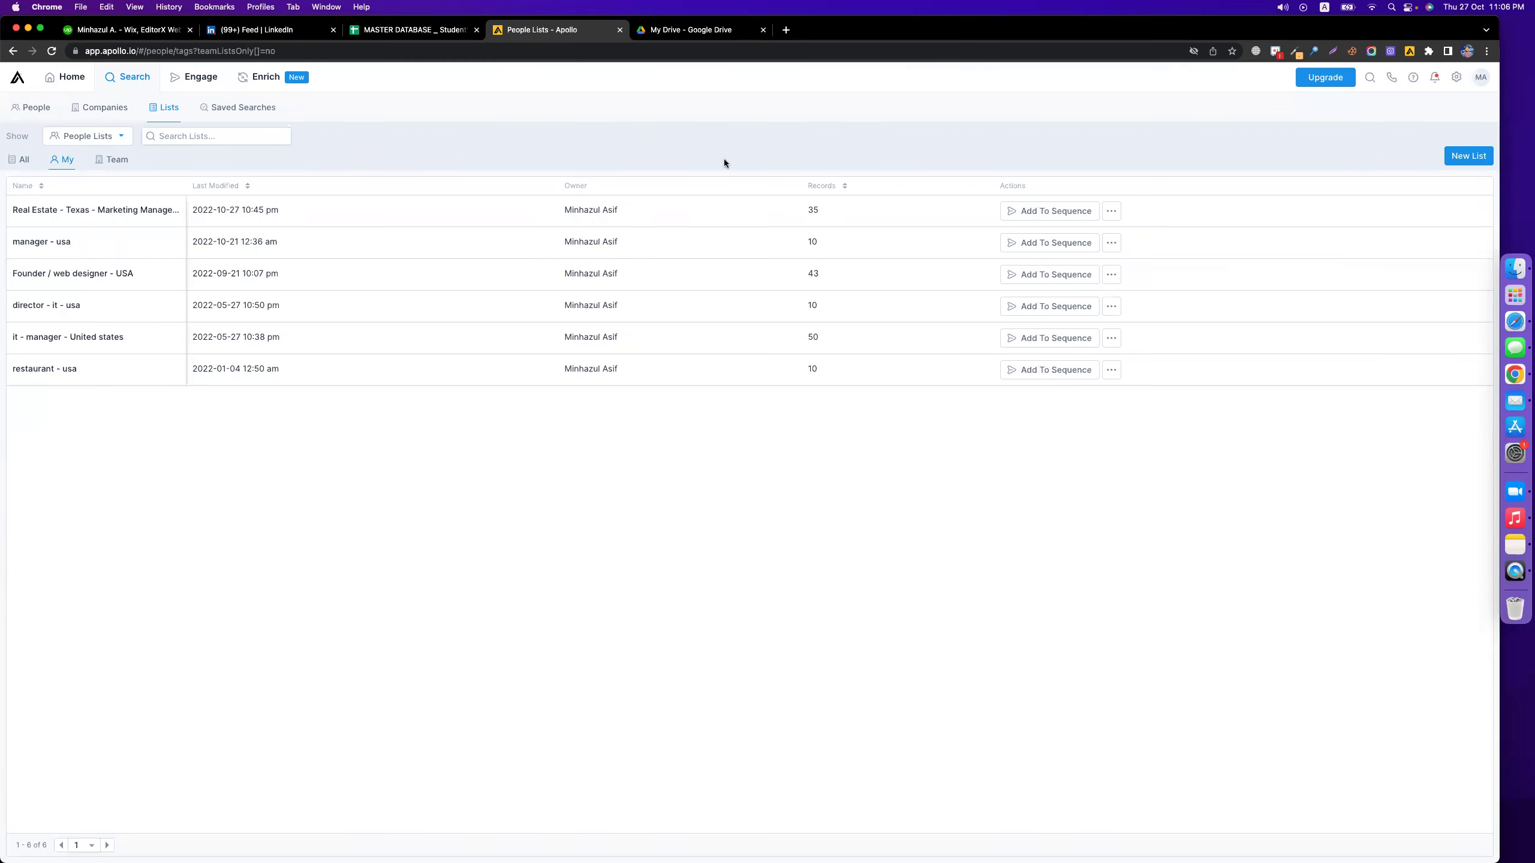
- Close Apollo's People Lists and the My Drive page, returning to the master database spreadsheet
left_click(619, 30)
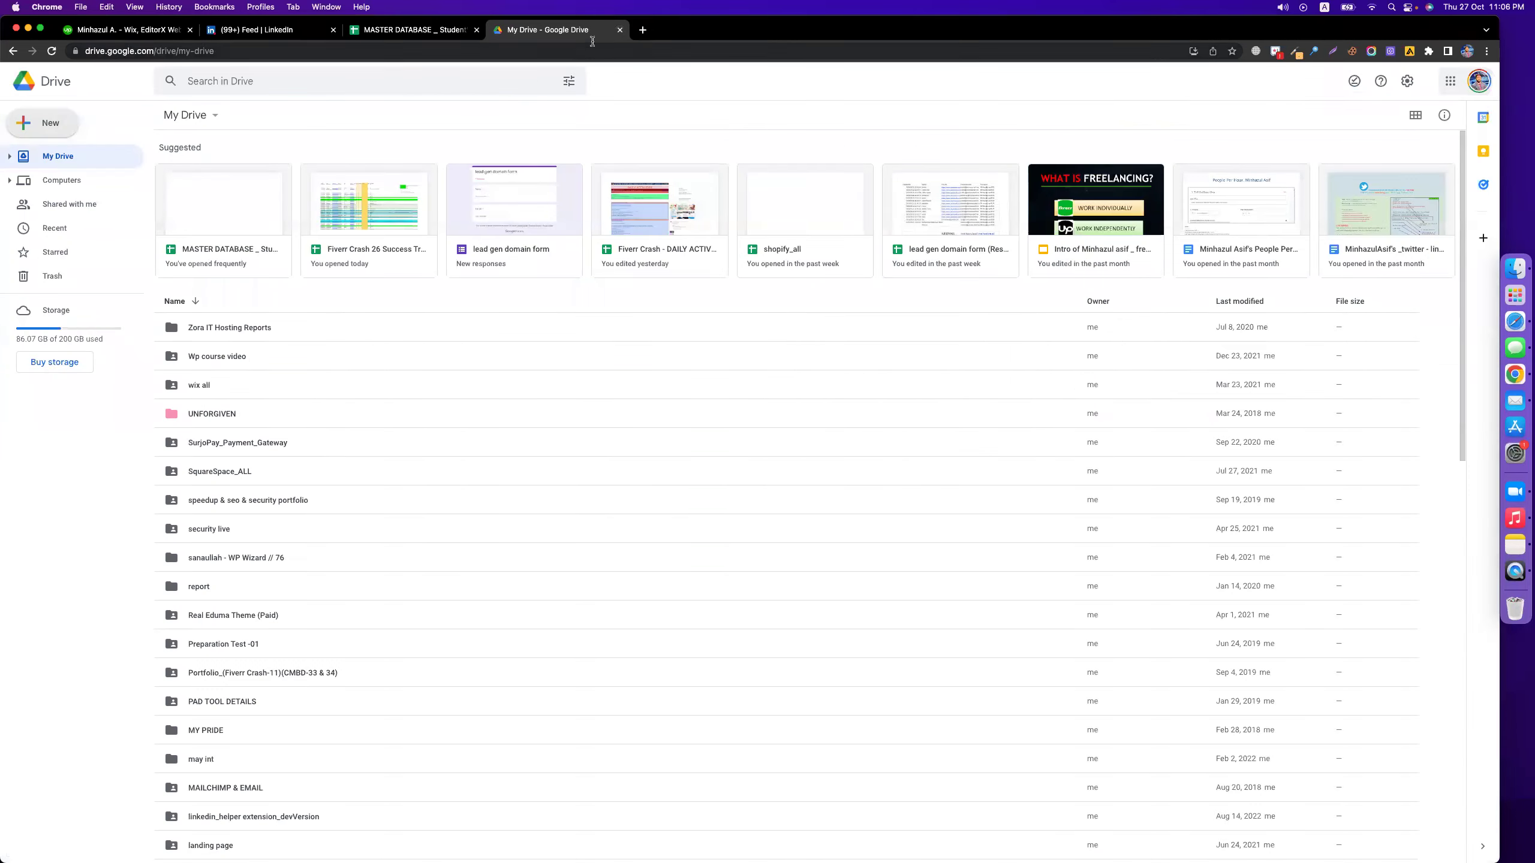
left_click(620, 29)
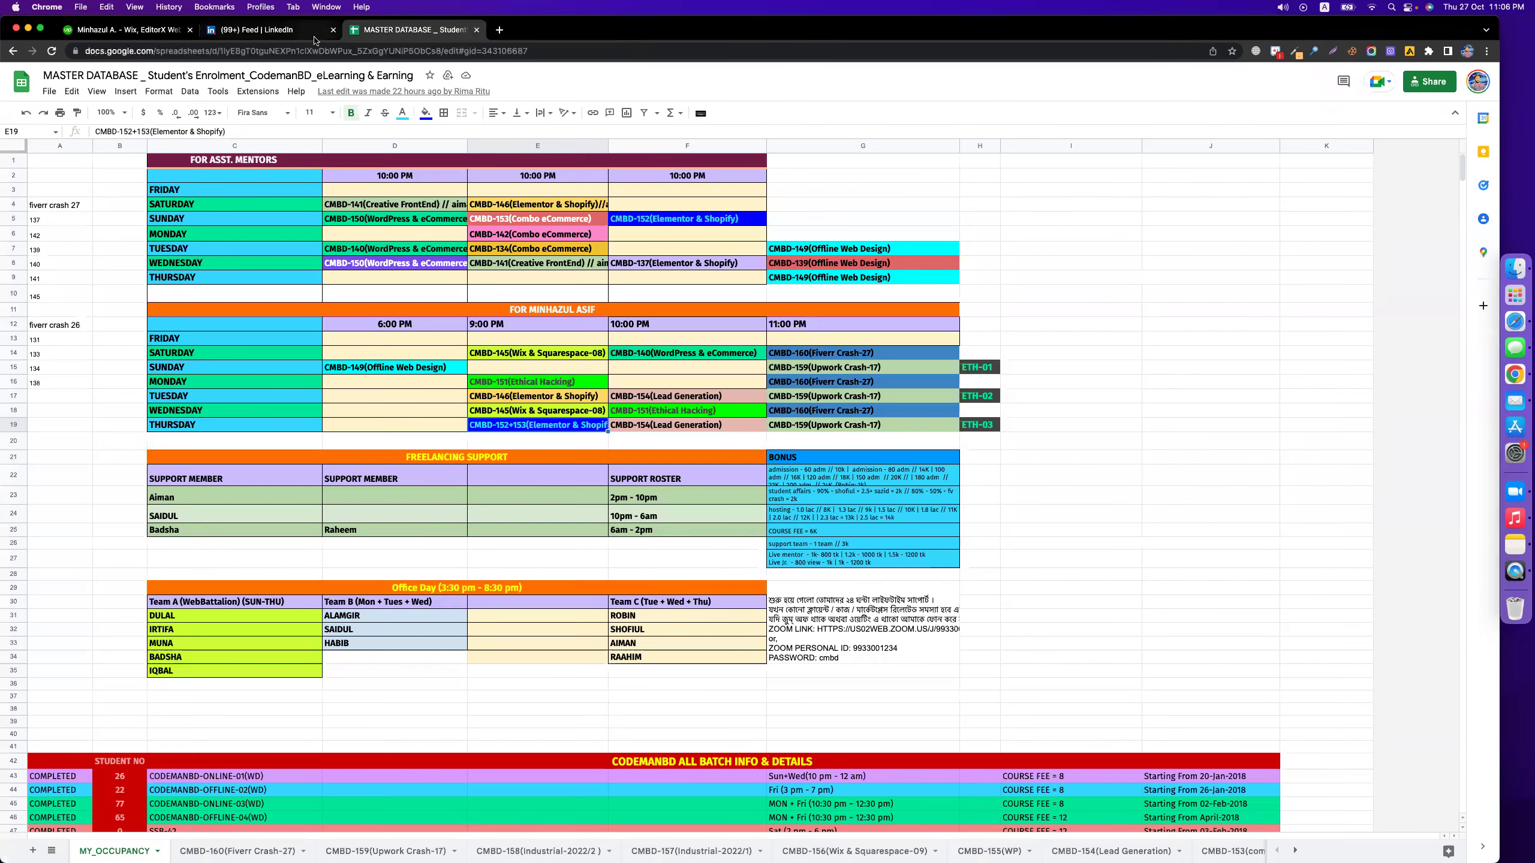
left_click(284, 32)
left_click(411, 29)
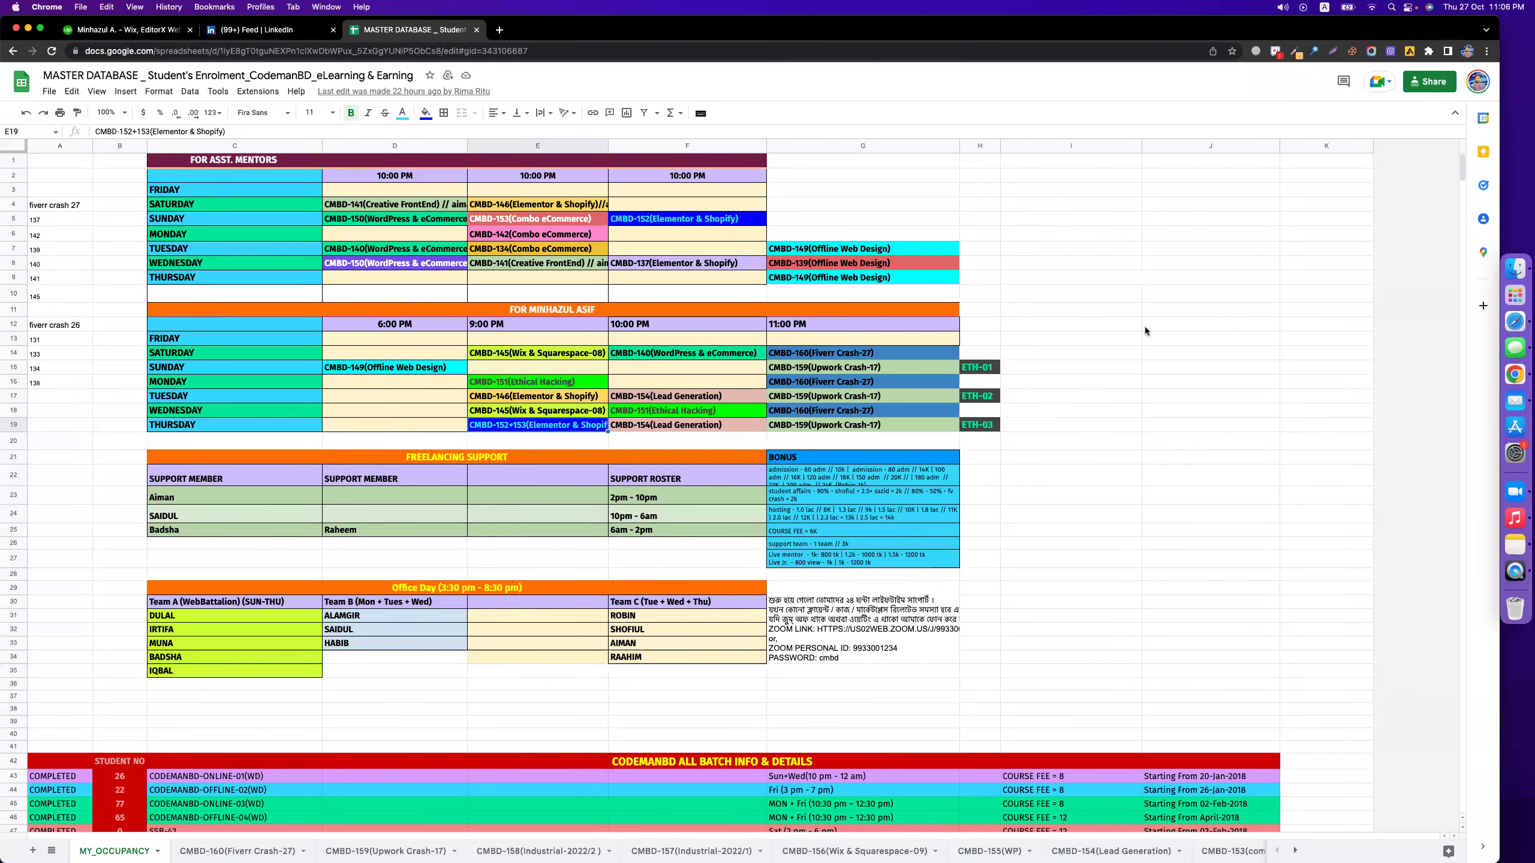
left_click(1144, 327)
left_click(1144, 370)
left_click(1293, 245)
left_click(1221, 324)
left_click_drag(1301, 271, 1271, 355)
left_click(1283, 394)
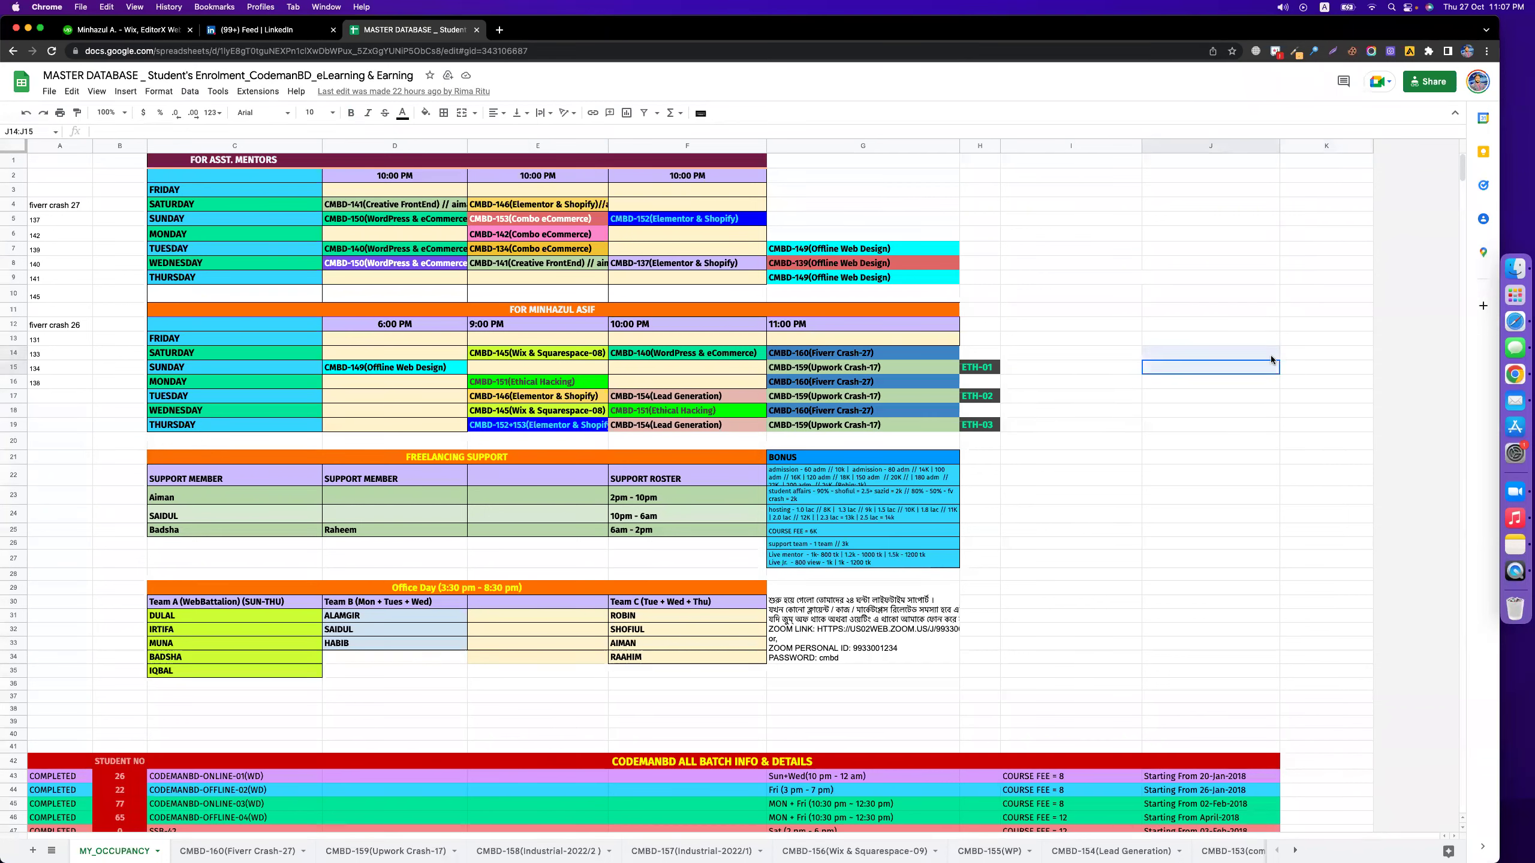
left_click(1296, 326)
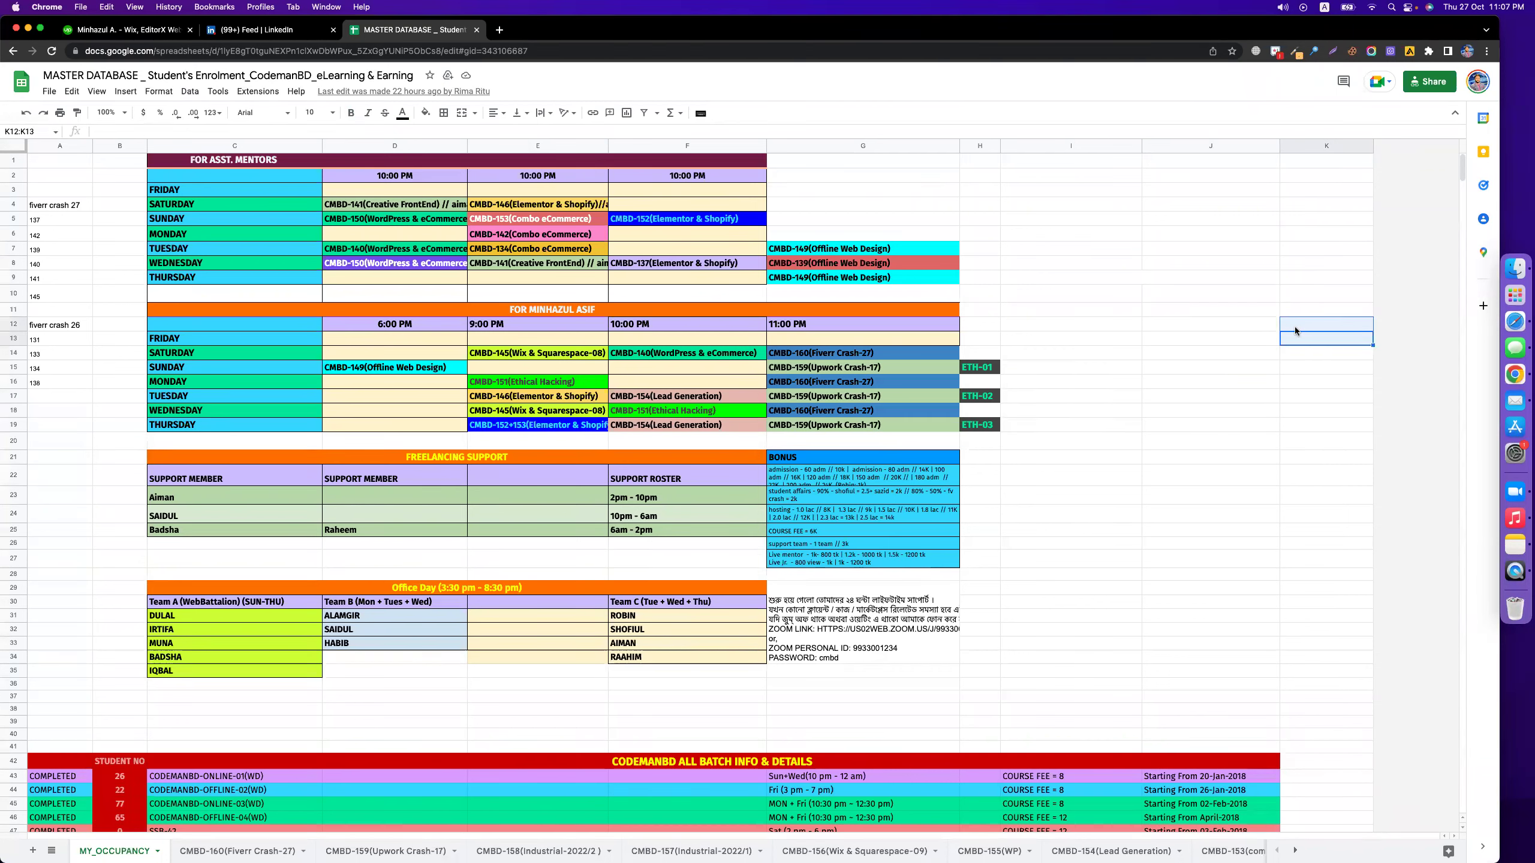
left_click(1269, 349)
mouse_move(1268, 349)
left_mouse_down()
mouse_move(1267, 364)
mouse_move(1300, 328)
mouse_move(1267, 365)
left_mouse_up()
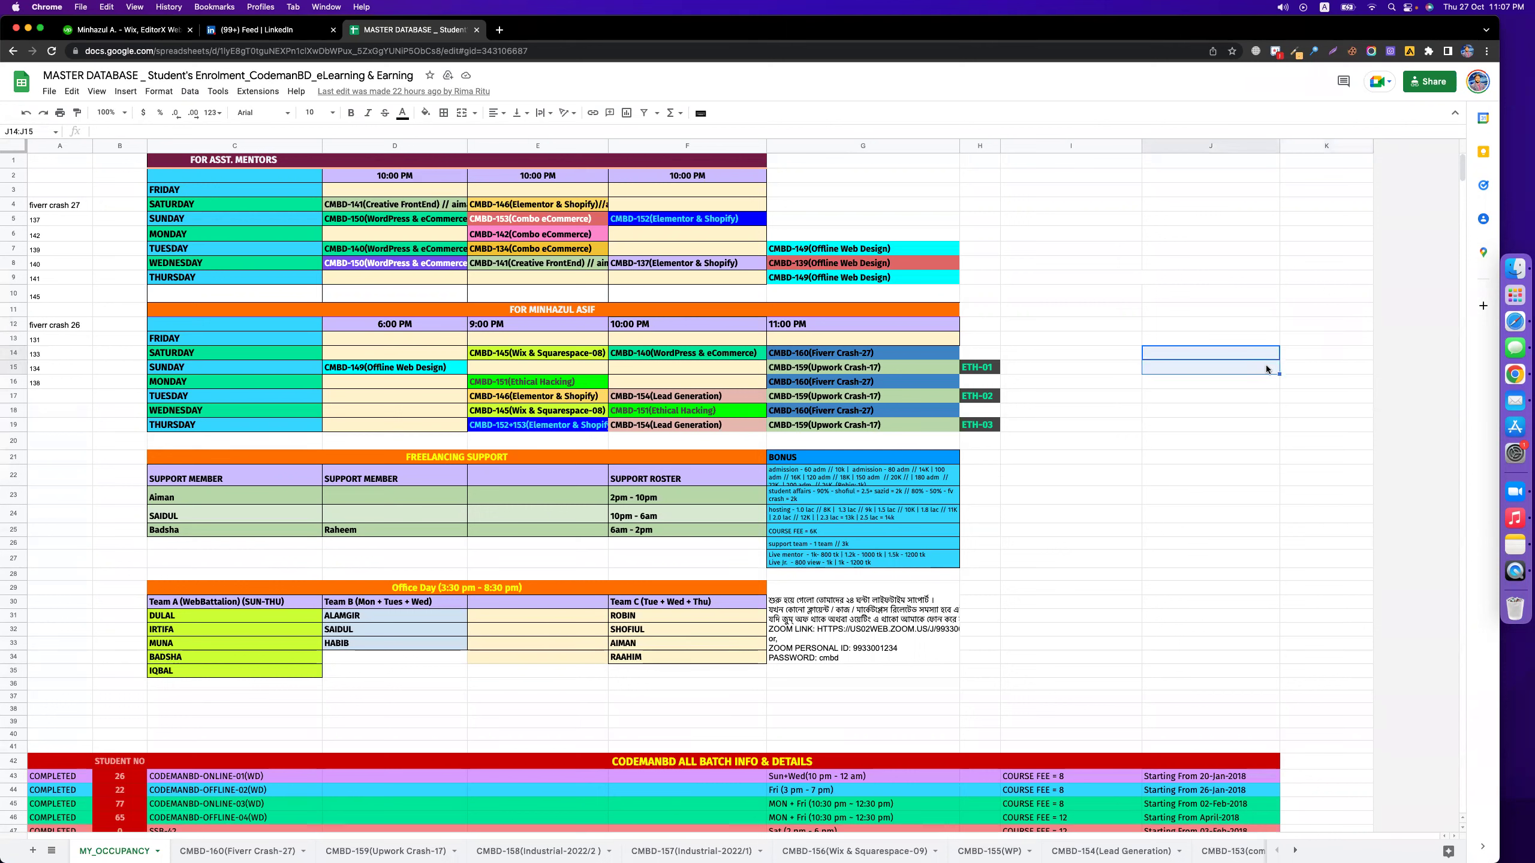
left_click(1288, 339)
left_click_drag(1265, 353, 1300, 327)
- Reopen the recently closed browser pages and go from Apollo's People Lists to its people search
key("super+shift+t")
key("super+shift+t")
key("super+shift+t")
key("super+shift+t")
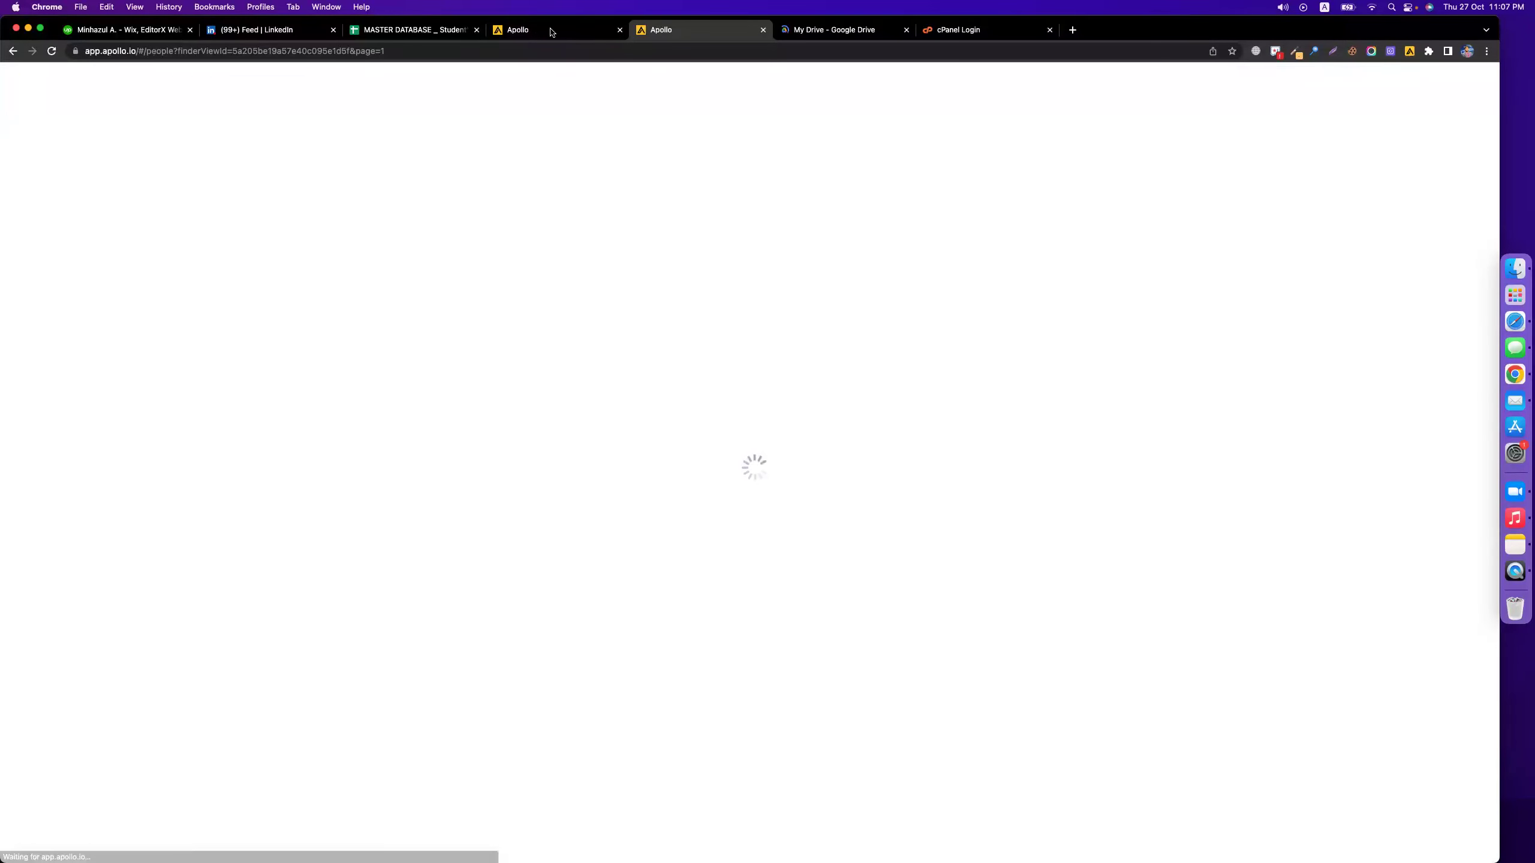
left_click(546, 30)
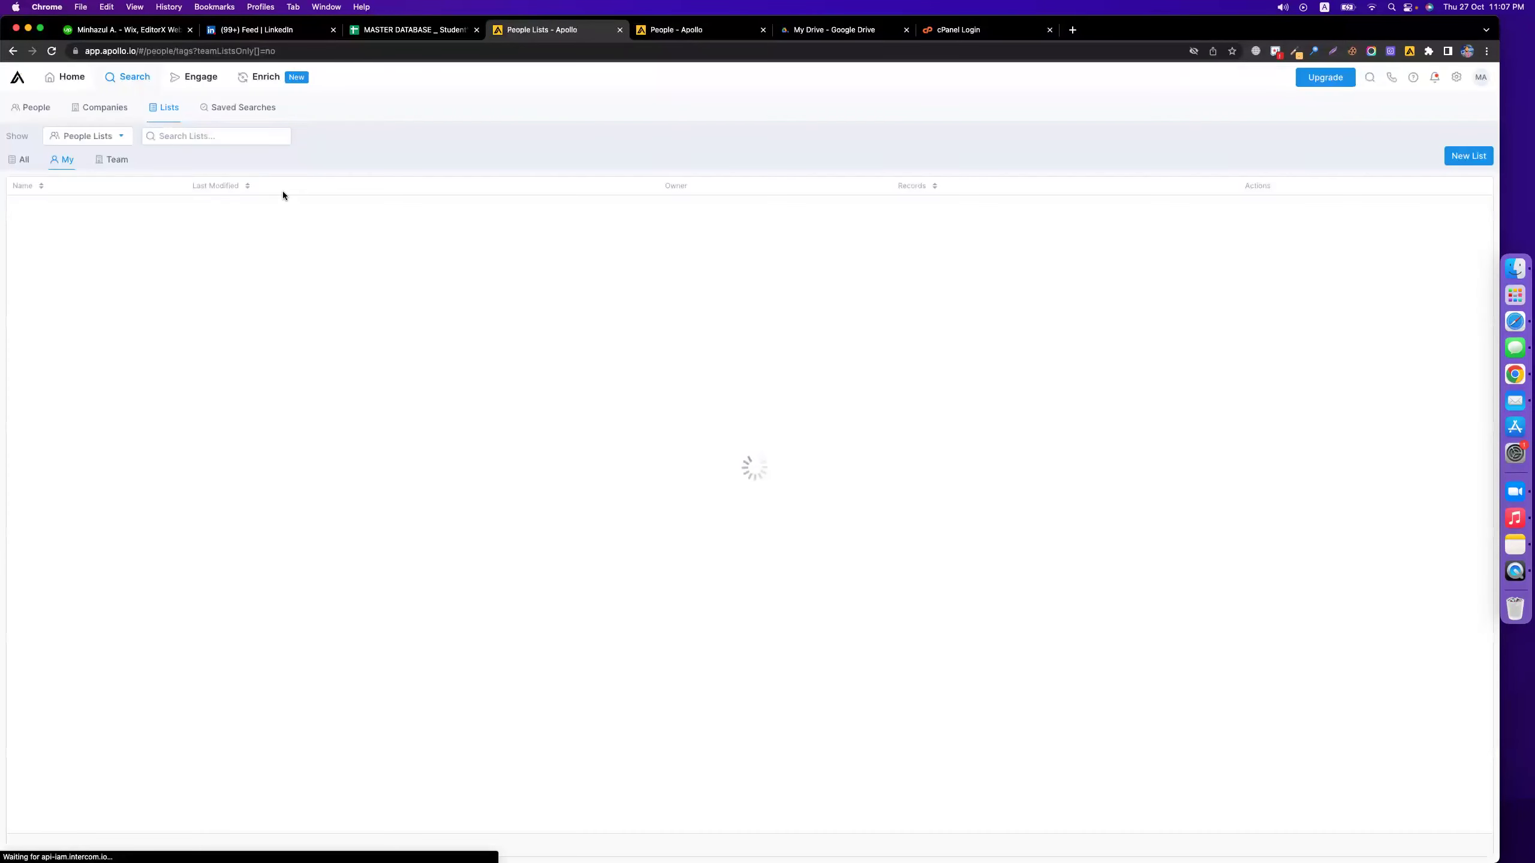
left_click(31, 107)
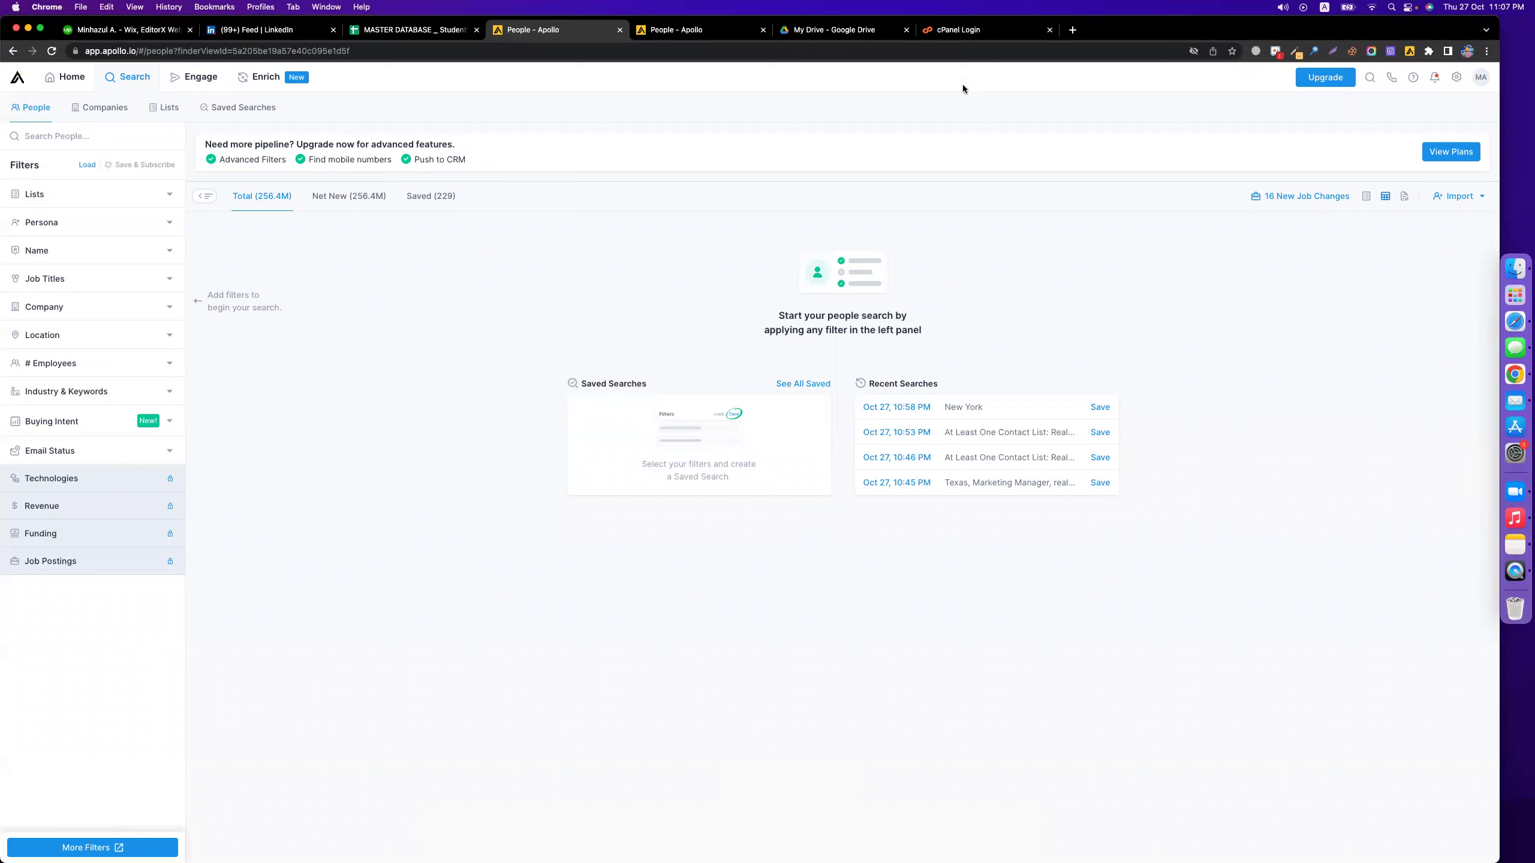
- Close the cPanel login, My Drive and duplicate Apollo people search pages, keeping one Apollo people search open
left_click(1052, 31)
left_click(907, 30)
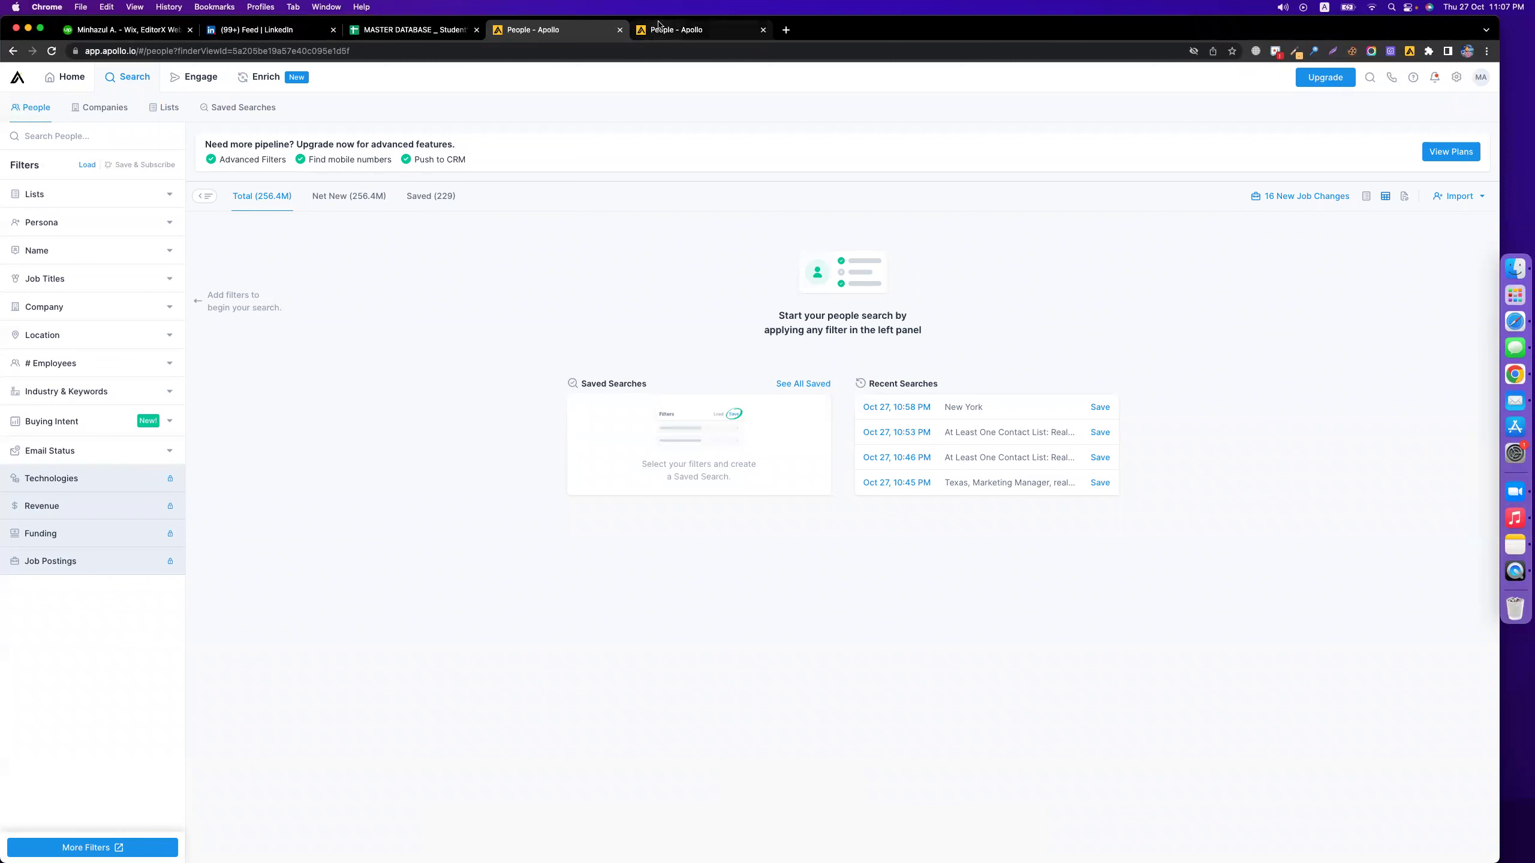
left_click(668, 40)
left_click(538, 30)
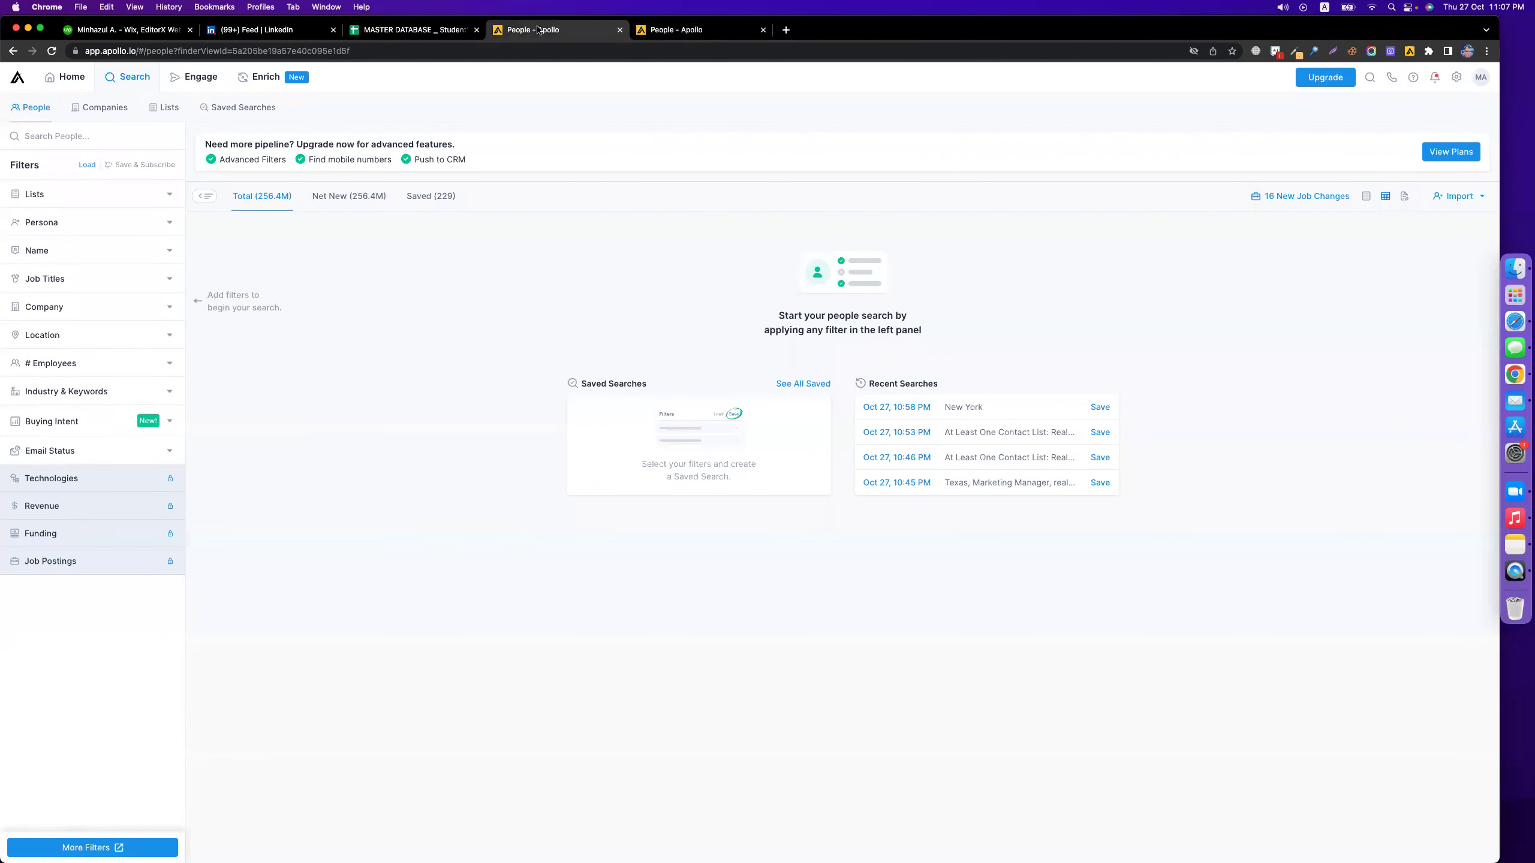
mouse_move(189, 84)
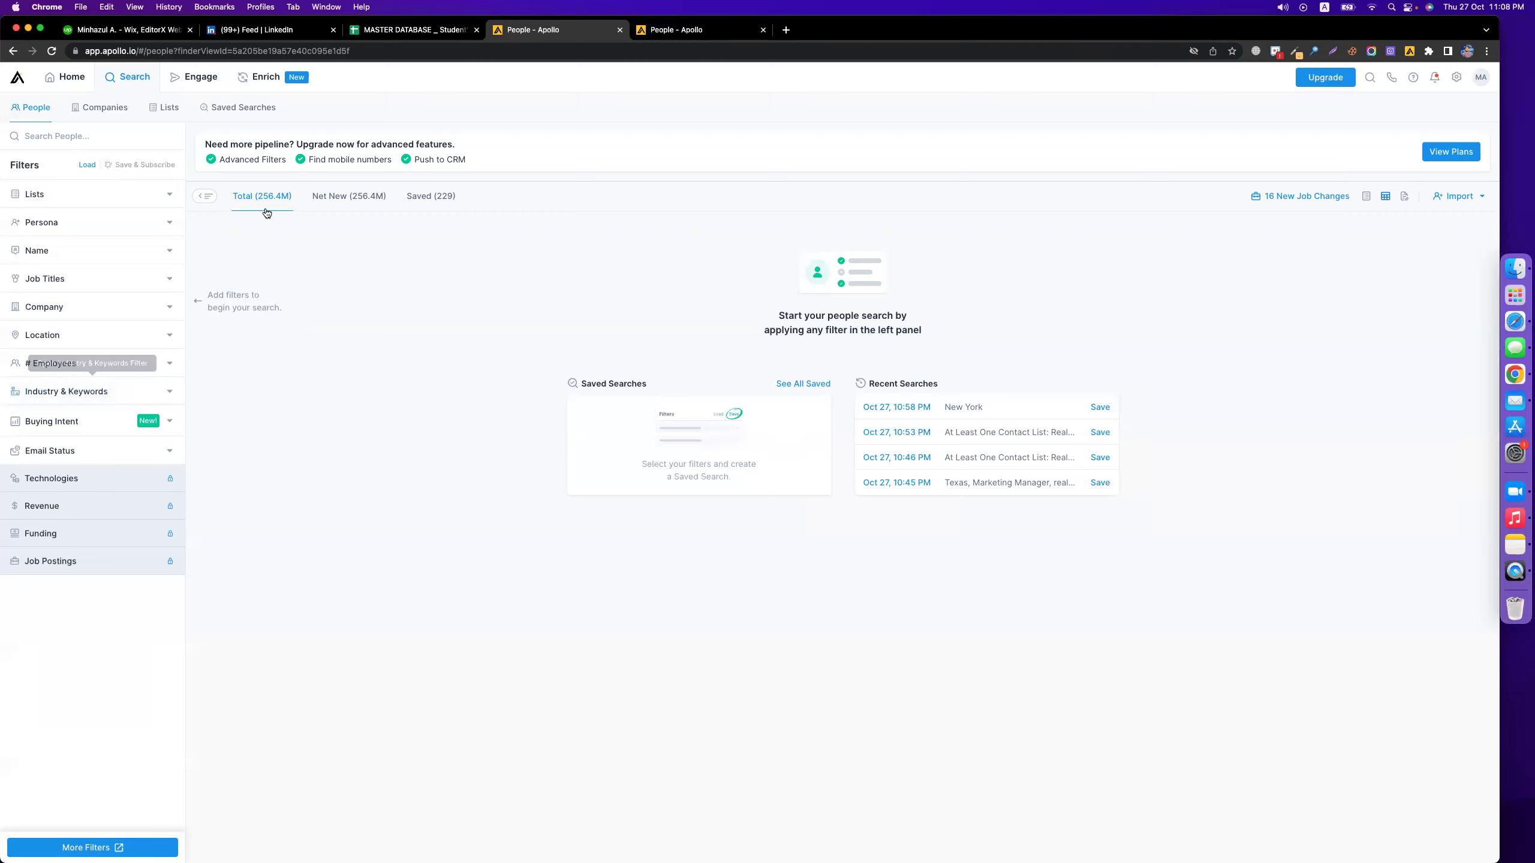
left_click(761, 39)
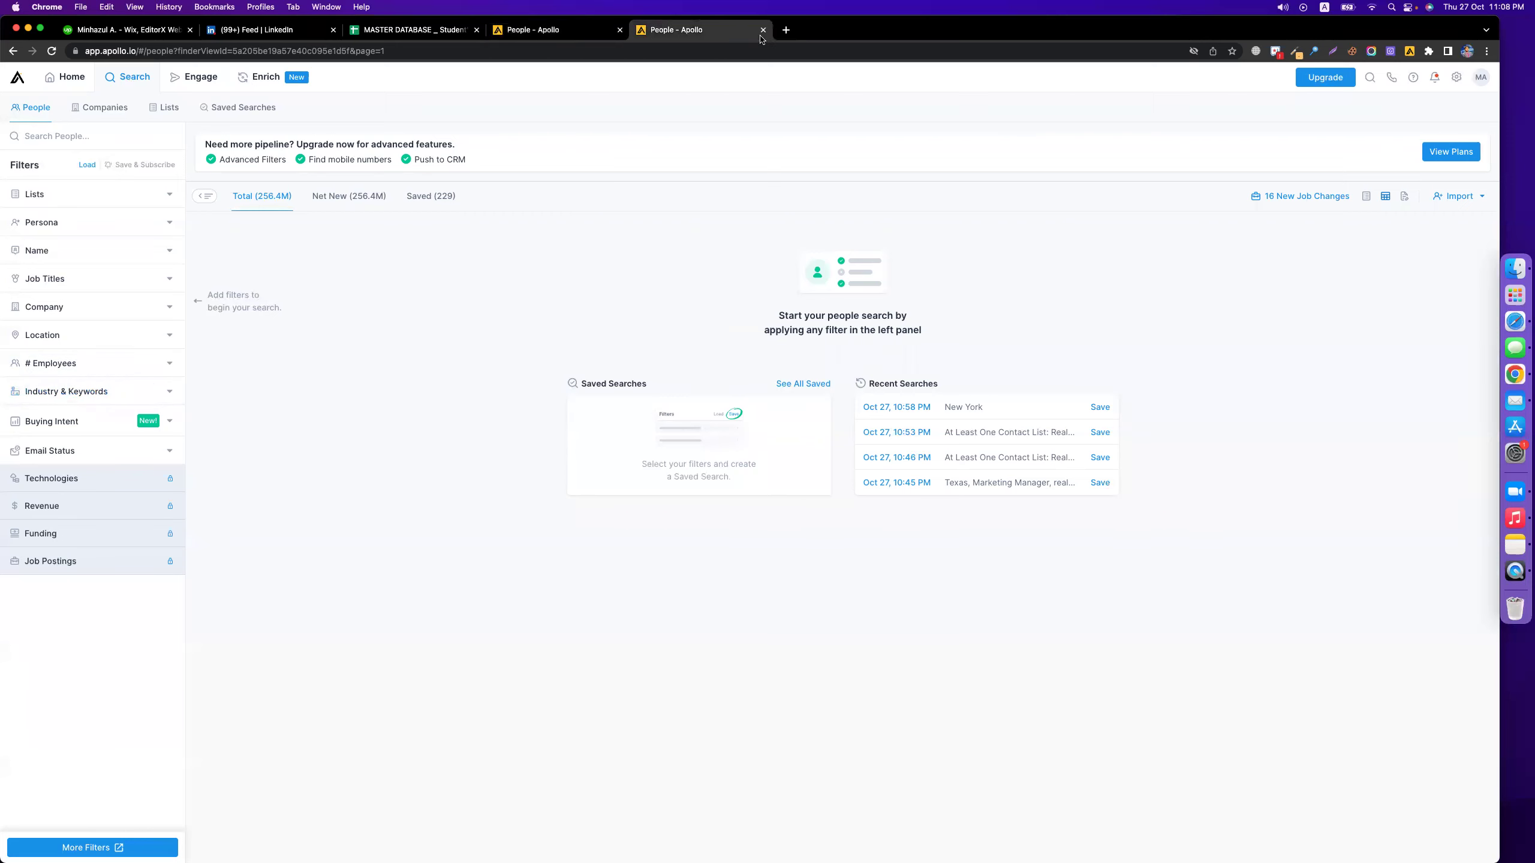
left_click(763, 29)
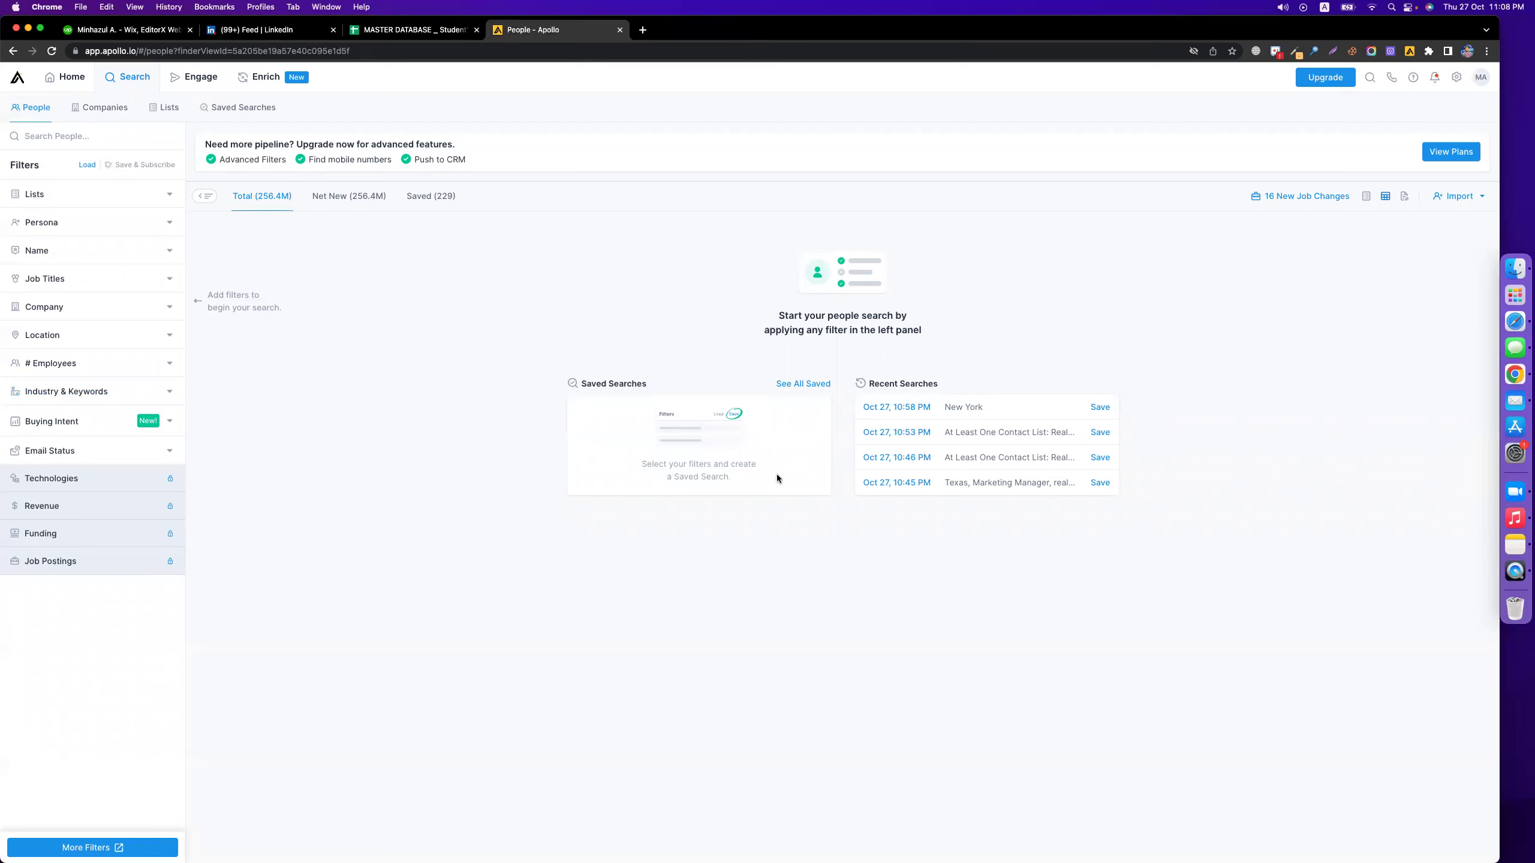